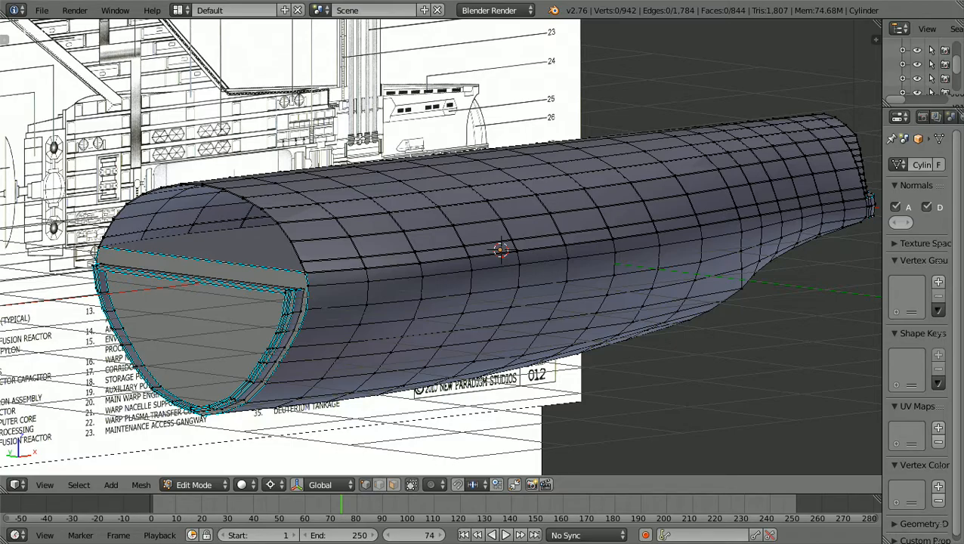
# Examine the hull's front end in side view against the bow details of the reference drawing.
pyautogui.scroll(-2, 359, 137)
pyautogui.scroll(1, 212, 130)
pyautogui.scroll(-1, 211, 130)
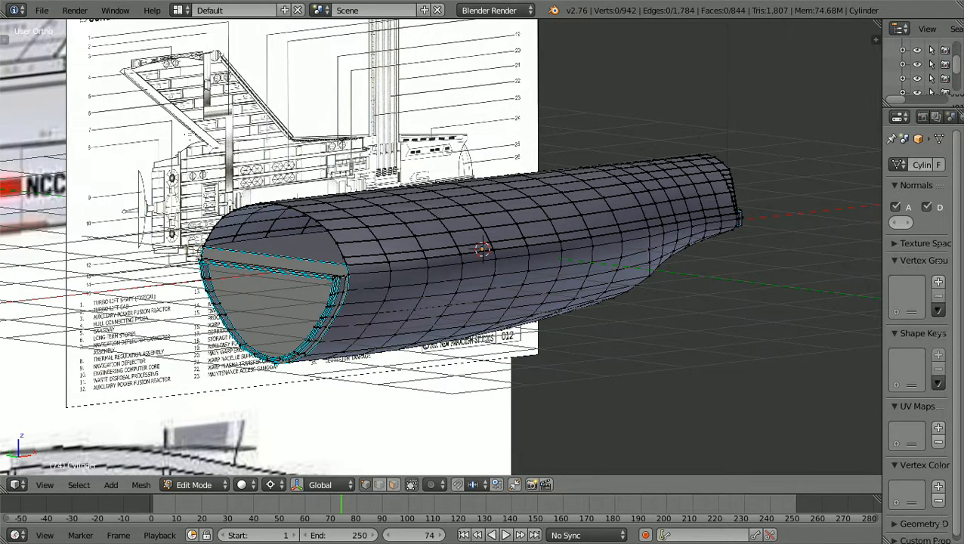
pyautogui.scroll(5, 169, 133)
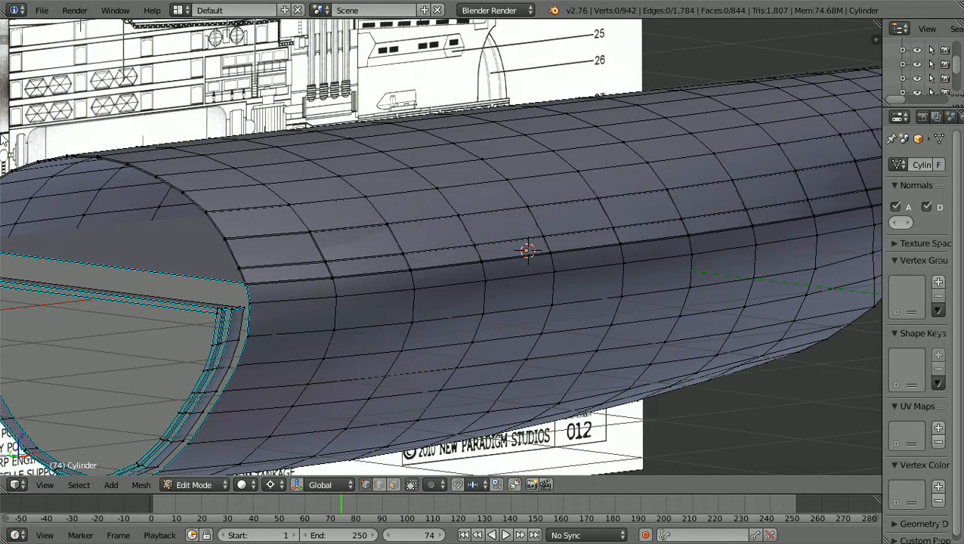
pyautogui.press('KP_3')
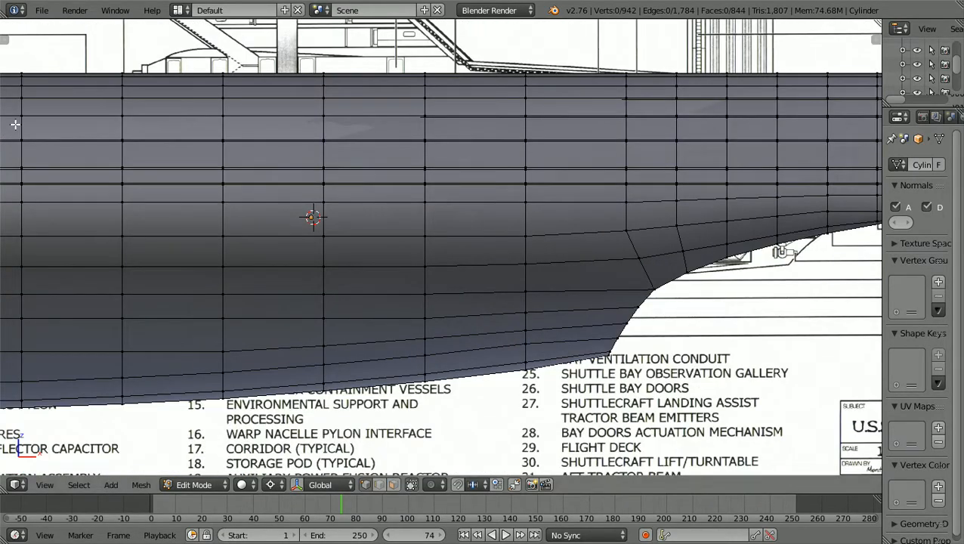
pyautogui.scroll(-1, 15, 124)
pyautogui.keyDown('ctrl'); pyautogui.scroll(-14, 15, 123); pyautogui.keyUp('ctrl')
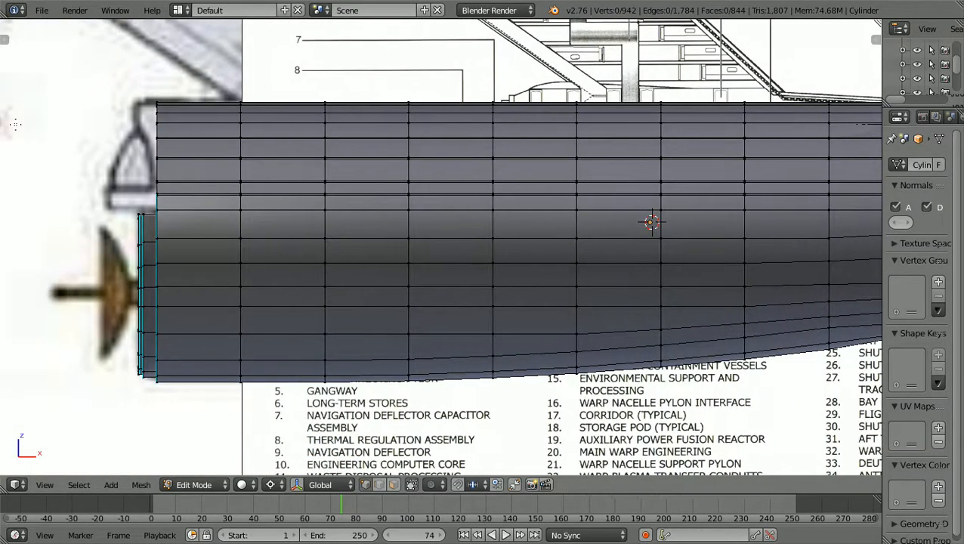
pyautogui.keyDown('ctrl'); pyautogui.scroll(-5, 15, 124); pyautogui.keyUp('ctrl')
pyautogui.scroll(3, 15, 124)
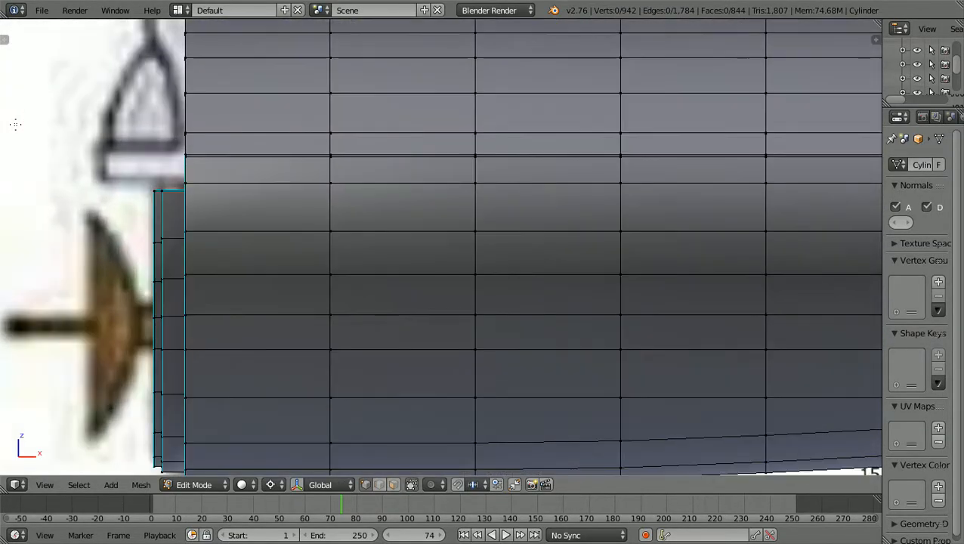
pyautogui.keyDown('ctrl'); pyautogui.scroll(-4, 15, 124); pyautogui.keyUp('ctrl')
pyautogui.keyDown('shift'); pyautogui.scroll(4, 15, 124); pyautogui.keyUp('shift')
pyautogui.keyDown('shift'); pyautogui.scroll(1, 15, 124); pyautogui.keyUp('shift')
pyautogui.keyDown('ctrl'); pyautogui.scroll(8, 15, 124); pyautogui.keyUp('ctrl')
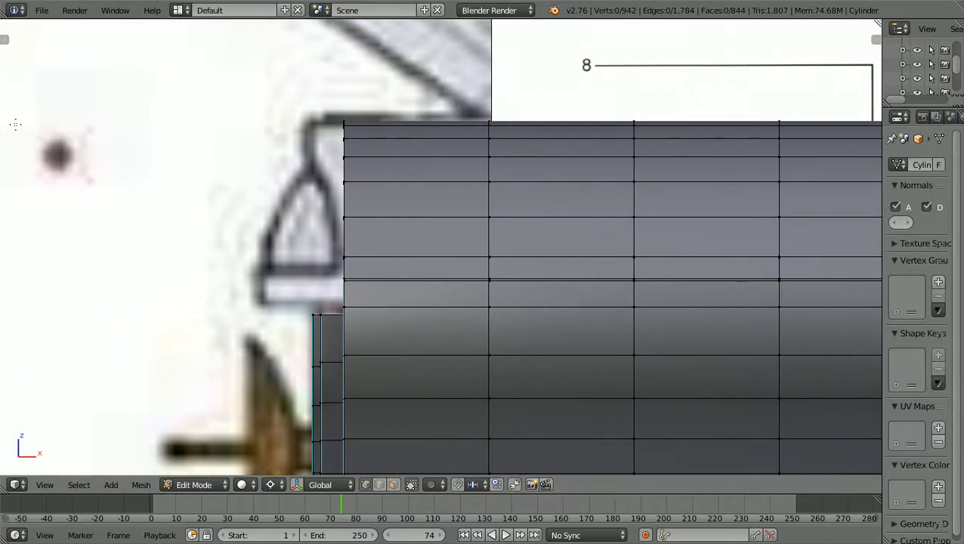
pyautogui.keyDown('ctrl'); pyautogui.scroll(2, 15, 124); pyautogui.keyUp('ctrl')
pyautogui.scroll(3, 15, 124)
pyautogui.scroll(1, 16, 124)
pyautogui.scroll(-1, 15, 124)
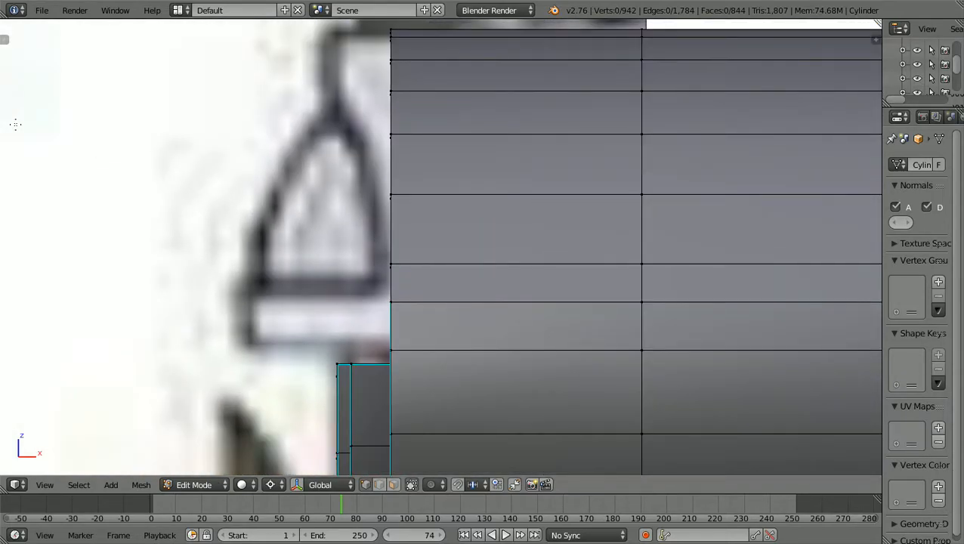
pyautogui.keyDown('ctrl'); pyautogui.scroll(3, 15, 124); pyautogui.keyUp('ctrl')
pyautogui.scroll(-1, 15, 124)
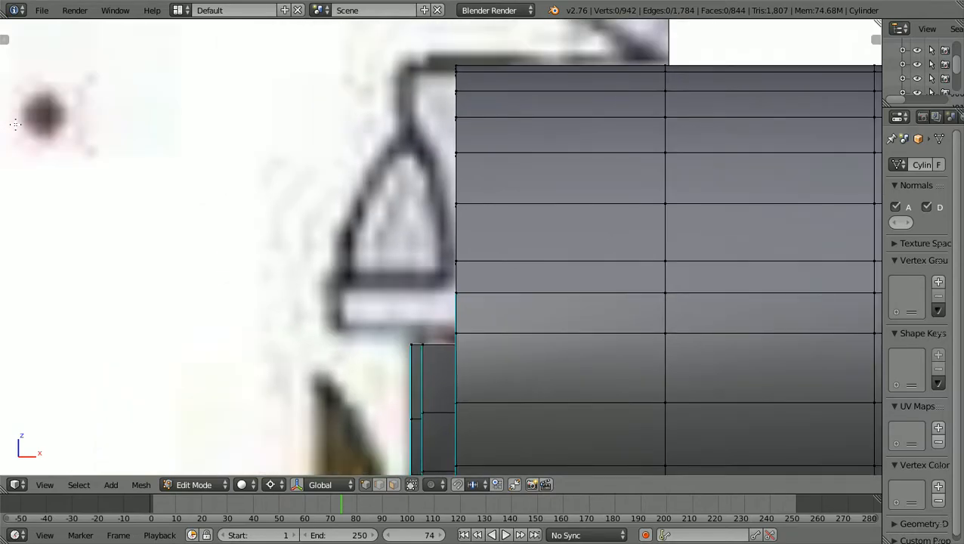
# Inspect the open rim and stepped recess at the hull's front, comparing an angled view with the front view.
pyautogui.moveTo(16, 124); pyautogui.dragTo(23, 127, button='middle')
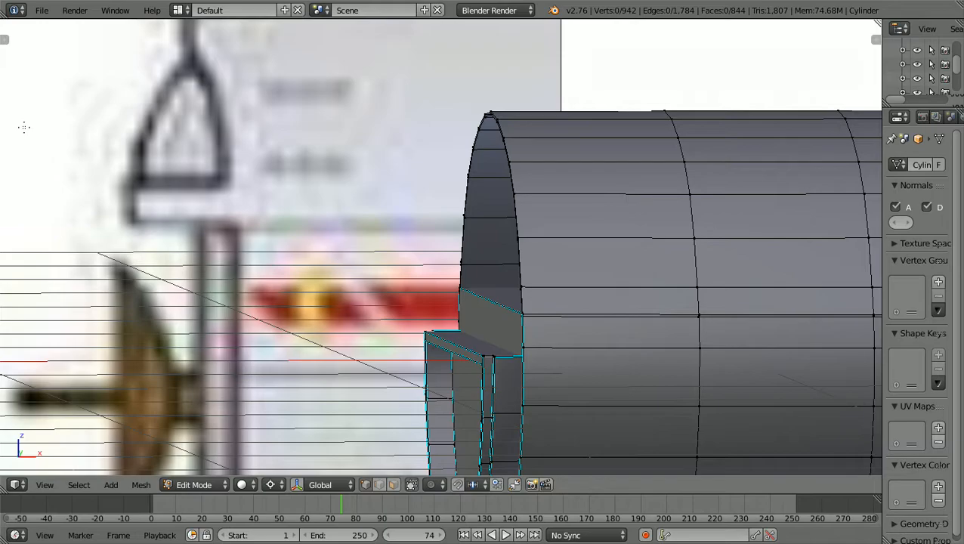
pyautogui.press('KP_1')
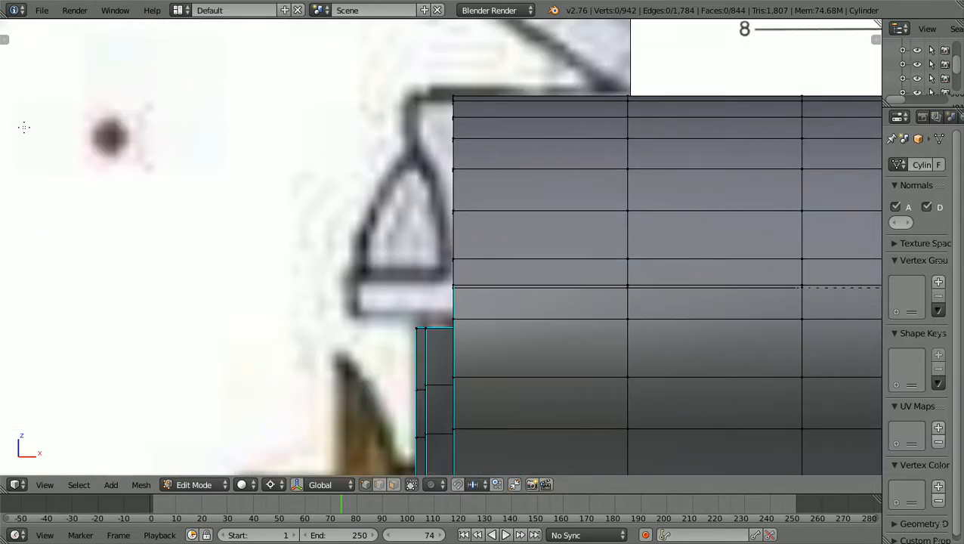
pyautogui.press('ctrl+KP_4')
pyautogui.press('ctrl+KP_4')
pyautogui.moveTo(450, 273)
pyautogui.mouseDown(button='middle')
pyautogui.moveTo(514, 260)
pyautogui.moveTo(451, 273)
pyautogui.mouseUp(button='middle')
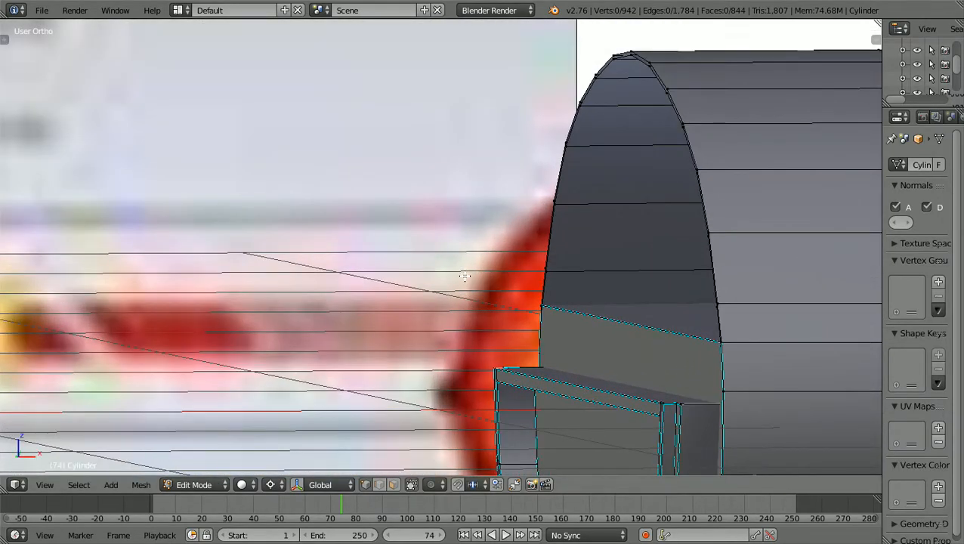
pyautogui.scroll(-1, 465, 276)
pyautogui.press('KP_1')
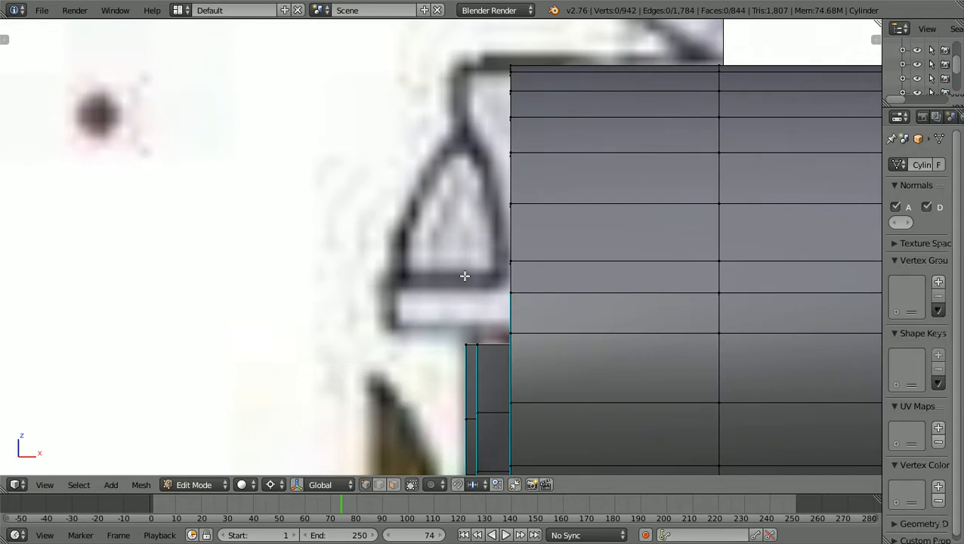
pyautogui.scroll(2, 465, 275)
pyautogui.scroll(1, 464, 275)
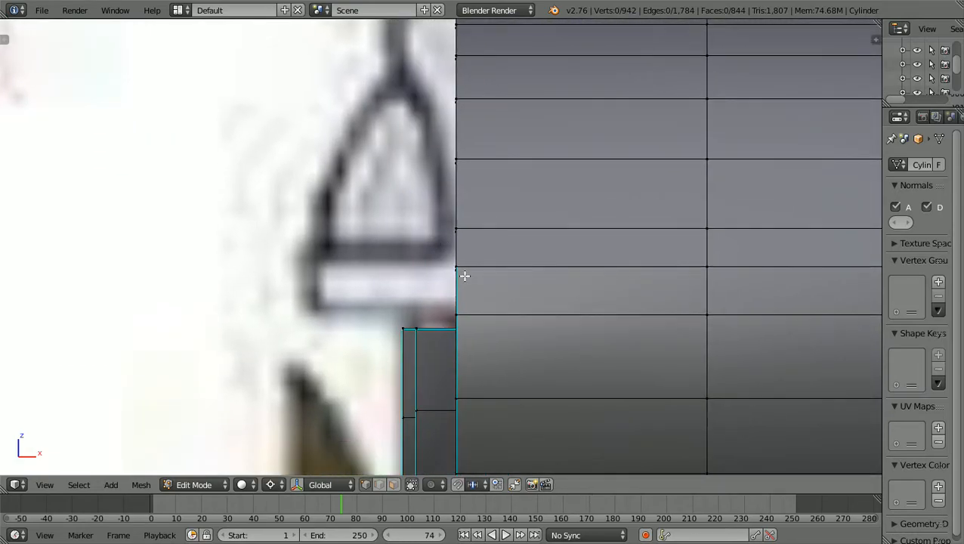
pyautogui.scroll(2, 465, 276)
pyautogui.scroll(3, 465, 276)
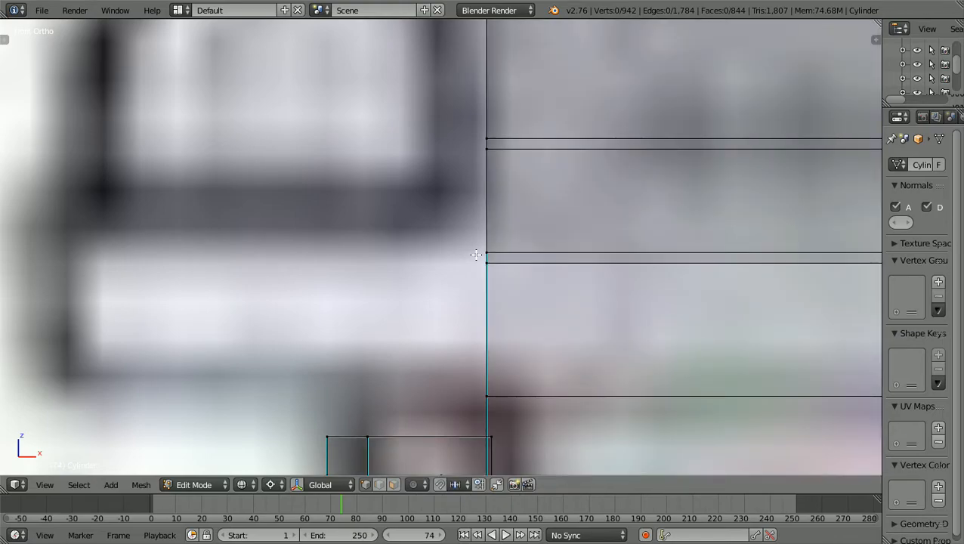
# Select the front bulkhead's top cross edge and the short rim edges below it, working in wireframe, and restore solid shading.
pyautogui.scroll(-3, 476, 254)
pyautogui.scroll(-1, 492, 280)
pyautogui.moveTo(499, 284); pyautogui.dragTo(519, 311, button='middle')
pyautogui.scroll(-1, 511, 290)
pyautogui.press('KP_1')
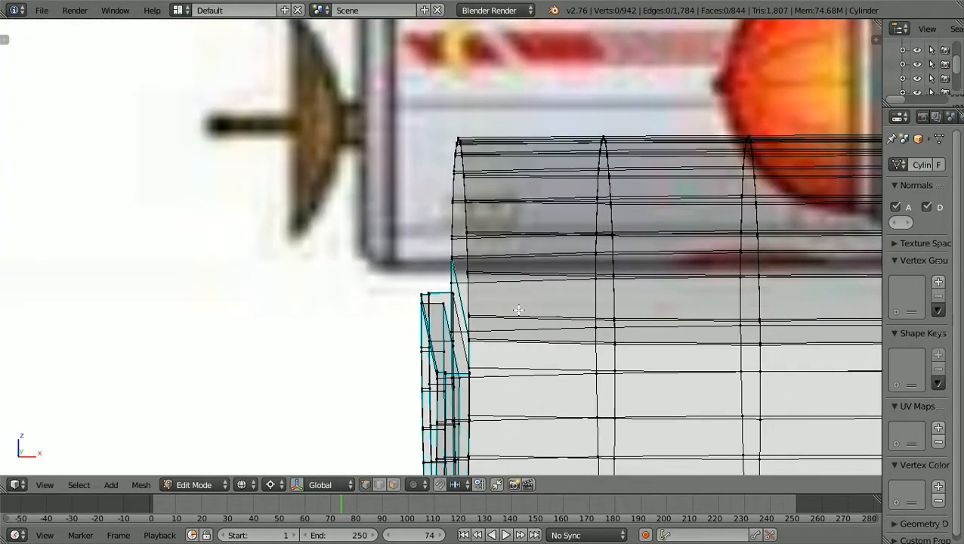
pyautogui.press('KP_5')
pyautogui.scroll(6, 518, 309)
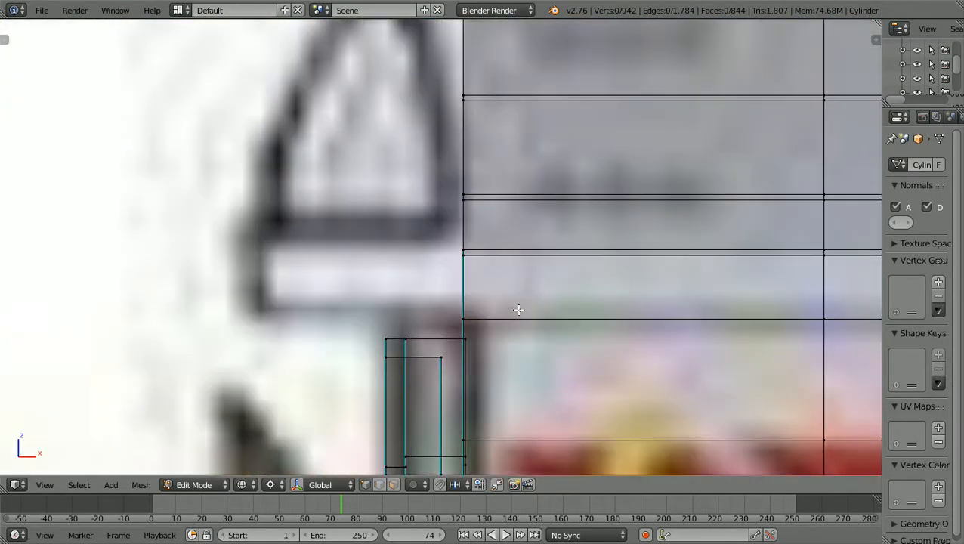
pyautogui.keyDown('shift'); pyautogui.scroll(-4, 518, 310); pyautogui.keyUp('shift')
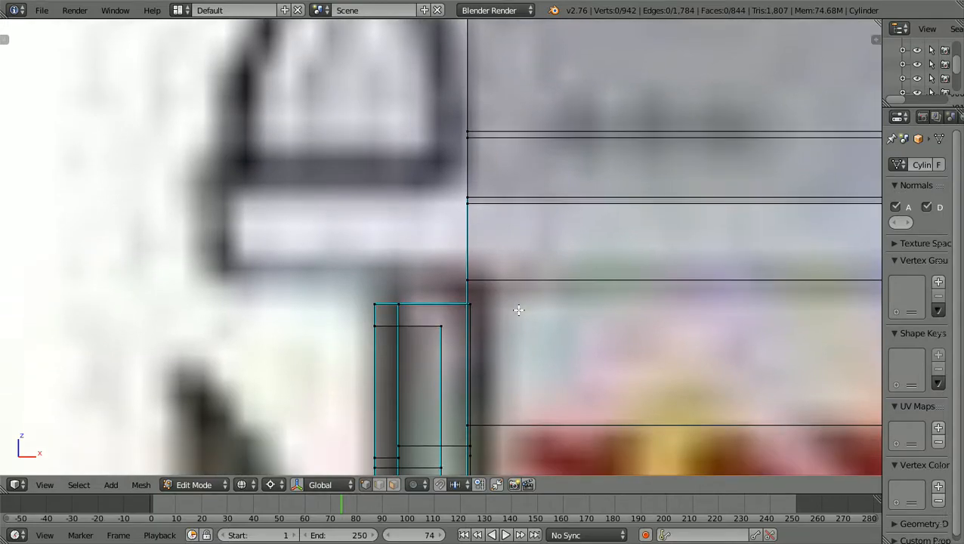
pyautogui.scroll(3, 519, 310)
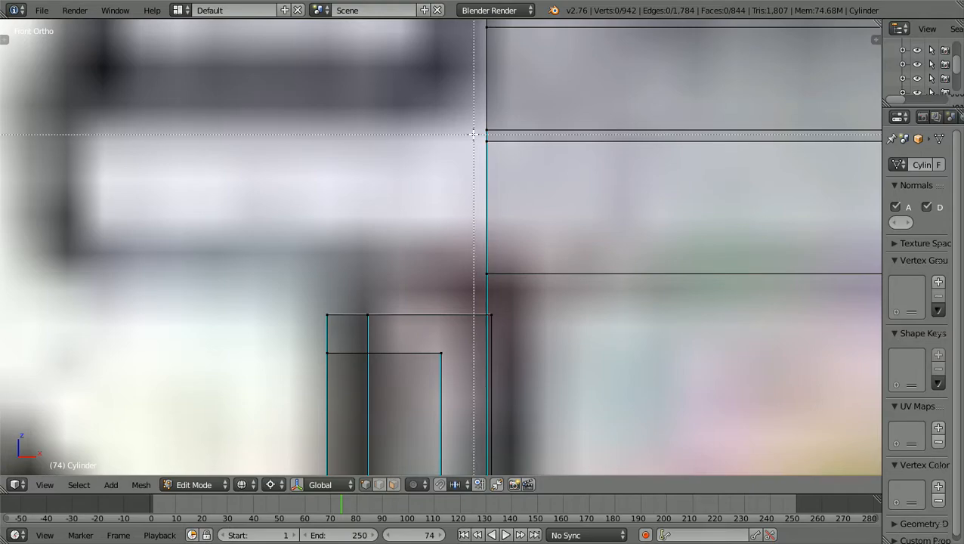
pyautogui.rightClick(489, 173)
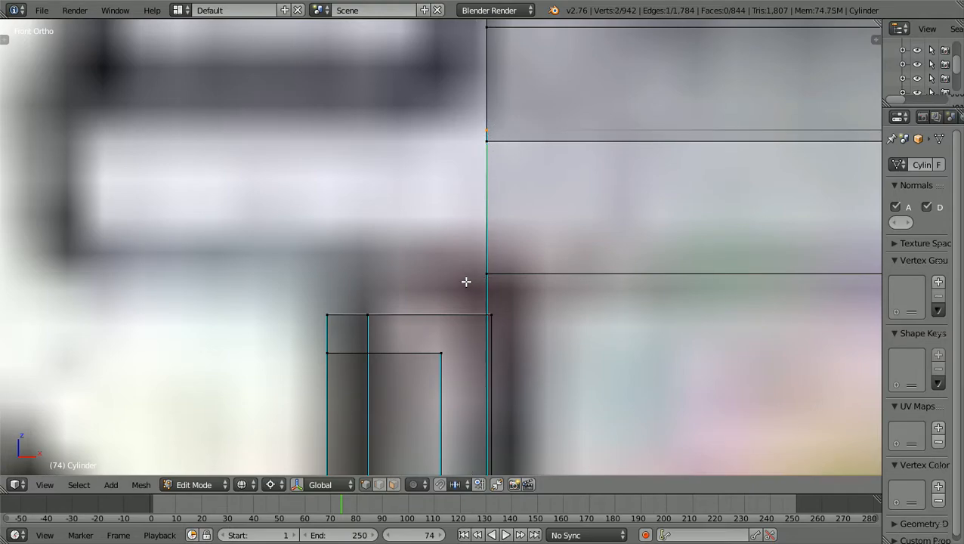
pyautogui.keyDown('shift'); pyautogui.rightClick(493, 267); pyautogui.keyUp('shift')
pyautogui.scroll(-5, 493, 265)
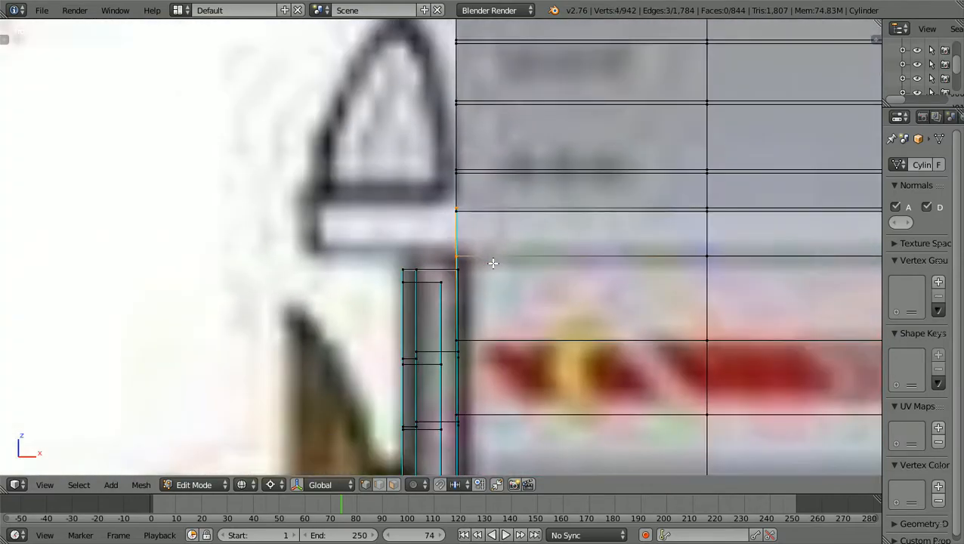
pyautogui.scroll(-2, 493, 263)
pyautogui.press('z')
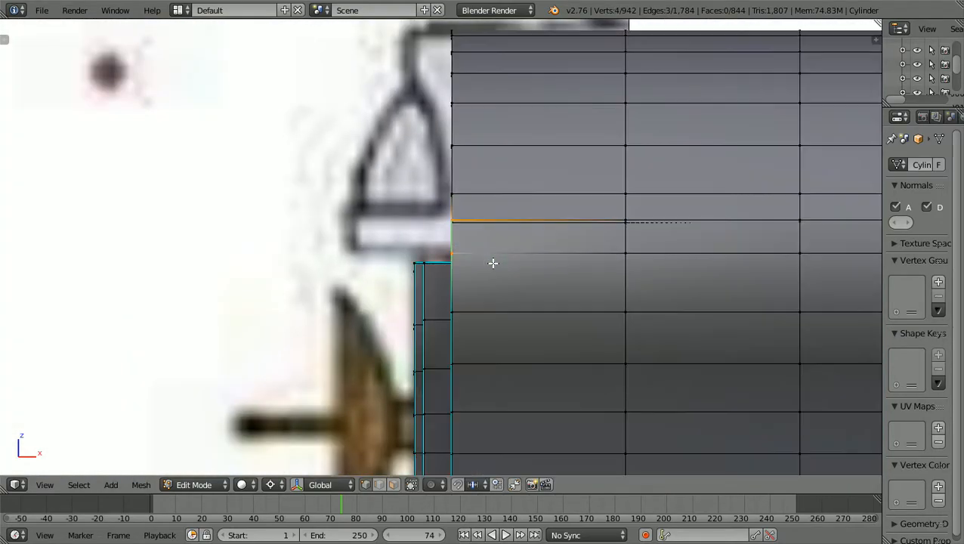
# Check the whole hull's length and its stern against the side reference drawing.
pyautogui.scroll(-2, 493, 263)
pyautogui.keyDown('shift'); pyautogui.scroll(2, 493, 263); pyautogui.keyUp('shift')
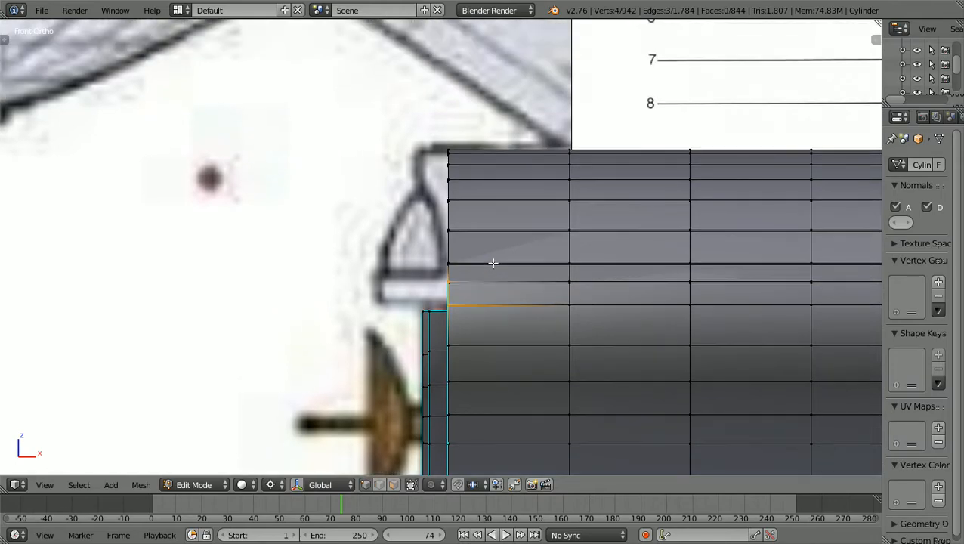
pyautogui.scroll(-2, 493, 263)
pyautogui.scroll(-1, 492, 263)
pyautogui.keyDown('ctrl'); pyautogui.scroll(-10, 493, 263); pyautogui.keyUp('ctrl')
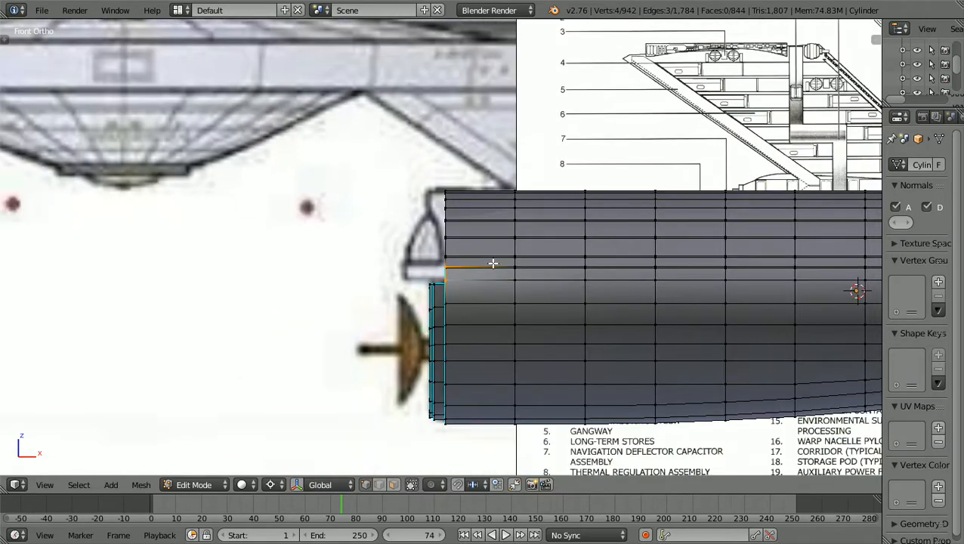
pyautogui.keyDown('ctrl'); pyautogui.scroll(-5, 494, 263); pyautogui.keyUp('ctrl')
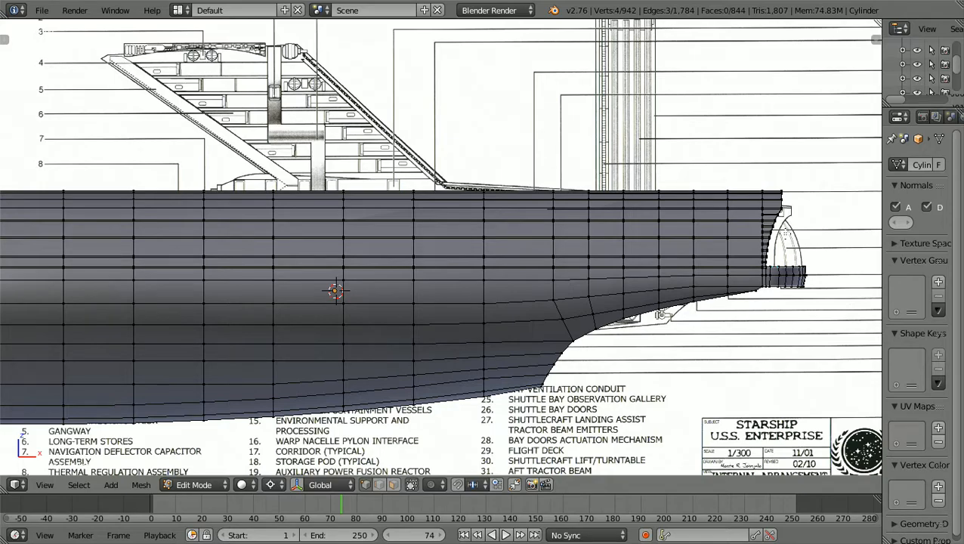
pyautogui.keyDown('ctrl'); pyautogui.scroll(10, 561, 255); pyautogui.keyUp('ctrl')
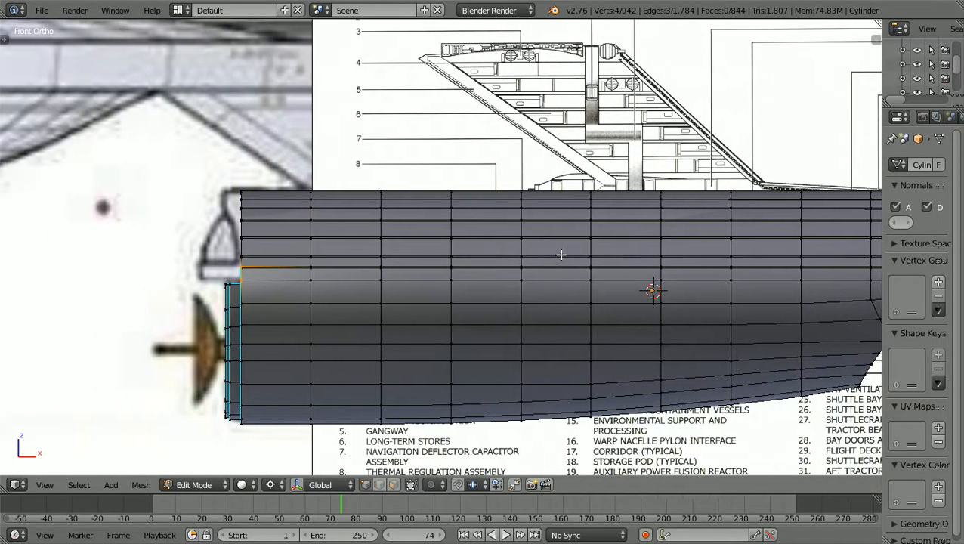
pyautogui.keyDown('ctrl'); pyautogui.scroll(5, 561, 255); pyautogui.keyUp('ctrl')
# Extrude the selected front edges forward along X to the tip of the reference's ledge beneath the dome.
pyautogui.scroll(3, 561, 254)
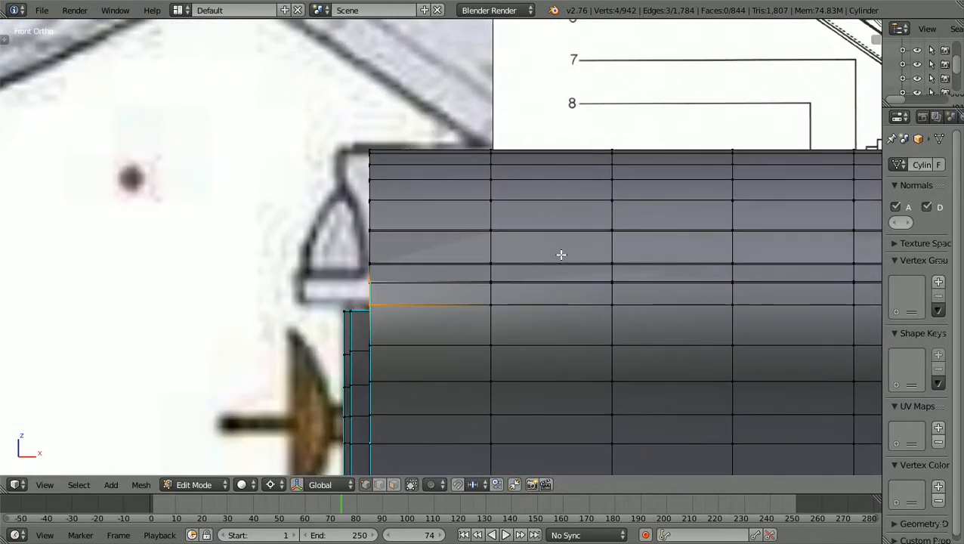
pyautogui.keyDown('shift'); pyautogui.scroll(-1, 561, 254); pyautogui.keyUp('shift')
pyautogui.keyDown('ctrl'); pyautogui.scroll(5, 561, 255); pyautogui.keyUp('ctrl')
pyautogui.scroll(2, 654, 303)
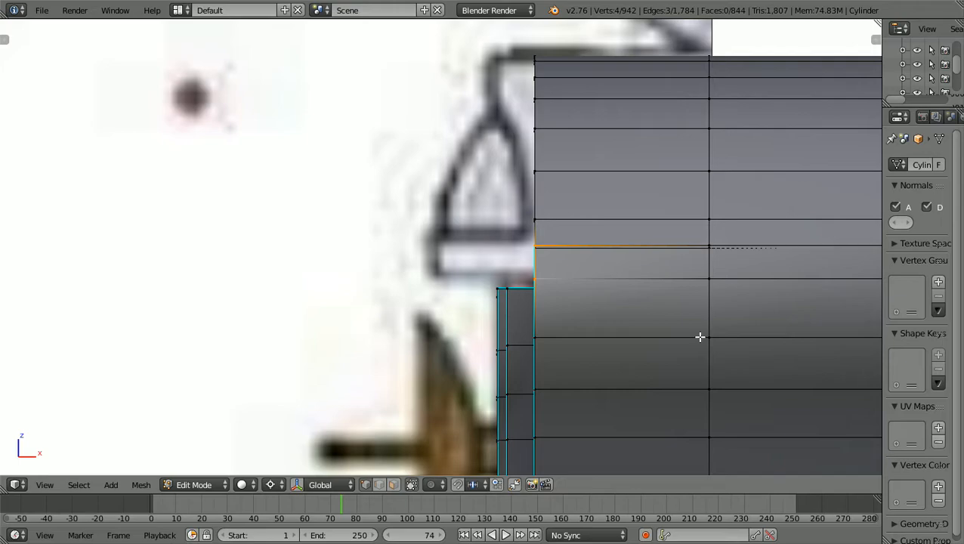
pyautogui.press('e')
pyautogui.press('x')
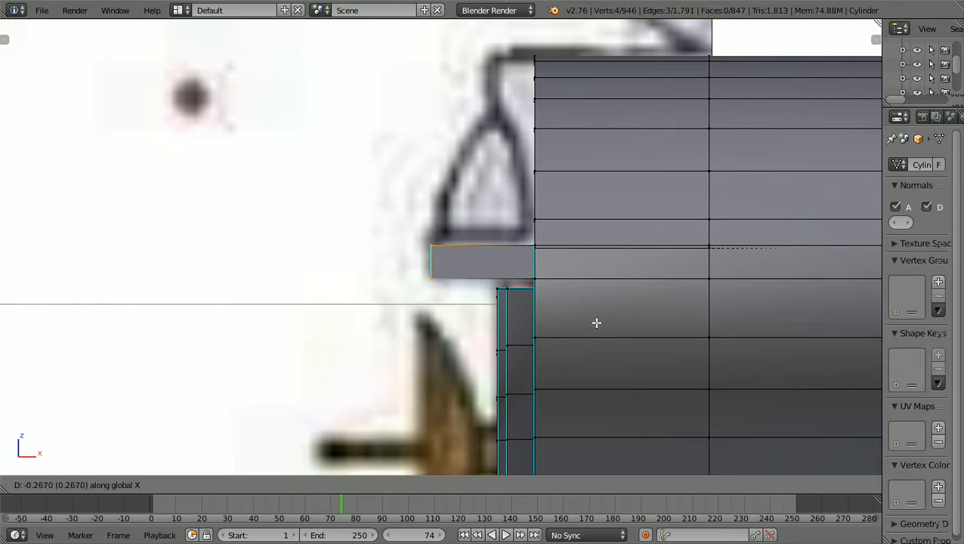
pyautogui.click(593, 324)
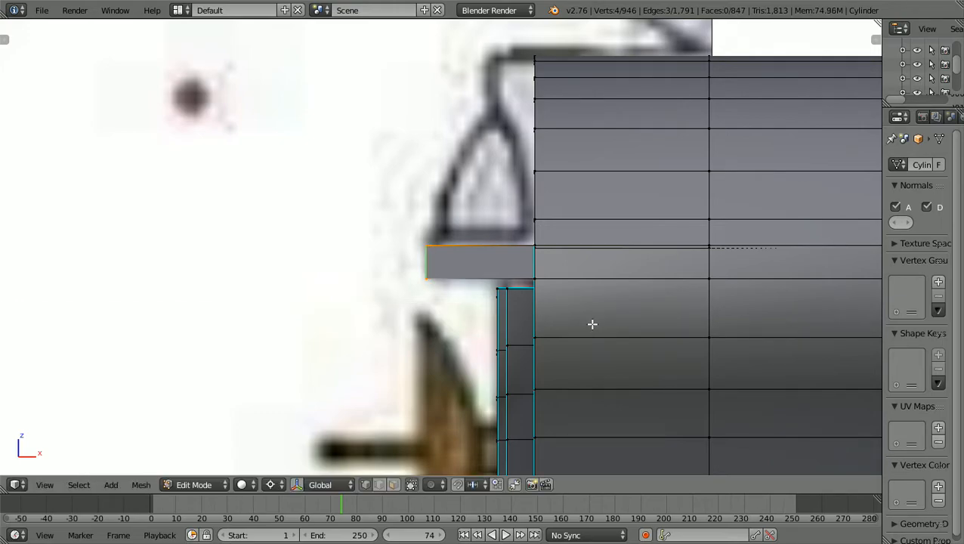
# Move the ledge's front edges back along X by about 0.014 to align with the tip of the reference's ledge.
pyautogui.scroll(-2, 592, 325)
pyautogui.scroll(-5, 593, 324)
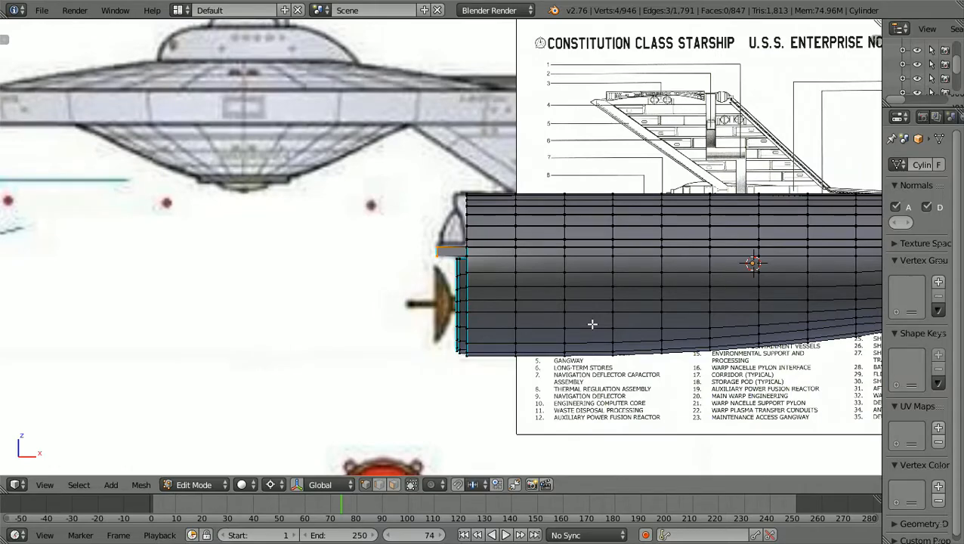
pyautogui.keyDown('ctrl'); pyautogui.scroll(-6, 593, 324); pyautogui.keyUp('ctrl')
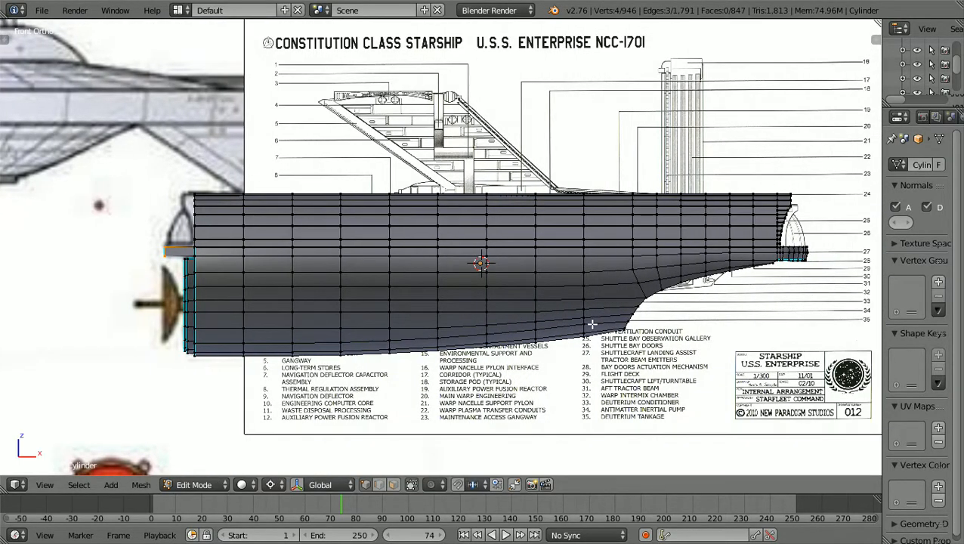
pyautogui.keyDown('ctrl'); pyautogui.scroll(1, 592, 324); pyautogui.keyUp('ctrl')
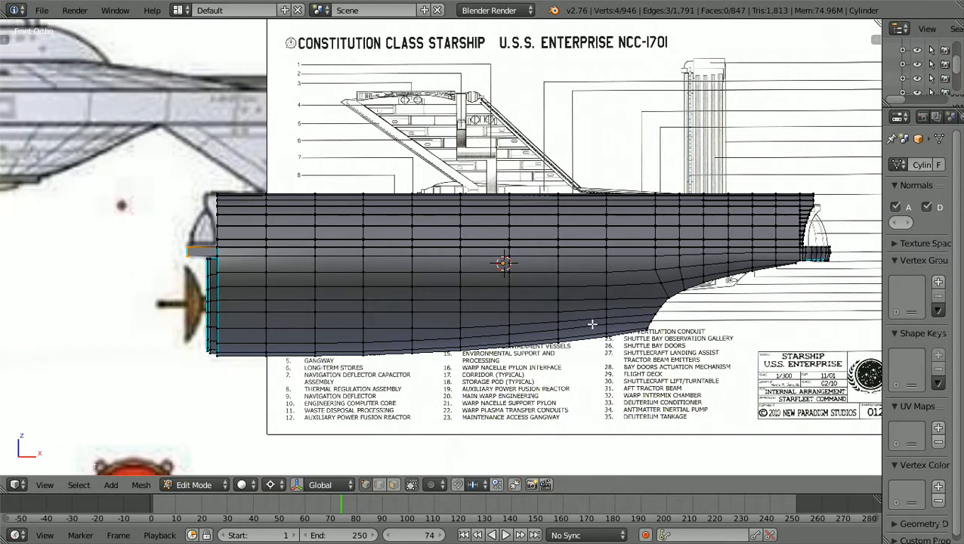
pyautogui.keyDown('ctrl'); pyautogui.scroll(5, 592, 324); pyautogui.keyUp('ctrl')
pyautogui.scroll(3, 592, 324)
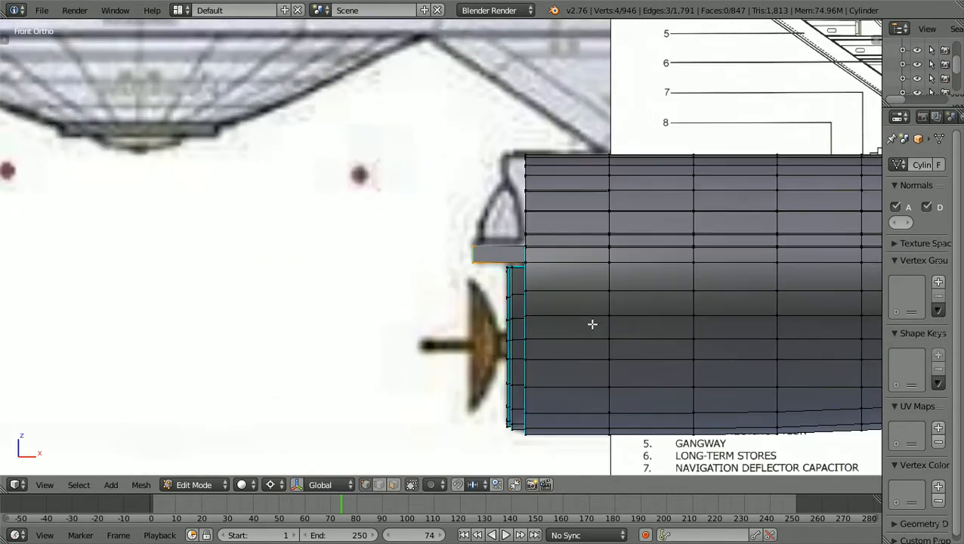
pyautogui.scroll(5, 593, 325)
pyautogui.keyDown('ctrl'); pyautogui.scroll(-1, 593, 324); pyautogui.keyUp('ctrl')
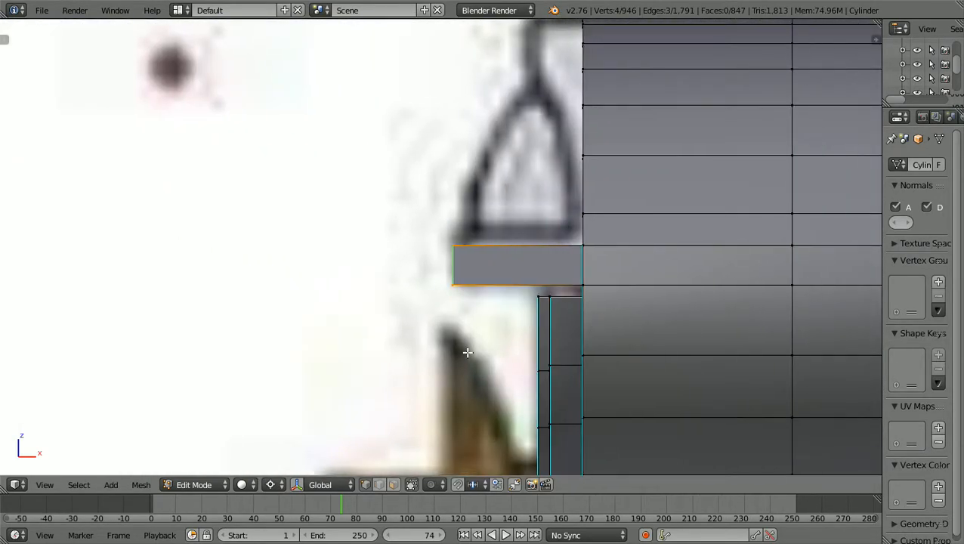
pyautogui.press('g')
pyautogui.press('x')
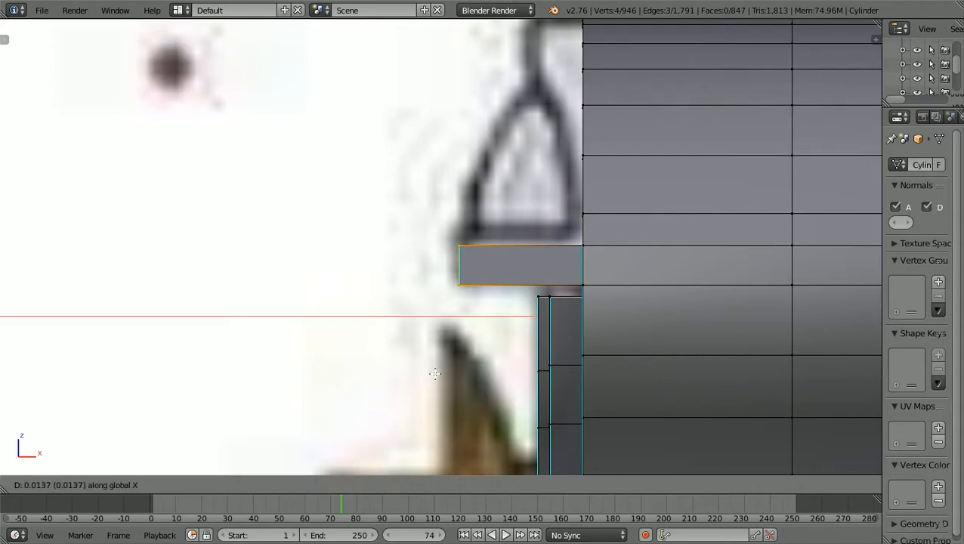
pyautogui.click(435, 373)
# Examine the top, side, front and interior plan drawings on the reference sheet for the shape of the hull's front end.
pyautogui.scroll(-7, 436, 373)
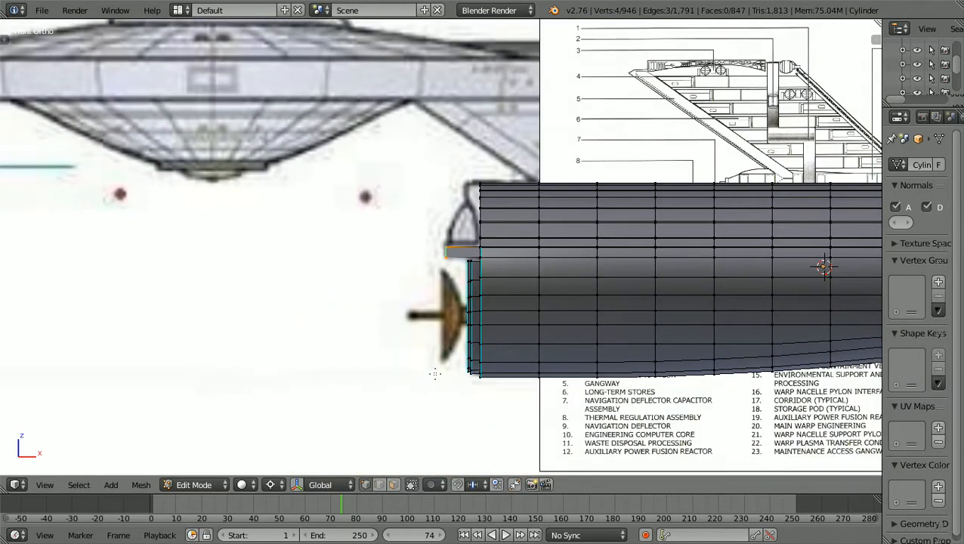
pyautogui.scroll(-3, 435, 373)
pyautogui.scroll(-1, 435, 373)
pyautogui.scroll(-1, 434, 373)
pyautogui.scroll(1, 434, 373)
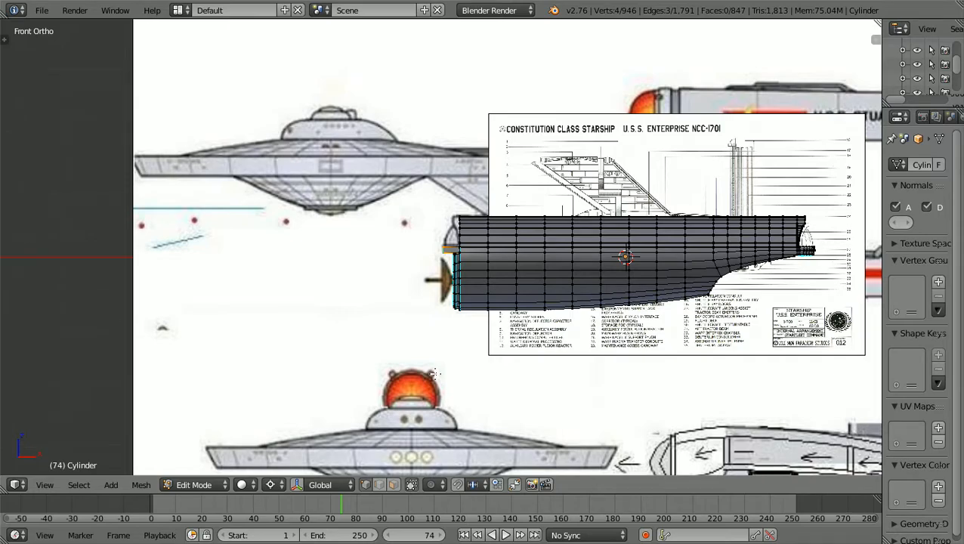
pyautogui.scroll(3, 433, 373)
pyautogui.press('KP_7')
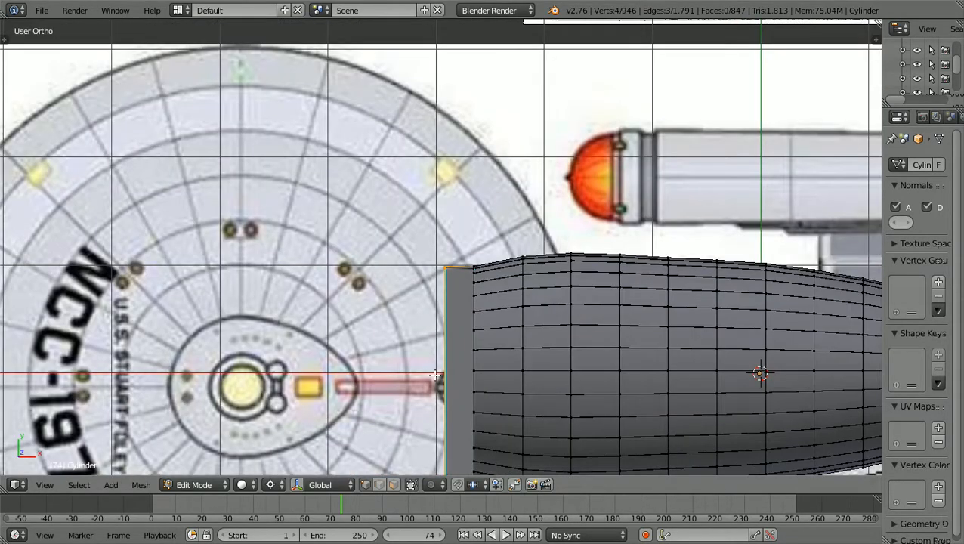
pyautogui.scroll(-1, 434, 374)
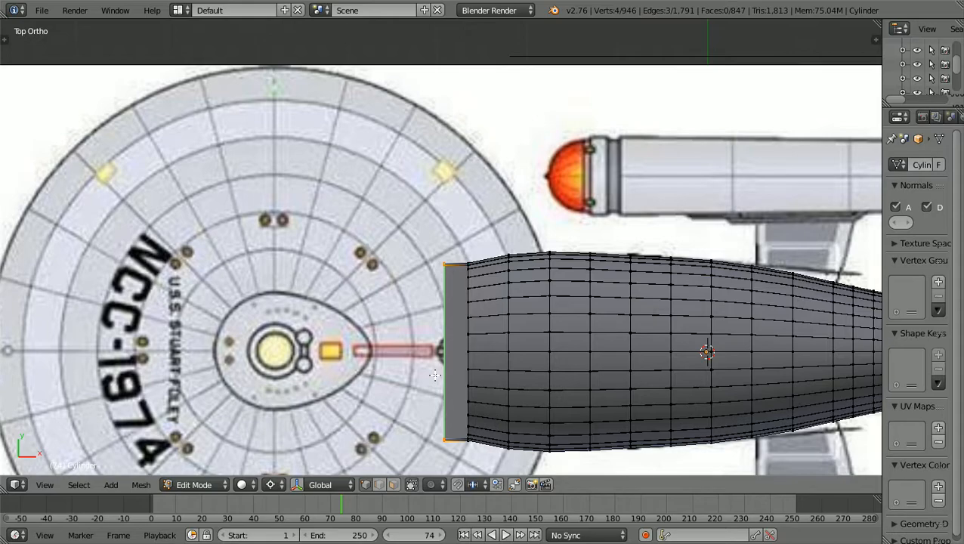
pyautogui.scroll(-3, 435, 375)
pyautogui.keyDown('shift'); pyautogui.scroll(-8, 435, 376); pyautogui.keyUp('shift')
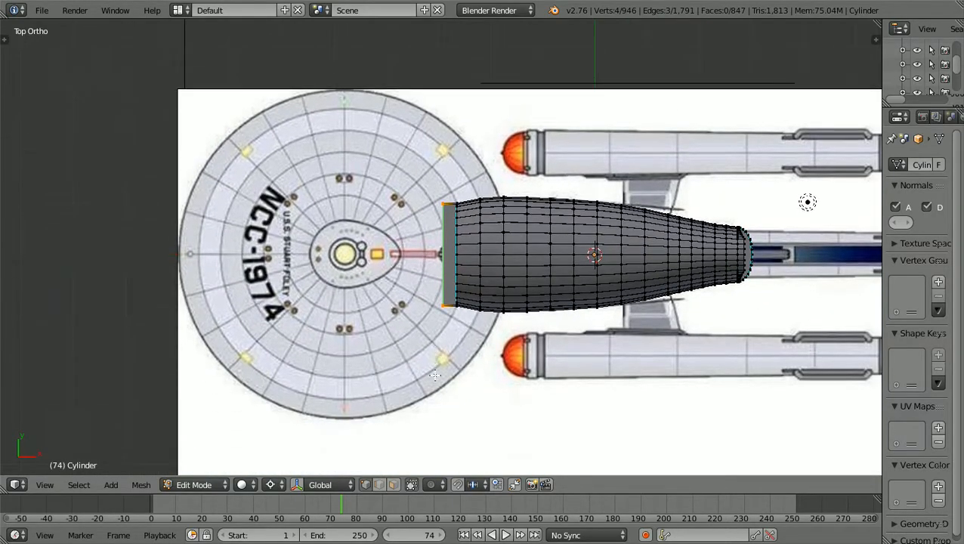
pyautogui.keyDown('shift'); pyautogui.scroll(-4, 435, 375); pyautogui.keyUp('shift')
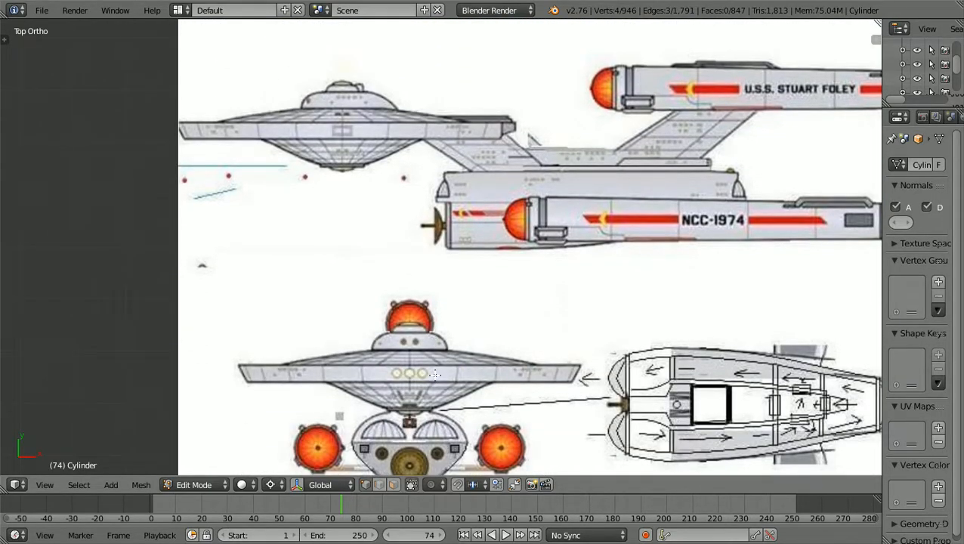
pyautogui.keyDown('shift'); pyautogui.scroll(-2, 435, 375); pyautogui.keyUp('shift')
pyautogui.keyDown('ctrl'); pyautogui.scroll(4, 436, 376); pyautogui.keyUp('ctrl')
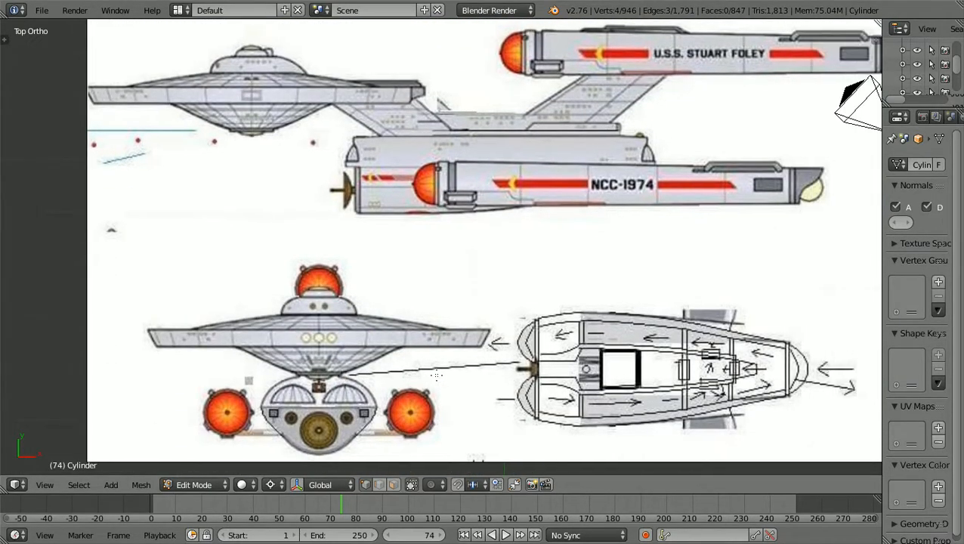
pyautogui.keyDown('shift'); pyautogui.scroll(1, 436, 376); pyautogui.keyUp('shift')
pyautogui.keyDown('shift'); pyautogui.scroll(4, 436, 376); pyautogui.keyUp('shift')
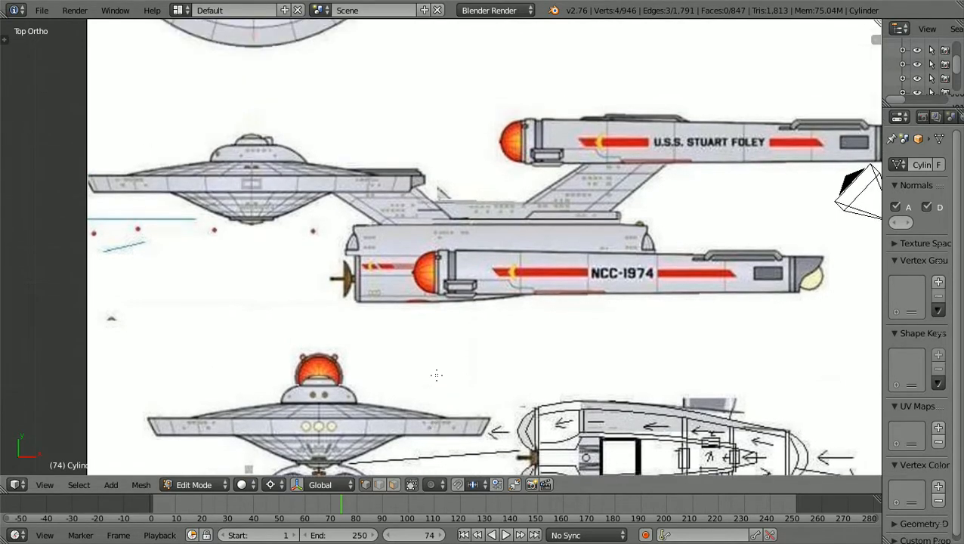
pyautogui.keyDown('shift'); pyautogui.scroll(-9, 436, 374); pyautogui.keyUp('shift')
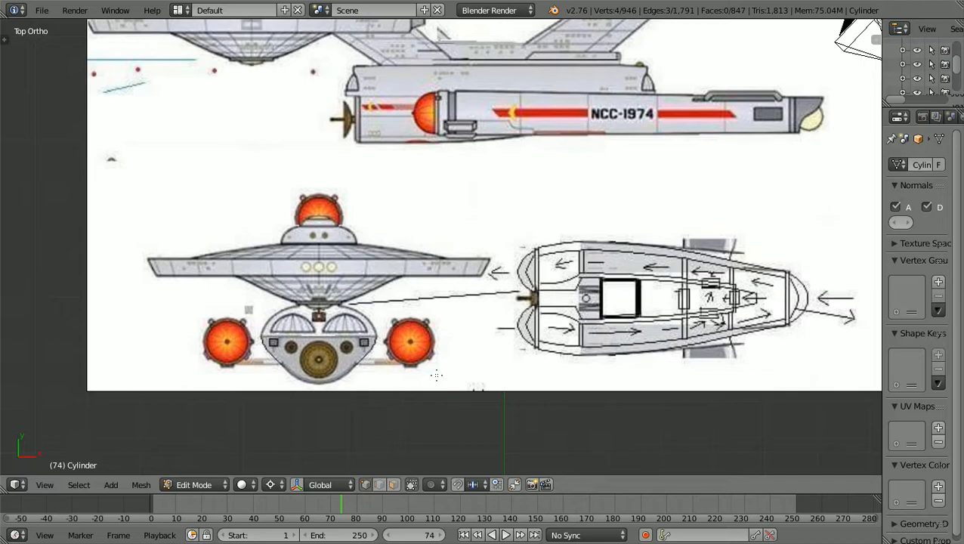
# Check the ledge's side profile against the reference dome and clear the edge selection.
pyautogui.press('KP_1')
pyautogui.scroll(3, 436, 375)
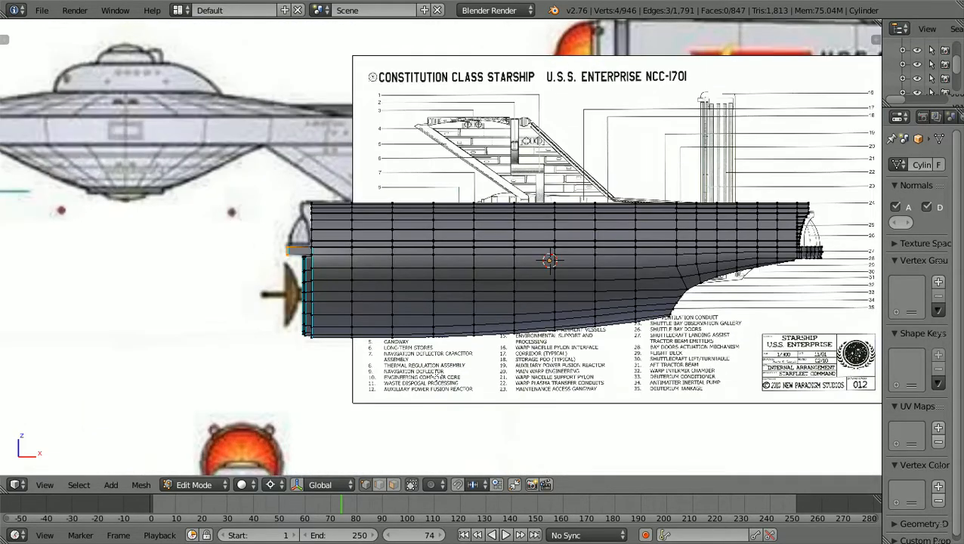
pyautogui.scroll(4, 436, 375)
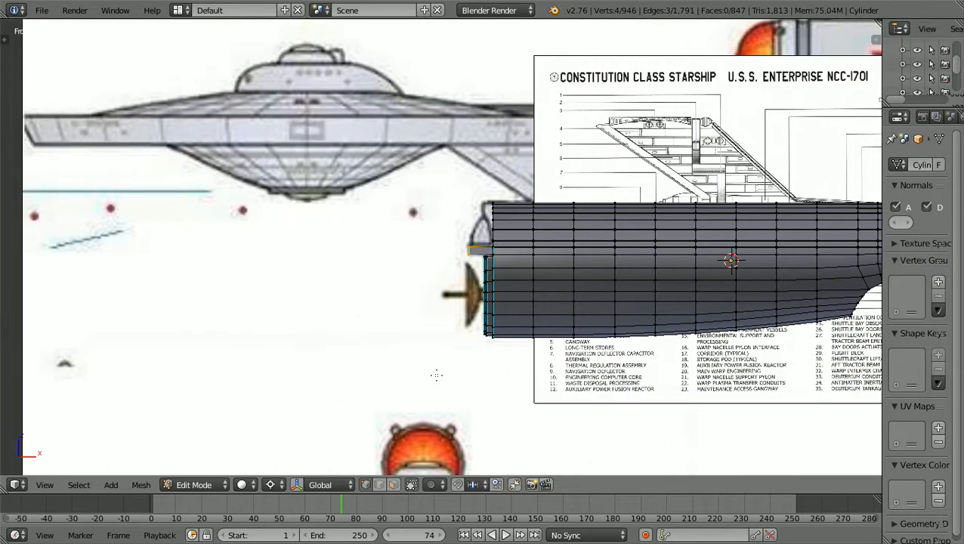
pyautogui.scroll(4, 436, 375)
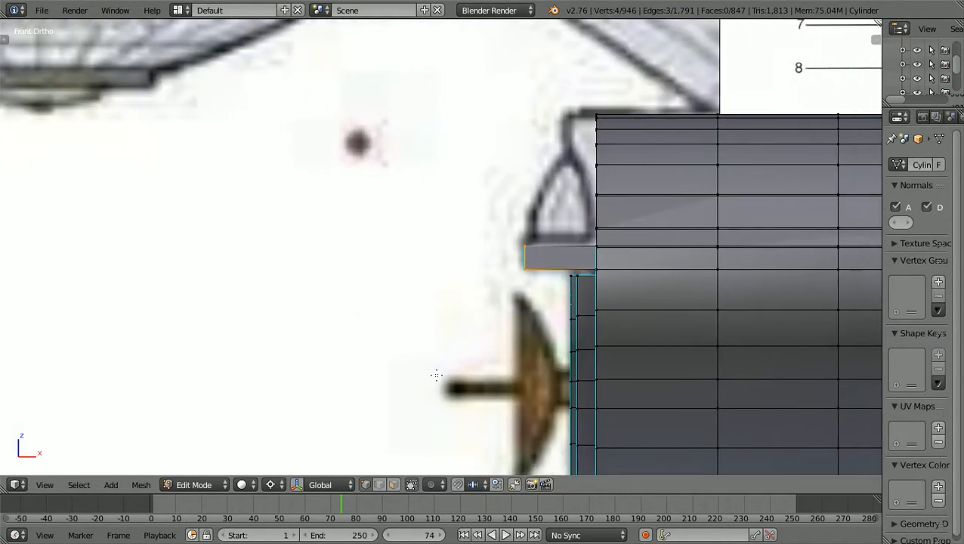
pyautogui.keyDown('ctrl'); pyautogui.scroll(-5, 436, 375); pyautogui.keyUp('ctrl')
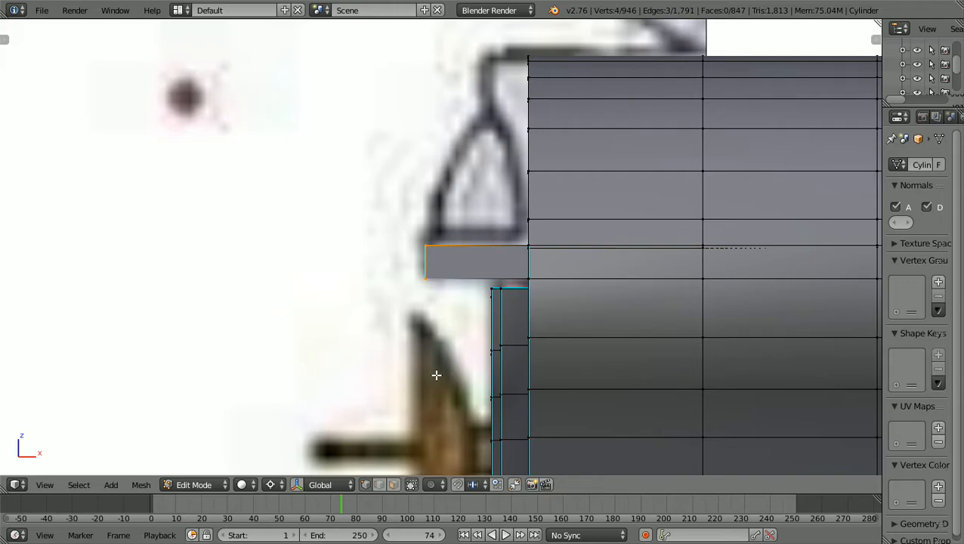
pyautogui.press('a')
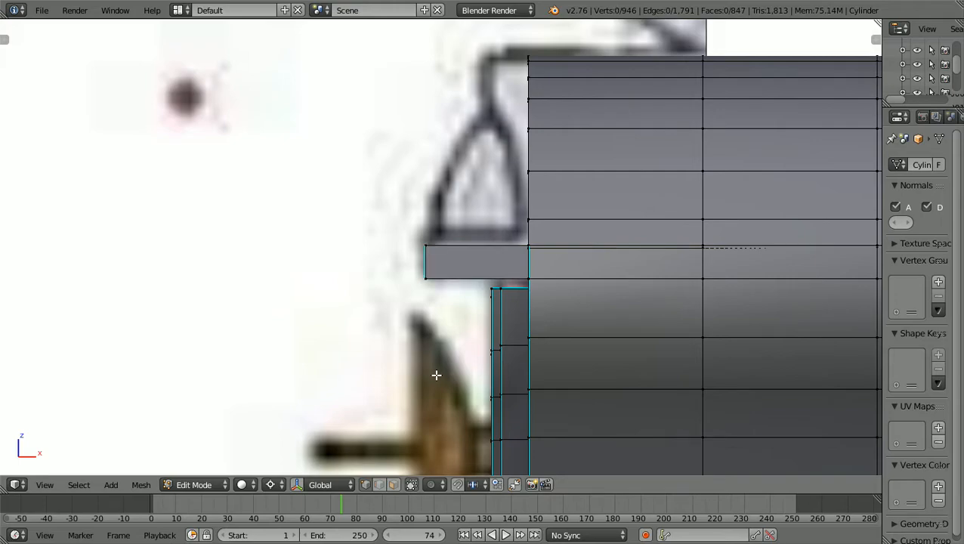
# Compare the straight front ledge and hull outline from above with the plan drawings on the reference sheet.
pyautogui.scroll(-8, 436, 375)
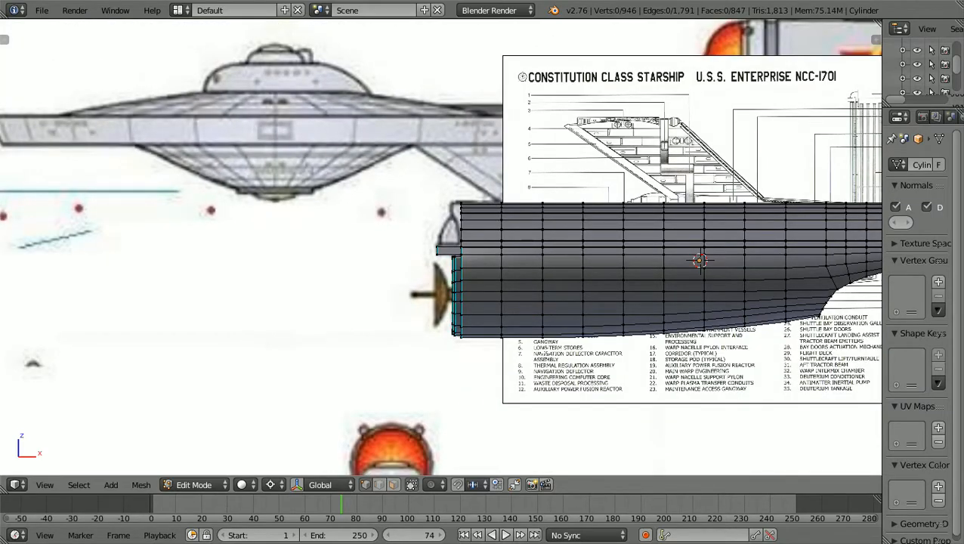
pyautogui.keyDown('shift'); pyautogui.moveTo(559, 417); pyautogui.dragTo(547, 359, button='middle'); pyautogui.keyUp('shift')
pyautogui.press('KP_7')
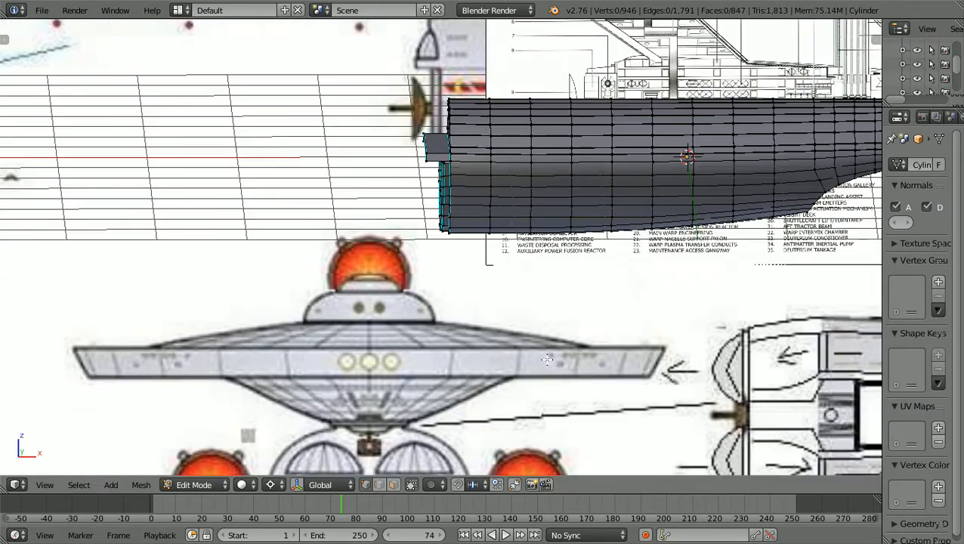
pyautogui.scroll(-3, 547, 360)
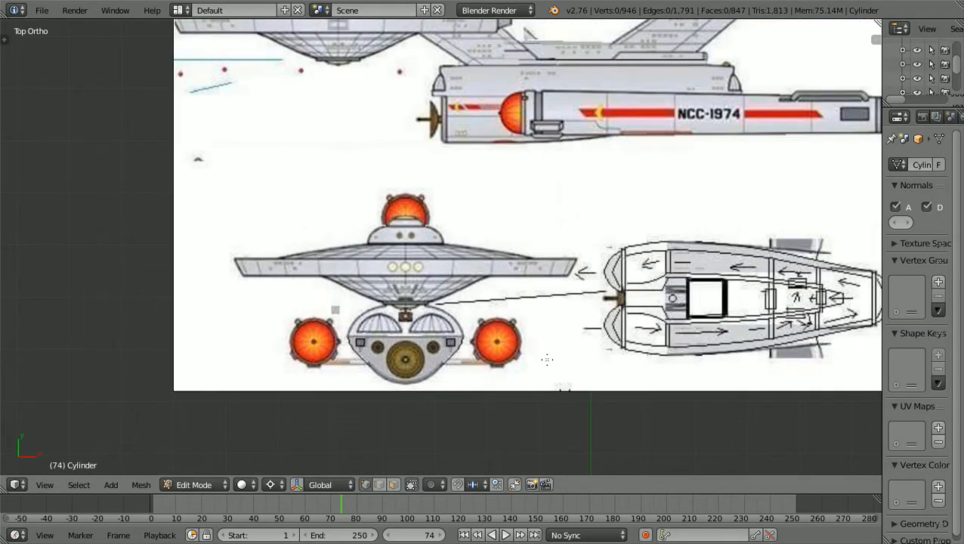
pyautogui.keyDown('shift'); pyautogui.scroll(13, 547, 359); pyautogui.keyUp('shift')
pyautogui.keyDown('shift'); pyautogui.scroll(15, 547, 360); pyautogui.keyUp('shift')
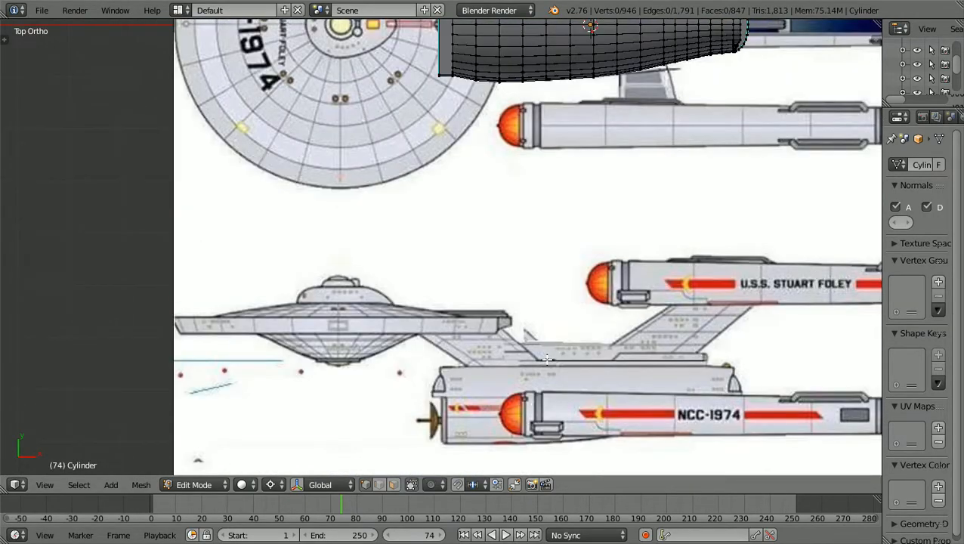
pyautogui.scroll(2, 548, 360)
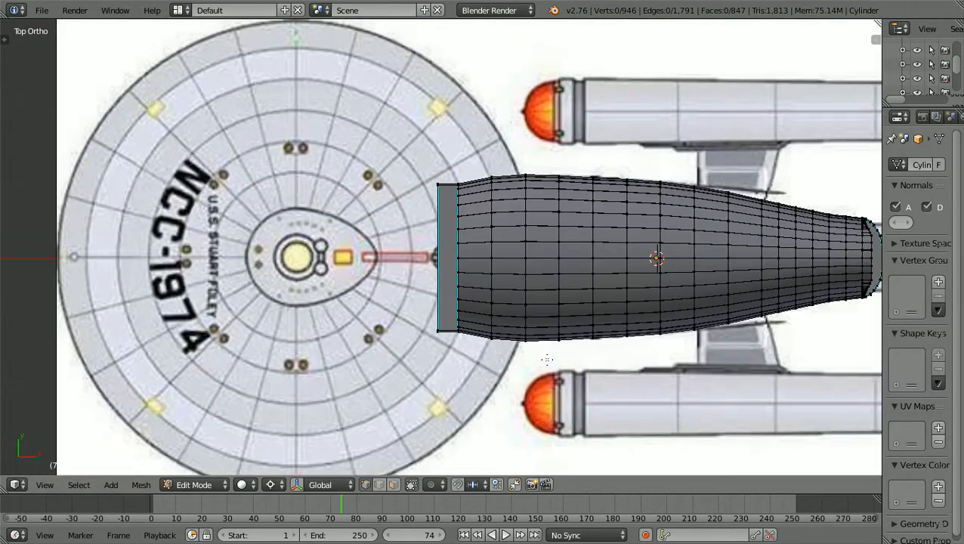
pyautogui.keyDown('ctrl'); pyautogui.scroll(3, 547, 360); pyautogui.keyUp('ctrl')
pyautogui.keyDown('ctrl'); pyautogui.scroll(-2, 547, 360); pyautogui.keyUp('ctrl')
pyautogui.scroll(3, 547, 360)
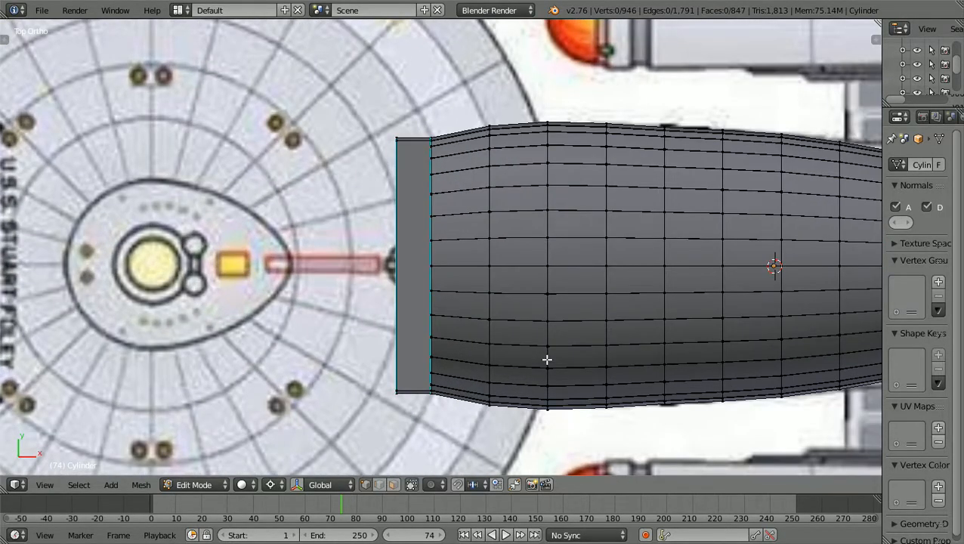
pyautogui.scroll(1, 547, 360)
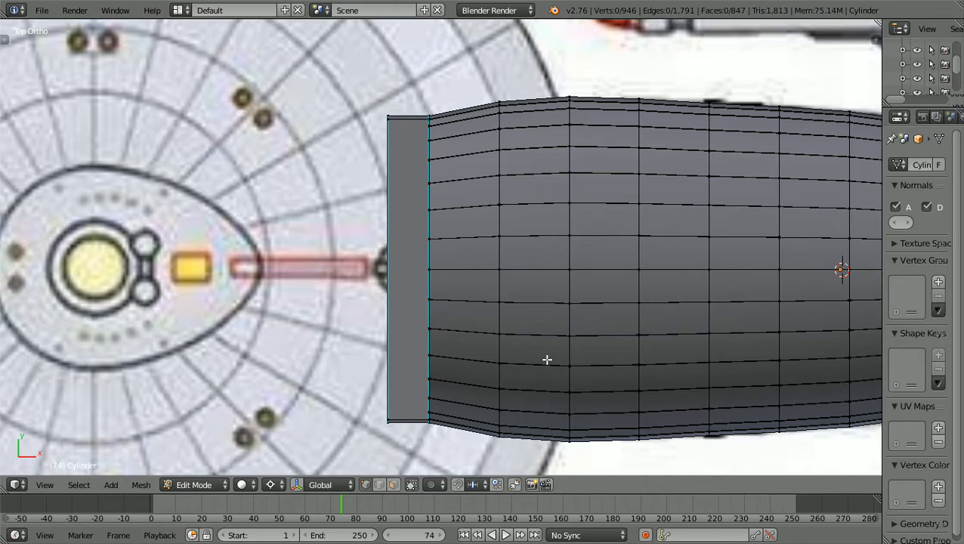
pyautogui.scroll(-2, 547, 360)
pyautogui.scroll(-1, 548, 359)
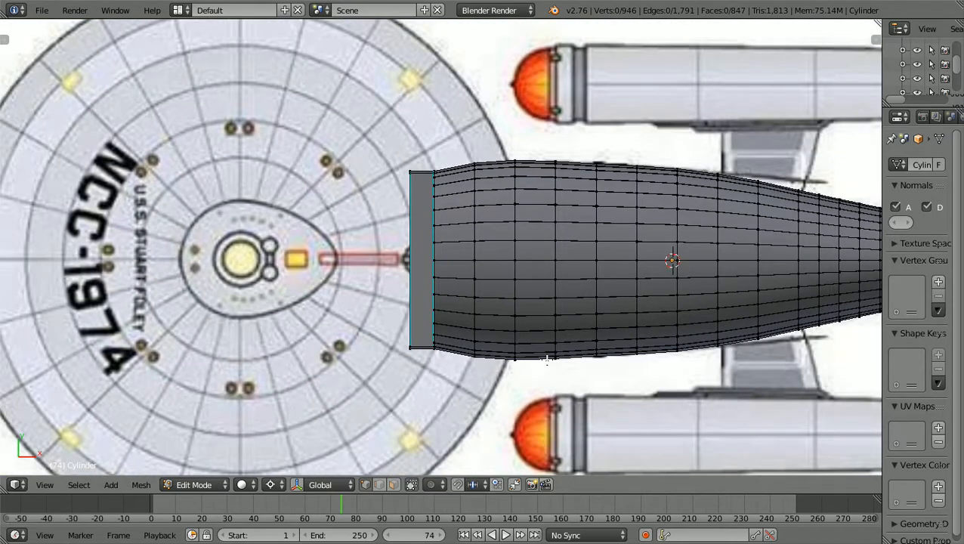
pyautogui.scroll(-1, 547, 360)
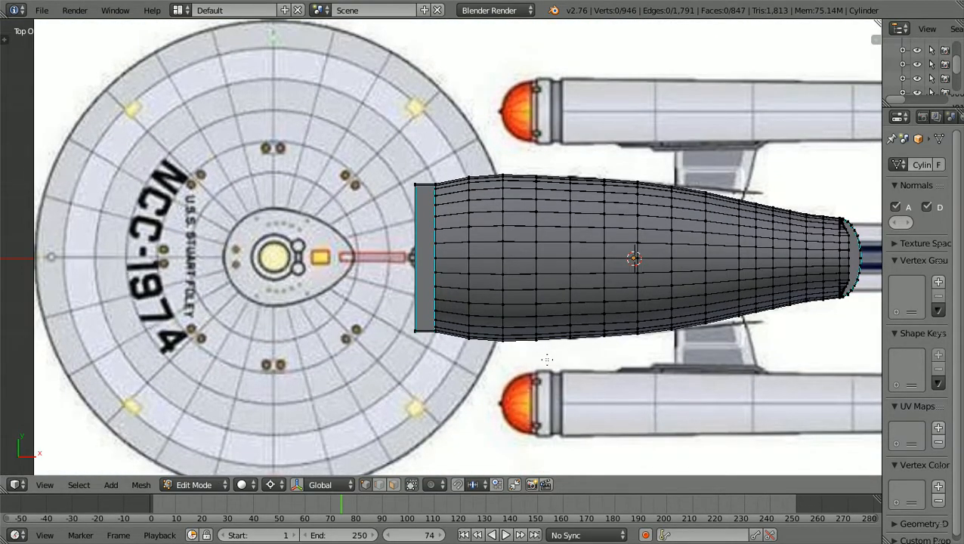
pyautogui.scroll(-2, 547, 360)
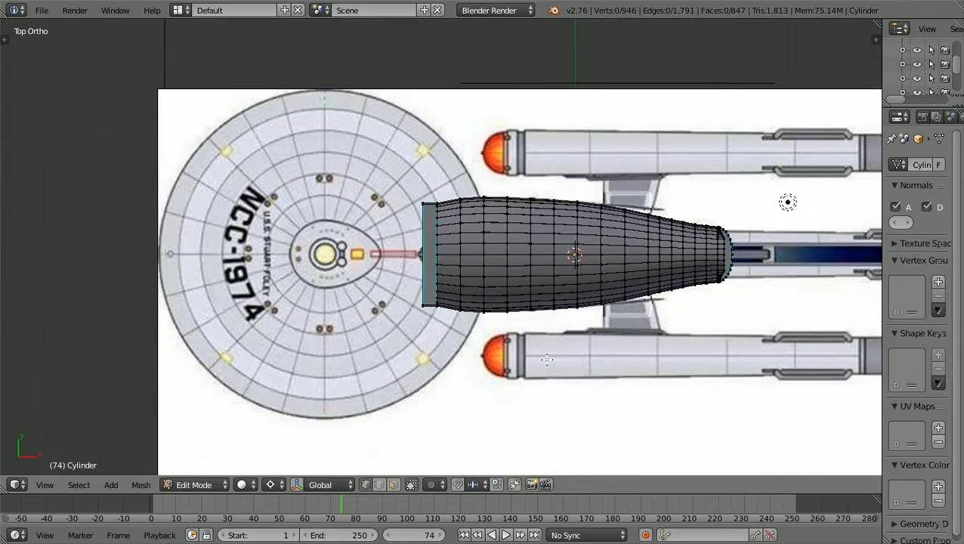
# Add a cylinder to the hull mesh and move it forward along X into the clear space ahead of the ledge.
pyautogui.click(112, 484)
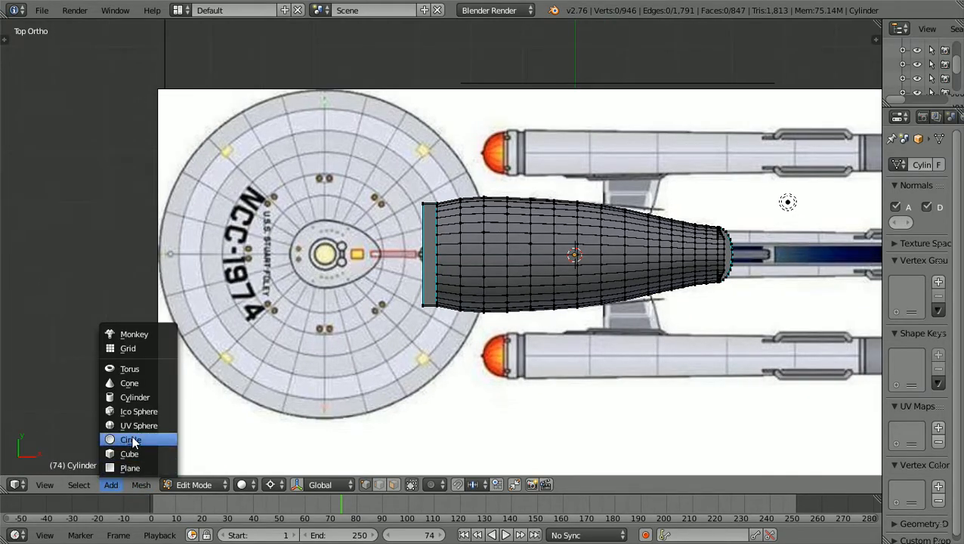
pyautogui.click(144, 397)
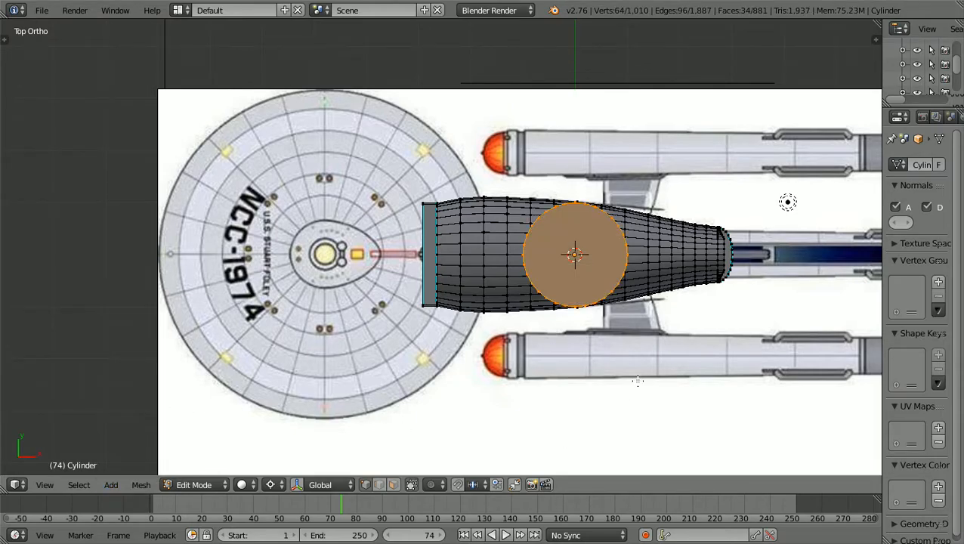
pyautogui.press('g')
pyautogui.press('x')
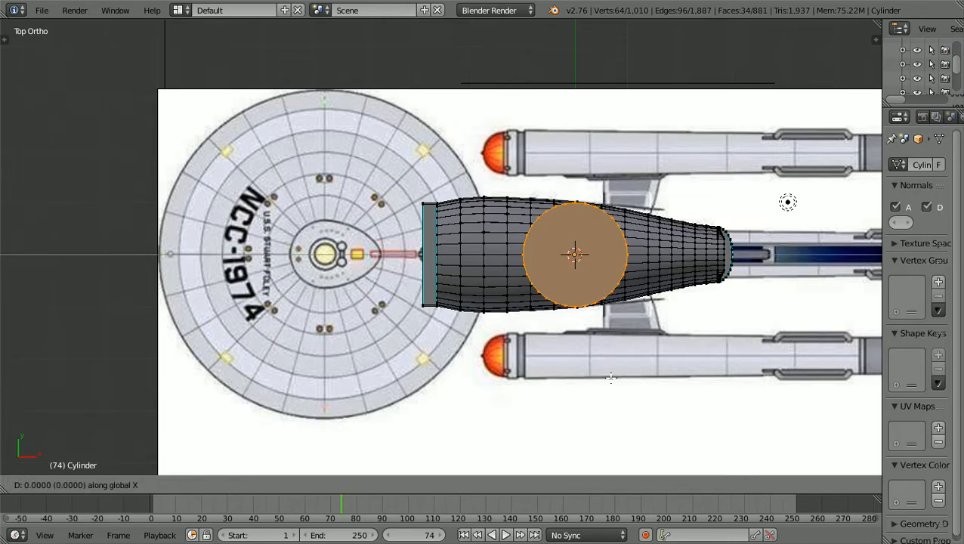
pyautogui.click(355, 363)
pyautogui.scroll(-1, 359, 363)
pyautogui.moveTo(368, 351); pyautogui.dragTo(369, 269, button='middle')
pyautogui.scroll(3, 386, 275)
pyautogui.scroll(1, 373, 274)
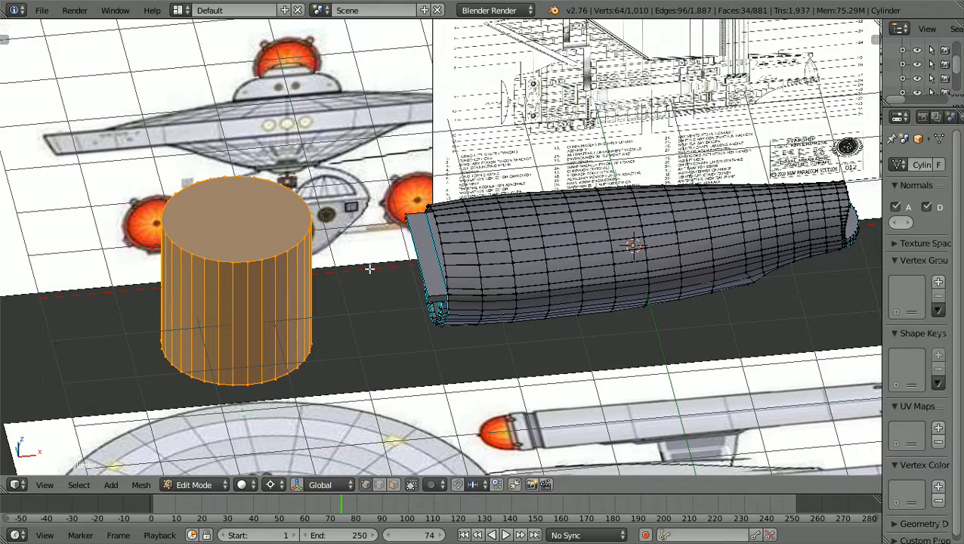
pyautogui.press('KP_1')
pyautogui.scroll(-1, 370, 269)
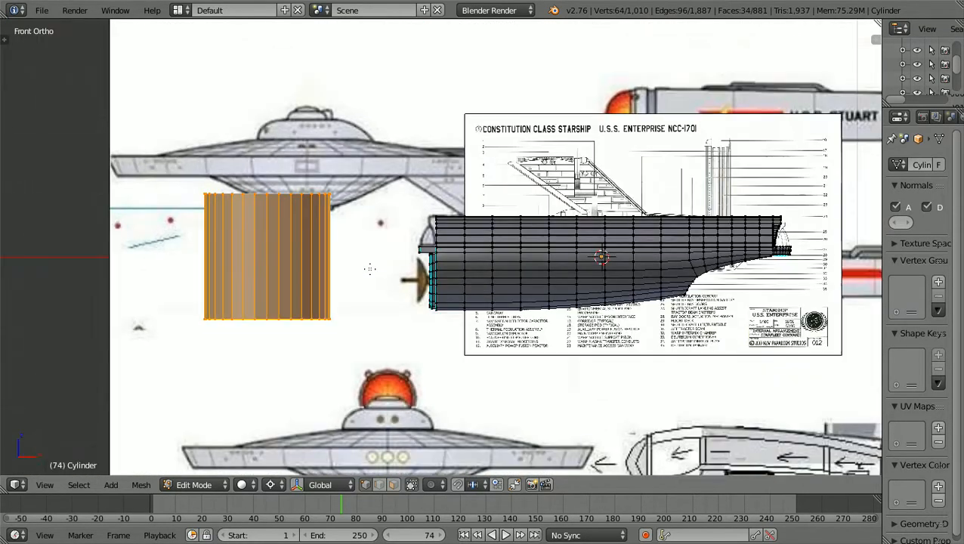
# Flatten the added cylinder into a thick disc by scaling it to about 0.13 along Z.
pyautogui.keyDown('ctrl'); pyautogui.scroll(3, 370, 269); pyautogui.keyUp('ctrl')
pyautogui.scroll(4, 369, 269)
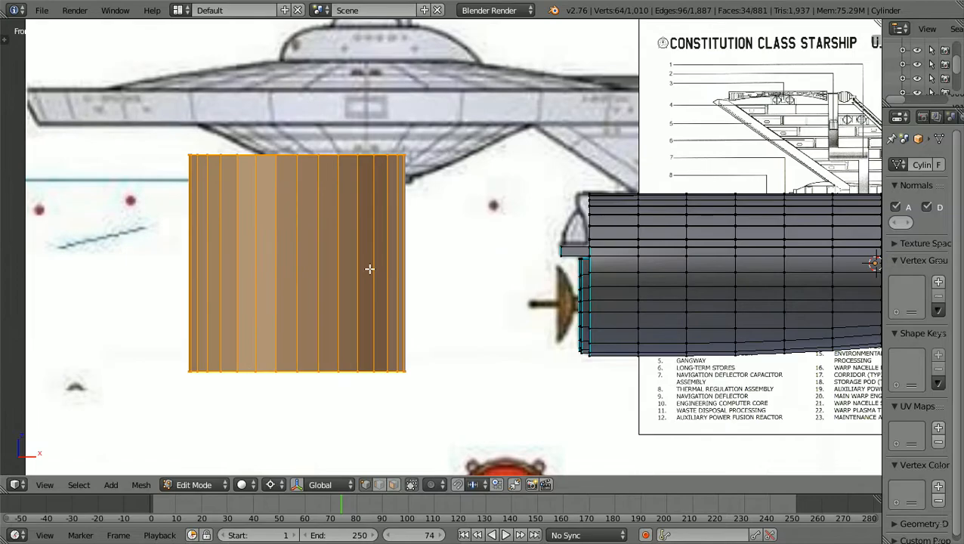
pyautogui.keyDown('ctrl'); pyautogui.scroll(2, 370, 269); pyautogui.keyUp('ctrl')
pyautogui.scroll(-2, 523, 344)
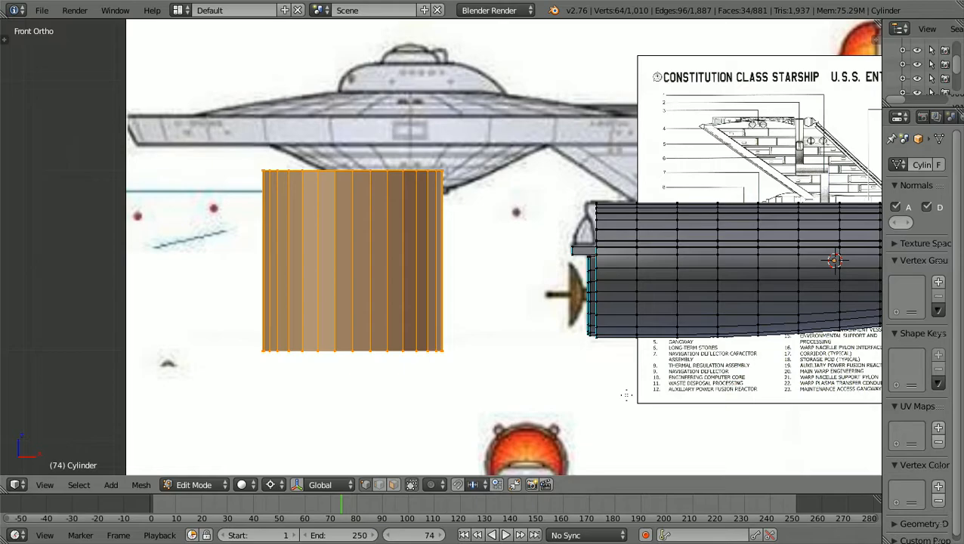
pyautogui.press('s')
pyautogui.press('z')
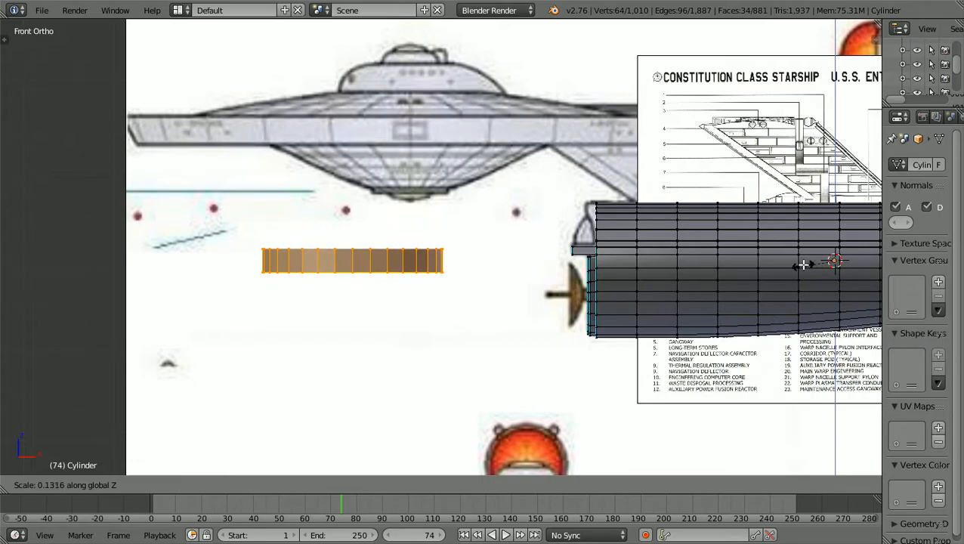
pyautogui.click(803, 267)
pyautogui.scroll(3, 616, 327)
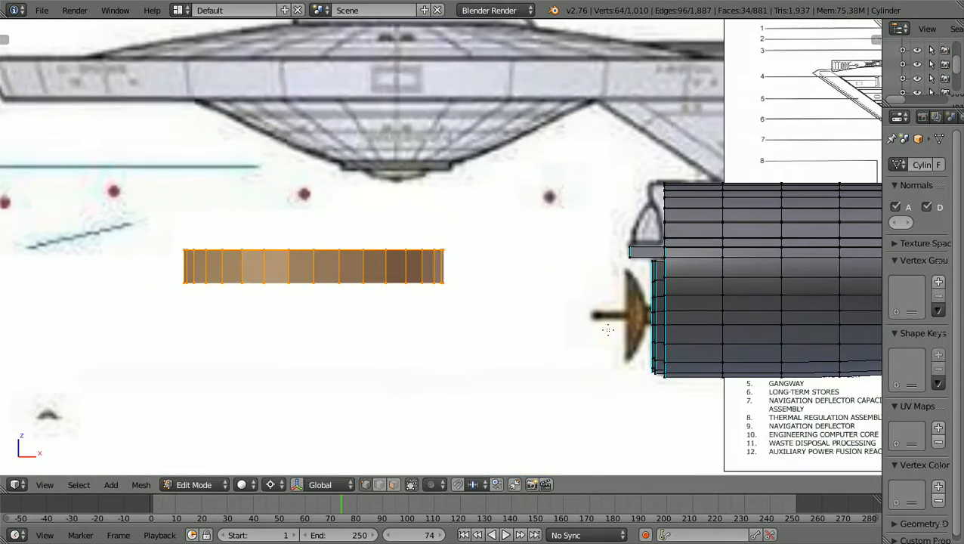
# Thin the disc further along Z to slightly over half its thickness, judging it against the front ledge.
pyautogui.keyDown('ctrl'); pyautogui.scroll(-4, 608, 330); pyautogui.keyUp('ctrl')
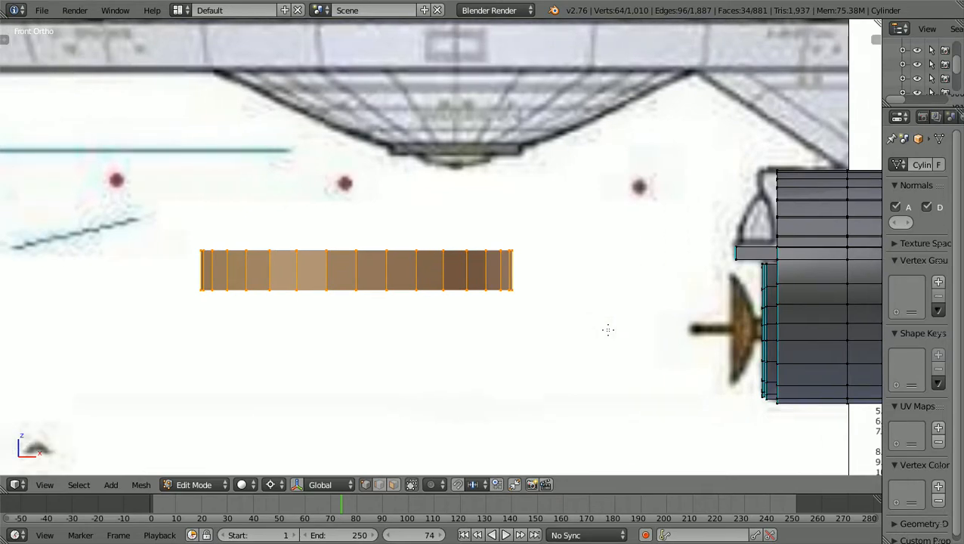
pyautogui.scroll(2, 608, 329)
pyautogui.keyDown('shift'); pyautogui.scroll(2, 607, 329); pyautogui.keyUp('shift')
pyautogui.keyDown('ctrl'); pyautogui.scroll(-3, 607, 330); pyautogui.keyUp('ctrl')
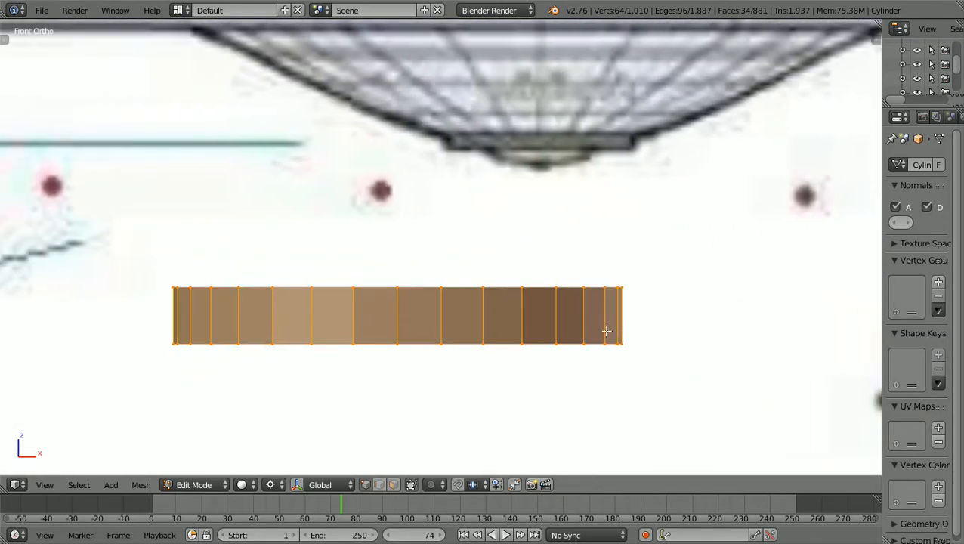
pyautogui.scroll(-1, 607, 331)
pyautogui.keyDown('shift'); pyautogui.scroll(-3, 607, 331); pyautogui.keyUp('shift')
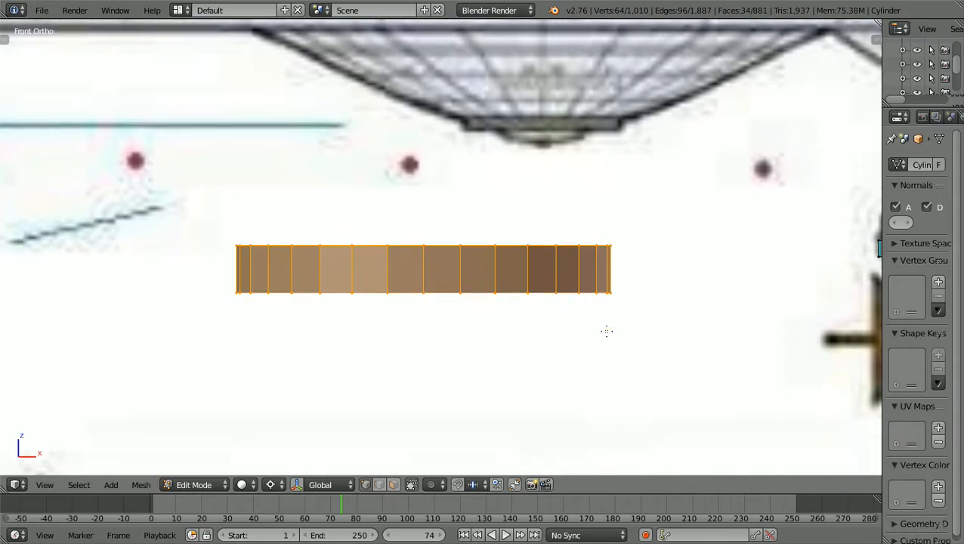
pyautogui.keyDown('ctrl'); pyautogui.scroll(4, 606, 331); pyautogui.keyUp('ctrl')
pyautogui.scroll(1, 583, 334)
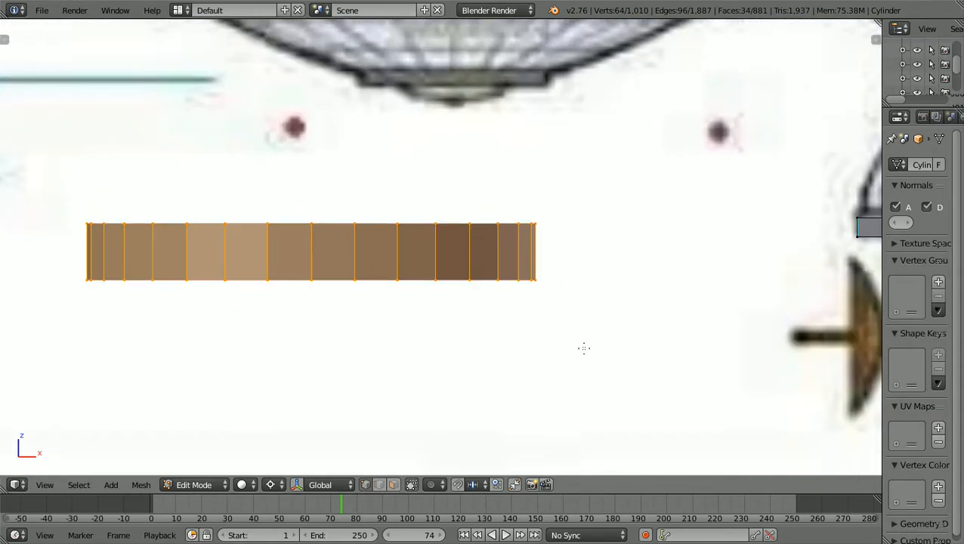
pyautogui.keyDown('ctrl'); pyautogui.scroll(3, 638, 415); pyautogui.keyUp('ctrl')
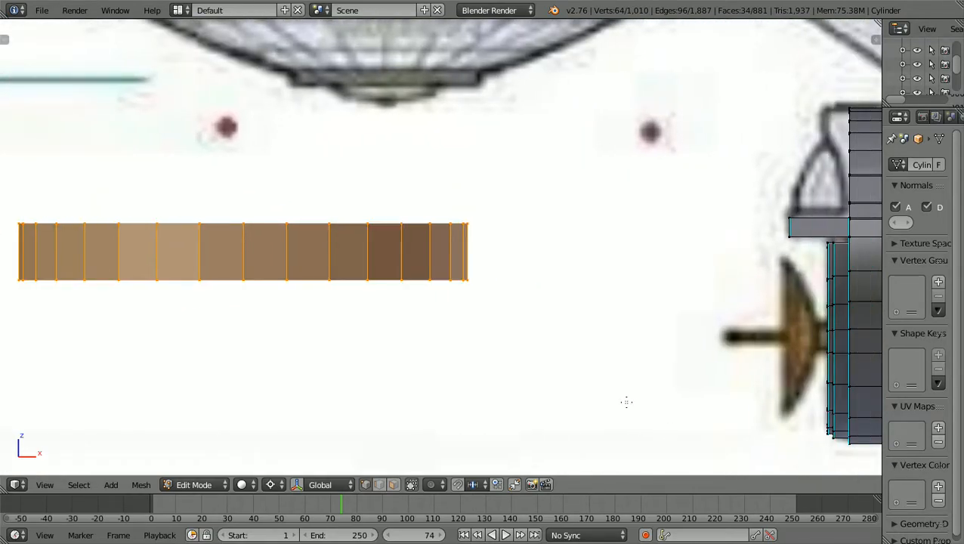
pyautogui.press('s')
pyautogui.press('z')
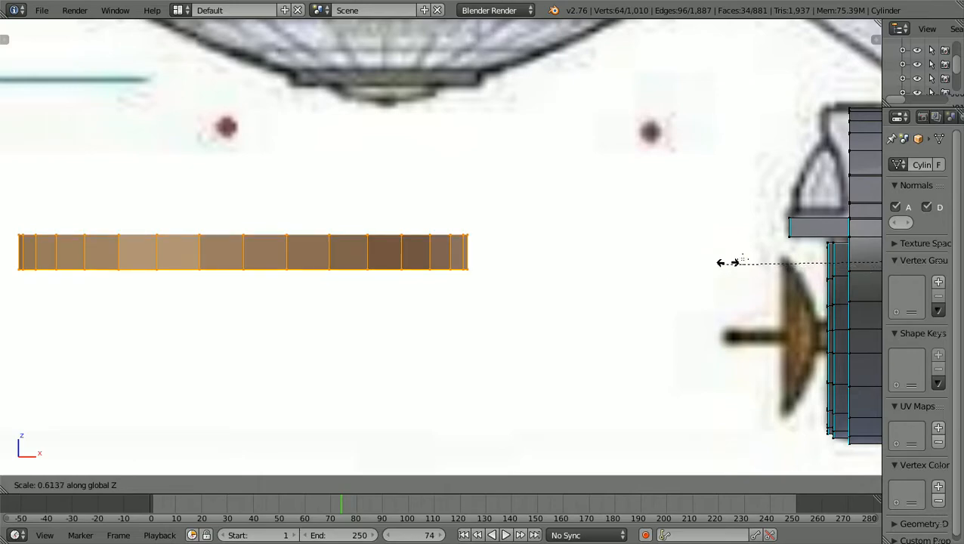
pyautogui.click(791, 246)
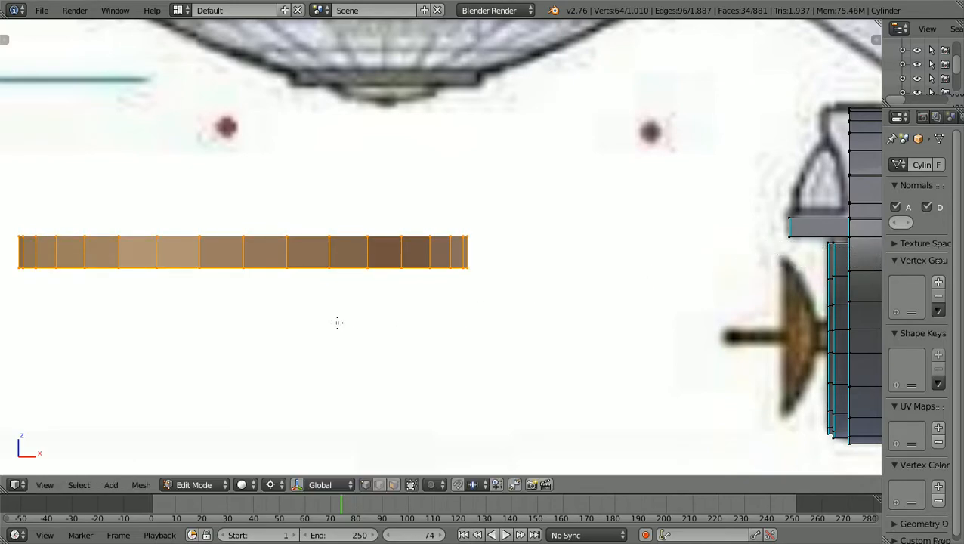
# Move the disc about 1.18 units along X towards the front ledge.
pyautogui.press('g')
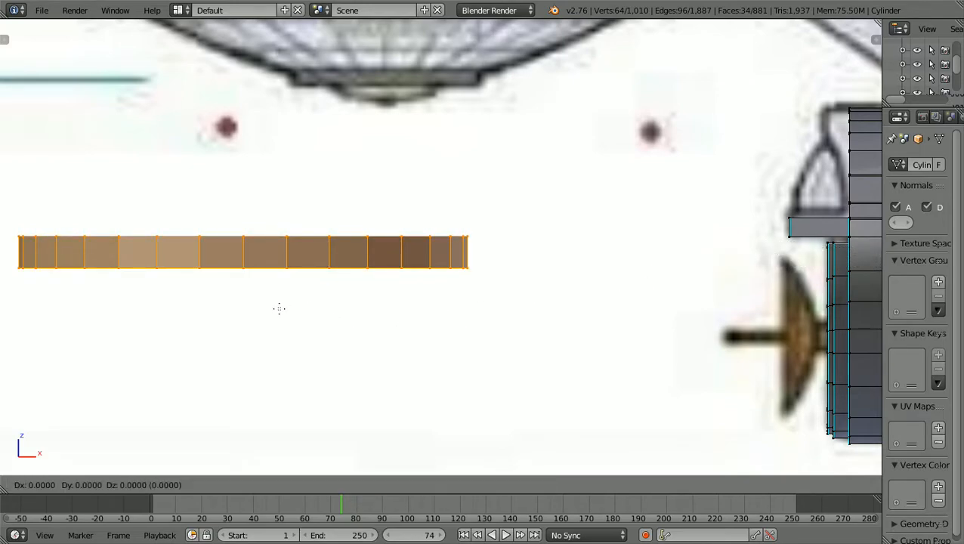
pyautogui.press('x')
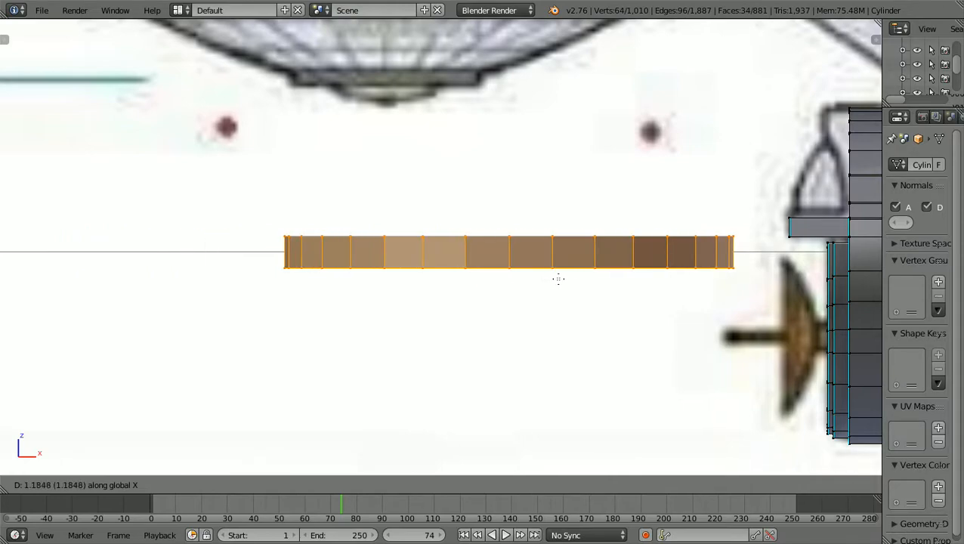
pyautogui.click(558, 280)
# Scale the disc along Z to nearly match the thickness of the hull's front ledge.
pyautogui.keyDown('ctrl'); pyautogui.scroll(8, 555, 282); pyautogui.keyUp('ctrl')
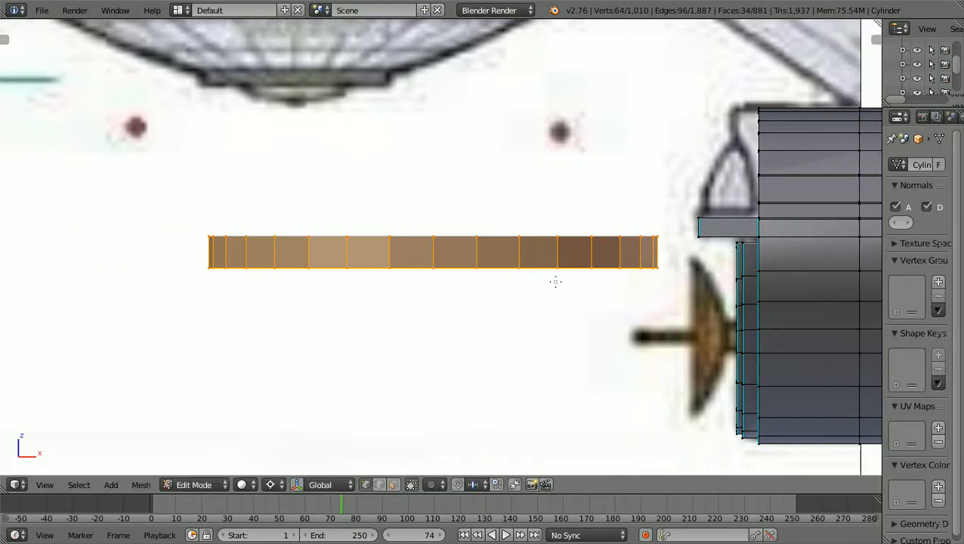
pyautogui.scroll(1, 508, 306)
pyautogui.scroll(2, 508, 305)
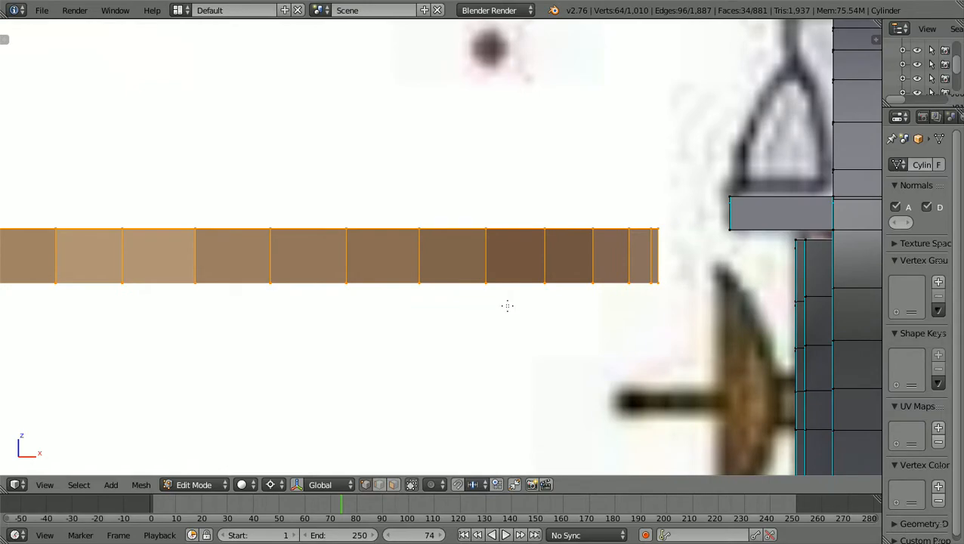
pyautogui.scroll(-1, 508, 305)
pyautogui.keyDown('ctrl'); pyautogui.scroll(-3, 508, 305); pyautogui.keyUp('ctrl')
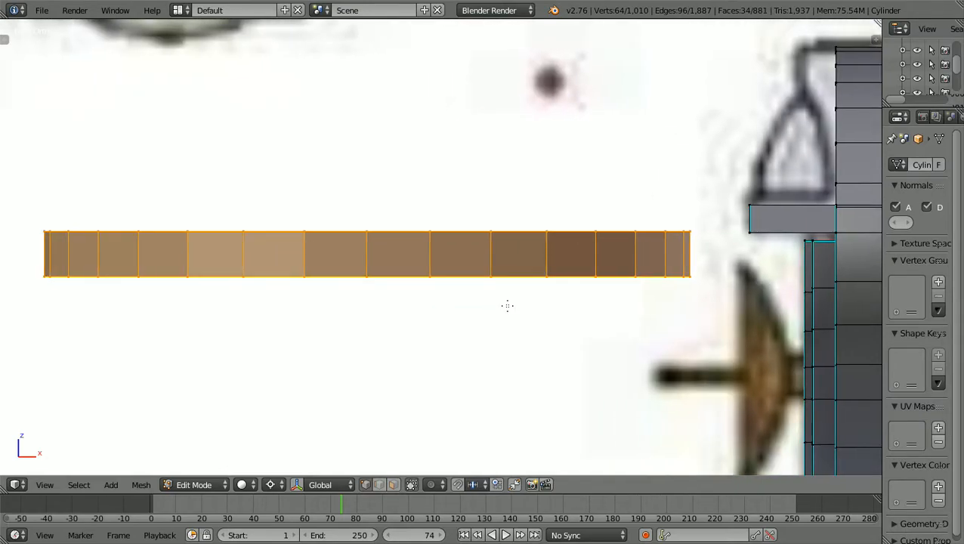
pyautogui.scroll(-2, 508, 305)
pyautogui.scroll(1, 508, 306)
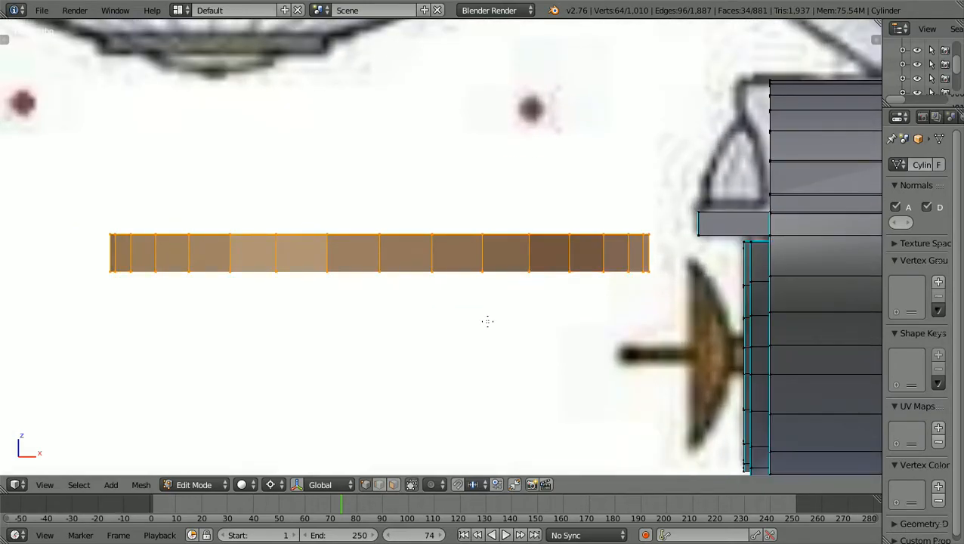
pyautogui.scroll(1, 488, 321)
pyautogui.keyDown('ctrl'); pyautogui.scroll(1, 484, 322); pyautogui.keyUp('ctrl')
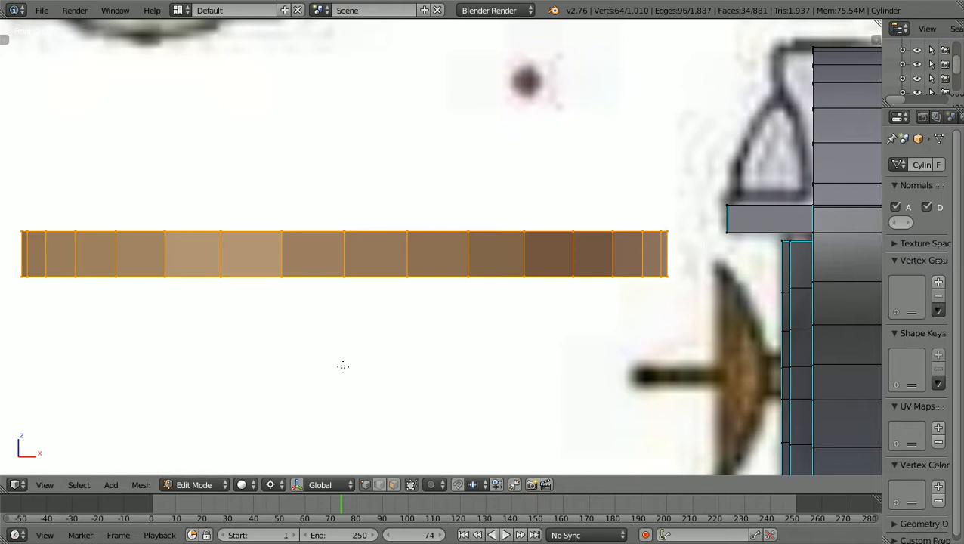
pyautogui.press('s')
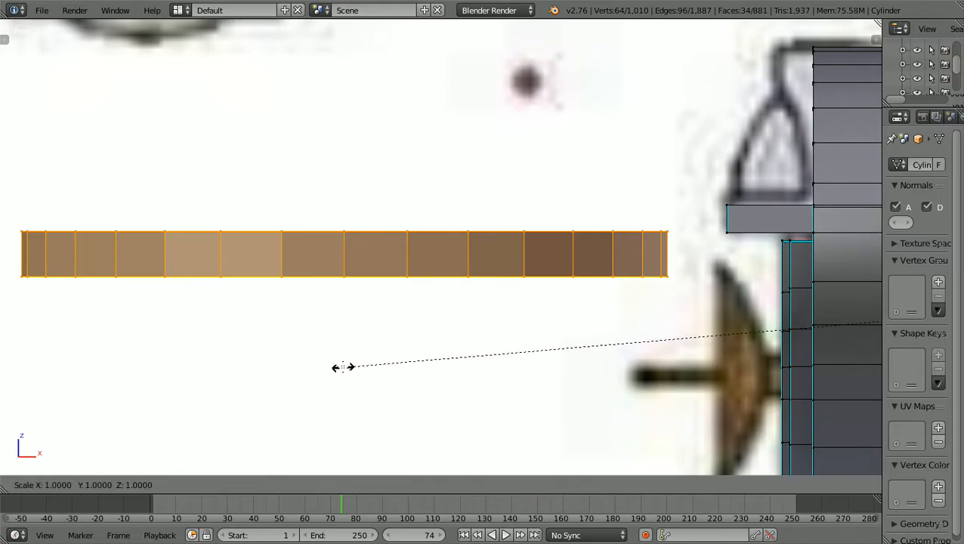
pyautogui.press('z')
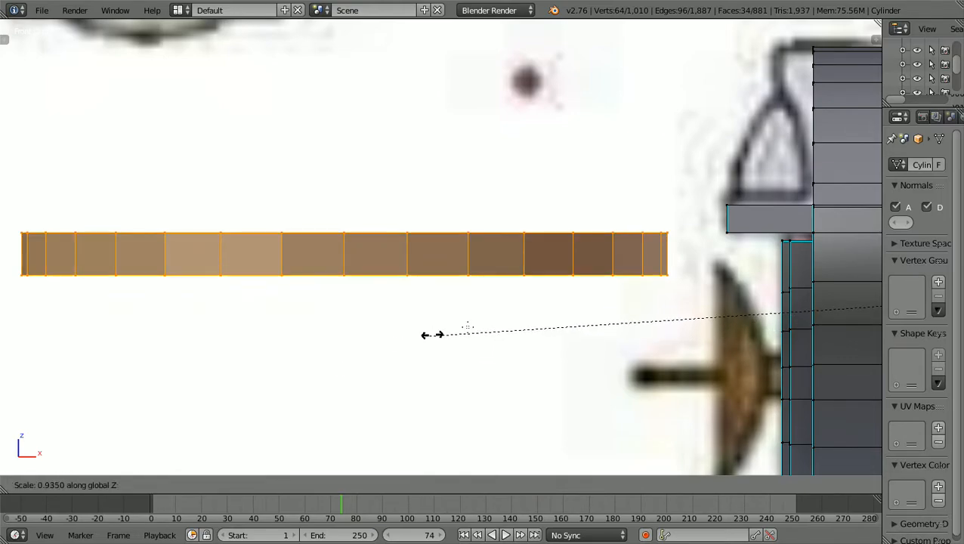
pyautogui.click(791, 256)
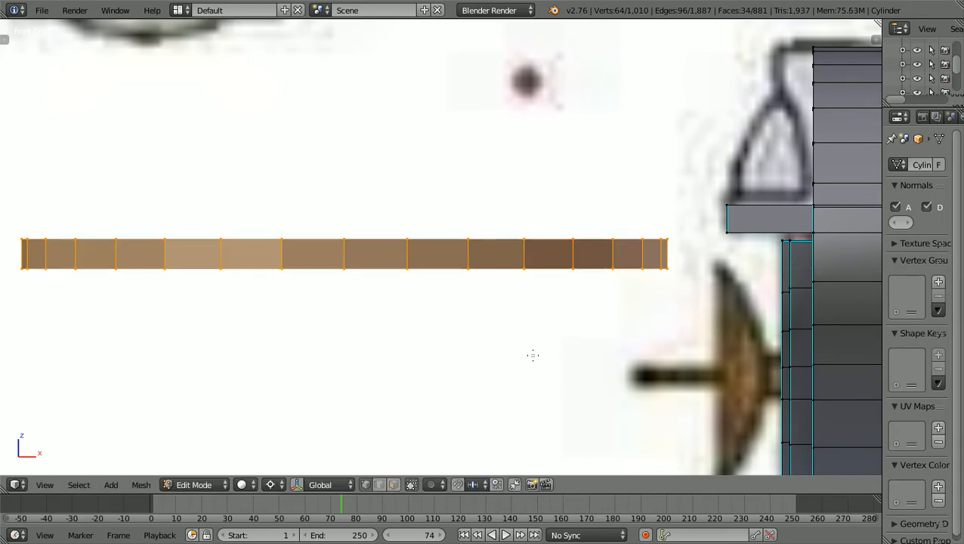
# Raise the disc along Z to the height of the front ledge.
pyautogui.scroll(1, 459, 371)
pyautogui.scroll(-1, 459, 371)
pyautogui.keyDown('ctrl'); pyautogui.scroll(8, 459, 371); pyautogui.keyUp('ctrl')
pyautogui.keyDown('ctrl'); pyautogui.scroll(3, 457, 371); pyautogui.keyUp('ctrl')
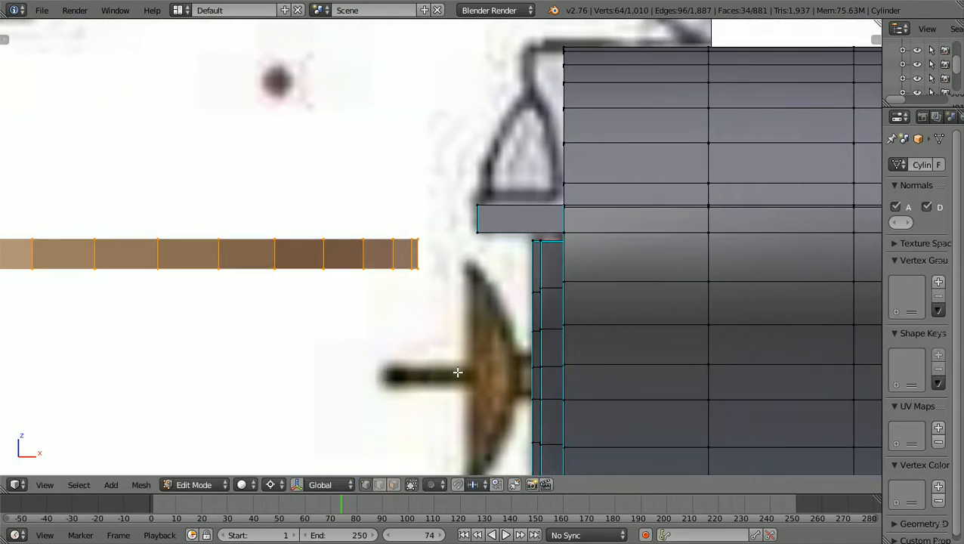
pyautogui.scroll(3, 457, 371)
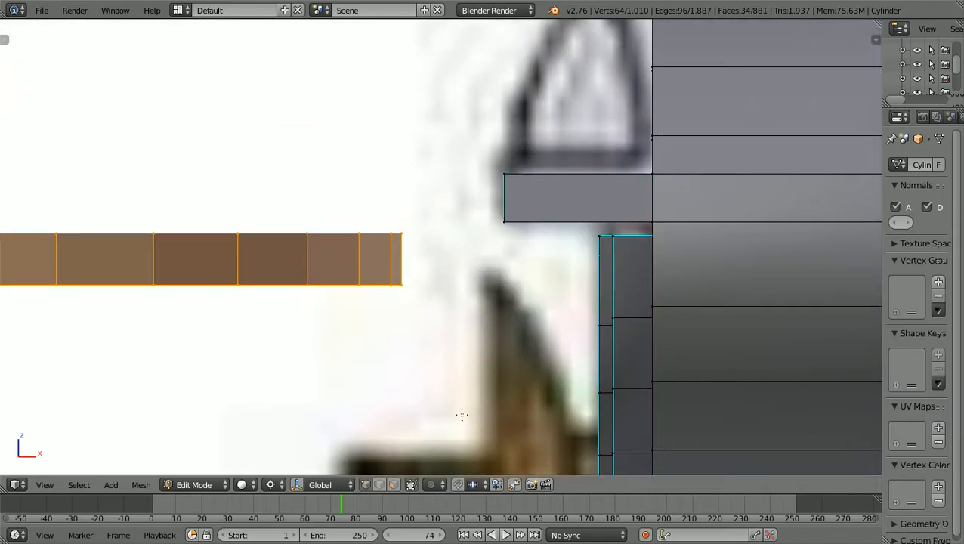
pyautogui.press('g')
pyautogui.press('z')
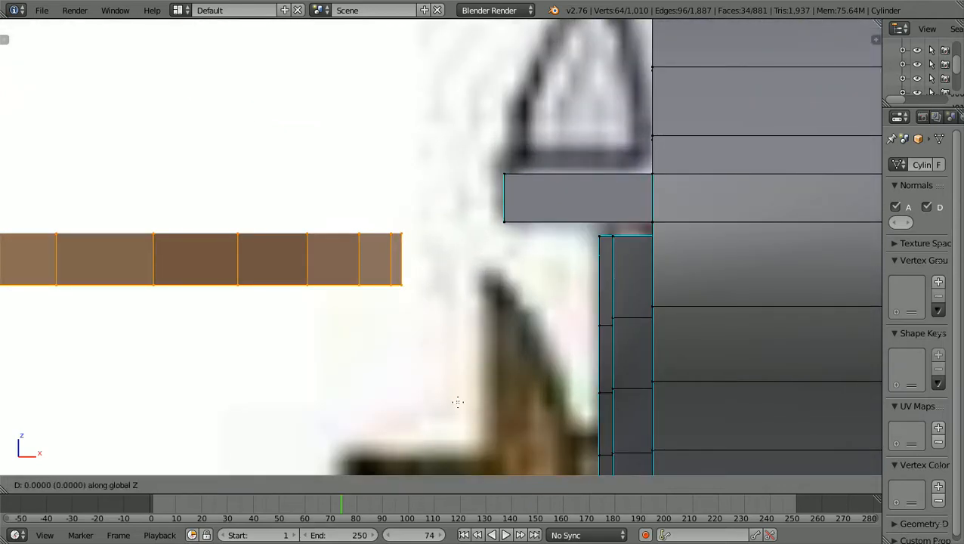
pyautogui.click(458, 360)
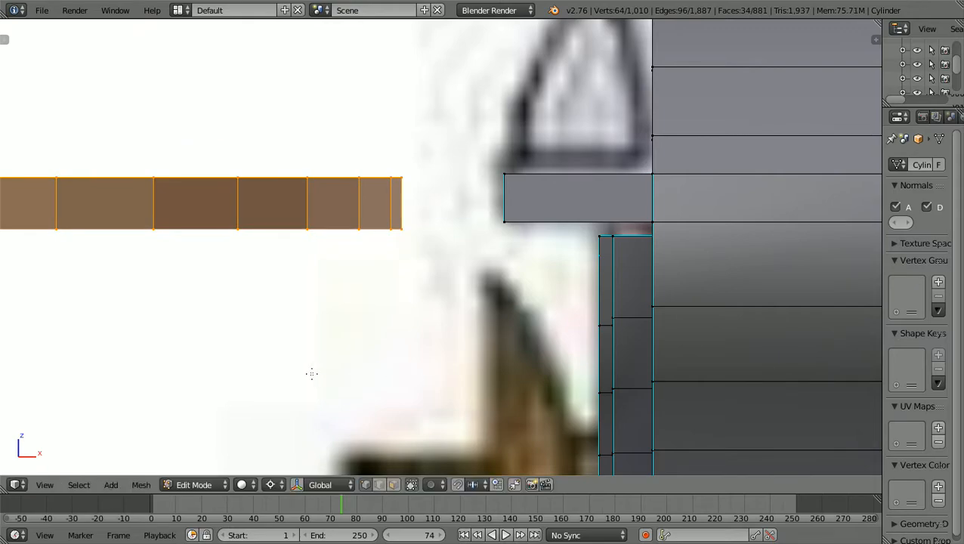
# Shift the disc about 0.14 units along X, leaving a small gap before the ledge's front edge.
pyautogui.press('g')
pyautogui.press('x')
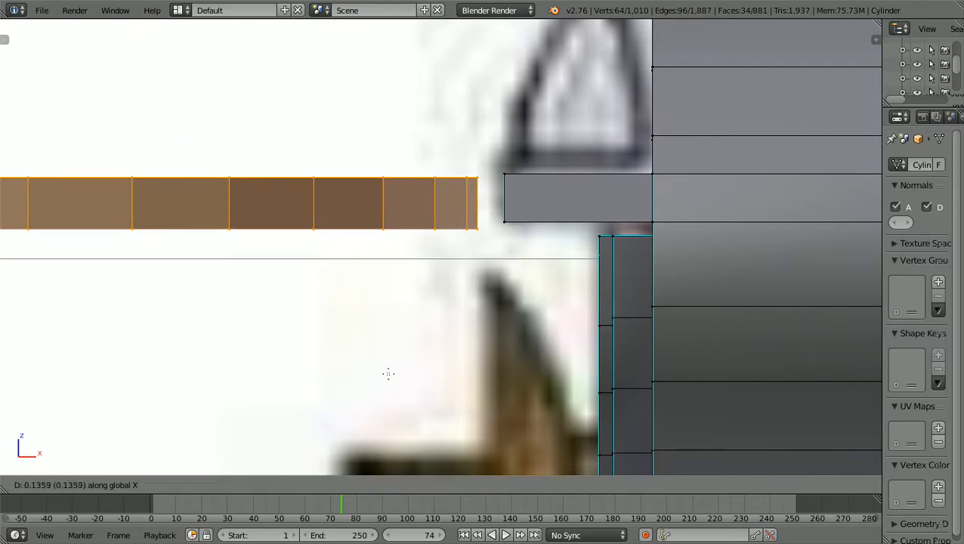
pyautogui.click(389, 373)
pyautogui.scroll(-7, 386, 375)
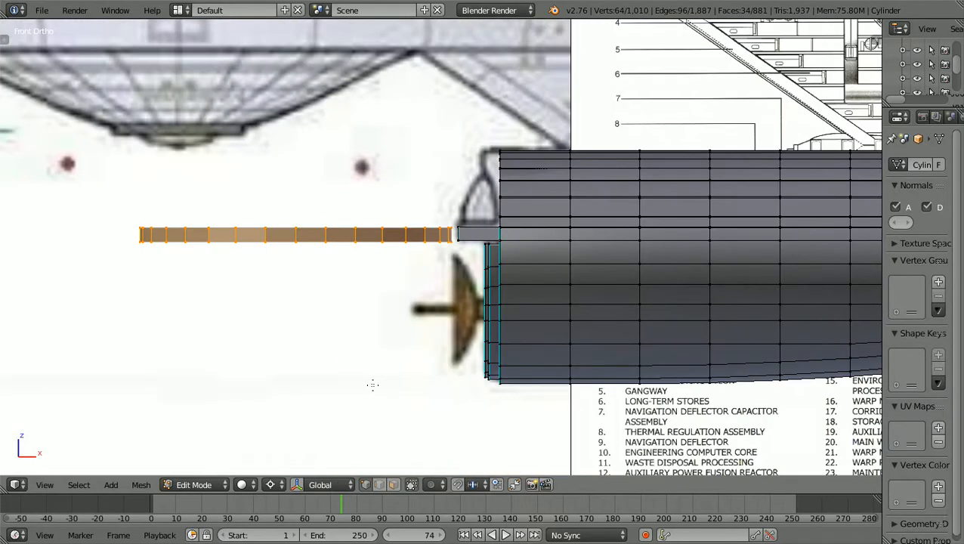
# Switch to Object Mode and select the hull object containing the disc.
pyautogui.scroll(-1, 373, 385)
pyautogui.moveTo(380, 397); pyautogui.dragTo(257, 488, button='middle')
pyautogui.click(231, 488)
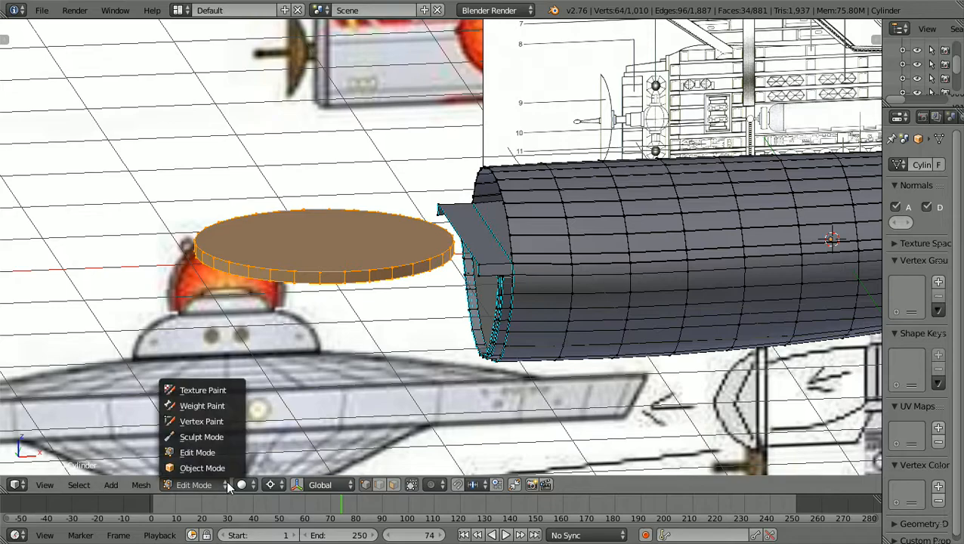
pyautogui.click(218, 470)
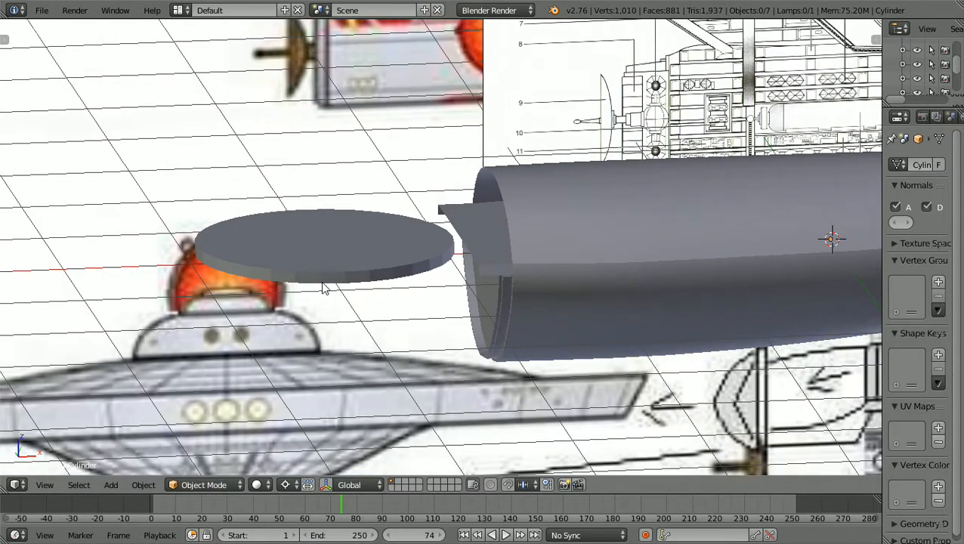
pyautogui.rightClick(329, 273)
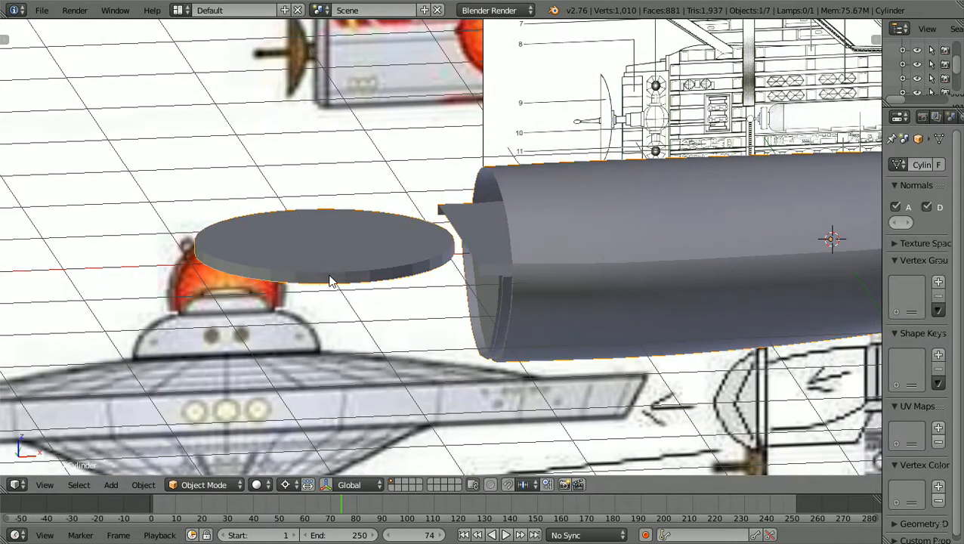
# Examine the disc's shape and alignment with the hull's front ledge from oblique angles and the front view.
pyautogui.scroll(-2, 330, 281)
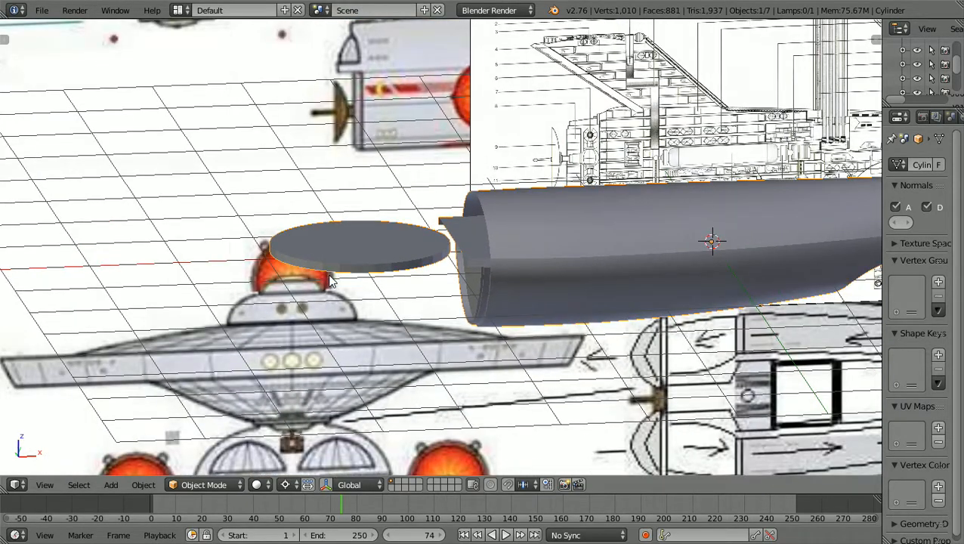
pyautogui.scroll(1, 327, 300)
pyautogui.scroll(-2, 303, 427)
pyautogui.scroll(3, 332, 395)
pyautogui.moveTo(360, 402); pyautogui.dragTo(440, 395, button='middle')
pyautogui.scroll(2, 440, 396)
pyautogui.scroll(-3, 442, 402)
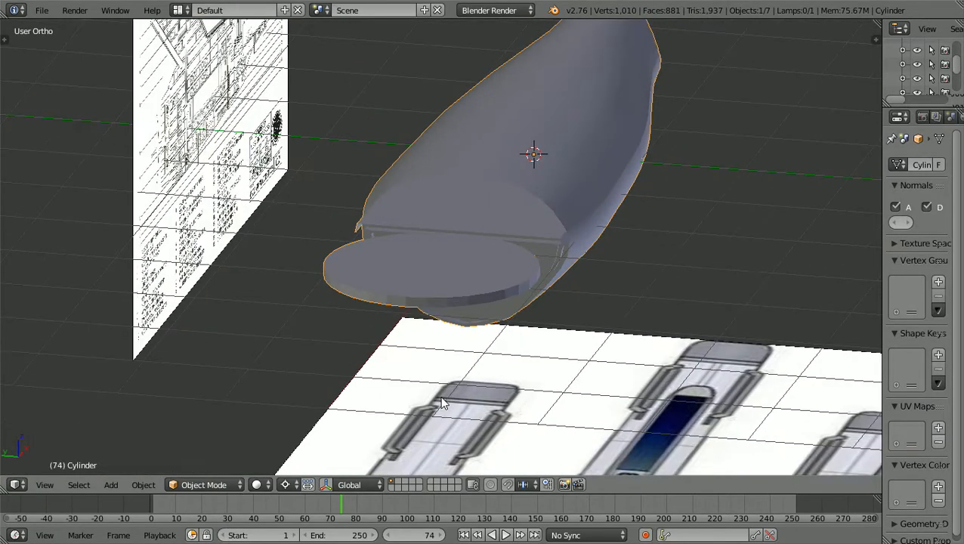
pyautogui.moveTo(443, 403); pyautogui.dragTo(323, 390, button='middle')
pyautogui.scroll(2, 337, 406)
pyautogui.scroll(2, 337, 406)
pyautogui.scroll(2, 315, 361)
pyautogui.scroll(-4, 315, 361)
pyautogui.scroll(2, 323, 390)
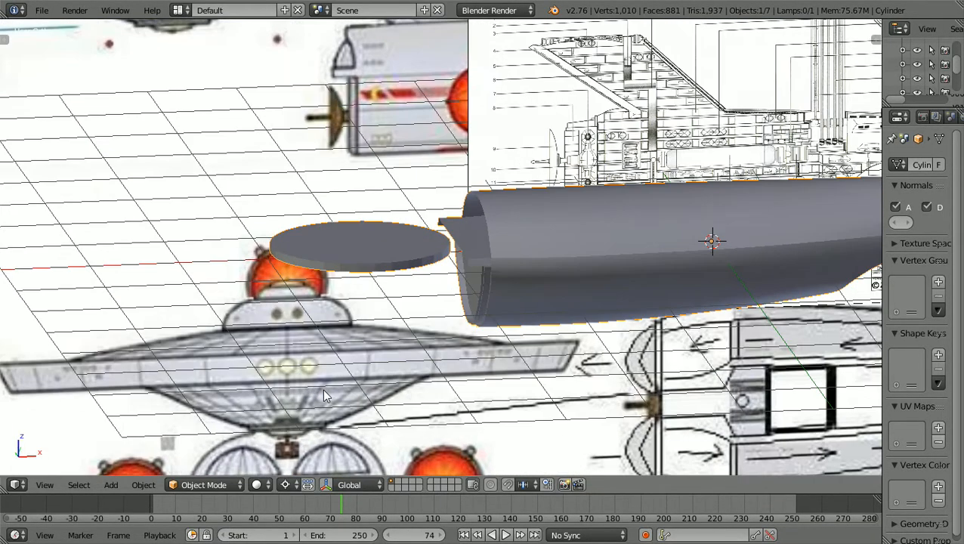
pyautogui.scroll(-2, 323, 390)
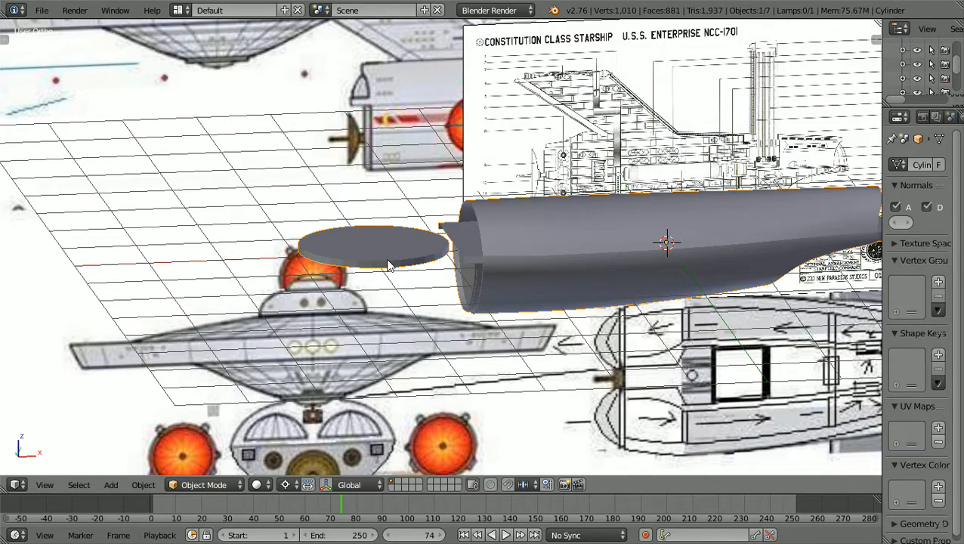
pyautogui.scroll(2, 385, 258)
pyautogui.press('KP_1')
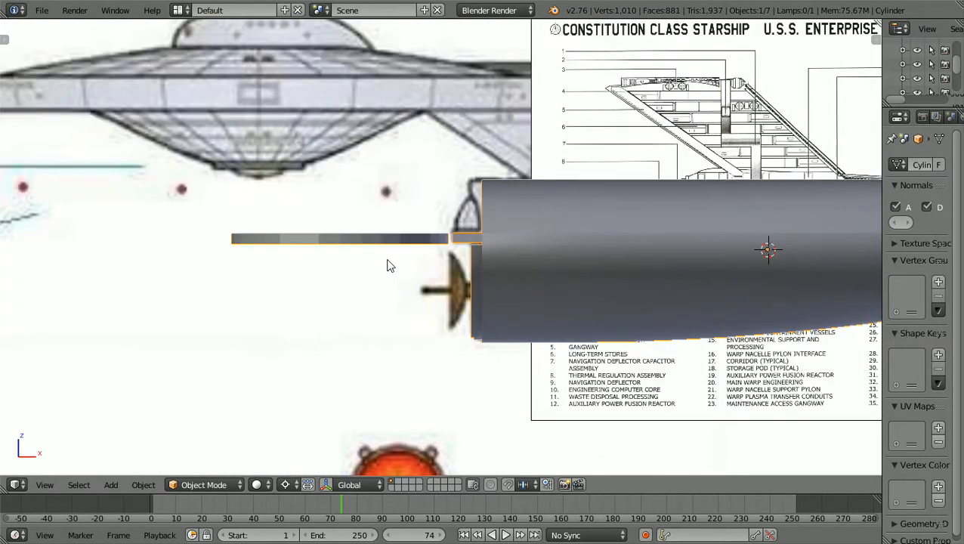
# Switch the hull object to Edit Mode in a top wireframe view and clear the vertex selection.
pyautogui.scroll(3, 387, 266)
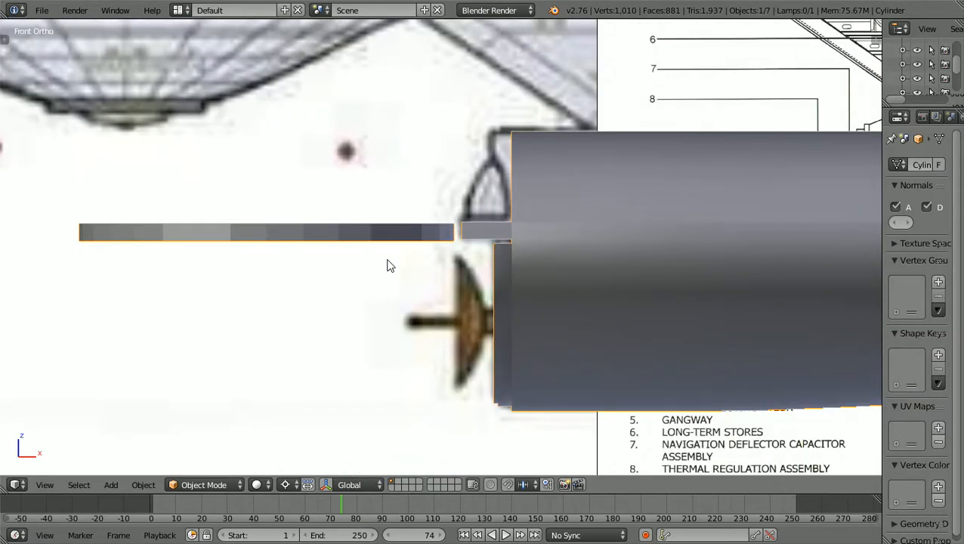
pyautogui.press('KP_7')
pyautogui.scroll(-2, 387, 266)
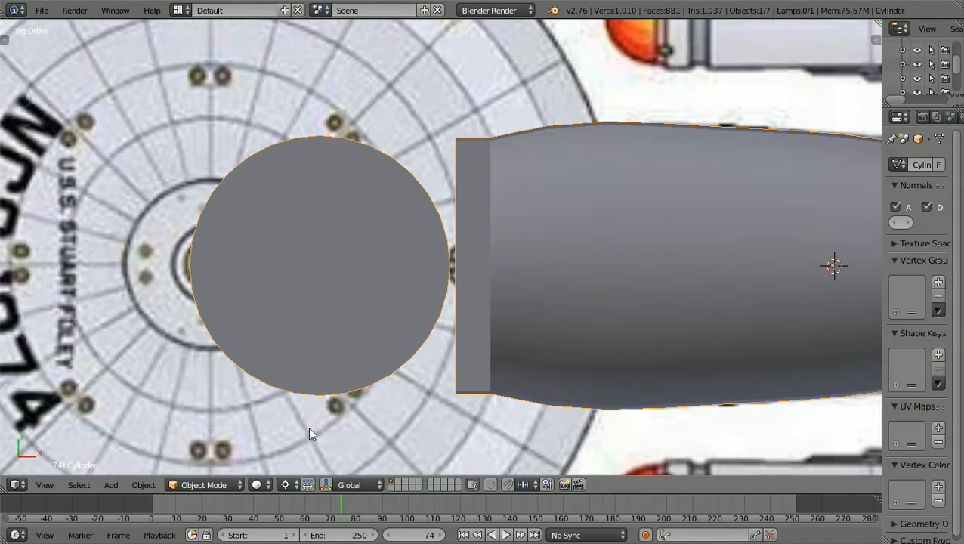
pyautogui.click(226, 484)
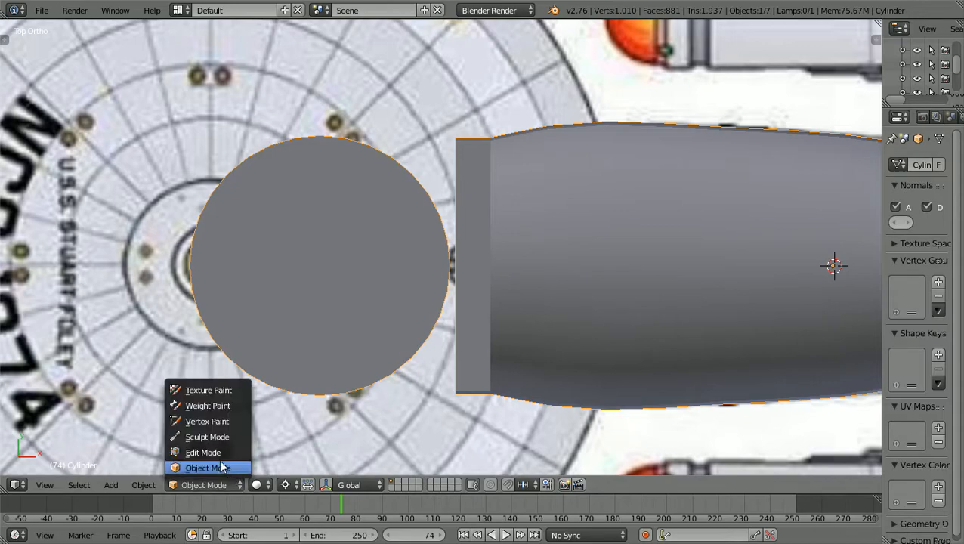
pyautogui.click(220, 454)
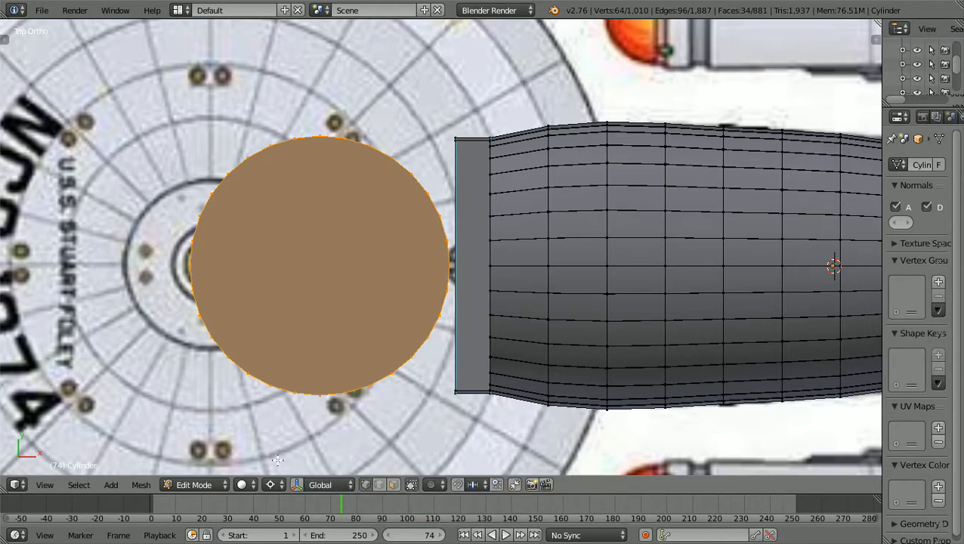
pyautogui.press('z')
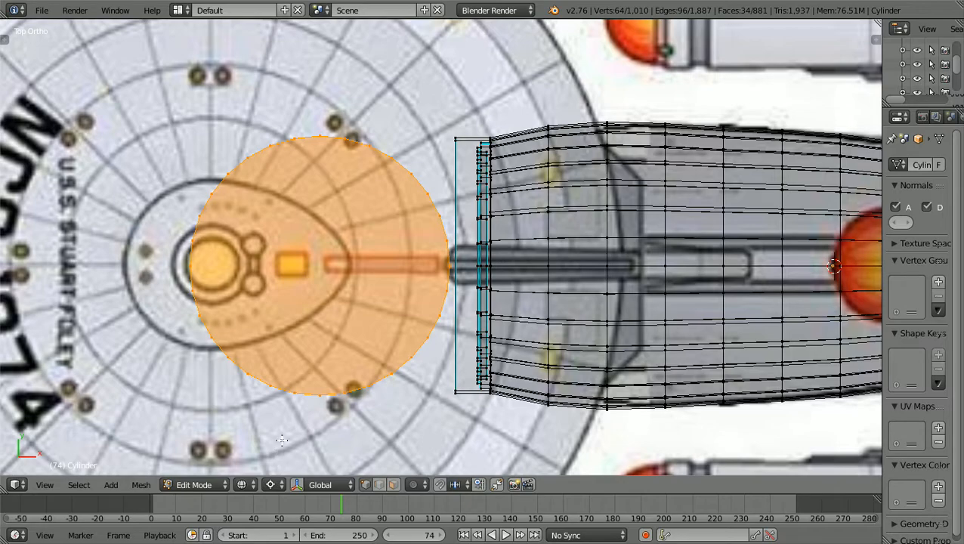
pyautogui.press('a')
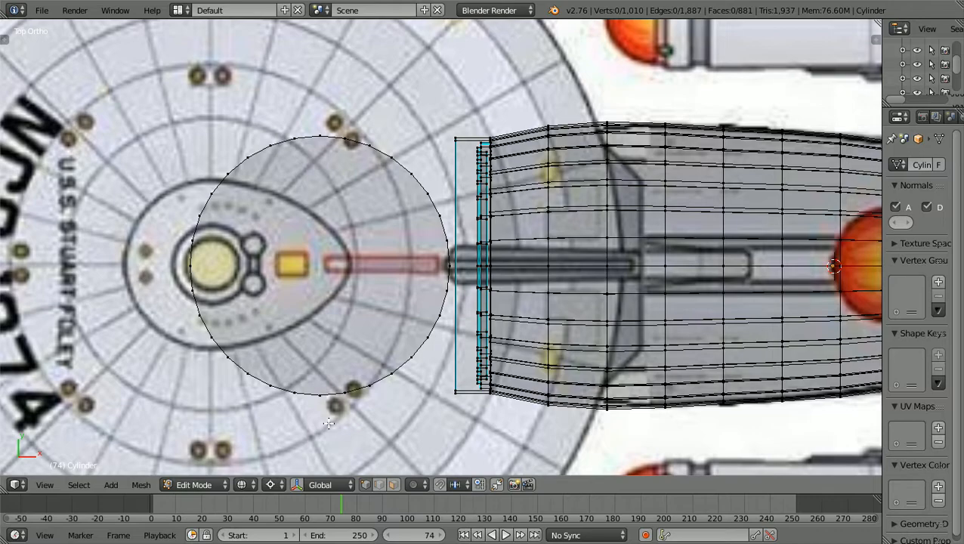
# Delete the vertices of the disc's half facing the hull, leaving the front semicircle.
pyautogui.press('b')
pyautogui.moveTo(329, 423); pyautogui.dragTo(452, 107)
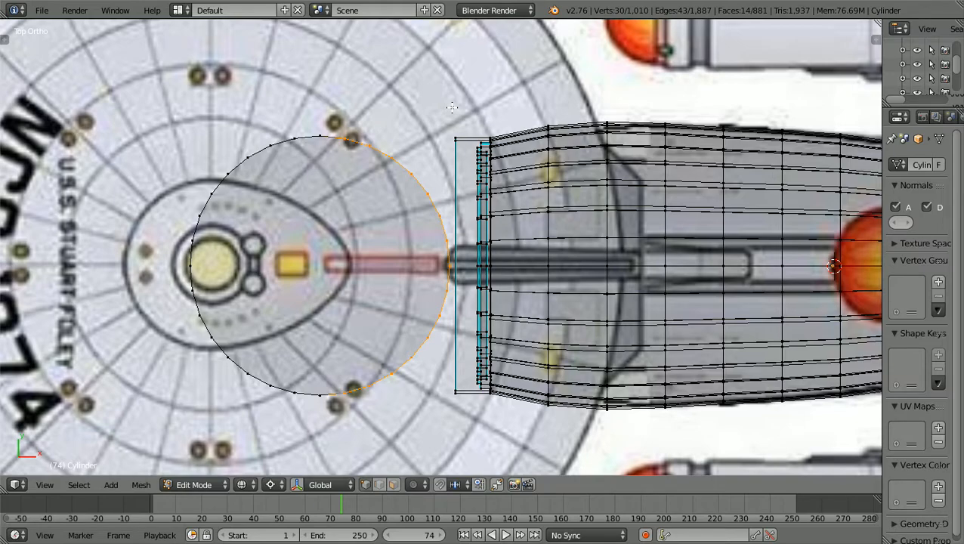
pyautogui.press('x')
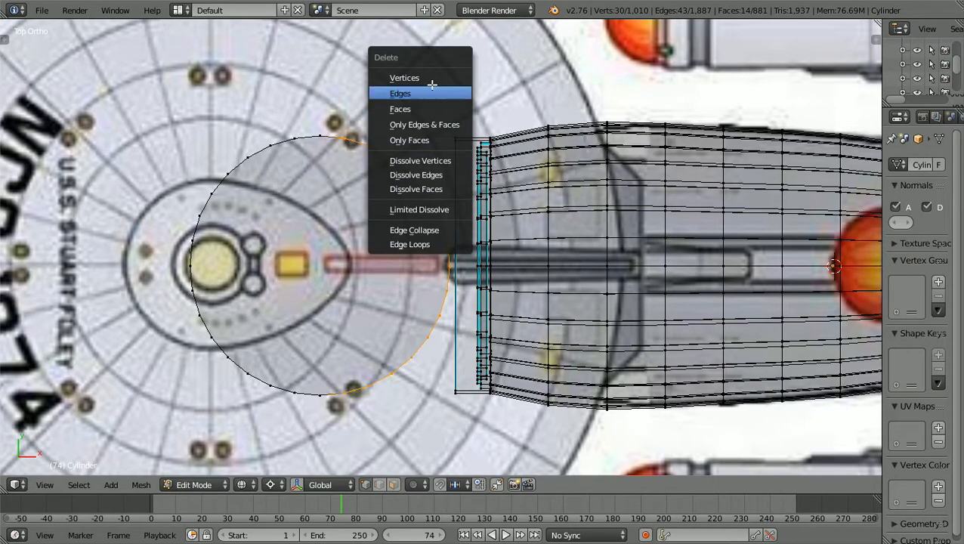
pyautogui.click(429, 79)
# Move the whole half-disc about 0.9 units along X, leaving a small gap before the hull's front ledge.
pyautogui.scroll(-2, 428, 87)
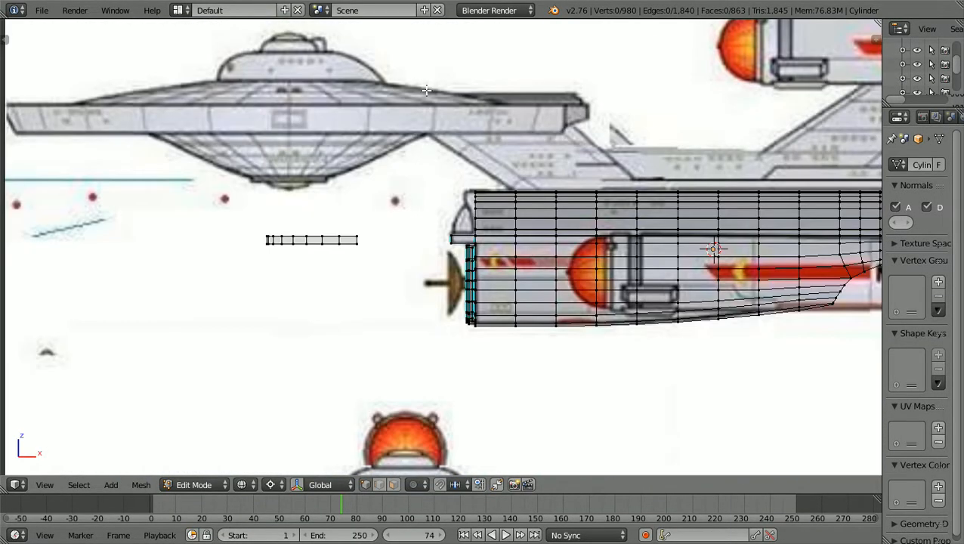
pyautogui.scroll(4, 426, 90)
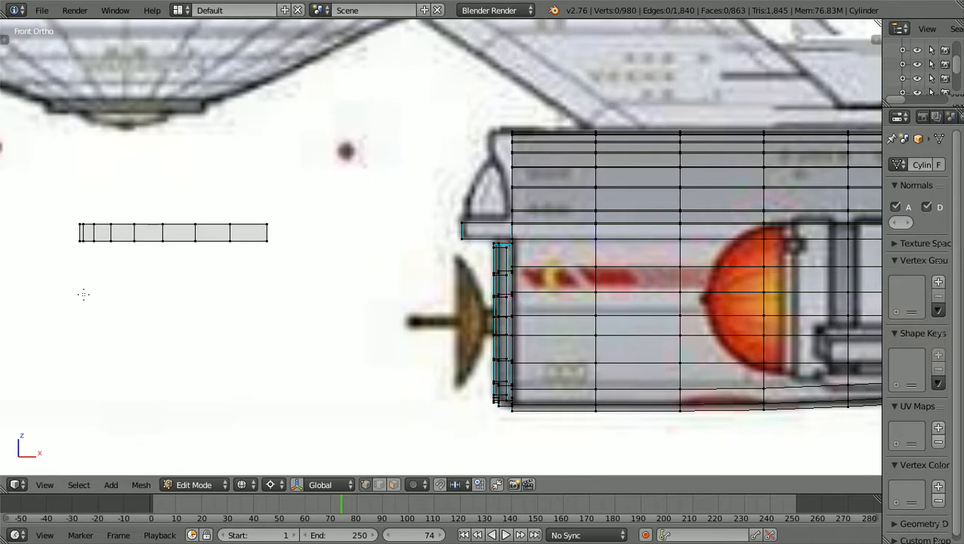
pyautogui.press('b')
pyautogui.moveTo(64, 294); pyautogui.dragTo(277, 173)
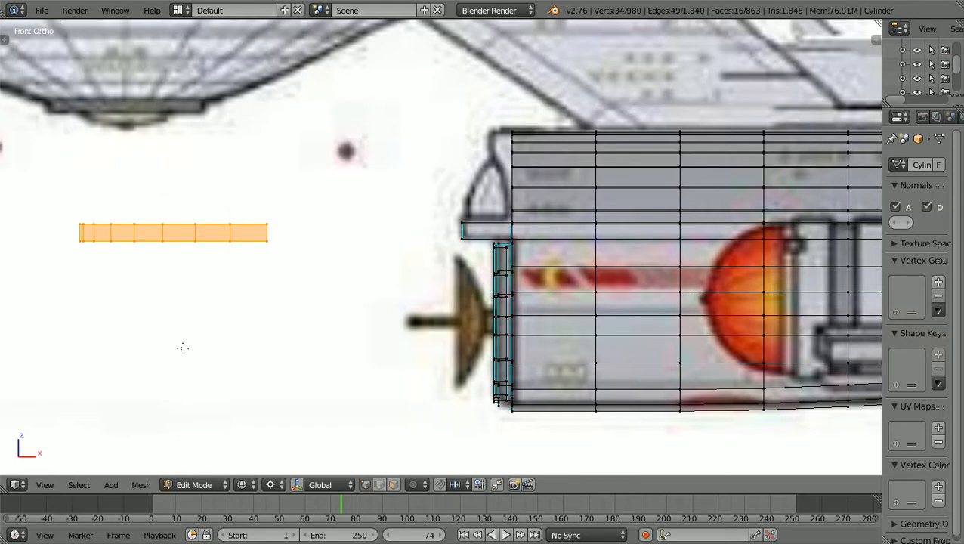
pyautogui.press('g')
pyautogui.press('x')
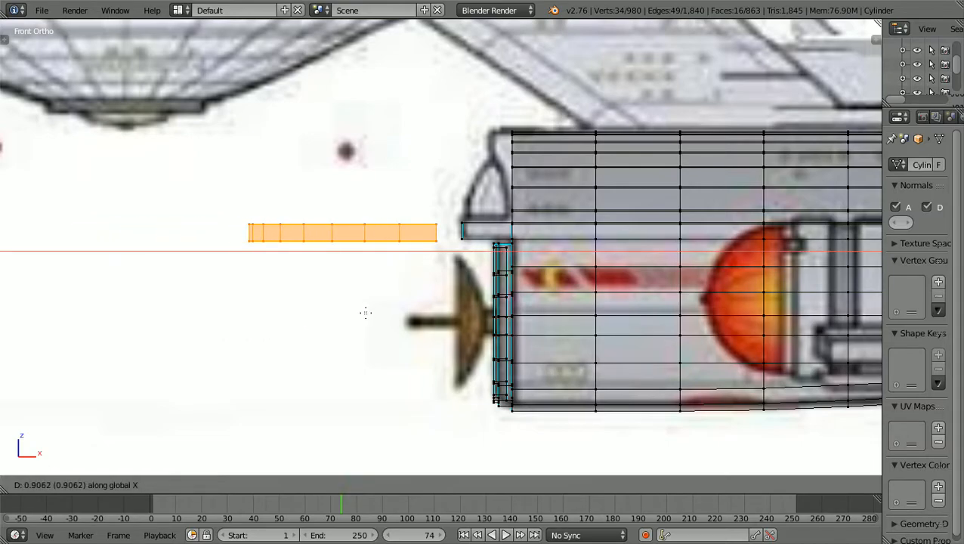
pyautogui.click(370, 313)
# Raise the half-disc about 0.0038 units along Z to bring its upper face level with the ledge's top edge.
pyautogui.scroll(2, 369, 311)
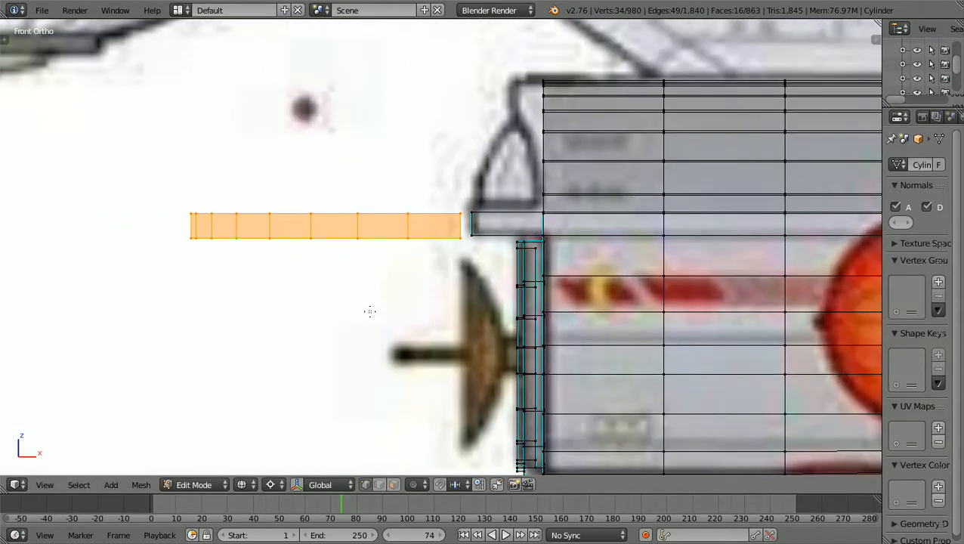
pyautogui.scroll(4, 369, 312)
pyautogui.keyDown('ctrl'); pyautogui.scroll(-8, 370, 311); pyautogui.keyUp('ctrl')
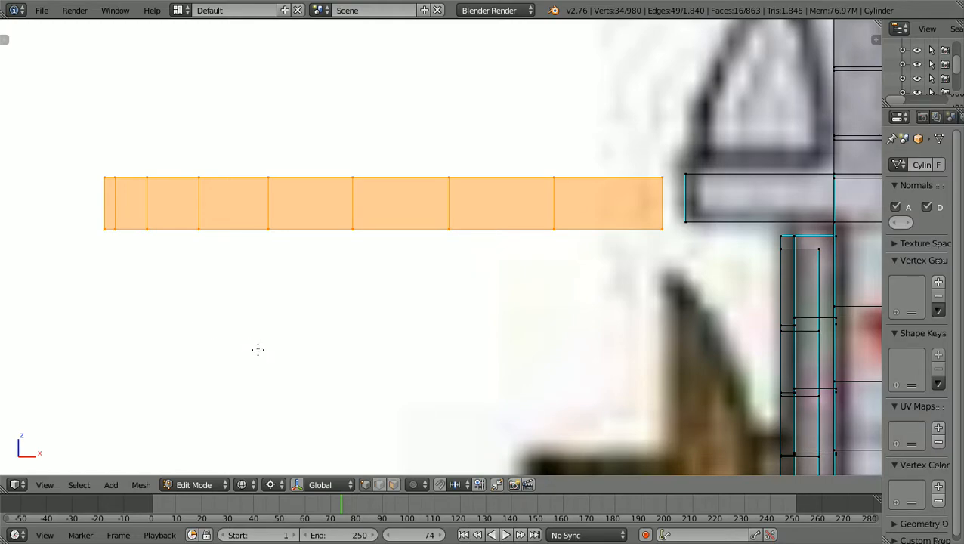
pyautogui.press('g')
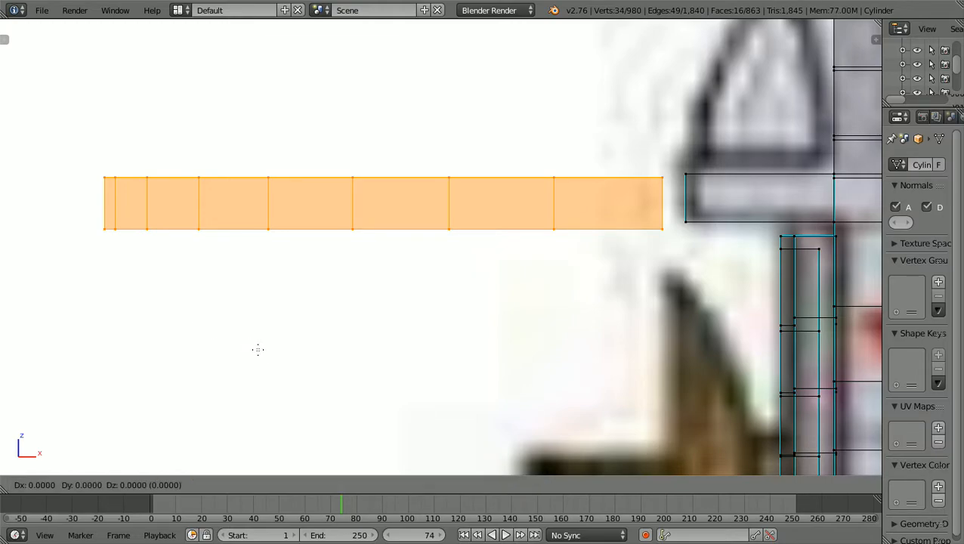
pyautogui.press('z')
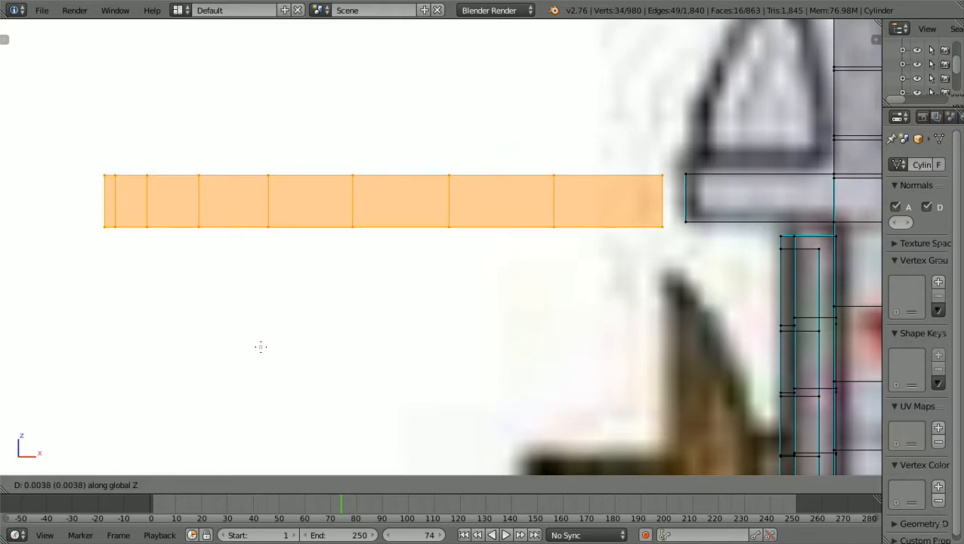
pyautogui.click(261, 347)
pyautogui.keyDown('ctrl'); pyautogui.scroll(4, 261, 347); pyautogui.keyUp('ctrl')
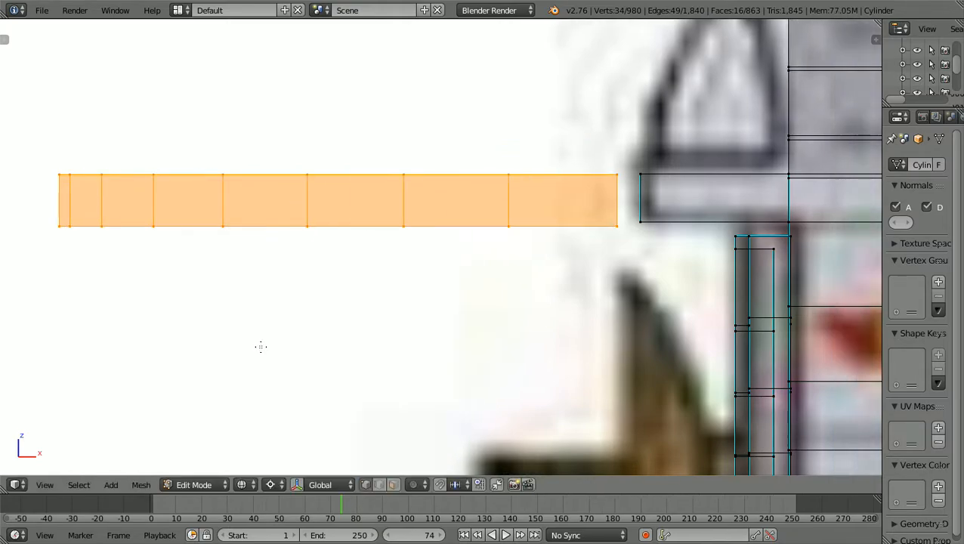
pyautogui.keyDown('ctrl'); pyautogui.scroll(-3, 261, 347); pyautogui.keyUp('ctrl')
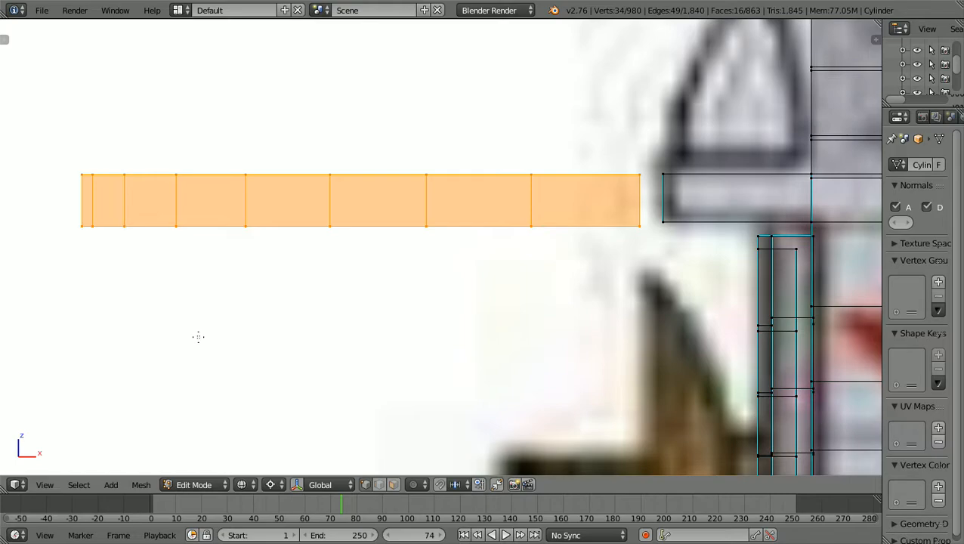
# Raise only the half-disc's lower vertices about 0.0064 units along Z to match the ledge's bottom edge.
pyautogui.press('z')
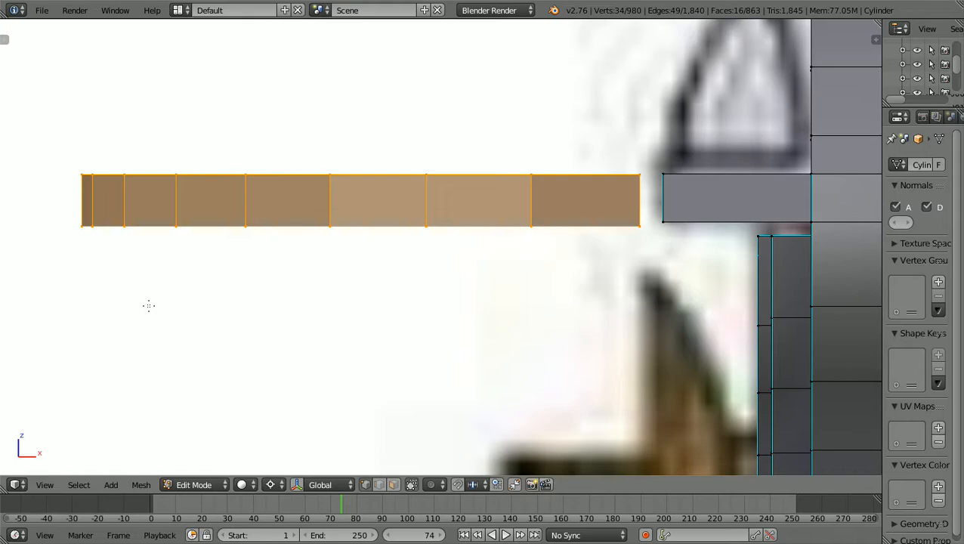
pyautogui.press('z')
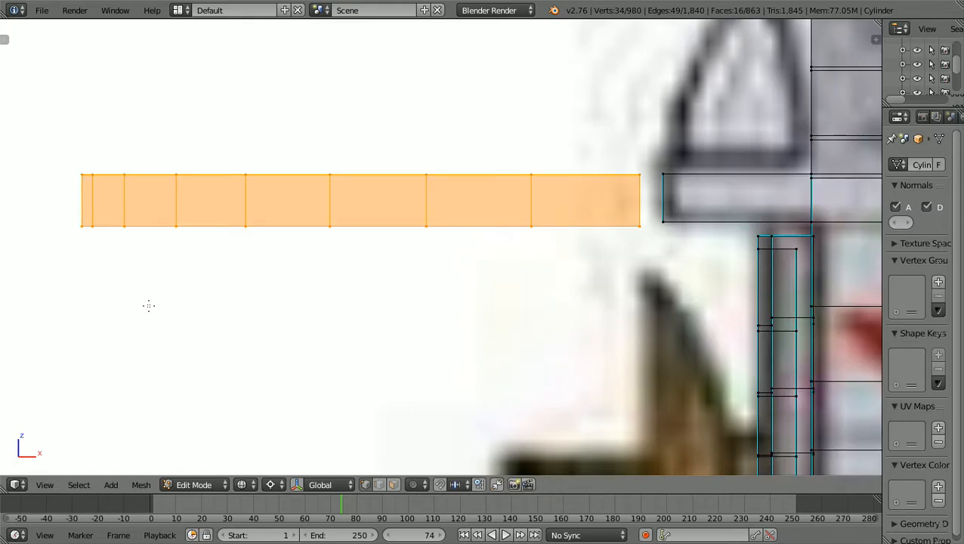
pyautogui.press('a')
pyautogui.press('b')
pyautogui.moveTo(63, 251); pyautogui.dragTo(644, 205)
pyautogui.scroll(1, 643, 205)
pyautogui.scroll(1, 643, 205)
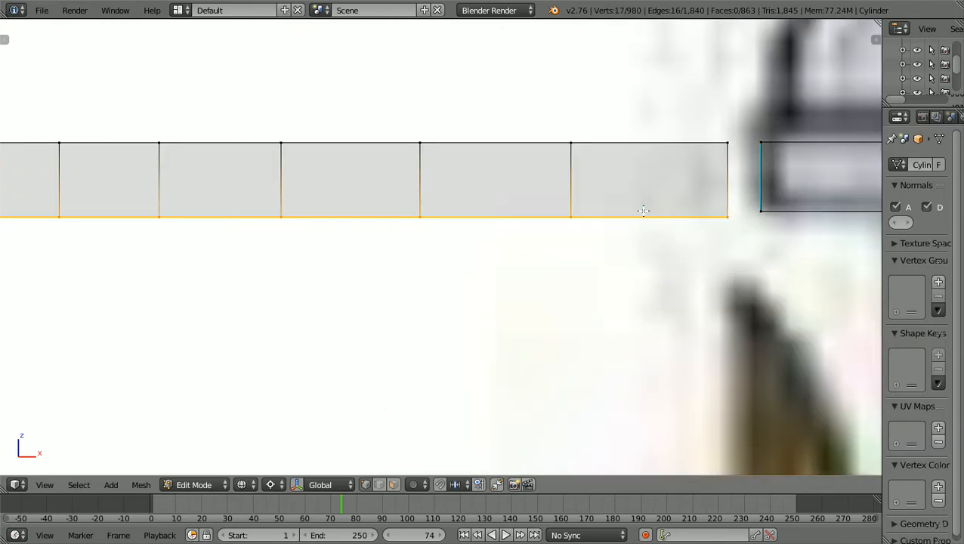
pyautogui.keyDown('ctrl'); pyautogui.scroll(12, 669, 272); pyautogui.keyUp('ctrl')
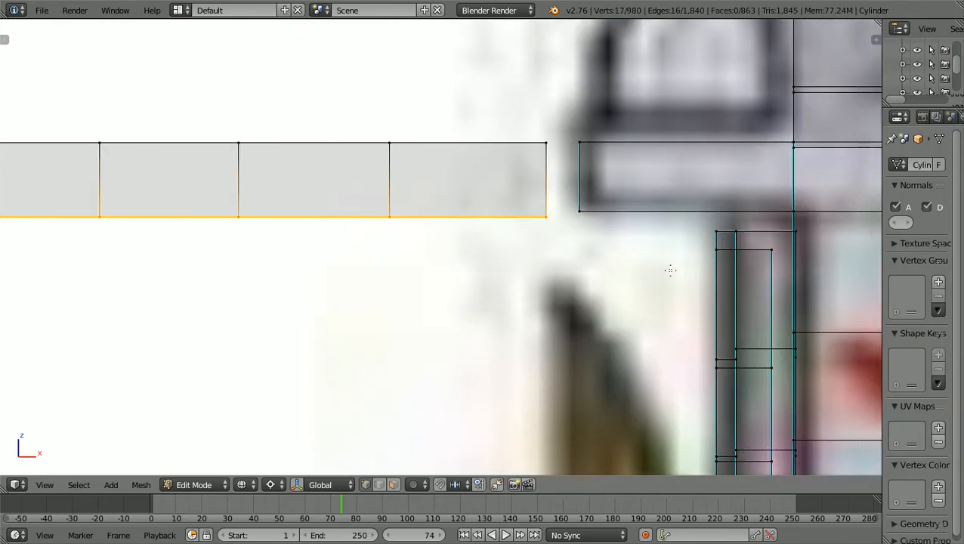
pyautogui.scroll(3, 567, 258)
pyautogui.keyDown('shift'); pyautogui.scroll(2, 567, 257); pyautogui.keyUp('shift')
pyautogui.scroll(2, 566, 258)
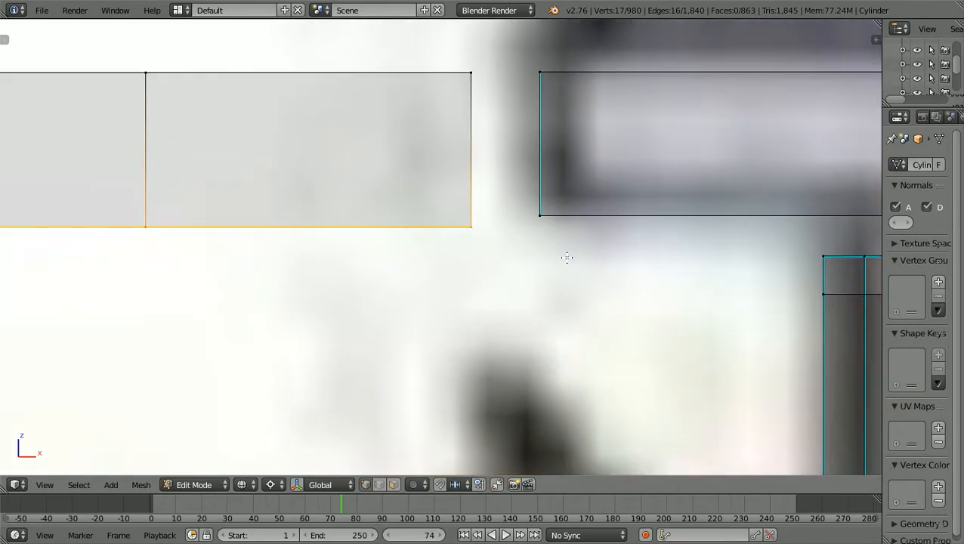
pyautogui.keyDown('shift'); pyautogui.scroll(3, 566, 257); pyautogui.keyUp('shift')
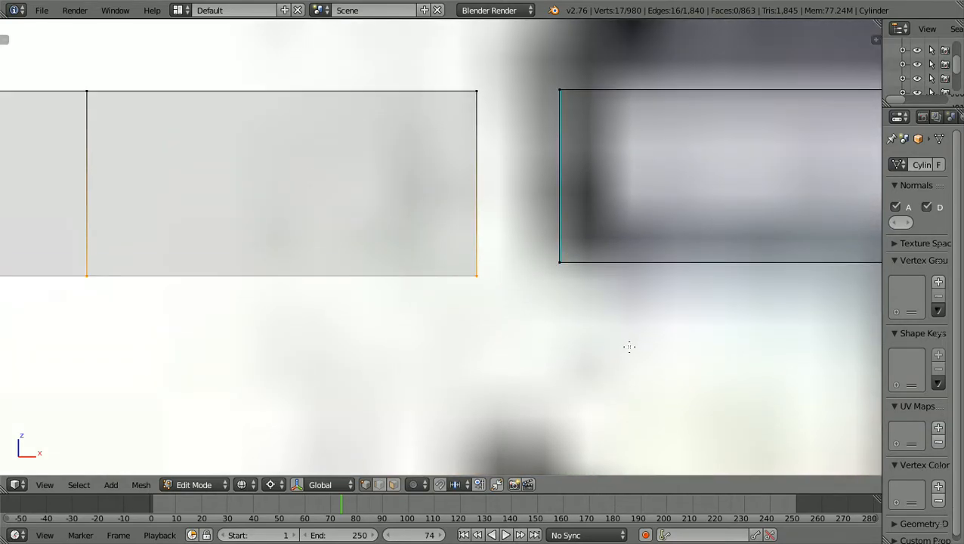
pyautogui.press('g')
pyautogui.press('z')
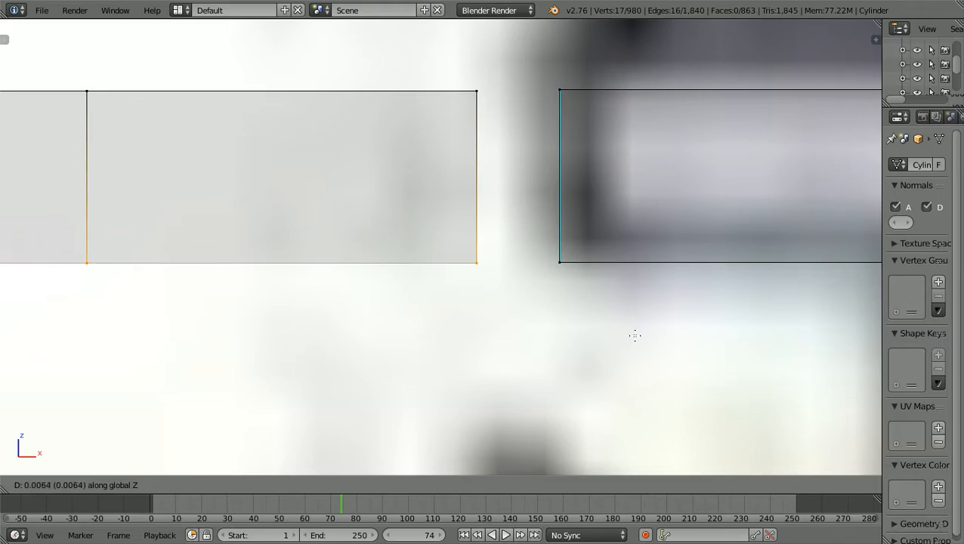
pyautogui.click(635, 335)
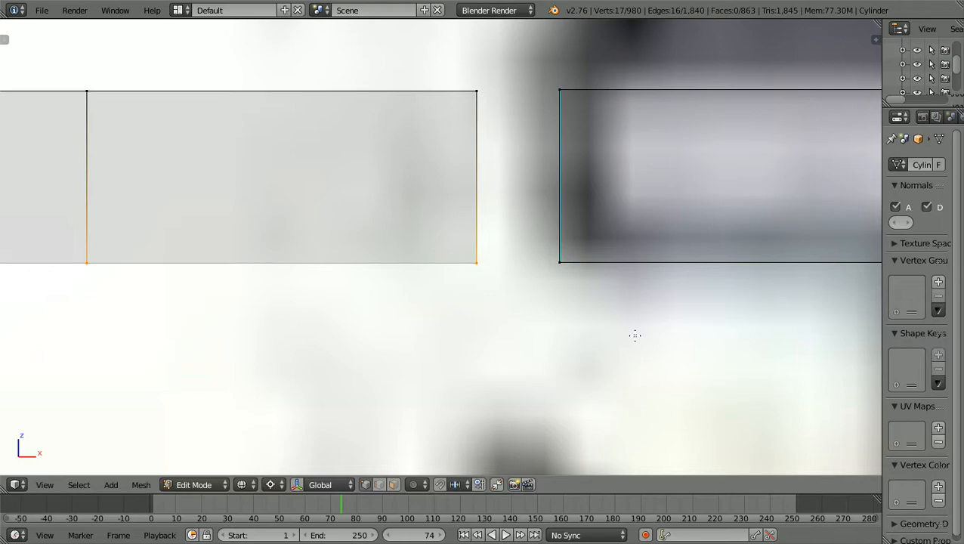
pyautogui.press('a')
pyautogui.scroll(-8, 635, 335)
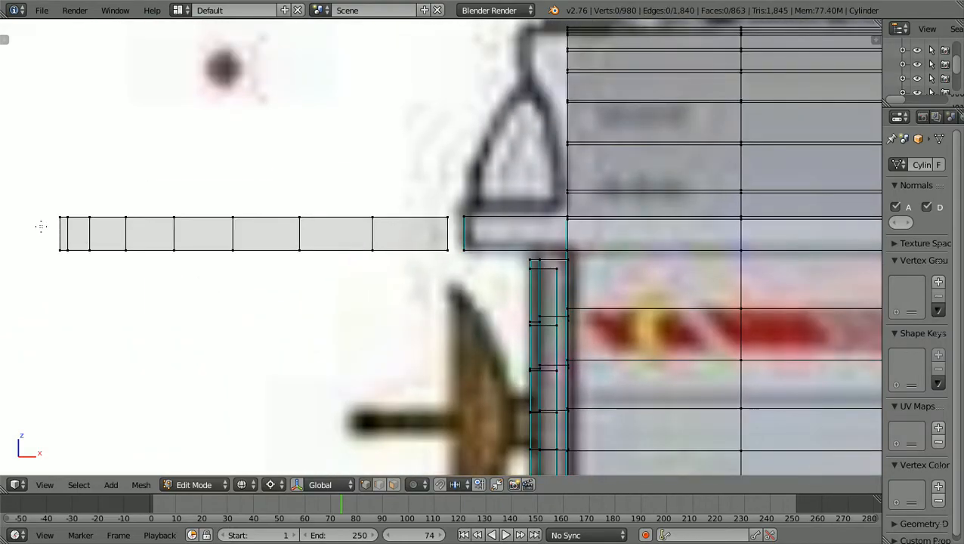
pyautogui.press('b')
pyautogui.moveTo(22, 227); pyautogui.dragTo(466, 183)
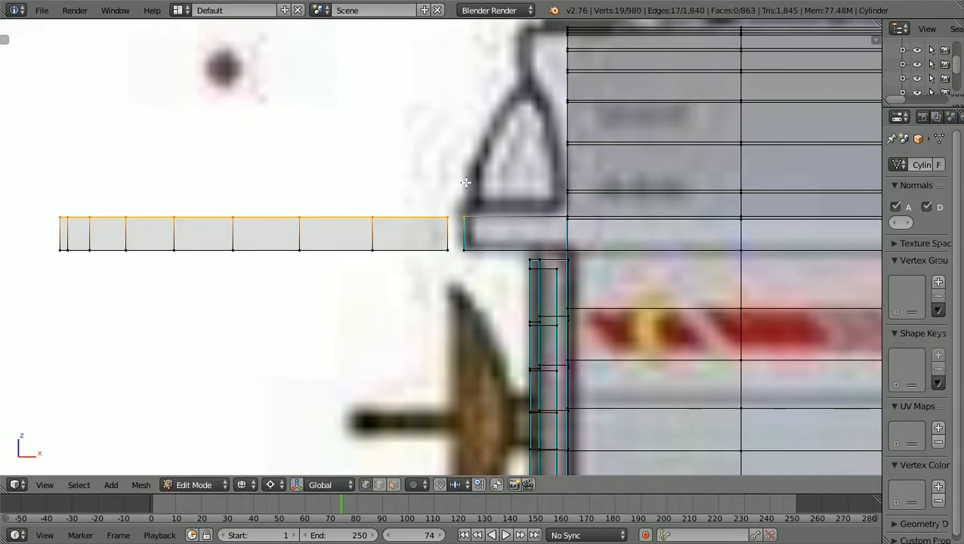
pyautogui.scroll(2, 466, 182)
pyautogui.scroll(-2, 467, 182)
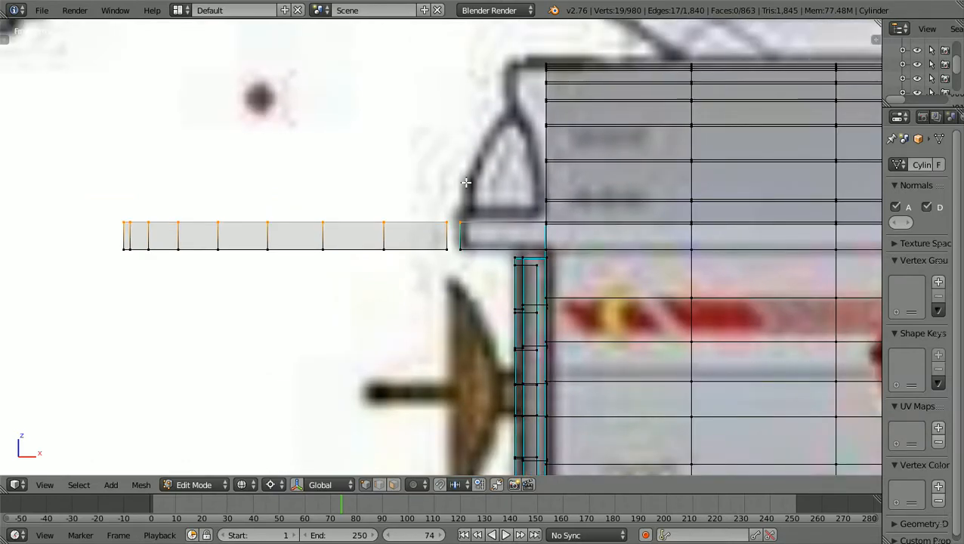
pyautogui.press('a')
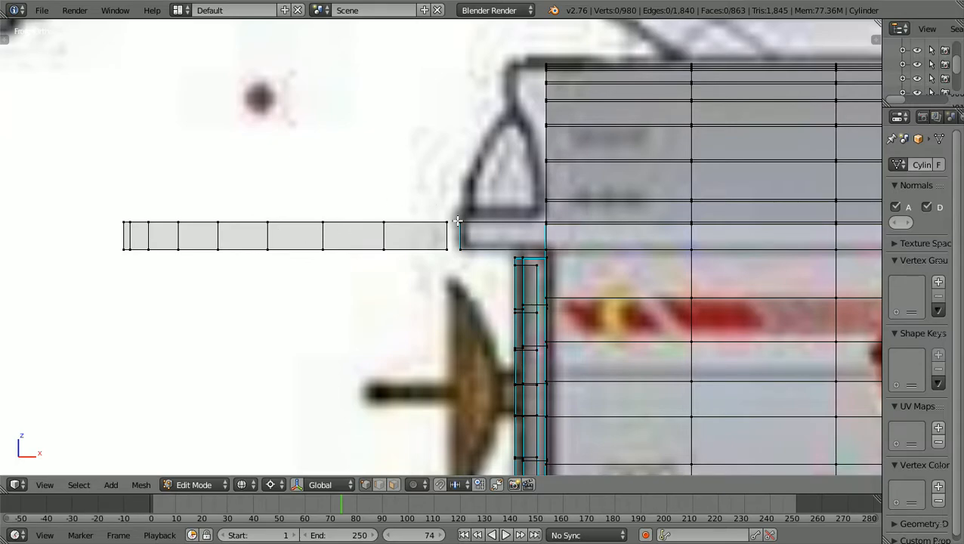
# Raise only the half-disc's upper vertices about 0.0004 units along Z to meet the front ledge's top edge.
pyautogui.press('b')
pyautogui.moveTo(451, 223); pyautogui.dragTo(10, 214)
pyautogui.scroll(6, 263, 270)
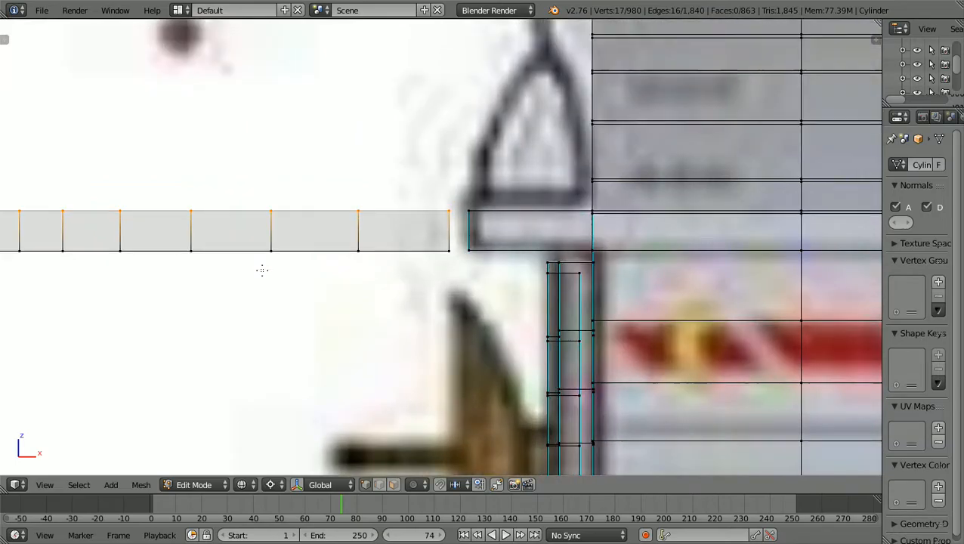
pyautogui.keyDown('shift'); pyautogui.scroll(6, 633, 367); pyautogui.keyUp('shift')
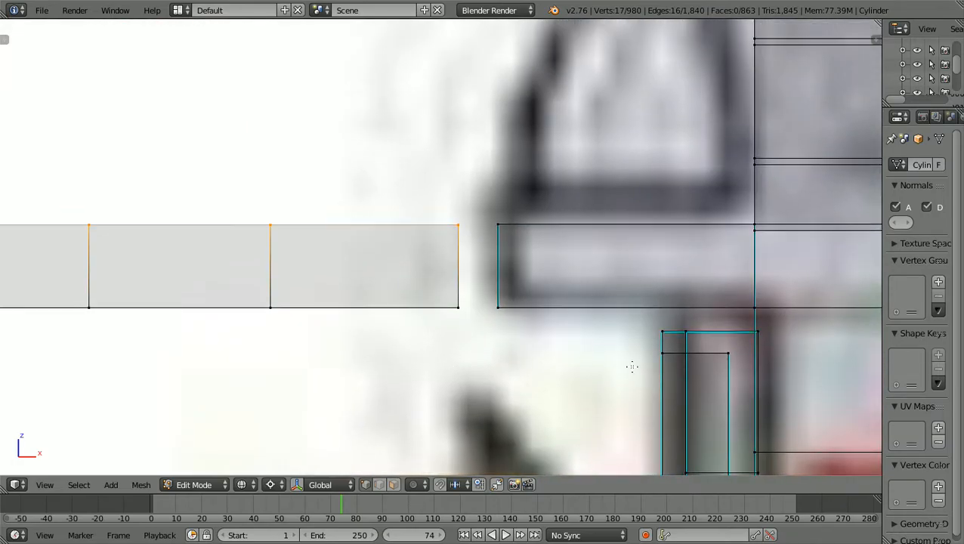
pyautogui.scroll(3, 633, 367)
pyautogui.keyDown('ctrl'); pyautogui.scroll(-3, 633, 367); pyautogui.keyUp('ctrl')
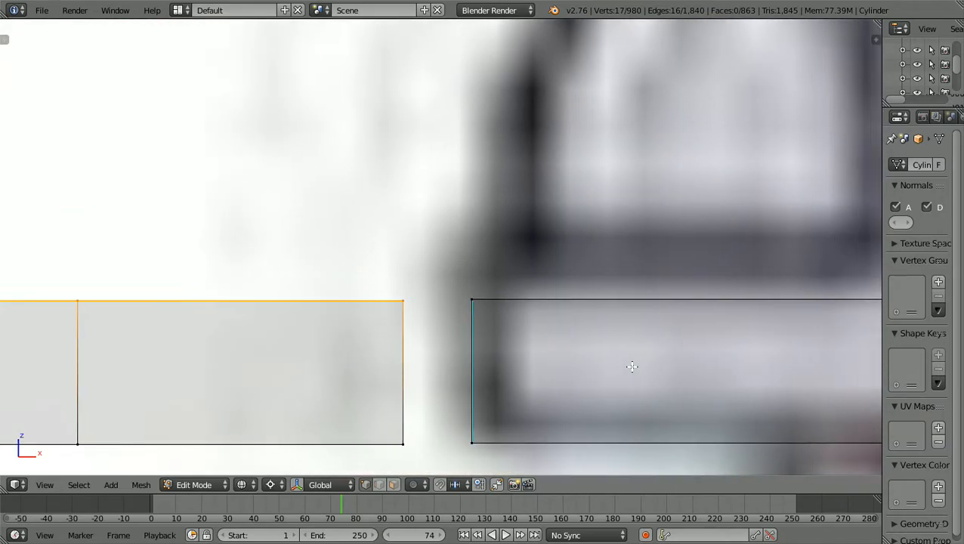
pyautogui.keyDown('shift'); pyautogui.scroll(-3, 632, 366); pyautogui.keyUp('shift')
pyautogui.scroll(4, 632, 368)
pyautogui.scroll(3, 632, 368)
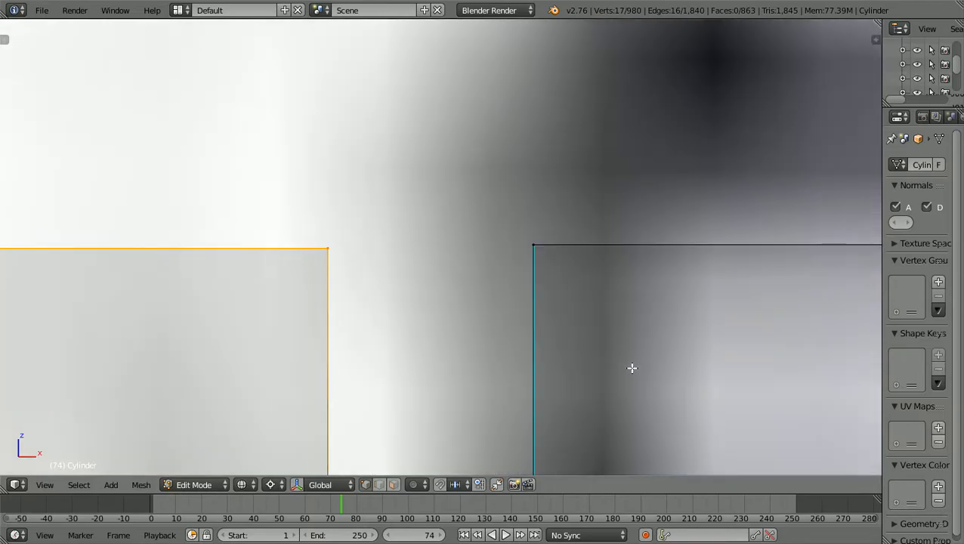
pyautogui.press('g')
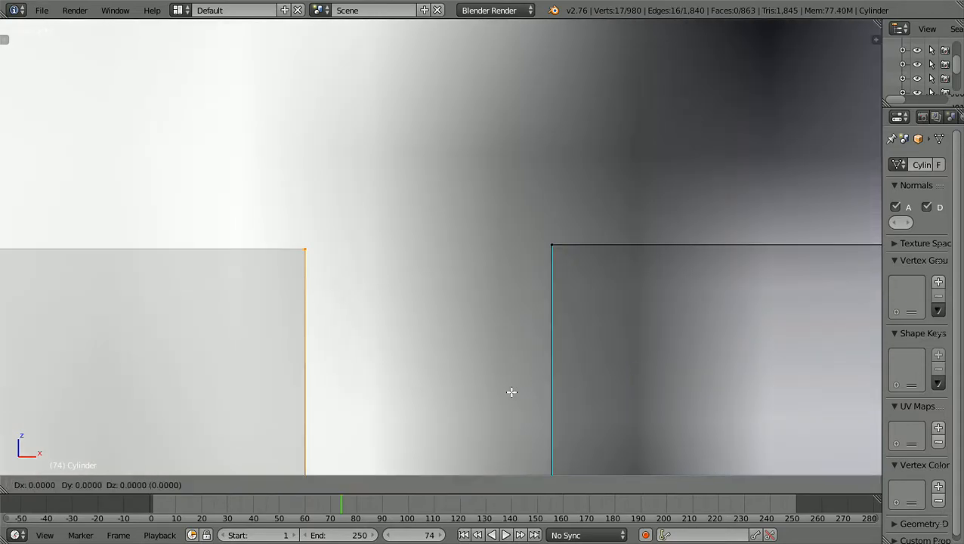
pyautogui.press('z')
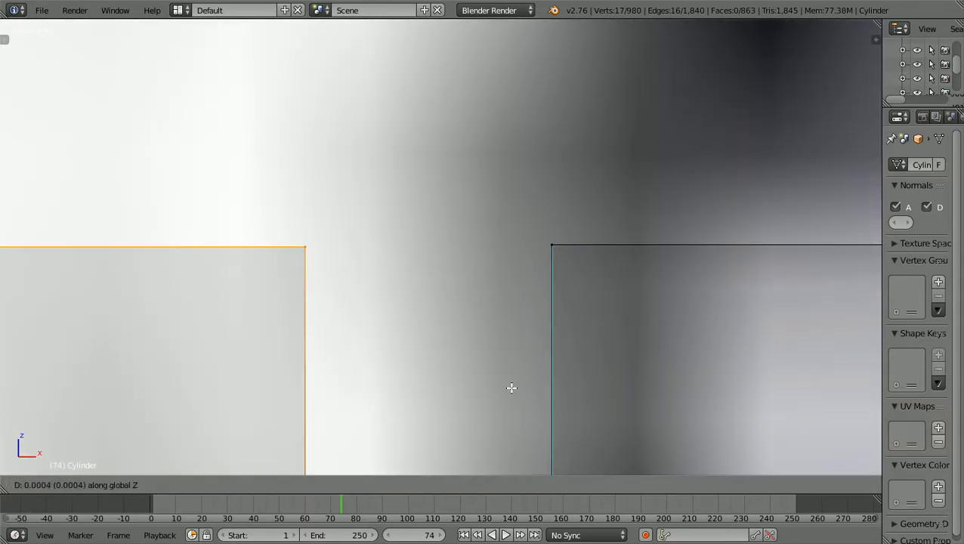
pyautogui.click(512, 388)
pyautogui.scroll(-8, 511, 388)
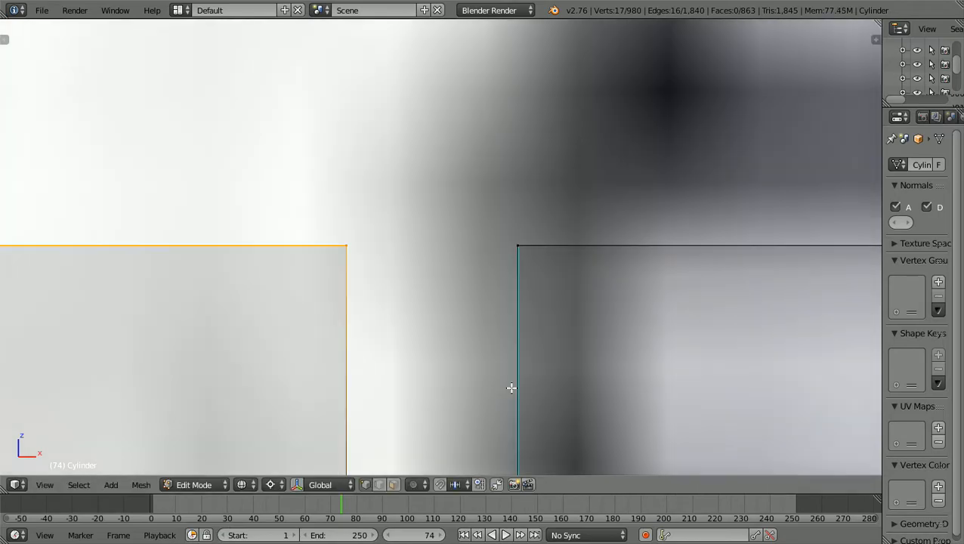
pyautogui.scroll(-5, 512, 388)
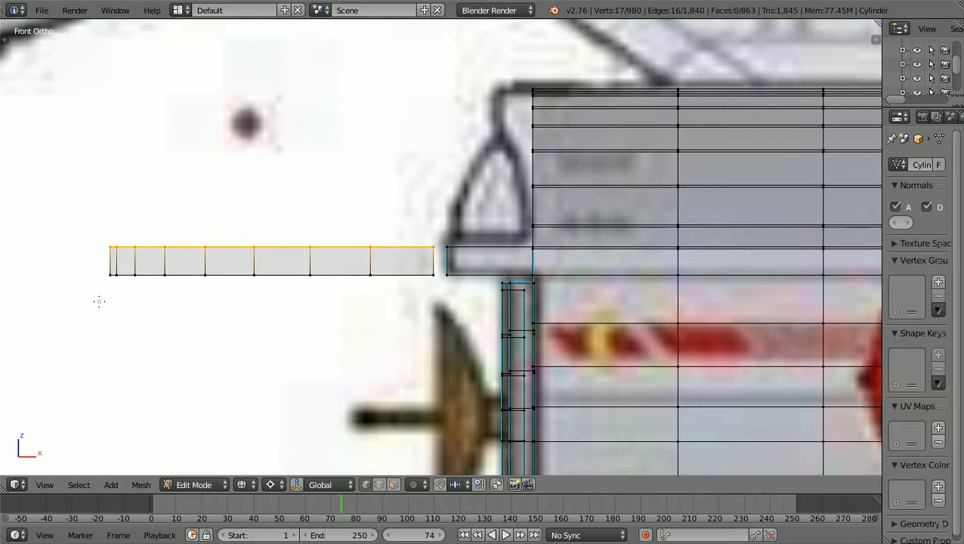
# Select the entire half-disc by adding its lower vertices, and show the model from above in solid shading.
pyautogui.press('b')
pyautogui.moveTo(93, 300); pyautogui.dragTo(440, 266)
pyautogui.scroll(-1, 428, 300)
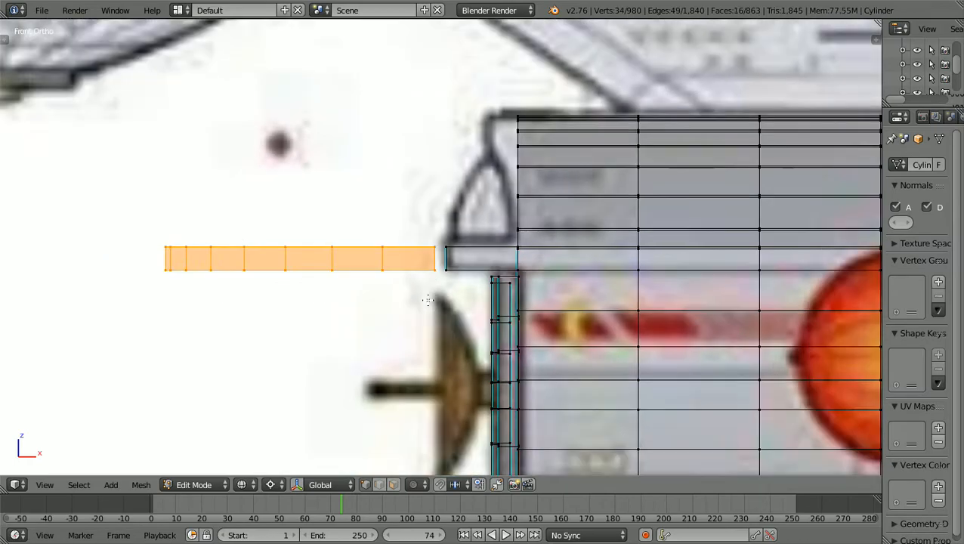
pyautogui.scroll(-1, 427, 300)
pyautogui.press('KP_7')
pyautogui.scroll(1, 427, 300)
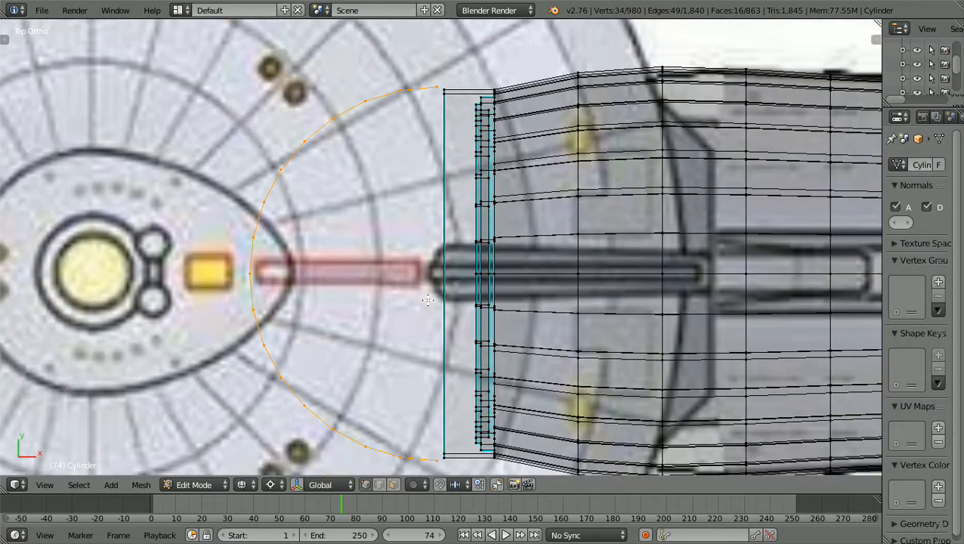
pyautogui.scroll(-1, 427, 300)
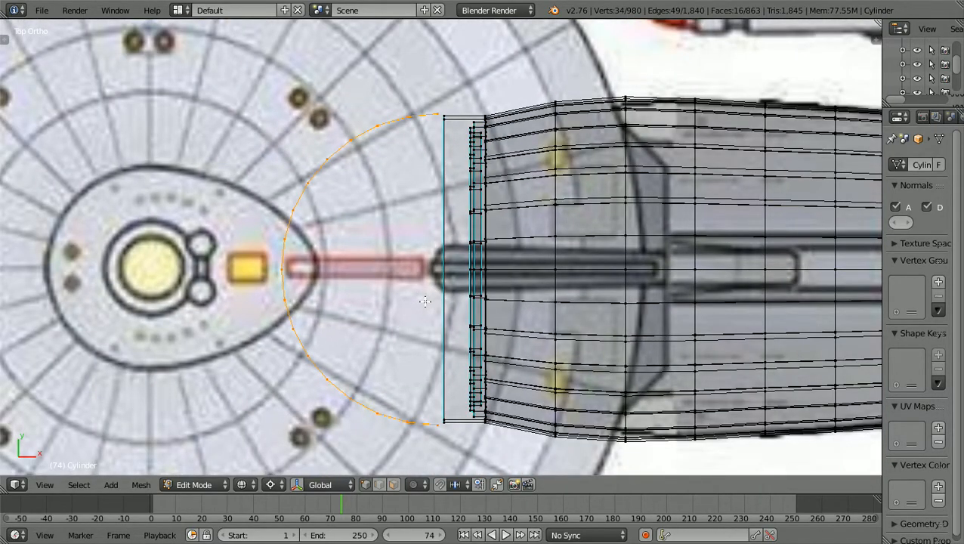
pyautogui.press('z')
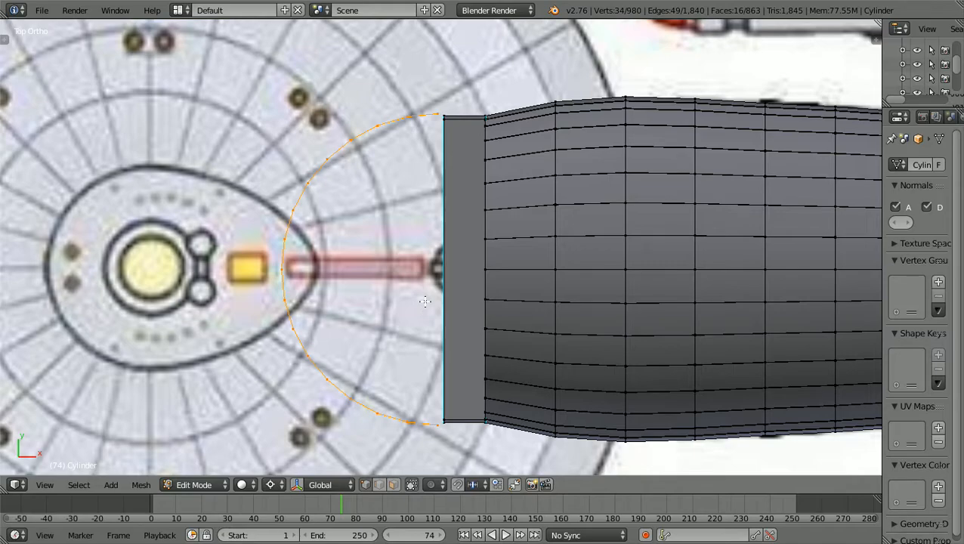
pyautogui.scroll(-2, 426, 301)
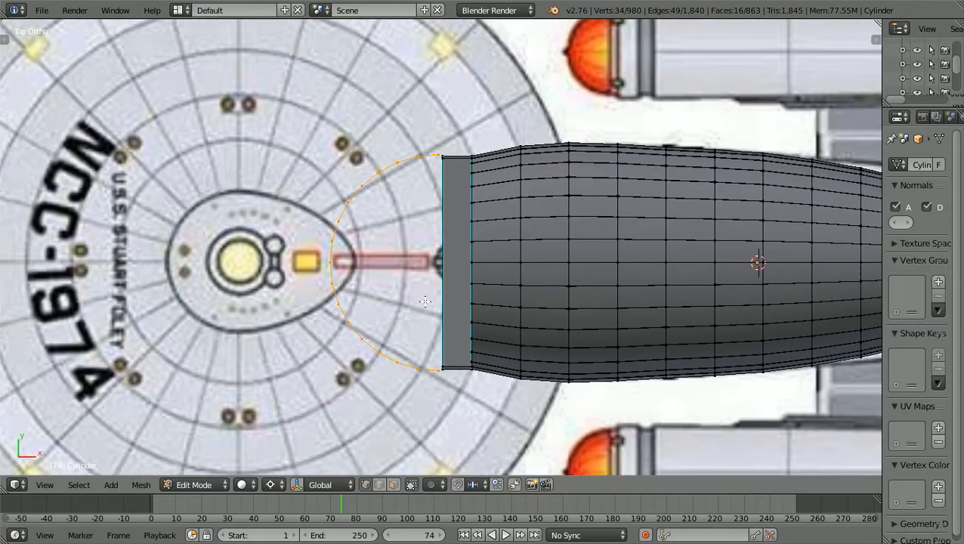
pyautogui.scroll(2, 425, 302)
pyautogui.scroll(-1, 426, 302)
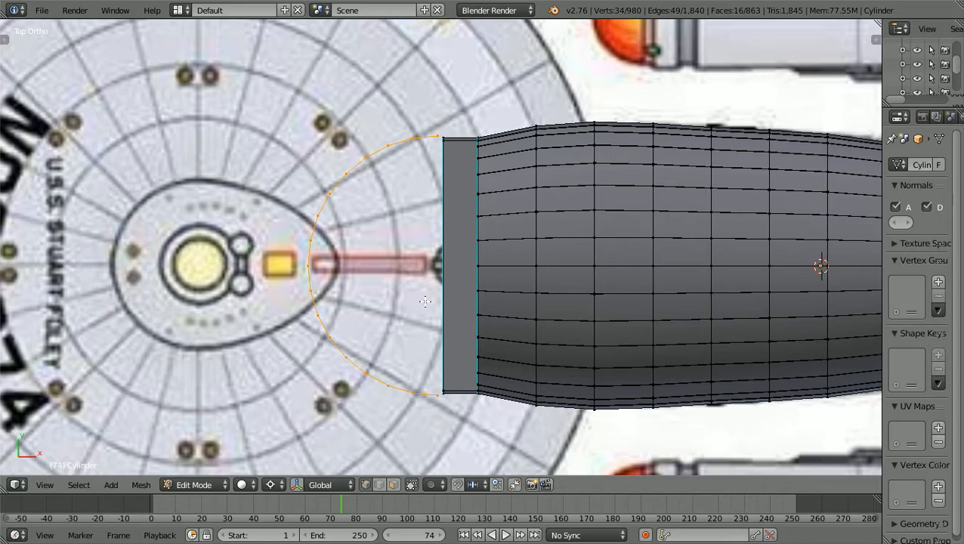
pyautogui.scroll(-1, 425, 301)
# Examine the half-disc's fit against the hull's front ledge from an oblique angle, and clear the selection.
pyautogui.moveTo(425, 302); pyautogui.dragTo(392, 206, button='middle')
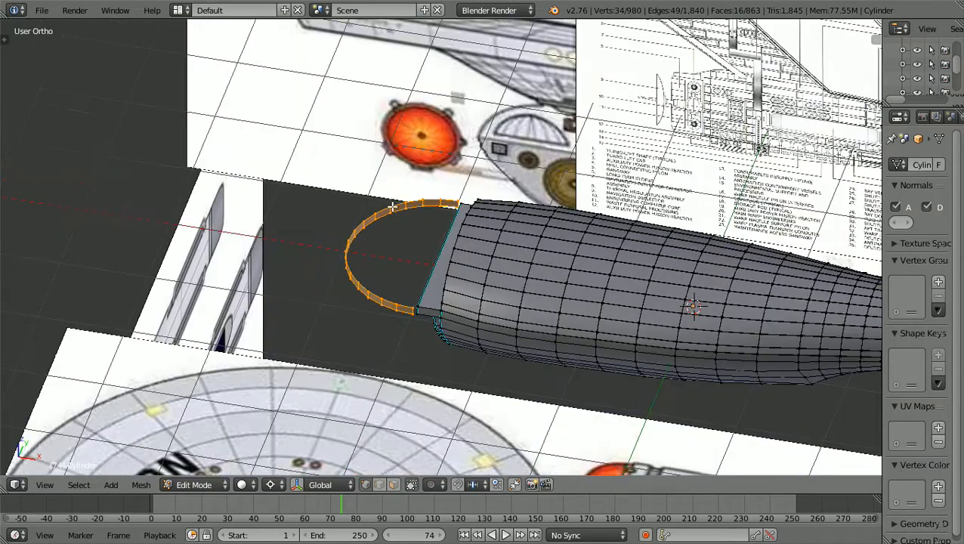
pyautogui.scroll(4, 393, 207)
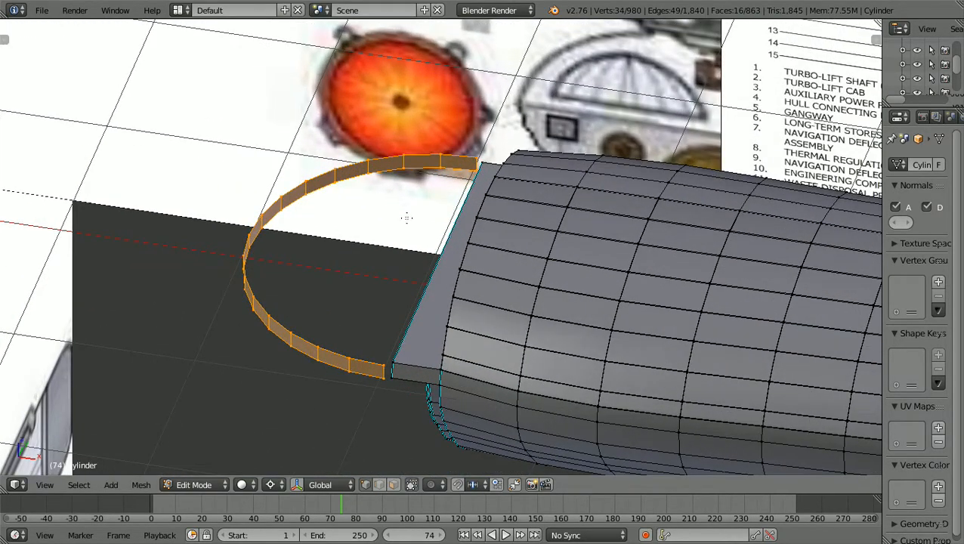
pyautogui.scroll(-5, 407, 218)
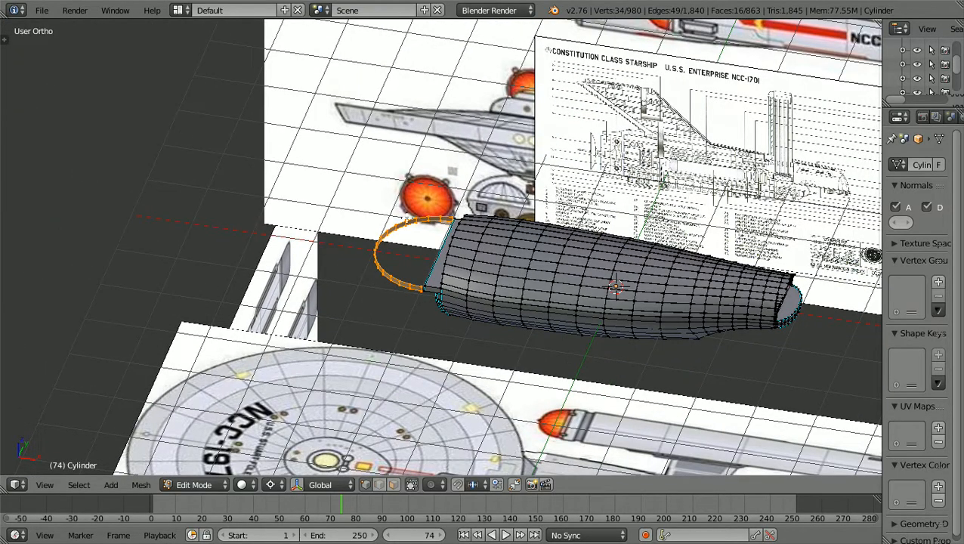
pyautogui.scroll(-3, 496, 246)
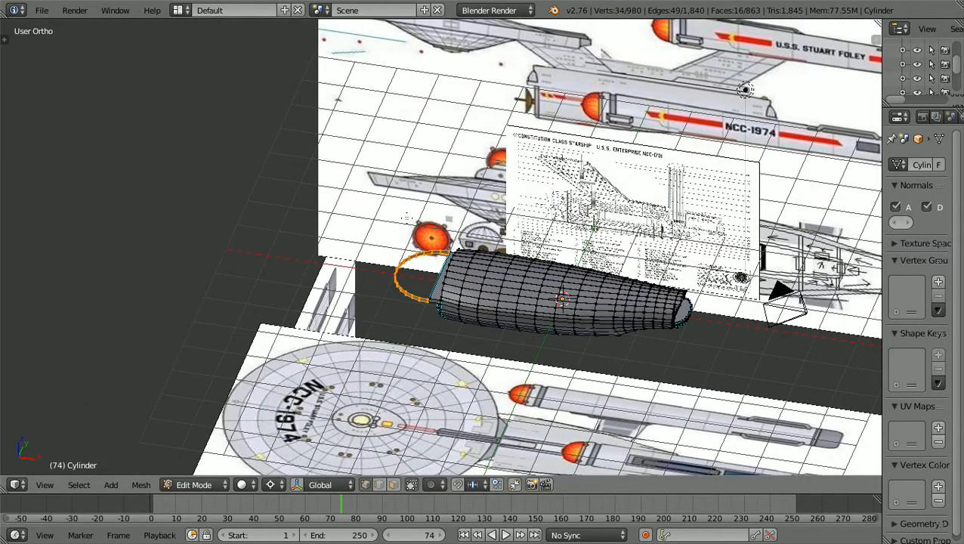
pyautogui.keyDown('ctrl'); pyautogui.scroll(4, 407, 219); pyautogui.keyUp('ctrl')
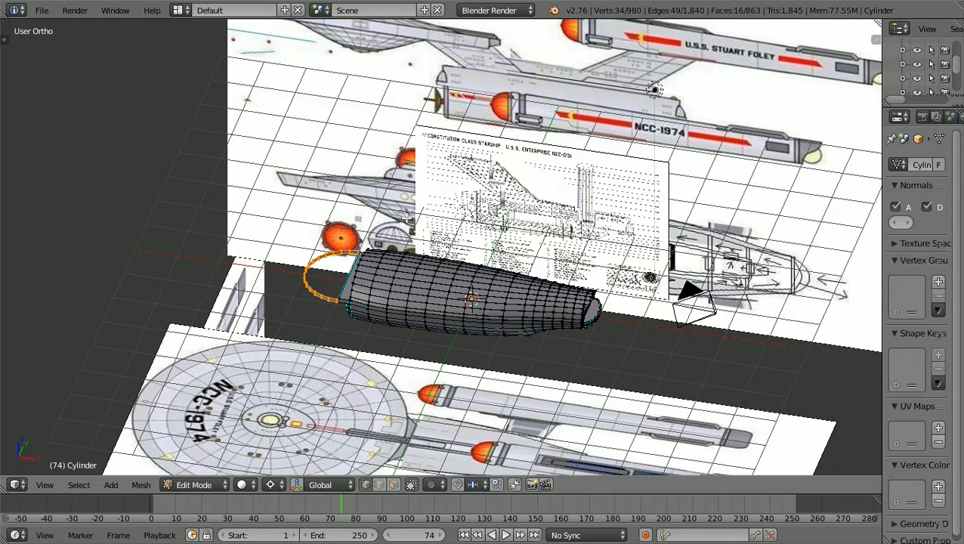
pyautogui.scroll(2, 407, 218)
pyautogui.press('a')
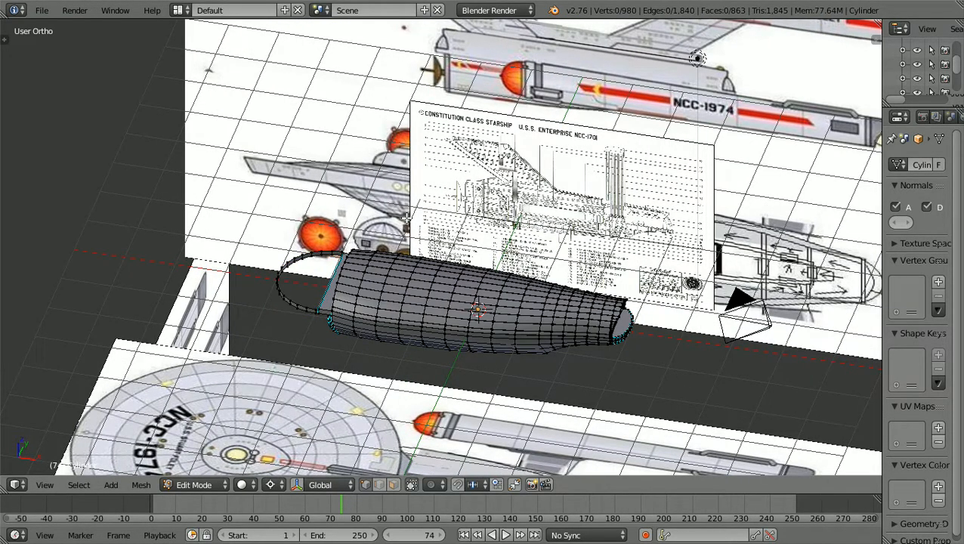
# Isolate the hull in local view, inspect it from several angles, and bring the full scene back.
pyautogui.press('KP_Divide')
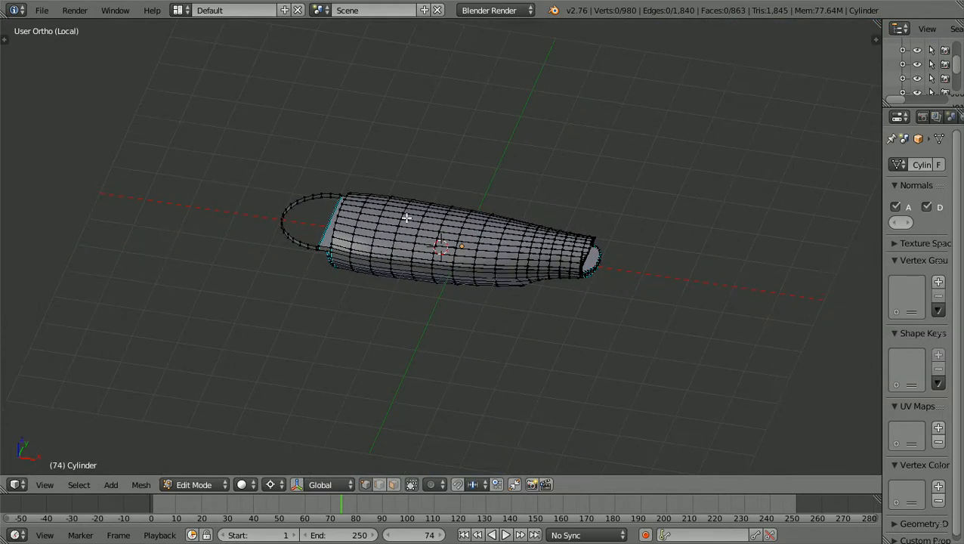
pyautogui.scroll(-4, 406, 218)
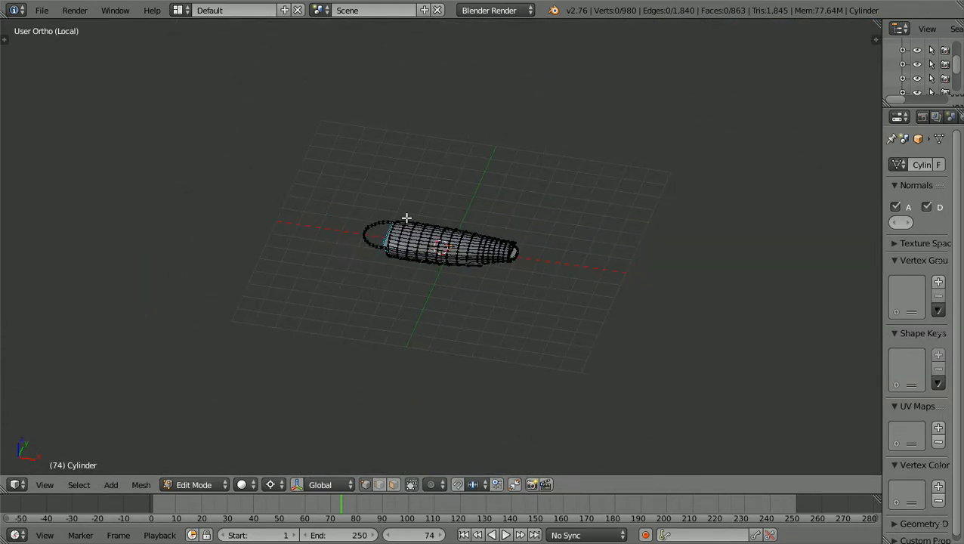
pyautogui.moveTo(402, 221); pyautogui.dragTo(316, 219, button='middle')
pyautogui.scroll(3, 405, 319)
pyautogui.moveTo(405, 319); pyautogui.dragTo(539, 333, button='middle')
pyautogui.press('KP_Divide')
# Examine how the hull and half-disc sit among the blueprint planes, obliquely and from directly above.
pyautogui.scroll(-2, 405, 337)
pyautogui.scroll(-2, 539, 333)
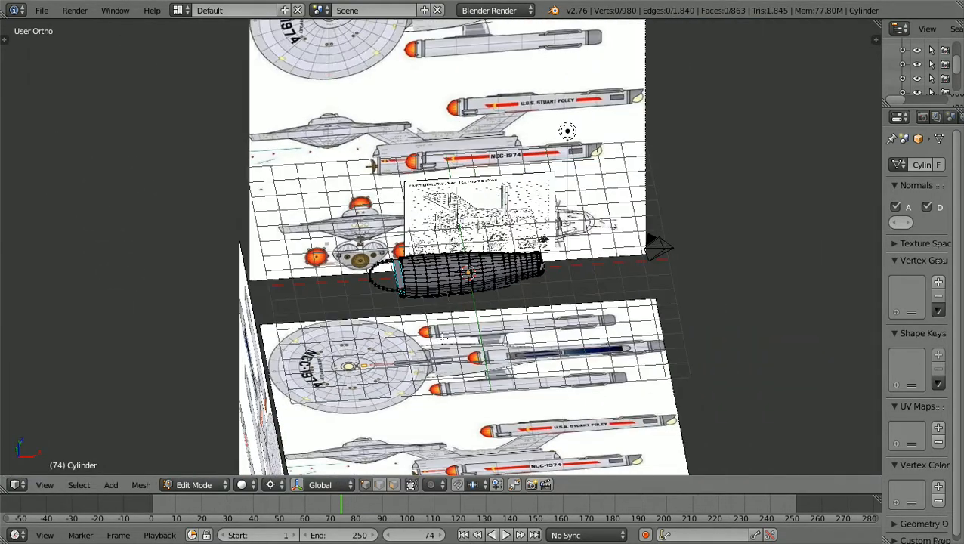
pyautogui.moveTo(454, 337); pyautogui.dragTo(574, 301, button='middle')
pyautogui.scroll(-4, 529, 362)
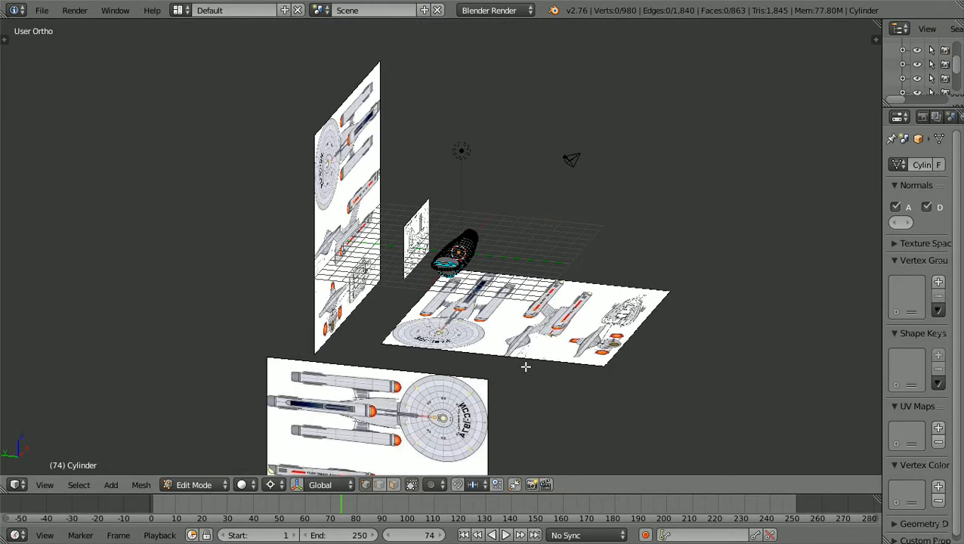
pyautogui.scroll(5, 505, 384)
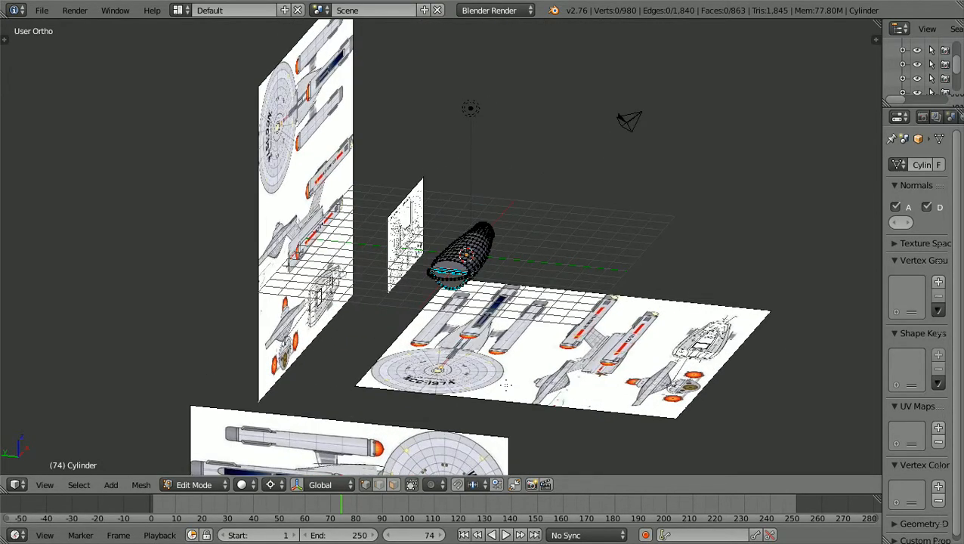
pyautogui.scroll(-3, 506, 385)
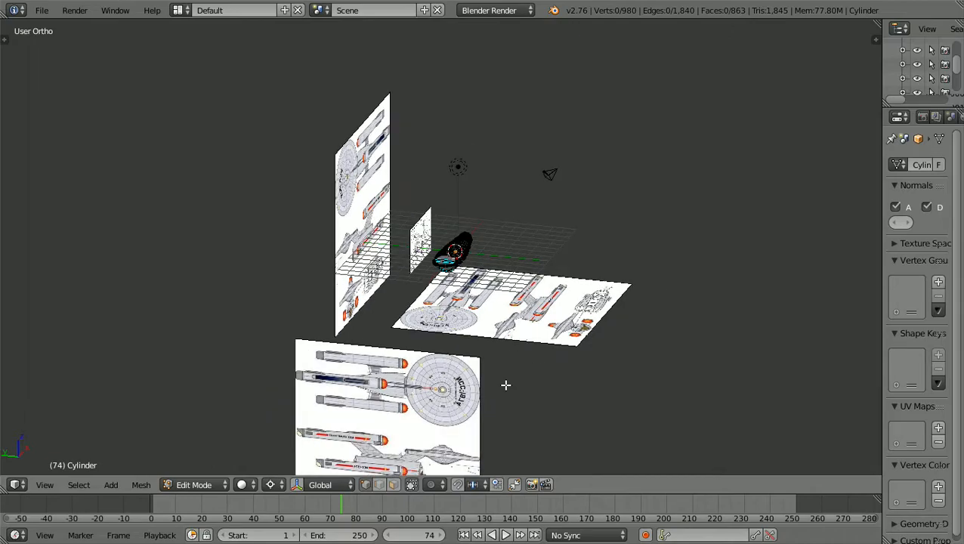
pyautogui.scroll(-1, 506, 385)
pyautogui.scroll(2, 621, 364)
pyautogui.scroll(-2, 621, 364)
pyautogui.moveTo(621, 363); pyautogui.dragTo(405, 443, button='middle')
pyautogui.scroll(3, 536, 374)
pyautogui.scroll(-2, 536, 374)
pyautogui.press('KP_7')
pyautogui.scroll(6, 405, 444)
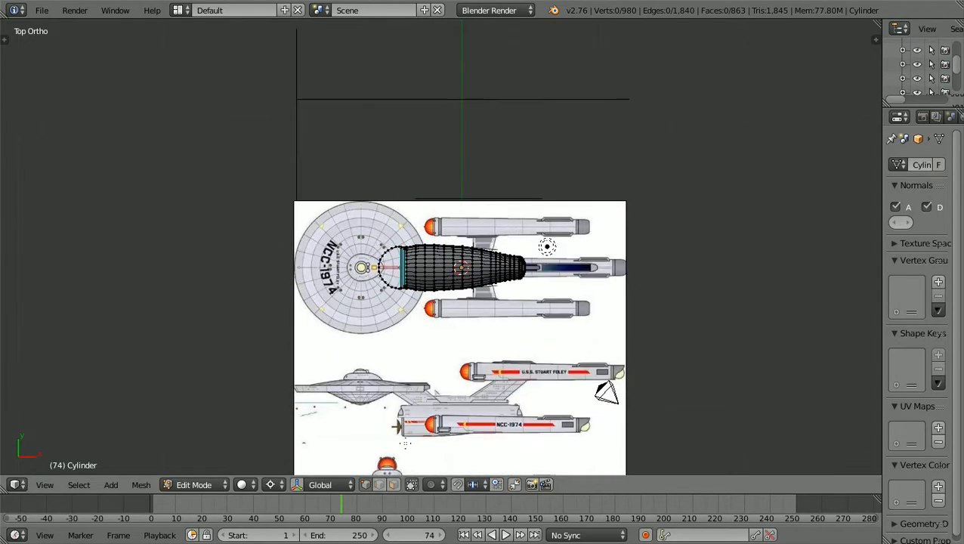
pyautogui.scroll(2, 405, 443)
pyautogui.scroll(-2, 405, 444)
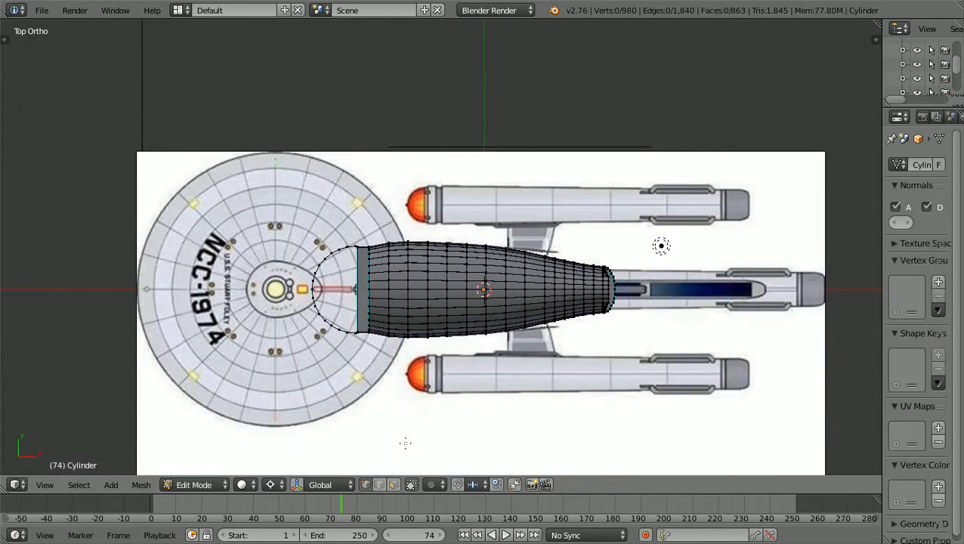
pyautogui.scroll(-1, 405, 444)
pyautogui.scroll(1, 405, 444)
# Isolate the hull again, check the half-disc's outline against the front ledge from above, and return to the full scene.
pyautogui.press('KP_Divide')
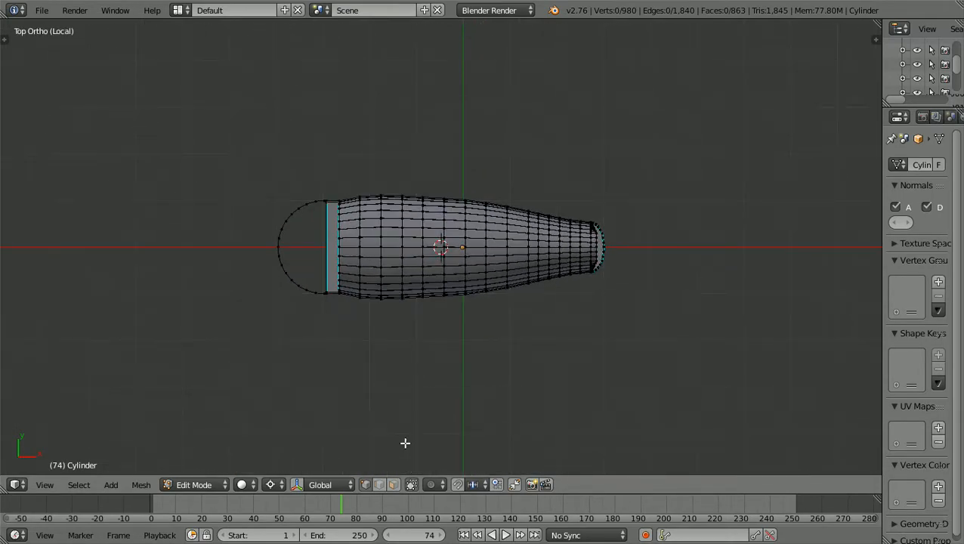
pyautogui.scroll(-3, 405, 443)
pyautogui.scroll(2, 406, 443)
pyautogui.keyDown('shift'); pyautogui.scroll(4, 405, 443); pyautogui.keyUp('shift')
pyautogui.keyDown('ctrl'); pyautogui.scroll(3, 405, 444); pyautogui.keyUp('ctrl')
pyautogui.scroll(5, 405, 443)
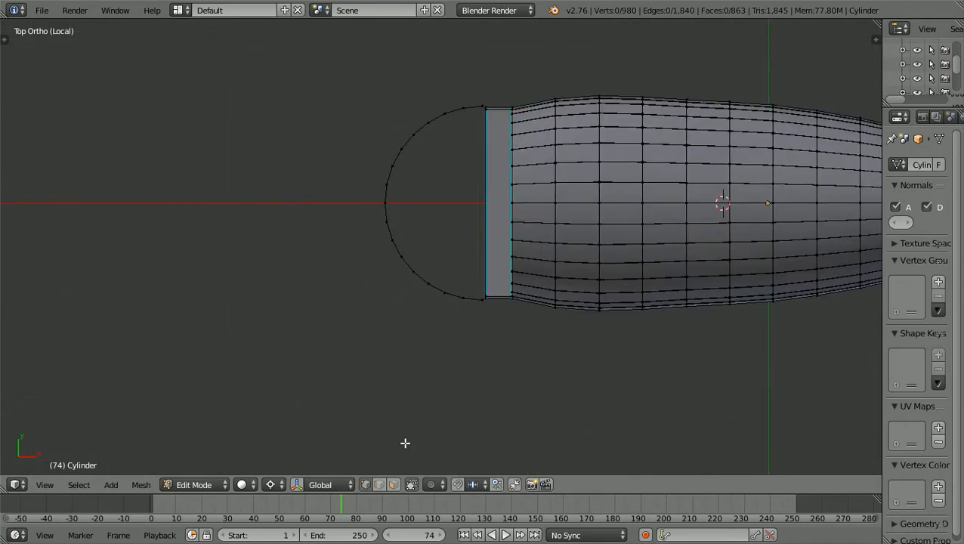
pyautogui.keyDown('shift'); pyautogui.scroll(4, 406, 443); pyautogui.keyUp('shift')
pyautogui.keyDown('ctrl'); pyautogui.scroll(4, 405, 443); pyautogui.keyUp('ctrl')
pyautogui.scroll(-1, 405, 443)
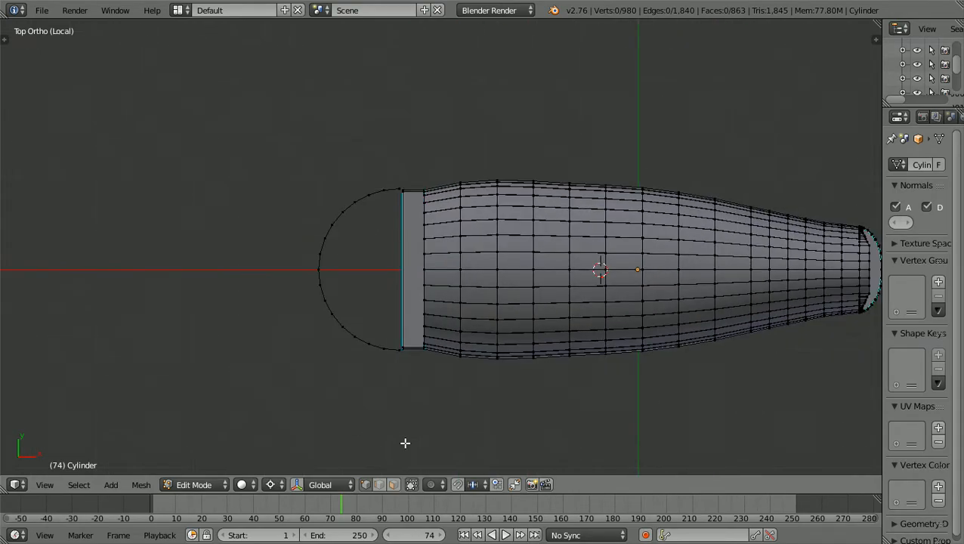
pyautogui.scroll(-1, 405, 443)
pyautogui.scroll(-2, 405, 444)
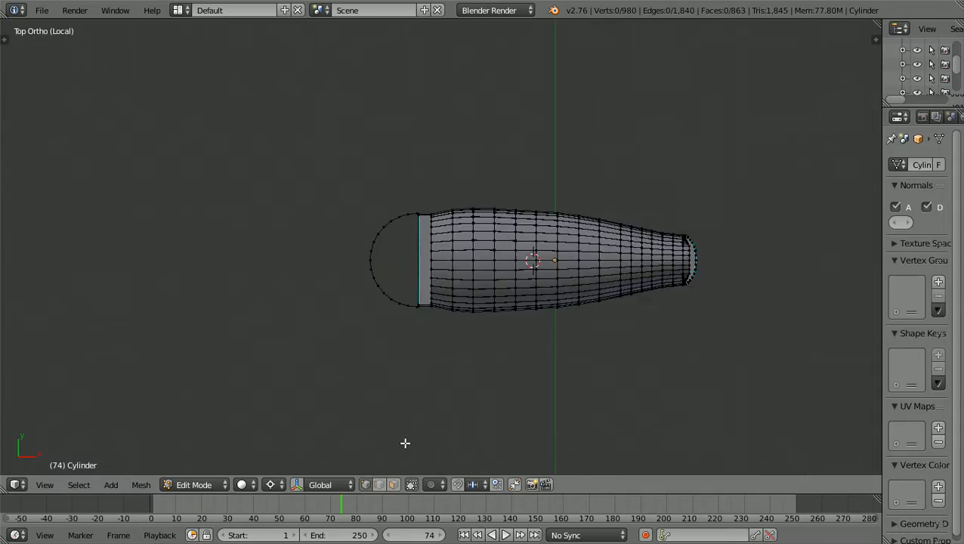
pyautogui.moveTo(405, 442); pyautogui.dragTo(379, 422, button='middle')
pyautogui.moveTo(325, 257); pyautogui.dragTo(409, 364, button='middle')
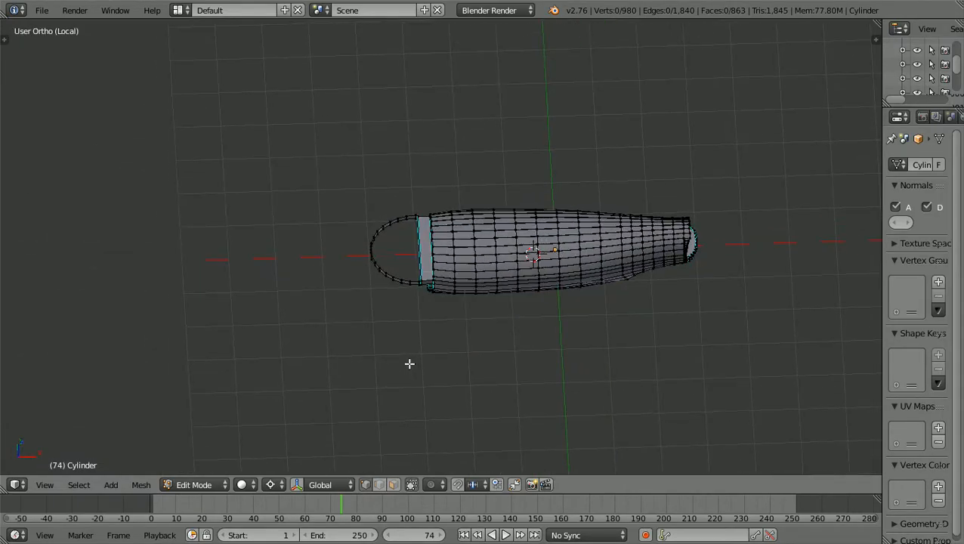
pyautogui.press('KP_7')
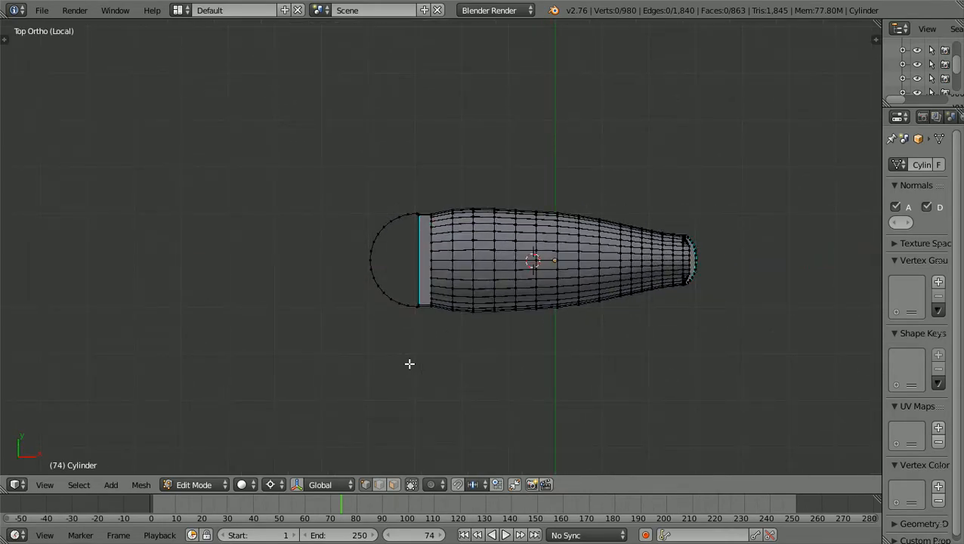
pyautogui.press('KP_Divide')
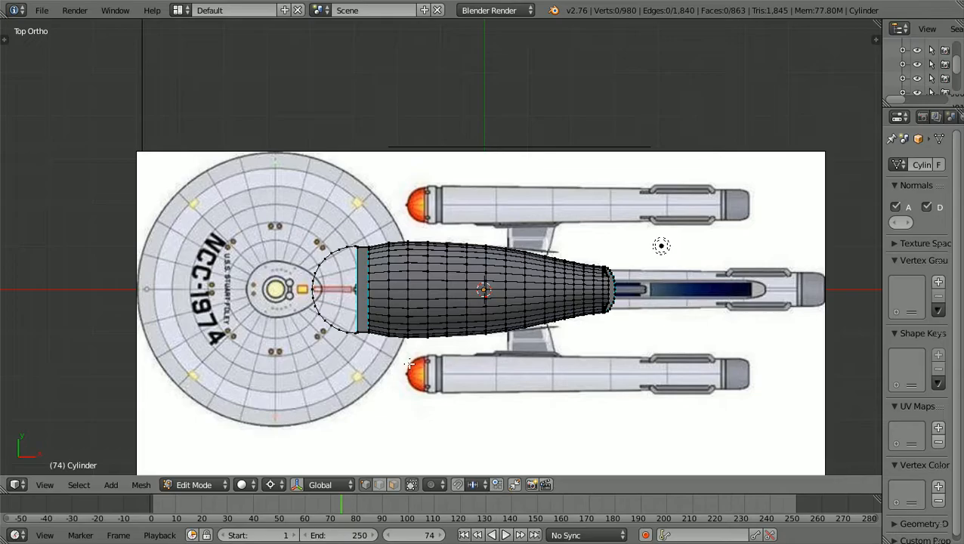
# View the hull's front obliquely among the blueprint planes and isolate the hull in local view.
pyautogui.scroll(-3, 409, 363)
pyautogui.moveTo(409, 363); pyautogui.dragTo(369, 291, button='middle')
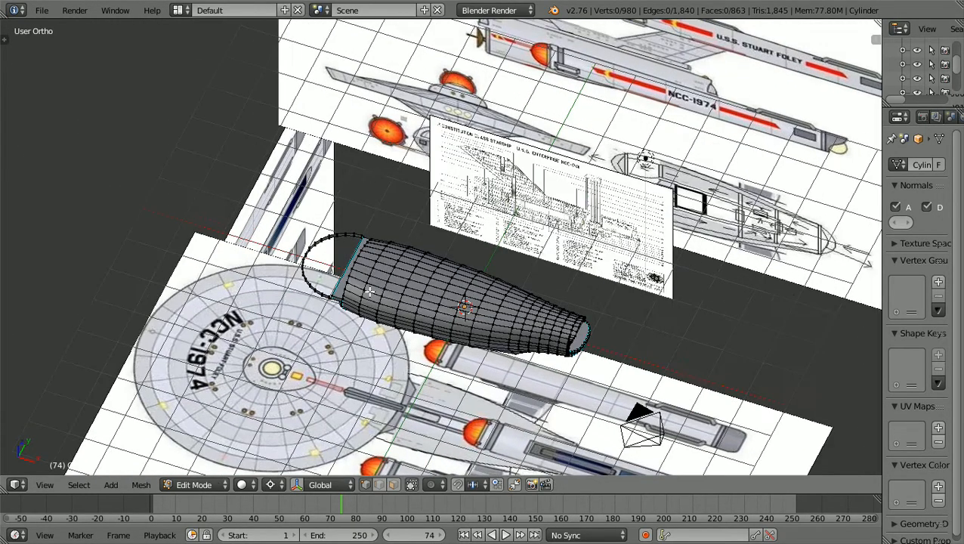
pyautogui.scroll(5, 369, 291)
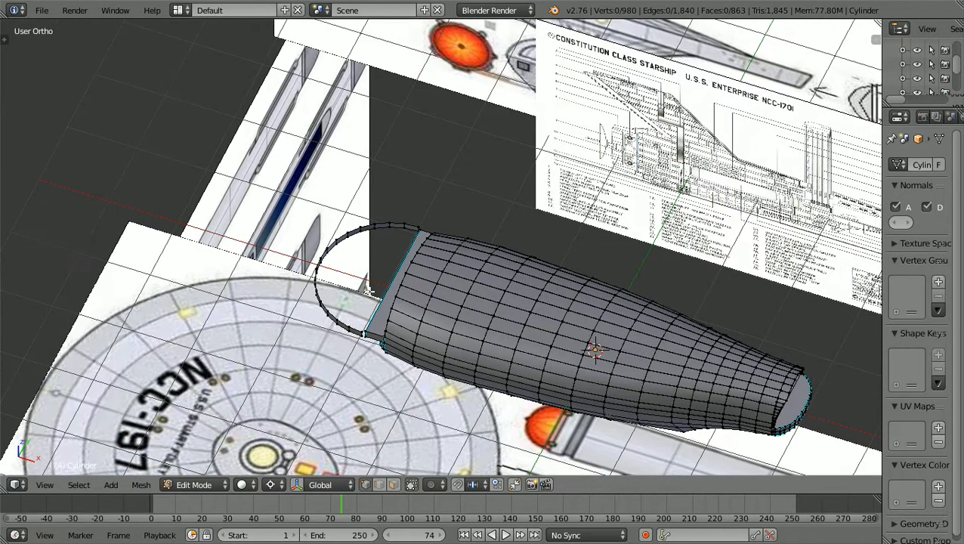
pyautogui.scroll(3, 370, 291)
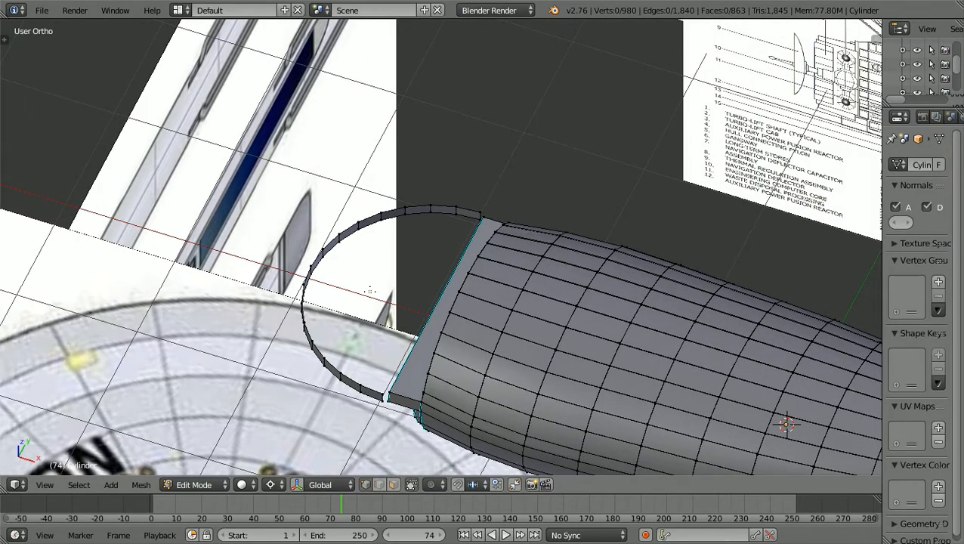
pyautogui.press('KP_Divide')
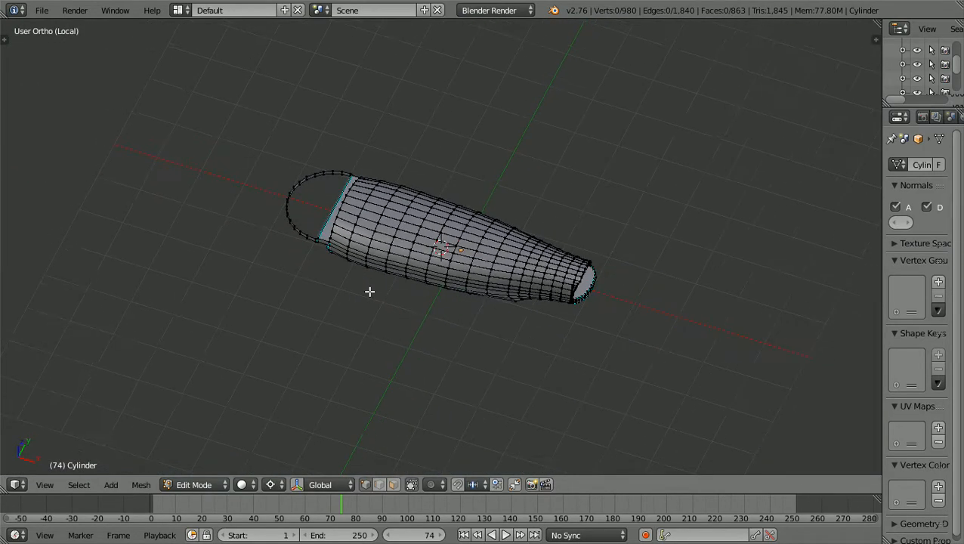
# Fill the open upper rim of the half-ring with a single face, and clear the selection.
pyautogui.scroll(3, 369, 291)
pyautogui.keyDown('ctrl'); pyautogui.scroll(-9, 370, 292); pyautogui.keyUp('ctrl')
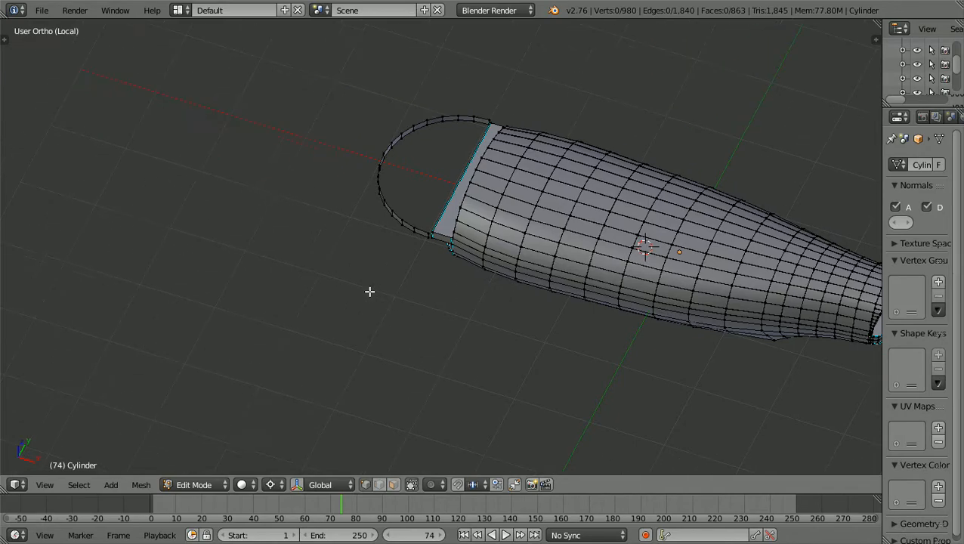
pyautogui.scroll(4, 369, 291)
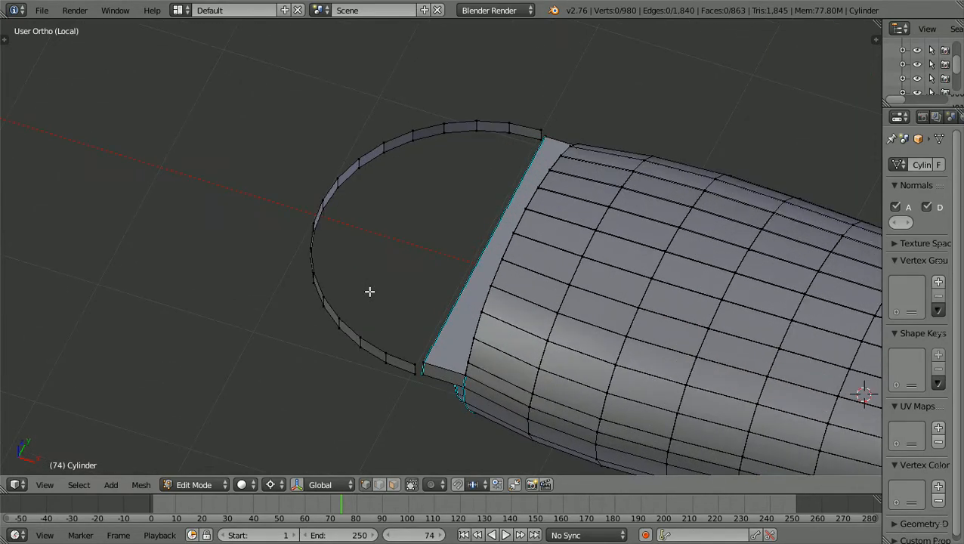
pyautogui.scroll(1, 370, 291)
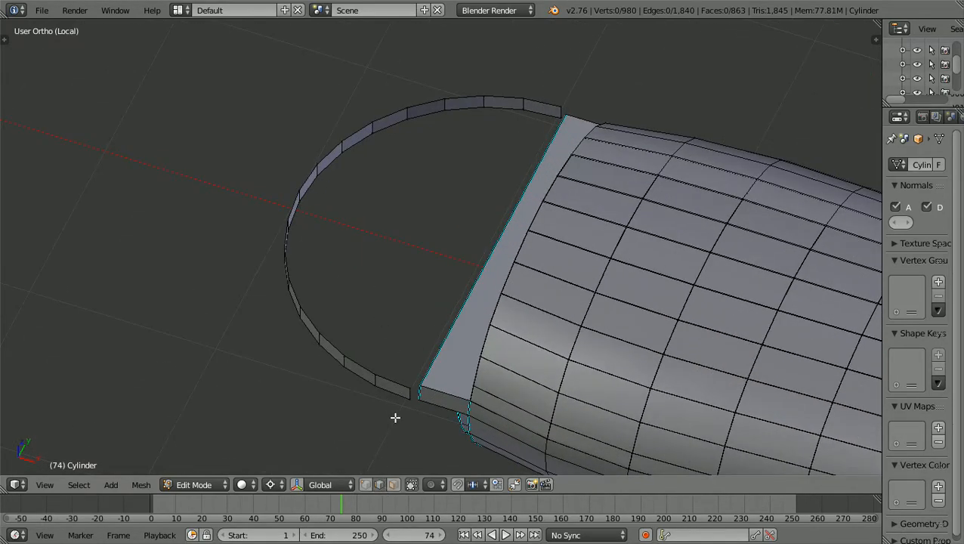
pyautogui.rightClick(387, 380)
pyautogui.keyDown('ctrl'); pyautogui.rightClick(544, 102); pyautogui.keyUp('ctrl')
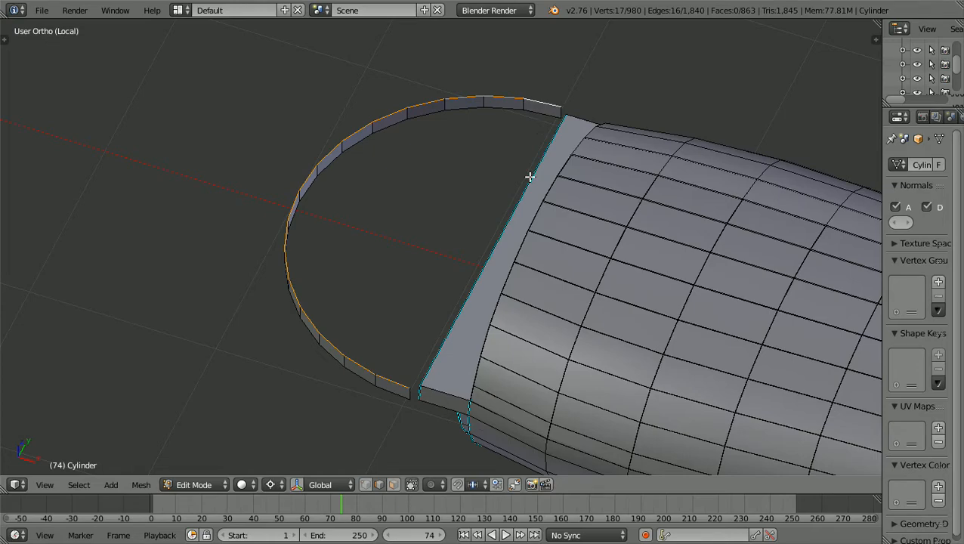
pyautogui.press('f')
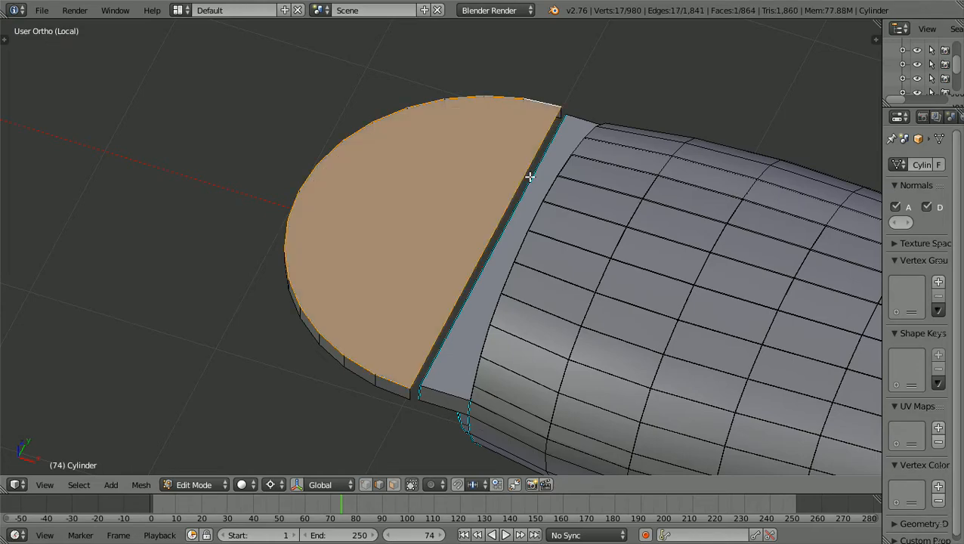
pyautogui.press('a')
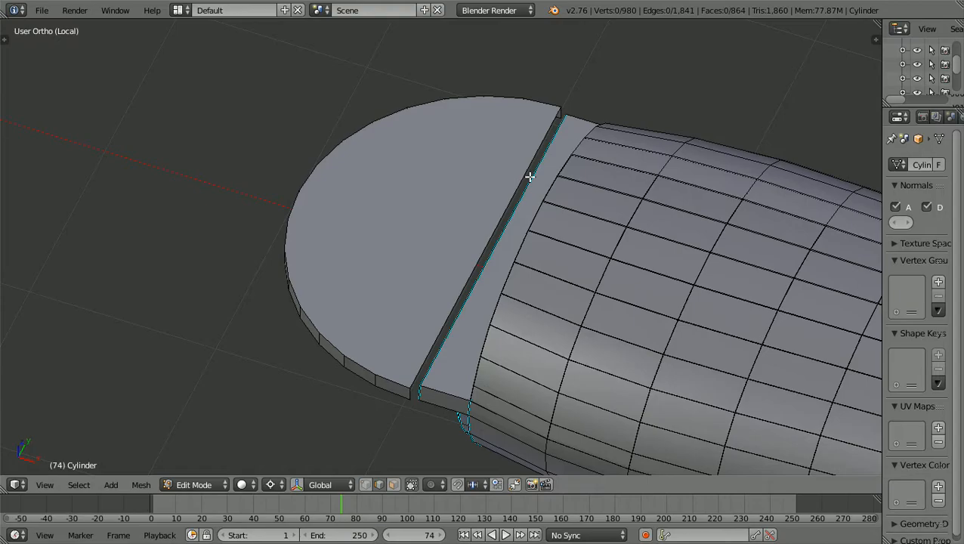
# Display the mesh as wireframe from directly above and select the entire half-disc in front of the hull.
pyautogui.scroll(-1, 530, 177)
pyautogui.moveTo(530, 176); pyautogui.dragTo(605, 160, button='middle')
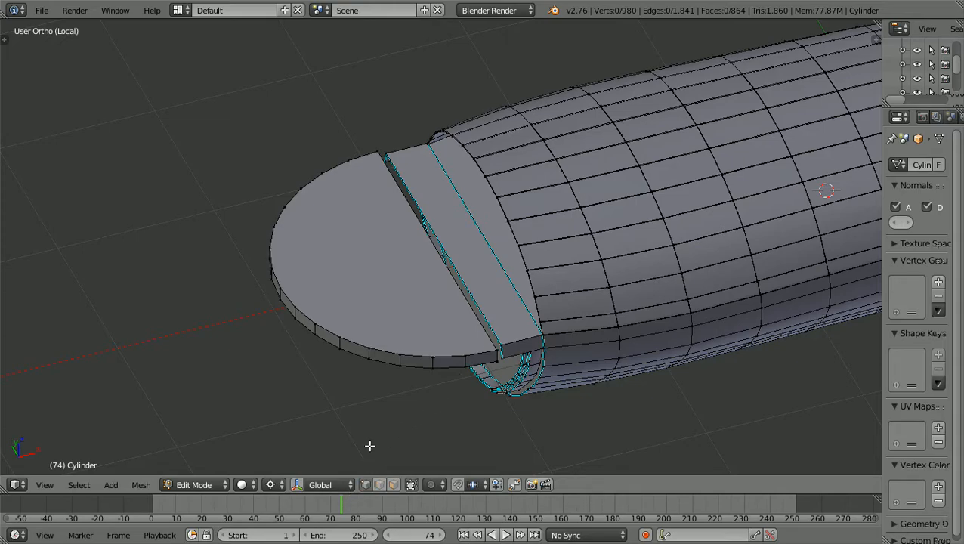
pyautogui.press('KP_7')
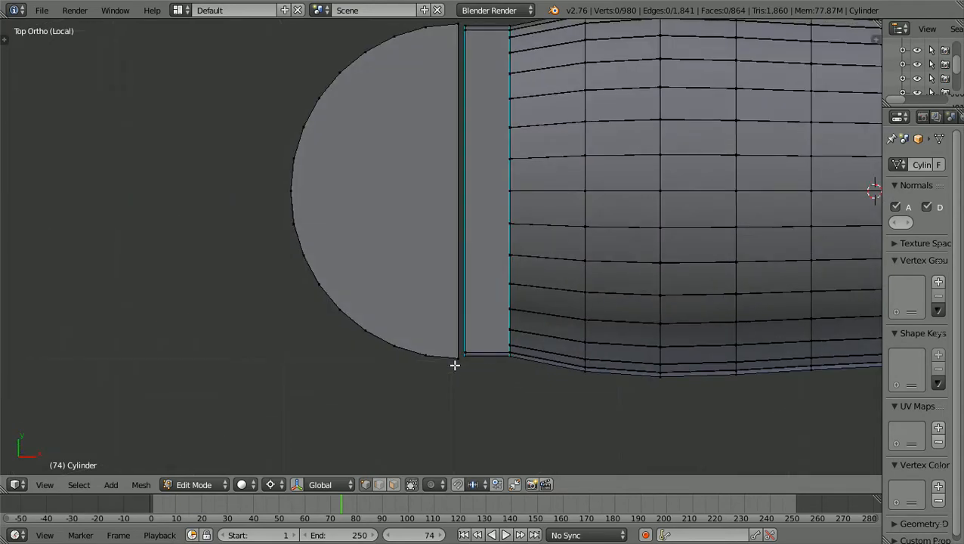
pyautogui.scroll(-1, 455, 365)
pyautogui.keyDown('shift'); pyautogui.scroll(4, 454, 365); pyautogui.keyUp('shift')
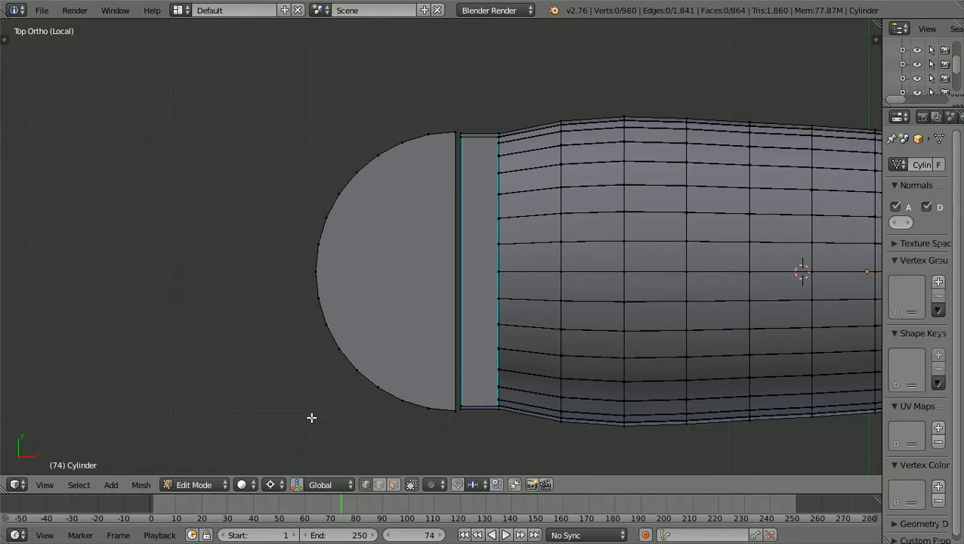
pyautogui.press('z')
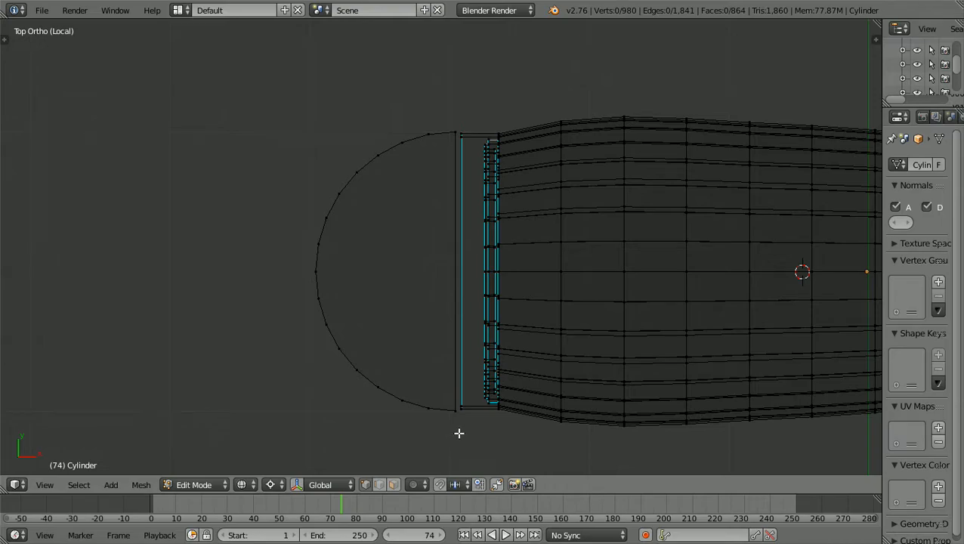
pyautogui.press('b')
pyautogui.moveTo(460, 435); pyautogui.dragTo(274, 112)
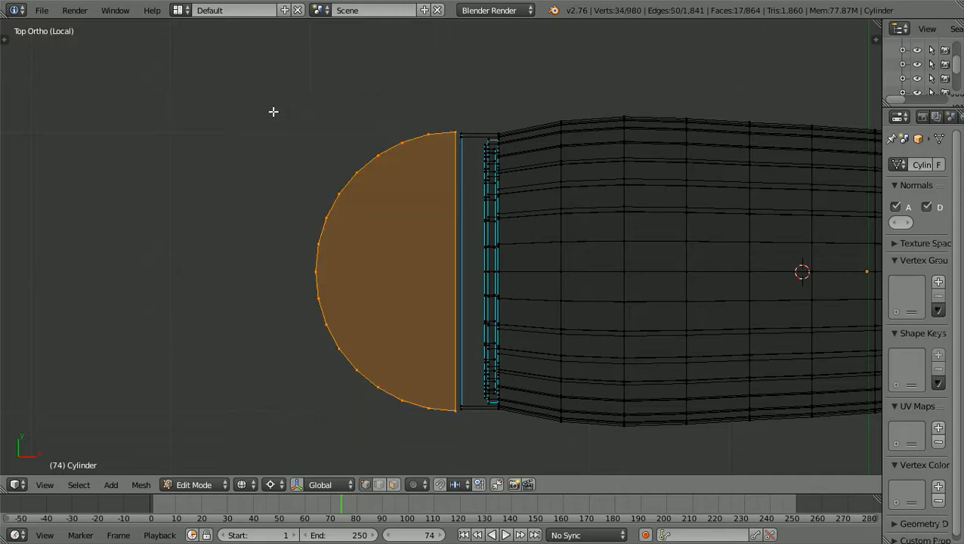
# Scale the selected half-disc uniformly to about 0.52 of its size around the 3D cursor.
pyautogui.scroll(-2, 136, 122)
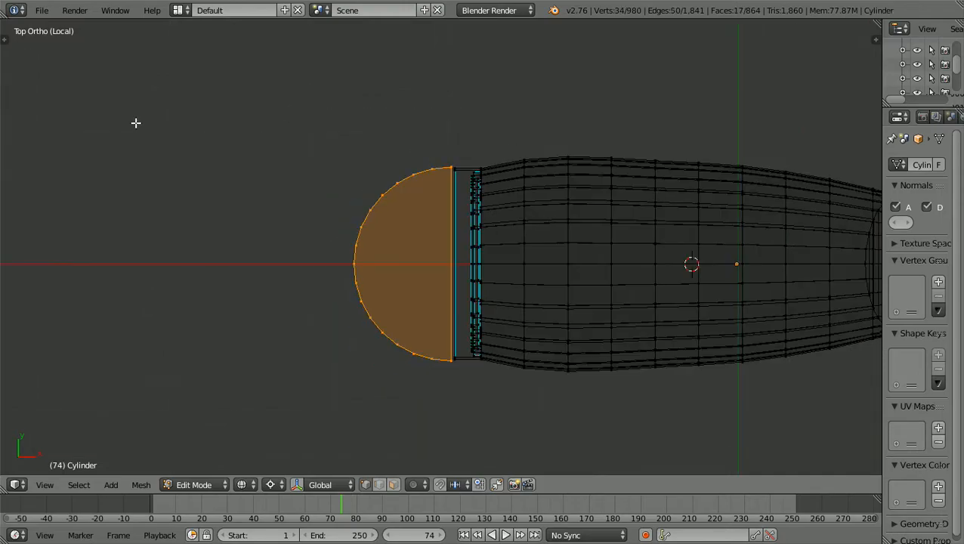
pyautogui.scroll(-1, 136, 122)
pyautogui.scroll(1, 147, 159)
pyautogui.press('s')
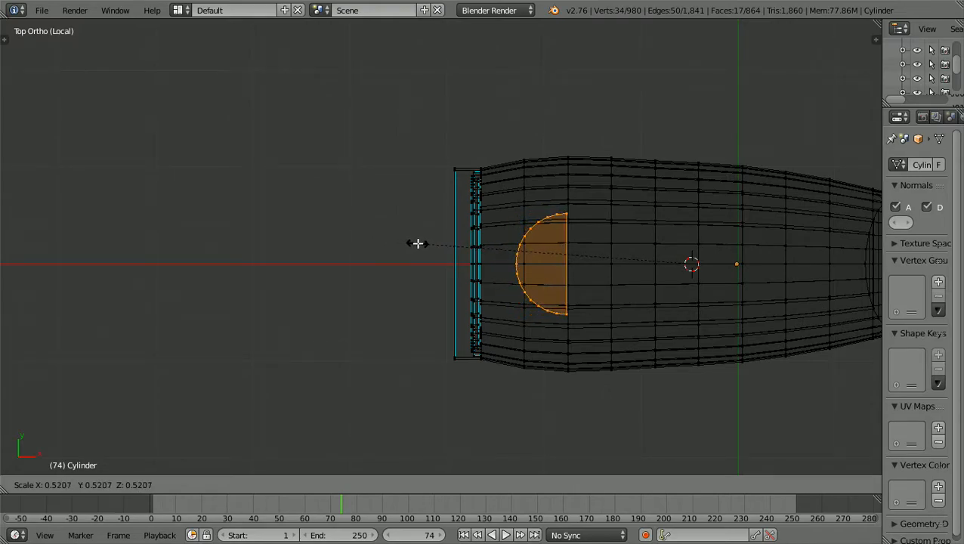
pyautogui.click(414, 242)
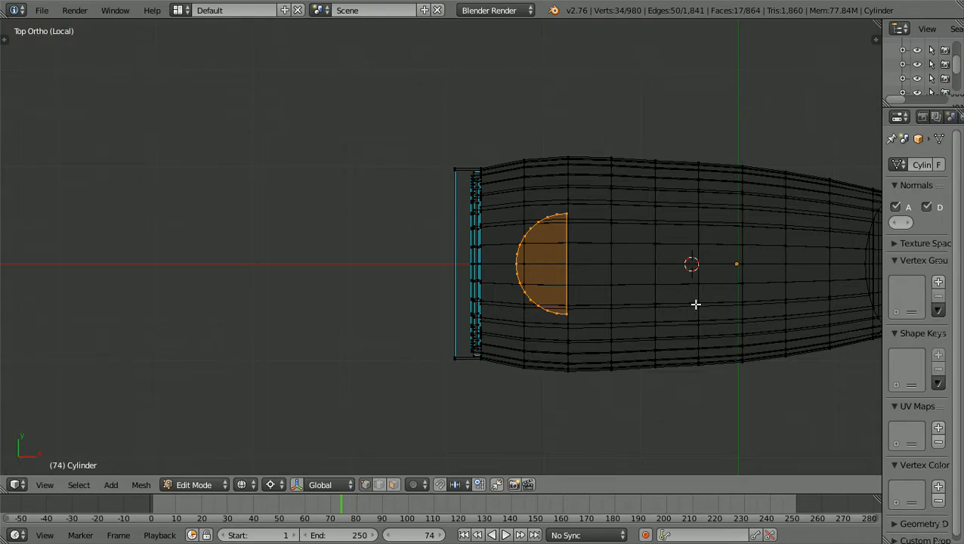
# Move the half-disc about -1.17 along global X so its straight edge sits at the hull's front ledge.
pyautogui.press('g')
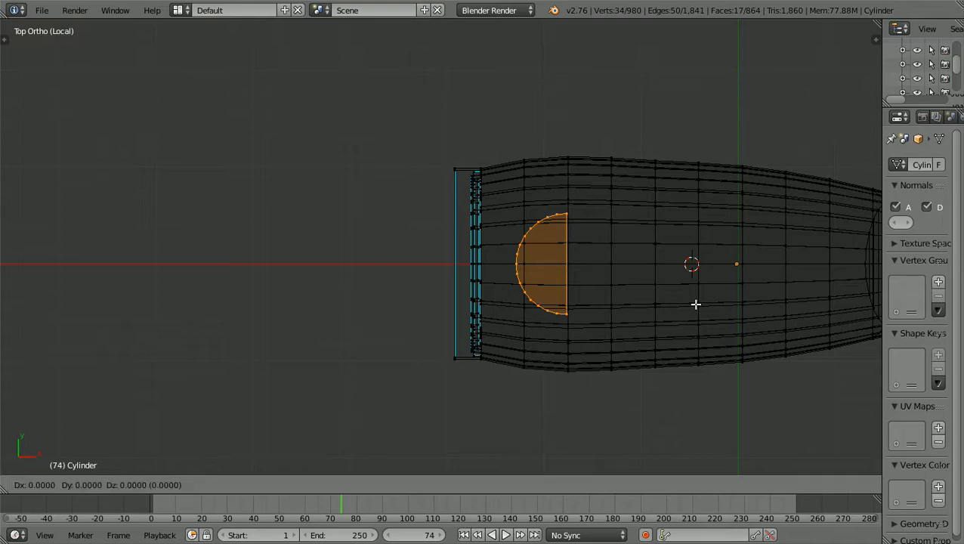
pyautogui.press('x')
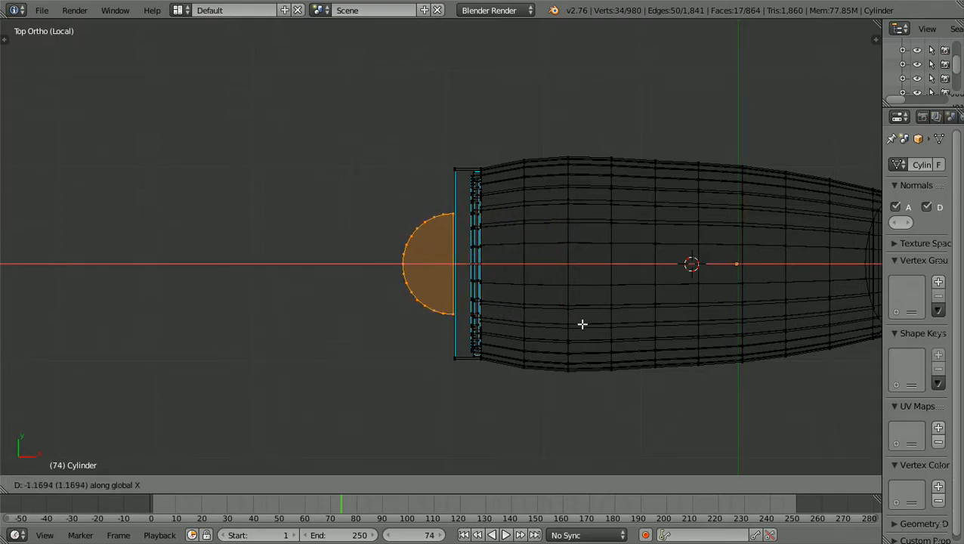
pyautogui.click(582, 324)
# Move the half-disc about -0.52 along global Y so one end of its straight edge meets the X axis line.
pyautogui.scroll(3, 582, 324)
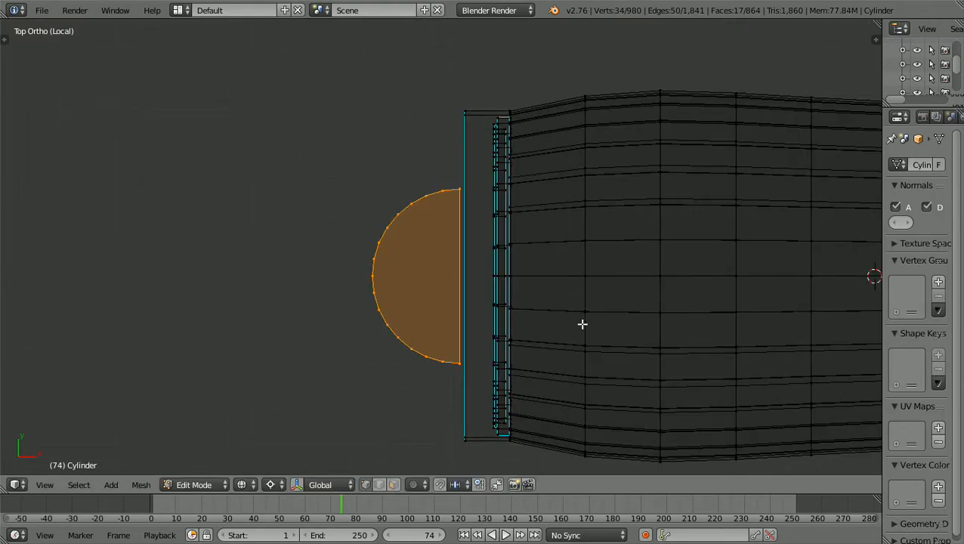
pyautogui.keyDown('shift'); pyautogui.scroll(-5, 582, 324); pyautogui.keyUp('shift')
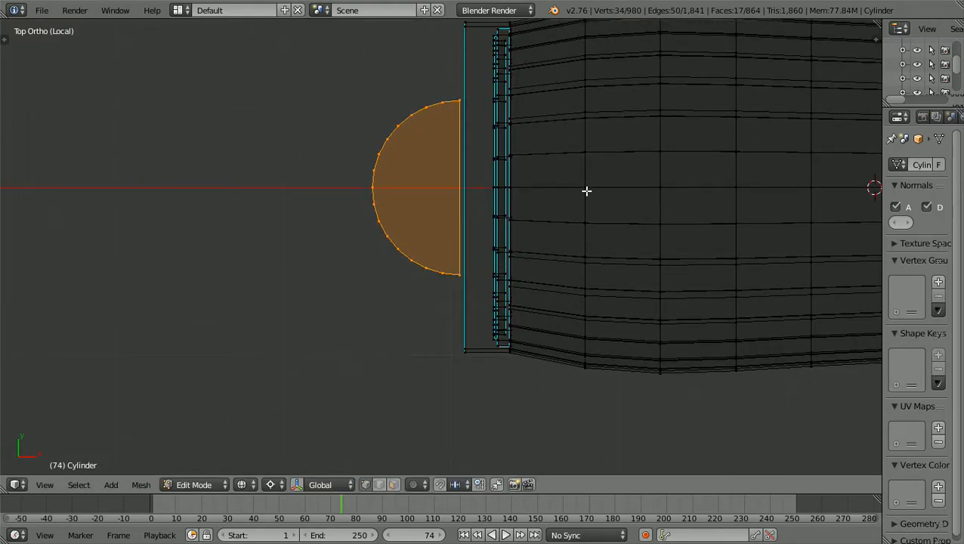
pyautogui.scroll(1, 587, 191)
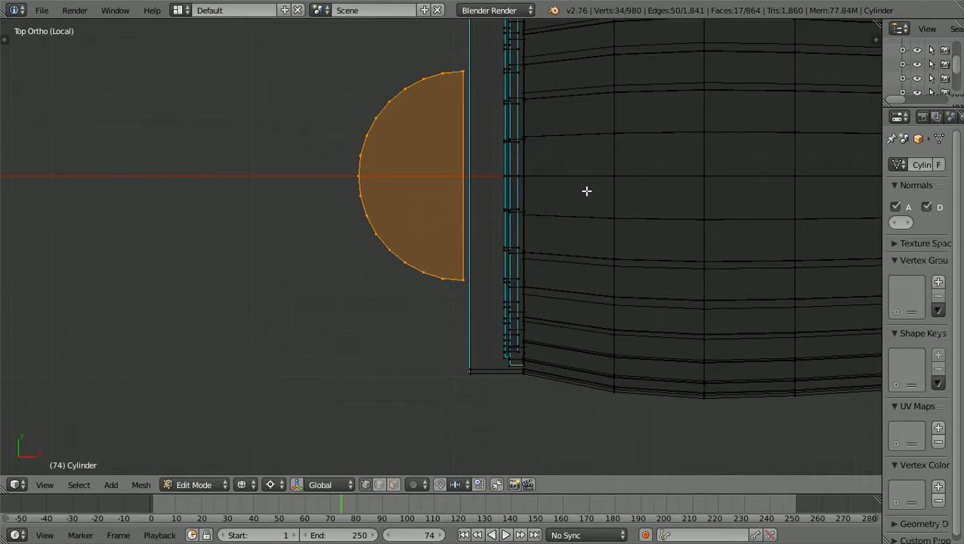
pyautogui.scroll(-1, 587, 190)
pyautogui.scroll(1, 587, 191)
pyautogui.press('g')
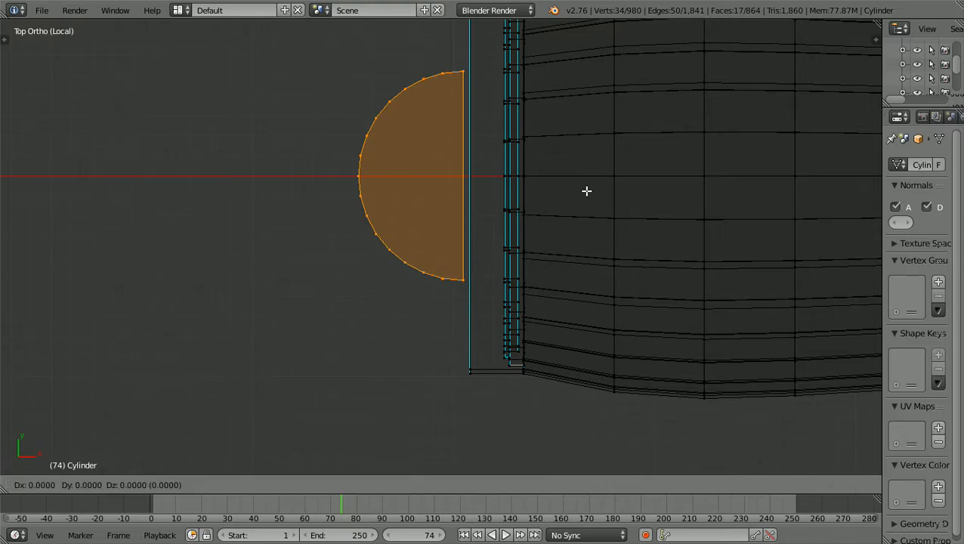
pyautogui.press('y')
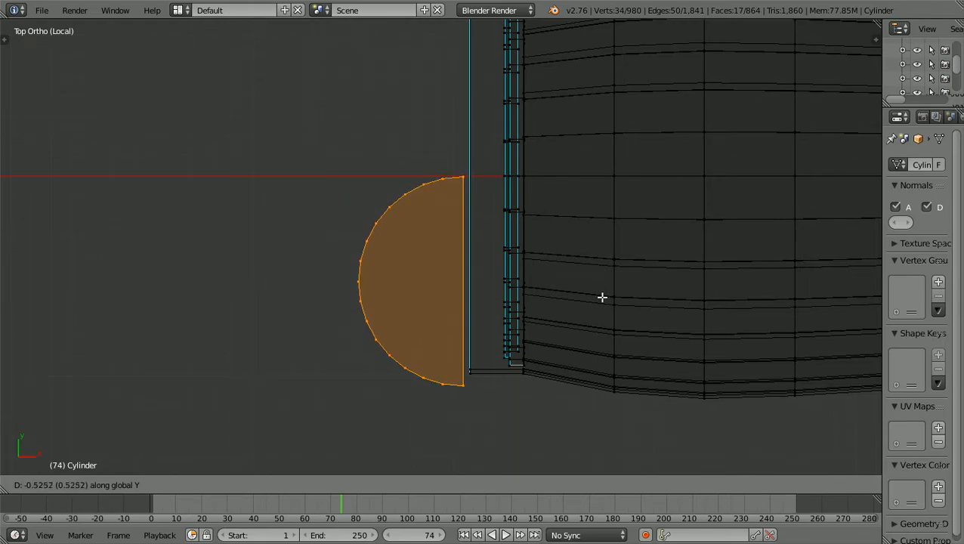
pyautogui.click(602, 296)
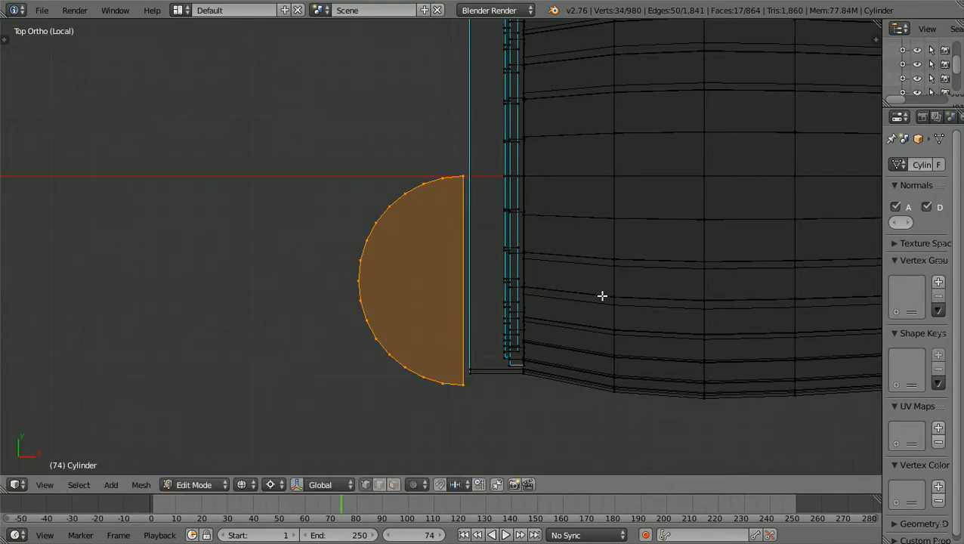
# Move the half-disc a little over 0.5 units further forward along global X, clear of the ledge, and try a slight scale-down.
pyautogui.press('g')
pyautogui.press('x')
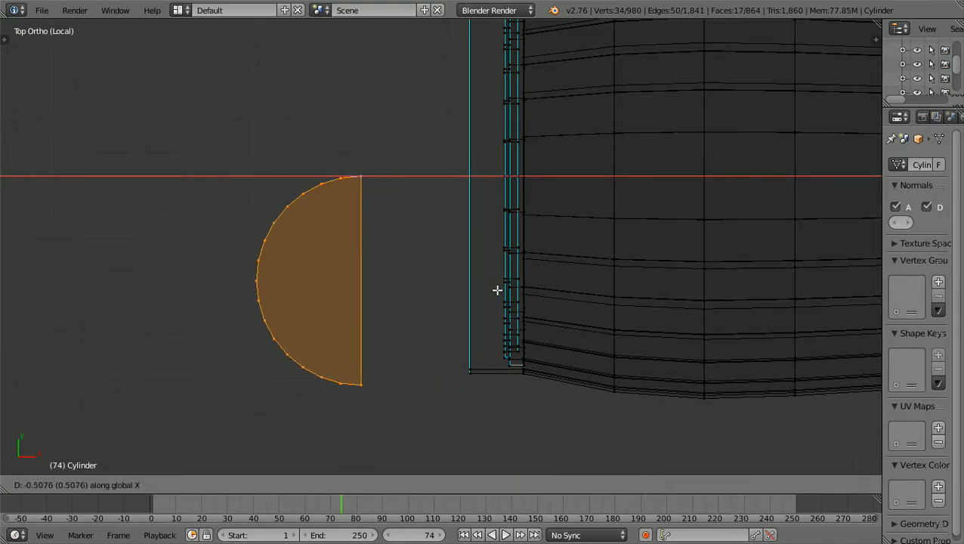
pyautogui.click(491, 289)
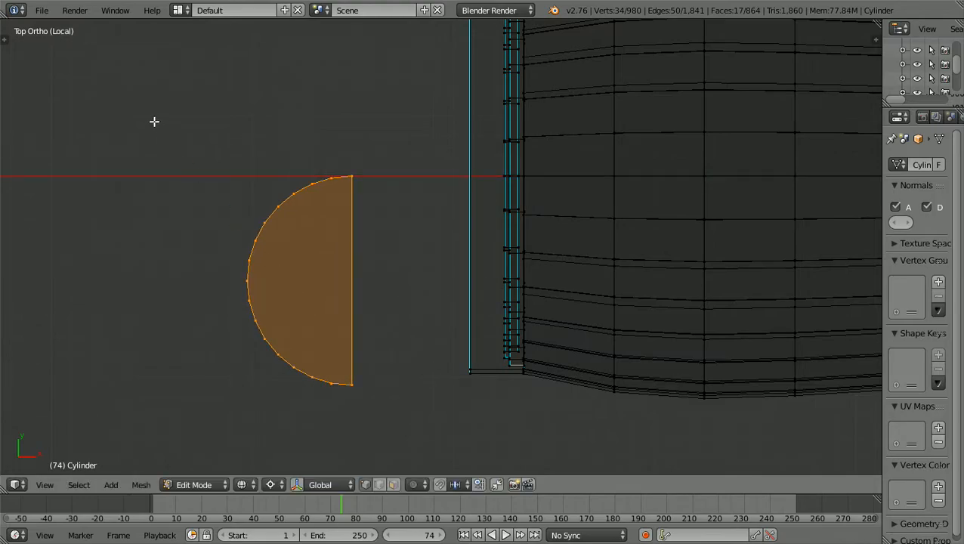
pyautogui.press('s')
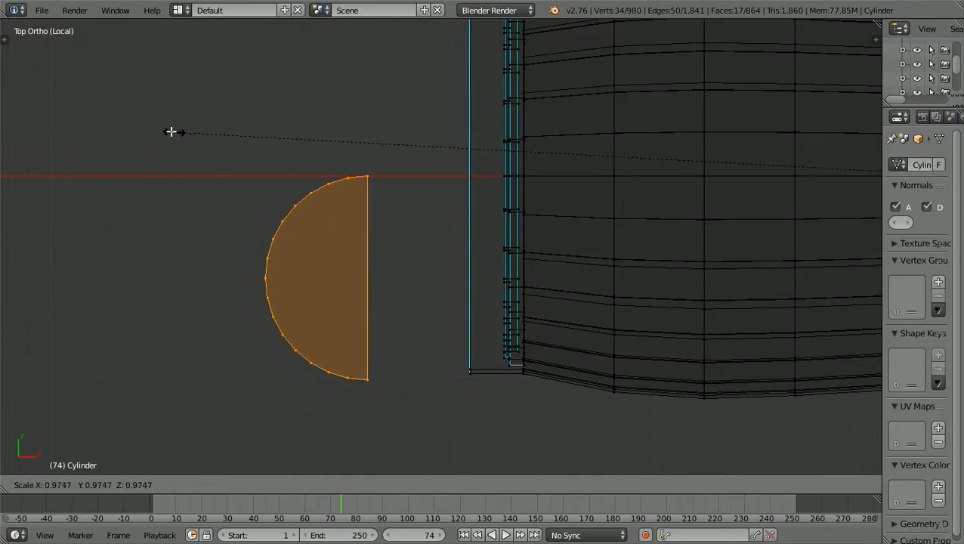
pyautogui.rightClick(164, 132)
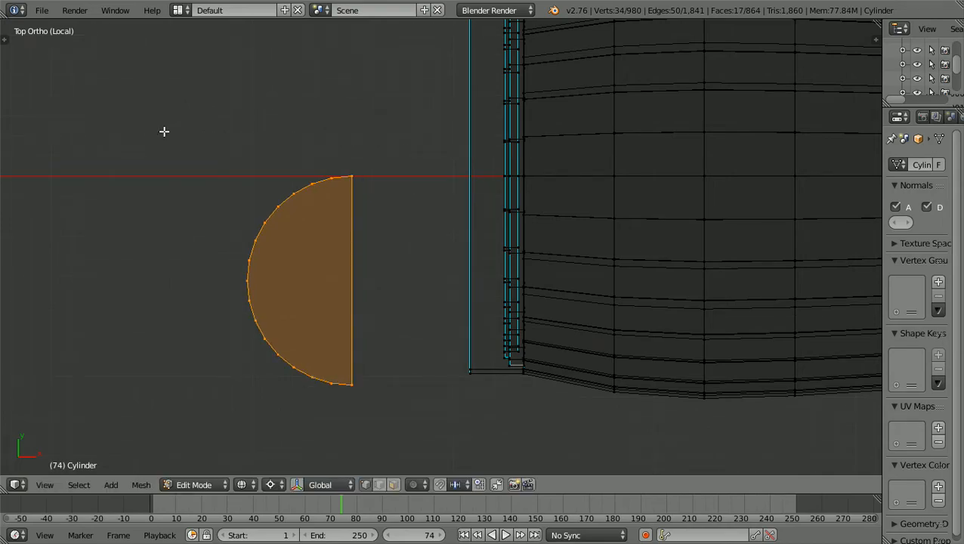
# Examine at high magnification how the half-disc's corner on its straight edge lines up with the X axis line.
pyautogui.keyDown('shift'); pyautogui.scroll(5, 368, 189); pyautogui.keyUp('shift')
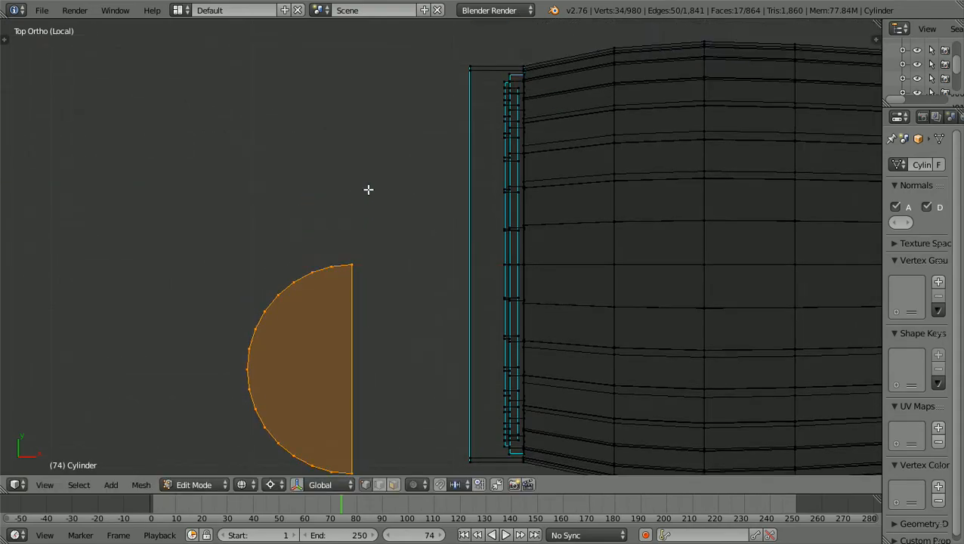
pyautogui.keyDown('ctrl'); pyautogui.scroll(-4, 368, 190); pyautogui.keyUp('ctrl')
pyautogui.keyDown('shift'); pyautogui.scroll(-3, 368, 190); pyautogui.keyUp('shift')
pyautogui.scroll(2, 368, 190)
pyautogui.scroll(6, 369, 190)
pyautogui.keyDown('shift'); pyautogui.scroll(2, 368, 190); pyautogui.keyUp('shift')
pyautogui.scroll(3, 368, 190)
pyautogui.scroll(3, 368, 190)
pyautogui.keyDown('shift'); pyautogui.scroll(3, 368, 189); pyautogui.keyUp('shift')
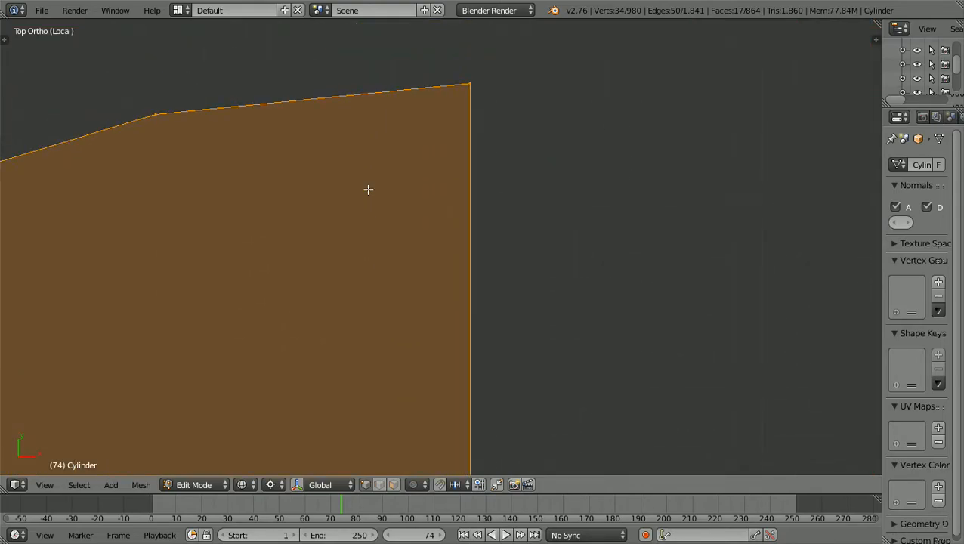
pyautogui.scroll(2, 368, 190)
pyautogui.scroll(1, 368, 190)
pyautogui.keyDown('shift'); pyautogui.scroll(4, 368, 190); pyautogui.keyUp('shift')
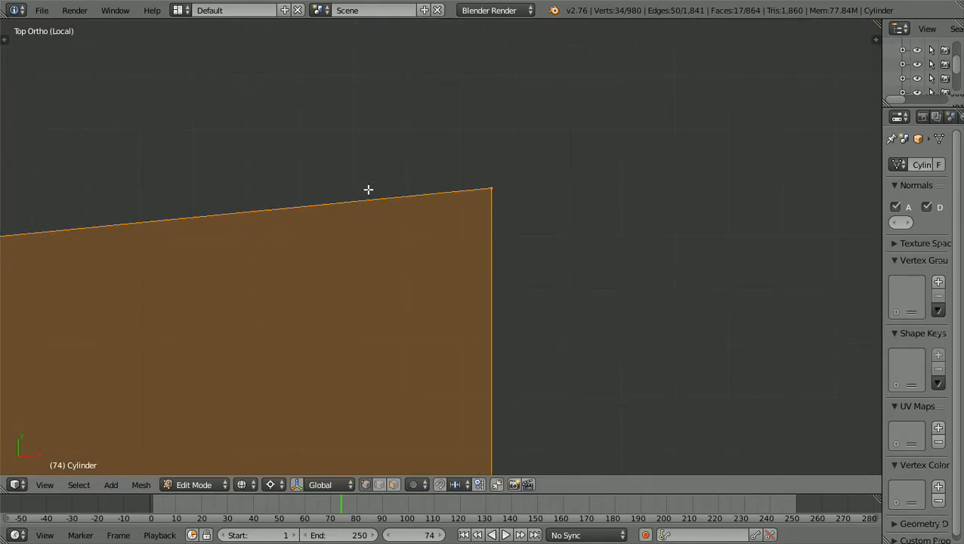
pyautogui.scroll(1, 368, 189)
pyautogui.keyDown('ctrl'); pyautogui.scroll(3, 368, 190); pyautogui.keyUp('ctrl')
pyautogui.scroll(3, 368, 190)
pyautogui.keyDown('shift'); pyautogui.scroll(2, 368, 190); pyautogui.keyUp('shift')
pyautogui.scroll(4, 368, 189)
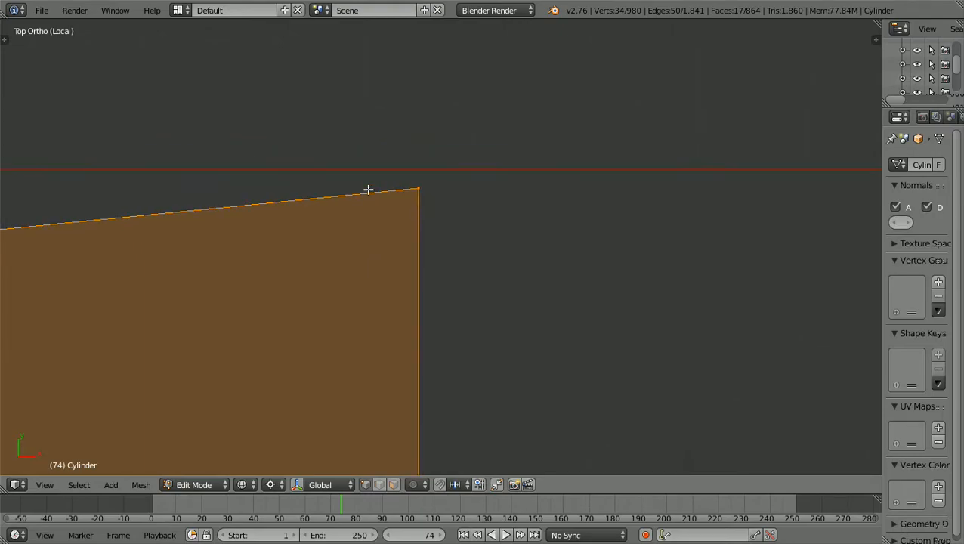
pyautogui.keyDown('shift'); pyautogui.scroll(1, 368, 190); pyautogui.keyUp('shift')
pyautogui.keyDown('shift'); pyautogui.scroll(1, 368, 189); pyautogui.keyUp('shift')
pyautogui.scroll(3, 368, 190)
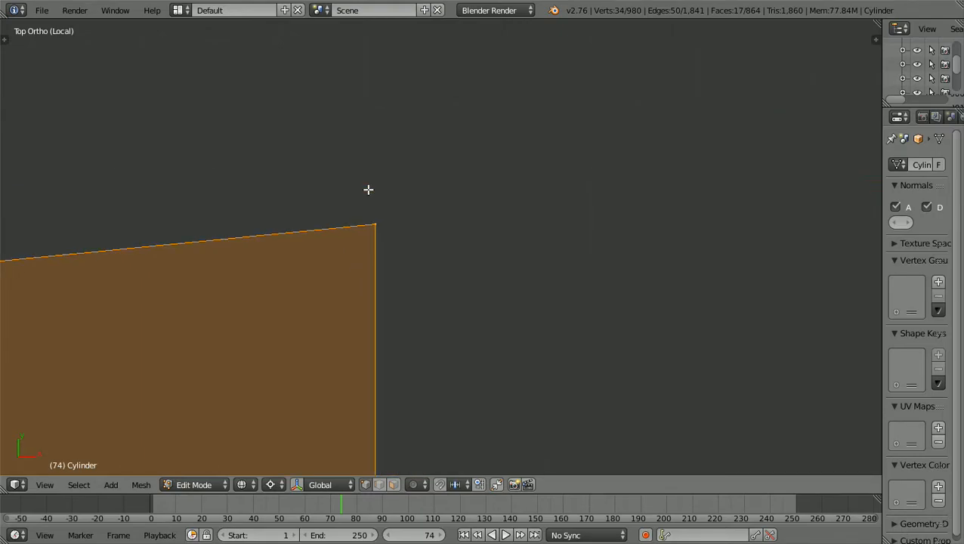
# Nudge the half-disc slightly up along global Y so the corner of its straight edge meets the X axis line.
pyautogui.keyDown('ctrl'); pyautogui.scroll(3, 570, 268); pyautogui.keyUp('ctrl')
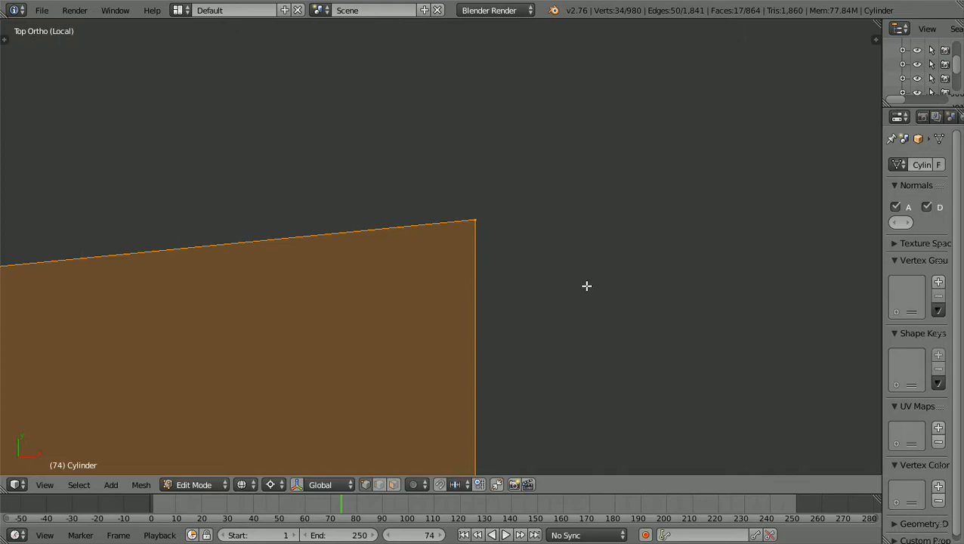
pyautogui.press('g')
pyautogui.press('y')
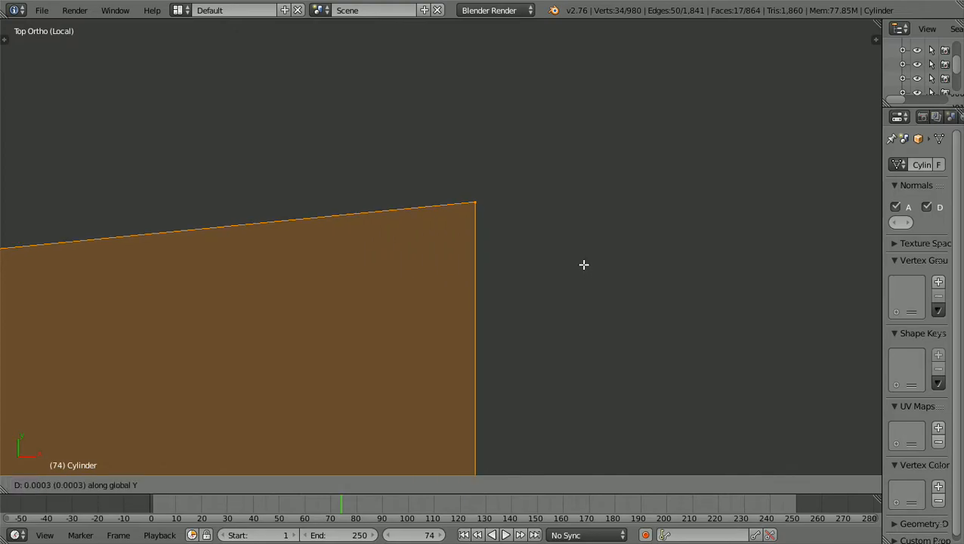
pyautogui.click(583, 218)
pyautogui.scroll(3, 583, 218)
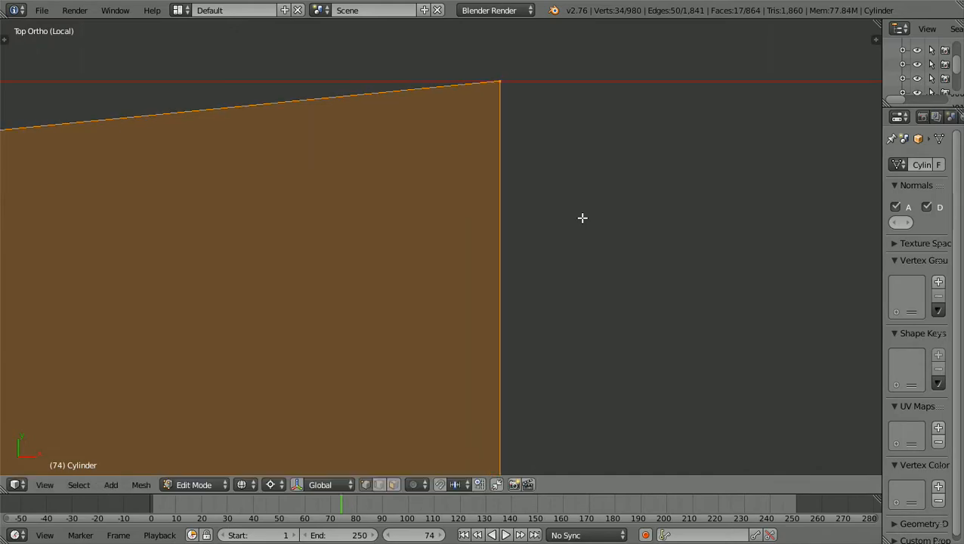
# Examine at high magnification whether the half-disc's corner sits exactly on the X axis line.
pyautogui.scroll(3, 583, 217)
pyautogui.keyDown('shift'); pyautogui.scroll(10, 583, 217); pyautogui.keyUp('shift')
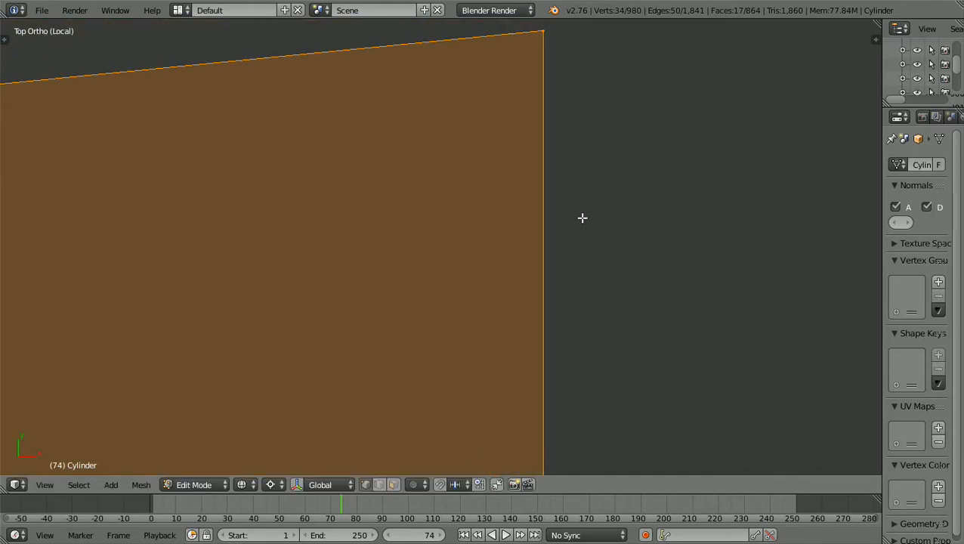
pyautogui.keyDown('ctrl'); pyautogui.scroll(1, 582, 218); pyautogui.keyUp('ctrl')
pyautogui.keyDown('ctrl'); pyautogui.scroll(4, 582, 217); pyautogui.keyUp('ctrl')
pyautogui.keyDown('shift'); pyautogui.scroll(-9, 581, 218); pyautogui.keyUp('shift')
pyautogui.keyDown('shift'); pyautogui.scroll(10, 582, 218); pyautogui.keyUp('shift')
pyautogui.keyDown('shift'); pyautogui.scroll(4, 581, 218); pyautogui.keyUp('shift')
pyautogui.keyDown('ctrl'); pyautogui.scroll(4, 581, 218); pyautogui.keyUp('ctrl')
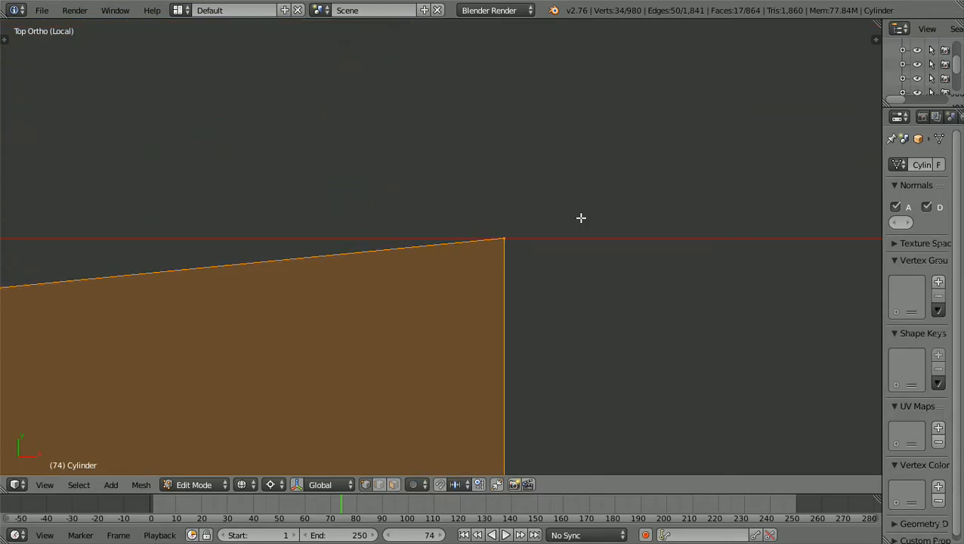
pyautogui.scroll(-4, 581, 218)
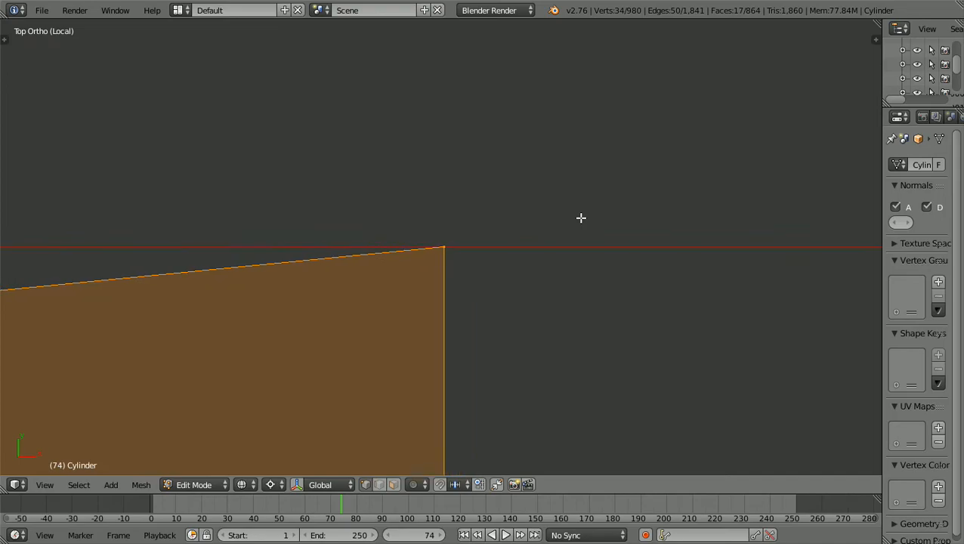
# Scale the half-disc about the 3D cursor to about 0.94, matching its width to half of the hull's front ledge.
pyautogui.scroll(-6, 581, 218)
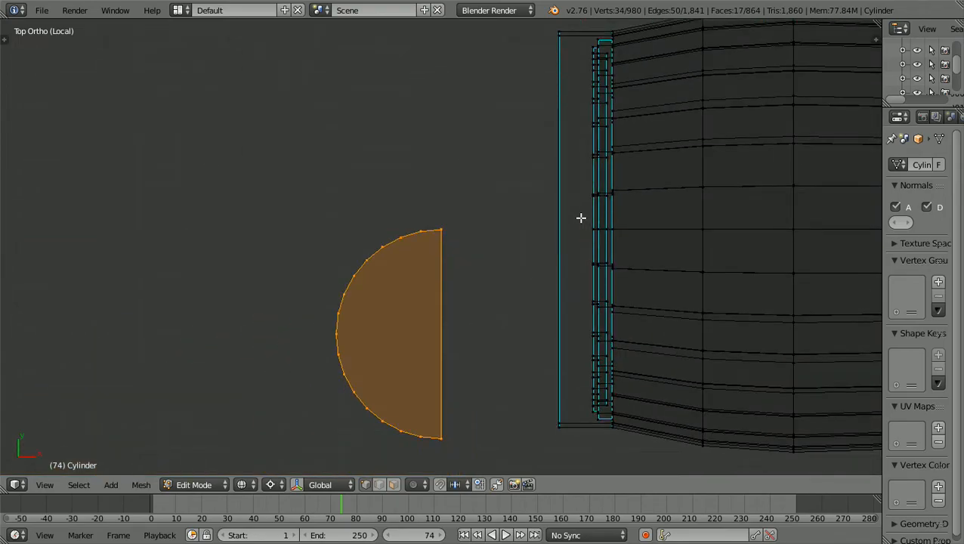
pyautogui.keyDown('shift'); pyautogui.scroll(-3, 580, 217); pyautogui.keyUp('shift')
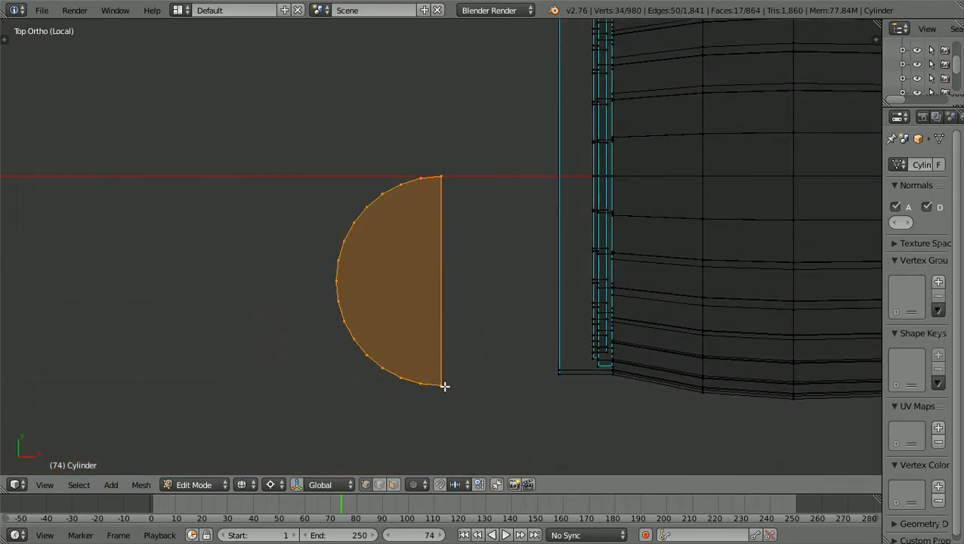
pyautogui.keyDown('shift'); pyautogui.scroll(-3, 445, 385); pyautogui.keyUp('shift')
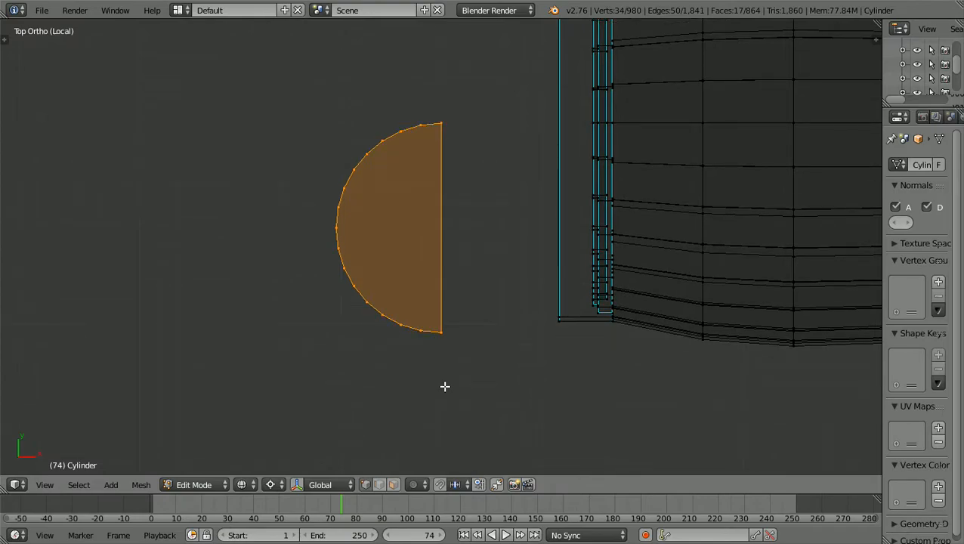
pyautogui.keyDown('shift'); pyautogui.scroll(2, 444, 387); pyautogui.keyUp('shift')
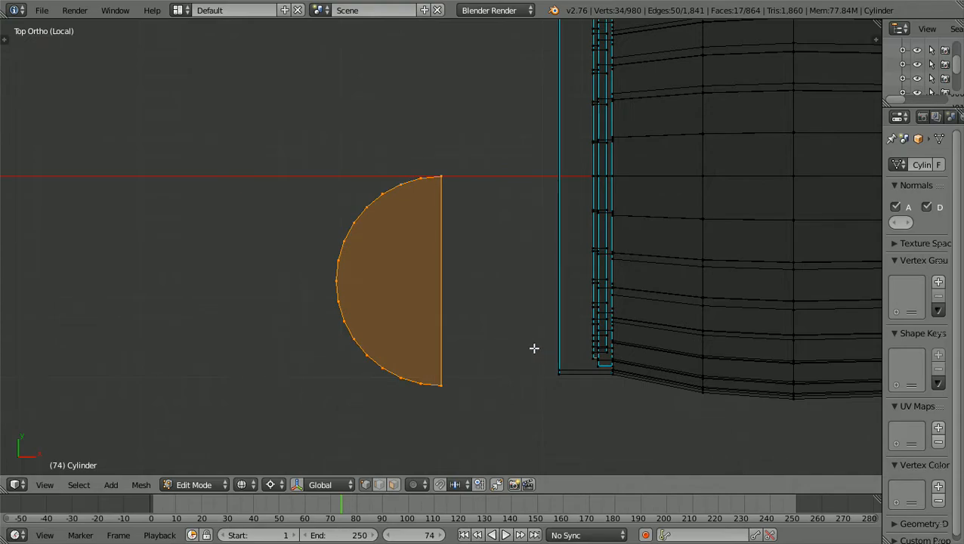
pyautogui.scroll(-3, 534, 349)
pyautogui.scroll(2, 534, 349)
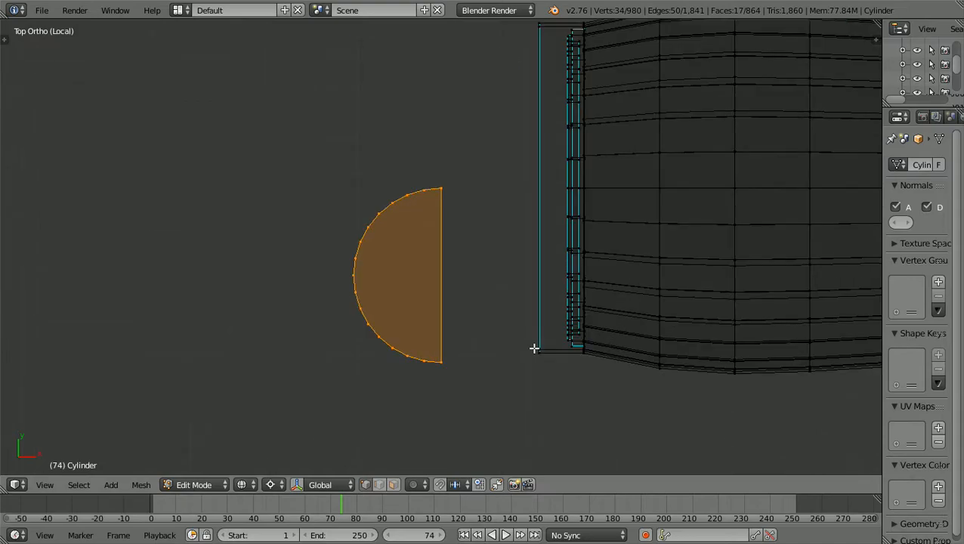
pyautogui.scroll(1, 535, 348)
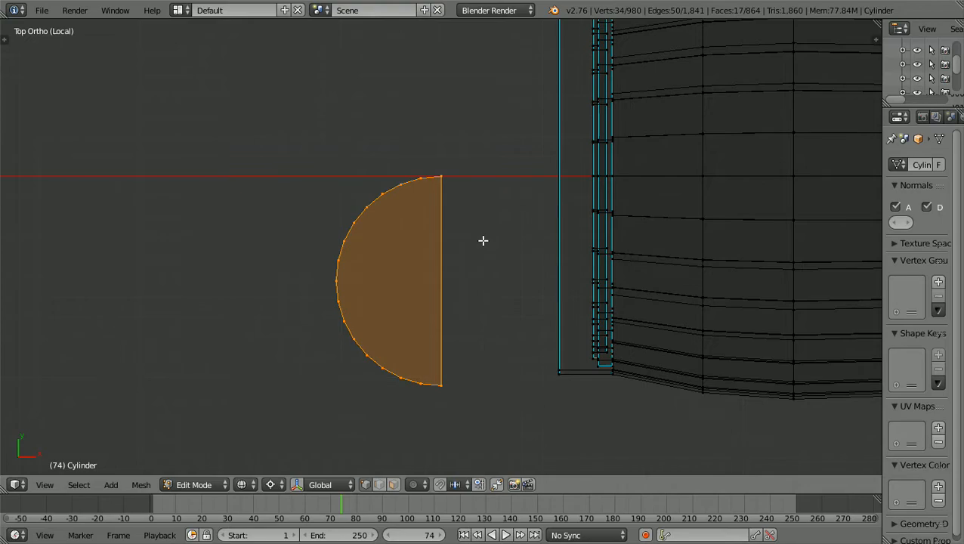
pyautogui.scroll(-2, 483, 240)
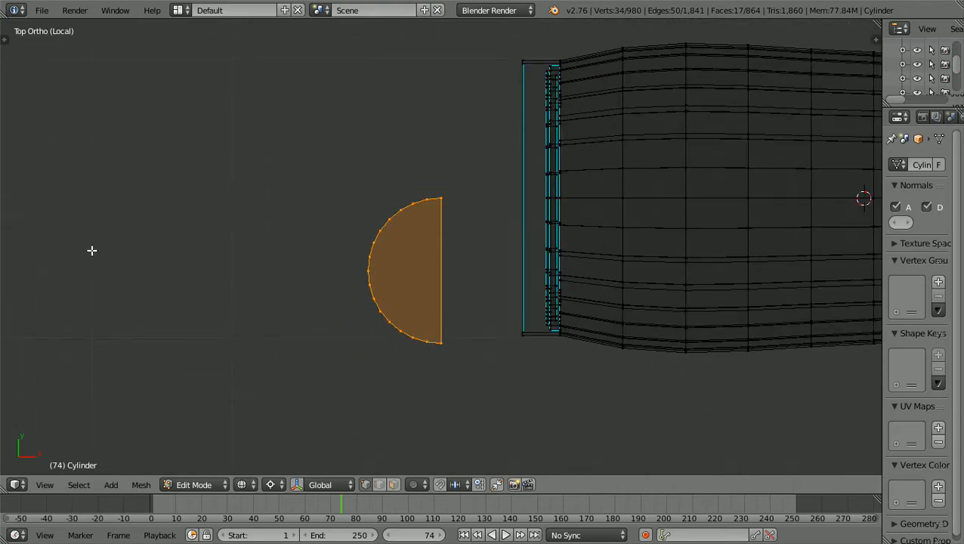
pyautogui.press('s')
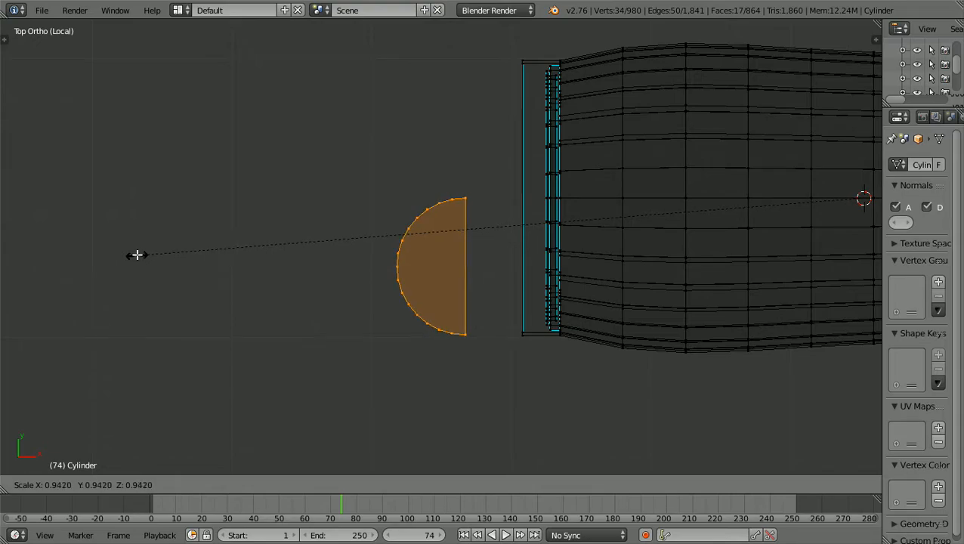
pyautogui.click(136, 254)
# Leave local view and show the hull and half-disc from the top over the reference blueprint.
pyautogui.scroll(-6, 137, 255)
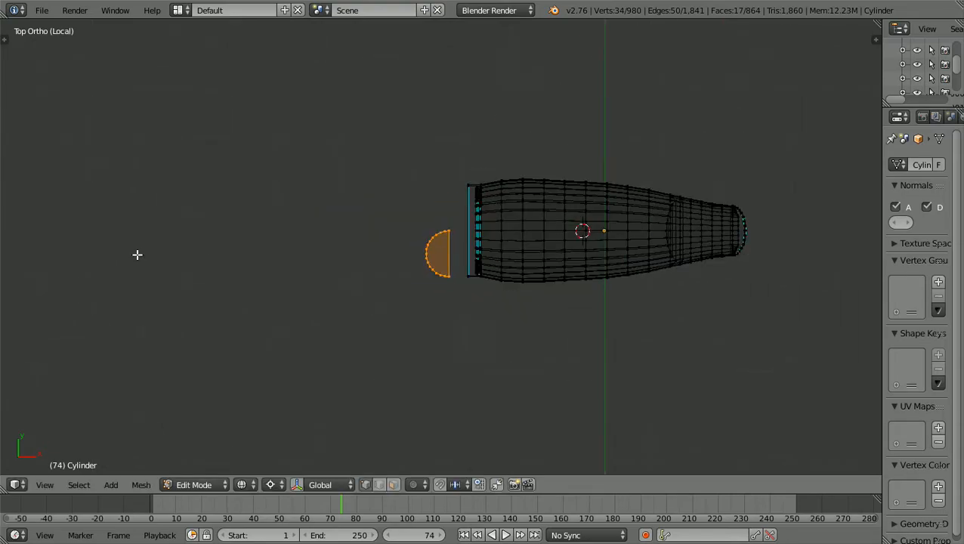
pyautogui.scroll(-1, 136, 255)
pyautogui.scroll(1, 136, 254)
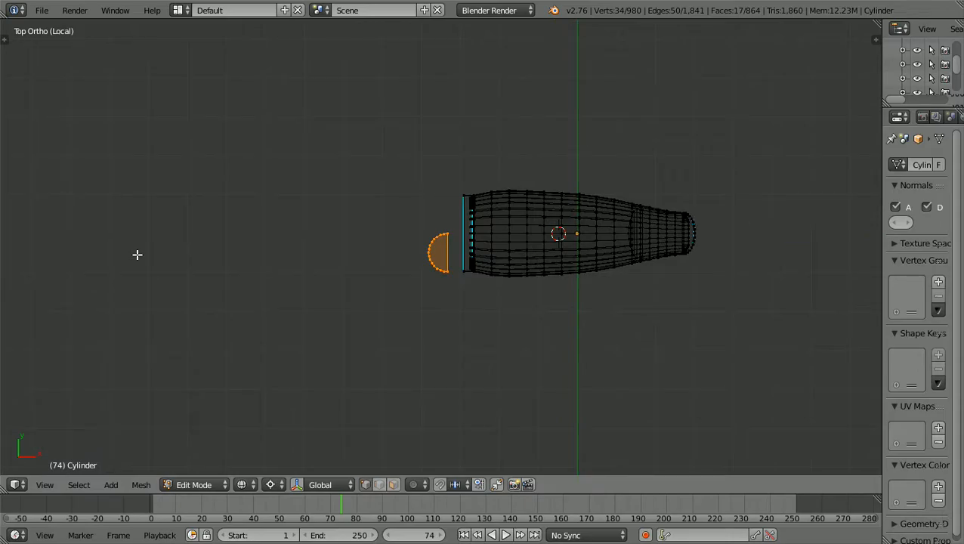
pyautogui.press('KP_Divide')
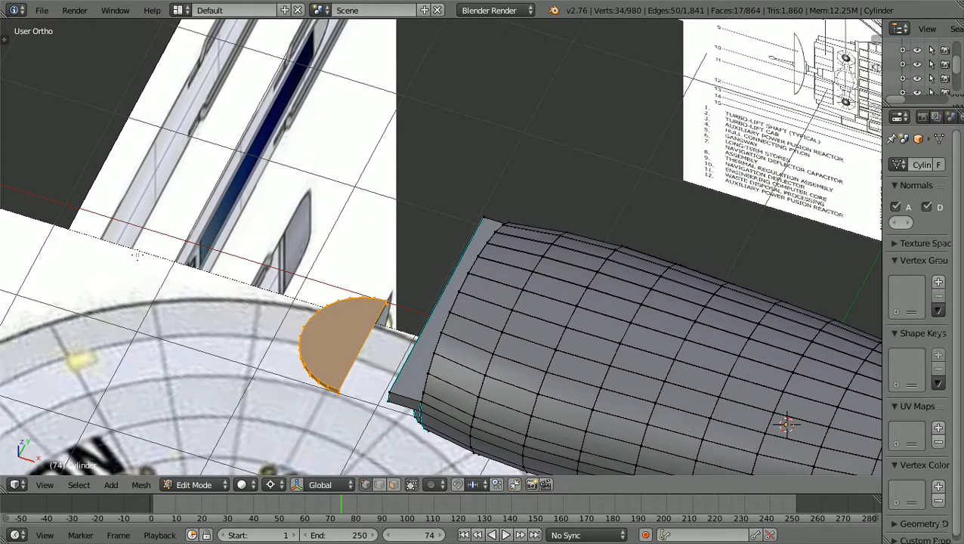
pyautogui.scroll(-2, 137, 254)
pyautogui.press('KP_7')
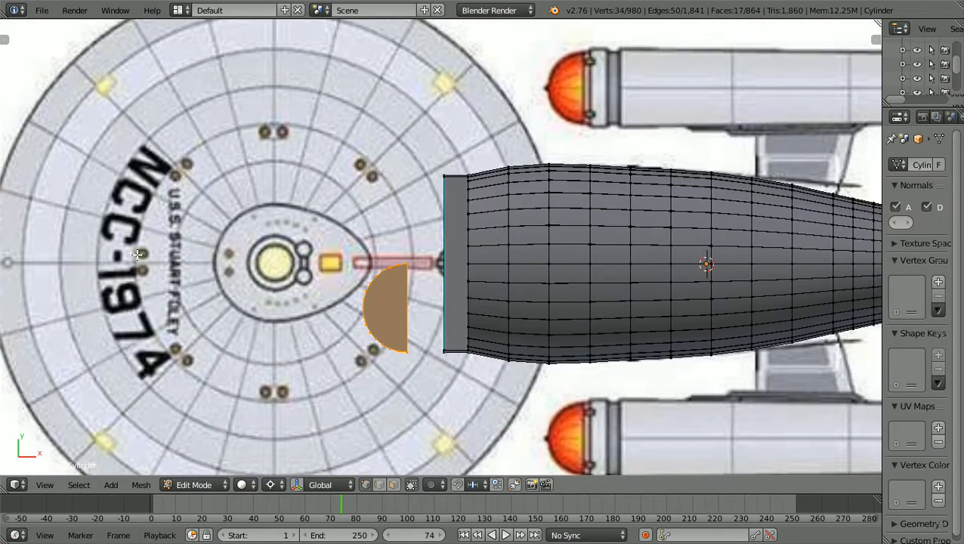
# Examine the blueprint's front elevation and deck plan for the two rounded domes at the front of the secondary hull.
pyautogui.scroll(-4, 137, 254)
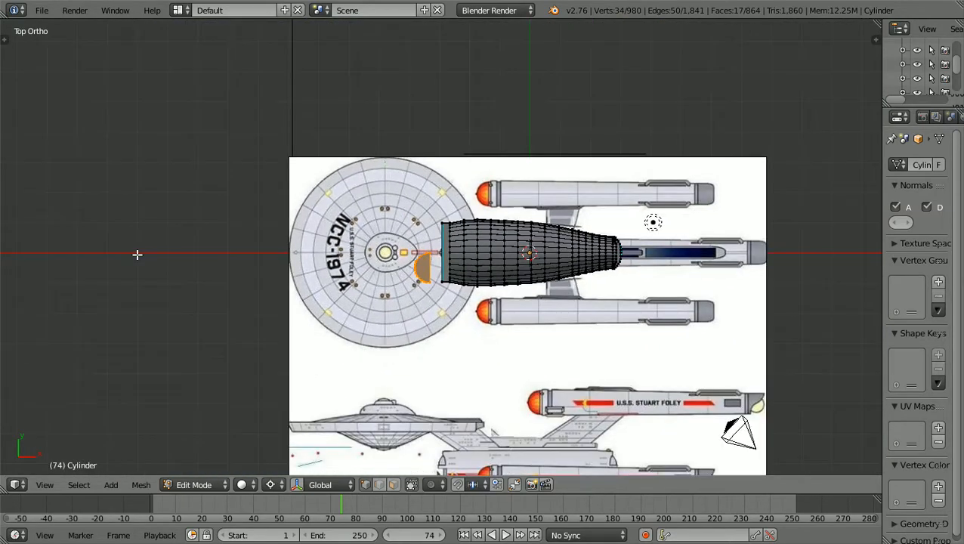
pyautogui.keyDown('shift'); pyautogui.scroll(-8, 137, 255); pyautogui.keyUp('shift')
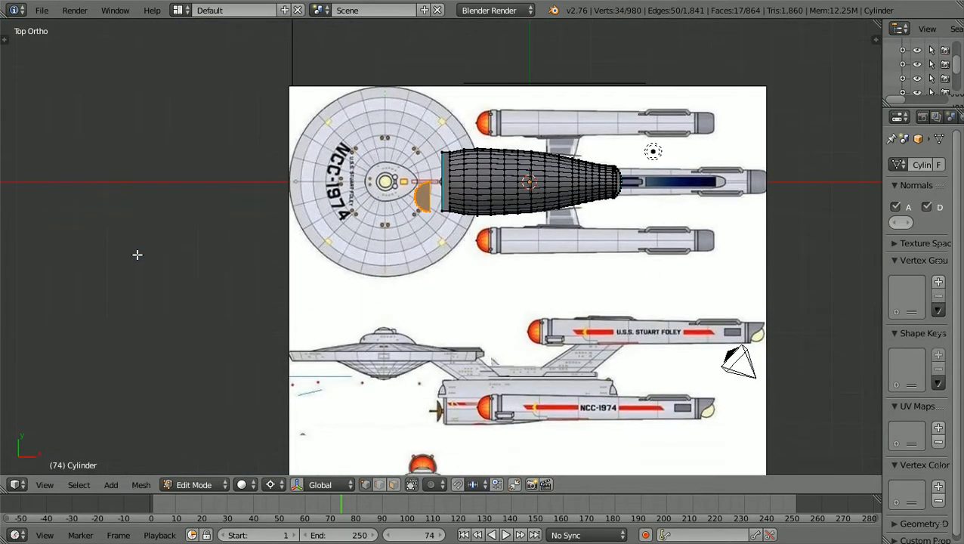
pyautogui.keyDown('shift'); pyautogui.scroll(-3, 137, 255); pyautogui.keyUp('shift')
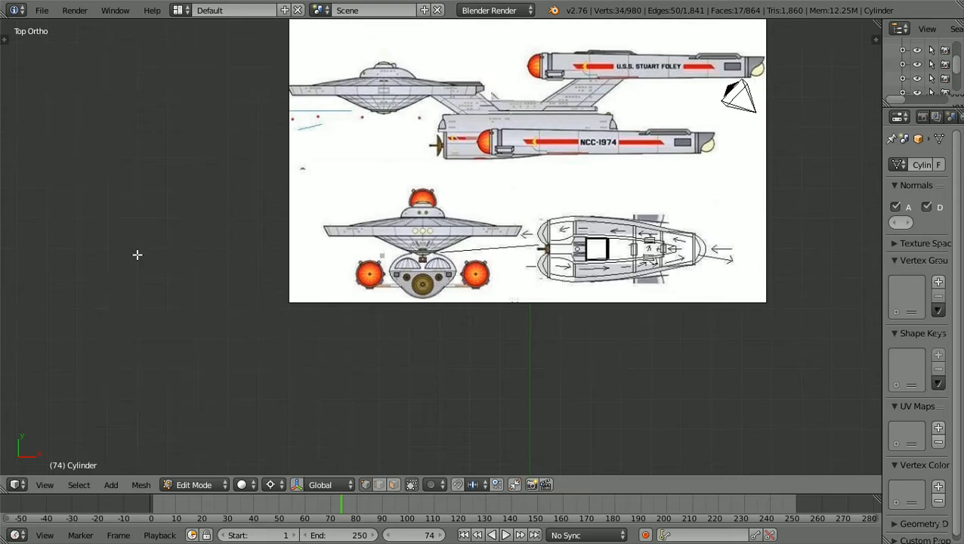
pyautogui.scroll(6, 137, 255)
pyautogui.scroll(1, 137, 255)
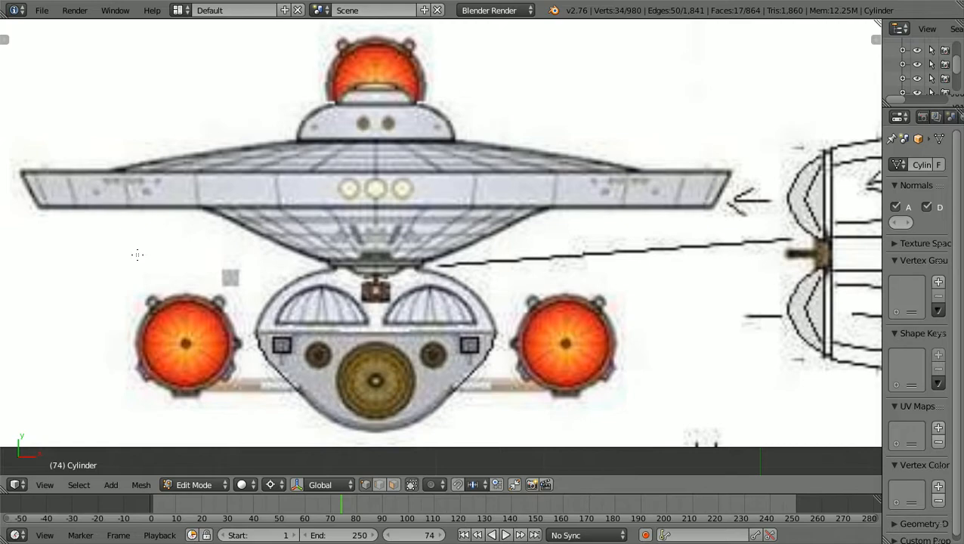
pyautogui.keyDown('ctrl'); pyautogui.hscroll(8, 137, 255); pyautogui.keyUp('ctrl')
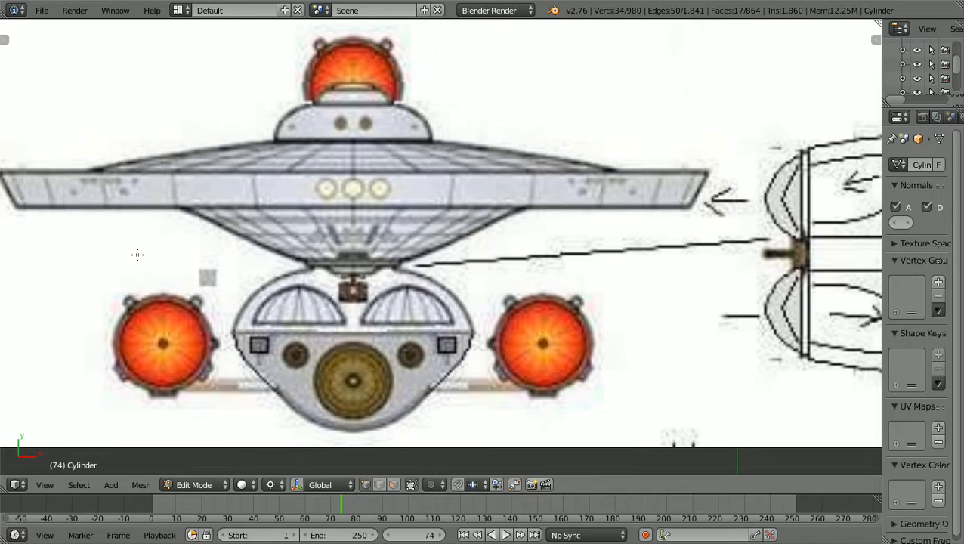
pyautogui.keyDown('ctrl'); pyautogui.hscroll(3, 137, 255); pyautogui.keyUp('ctrl')
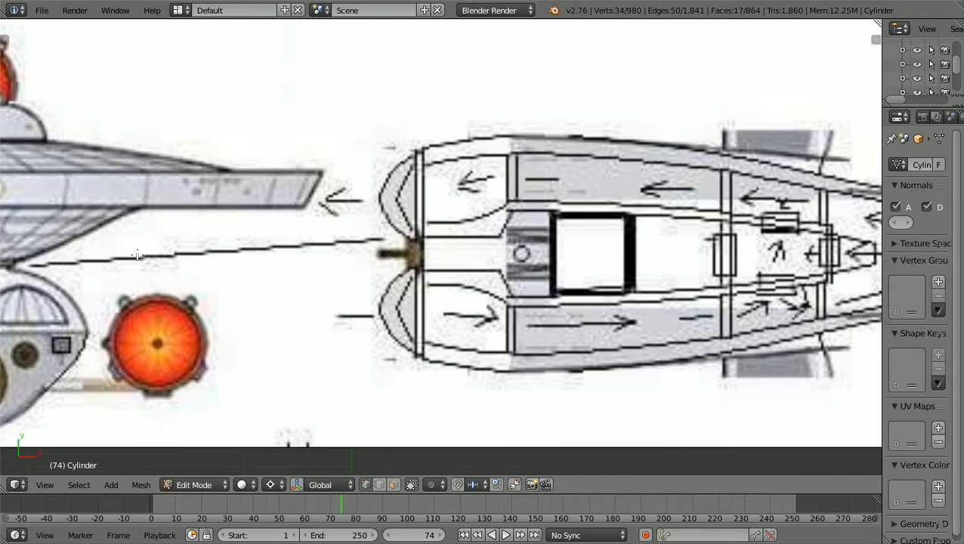
pyautogui.keyDown('ctrl'); pyautogui.scroll(-10, 137, 254); pyautogui.keyUp('ctrl')
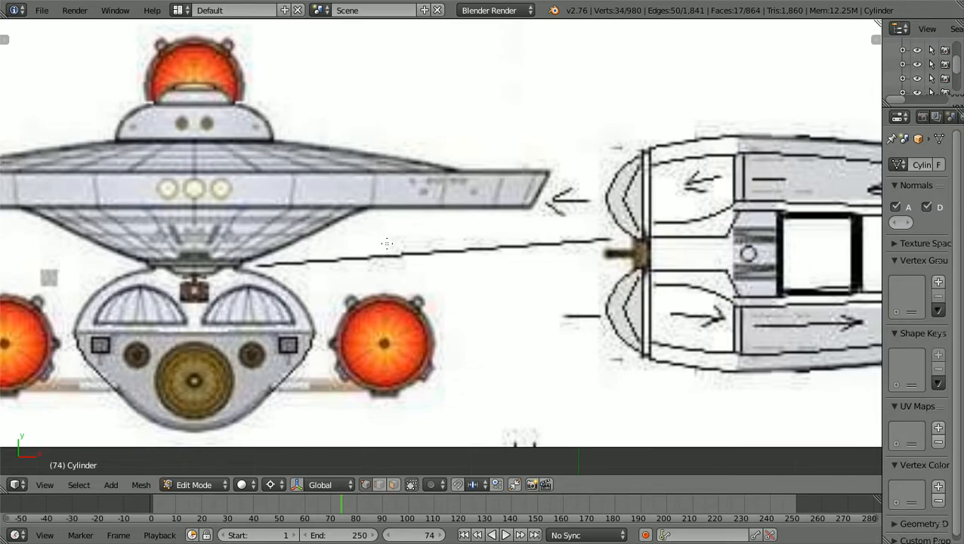
pyautogui.keyDown('ctrl'); pyautogui.scroll(-6, 387, 243); pyautogui.keyUp('ctrl')
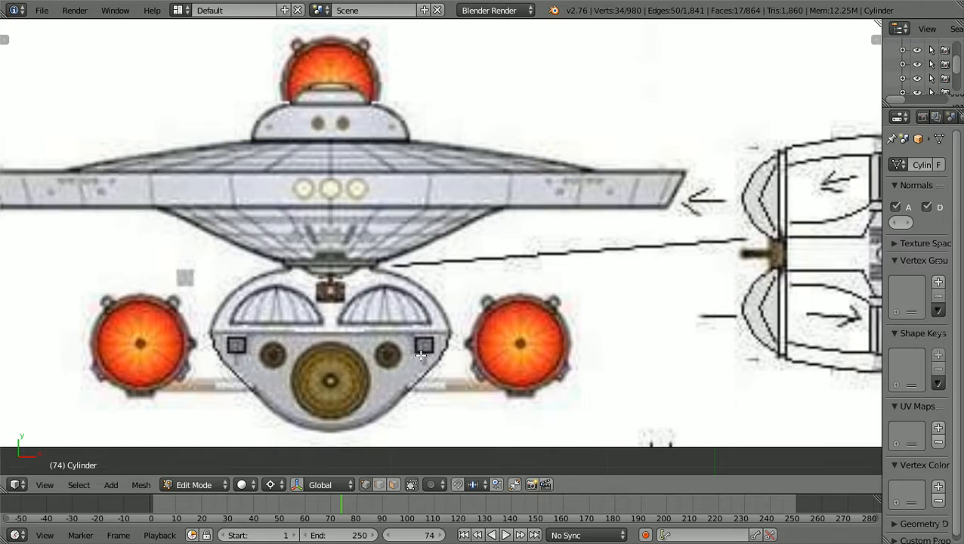
# Compare the secondary hull's front domes in the front elevation with the side view and deck plan on the blueprint.
pyautogui.scroll(-2, 421, 355)
pyautogui.scroll(1, 421, 355)
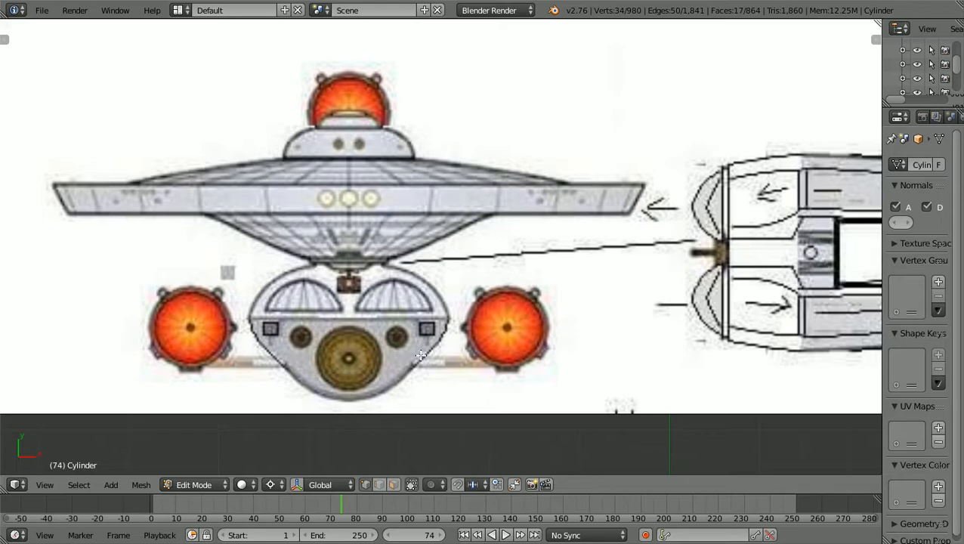
pyautogui.scroll(-1, 421, 355)
pyautogui.scroll(1, 421, 355)
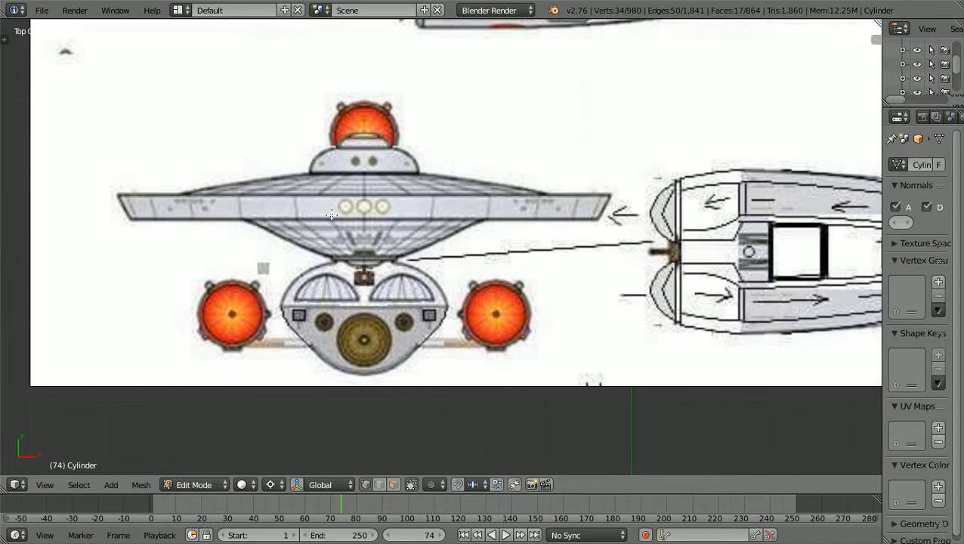
pyautogui.scroll(-2, 387, 253)
pyautogui.scroll(-1, 394, 266)
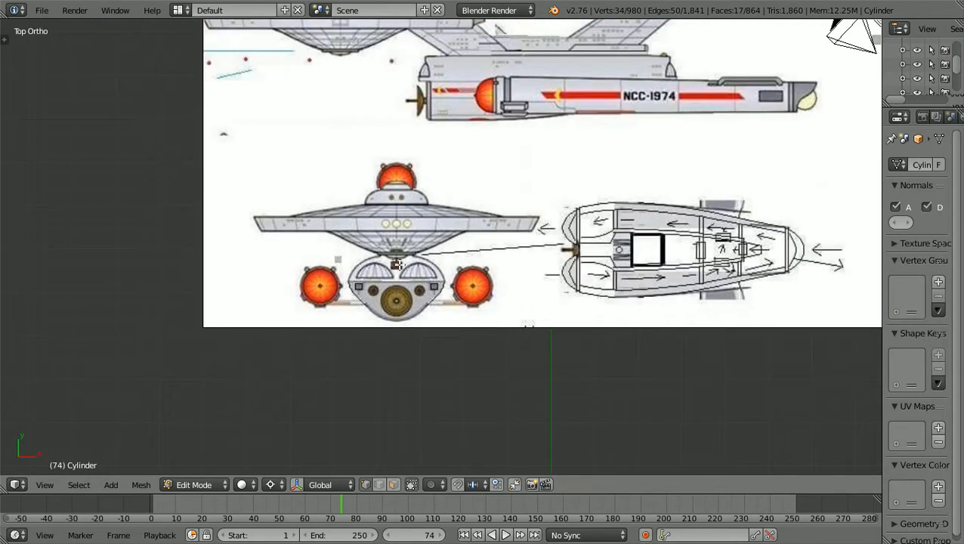
pyautogui.scroll(-1, 393, 269)
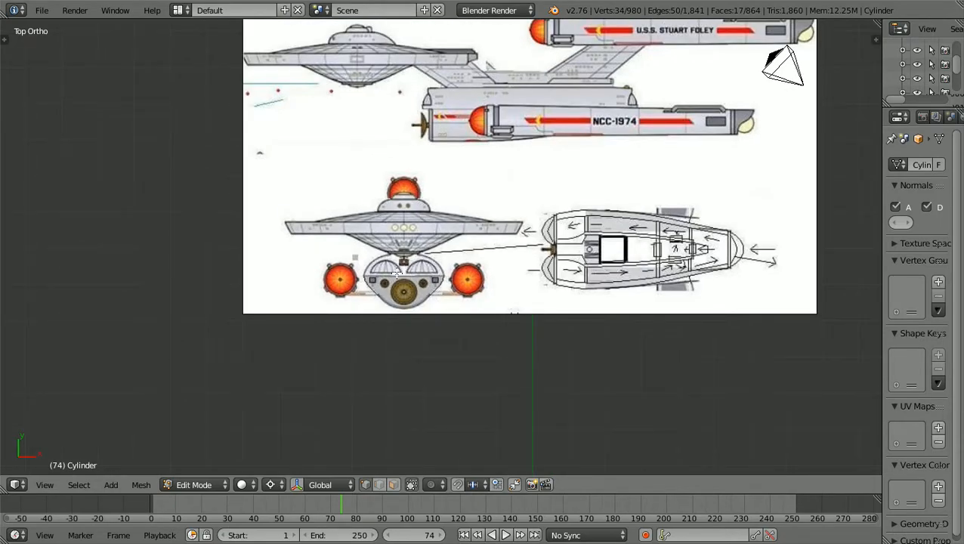
pyautogui.scroll(1, 396, 271)
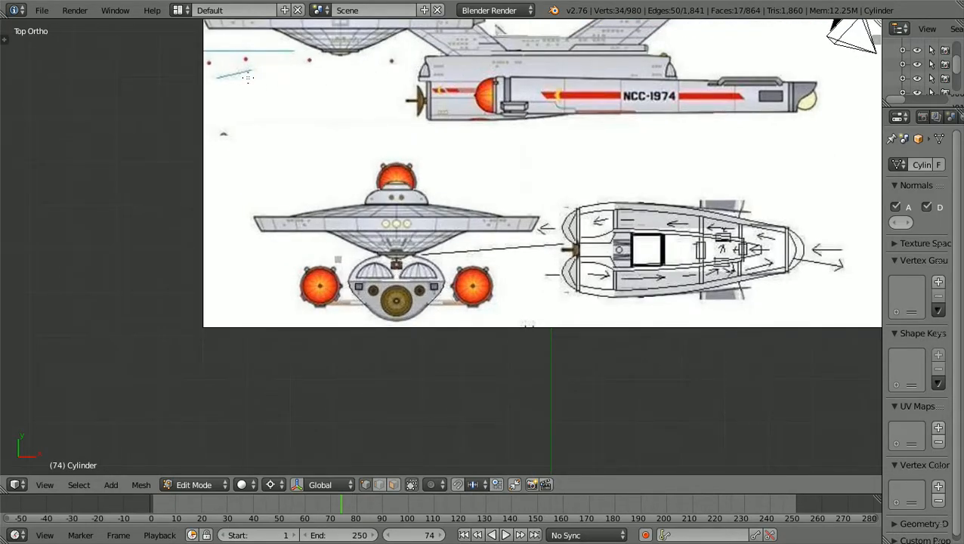
pyautogui.scroll(-1, 274, 112)
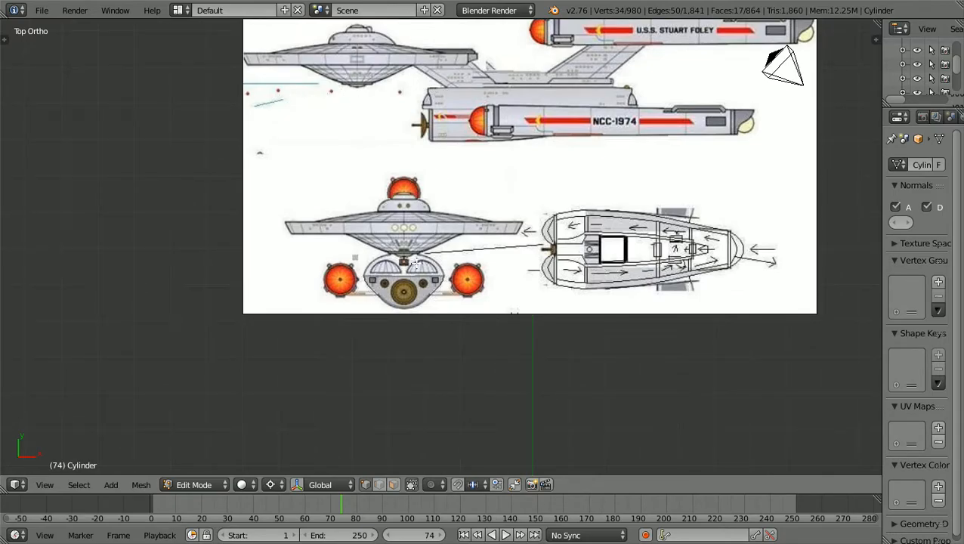
pyautogui.scroll(5, 416, 264)
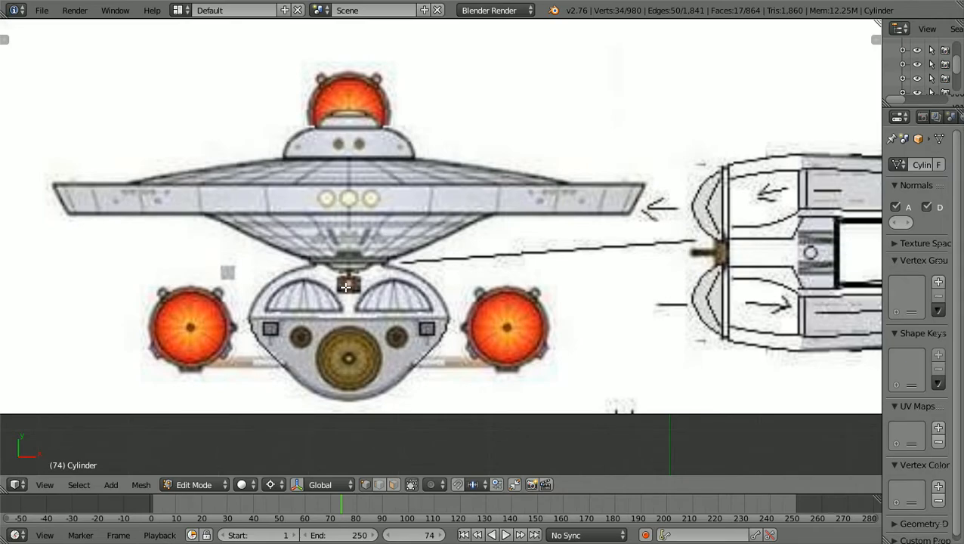
pyautogui.scroll(-4, 346, 287)
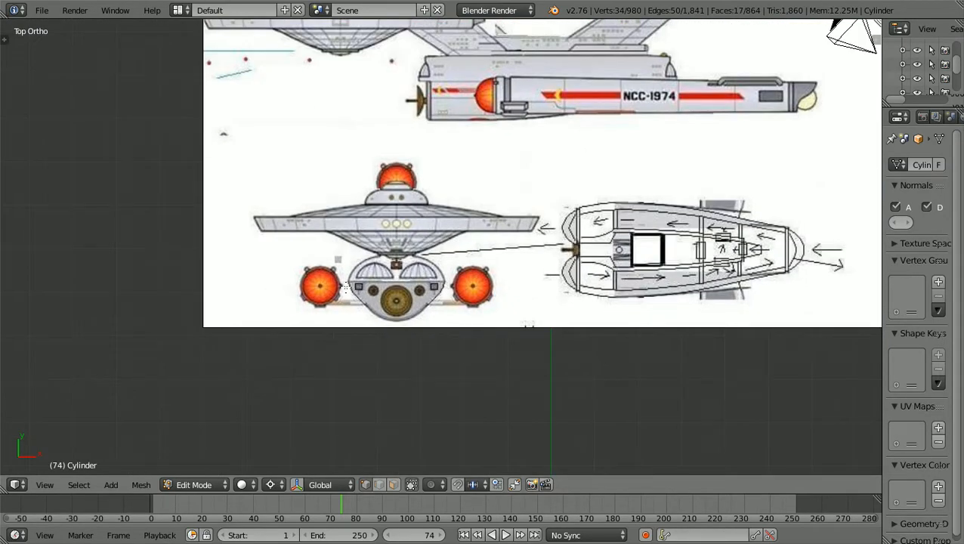
pyautogui.keyDown('ctrl'); pyautogui.scroll(2, 346, 287); pyautogui.keyUp('ctrl')
pyautogui.keyDown('shift'); pyautogui.scroll(5, 545, 278); pyautogui.keyUp('shift')
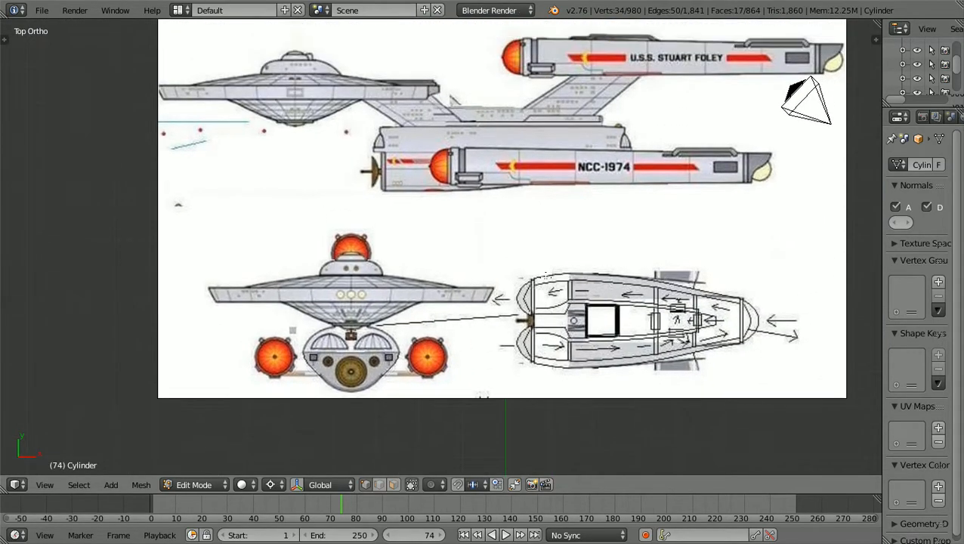
# Examine how the secondary hull's front domes meet the ledge in the blueprint's front elevation and side view.
pyautogui.scroll(2, 545, 277)
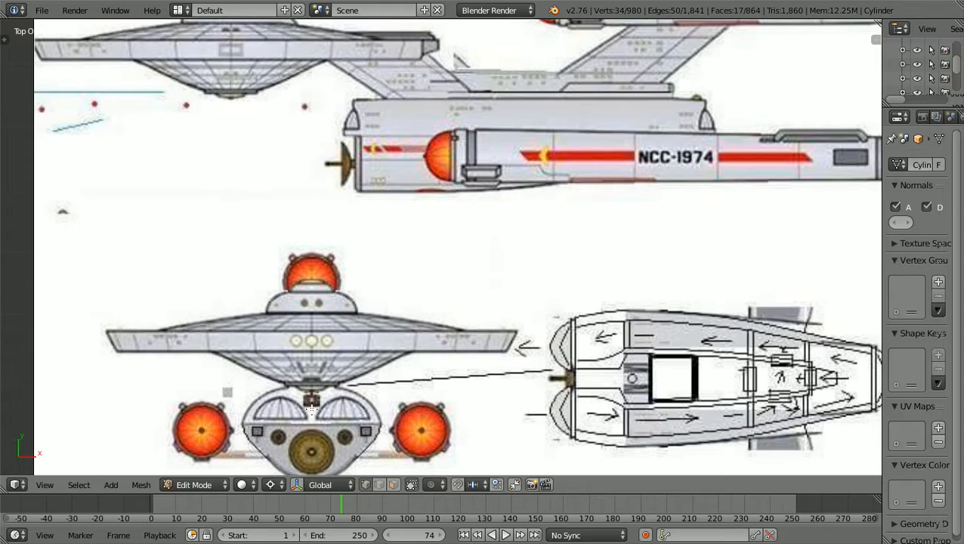
pyautogui.scroll(-2, 306, 406)
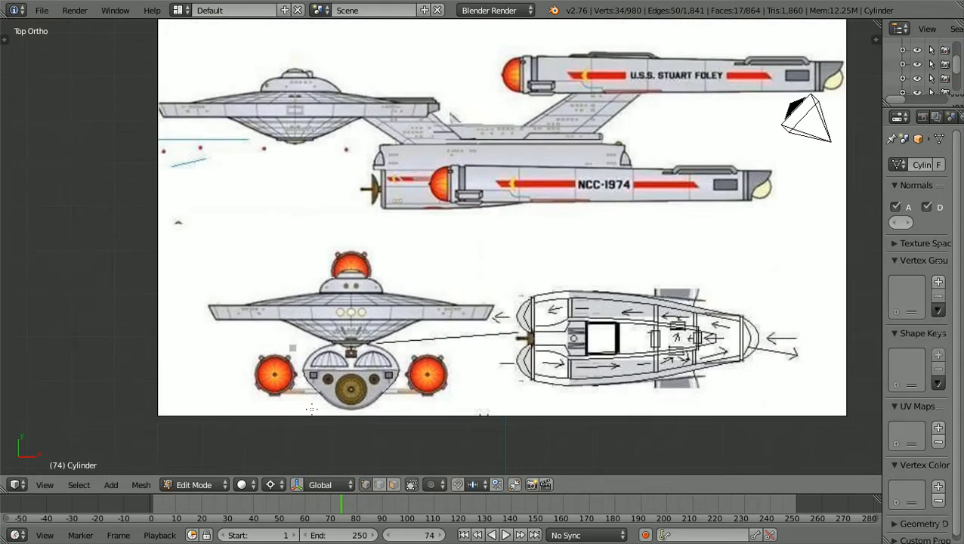
pyautogui.scroll(1, 312, 409)
pyautogui.keyDown('ctrl'); pyautogui.scroll(-4, 548, 375); pyautogui.keyUp('ctrl')
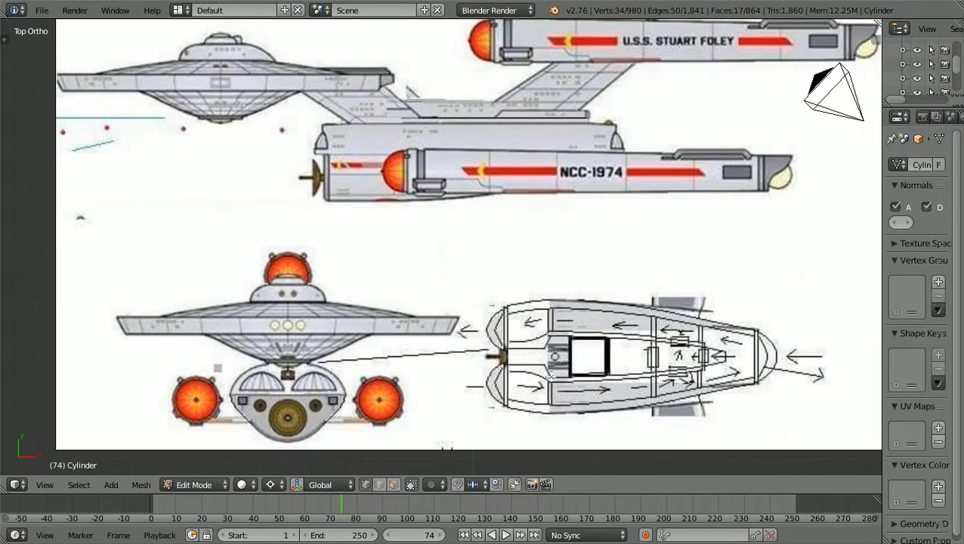
pyautogui.scroll(1, 465, 359)
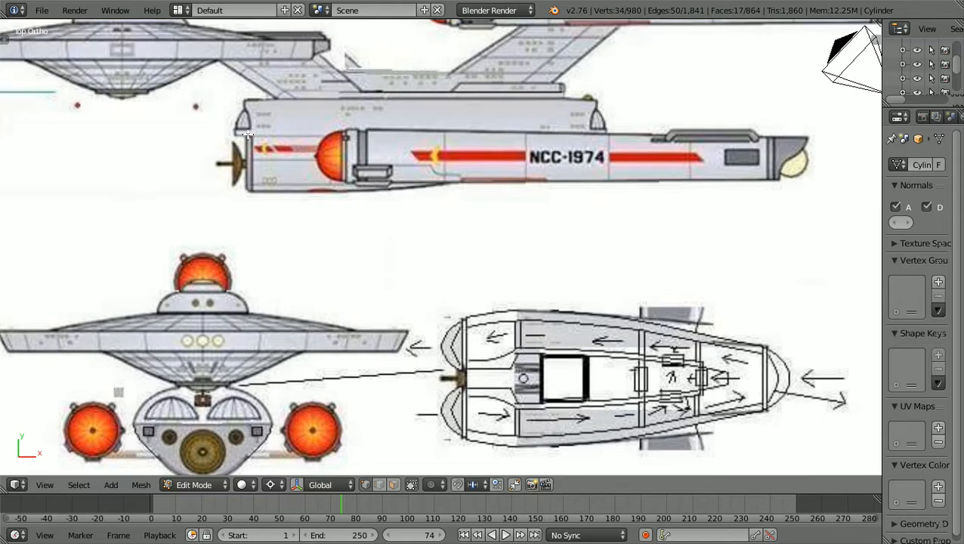
pyautogui.scroll(-2, 328, 221)
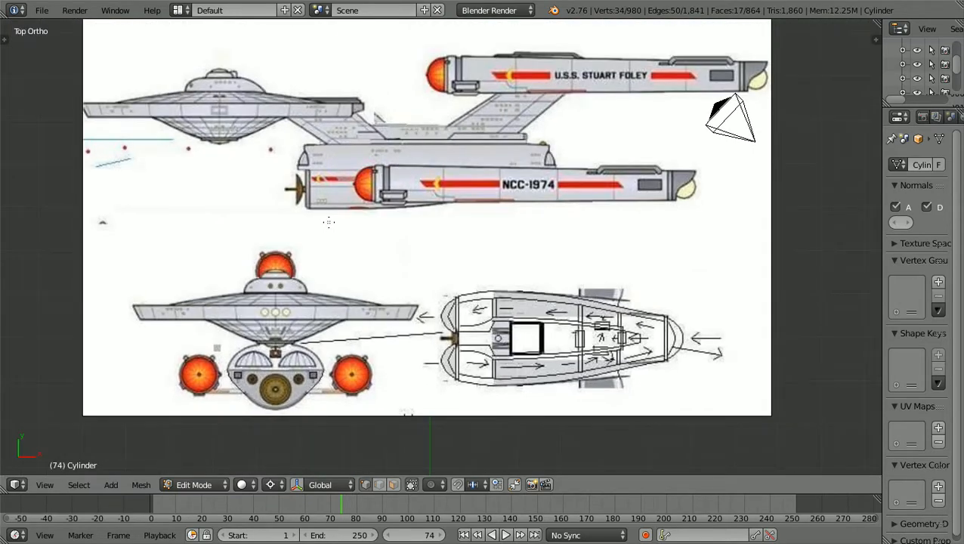
# Scale the half-disc about the 3D cursor to about 0.90, bringing its flat side close to the hull's front ledge.
pyautogui.keyDown('shift'); pyautogui.scroll(10, 329, 222); pyautogui.keyUp('shift')
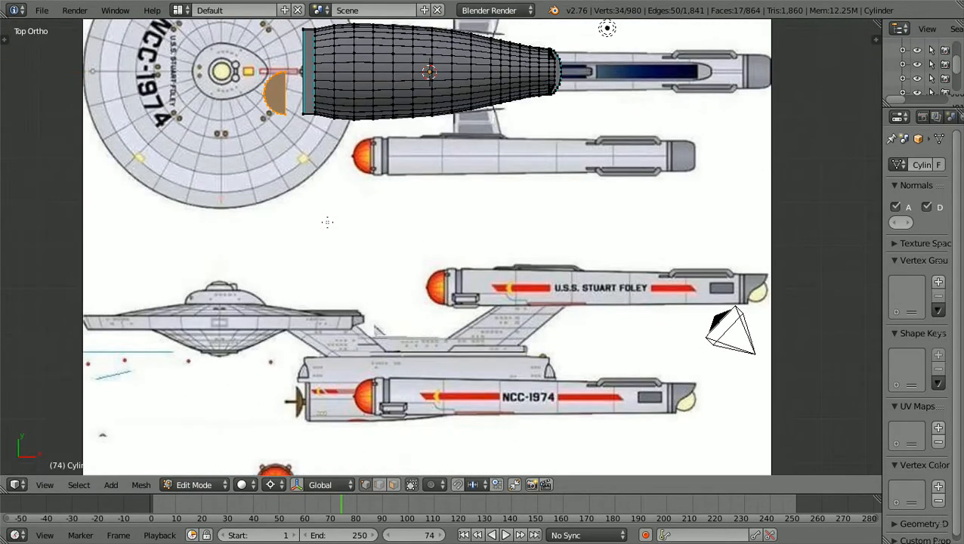
pyautogui.keyDown('ctrl'); pyautogui.scroll(4, 327, 221); pyautogui.keyUp('ctrl')
pyautogui.scroll(2, 327, 221)
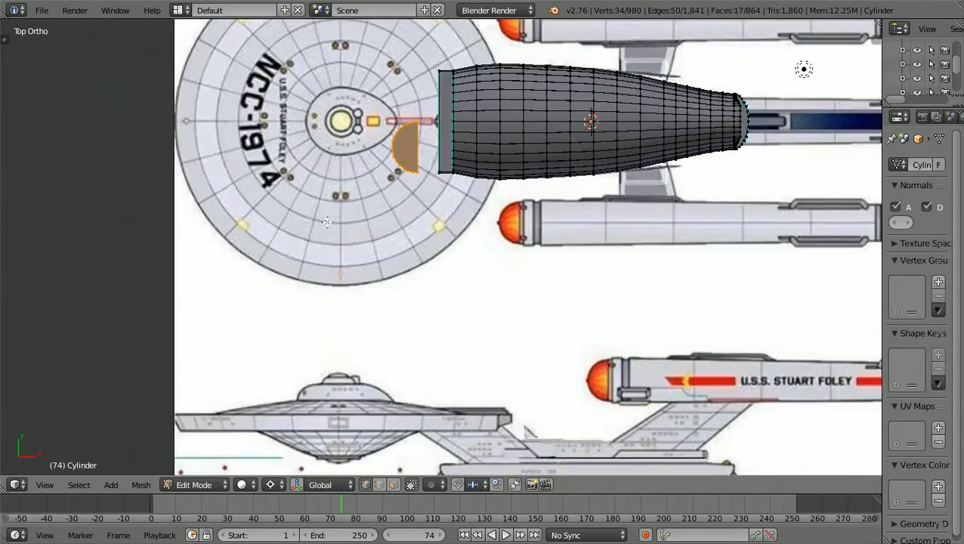
pyautogui.keyDown('shift'); pyautogui.scroll(5, 326, 221); pyautogui.keyUp('shift')
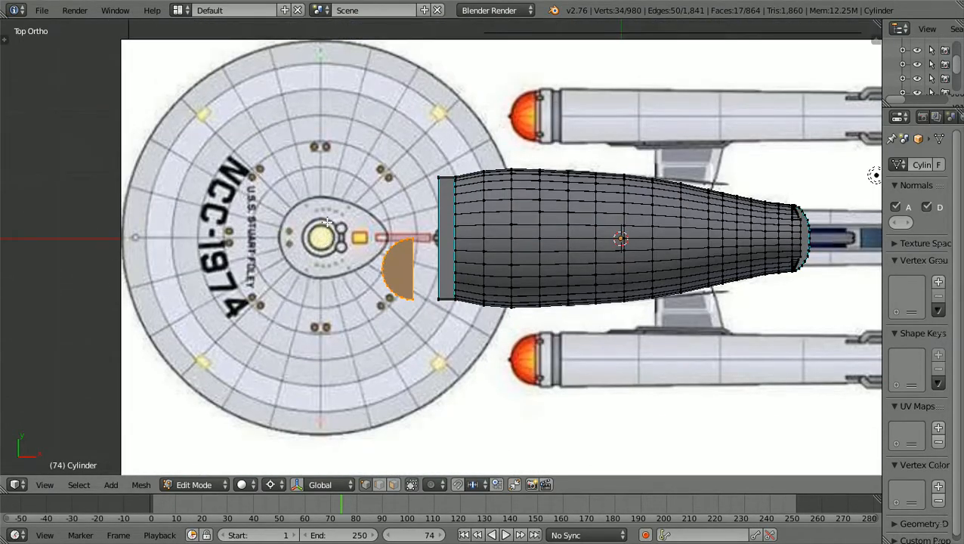
pyautogui.scroll(4, 326, 222)
pyautogui.scroll(1, 291, 246)
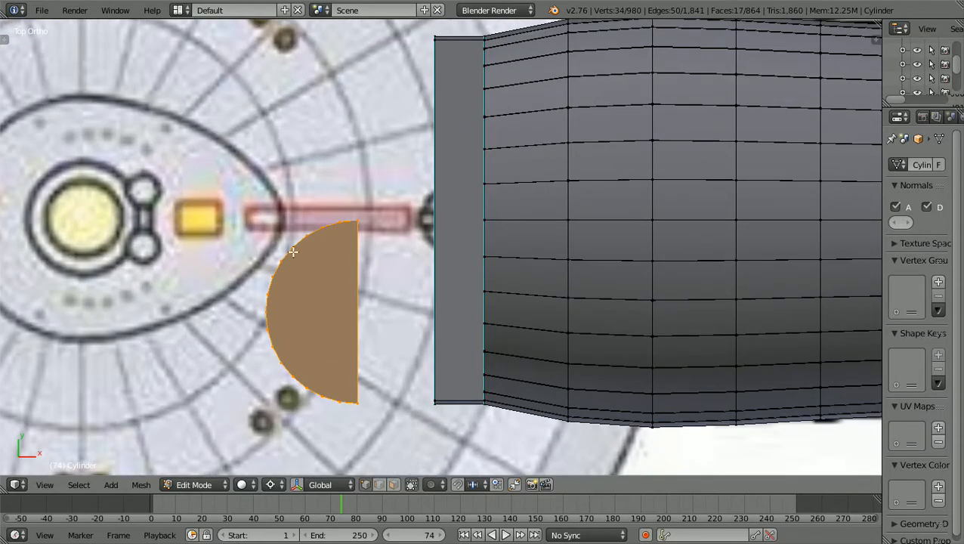
pyautogui.scroll(-1, 376, 269)
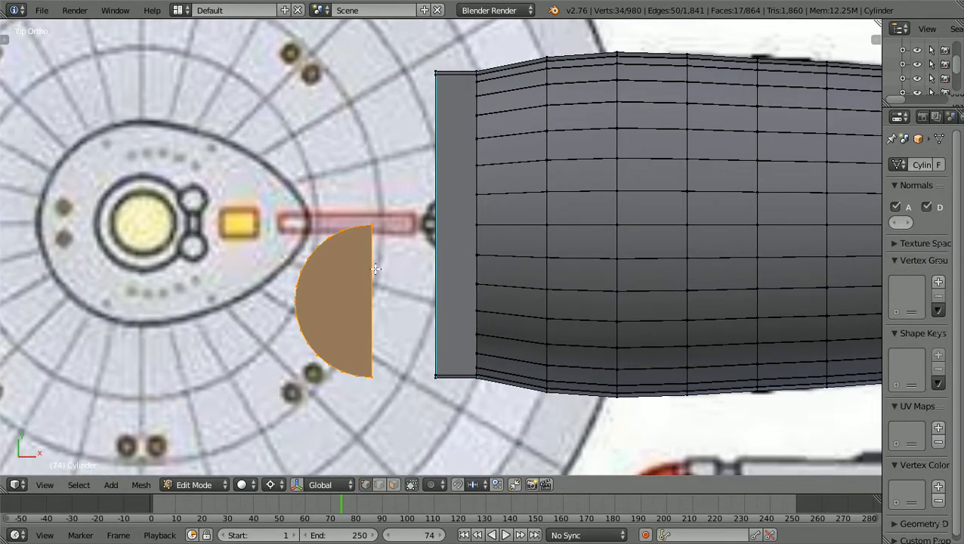
pyautogui.scroll(-1, 376, 269)
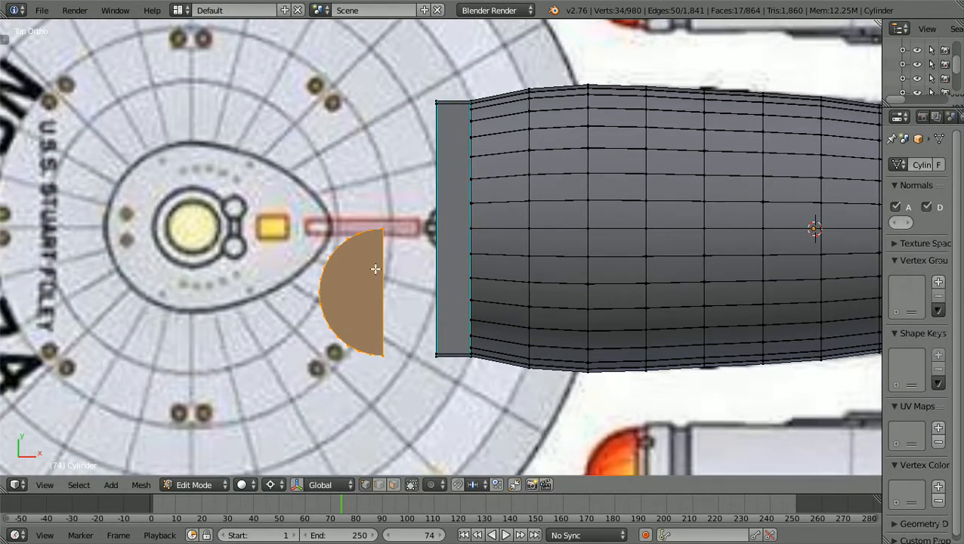
pyautogui.scroll(1, 375, 270)
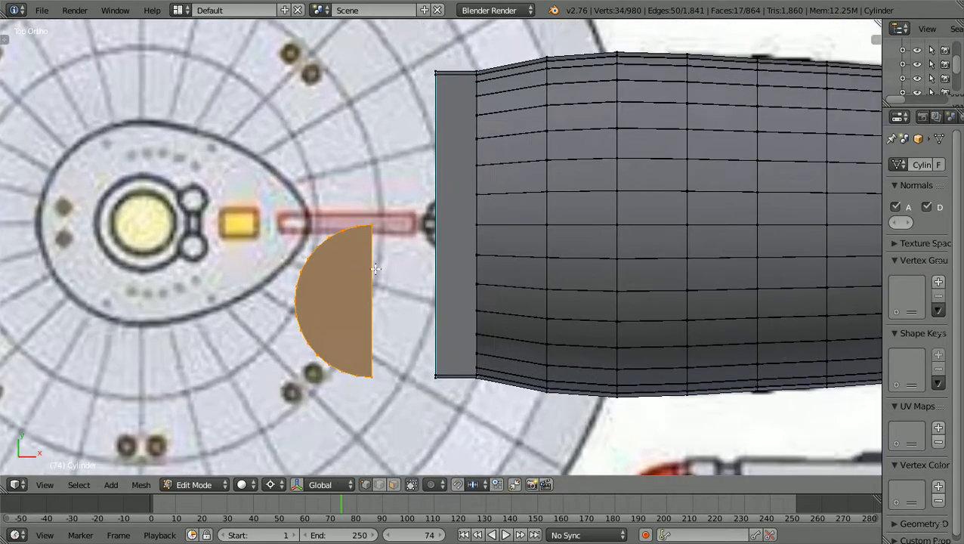
pyautogui.scroll(-1, 376, 269)
pyautogui.scroll(1, 375, 269)
pyautogui.press('s')
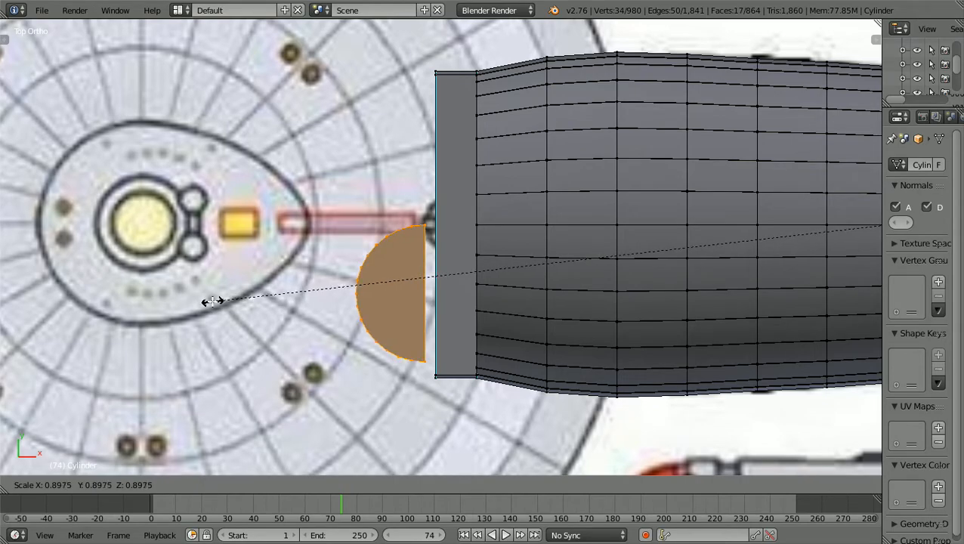
pyautogui.click(210, 303)
# Check the half-disc's size and gap against the hull's front ledge from the top and front views.
pyautogui.scroll(3, 209, 302)
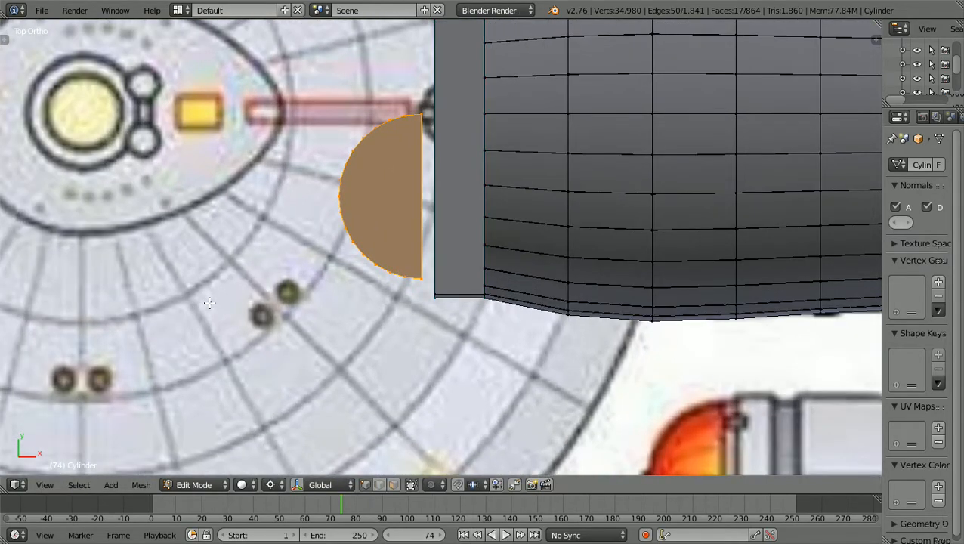
pyautogui.scroll(2, 209, 303)
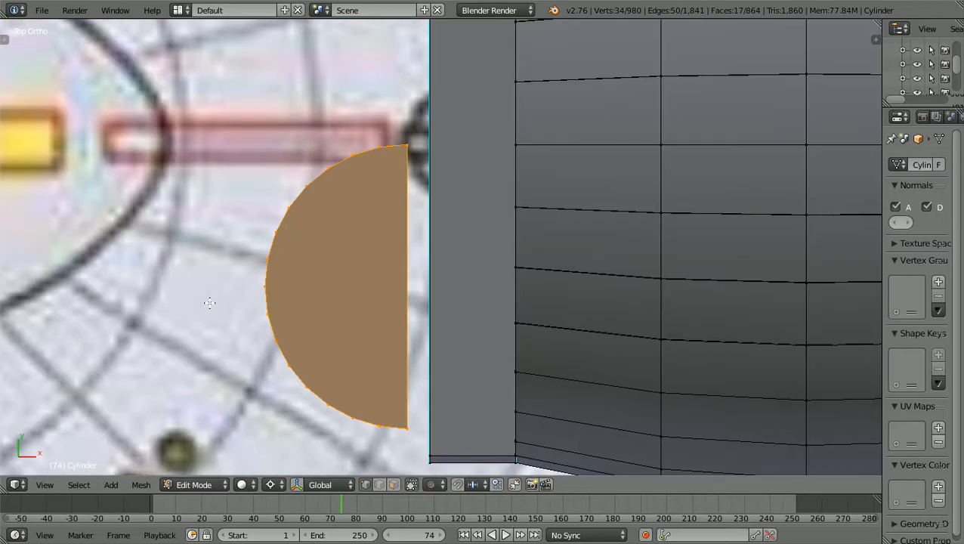
pyautogui.scroll(-2, 210, 302)
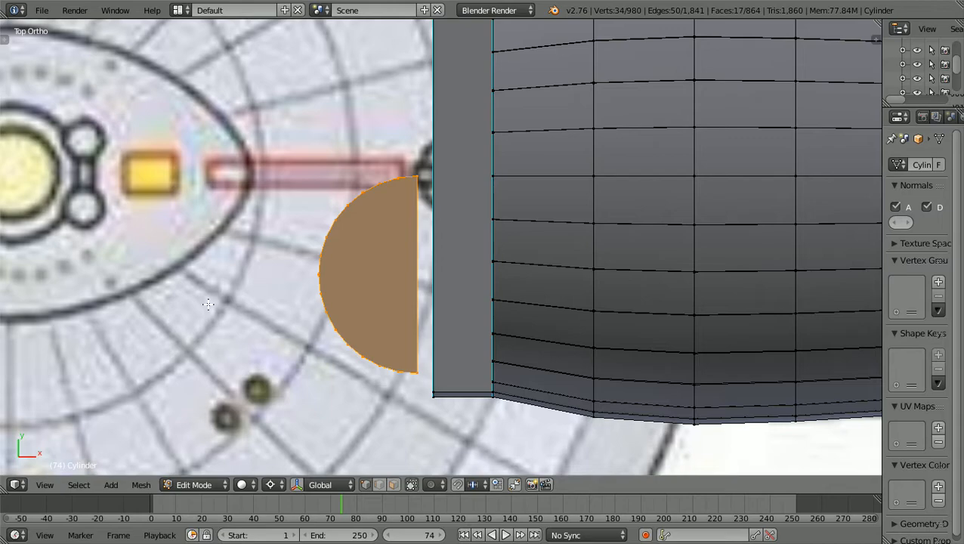
pyautogui.scroll(-1, 208, 305)
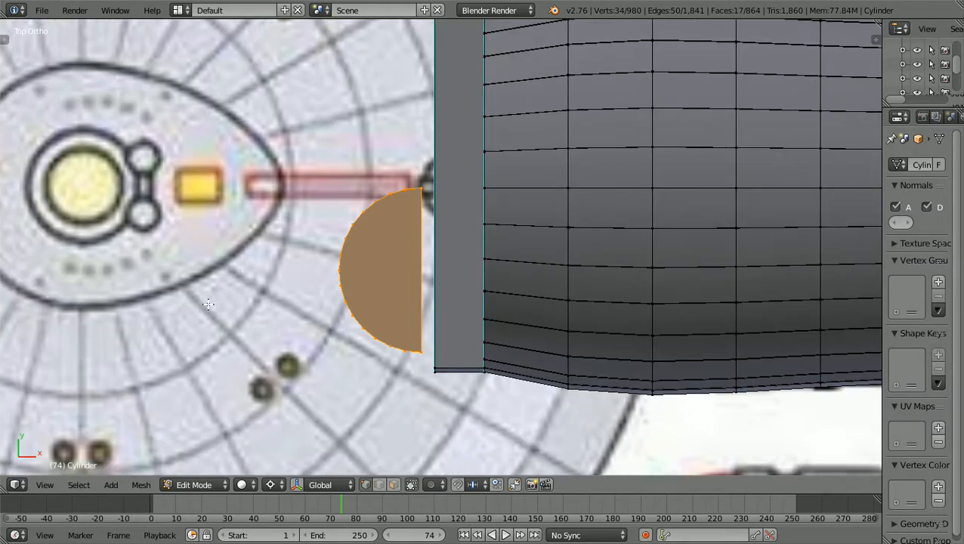
pyautogui.scroll(1, 208, 305)
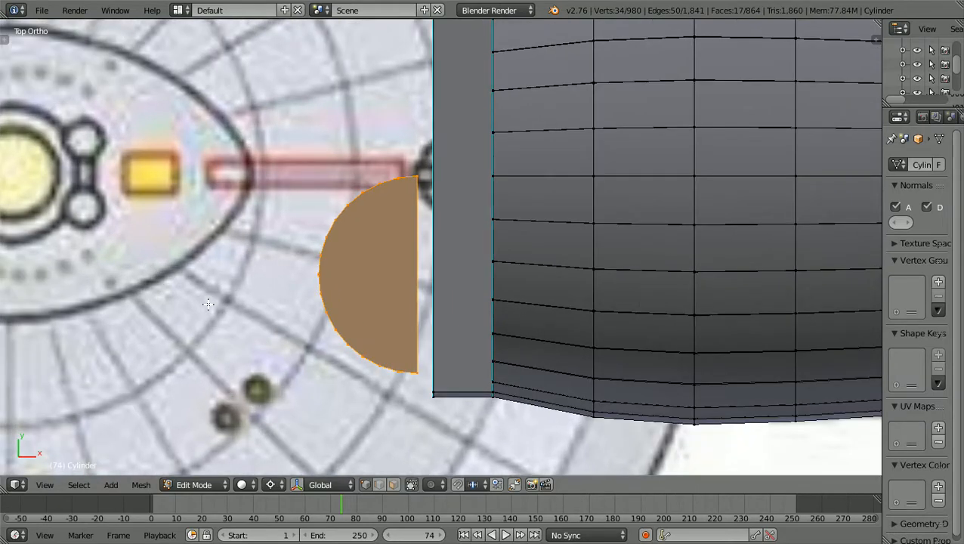
pyautogui.scroll(1, 209, 305)
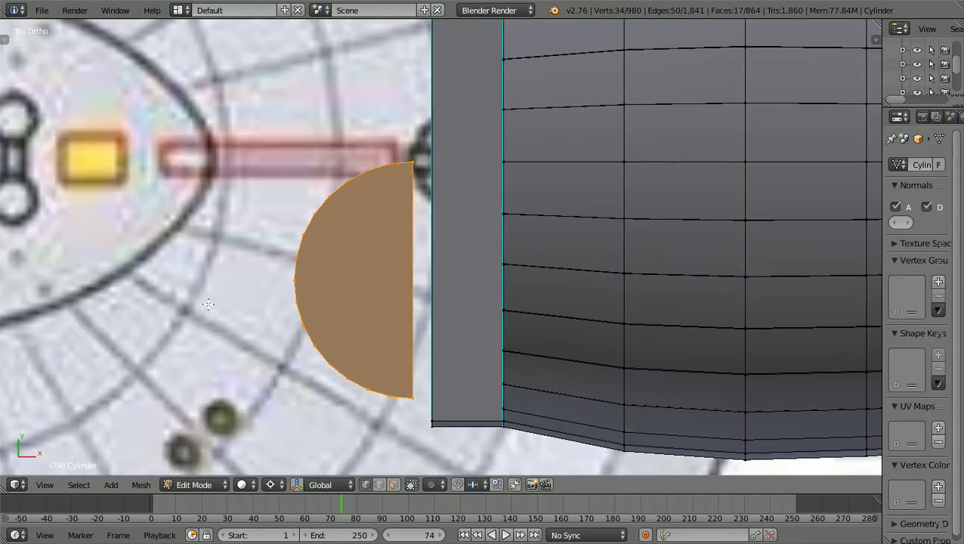
pyautogui.scroll(-2, 209, 305)
pyautogui.press('KP_1')
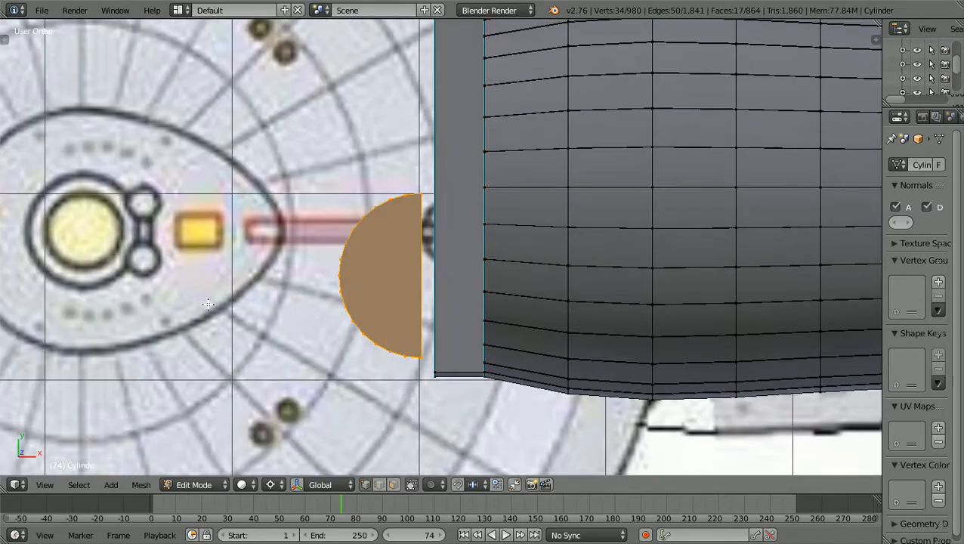
pyautogui.scroll(-3, 208, 304)
pyautogui.keyDown('shift'); pyautogui.scroll(-4, 208, 305); pyautogui.keyUp('shift')
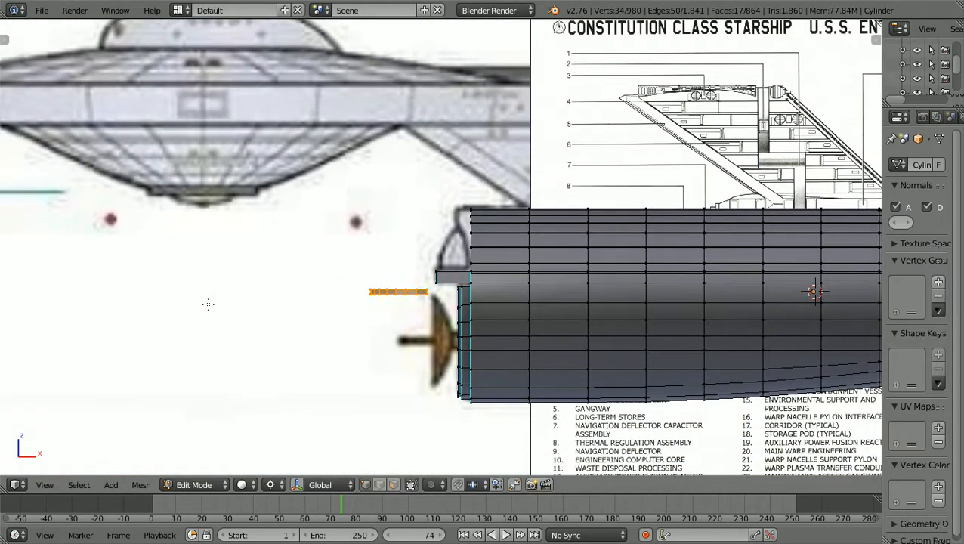
pyautogui.scroll(-3, 209, 304)
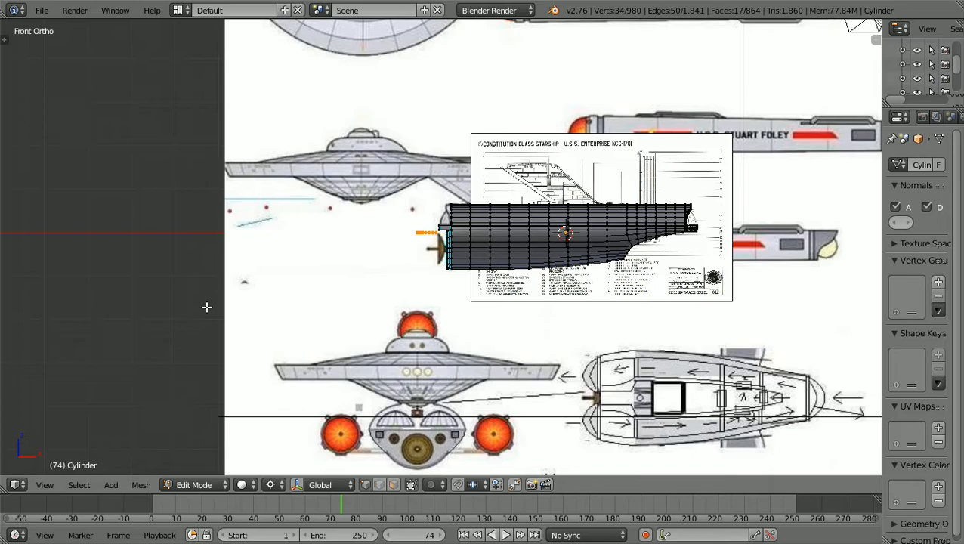
# Inspect the rounded ledge at the hull's stern from the top and compare it with the whole hull over the blueprint.
pyautogui.press('KP_7')
pyautogui.scroll(2, 207, 307)
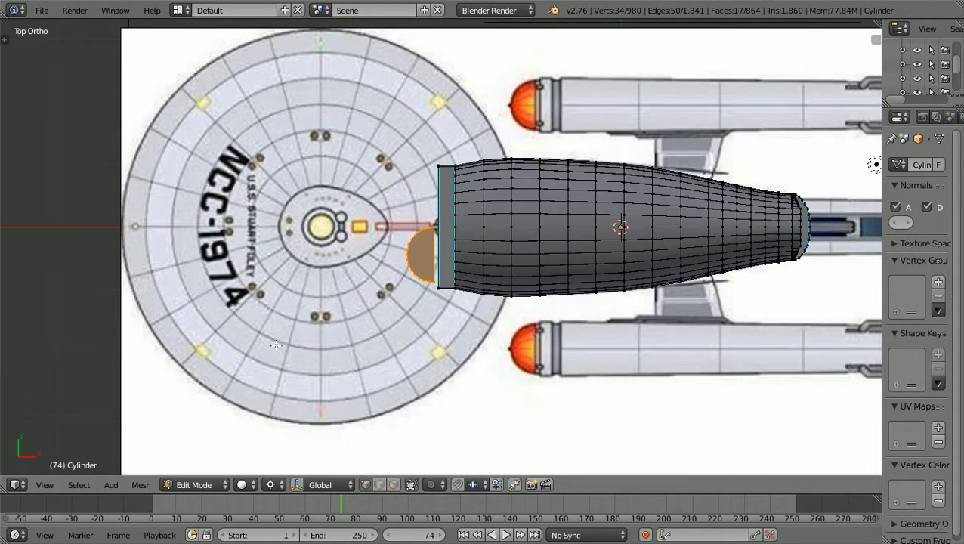
pyautogui.keyDown('shift'); pyautogui.moveTo(464, 362); pyautogui.dragTo(304, 361, button='middle'); pyautogui.keyUp('shift')
pyautogui.keyDown('ctrl'); pyautogui.scroll(10, 305, 361); pyautogui.keyUp('ctrl')
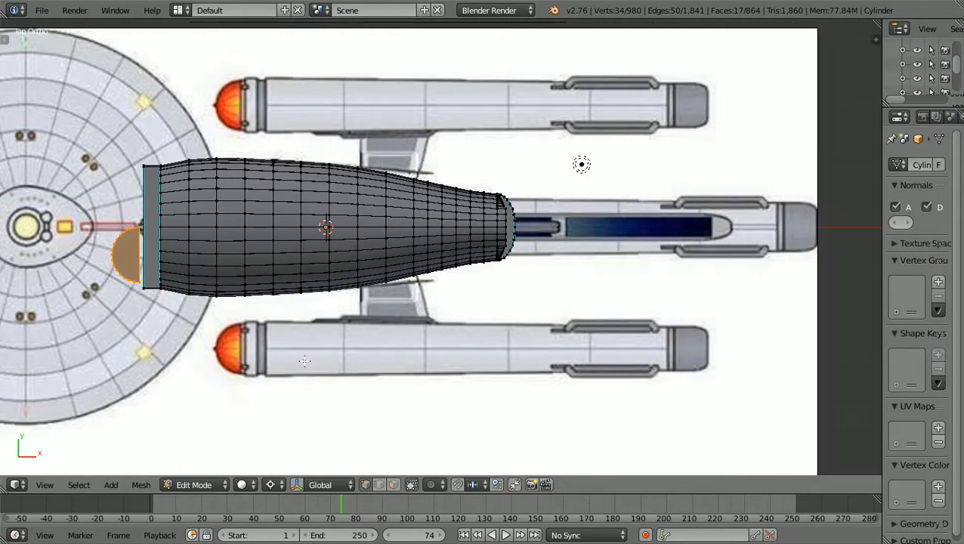
pyautogui.scroll(4, 305, 361)
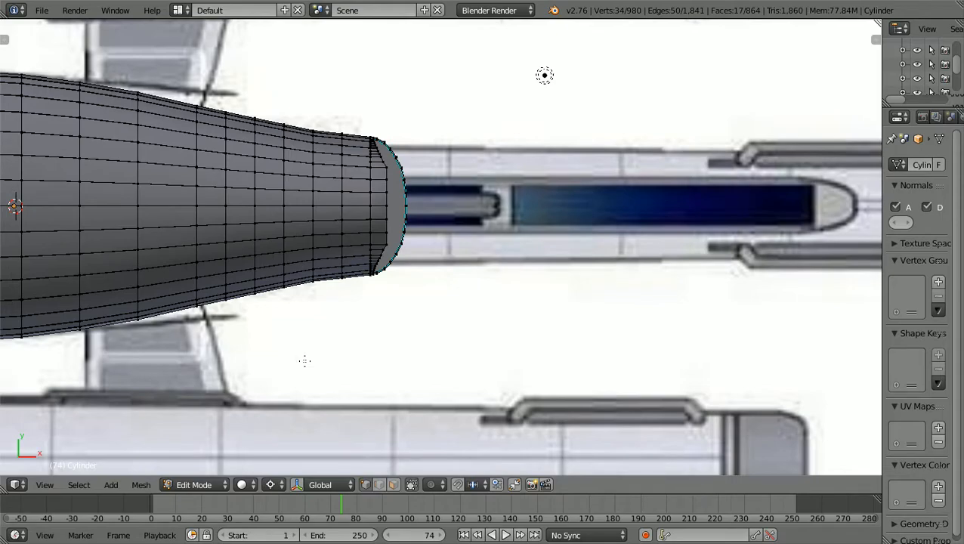
pyautogui.keyDown('shift'); pyautogui.scroll(3, 305, 362); pyautogui.keyUp('shift')
pyautogui.keyDown('ctrl'); pyautogui.scroll(-6, 305, 361); pyautogui.keyUp('ctrl')
pyautogui.scroll(3, 305, 361)
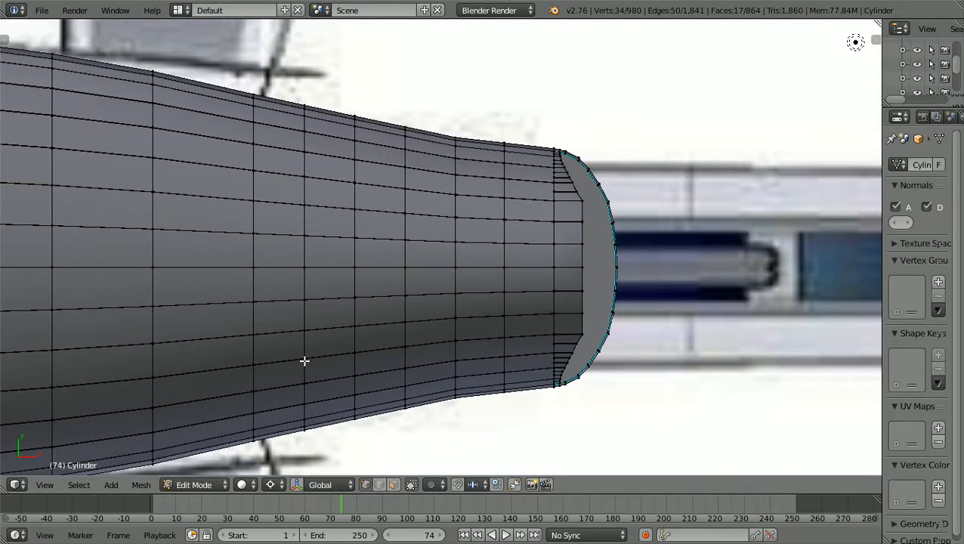
pyautogui.scroll(-8, 304, 362)
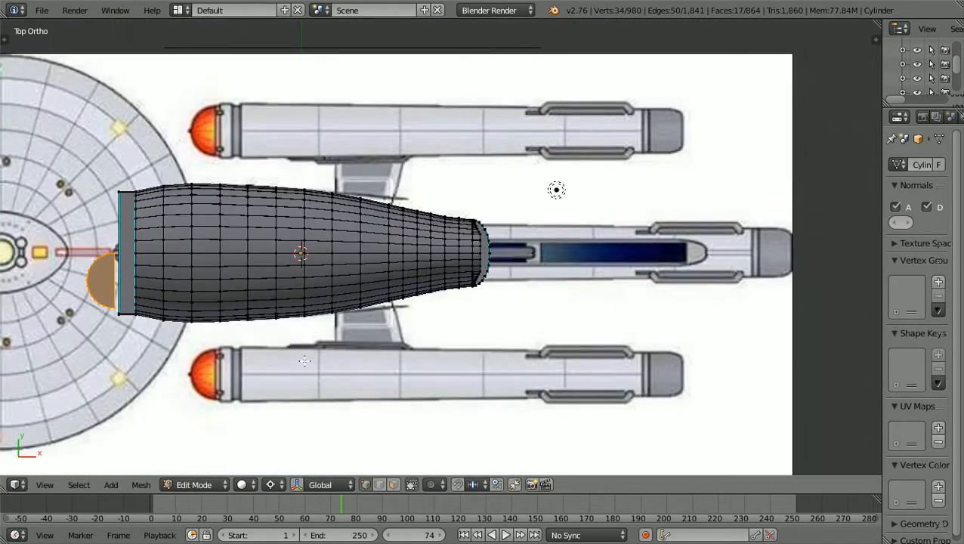
pyautogui.keyDown('ctrl'); pyautogui.scroll(-5, 304, 361); pyautogui.keyUp('ctrl')
pyautogui.scroll(-2, 304, 362)
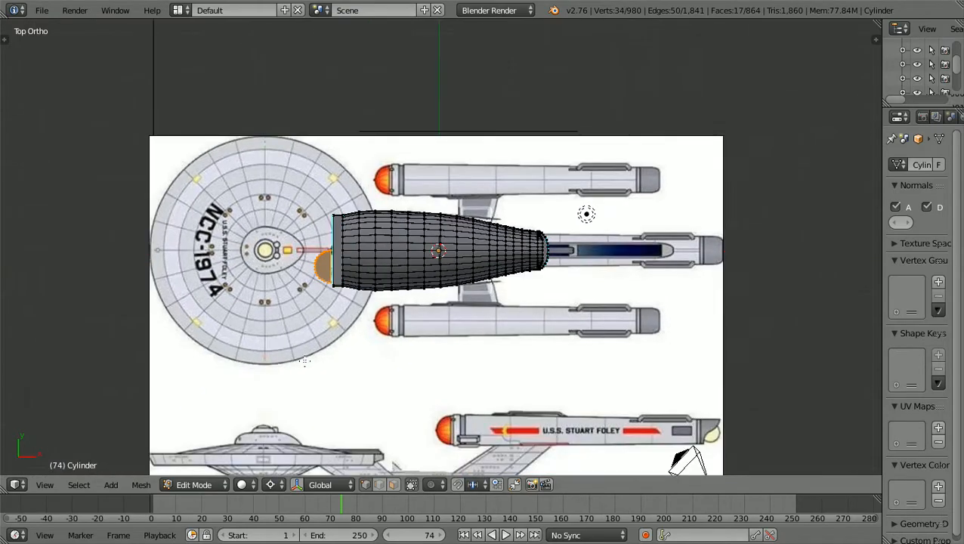
# Compare the half-disc's height in front view with the hull's front ledge and the dome drawn above it.
pyautogui.keyDown('shift'); pyautogui.scroll(-2, 305, 362); pyautogui.keyUp('shift')
pyautogui.keyDown('shift'); pyautogui.scroll(-1, 304, 361); pyautogui.keyUp('shift')
pyautogui.keyDown('ctrl'); pyautogui.scroll(-5, 305, 361); pyautogui.keyUp('ctrl')
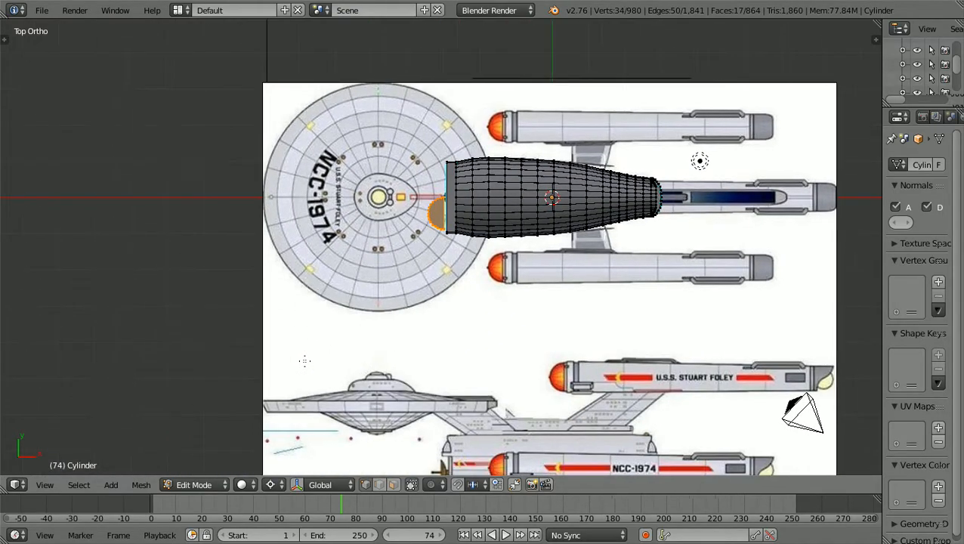
pyautogui.keyDown('shift'); pyautogui.scroll(-3, 304, 361); pyautogui.keyUp('shift')
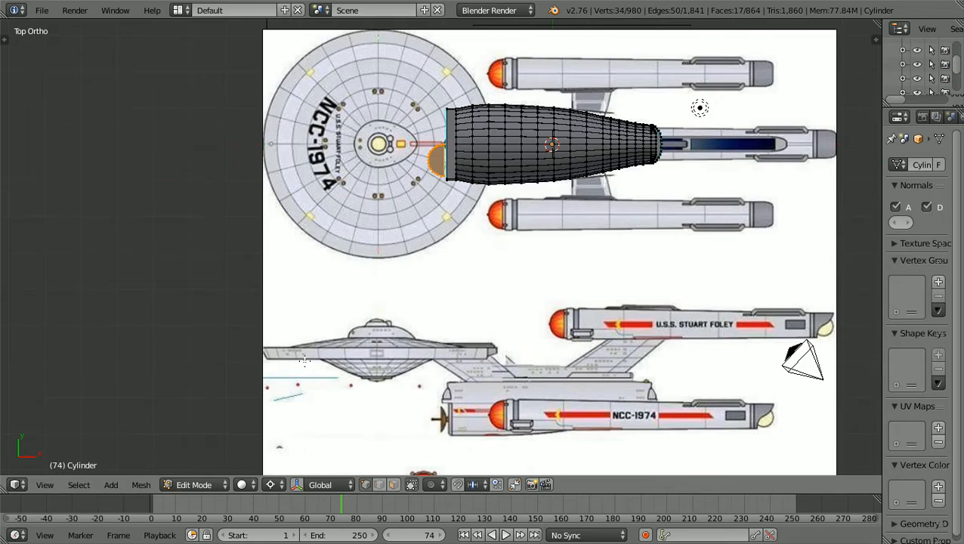
pyautogui.keyDown('ctrl'); pyautogui.scroll(-3, 305, 361); pyautogui.keyUp('ctrl')
pyautogui.scroll(3, 304, 361)
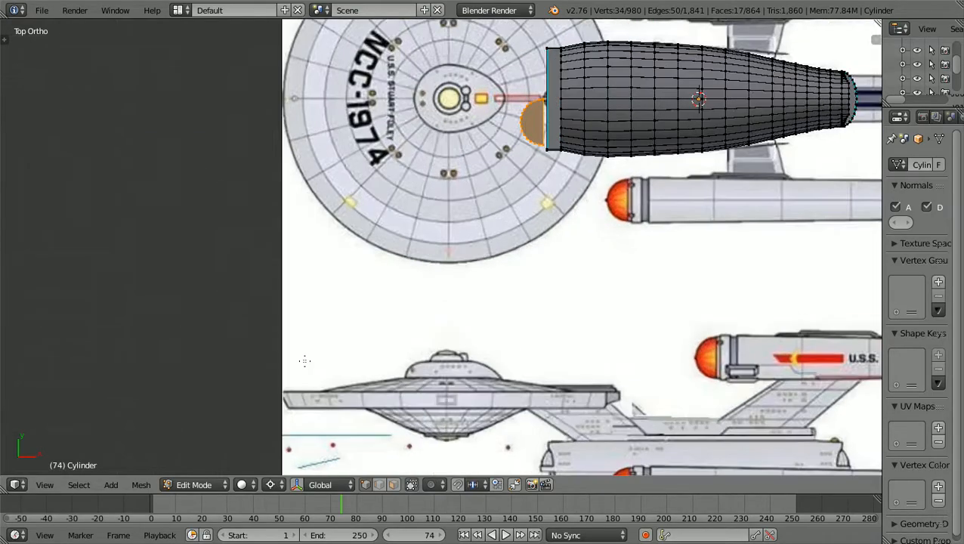
pyautogui.press('KP_1')
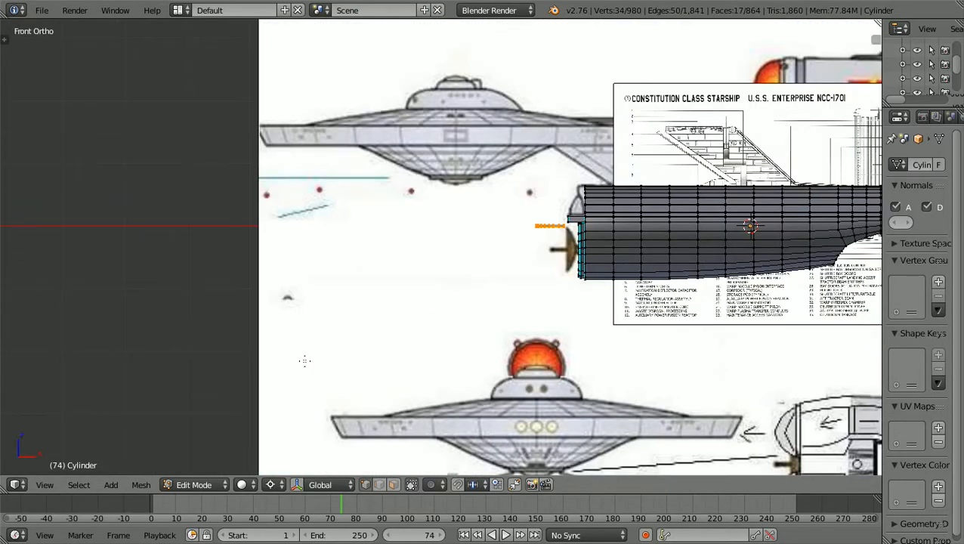
pyautogui.scroll(3, 304, 361)
pyautogui.scroll(7, 304, 361)
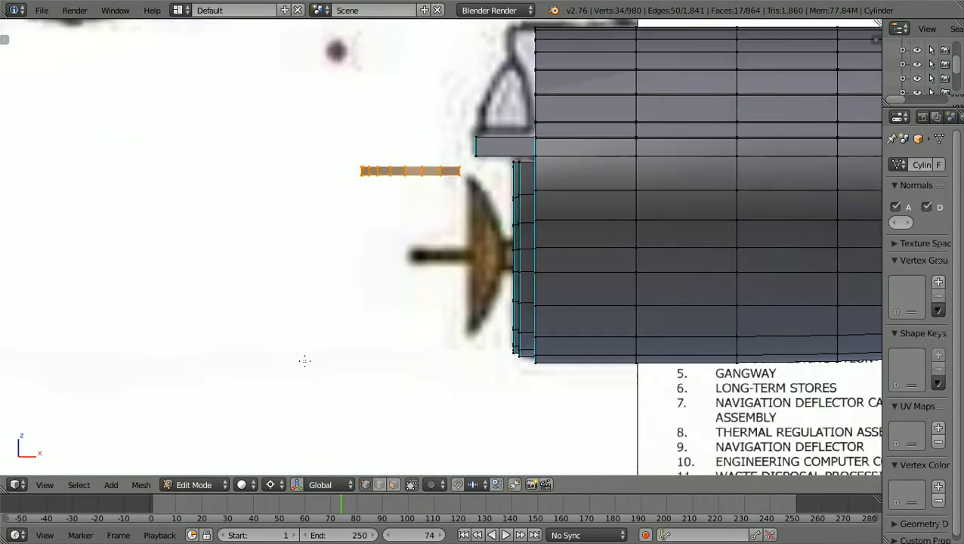
pyautogui.scroll(3, 305, 362)
pyautogui.keyDown('shift'); pyautogui.scroll(6, 304, 361); pyautogui.keyUp('shift')
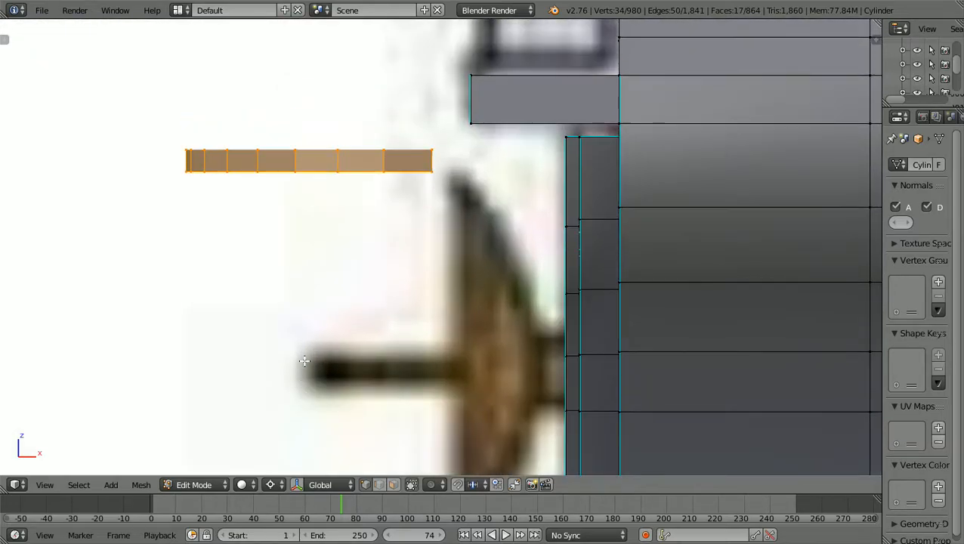
pyautogui.scroll(-2, 284, 314)
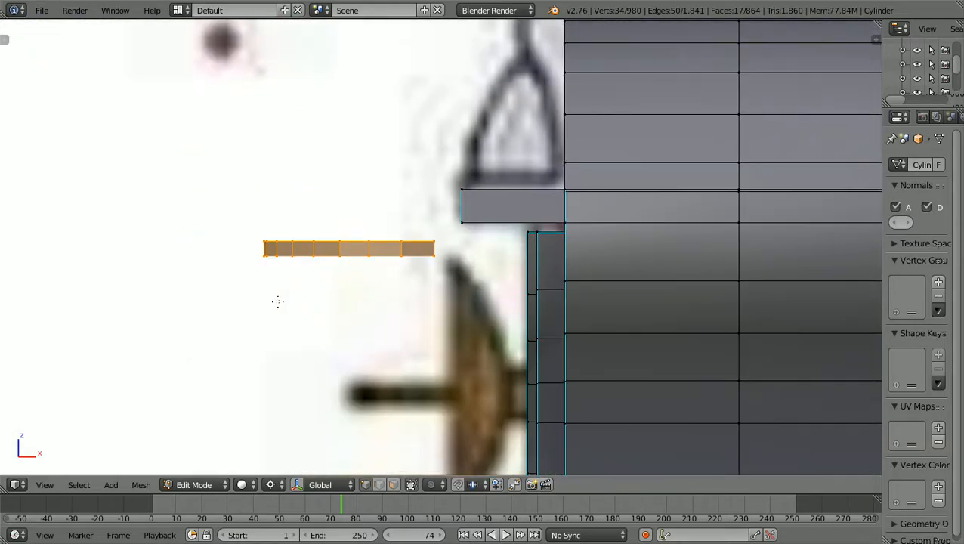
# Scale the half-disc along the X axis to about 0.85 in front view.
pyautogui.scroll(-1, 277, 302)
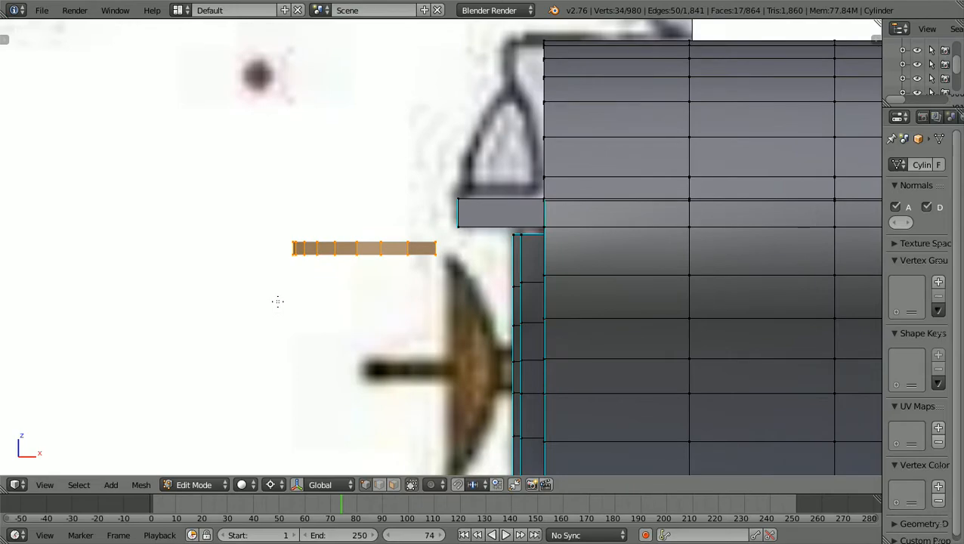
pyautogui.keyDown('ctrl'); pyautogui.scroll(-2, 277, 301); pyautogui.keyUp('ctrl')
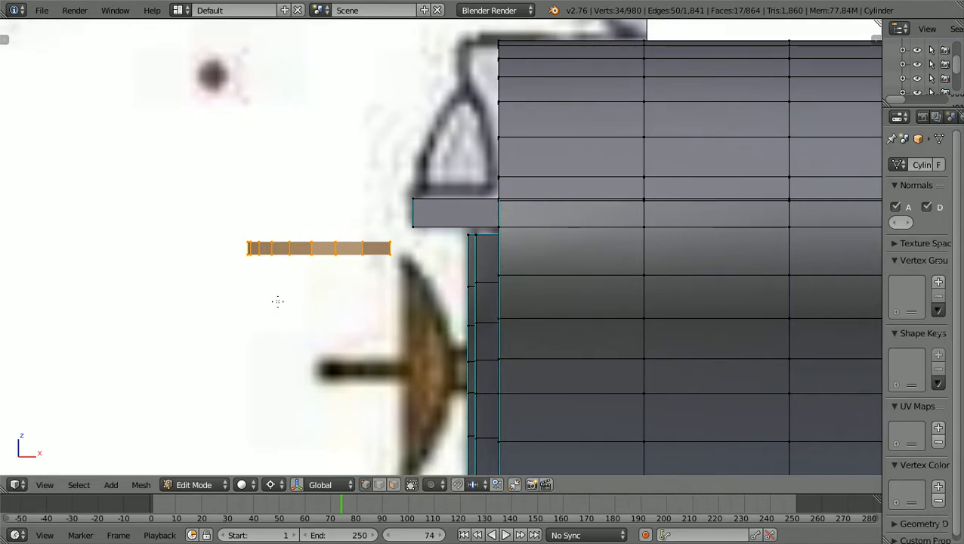
pyautogui.scroll(2, 191, 288)
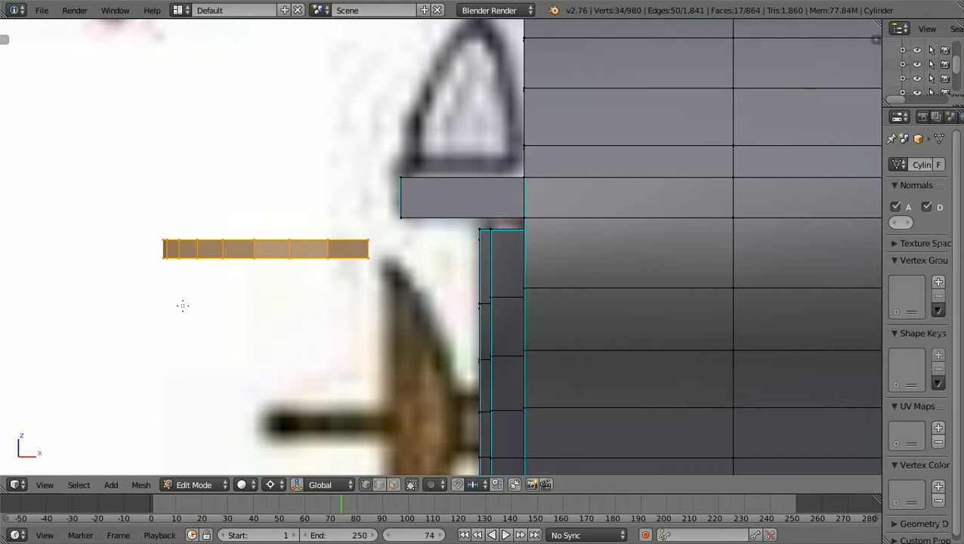
pyautogui.press('s')
pyautogui.press('x')
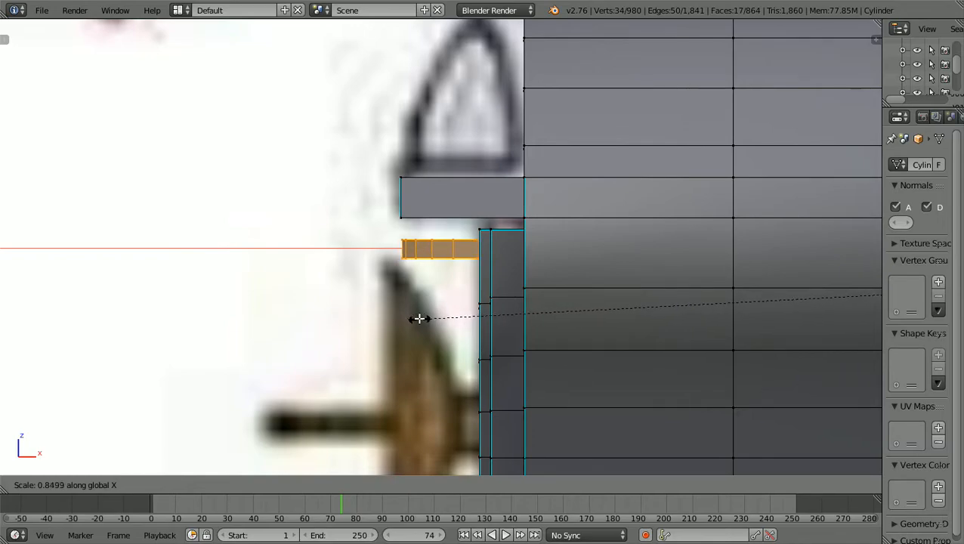
pyautogui.click(419, 319)
# Move the half-disc along the X axis until its flat side sits just ahead of the hull's front ledge.
pyautogui.press('g')
pyautogui.press('x')
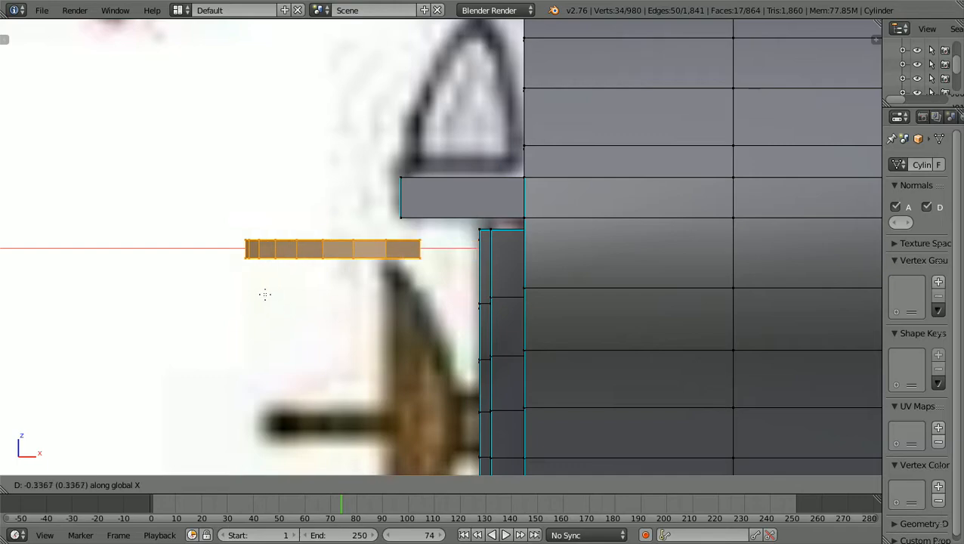
pyautogui.click(267, 291)
pyautogui.scroll(-1, 267, 293)
pyautogui.scroll(-1, 268, 293)
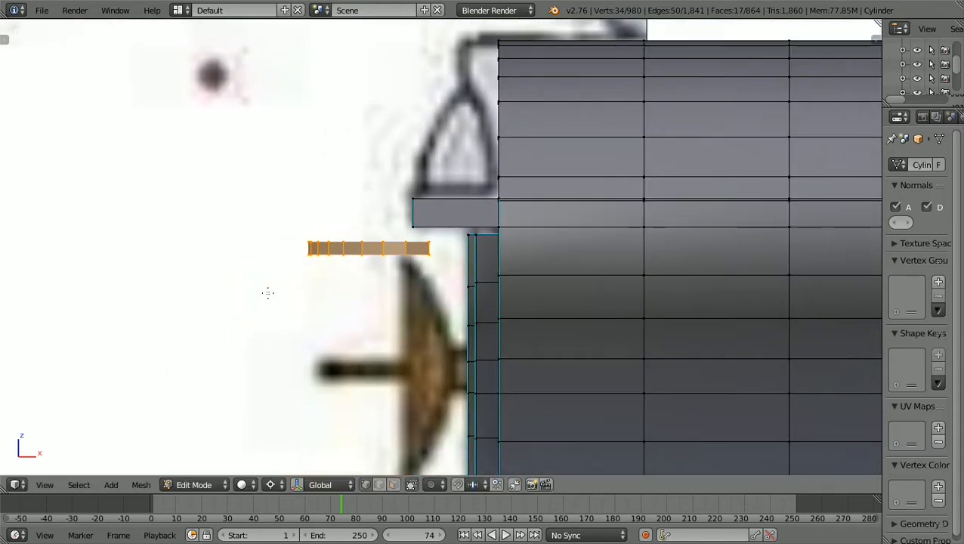
pyautogui.press('g')
pyautogui.press('x')
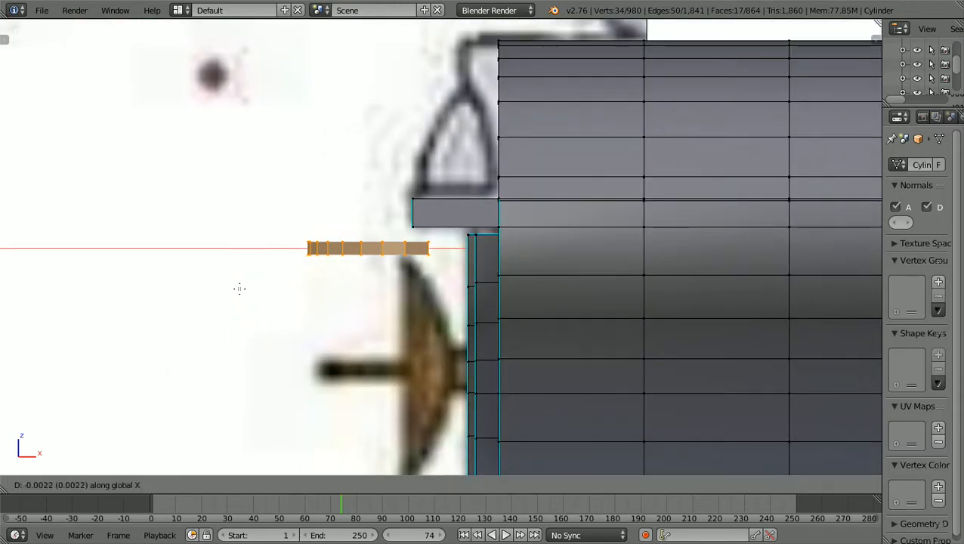
pyautogui.click(231, 287)
# Examine the half-disc's width and its gap to the hull's front ledge from the top view.
pyautogui.press('KP_7')
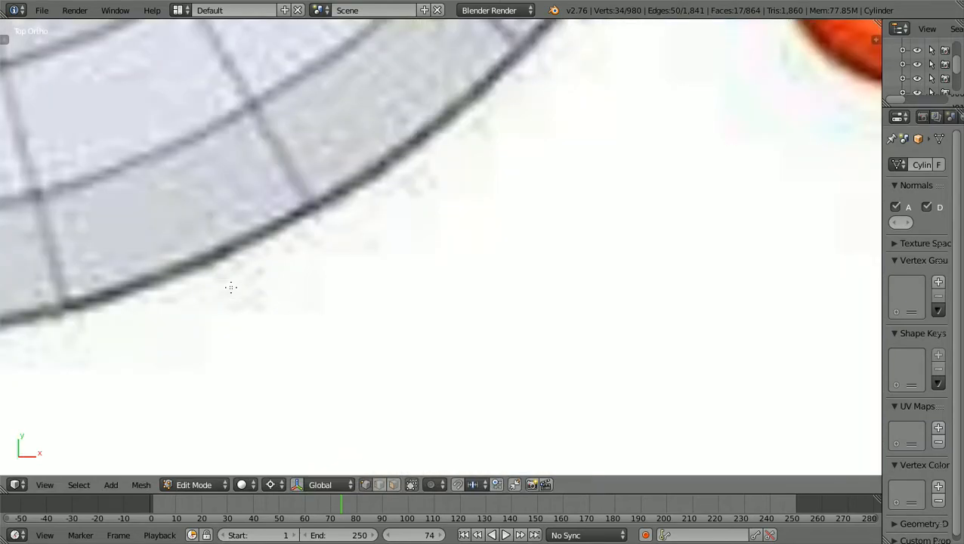
pyautogui.scroll(-7, 230, 287)
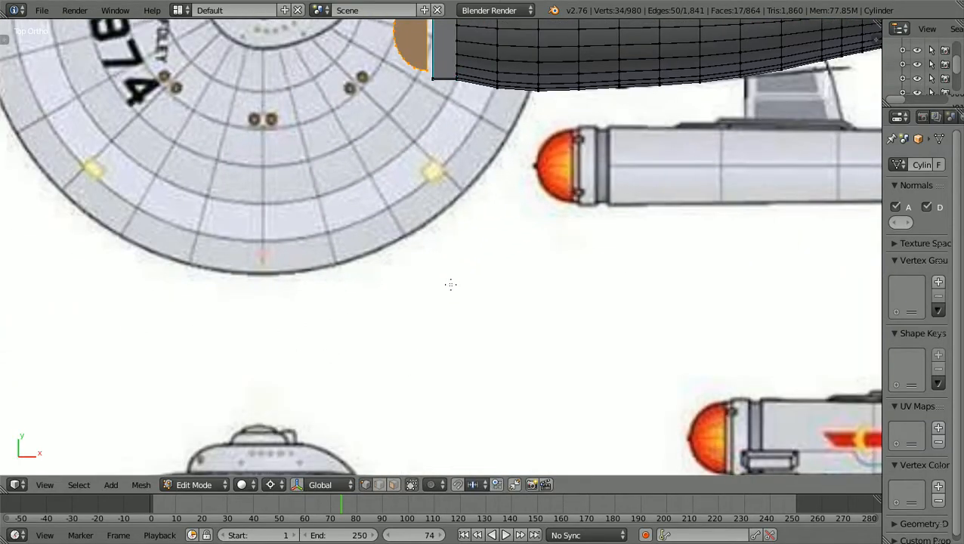
pyautogui.keyDown('shift'); pyautogui.scroll(9, 450, 284); pyautogui.keyUp('shift')
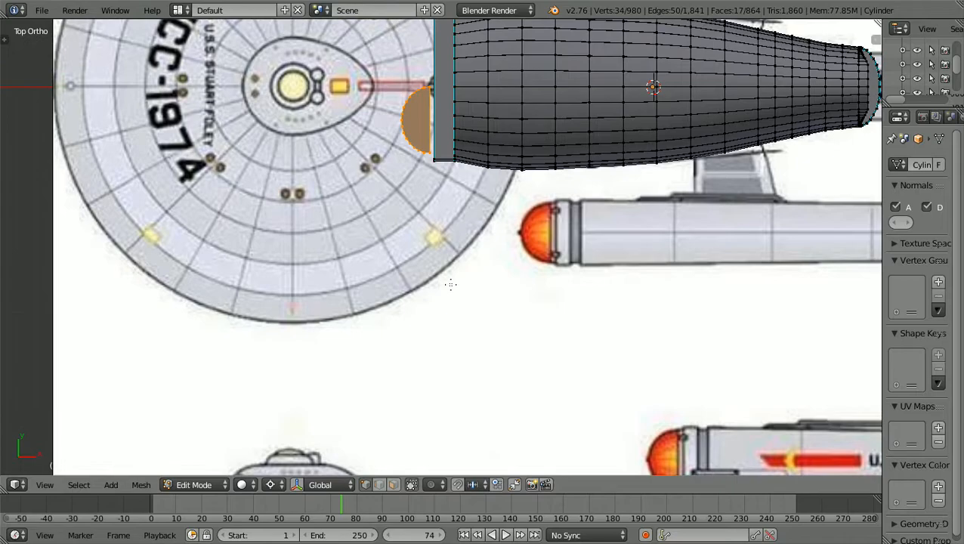
pyautogui.scroll(3, 450, 284)
pyautogui.keyDown('shift'); pyautogui.scroll(3, 450, 284); pyautogui.keyUp('shift')
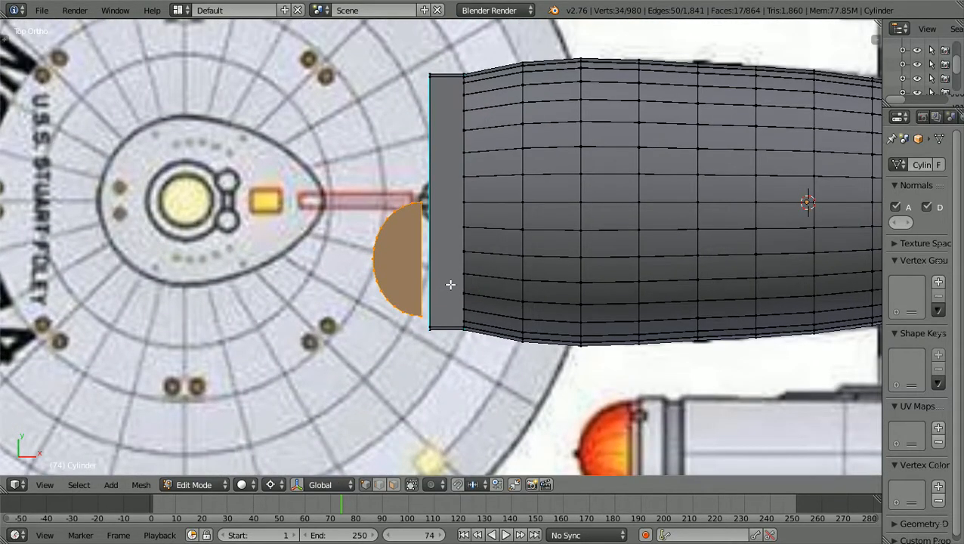
pyautogui.scroll(3, 450, 284)
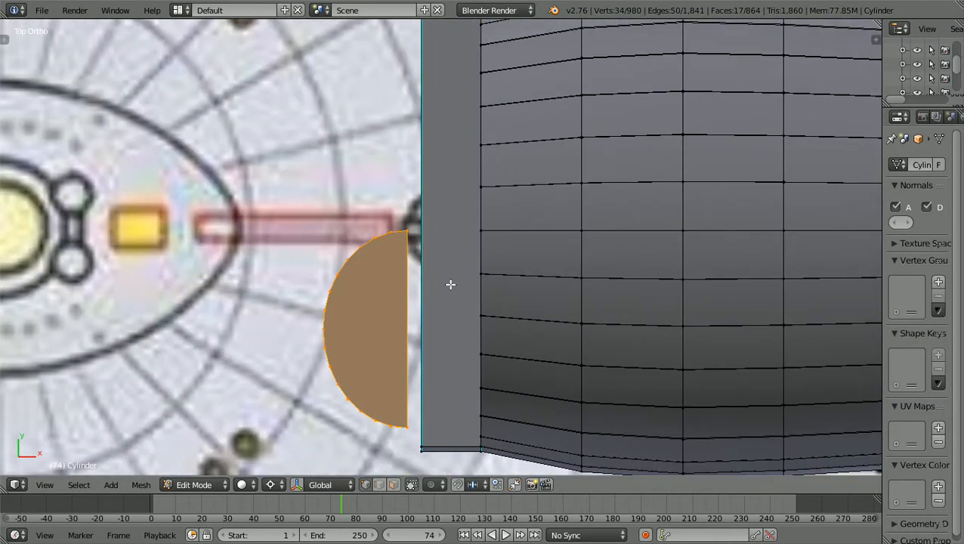
pyautogui.scroll(-1, 450, 285)
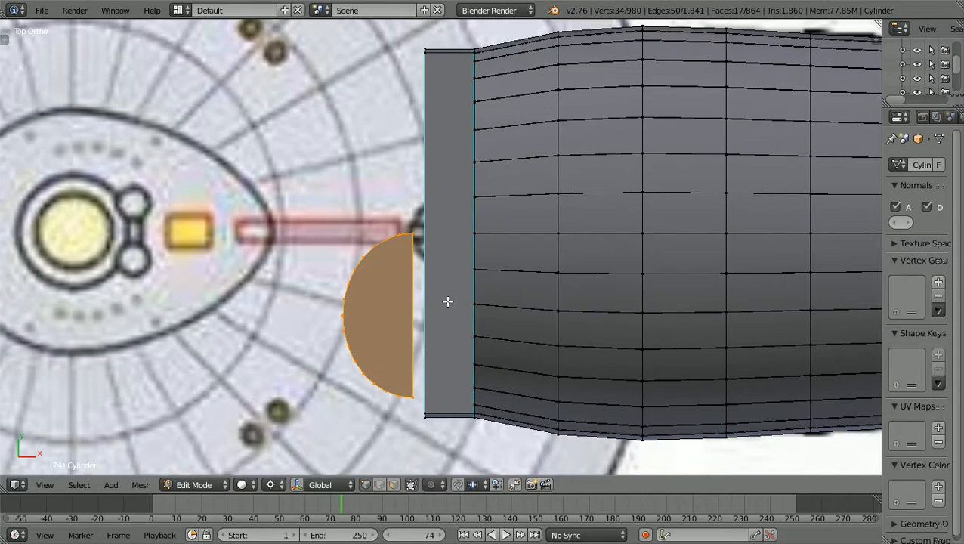
pyautogui.scroll(1, 447, 302)
pyautogui.scroll(-2, 448, 302)
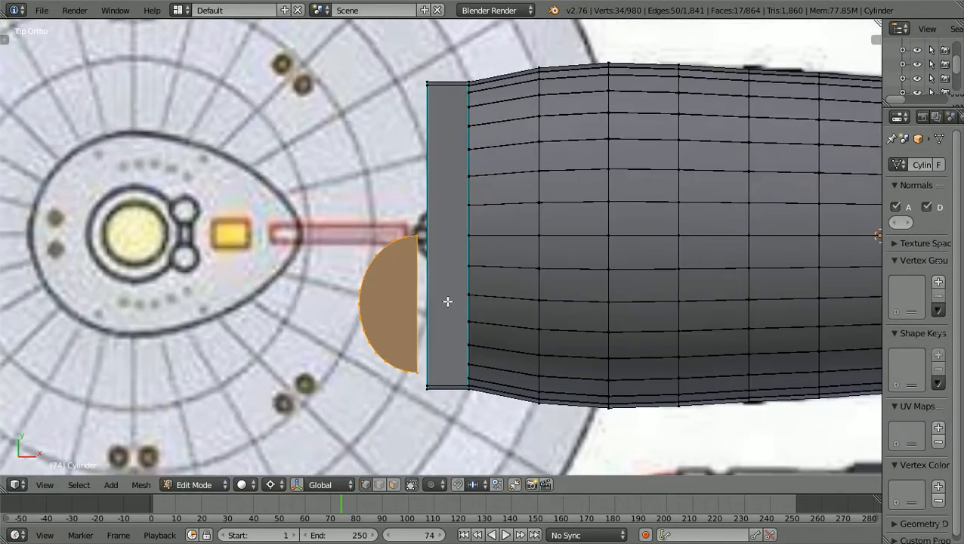
pyautogui.scroll(-1, 447, 301)
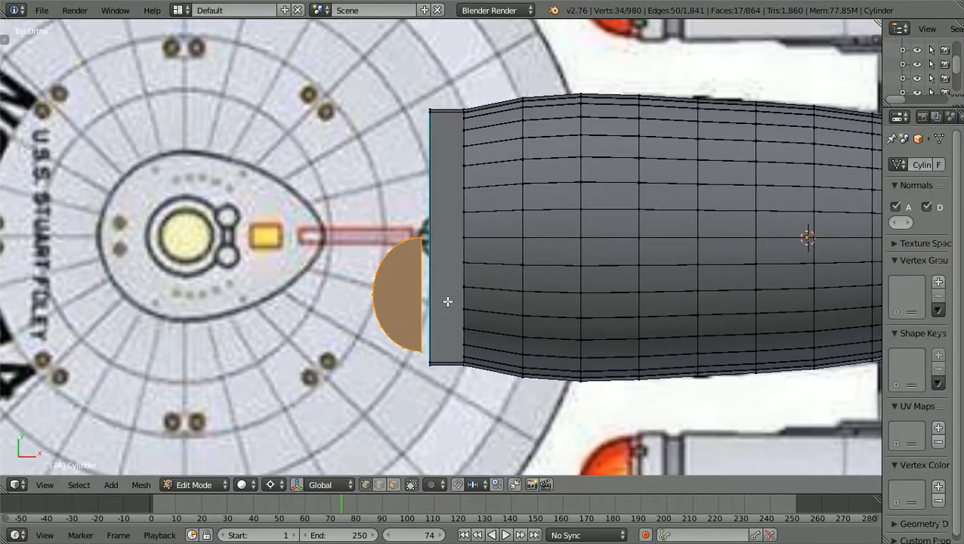
pyautogui.scroll(4, 448, 302)
pyautogui.scroll(-3, 447, 302)
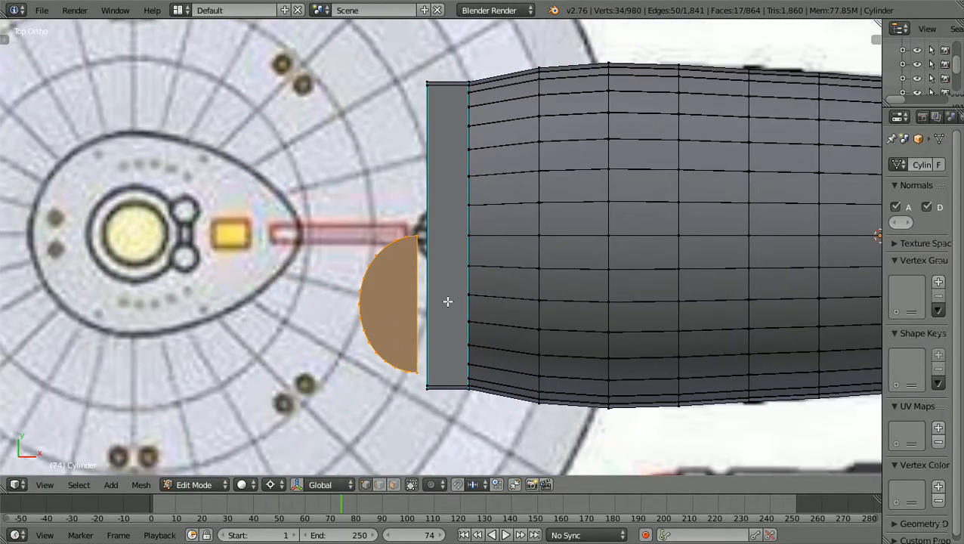
pyautogui.scroll(-2, 448, 301)
# Raise the half-disc along the Z axis in front view until it sits slightly above the level of the front ledge.
pyautogui.press('KP_1')
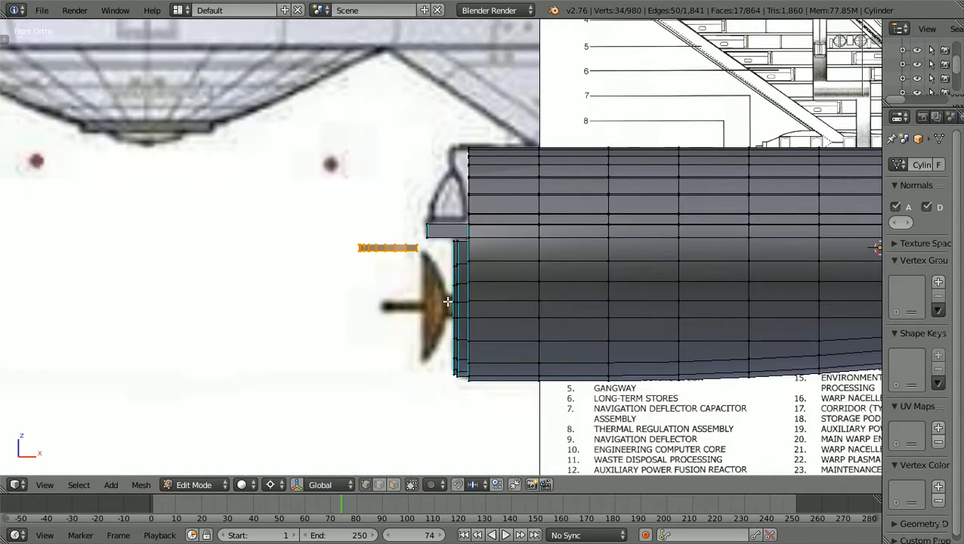
pyautogui.scroll(4, 504, 220)
pyautogui.keyDown('shift'); pyautogui.scroll(2, 395, 214); pyautogui.keyUp('shift')
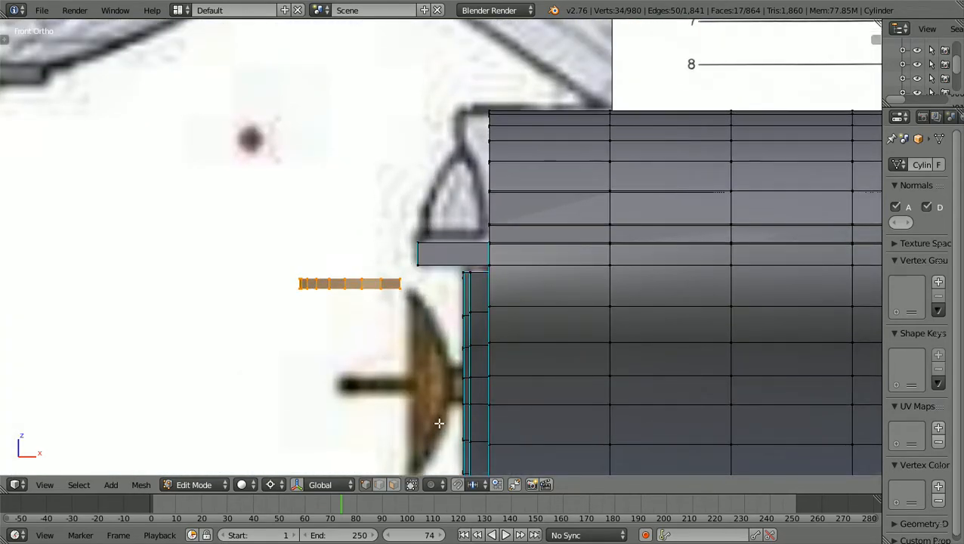
pyautogui.press('g')
pyautogui.press('z')
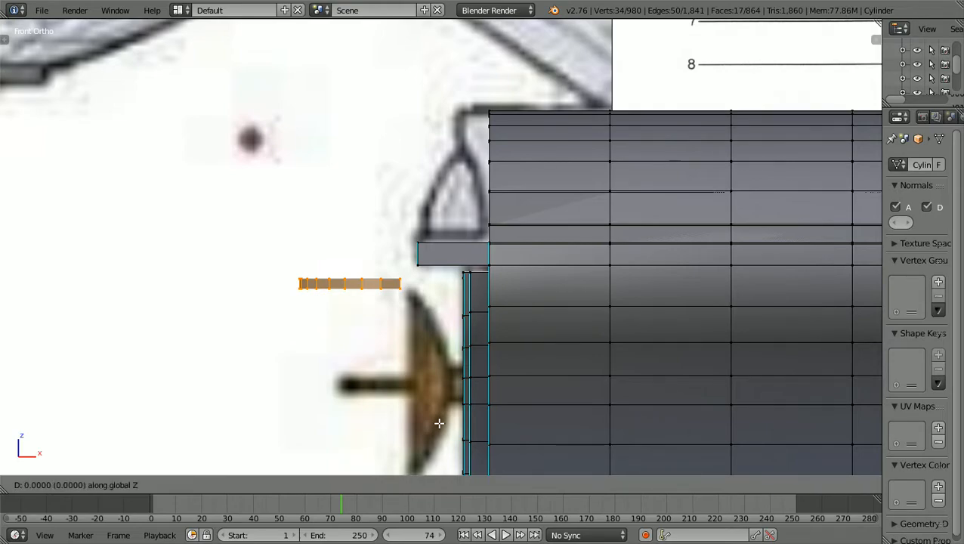
pyautogui.click(434, 361)
pyautogui.scroll(2, 405, 382)
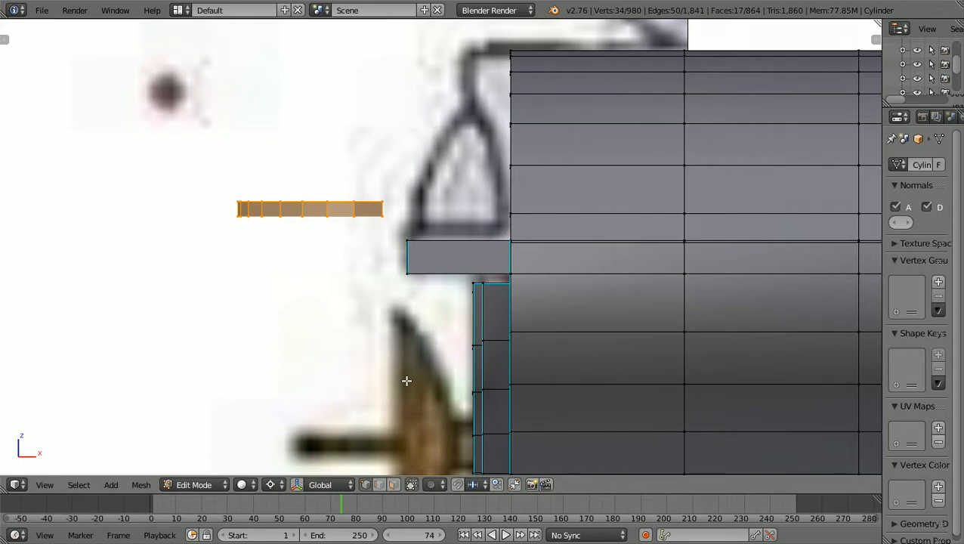
pyautogui.keyDown('shift'); pyautogui.scroll(2, 404, 380); pyautogui.keyUp('shift')
pyautogui.scroll(2, 405, 383)
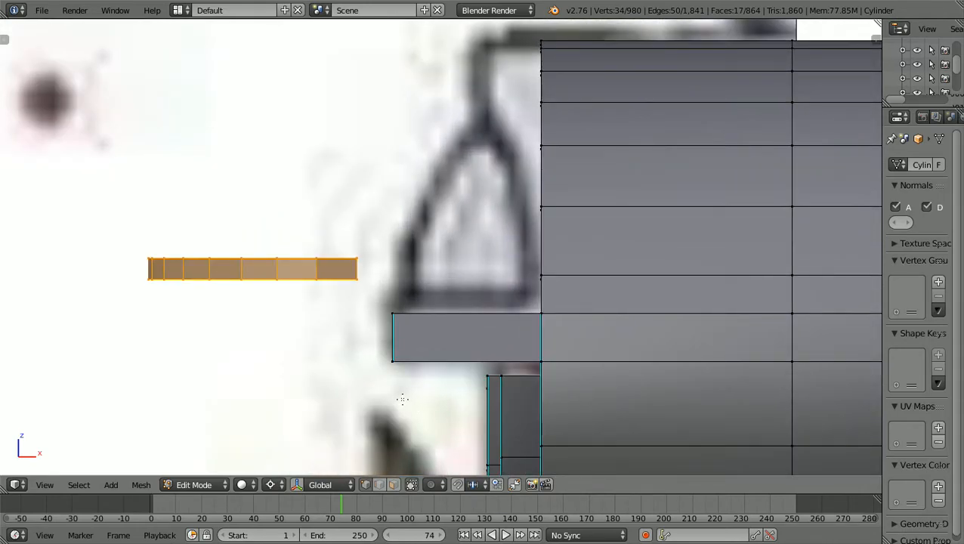
pyautogui.scroll(-1, 402, 400)
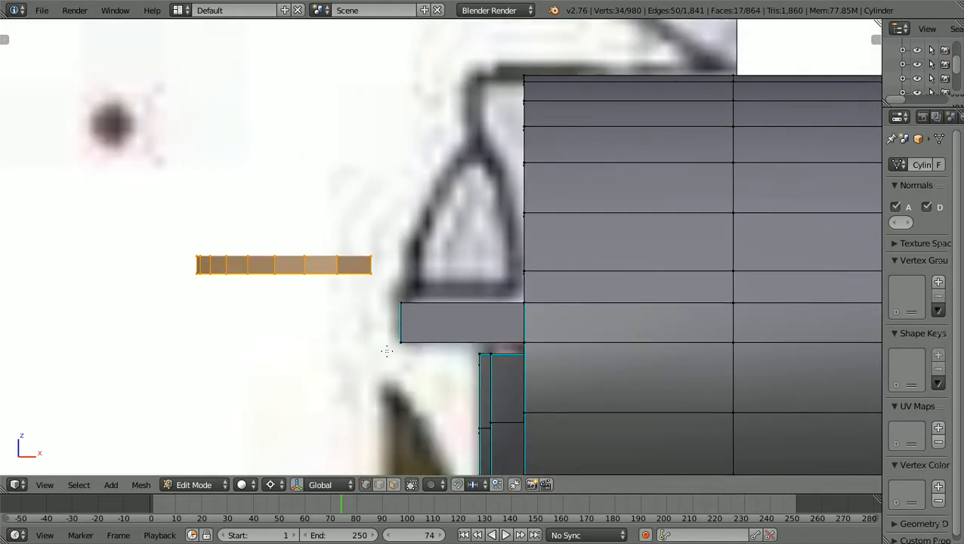
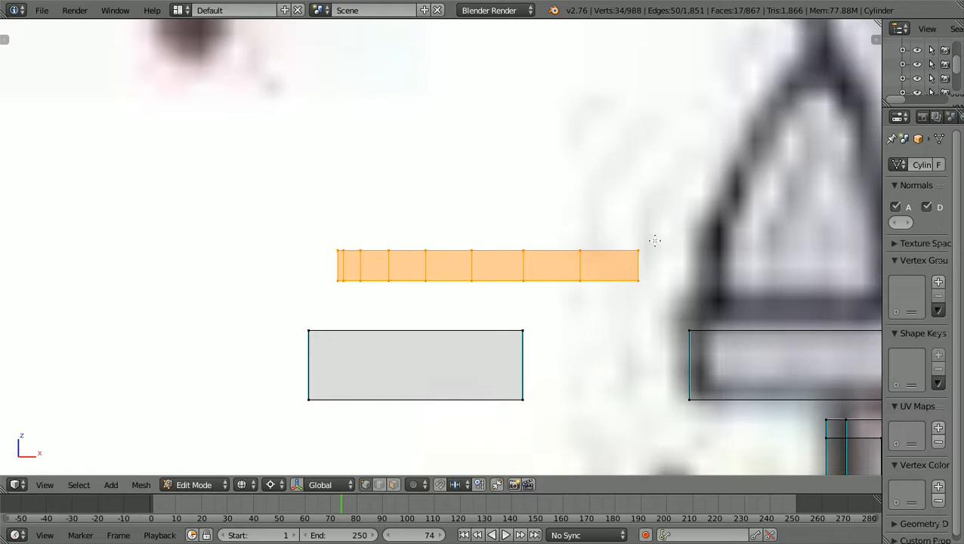
# Shift the half-disc forward along the X axis, away from the hull, and shrink its X length toward that of the rectangular block below.
pyautogui.keyDown('ctrl'); pyautogui.scroll(-4, 655, 240); pyautogui.keyUp('ctrl')
pyautogui.scroll(2, 614, 318)
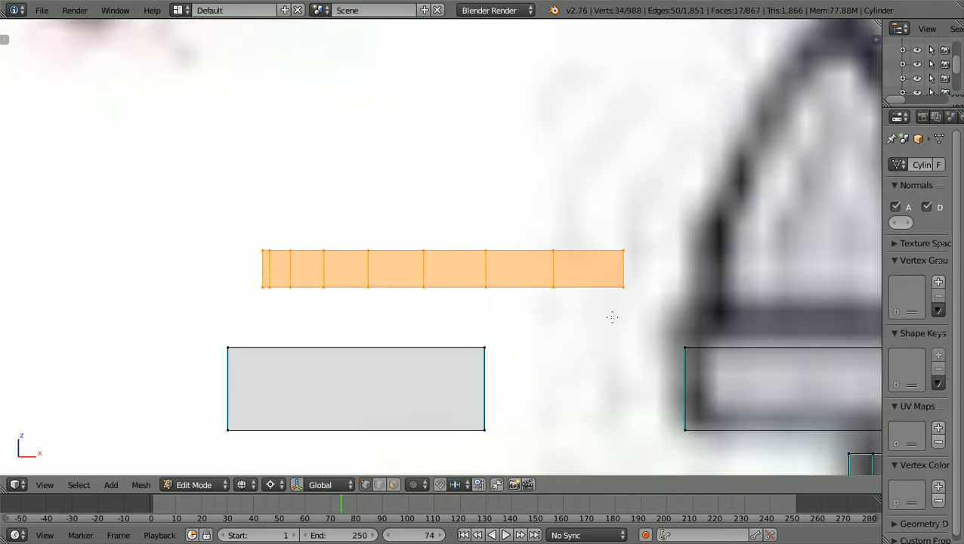
pyautogui.scroll(-1, 600, 374)
pyautogui.press('g')
pyautogui.press('x')
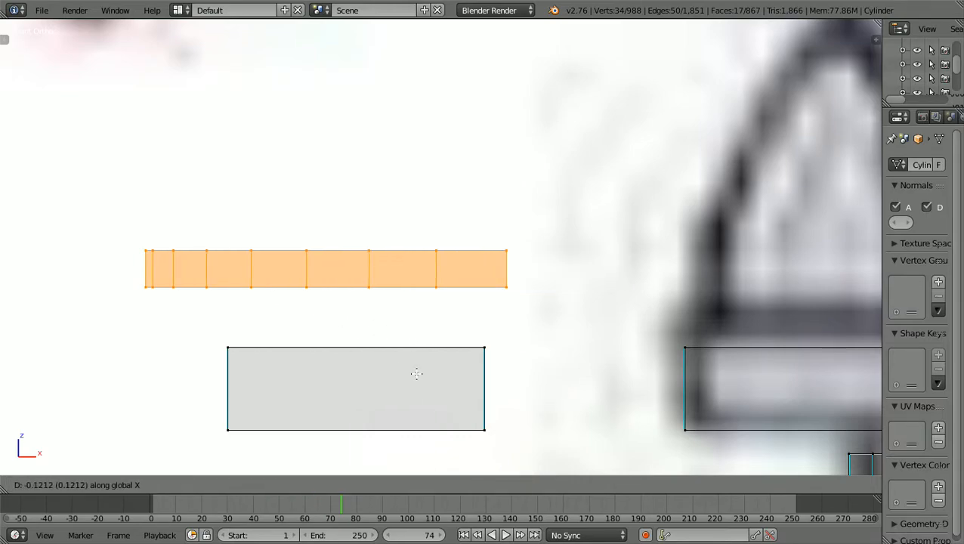
pyautogui.click(262, 338)
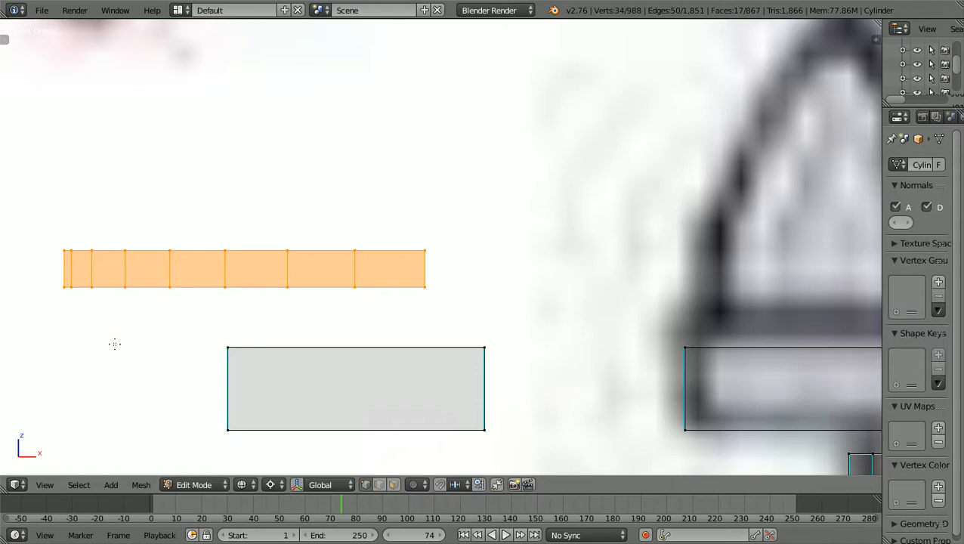
pyautogui.press('s')
pyautogui.press('x')
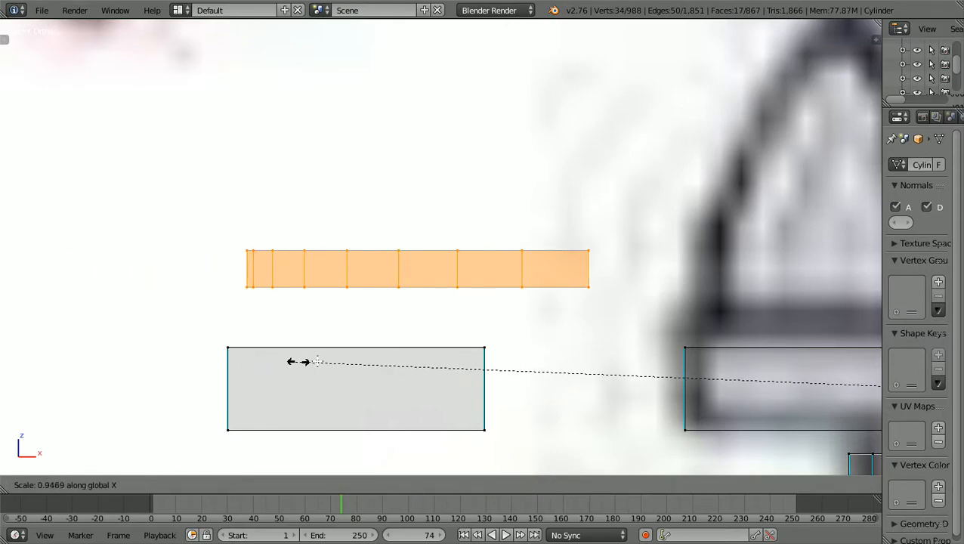
pyautogui.click(408, 363)
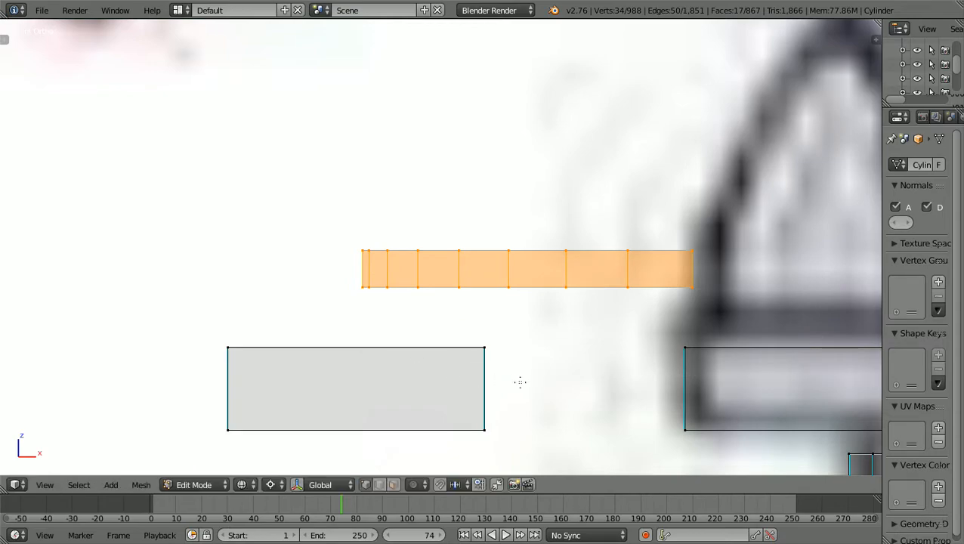
# Move the half-disc further forward, shrink it again along X to nearly the rectangular block's length, and shift it about -0.33 to sit above the block.
pyautogui.press('g')
pyautogui.press('x')
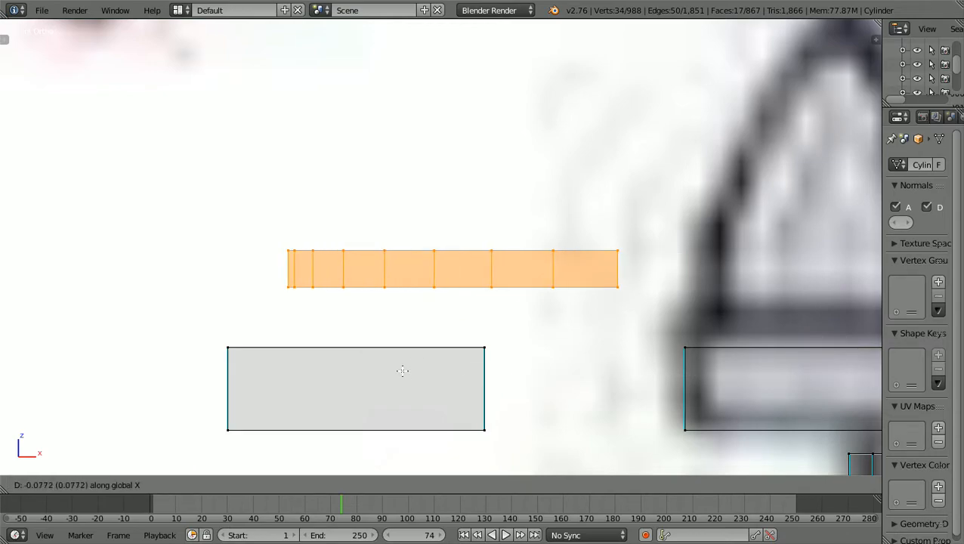
pyautogui.click(102, 335)
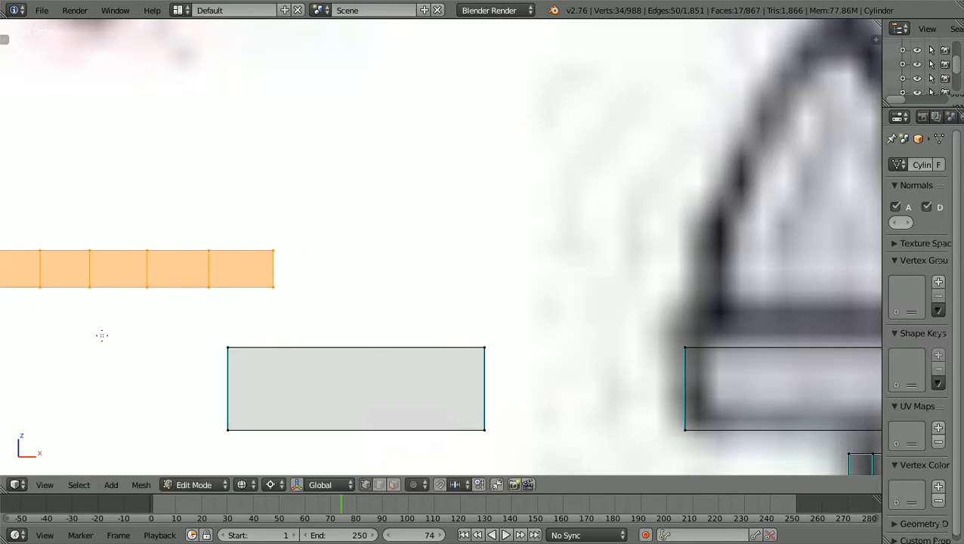
pyautogui.press('s')
pyautogui.press('x')
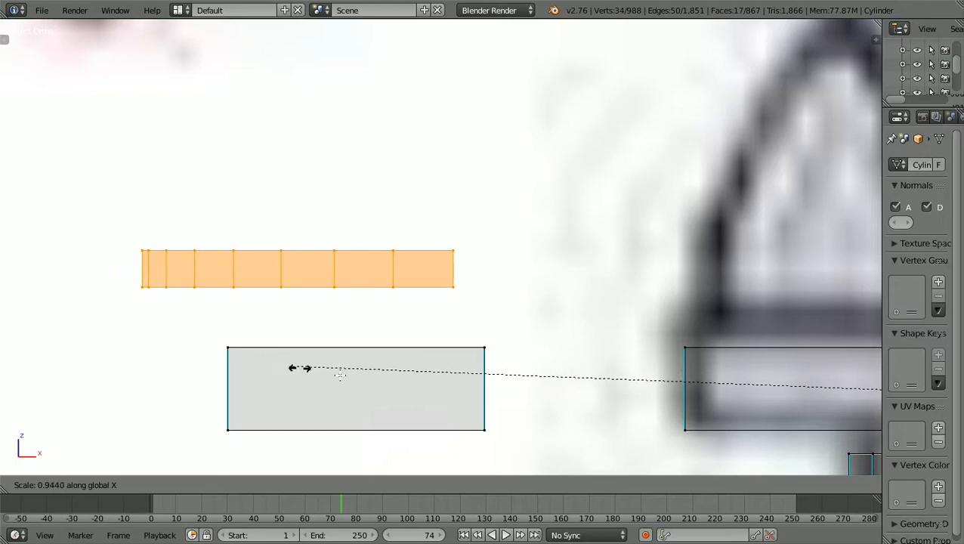
pyautogui.click(672, 384)
pyautogui.press('g')
pyautogui.press('x')
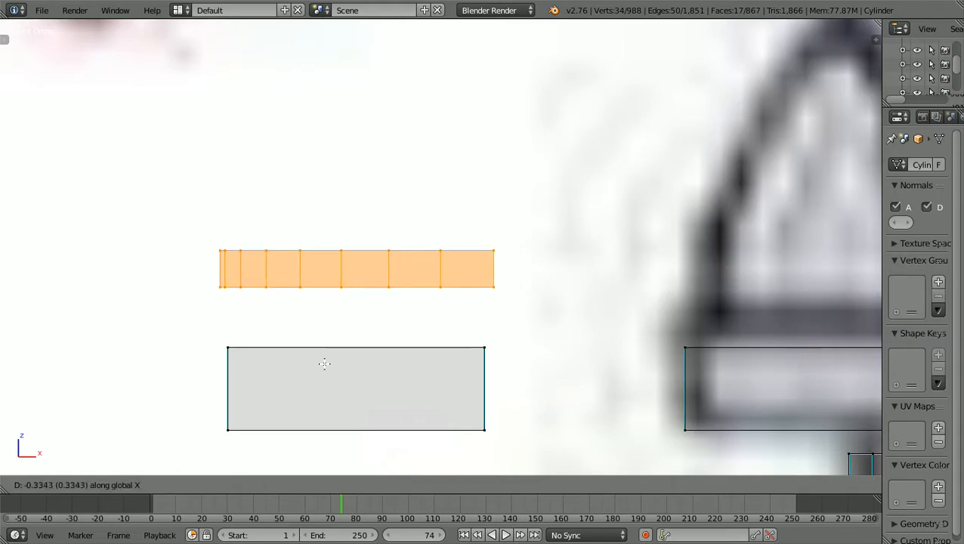
pyautogui.click(325, 363)
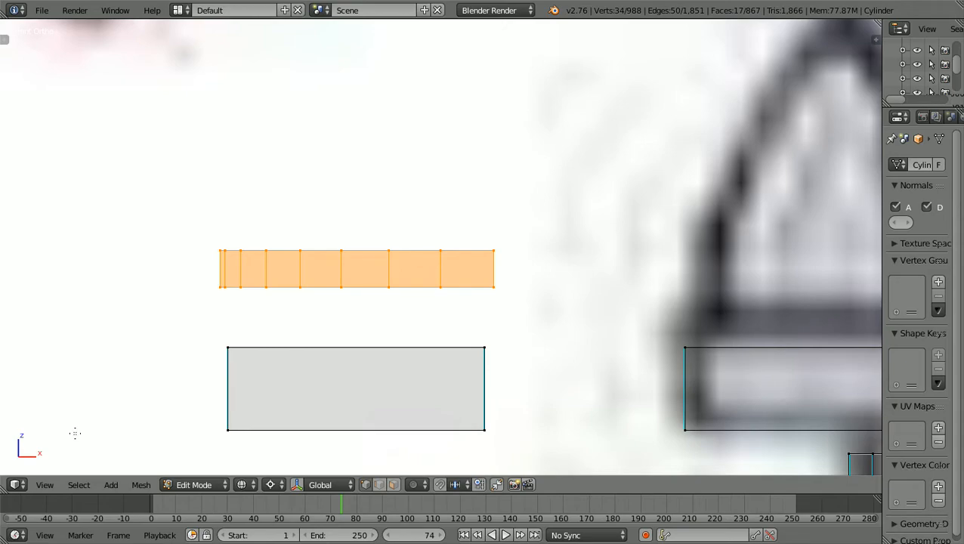
# Raise the rectangular reference block about 0.05 along the Z axis so it sits just beneath the half-disc.
pyautogui.press('a')
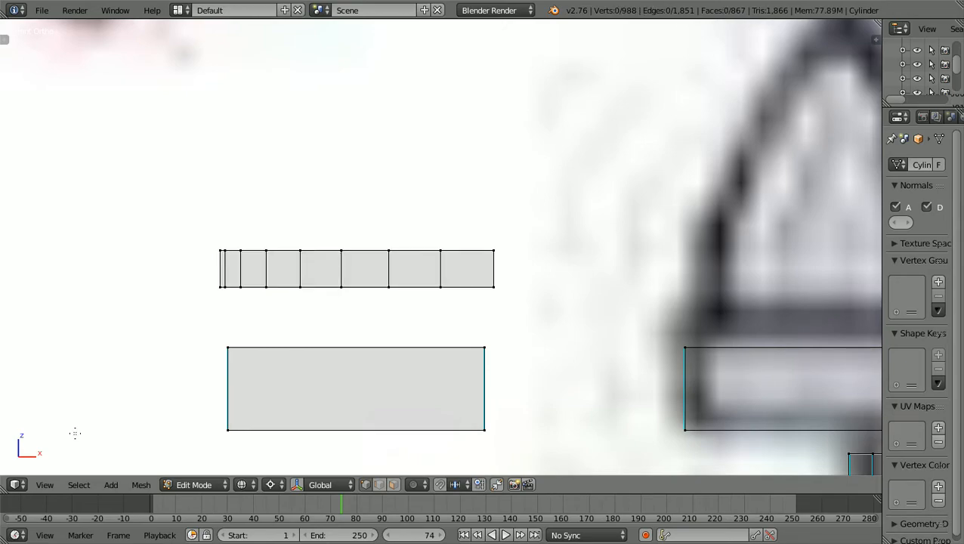
pyautogui.press('b')
pyautogui.moveTo(159, 457); pyautogui.dragTo(529, 326)
pyautogui.press('g')
pyautogui.press('z')
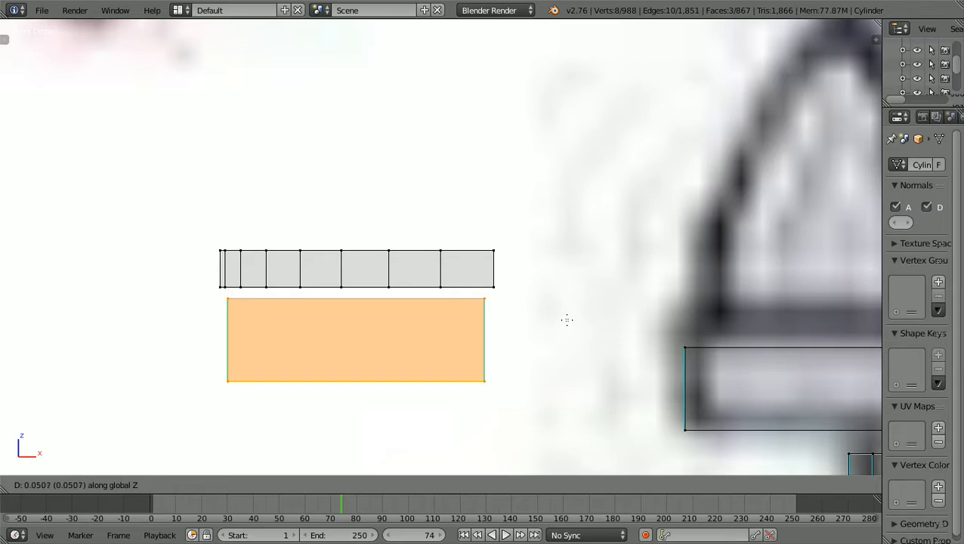
pyautogui.click(566, 320)
# Shift the half-disc forward along the X axis, then scale it along X by about 0.93 to the reference block's length.
pyautogui.keyDown('ctrl'); pyautogui.scroll(-3, 567, 320); pyautogui.keyUp('ctrl')
pyautogui.scroll(3, 567, 319)
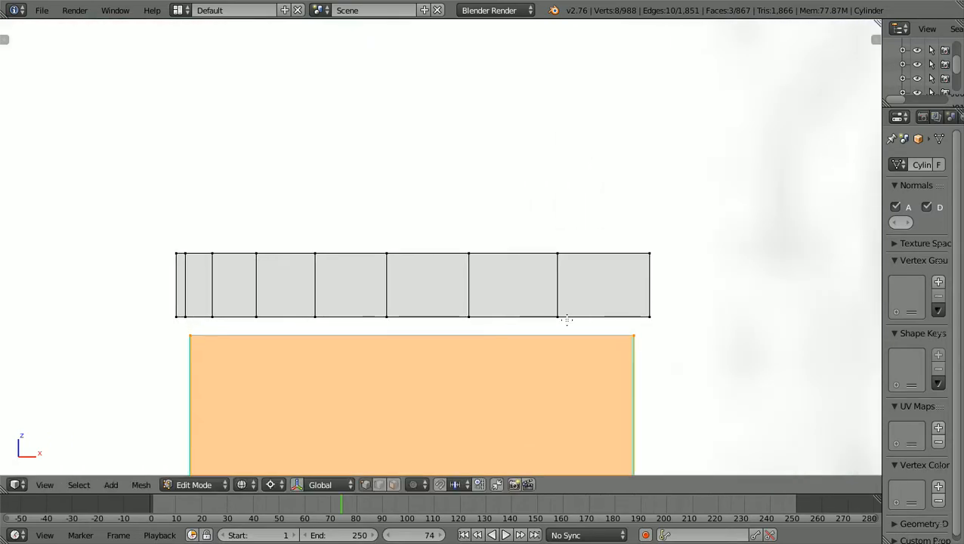
pyautogui.keyDown('ctrl'); pyautogui.scroll(-4, 566, 320); pyautogui.keyUp('ctrl')
pyautogui.press('a')
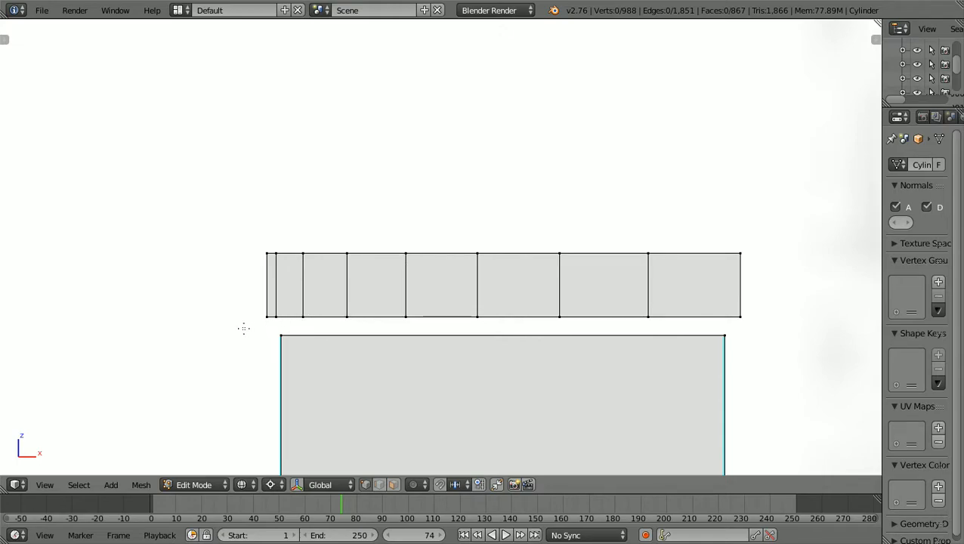
pyautogui.press('b')
pyautogui.moveTo(239, 332); pyautogui.dragTo(772, 242)
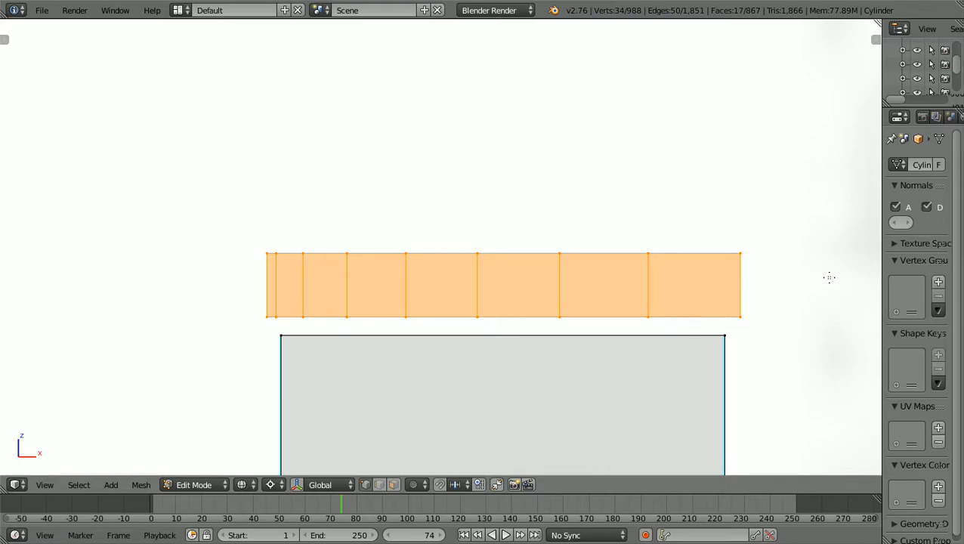
pyautogui.press('g')
pyautogui.press('x')
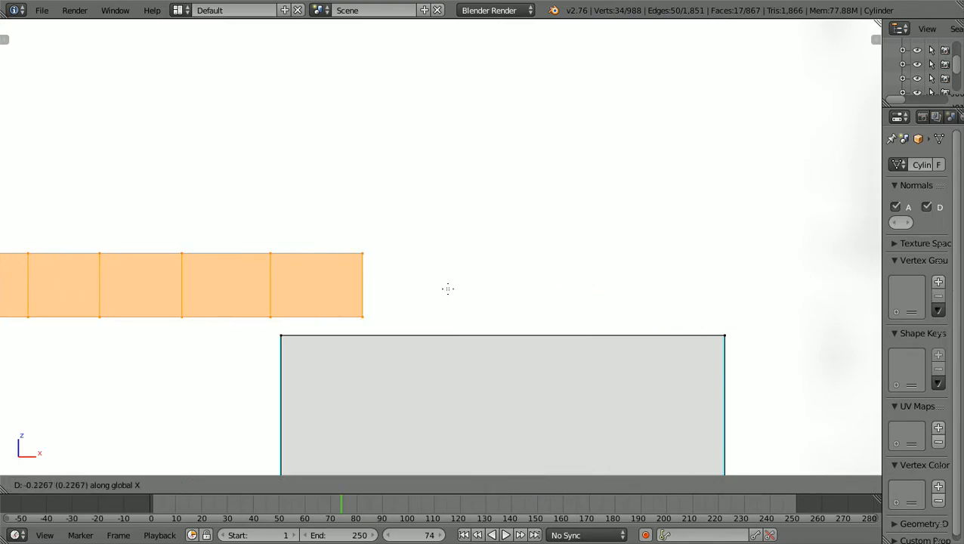
pyautogui.click(421, 287)
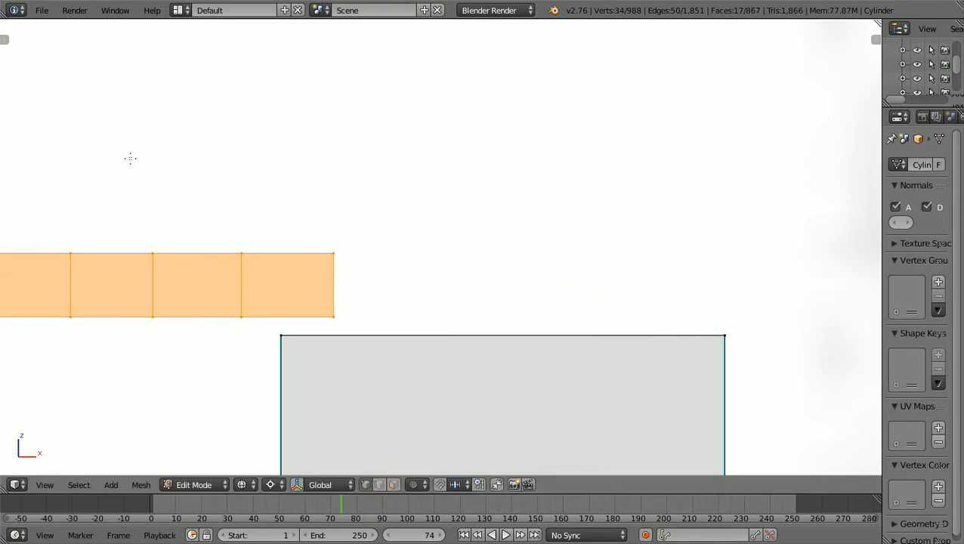
pyautogui.press('s')
pyautogui.press('x')
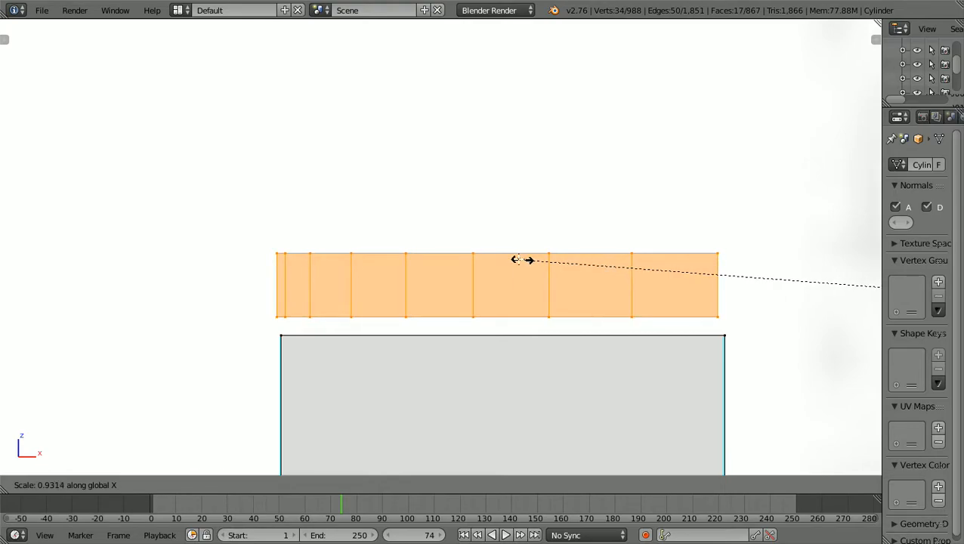
pyautogui.click(509, 259)
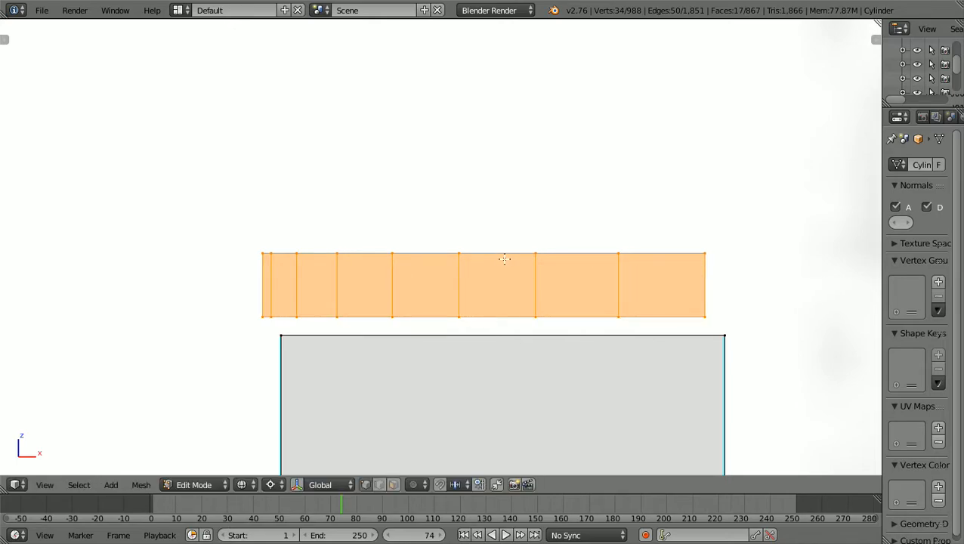
# Move the half-disc about 0.0115 along the X axis to line its ends up with the reference block.
pyautogui.press('a')
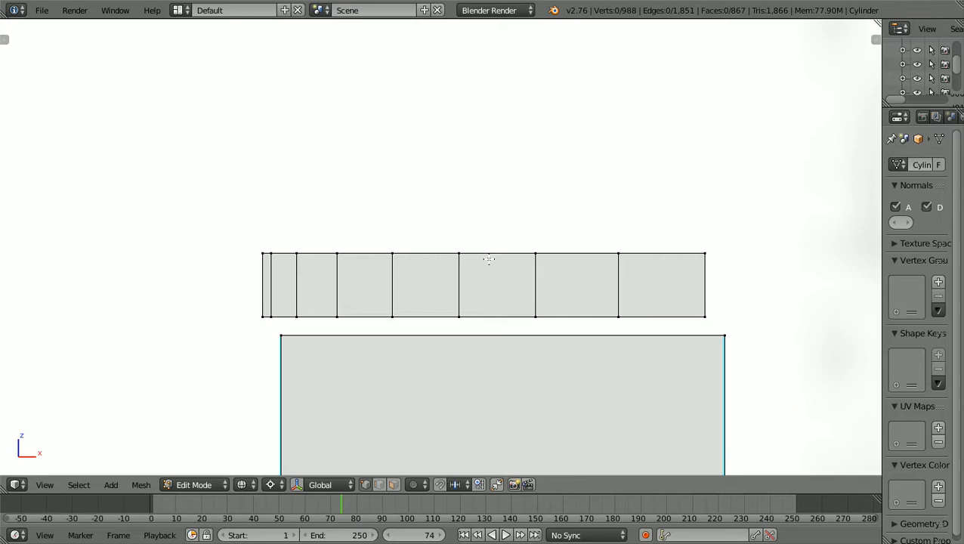
pyautogui.press('b')
pyautogui.moveTo(232, 327); pyautogui.dragTo(740, 225)
pyautogui.press('g')
pyautogui.press('x')
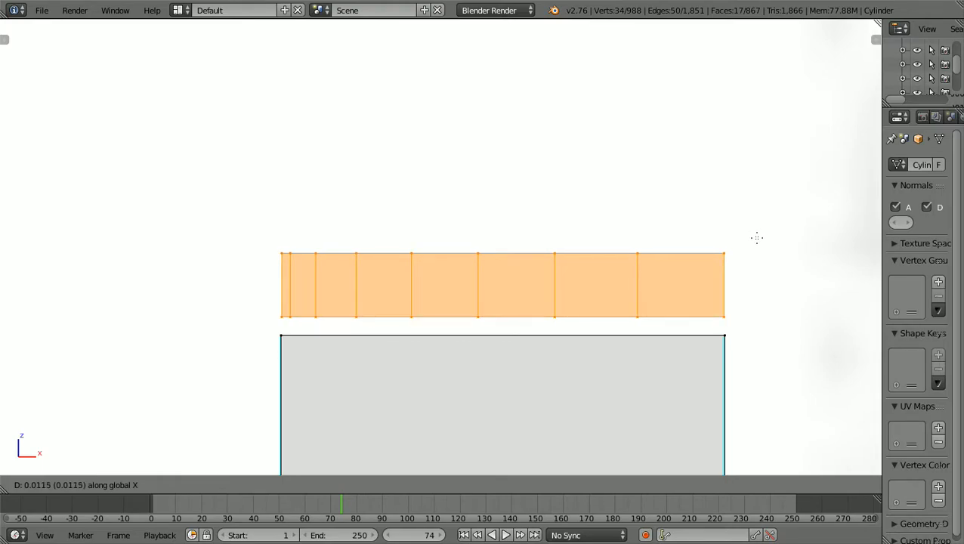
pyautogui.click(758, 238)
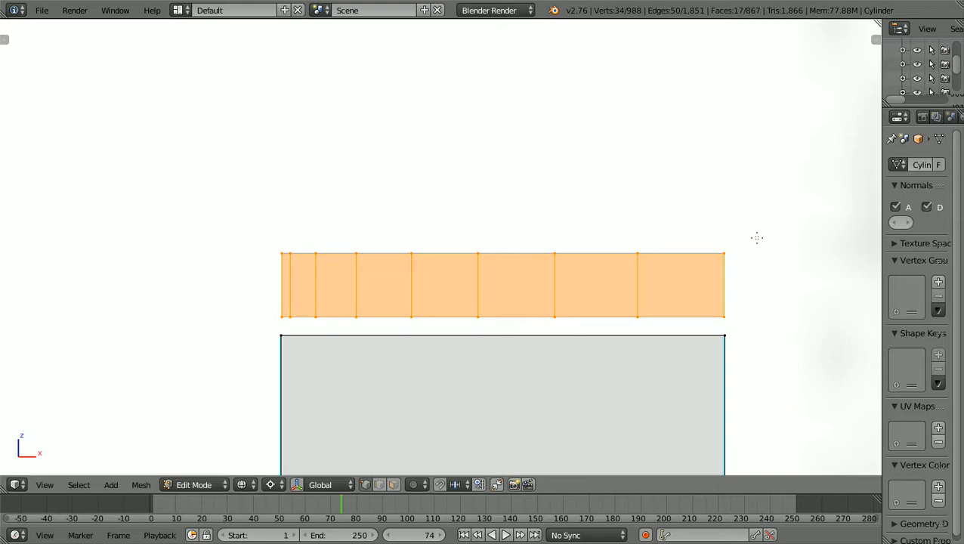
# Fine-tune the half-disc's X length to match the reference block and shift it about 0.012 along X to realign both ends.
pyautogui.scroll(1, 758, 239)
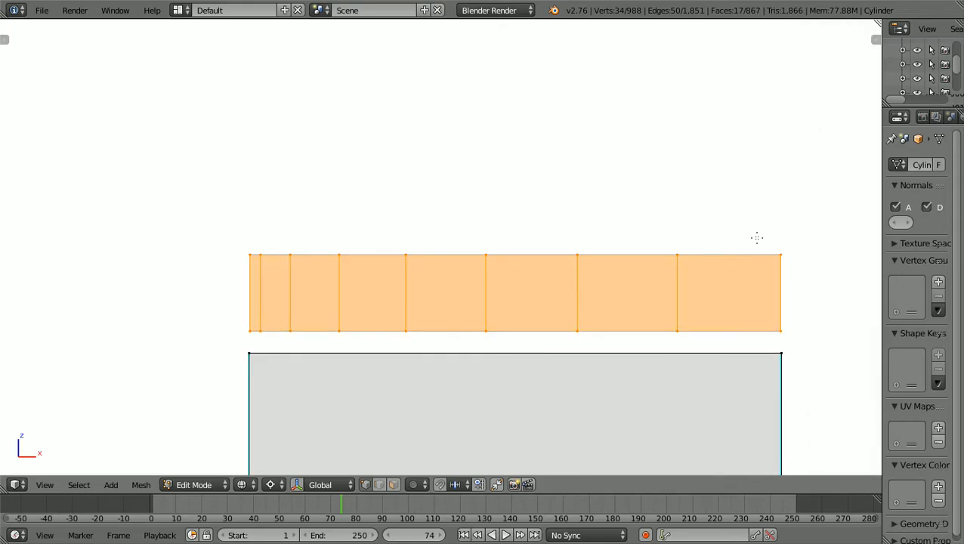
pyautogui.keyDown('ctrl'); pyautogui.scroll(3, 757, 238); pyautogui.keyUp('ctrl')
pyautogui.keyDown('shift'); pyautogui.scroll(-4, 758, 238); pyautogui.keyUp('shift')
pyautogui.scroll(2, 757, 238)
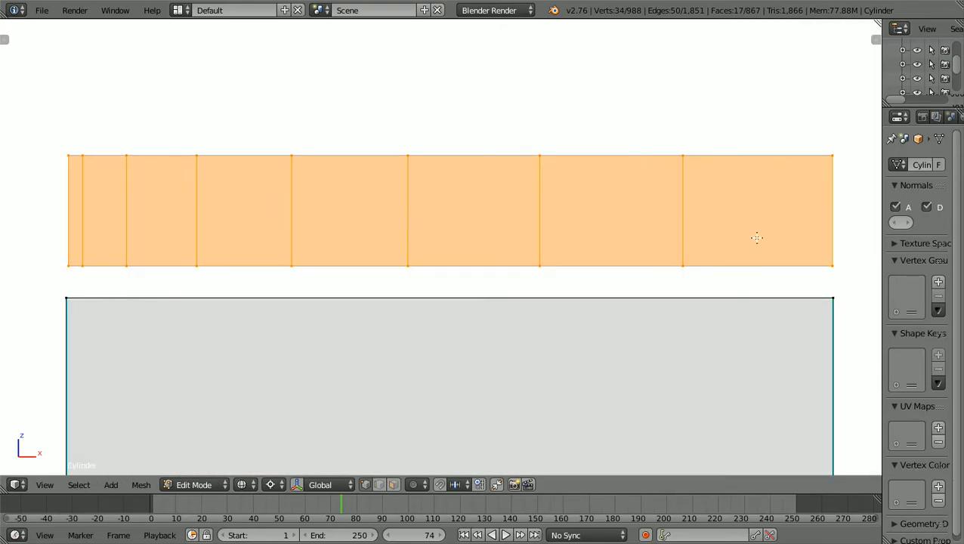
pyautogui.keyDown('ctrl'); pyautogui.scroll(-1, 758, 238); pyautogui.keyUp('ctrl')
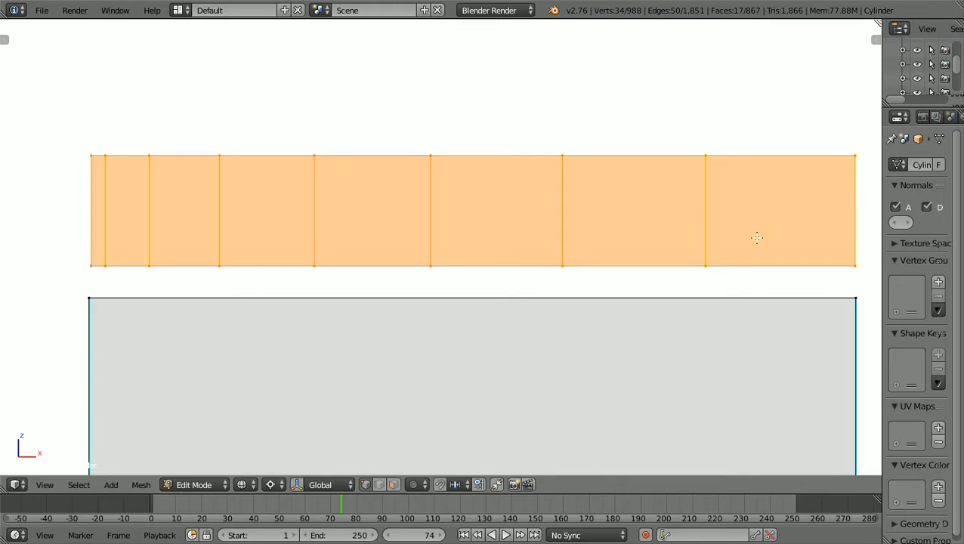
pyautogui.keyDown('ctrl'); pyautogui.scroll(1, 757, 238); pyautogui.keyUp('ctrl')
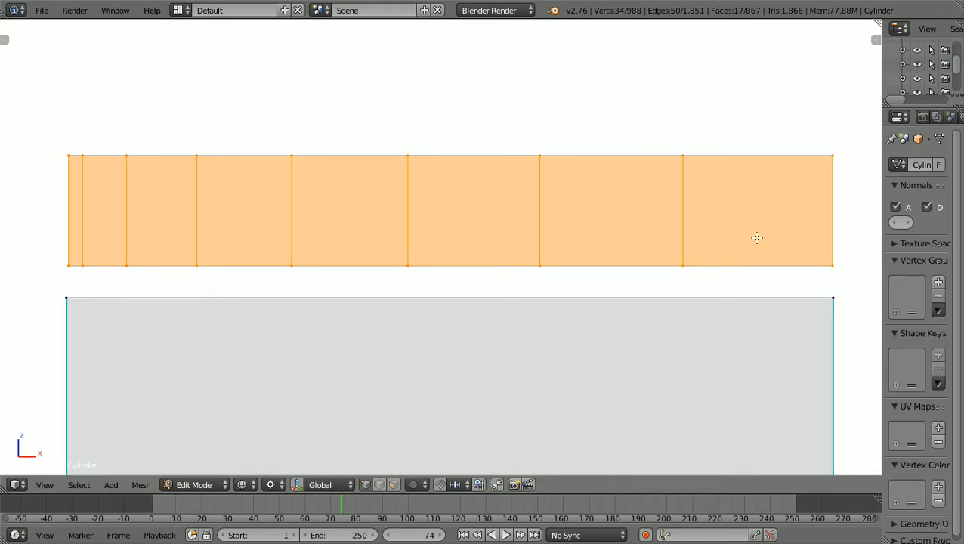
pyautogui.scroll(-2, 753, 263)
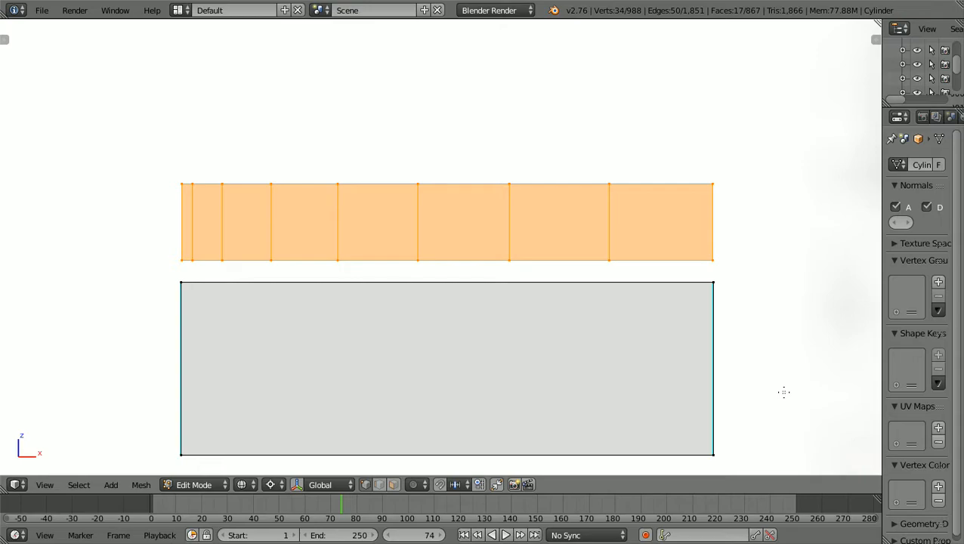
pyautogui.press('s')
pyautogui.press('x')
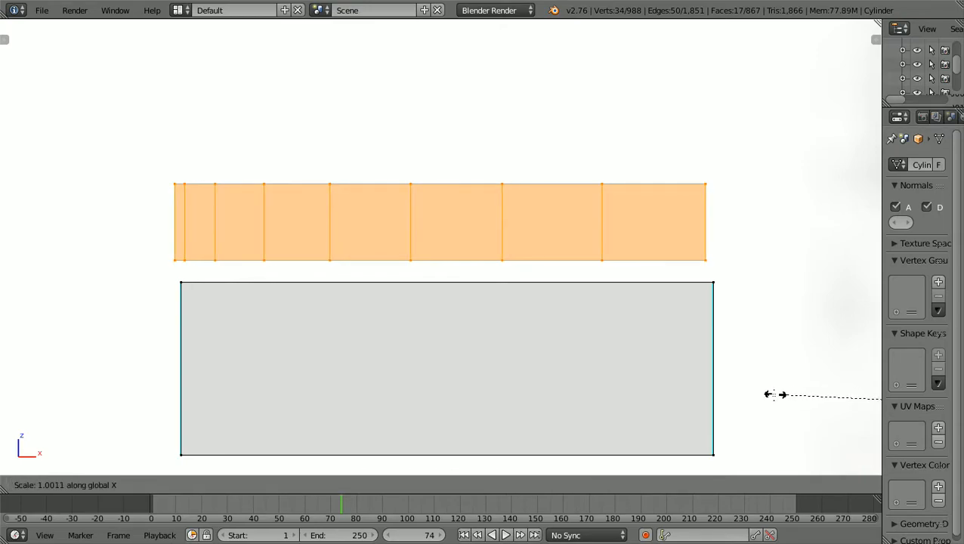
pyautogui.click(761, 394)
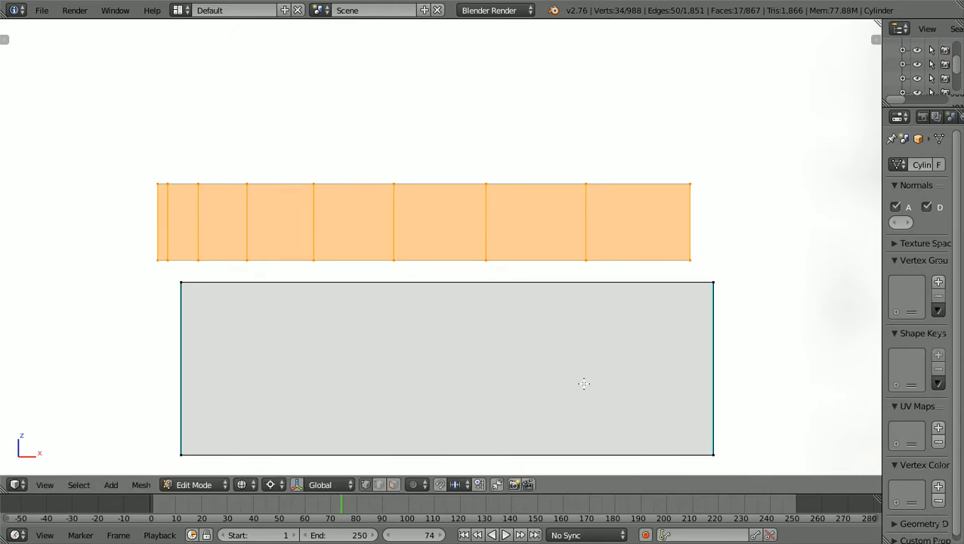
pyautogui.press('g')
pyautogui.press('x')
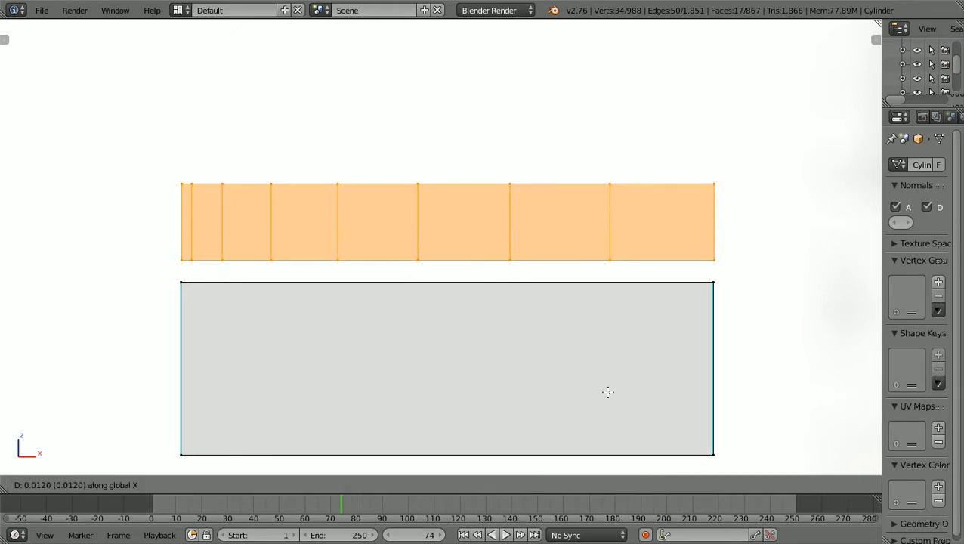
pyautogui.click(609, 392)
# Select the rectangular reference block beneath the half-disc in front view and delete its vertices.
pyautogui.scroll(-7, 608, 392)
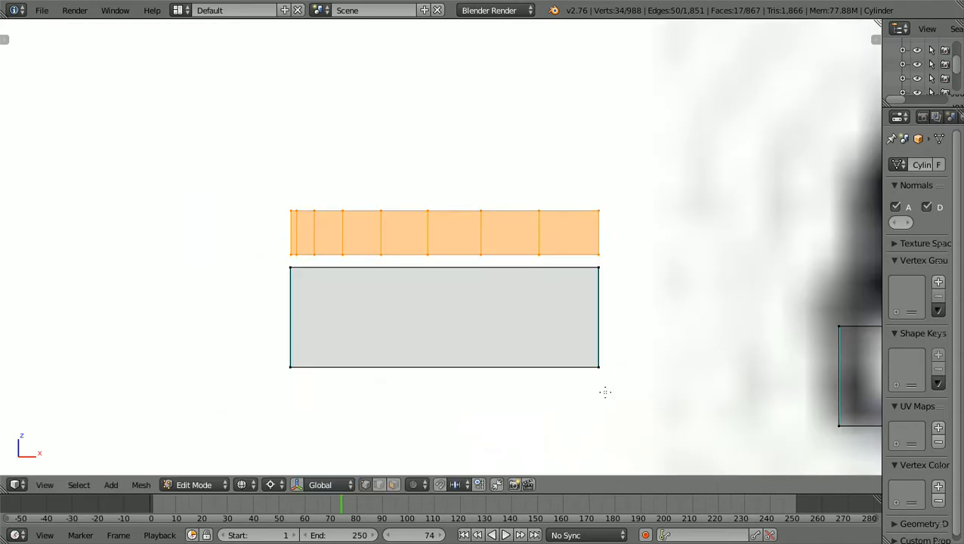
pyautogui.scroll(-2, 517, 347)
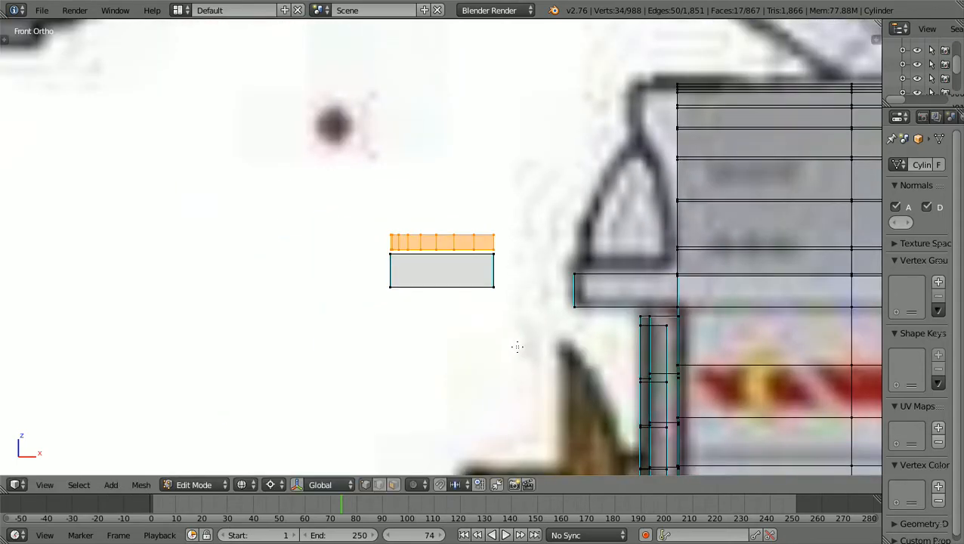
pyautogui.scroll(1, 517, 347)
pyautogui.moveTo(518, 348)
pyautogui.mouseDown(button='middle')
pyautogui.moveTo(540, 365)
pyautogui.moveTo(501, 350)
pyautogui.mouseUp(button='middle')
pyautogui.scroll(2, 502, 350)
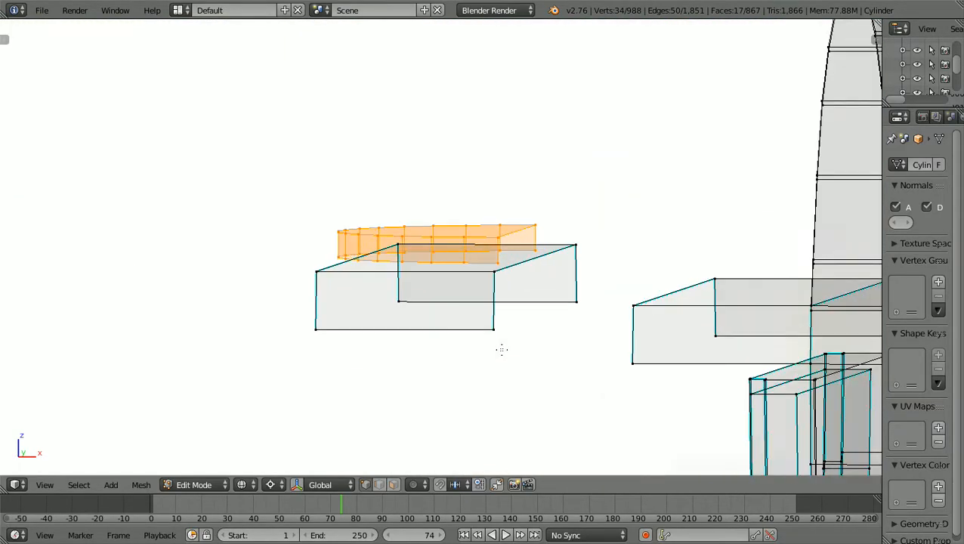
pyautogui.press('KP_1')
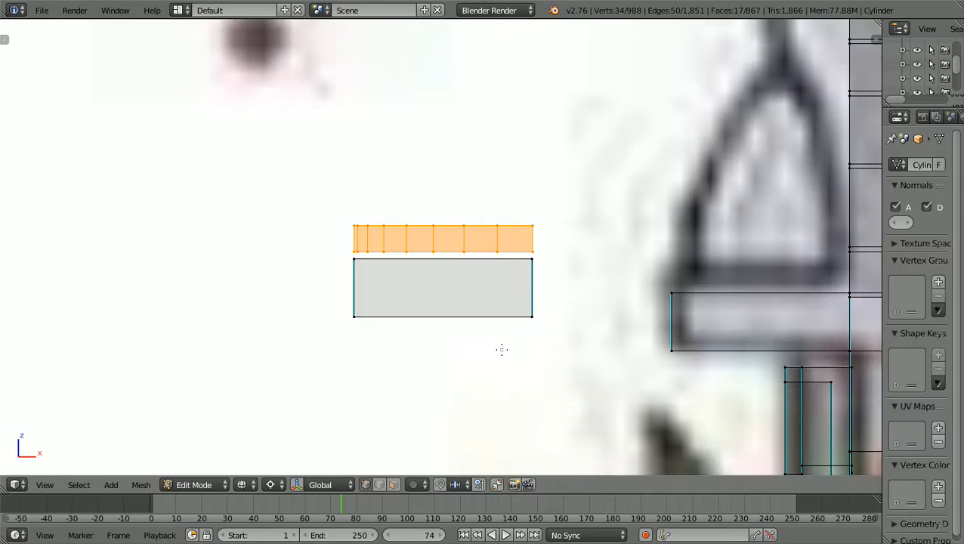
pyautogui.scroll(1, 501, 350)
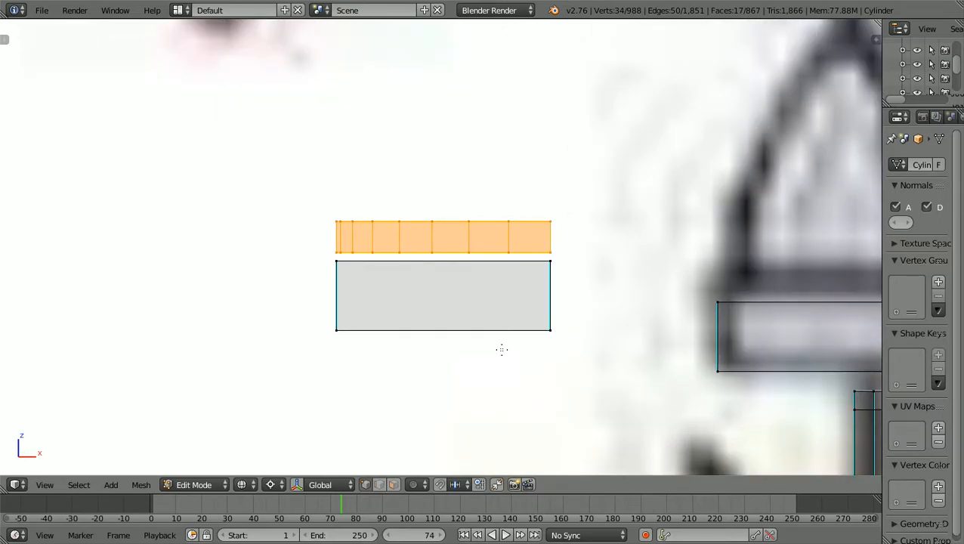
pyautogui.press('a')
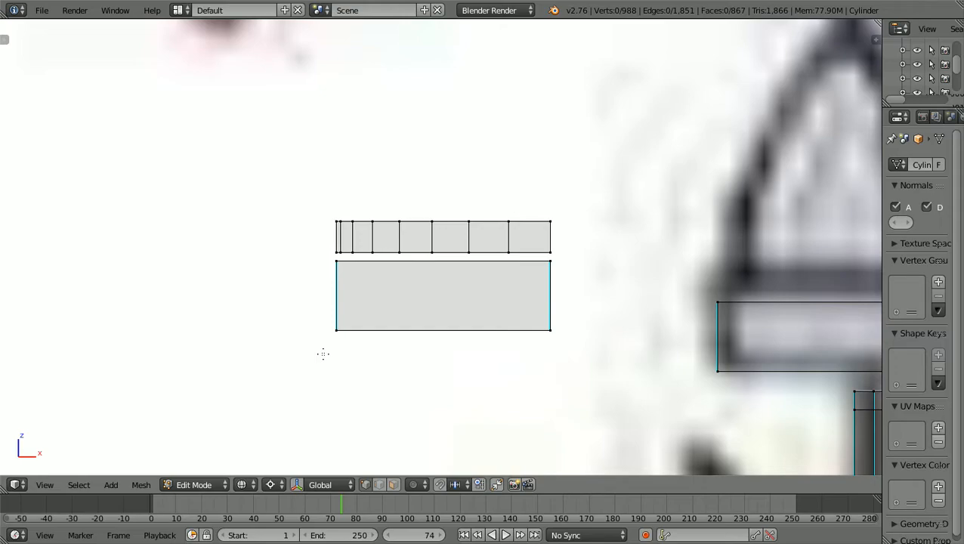
pyautogui.press('b')
pyautogui.moveTo(317, 359); pyautogui.dragTo(599, 258)
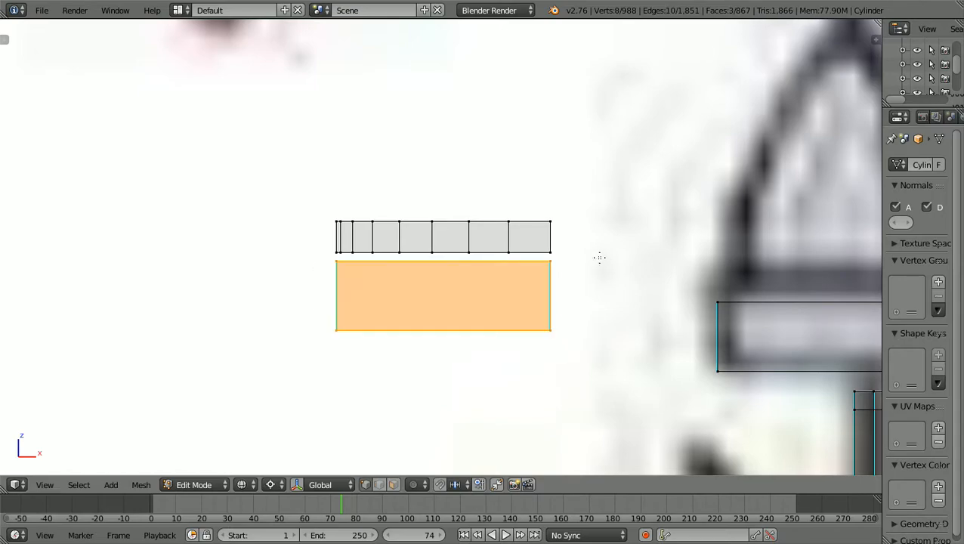
pyautogui.press('x')
pyautogui.click(599, 259)
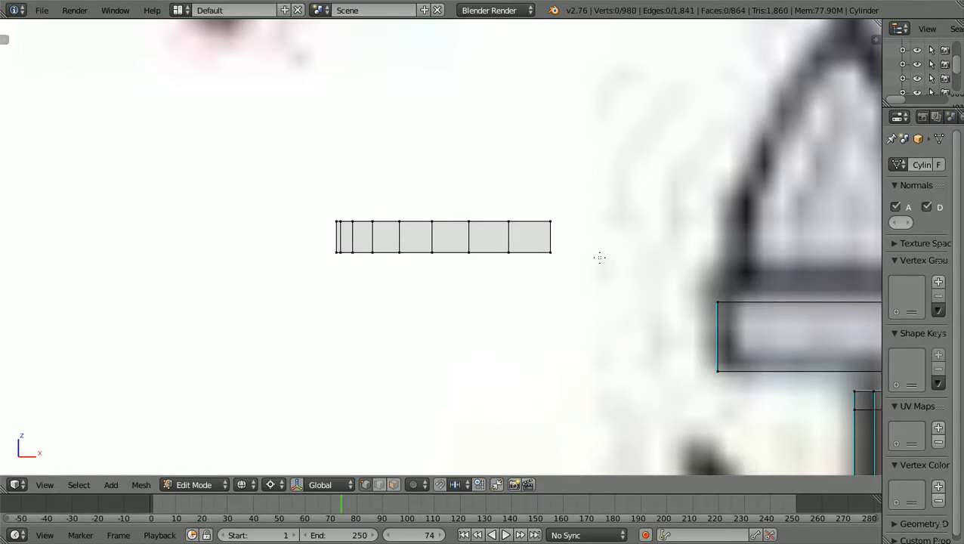
# Lower the half-disc about 0.106 along Z to the front ledge's height and move it about 0.2 along X to the ledge's front edge.
pyautogui.scroll(-1, 593, 263)
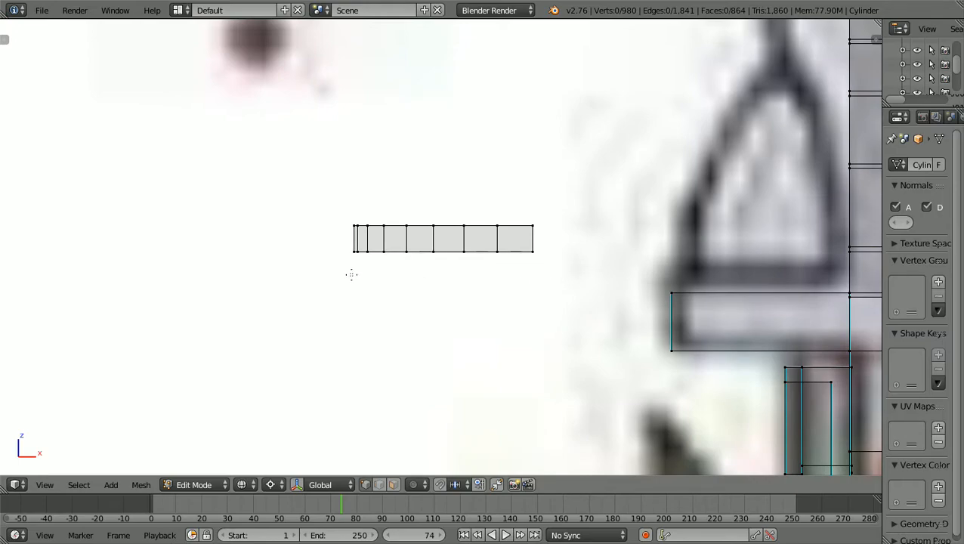
pyautogui.press('b')
pyautogui.moveTo(334, 290); pyautogui.dragTo(546, 139)
pyautogui.press('g')
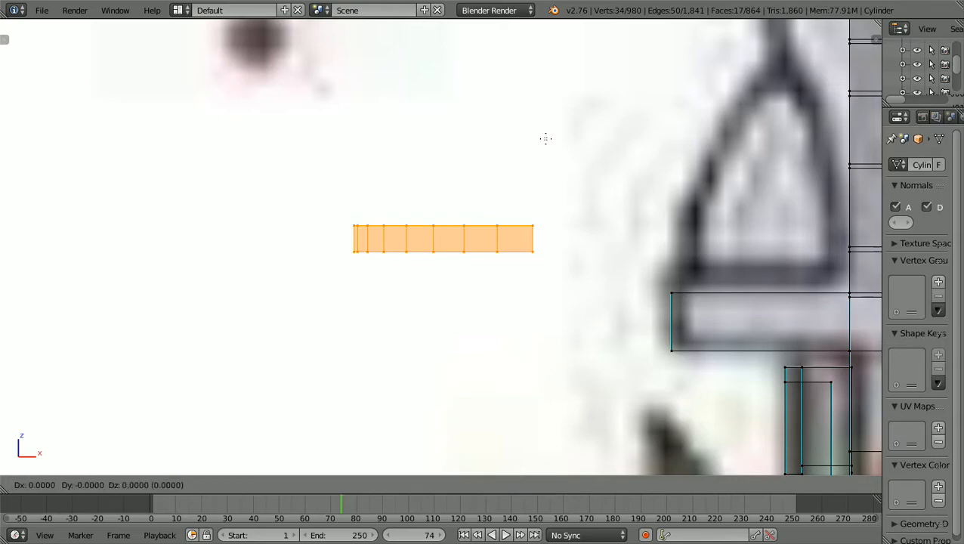
pyautogui.press('z')
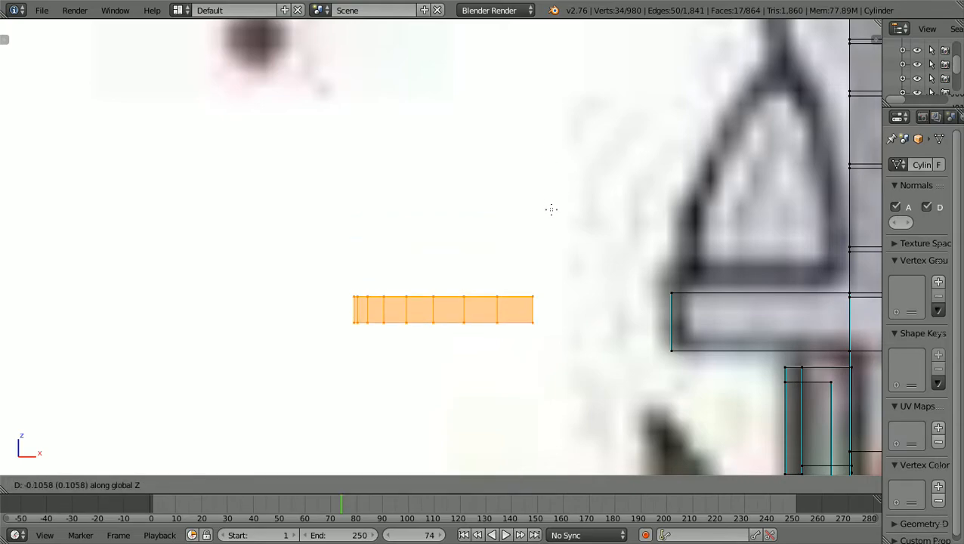
pyautogui.click(550, 209)
pyautogui.press('g')
pyautogui.press('x')
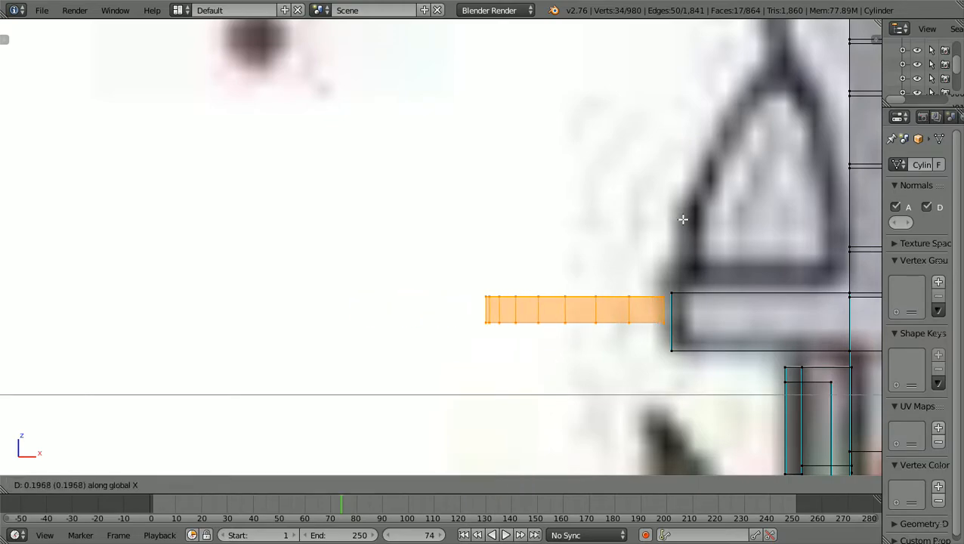
pyautogui.click(686, 221)
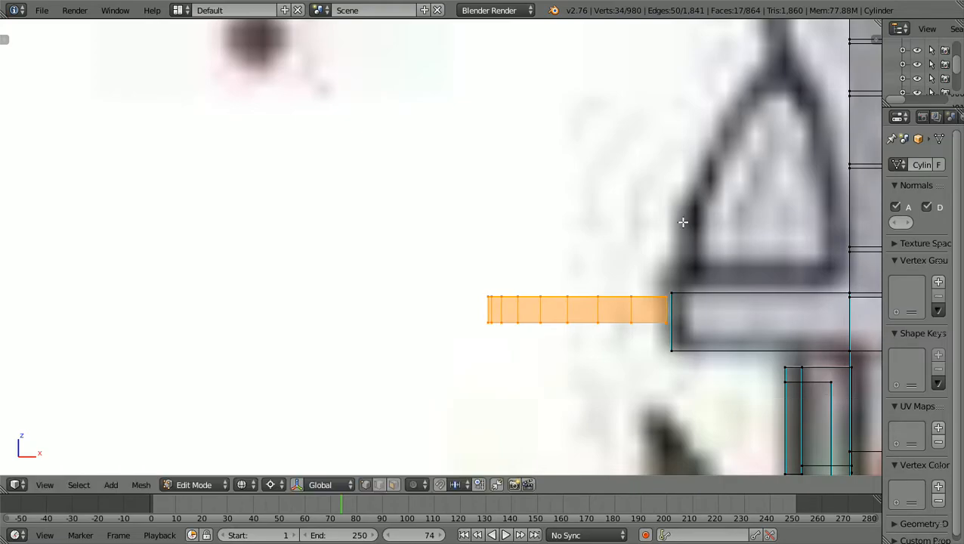
# Examine the half-disc's position against the ledge's front edge from the top view.
pyautogui.scroll(-4, 684, 222)
pyautogui.moveTo(679, 228); pyautogui.dragTo(669, 265, button='middle')
pyautogui.press('KP_7')
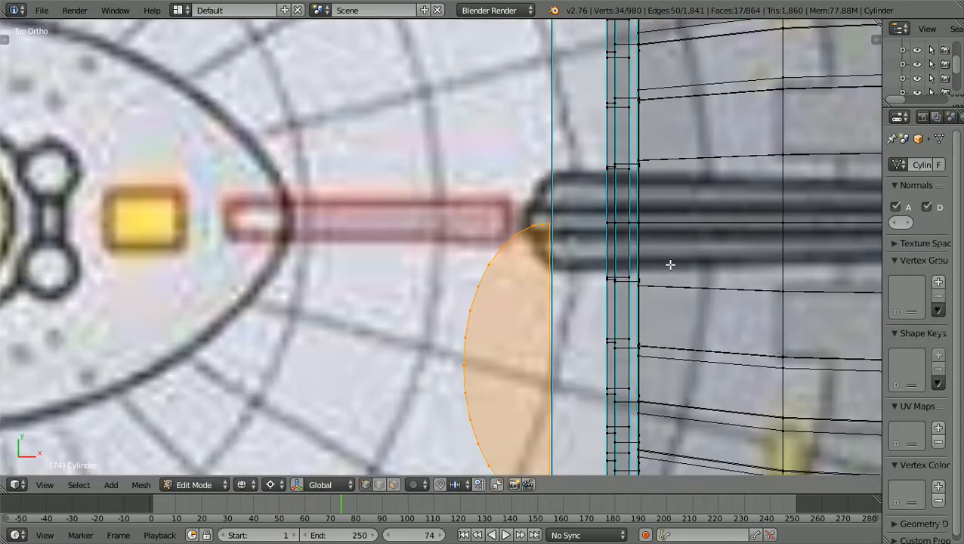
pyautogui.scroll(-2, 671, 264)
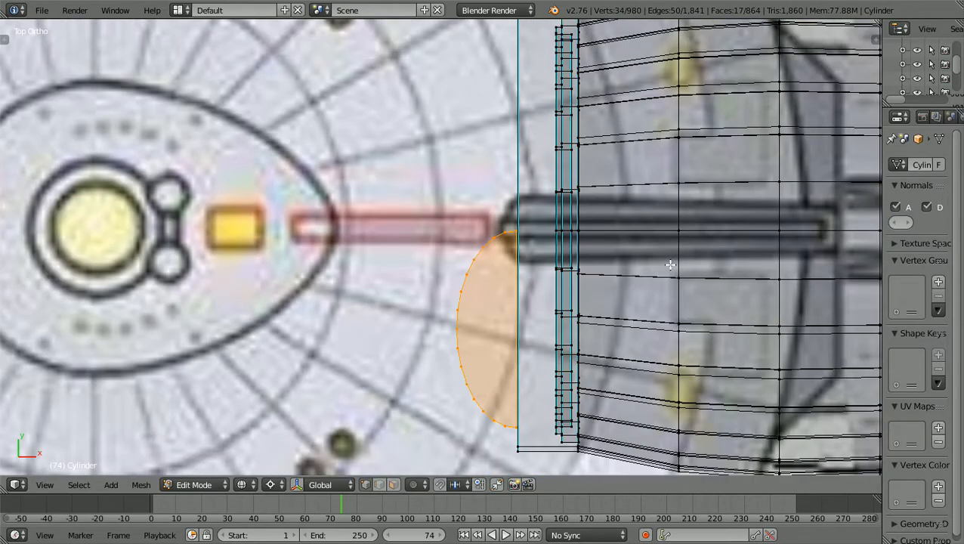
# Move the half-disc along negative Y until its outer corner lines up with the ledge's inner end line in top view.
pyautogui.keyDown('shift'); pyautogui.scroll(-6, 670, 265); pyautogui.keyUp('shift')
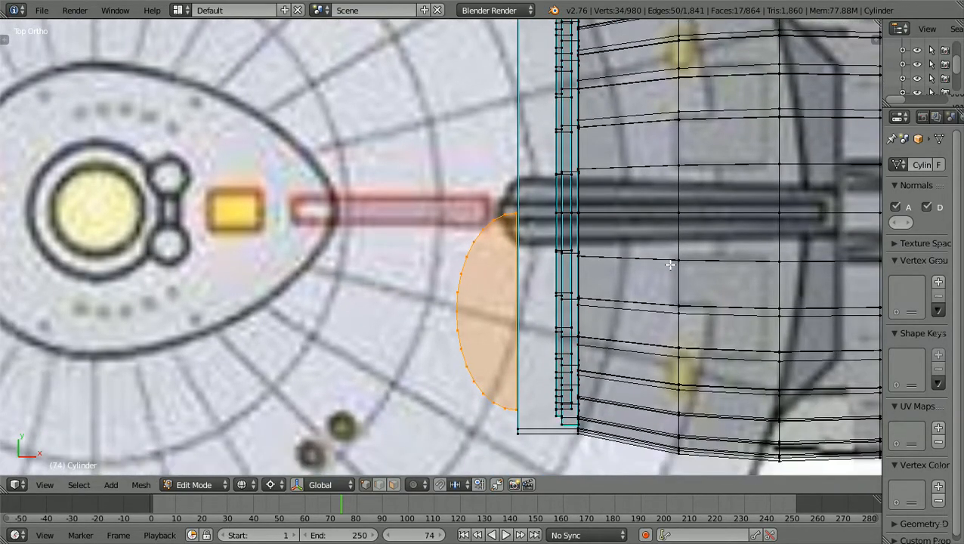
pyautogui.scroll(1, 670, 264)
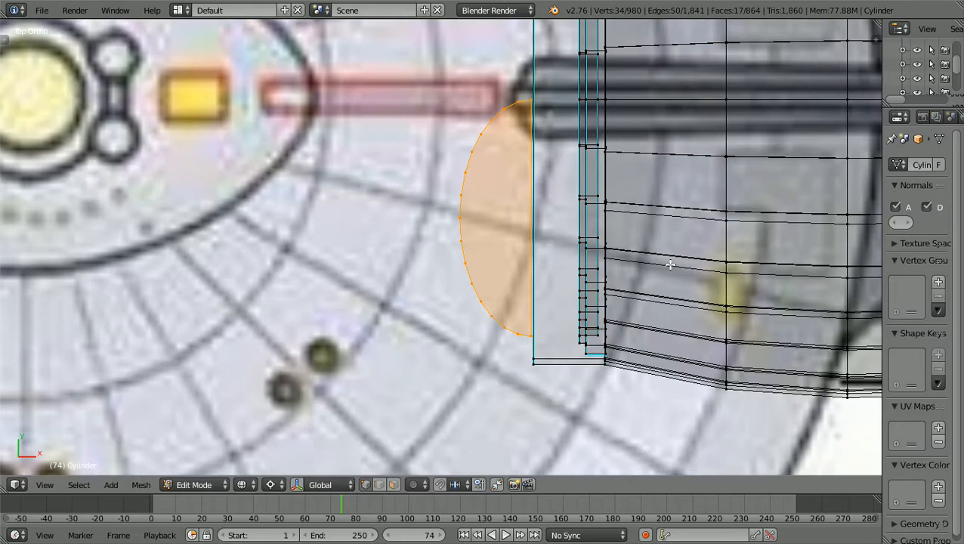
pyautogui.scroll(1, 670, 265)
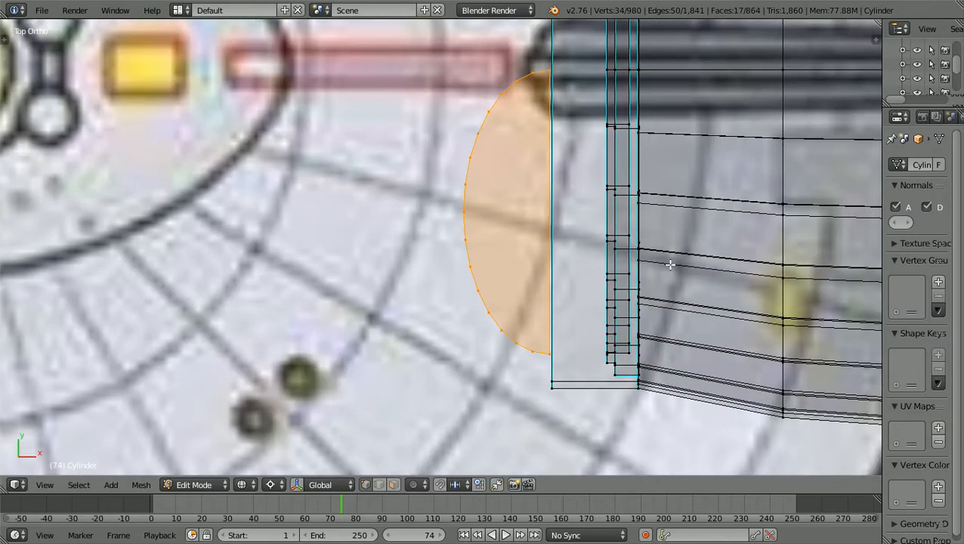
pyautogui.keyDown('shift'); pyautogui.scroll(2, 670, 264); pyautogui.keyUp('shift')
pyautogui.keyDown('ctrl'); pyautogui.scroll(3, 670, 264); pyautogui.keyUp('ctrl')
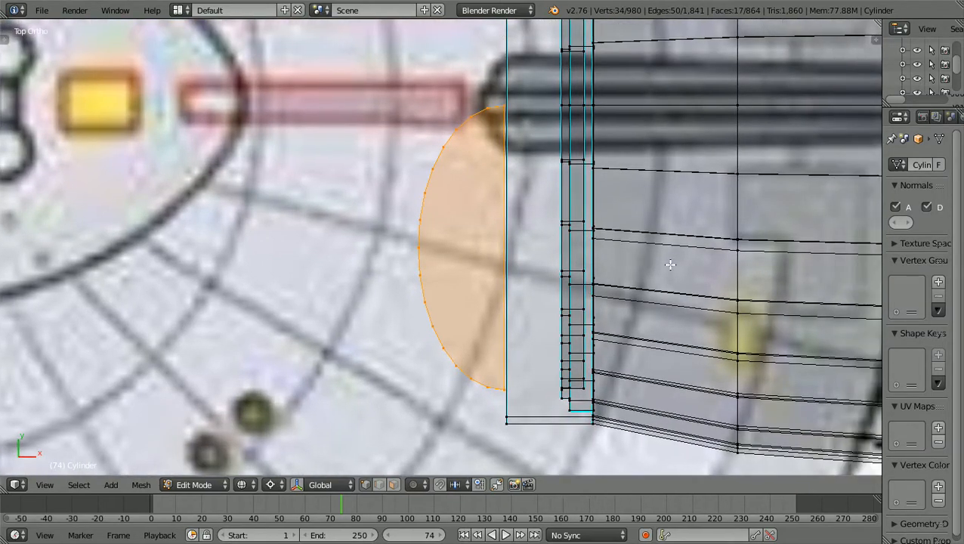
pyautogui.keyDown('shift'); pyautogui.scroll(-2, 670, 265); pyautogui.keyUp('shift')
pyautogui.scroll(1, 671, 265)
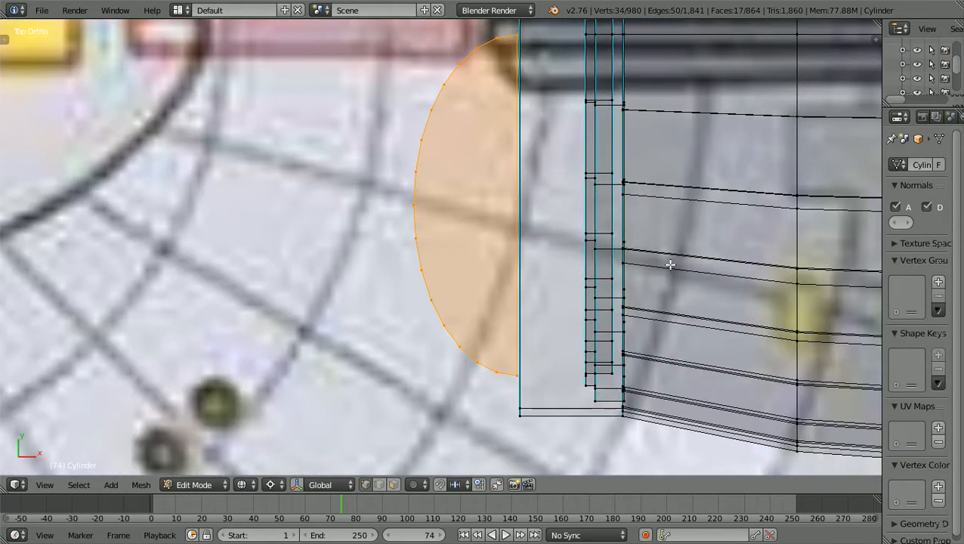
pyautogui.keyDown('shift'); pyautogui.scroll(-2, 670, 265); pyautogui.keyUp('shift')
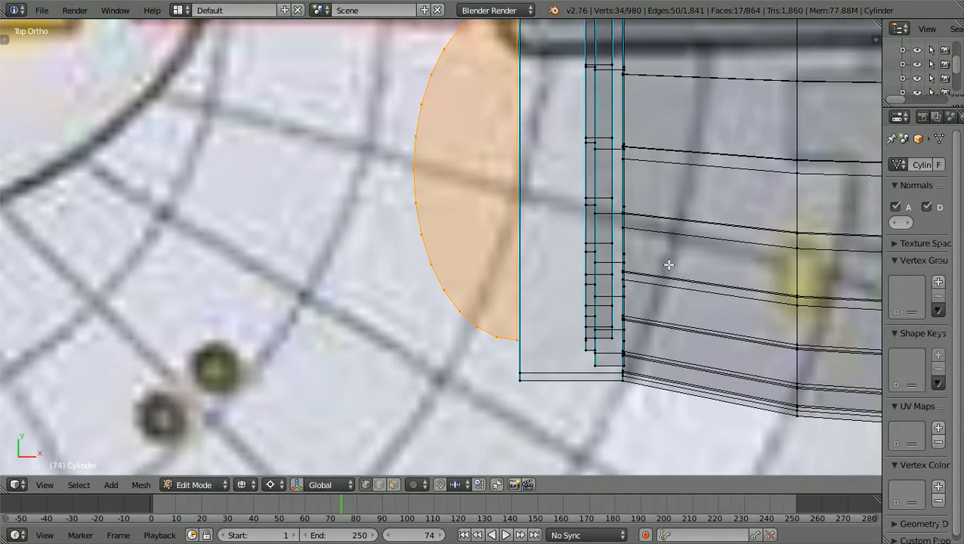
pyautogui.scroll(3, 669, 265)
pyautogui.keyDown('ctrl'); pyautogui.scroll(3, 668, 264); pyautogui.keyUp('ctrl')
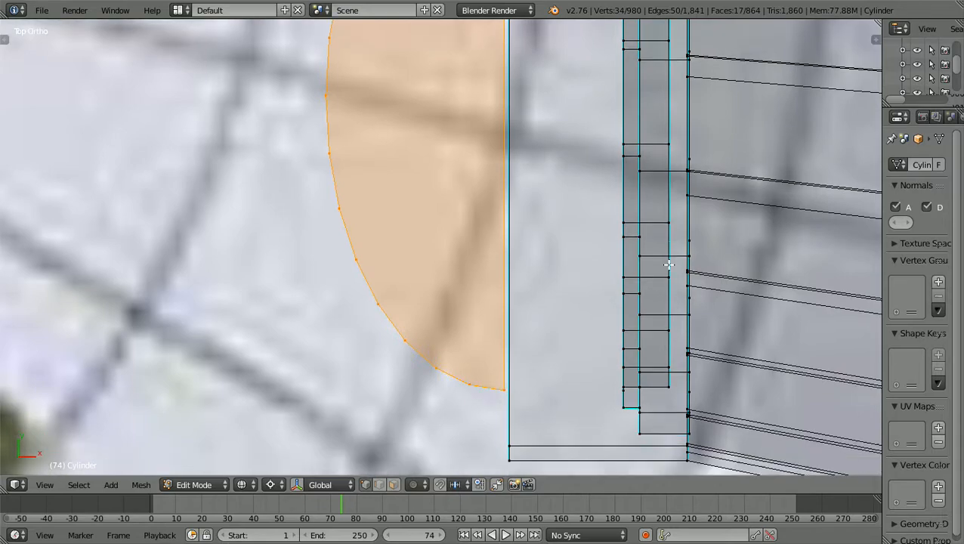
pyautogui.keyDown('shift'); pyautogui.scroll(-3, 669, 264); pyautogui.keyUp('shift')
pyautogui.keyDown('ctrl'); pyautogui.scroll(-2, 668, 264); pyautogui.keyUp('ctrl')
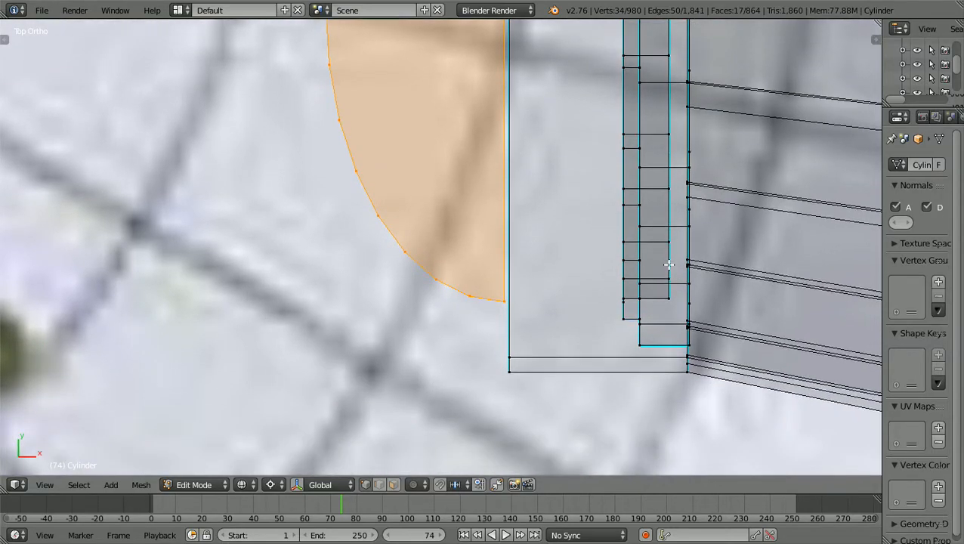
pyautogui.keyDown('ctrl'); pyautogui.scroll(2, 669, 265); pyautogui.keyUp('ctrl')
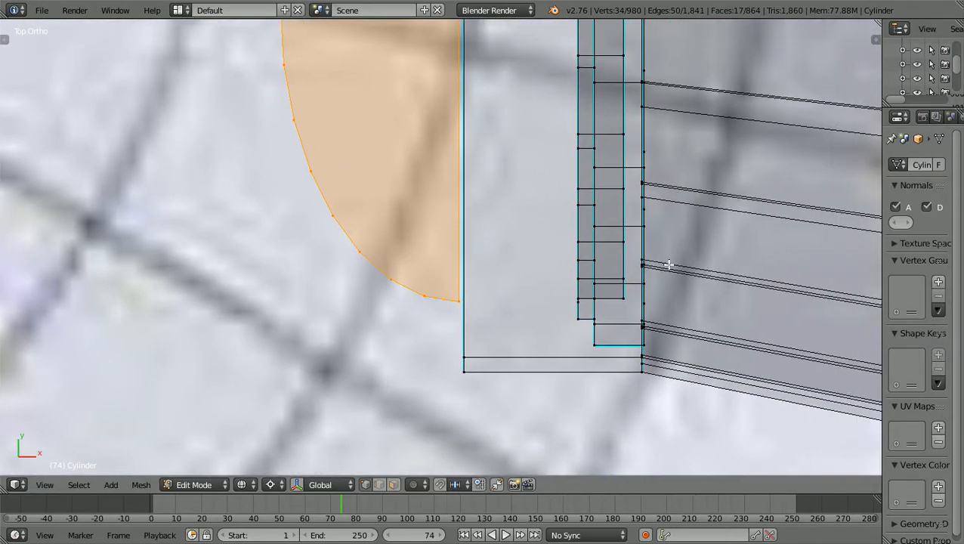
pyautogui.keyDown('shift'); pyautogui.scroll(-3, 669, 265); pyautogui.keyUp('shift')
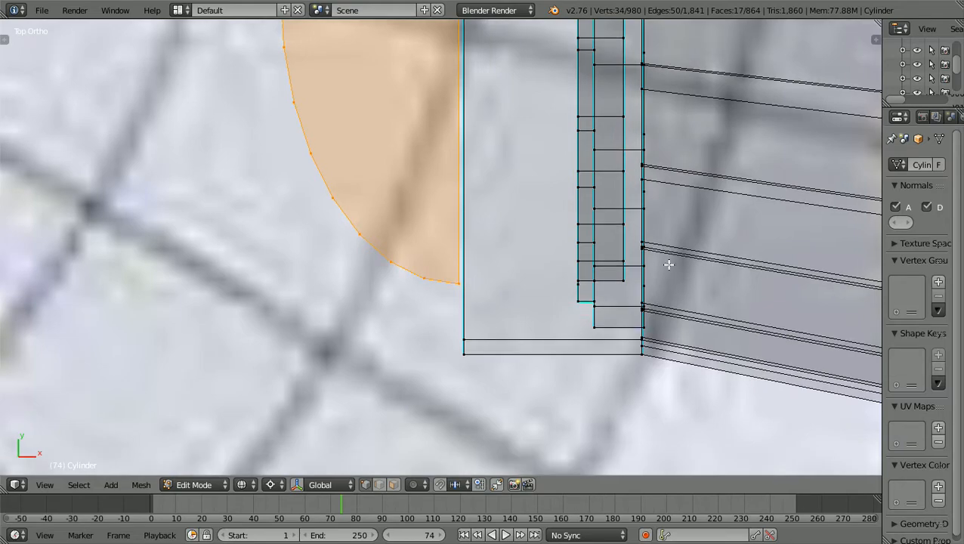
pyautogui.scroll(4, 669, 265)
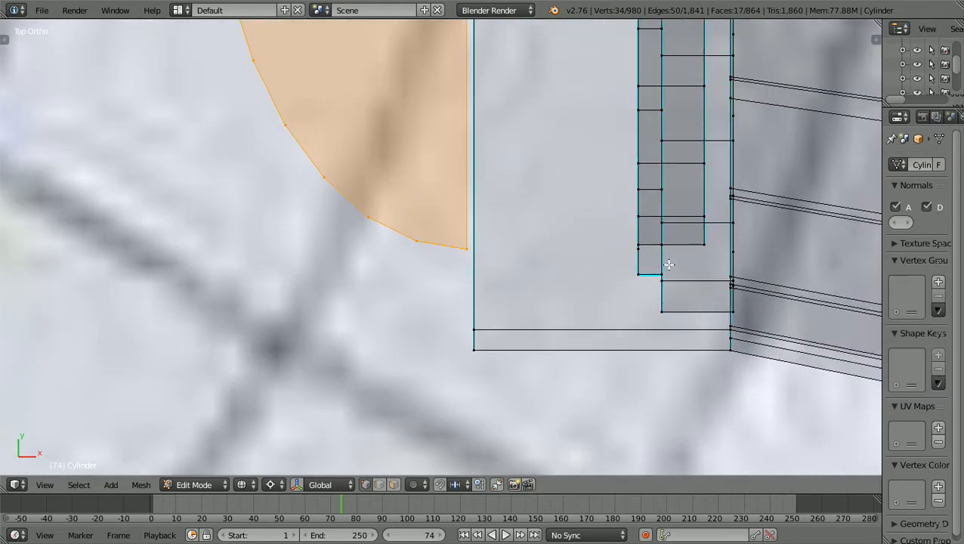
pyautogui.keyDown('shift'); pyautogui.scroll(2, 654, 257); pyautogui.keyUp('shift')
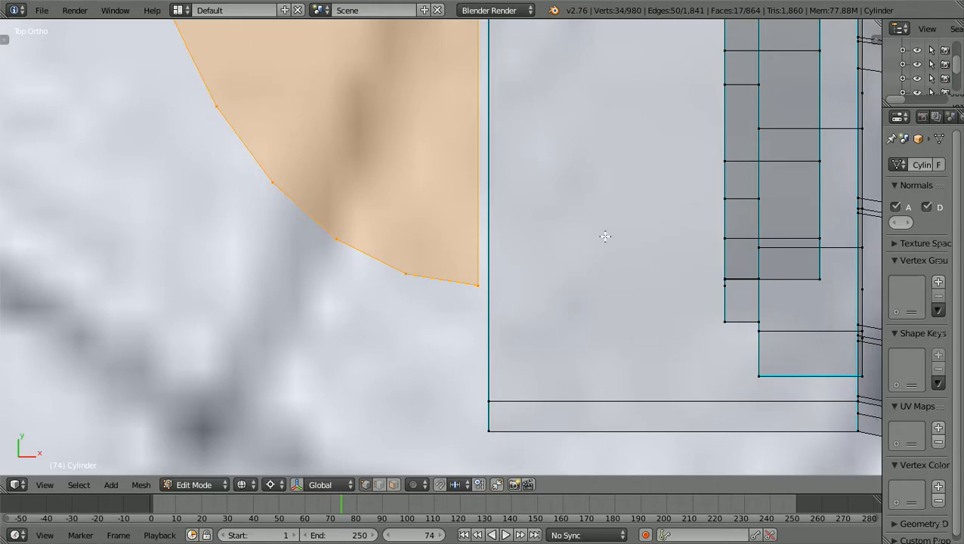
pyautogui.press('g')
pyautogui.press('y')
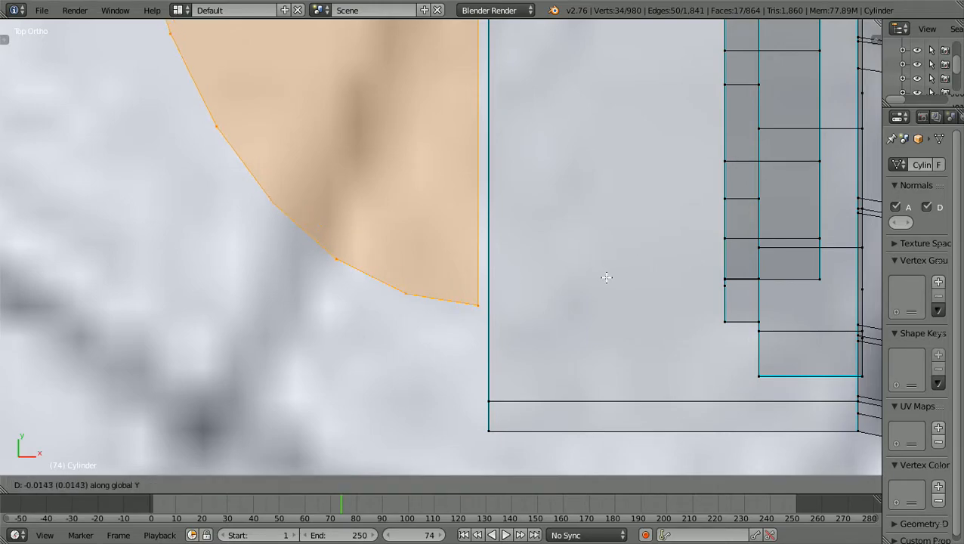
pyautogui.click(631, 353)
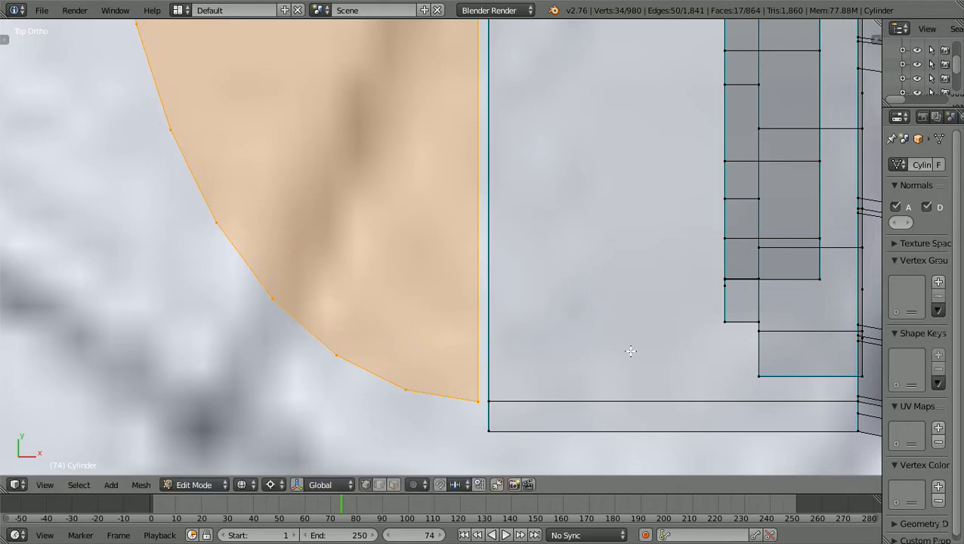
# Shift the half-disc about 0.0066 along X to close the gap to the ledge's front edge.
pyautogui.keyDown('shift'); pyautogui.scroll(-2, 631, 351); pyautogui.keyUp('shift')
pyautogui.scroll(3, 631, 352)
pyautogui.keyDown('shift'); pyautogui.scroll(-2, 631, 351); pyautogui.keyUp('shift')
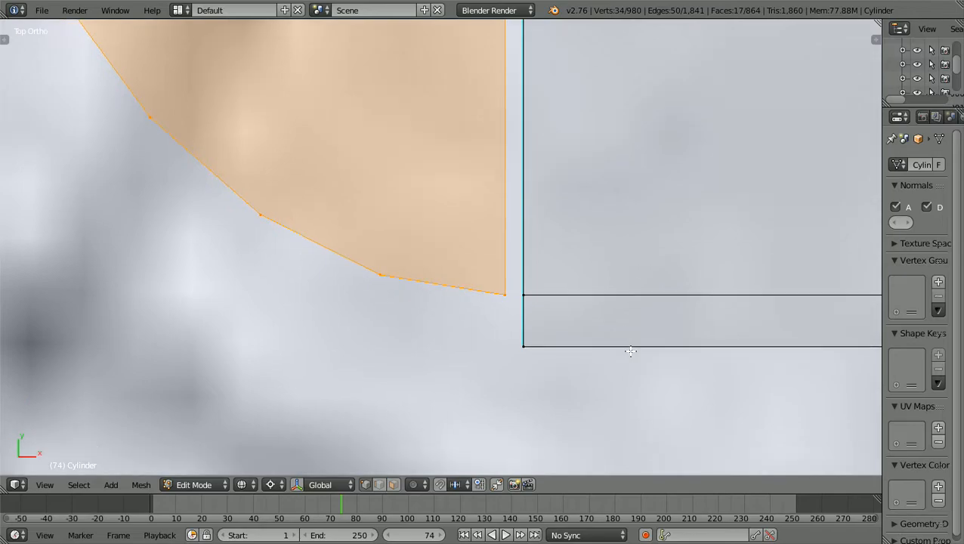
pyautogui.keyDown('shift'); pyautogui.scroll(-1, 631, 351); pyautogui.keyUp('shift')
pyautogui.scroll(5, 631, 352)
pyautogui.keyDown('ctrl'); pyautogui.scroll(4, 631, 351); pyautogui.keyUp('ctrl')
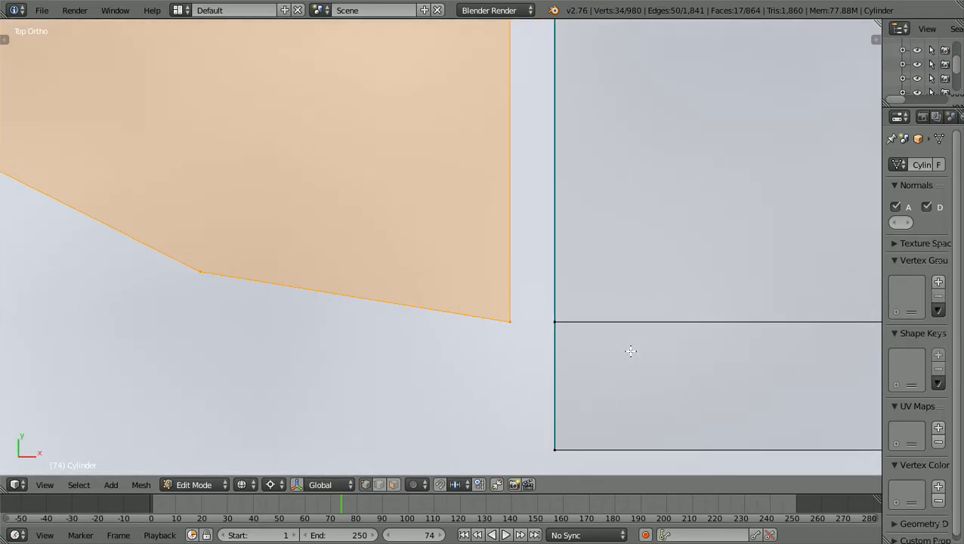
pyautogui.keyDown('ctrl'); pyautogui.scroll(2, 631, 351); pyautogui.keyUp('ctrl')
pyautogui.scroll(3, 631, 350)
pyautogui.keyDown('shift'); pyautogui.scroll(-3, 631, 351); pyautogui.keyUp('shift')
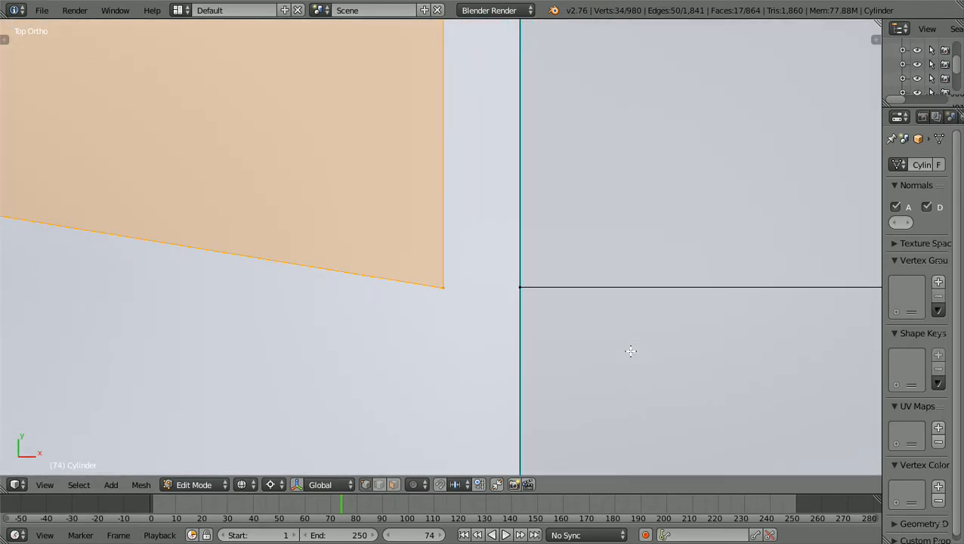
pyautogui.scroll(2, 632, 351)
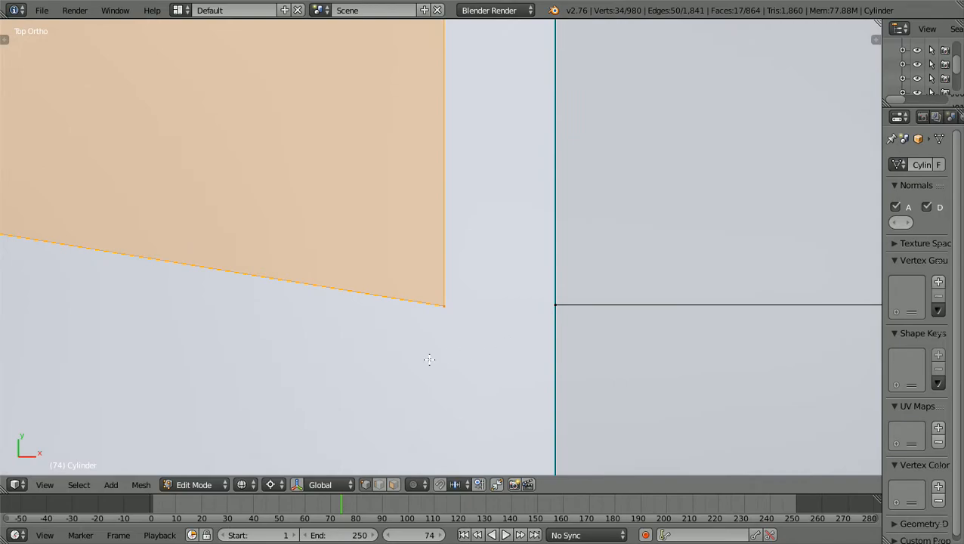
pyautogui.press('g')
pyautogui.press('x')
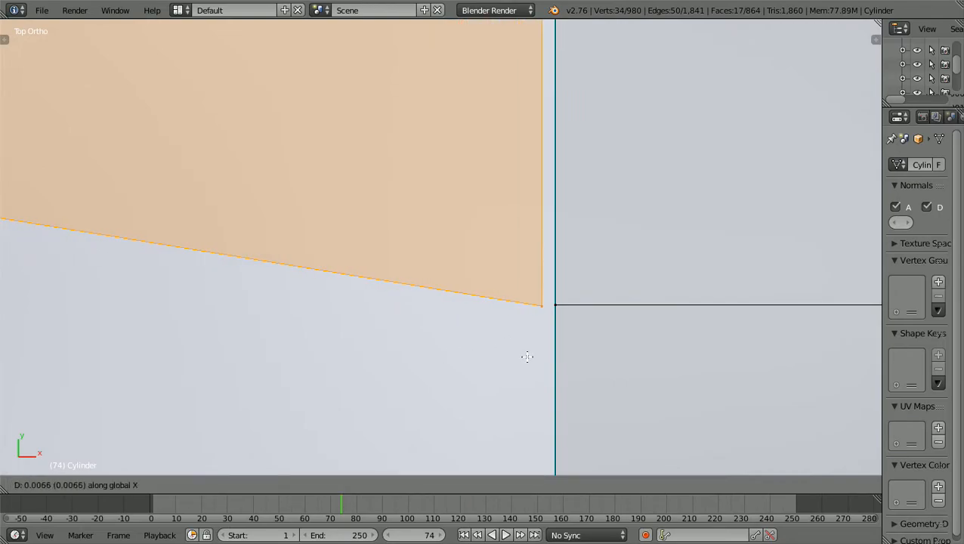
pyautogui.click(528, 356)
# Nudge the half-disc's outer corner slightly along positive Y towards the height of the ledge's inner end line.
pyautogui.scroll(4, 591, 362)
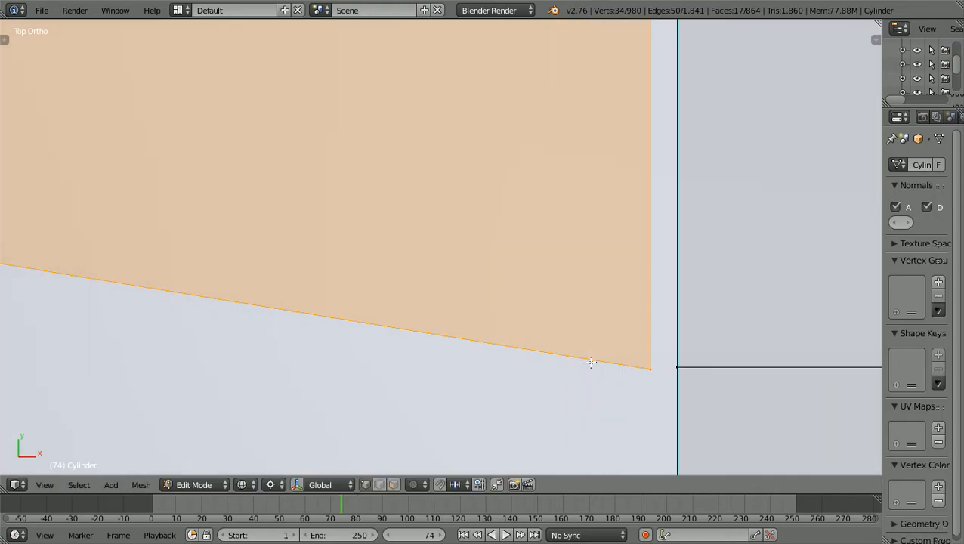
pyautogui.keyDown('ctrl'); pyautogui.scroll(5, 591, 362); pyautogui.keyUp('ctrl')
pyautogui.keyDown('shift'); pyautogui.scroll(-3, 591, 363); pyautogui.keyUp('shift')
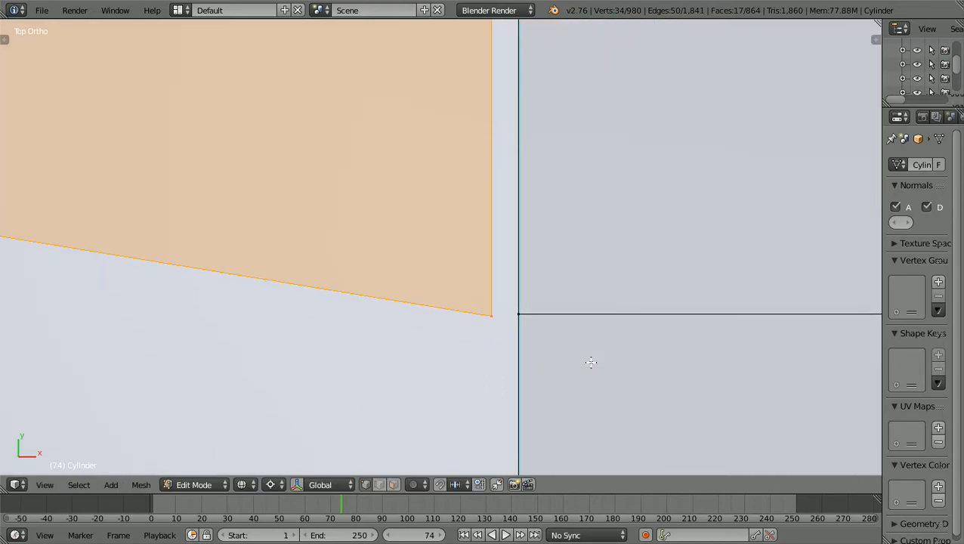
pyautogui.keyDown('shift'); pyautogui.scroll(1, 591, 362); pyautogui.keyUp('shift')
pyautogui.scroll(3, 591, 362)
pyautogui.keyDown('ctrl'); pyautogui.scroll(3, 591, 363); pyautogui.keyUp('ctrl')
pyautogui.keyDown('shift'); pyautogui.scroll(-2, 591, 363); pyautogui.keyUp('shift')
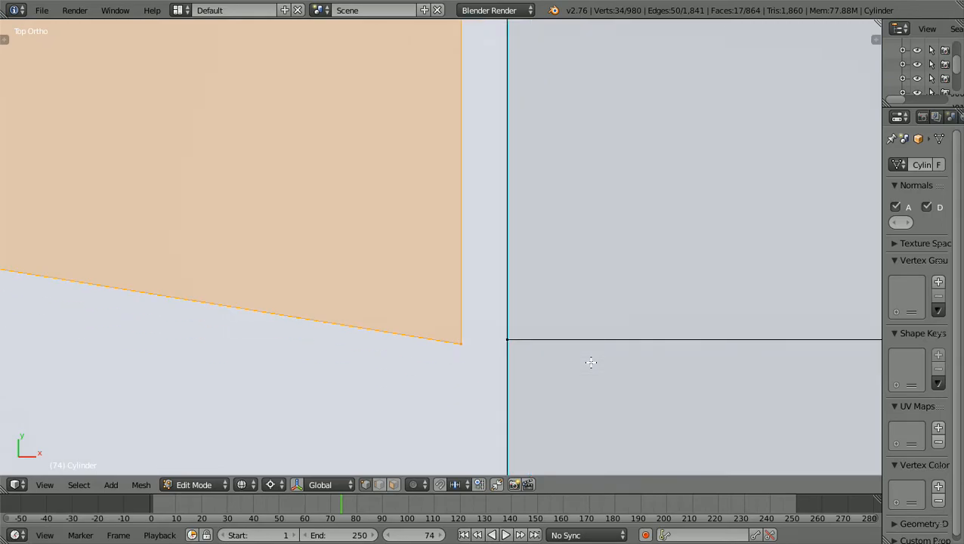
pyautogui.scroll(3, 591, 363)
pyautogui.keyDown('ctrl'); pyautogui.scroll(2, 591, 363); pyautogui.keyUp('ctrl')
pyautogui.keyDown('shift'); pyautogui.scroll(-2, 591, 363); pyautogui.keyUp('shift')
pyautogui.keyDown('shift'); pyautogui.scroll(-3, 591, 363); pyautogui.keyUp('shift')
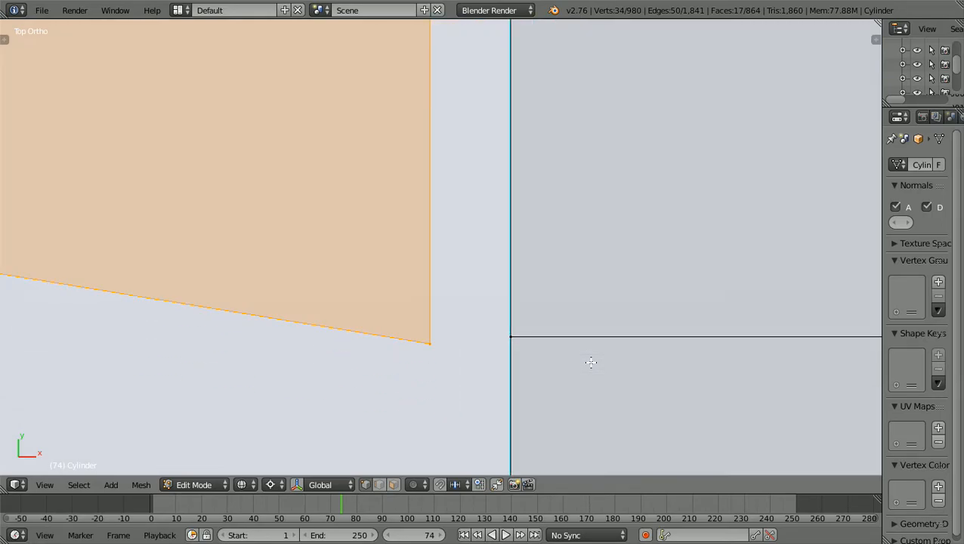
pyautogui.scroll(3, 591, 363)
pyautogui.keyDown('ctrl'); pyautogui.scroll(2, 591, 363); pyautogui.keyUp('ctrl')
pyautogui.keyDown('shift'); pyautogui.scroll(-2, 591, 362); pyautogui.keyUp('shift')
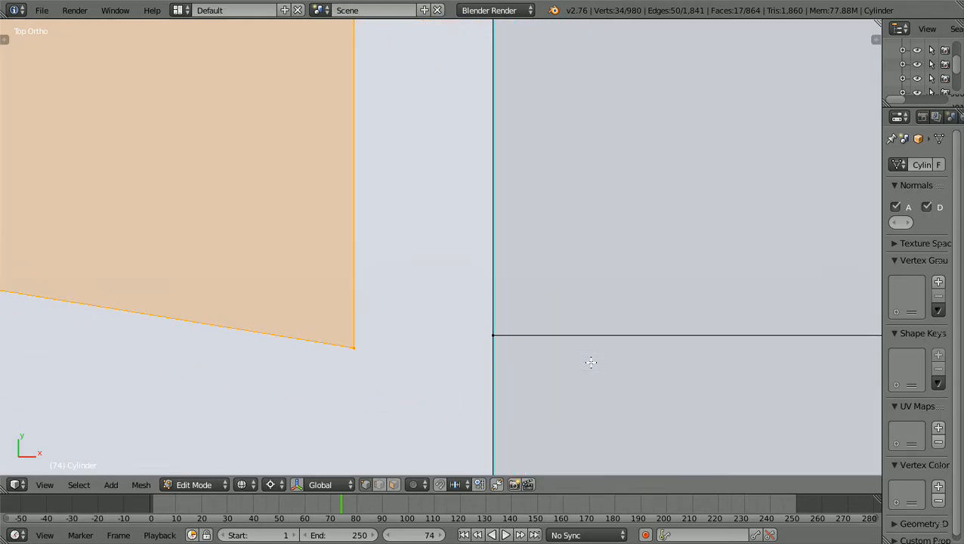
pyautogui.scroll(1, 591, 363)
pyautogui.keyDown('shift'); pyautogui.scroll(-2, 591, 363); pyautogui.keyUp('shift')
pyautogui.scroll(2, 591, 363)
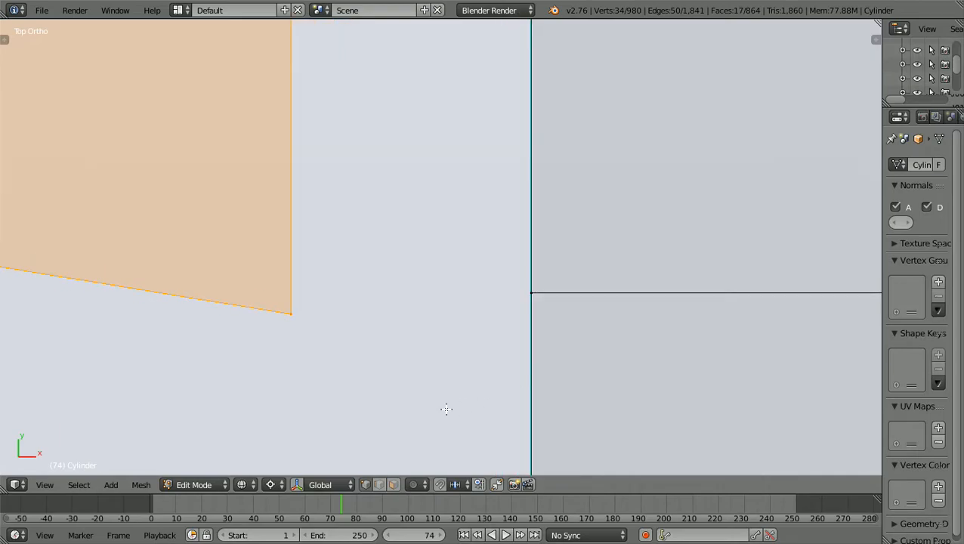
pyautogui.press('g')
pyautogui.press('y')
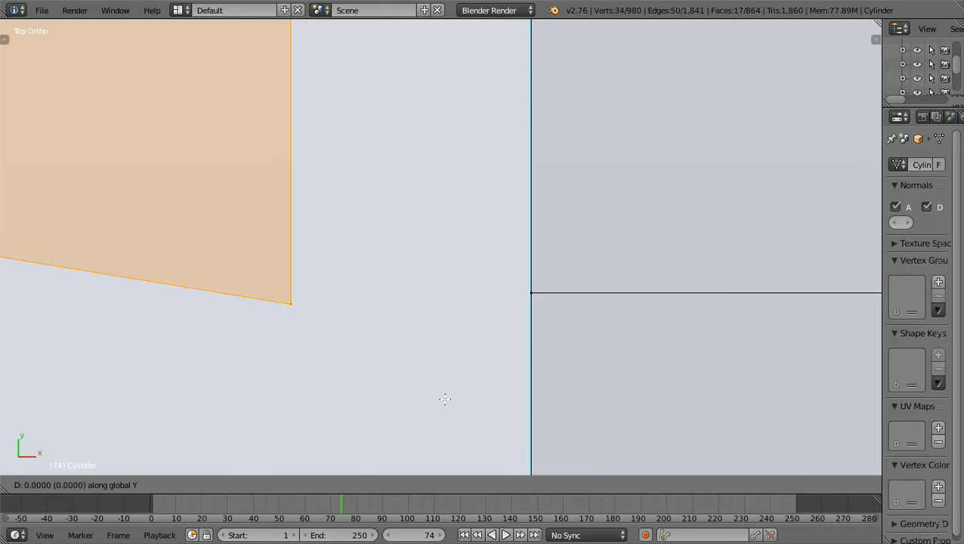
pyautogui.click(446, 393)
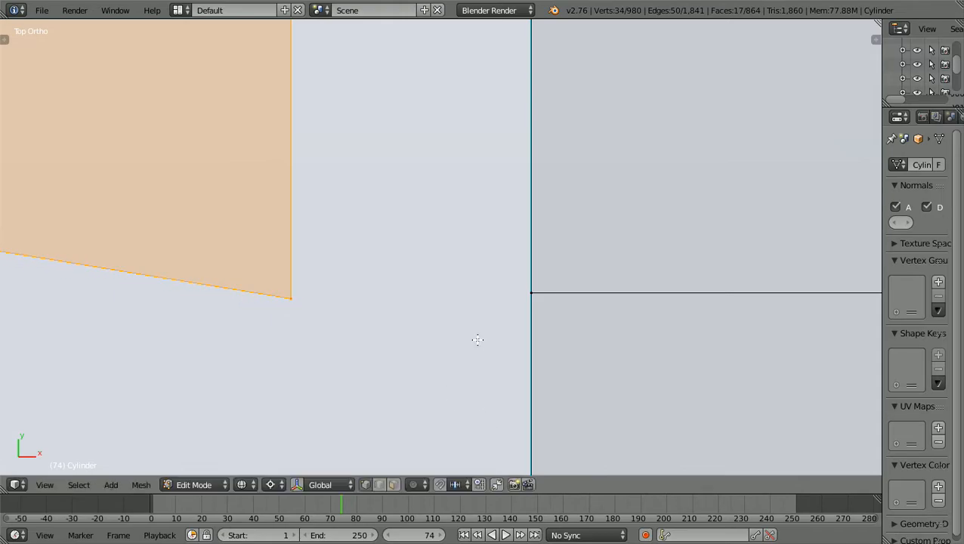
# Make a final tiny Y move of the half-disc to level its corner exactly with the ledge's inner end line.
pyautogui.keyDown('shift'); pyautogui.scroll(8, 478, 340); pyautogui.keyUp('shift')
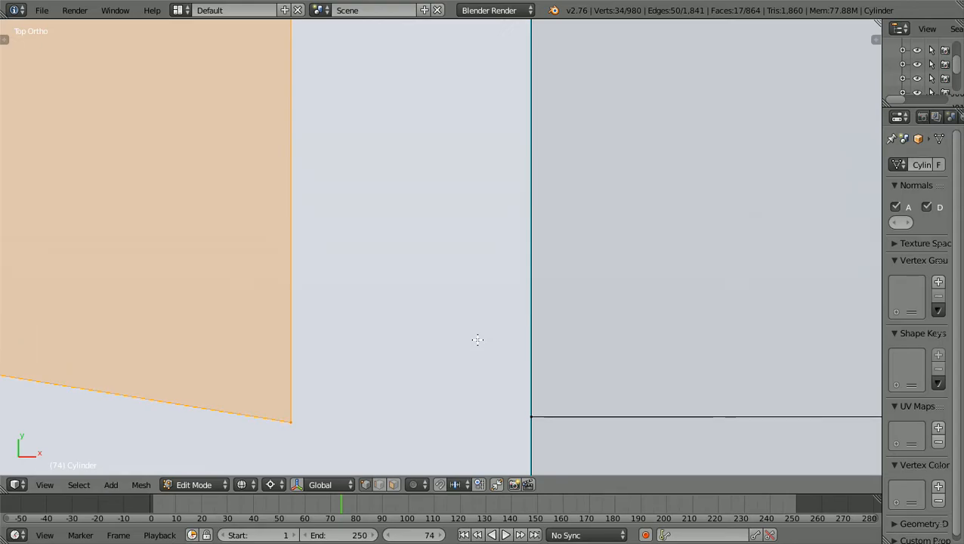
pyautogui.keyDown('shift'); pyautogui.scroll(2, 478, 340); pyautogui.keyUp('shift')
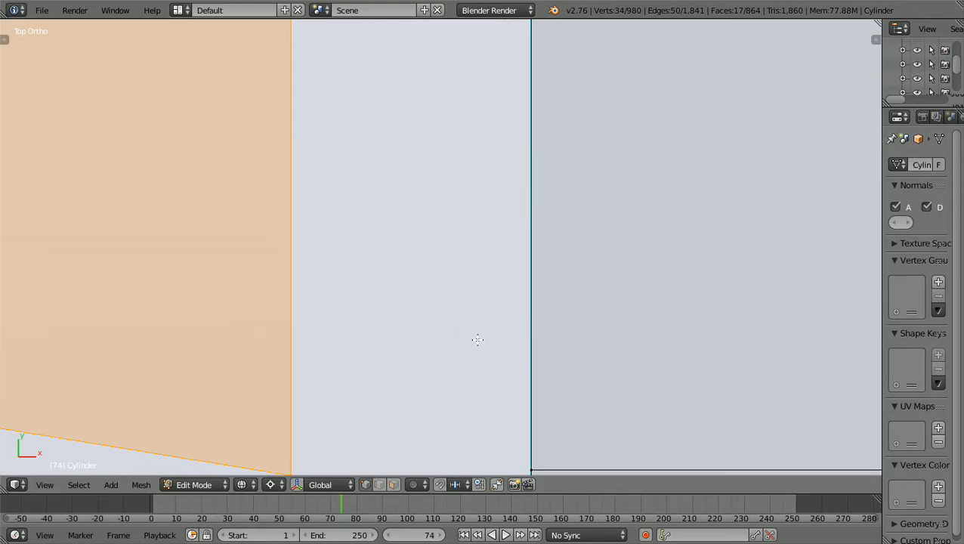
pyautogui.keyDown('shift'); pyautogui.scroll(1, 478, 340); pyautogui.keyUp('shift')
pyautogui.keyDown('shift'); pyautogui.scroll(-1, 478, 340); pyautogui.keyUp('shift')
pyautogui.press('g')
pyautogui.press('y')
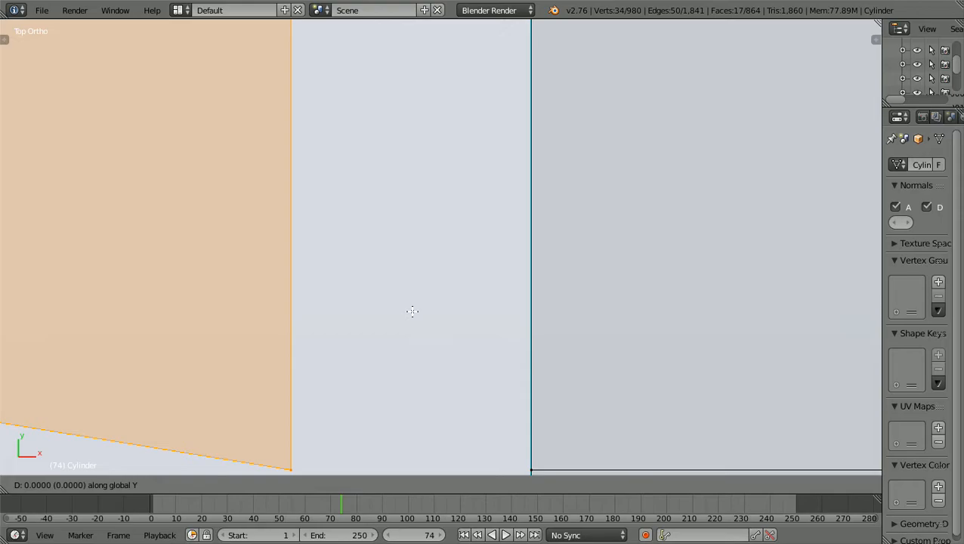
pyautogui.click(412, 312)
# Examine the half-disc's fit against the ledge in solid shading, from an angled view and the front view.
pyautogui.scroll(-11, 411, 311)
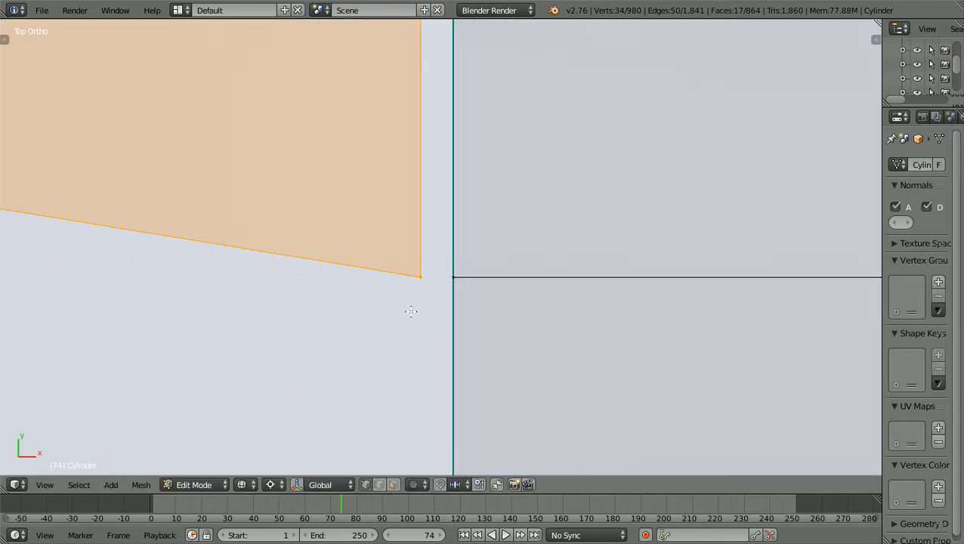
pyautogui.scroll(-4, 411, 312)
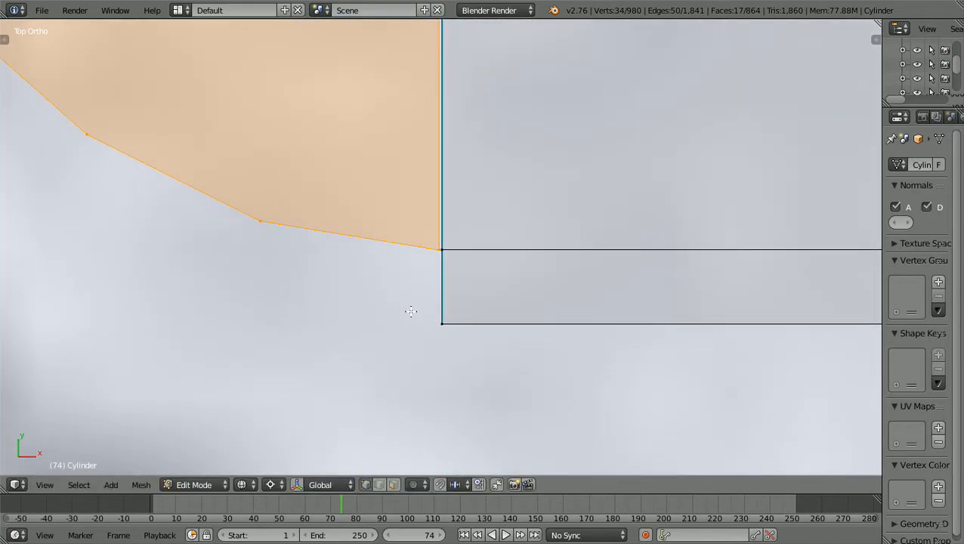
pyautogui.scroll(-2, 411, 312)
pyautogui.scroll(-6, 411, 311)
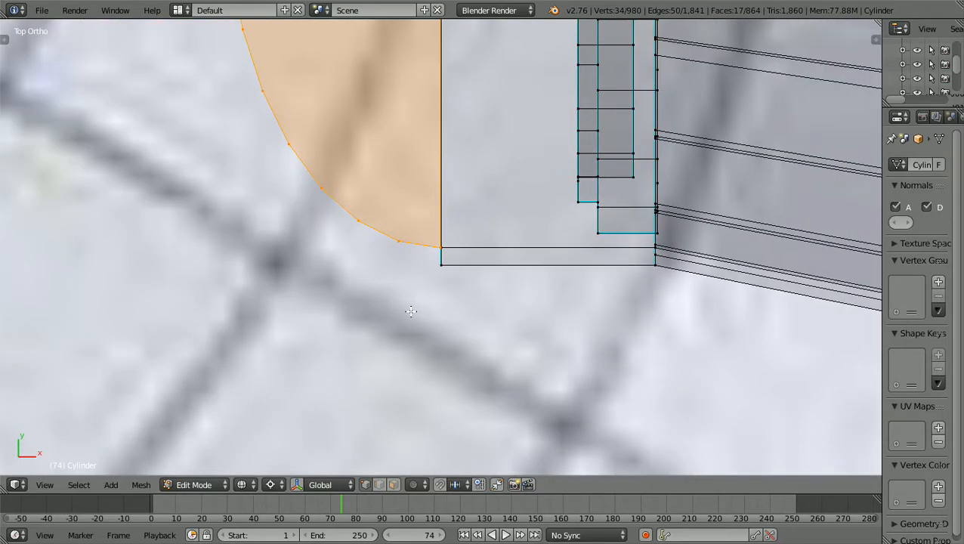
pyautogui.press('z')
pyautogui.moveTo(412, 311)
pyautogui.mouseDown(button='middle')
pyautogui.moveTo(427, 173)
pyautogui.moveTo(519, 165)
pyautogui.moveTo(493, 178)
pyautogui.moveTo(438, 172)
pyautogui.mouseUp(button='middle')
pyautogui.press('KP_1')
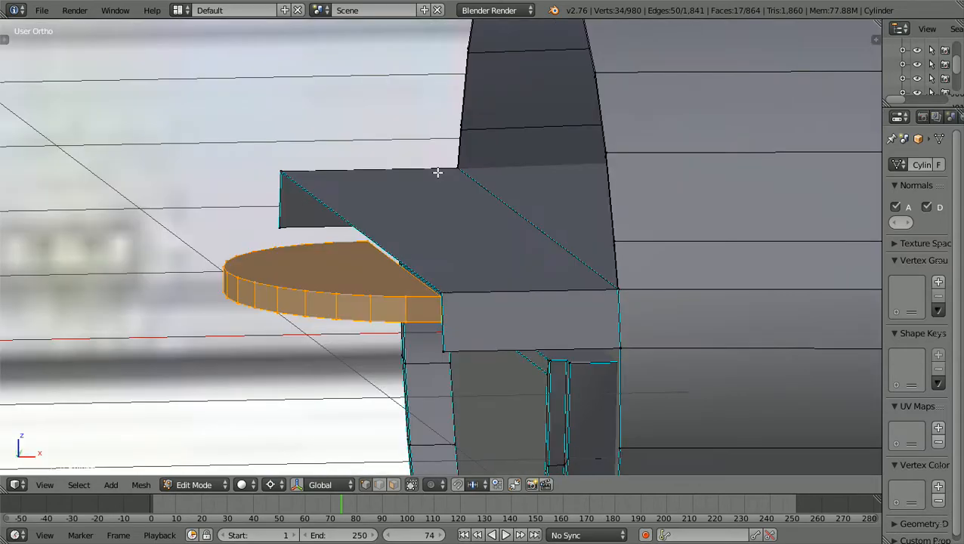
pyautogui.scroll(3, 438, 172)
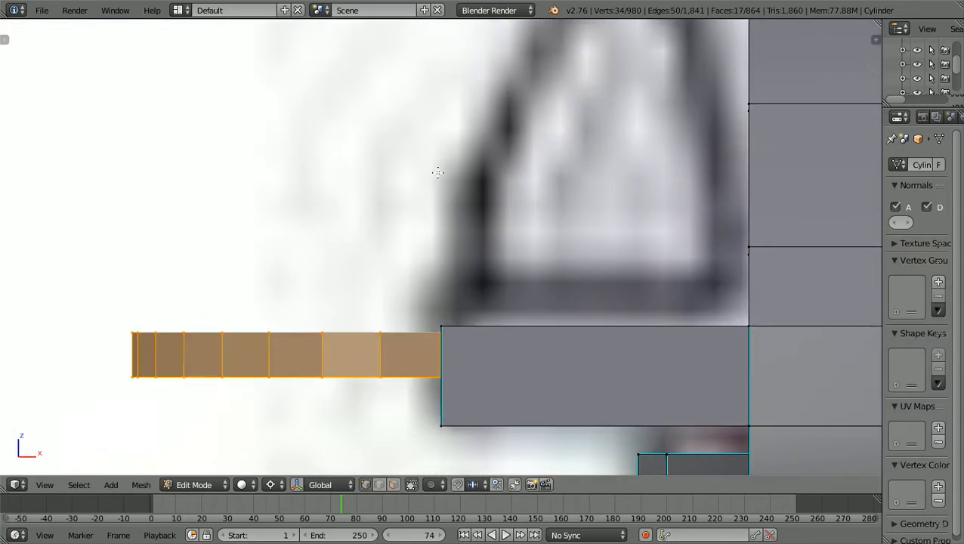
# Display the mesh in wireframe with the half-disc's full side profile in front view, and clear the selection.
pyautogui.scroll(1, 438, 173)
pyautogui.keyDown('shift'); pyautogui.scroll(-5, 487, 259); pyautogui.keyUp('shift')
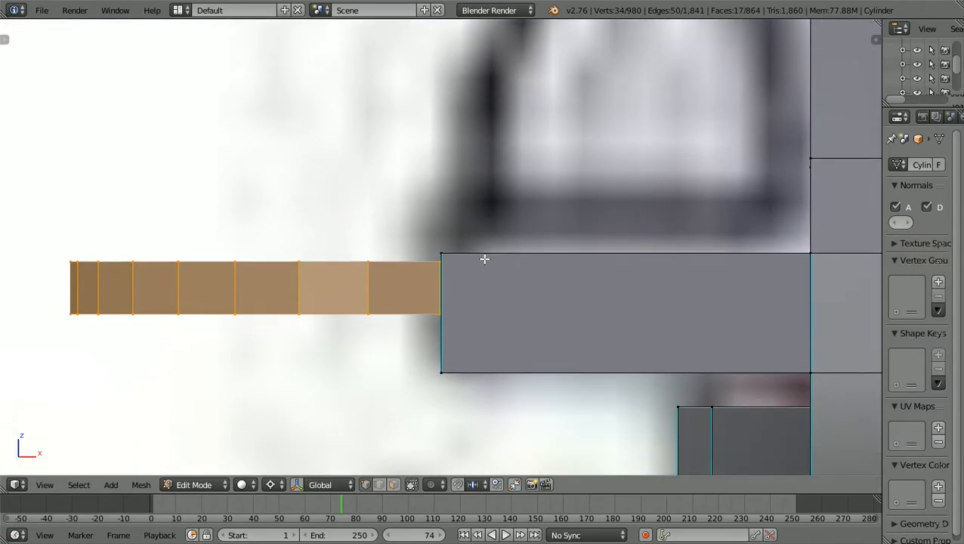
pyautogui.scroll(4, 486, 259)
pyautogui.keyDown('shift'); pyautogui.scroll(2, 484, 259); pyautogui.keyUp('shift')
pyautogui.keyDown('ctrl'); pyautogui.scroll(-8, 485, 259); pyautogui.keyUp('ctrl')
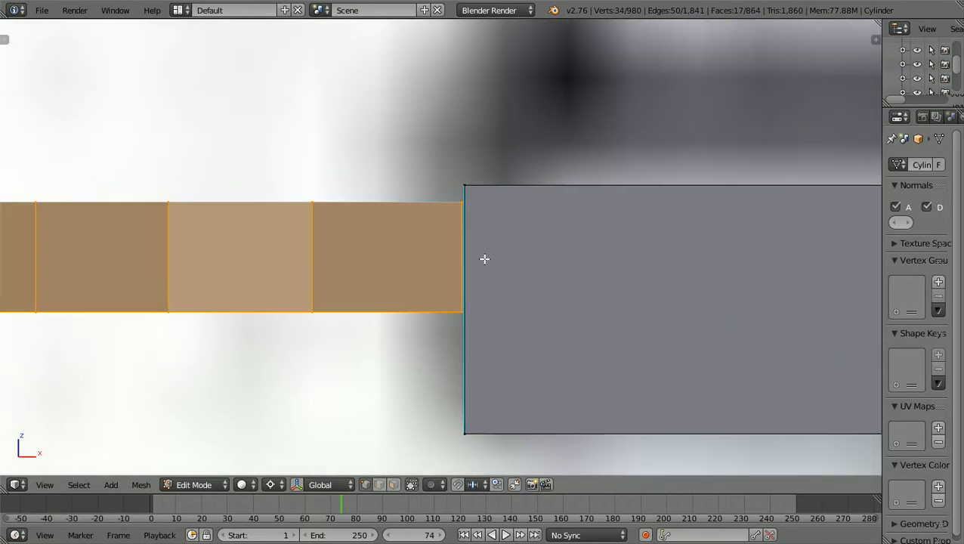
pyautogui.keyDown('ctrl'); pyautogui.scroll(-7, 484, 260); pyautogui.keyUp('ctrl')
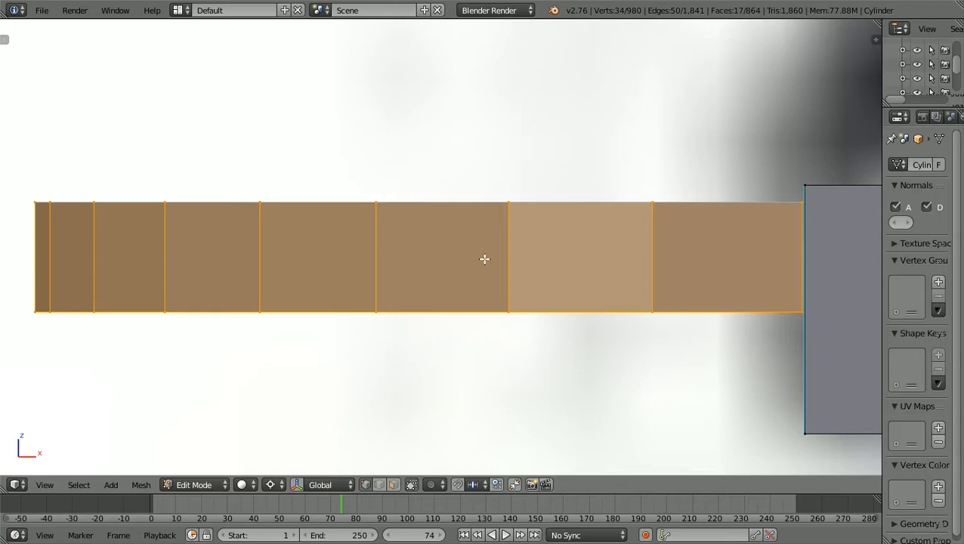
pyautogui.press('z')
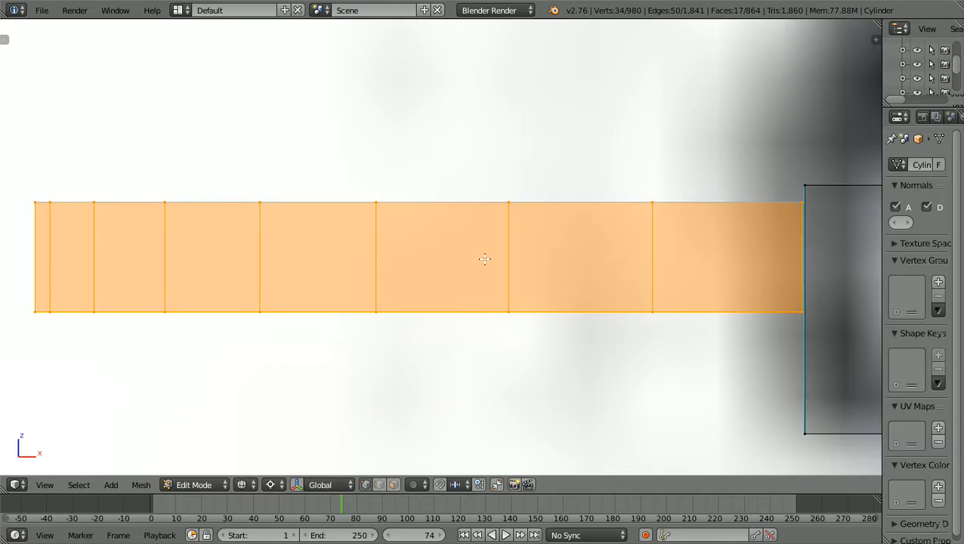
pyautogui.press('a')
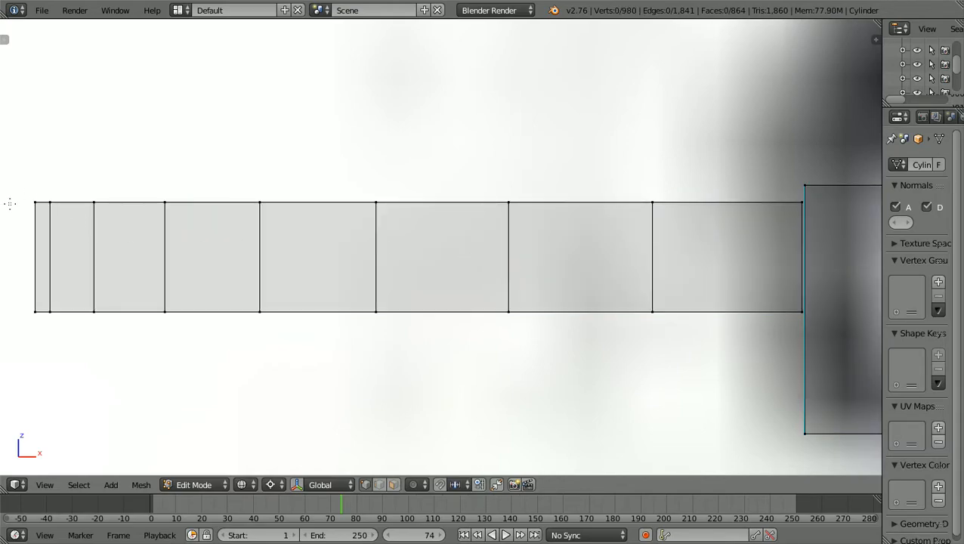
pyautogui.press('b')
pyautogui.moveTo(16, 221); pyautogui.dragTo(832, 165)
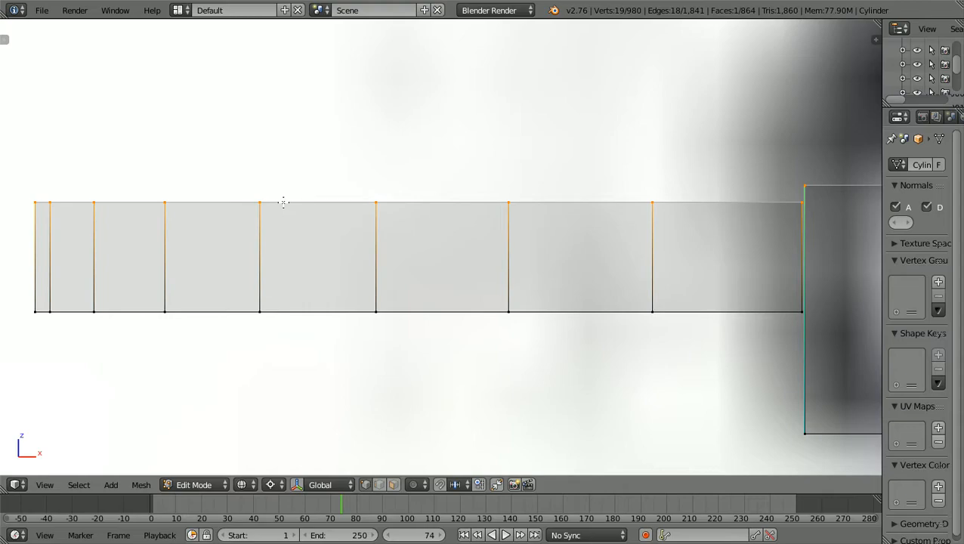
pyautogui.press('a')
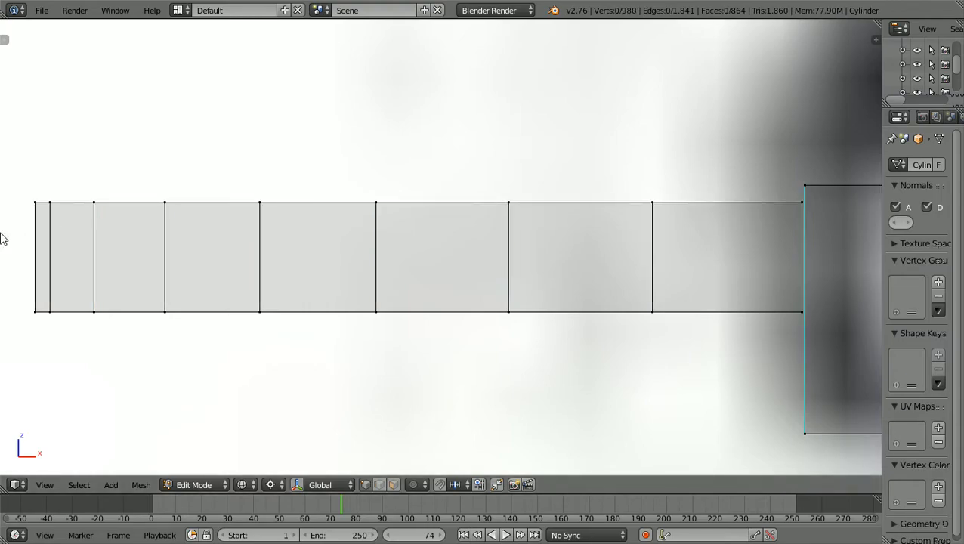
# Raise the half-cylinder's top row of vertices along Z to the level of the adjacent block's top edge.
pyautogui.moveTo(815, 198); pyautogui.dragTo(1, 213)
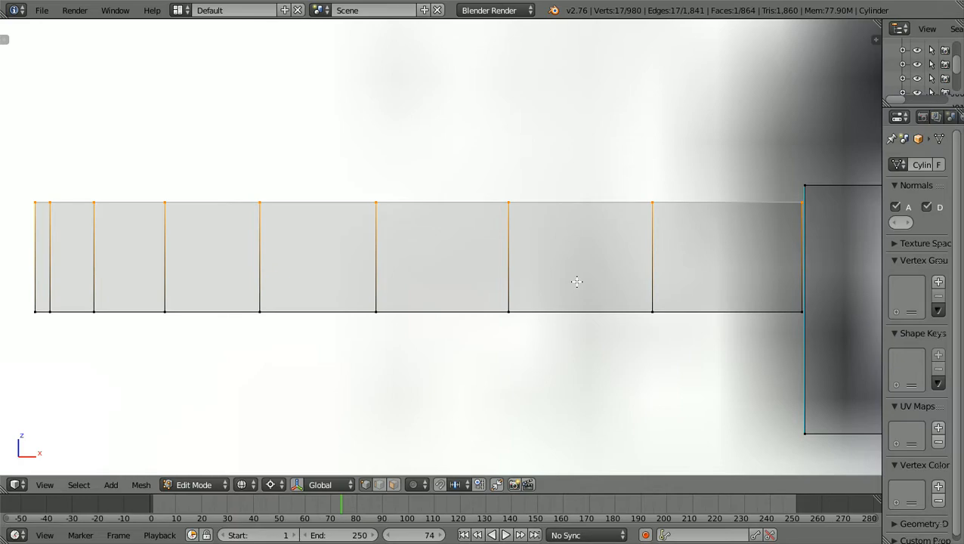
pyautogui.keyDown('ctrl'); pyautogui.scroll(12, 577, 282); pyautogui.keyUp('ctrl')
pyautogui.scroll(3, 576, 282)
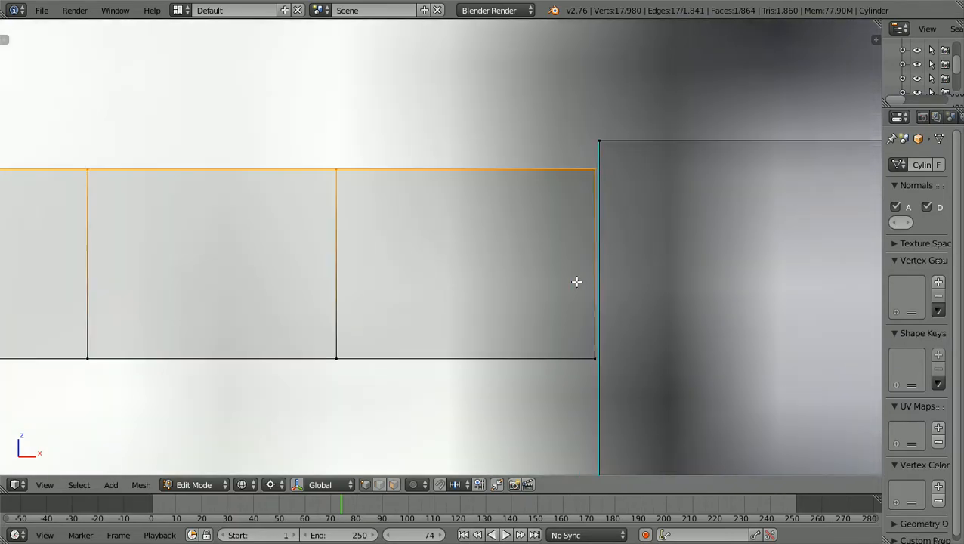
pyautogui.scroll(1, 577, 282)
pyautogui.keyDown('ctrl'); pyautogui.scroll(4, 578, 282); pyautogui.keyUp('ctrl')
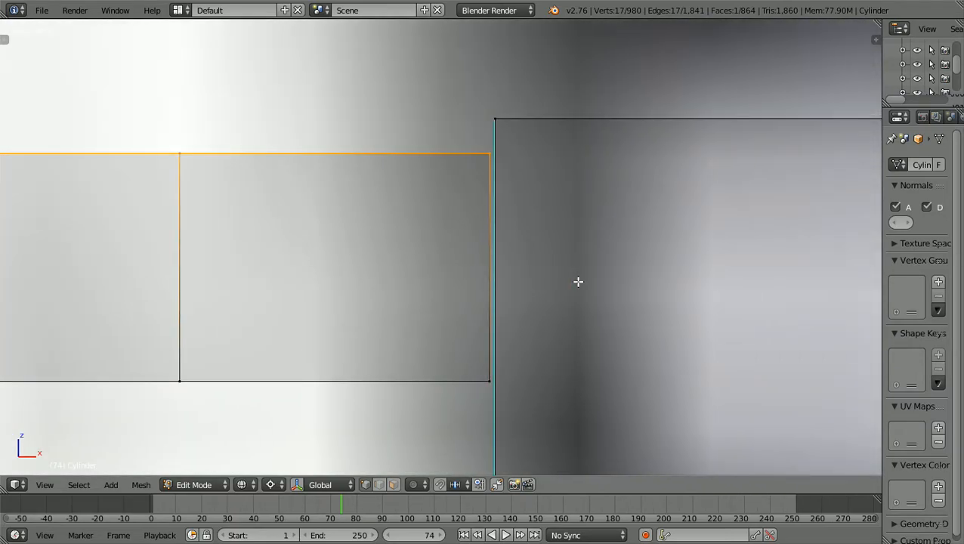
pyautogui.keyDown('shift'); pyautogui.scroll(3, 578, 282); pyautogui.keyUp('shift')
pyautogui.scroll(2, 579, 282)
pyautogui.keyDown('shift'); pyautogui.scroll(3, 578, 282); pyautogui.keyUp('shift')
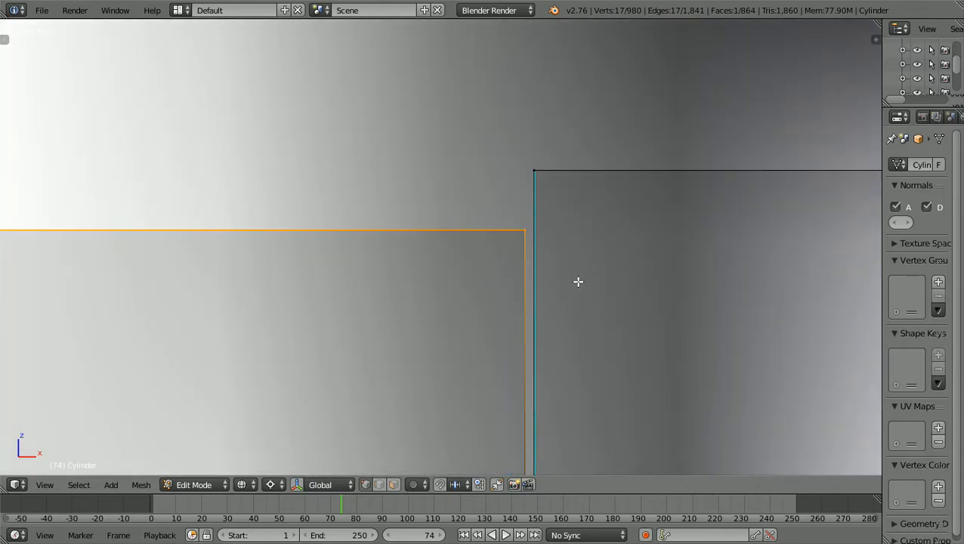
pyautogui.keyDown('ctrl'); pyautogui.scroll(4, 578, 282); pyautogui.keyUp('ctrl')
pyautogui.scroll(1, 578, 282)
pyautogui.keyDown('shift'); pyautogui.scroll(3, 578, 282); pyautogui.keyUp('shift')
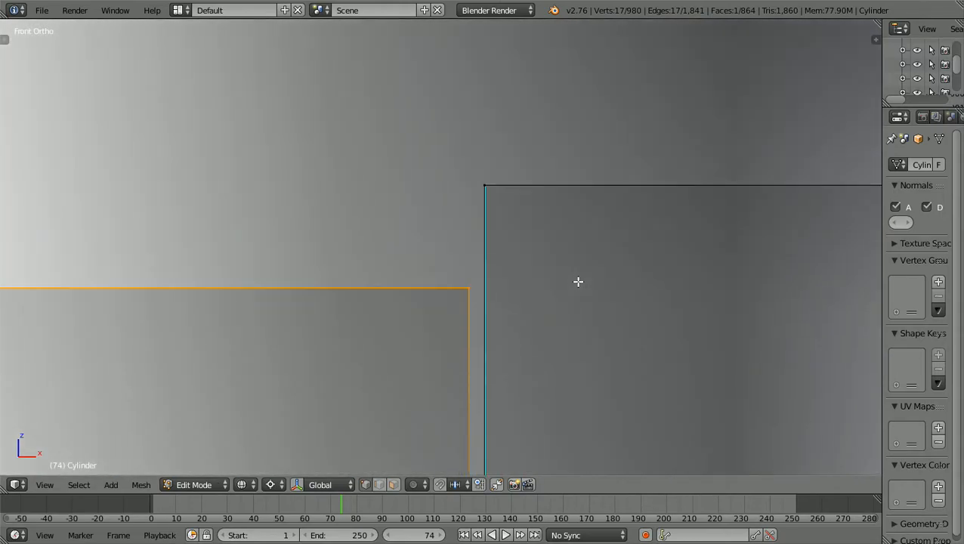
pyautogui.keyDown('shift'); pyautogui.scroll(2, 579, 282); pyautogui.keyUp('shift')
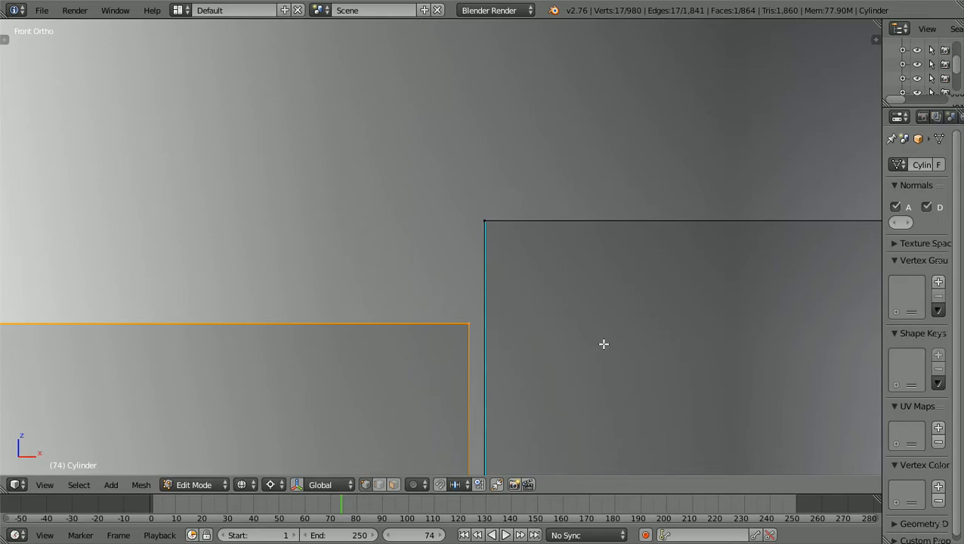
pyautogui.press('g')
pyautogui.press('z')
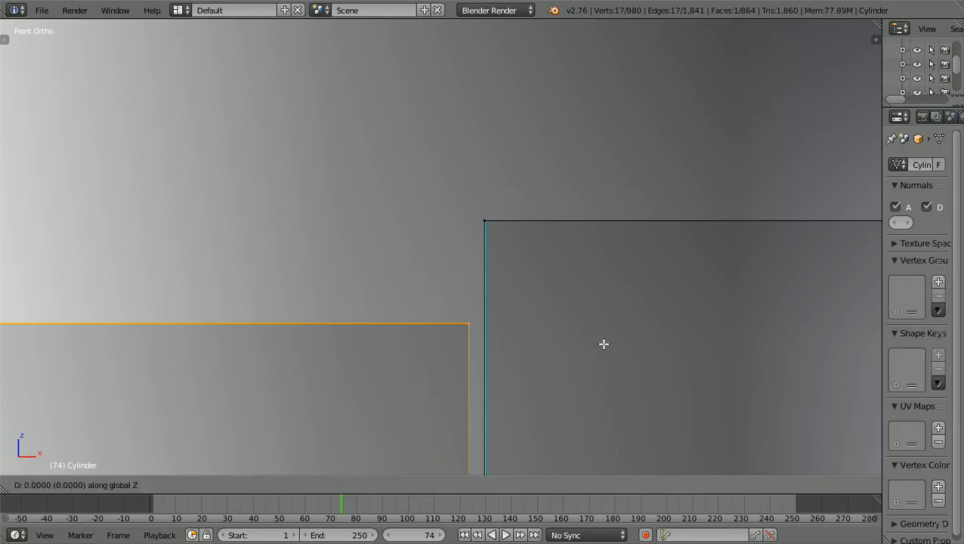
pyautogui.click(619, 241)
# Examine at close range how the half-cylinder's top edge lines up with the adjacent block's top edge.
pyautogui.scroll(5, 618, 242)
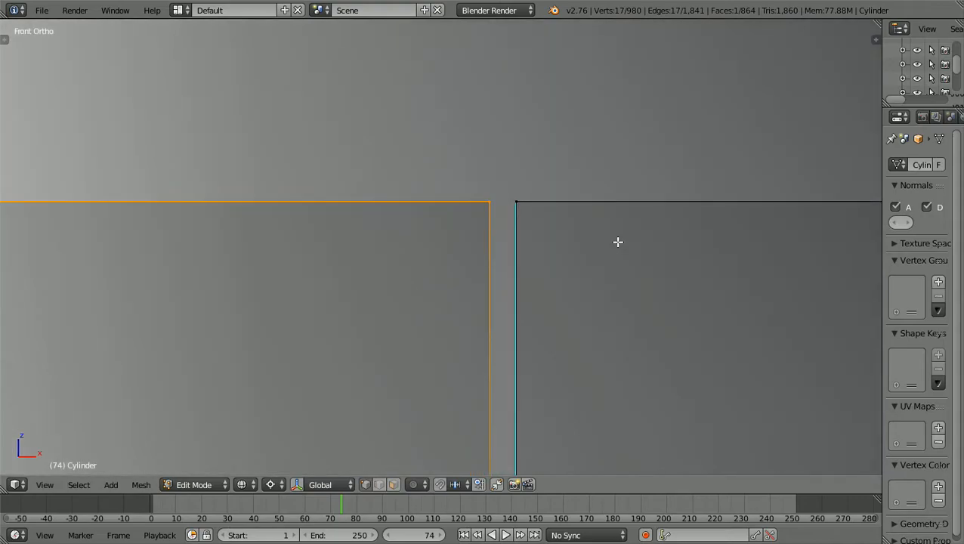
pyautogui.keyDown('ctrl'); pyautogui.scroll(4, 618, 242); pyautogui.keyUp('ctrl')
pyautogui.scroll(4, 618, 242)
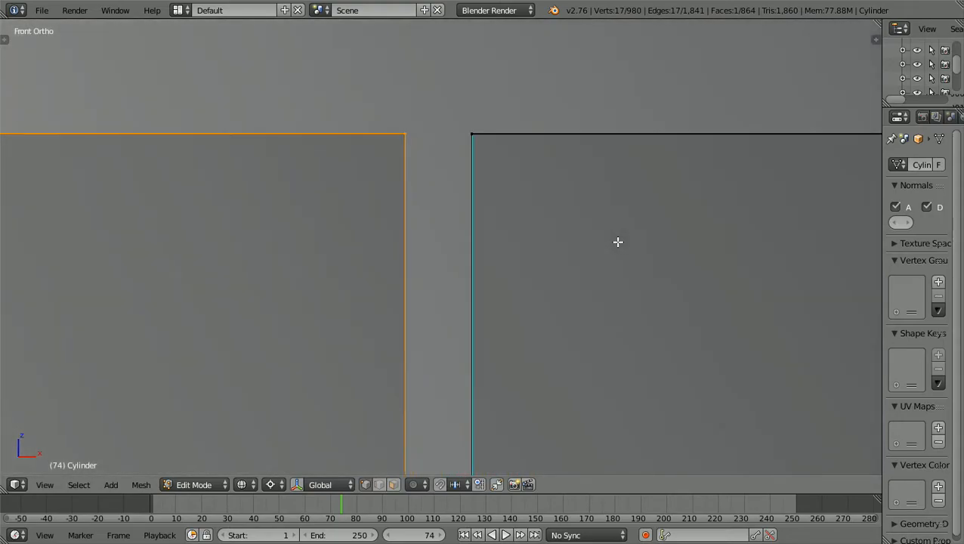
pyautogui.keyDown('shift'); pyautogui.scroll(2, 618, 241); pyautogui.keyUp('shift')
pyautogui.scroll(3, 618, 241)
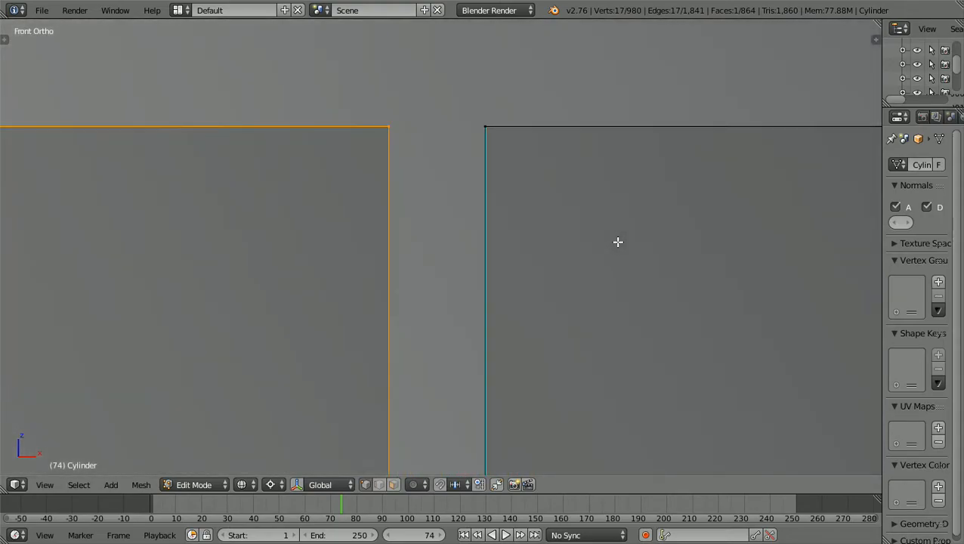
pyautogui.keyDown('shift'); pyautogui.scroll(7, 618, 242); pyautogui.keyUp('shift')
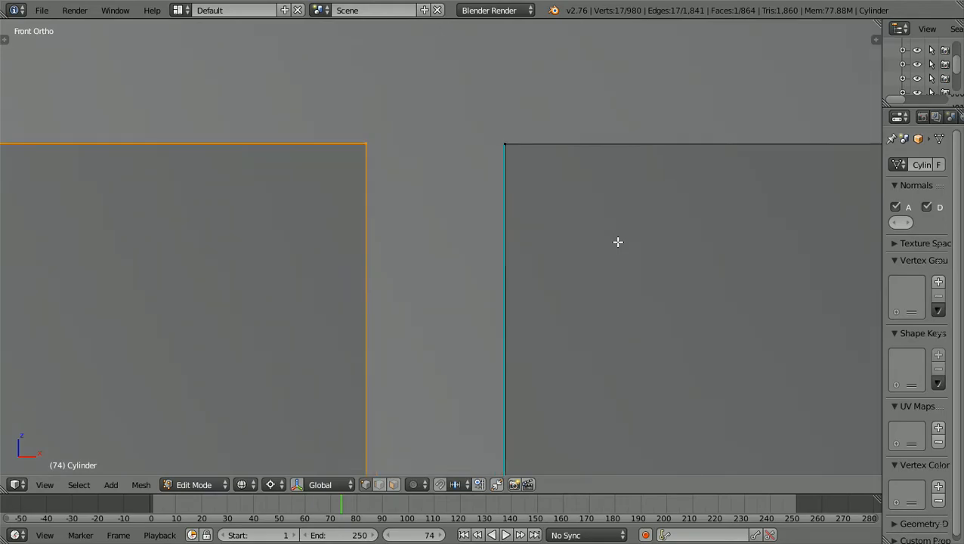
pyautogui.keyDown('shift'); pyautogui.scroll(4, 618, 242); pyautogui.keyUp('shift')
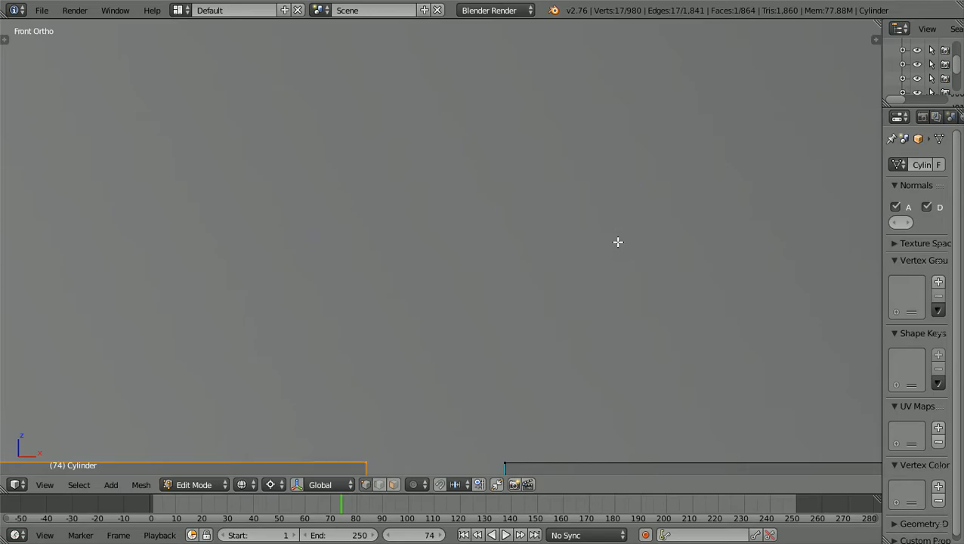
pyautogui.scroll(-11, 619, 242)
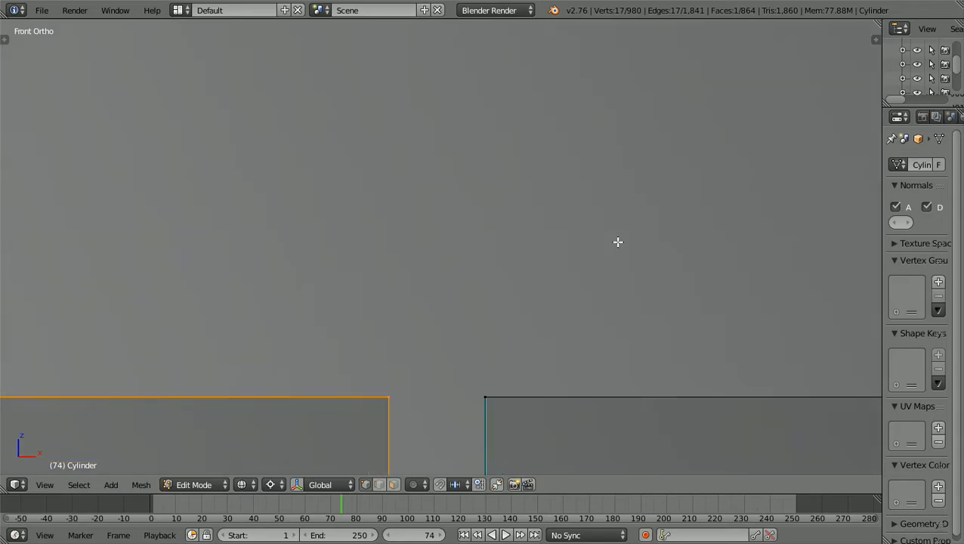
pyautogui.scroll(-8, 618, 242)
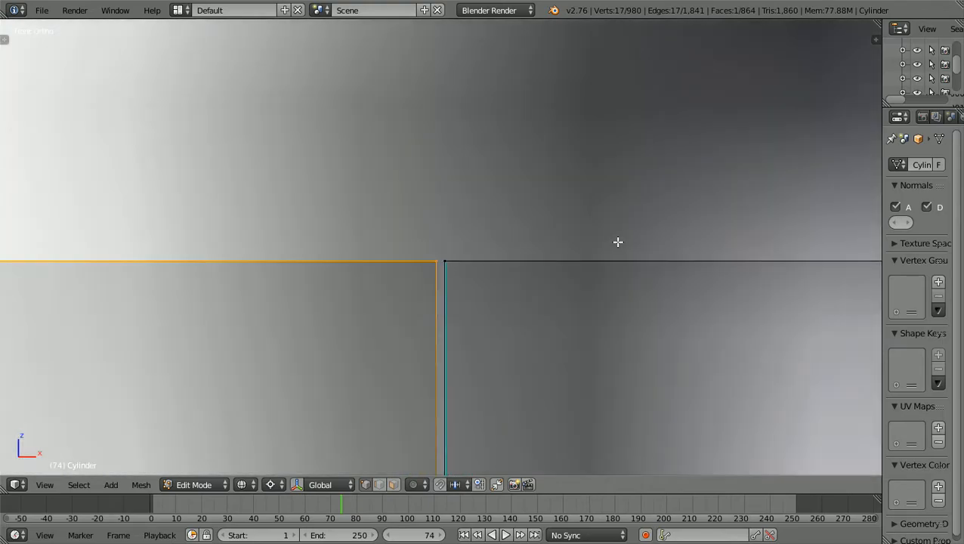
pyautogui.scroll(-5, 619, 242)
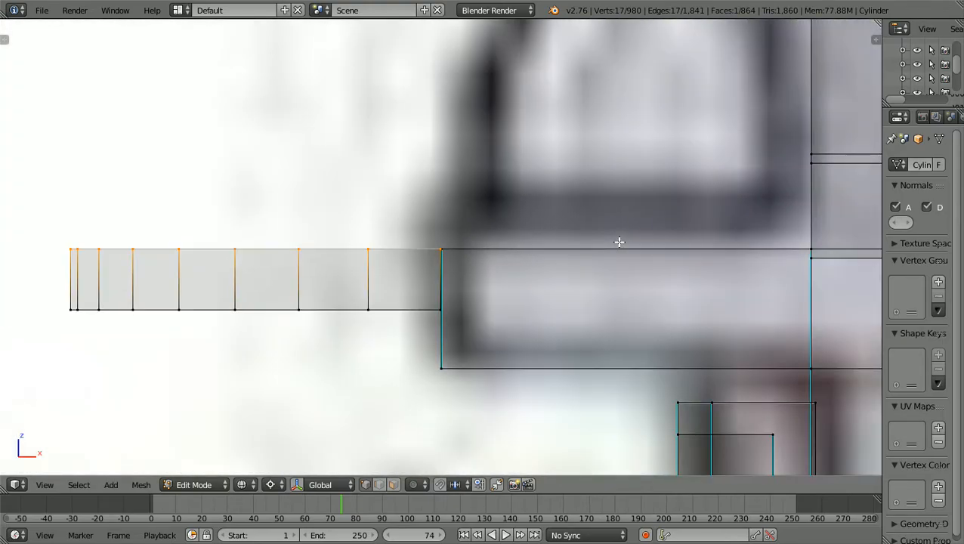
# Select only the half-cylinder's bottom row of vertices and move it about -0.0421 along Z to the adjacent block's bottom edge.
pyautogui.press('a')
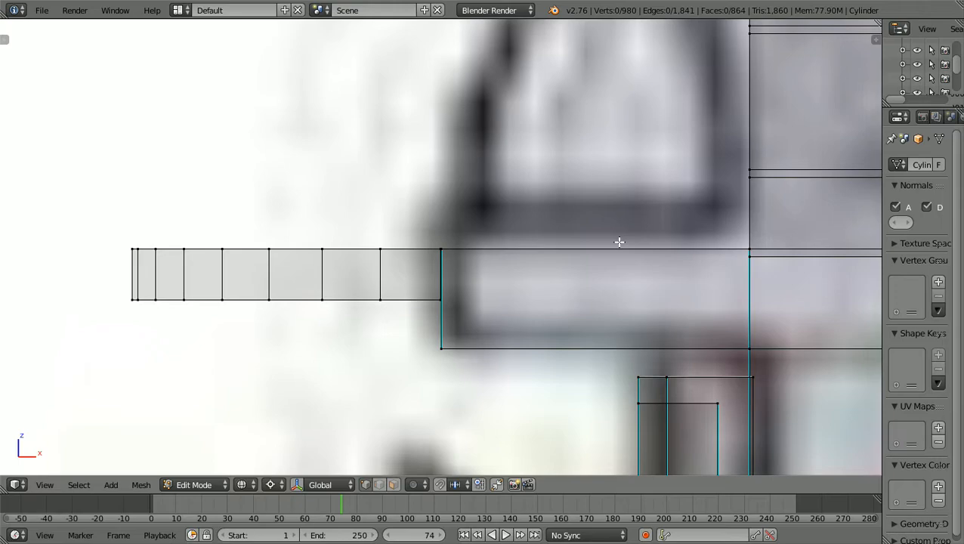
pyautogui.keyDown('ctrl'); pyautogui.scroll(-3, 620, 241); pyautogui.keyUp('ctrl')
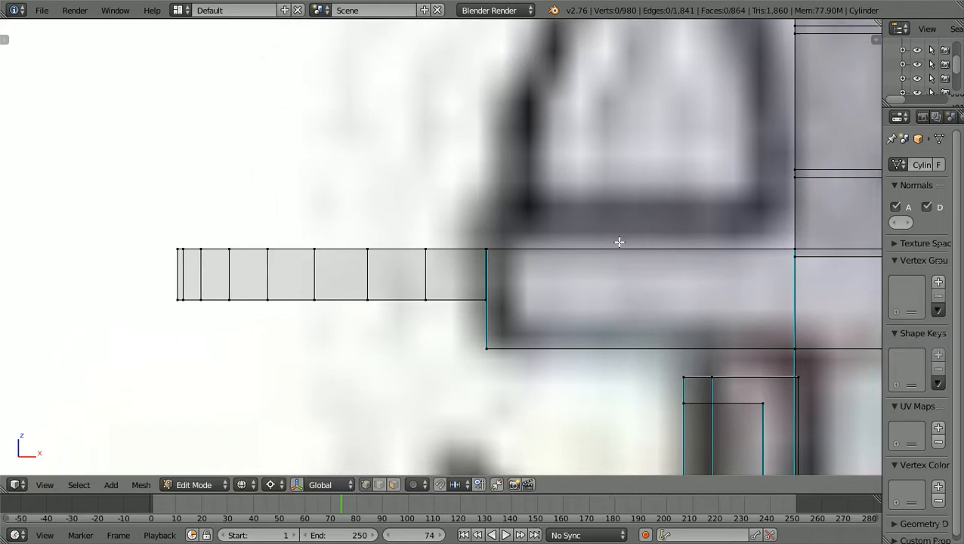
pyautogui.keyDown('shift'); pyautogui.scroll(-3, 620, 242); pyautogui.keyUp('shift')
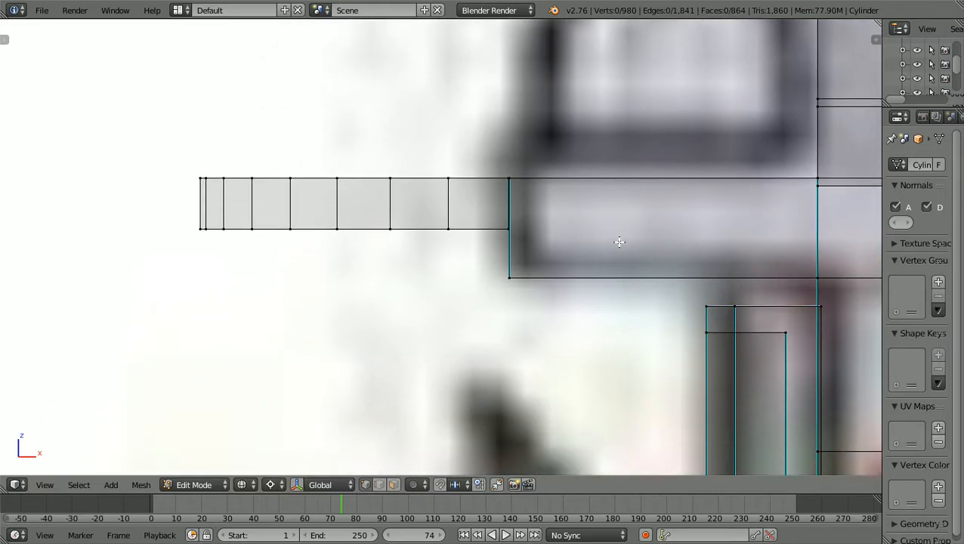
pyautogui.keyDown('shift'); pyautogui.scroll(-2, 619, 241); pyautogui.keyUp('shift')
pyautogui.keyDown('ctrl'); pyautogui.scroll(-2, 614, 240); pyautogui.keyUp('ctrl')
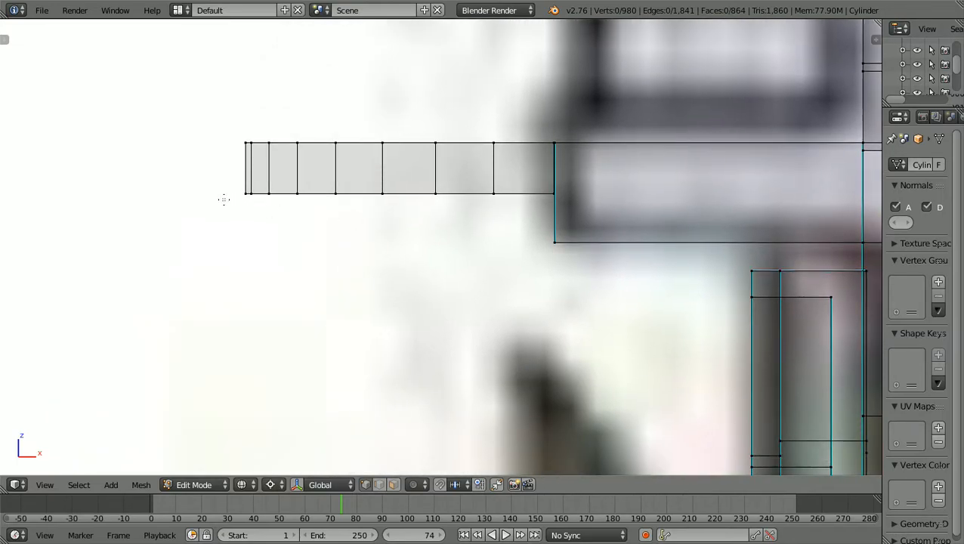
pyautogui.press('b')
pyautogui.moveTo(221, 205); pyautogui.dragTo(588, 184)
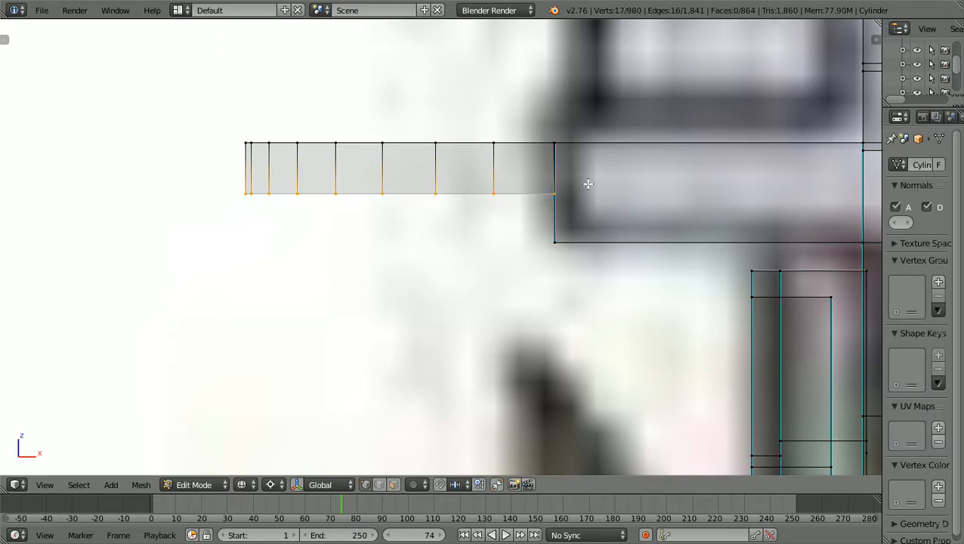
pyautogui.scroll(2, 607, 198)
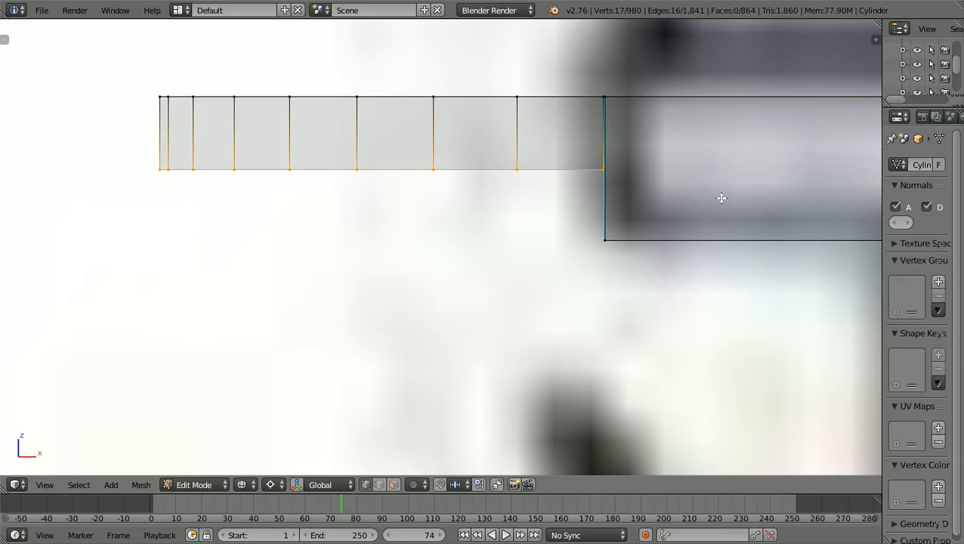
pyautogui.press('g')
pyautogui.press('z')
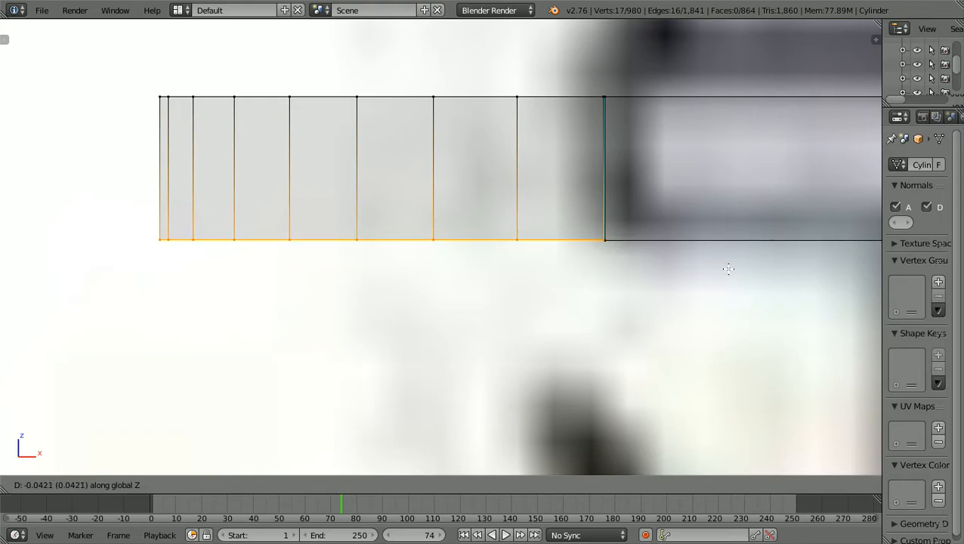
pyautogui.click(729, 268)
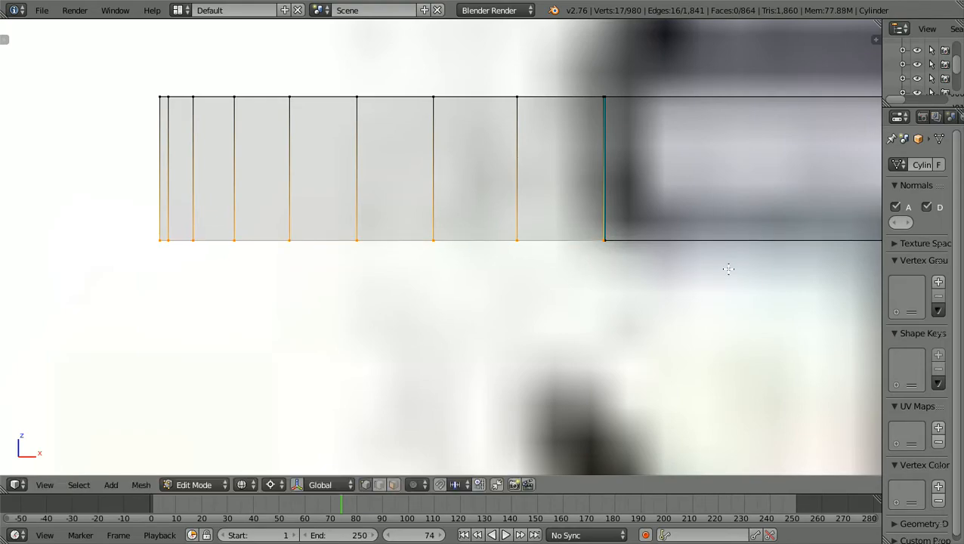
# Fine-tune the bottom row of vertices slightly upward along Z toward the exact level of the adjacent block's bottom edge.
pyautogui.keyDown('ctrl'); pyautogui.scroll(7, 729, 269); pyautogui.keyUp('ctrl')
pyautogui.scroll(5, 729, 269)
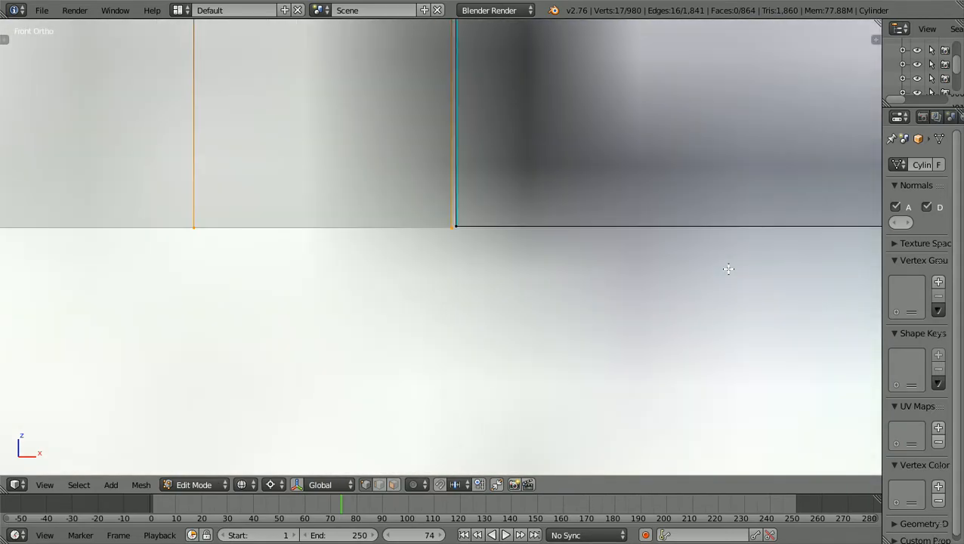
pyautogui.scroll(6, 729, 269)
pyautogui.keyDown('shift'); pyautogui.scroll(2, 729, 269); pyautogui.keyUp('shift')
pyautogui.scroll(2, 728, 269)
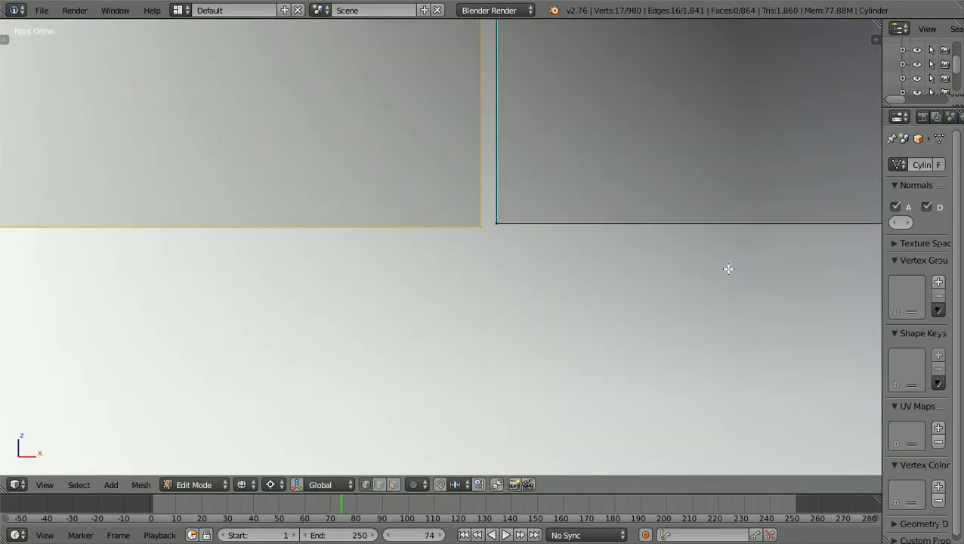
pyautogui.scroll(3, 728, 268)
pyautogui.keyDown('shift'); pyautogui.scroll(4, 729, 268); pyautogui.keyUp('shift')
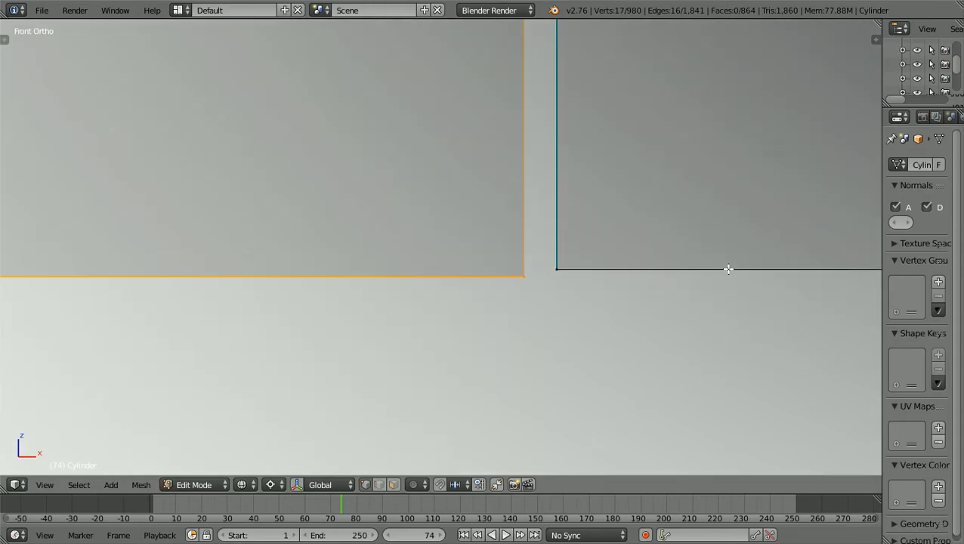
pyautogui.keyDown('ctrl'); pyautogui.scroll(2, 729, 269); pyautogui.keyUp('ctrl')
pyautogui.scroll(5, 728, 269)
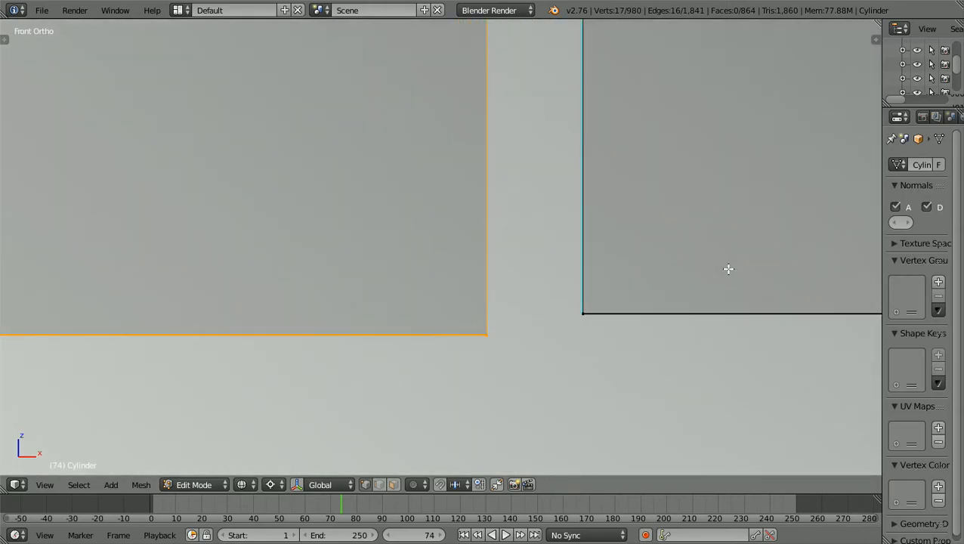
pyautogui.keyDown('shift'); pyautogui.scroll(3, 729, 269); pyautogui.keyUp('shift')
pyautogui.keyDown('ctrl'); pyautogui.scroll(2, 729, 269); pyautogui.keyUp('ctrl')
pyautogui.scroll(3, 728, 269)
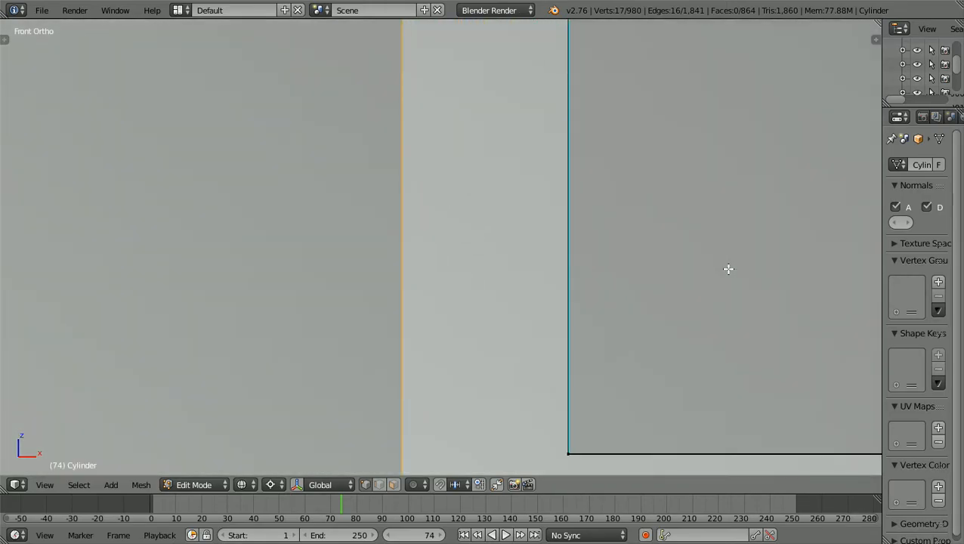
pyautogui.keyDown('shift'); pyautogui.scroll(3, 729, 268); pyautogui.keyUp('shift')
pyautogui.keyDown('shift'); pyautogui.scroll(-4, 728, 268); pyautogui.keyUp('shift')
pyautogui.scroll(1, 729, 268)
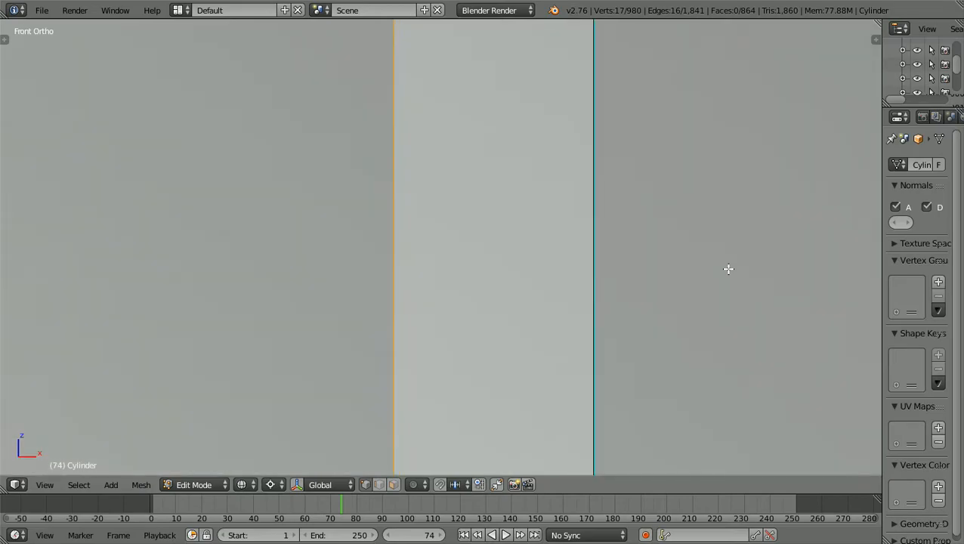
pyautogui.scroll(1, 729, 269)
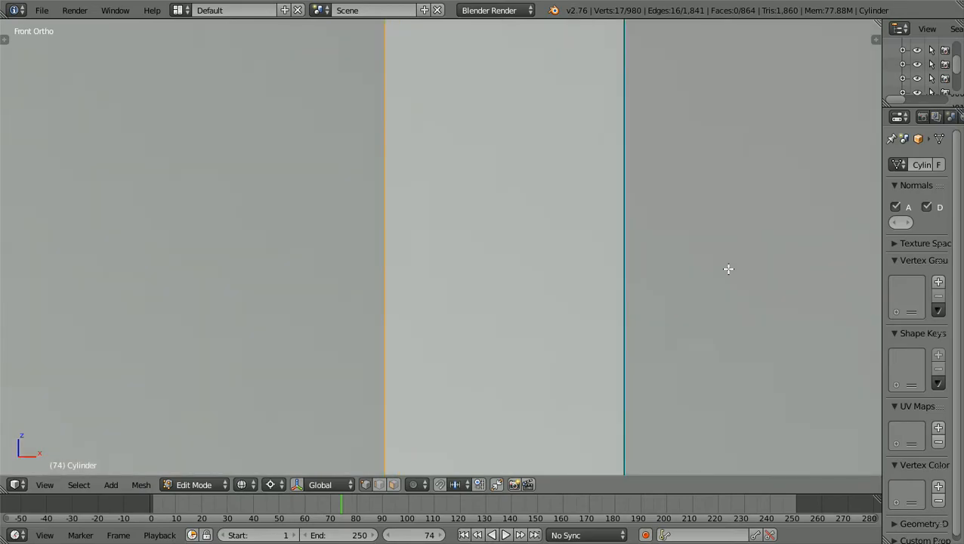
pyautogui.keyDown('shift'); pyautogui.scroll(2, 728, 269); pyautogui.keyUp('shift')
pyautogui.keyDown('shift'); pyautogui.scroll(1, 728, 268); pyautogui.keyUp('shift')
pyautogui.scroll(4, 728, 269)
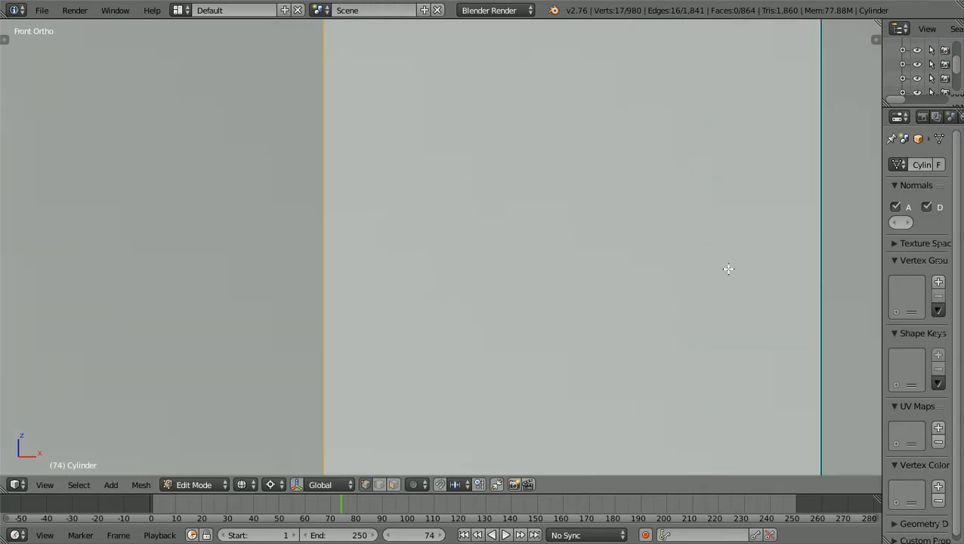
pyautogui.keyDown('ctrl'); pyautogui.scroll(5, 729, 269); pyautogui.keyUp('ctrl')
pyautogui.keyDown('ctrl'); pyautogui.scroll(4, 729, 268); pyautogui.keyUp('ctrl')
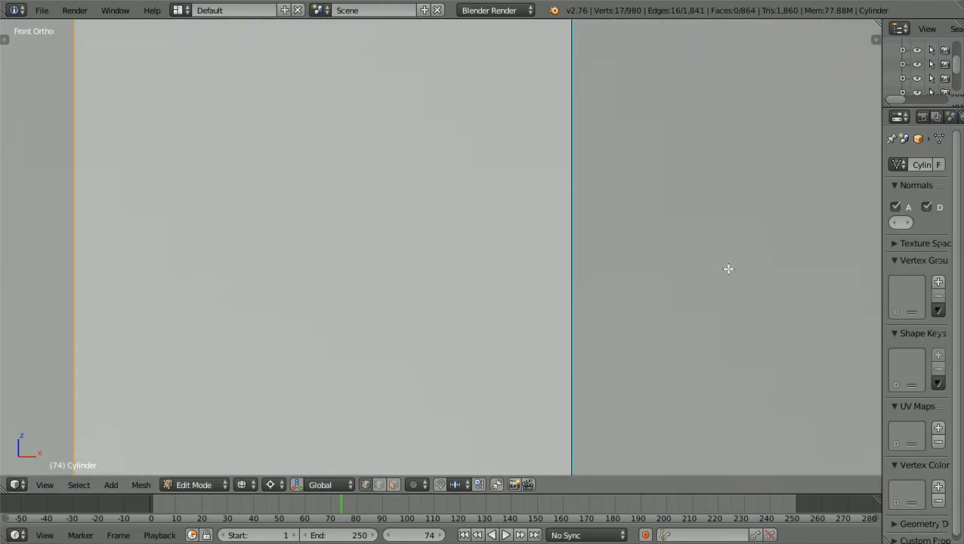
pyautogui.keyDown('shift'); pyautogui.scroll(-2, 729, 269); pyautogui.keyUp('shift')
pyautogui.keyDown('shift'); pyautogui.scroll(2, 729, 269); pyautogui.keyUp('shift')
pyautogui.keyDown('shift'); pyautogui.scroll(-1, 729, 268); pyautogui.keyUp('shift')
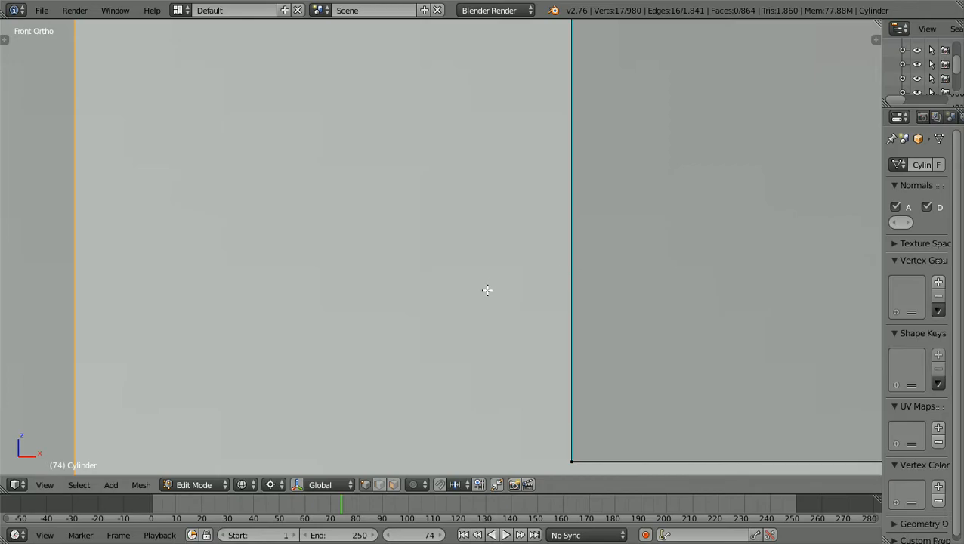
pyautogui.press('g')
pyautogui.press('z')
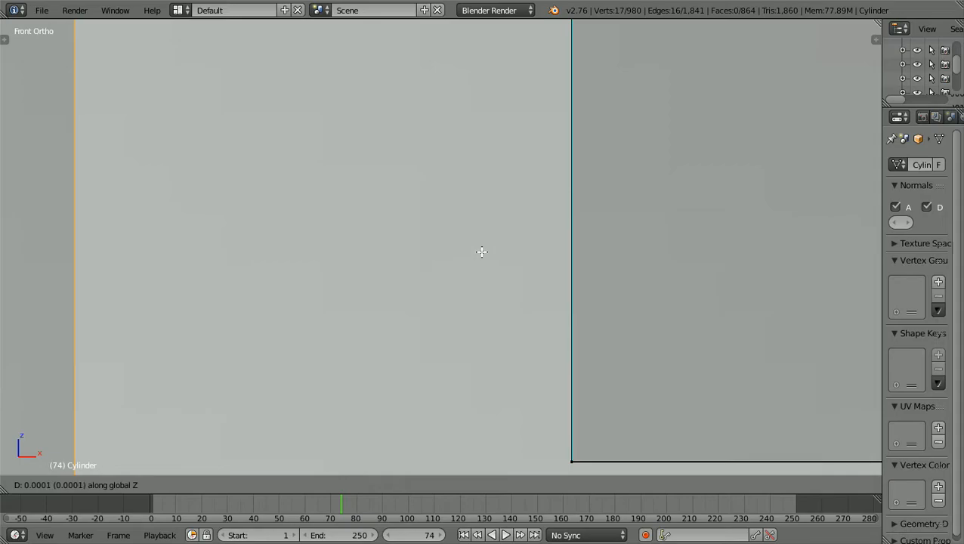
pyautogui.click(469, 183)
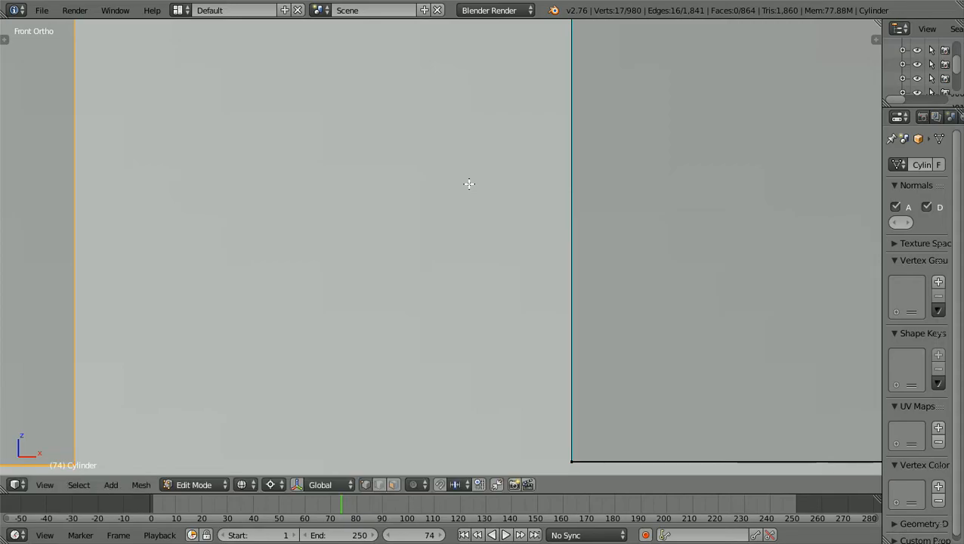
# Clear the selection on the half-cylinder's bottom row so that no vertices are selected.
pyautogui.scroll(-10, 468, 184)
pyautogui.scroll(-6, 469, 183)
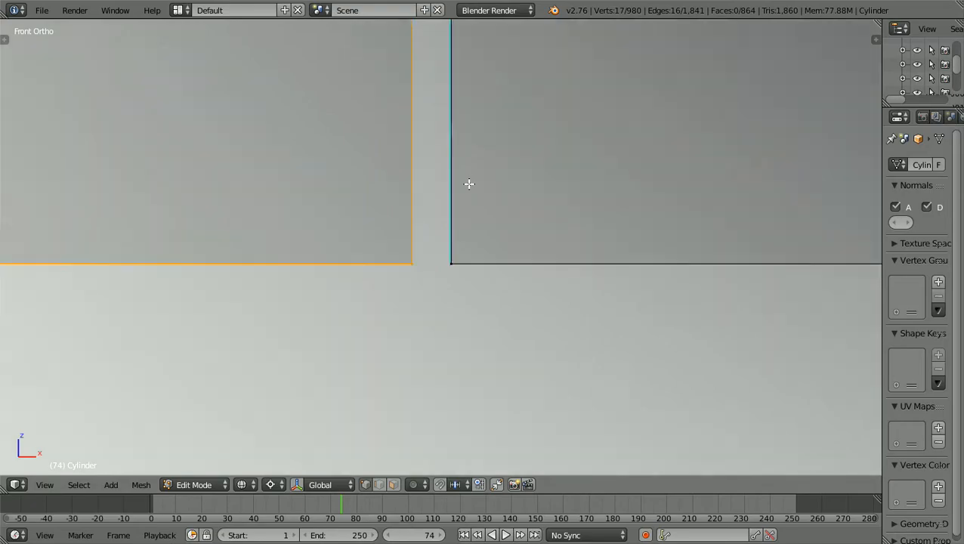
pyautogui.scroll(-6, 469, 183)
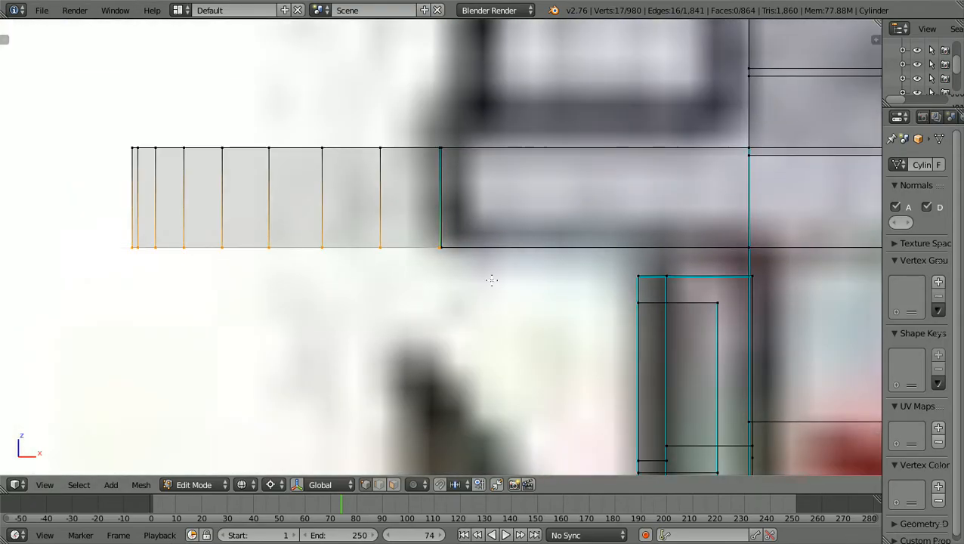
pyautogui.scroll(-2, 492, 281)
pyautogui.scroll(2, 491, 281)
pyautogui.press('a')
pyautogui.scroll(-1, 492, 280)
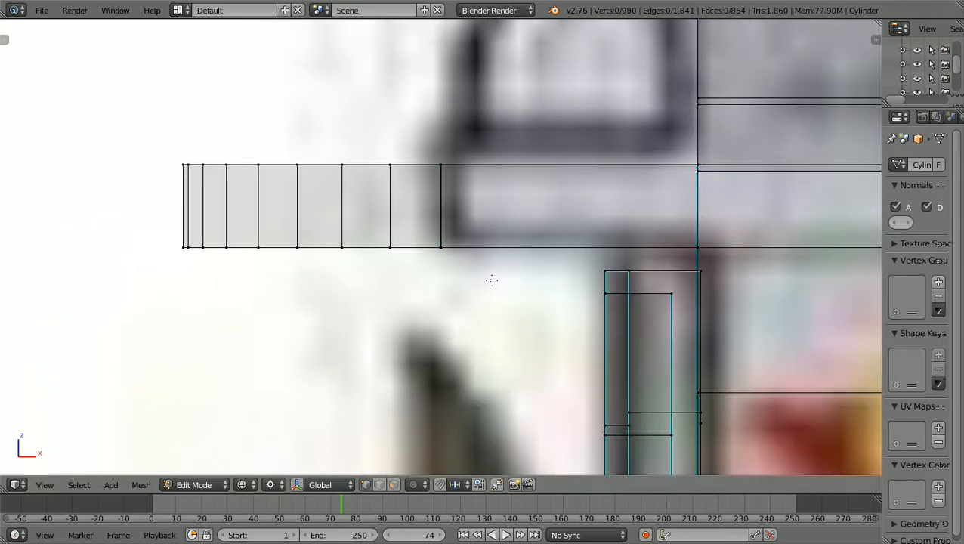
# In the top orthographic view, select the two vertices at the half-cylinder's lower corner beside the adjacent block.
pyautogui.keyDown('ctrl'); pyautogui.scroll(-4, 492, 280); pyautogui.keyUp('ctrl')
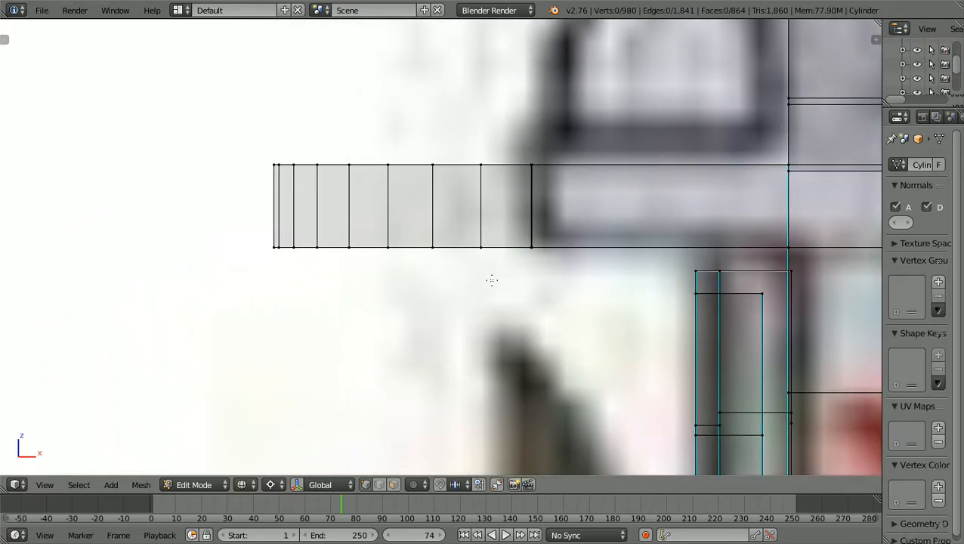
pyautogui.scroll(-1, 492, 280)
pyautogui.scroll(-1, 492, 281)
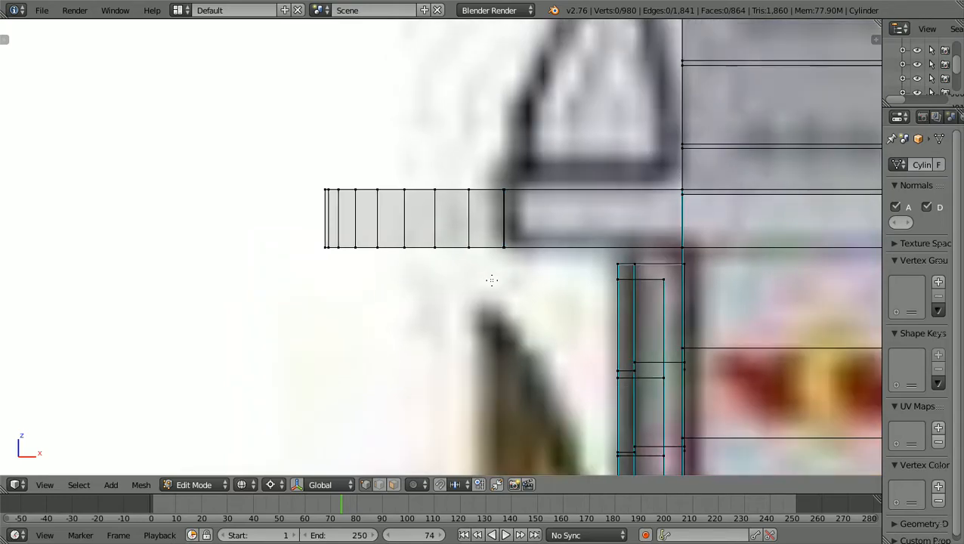
pyautogui.moveTo(495, 285); pyautogui.dragTo(504, 300, button='middle')
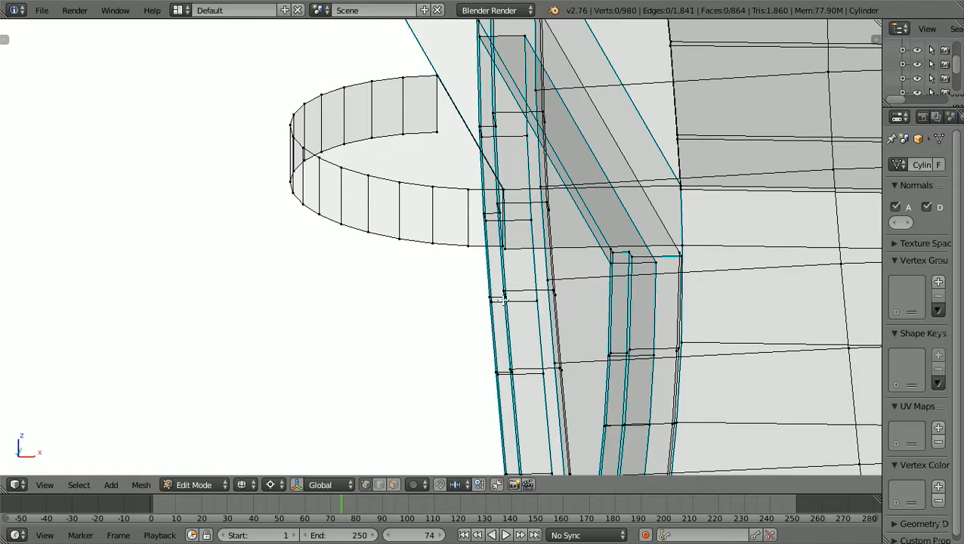
pyautogui.press('KP_7')
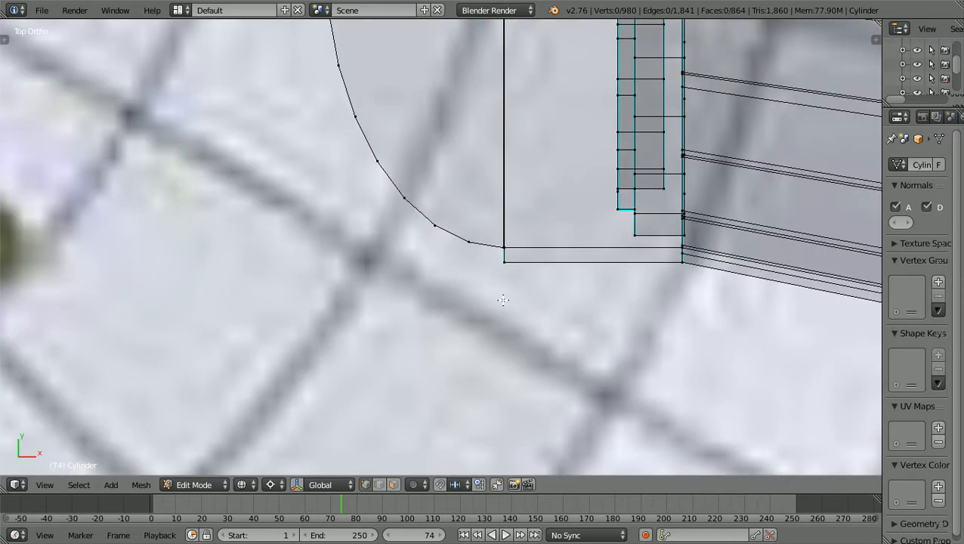
pyautogui.scroll(-4, 504, 300)
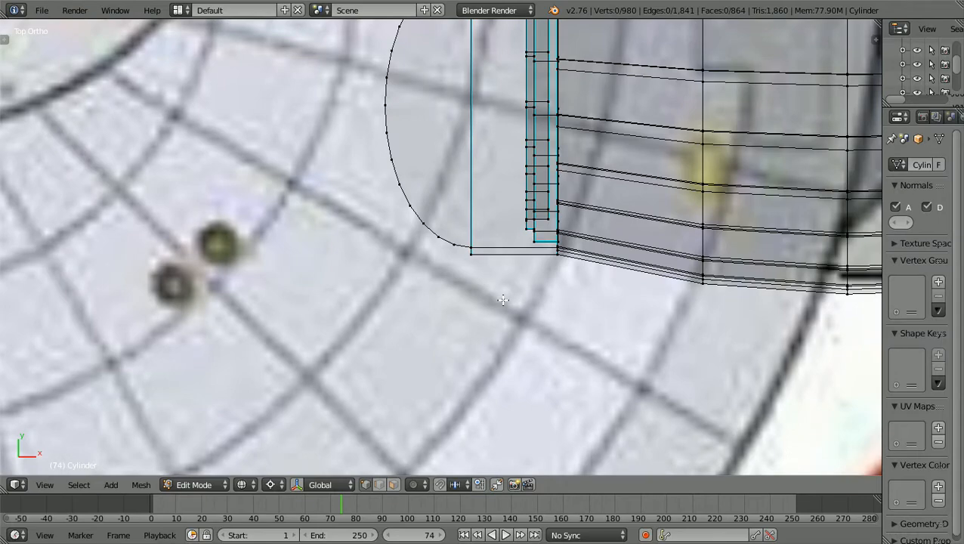
pyautogui.keyDown('shift'); pyautogui.scroll(7, 503, 301); pyautogui.keyUp('shift')
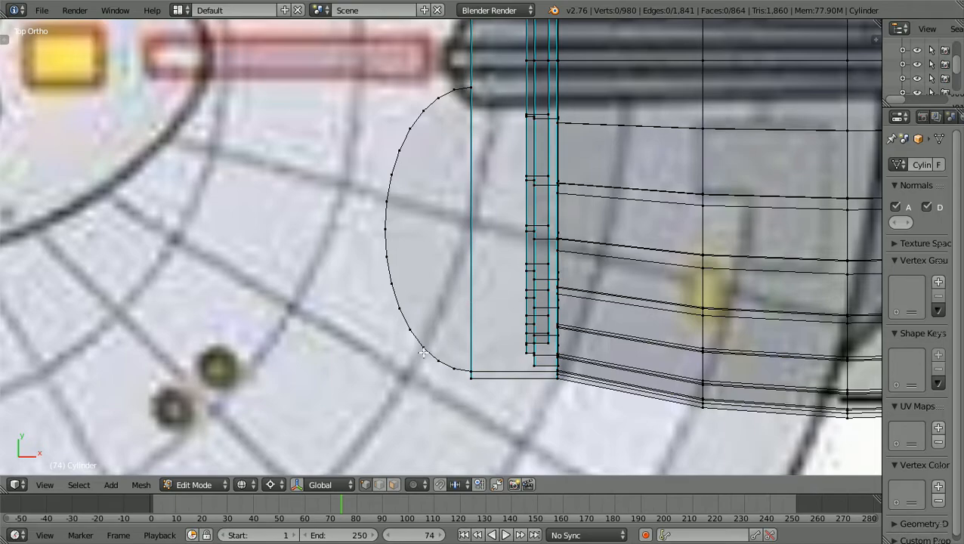
pyautogui.scroll(5, 422, 353)
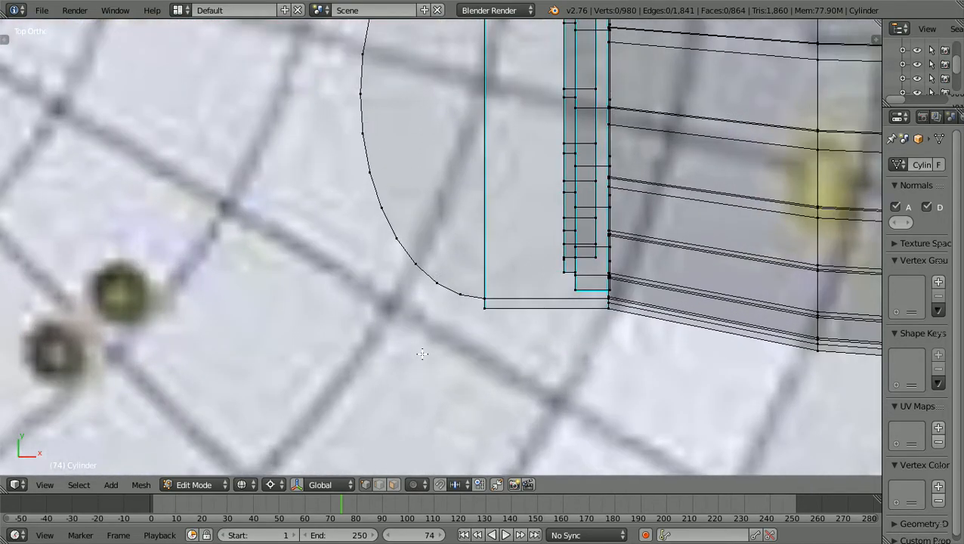
pyautogui.scroll(8, 422, 354)
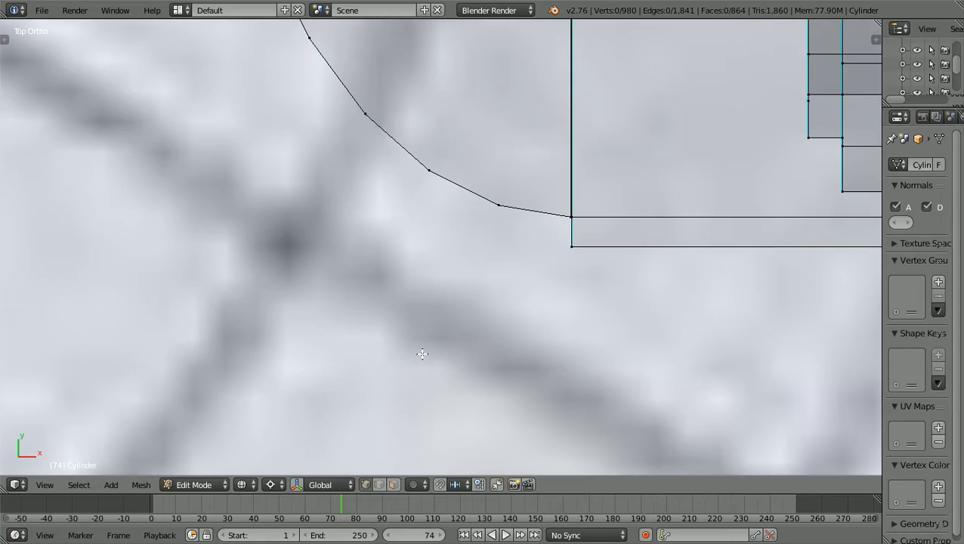
pyautogui.keyDown('shift'); pyautogui.scroll(5, 422, 354); pyautogui.keyUp('shift')
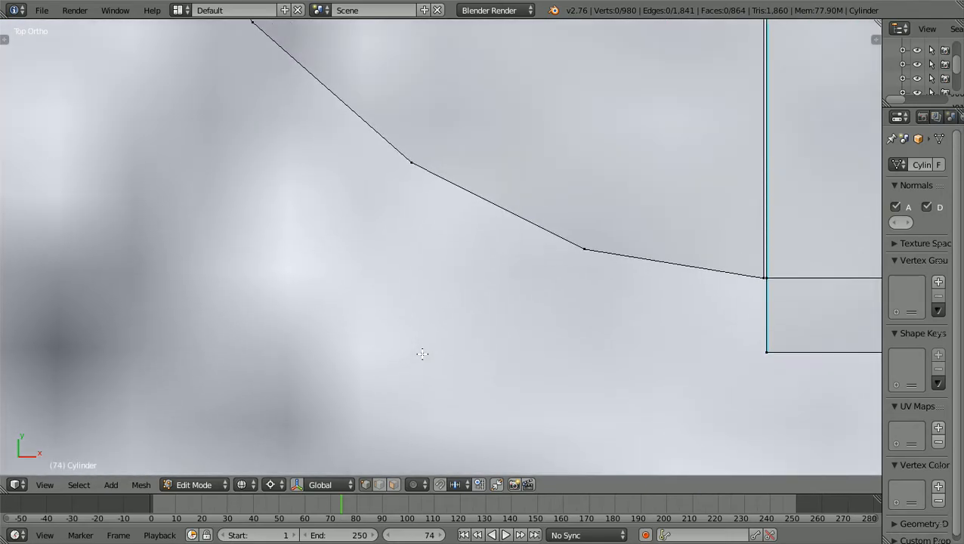
pyautogui.keyDown('ctrl'); pyautogui.scroll(-6, 422, 354); pyautogui.keyUp('ctrl')
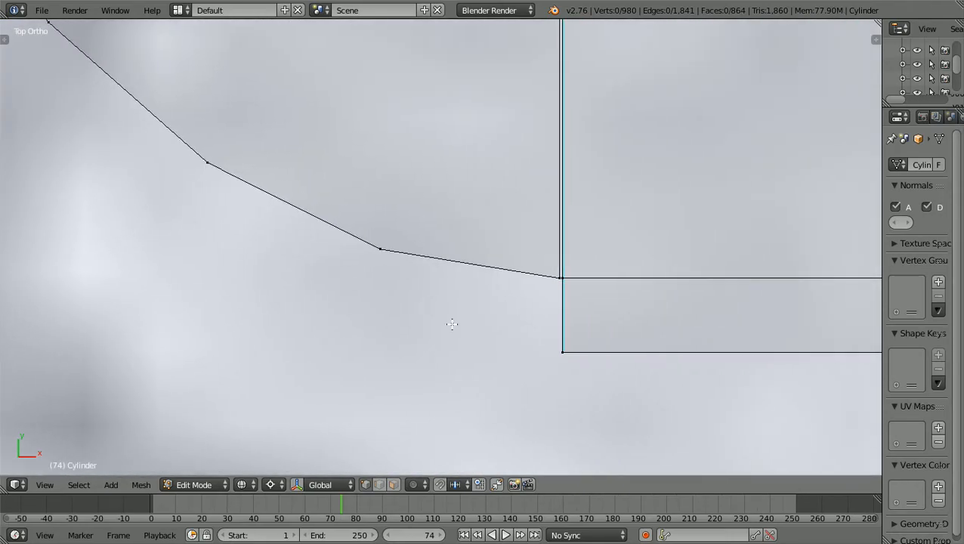
pyautogui.scroll(2, 552, 300)
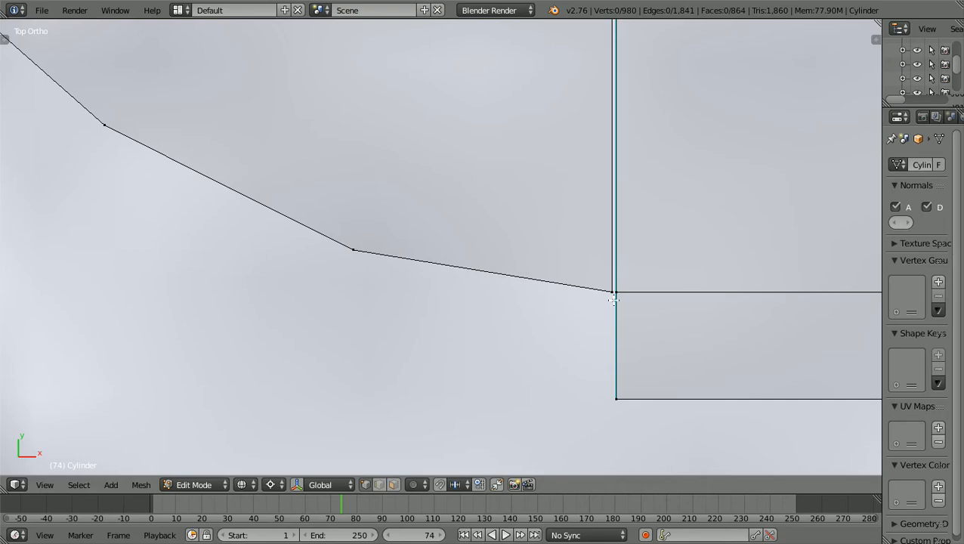
pyautogui.moveTo(614, 301); pyautogui.dragTo(567, 277)
pyautogui.scroll(-4, 401, 284)
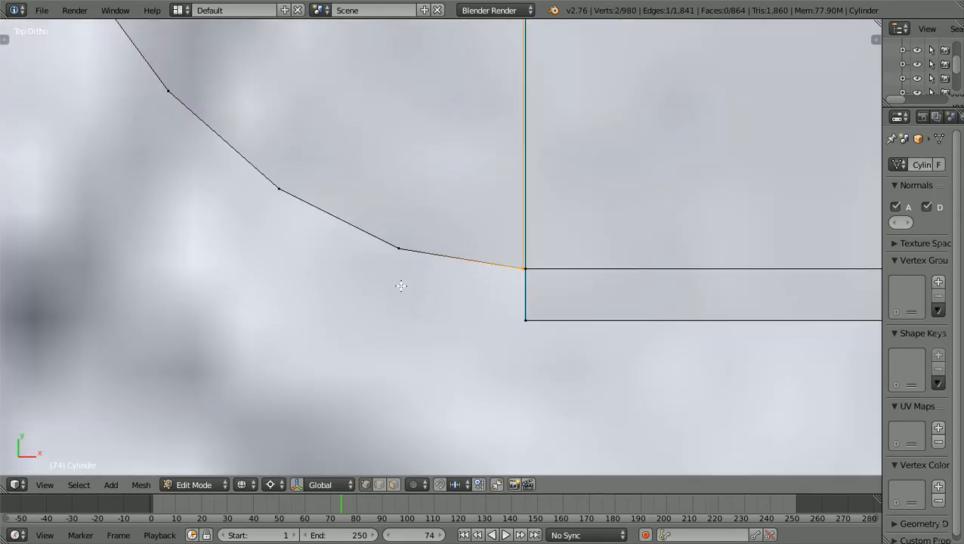
# Extend the selection to all vertices of the half-cylinder in the top view.
pyautogui.scroll(-6, 400, 286)
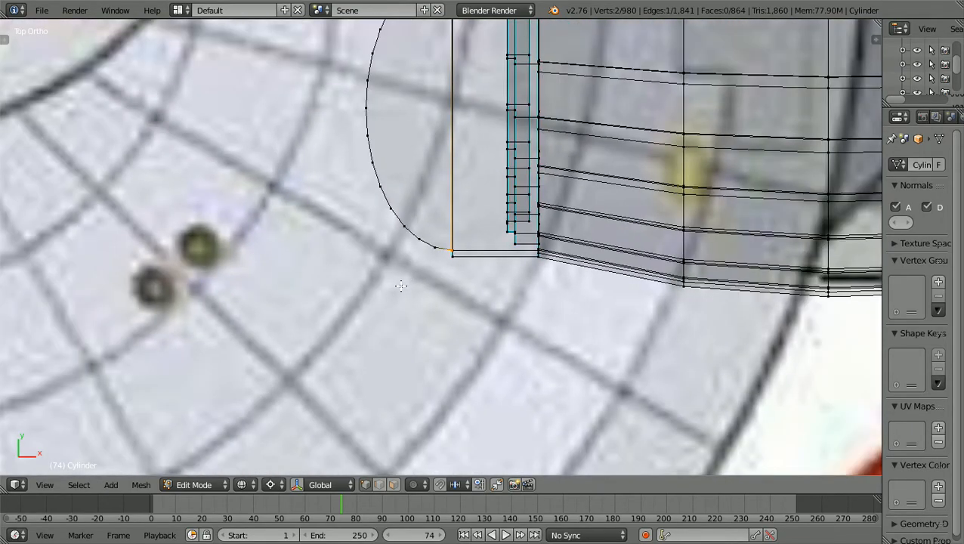
pyautogui.keyDown('shift'); pyautogui.scroll(6, 401, 286); pyautogui.keyUp('shift')
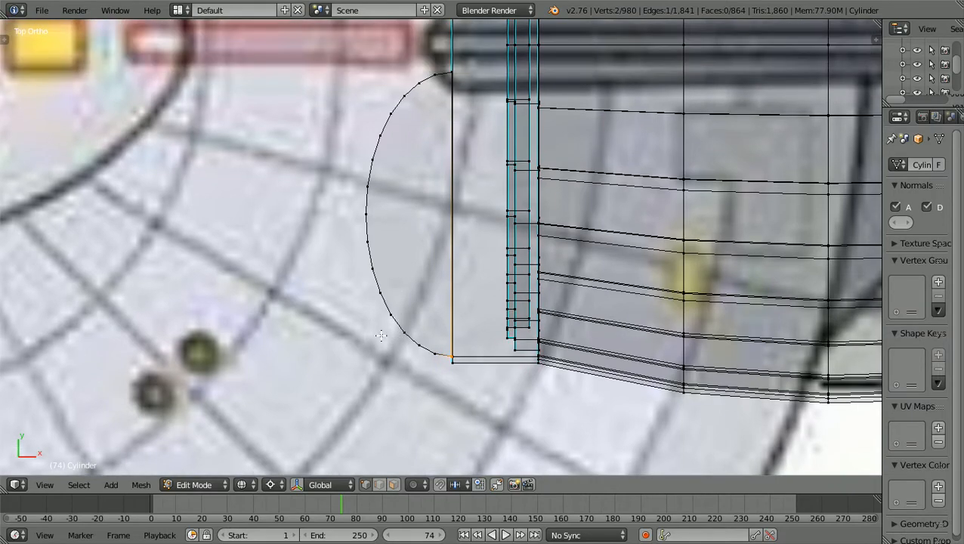
pyautogui.moveTo(363, 370); pyautogui.dragTo(457, 65)
pyautogui.press('b')
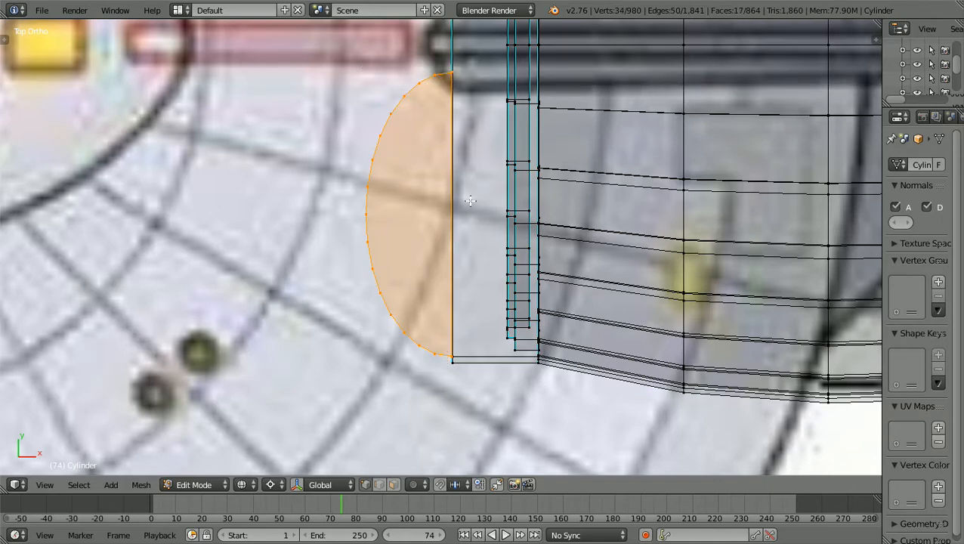
# Move the whole half-cylinder about -0.0213 along global Y so its lower corner meets the adjacent block's outer edge line.
pyautogui.scroll(6, 470, 201)
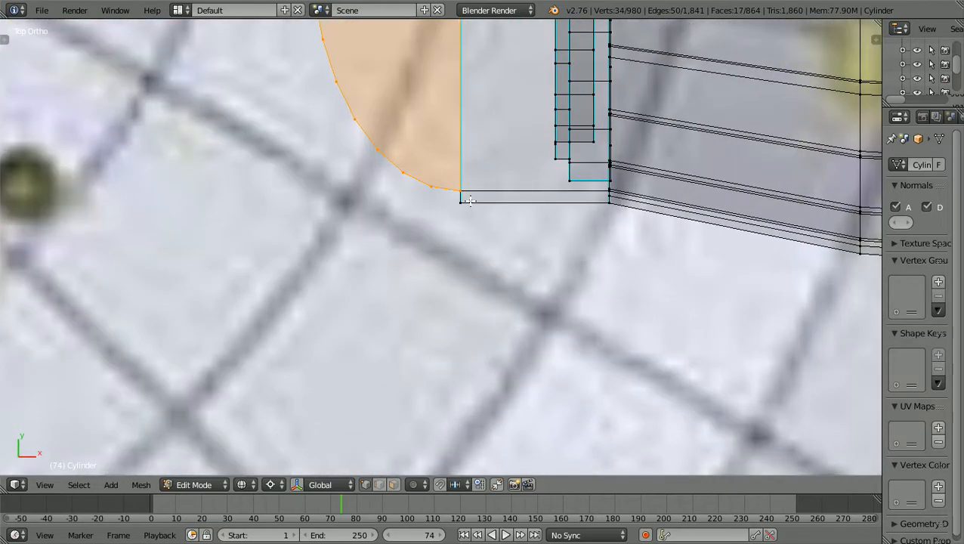
pyautogui.keyDown('shift'); pyautogui.scroll(3, 470, 200); pyautogui.keyUp('shift')
pyautogui.scroll(1, 470, 200)
pyautogui.keyDown('ctrl'); pyautogui.scroll(4, 470, 200); pyautogui.keyUp('ctrl')
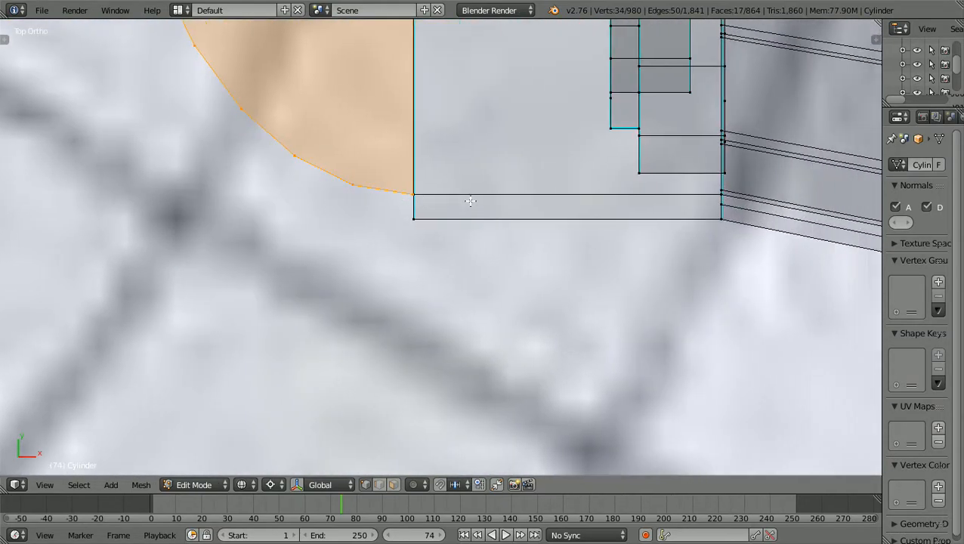
pyautogui.scroll(2, 470, 200)
pyautogui.scroll(2, 471, 200)
pyautogui.keyDown('shift'); pyautogui.scroll(3, 470, 200); pyautogui.keyUp('shift')
pyautogui.keyDown('ctrl'); pyautogui.scroll(-6, 471, 200); pyautogui.keyUp('ctrl')
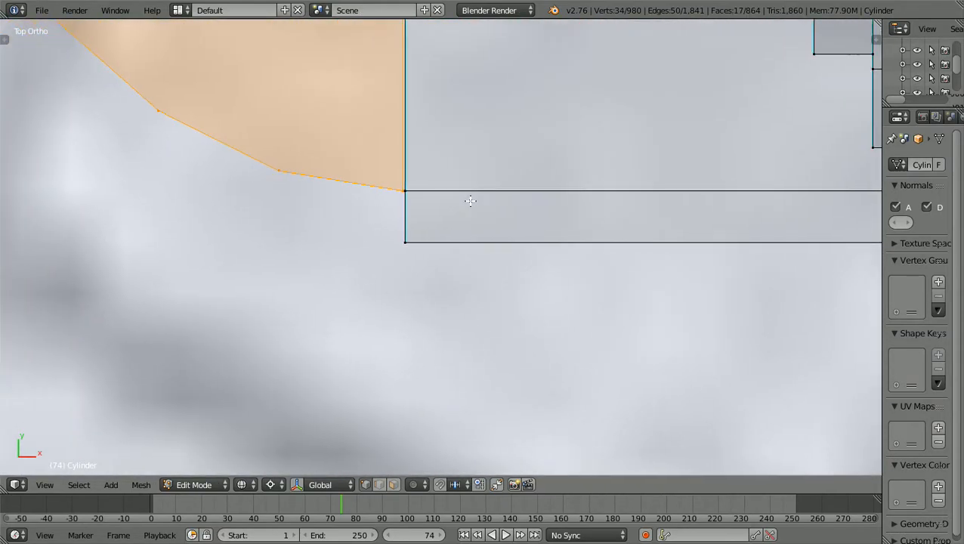
pyautogui.scroll(4, 470, 200)
pyautogui.keyDown('shift'); pyautogui.scroll(3, 472, 203); pyautogui.keyUp('shift')
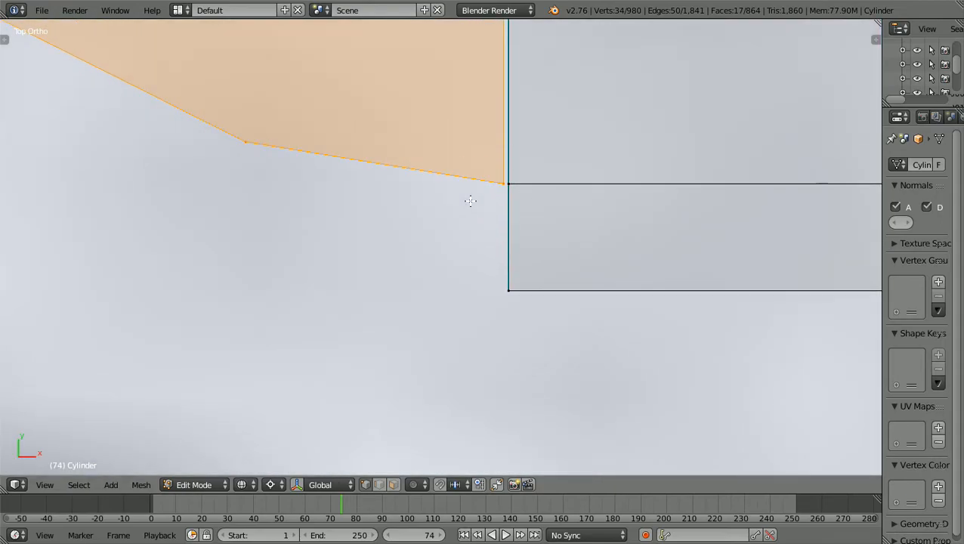
pyautogui.scroll(3, 579, 217)
pyautogui.keyDown('ctrl'); pyautogui.scroll(3, 580, 218); pyautogui.keyUp('ctrl')
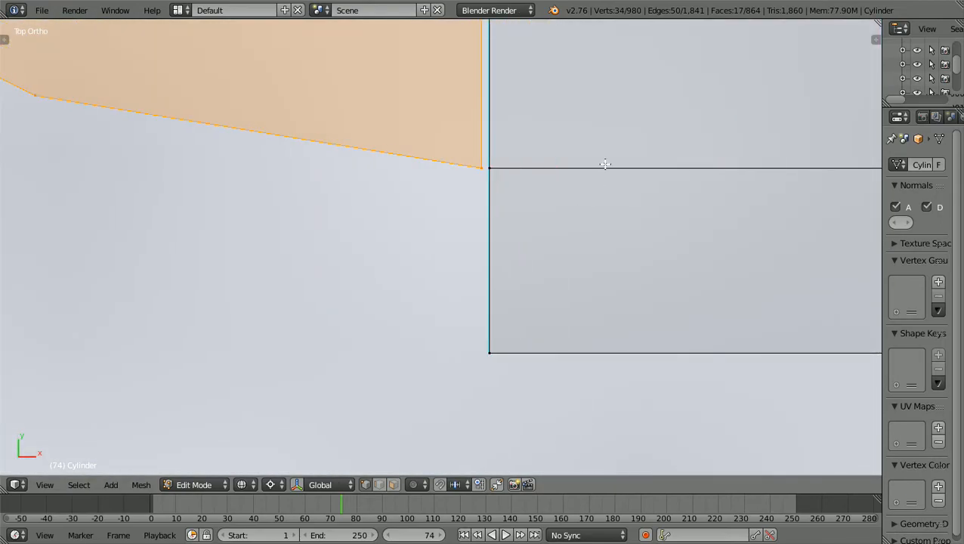
pyautogui.press('g')
pyautogui.press('y')
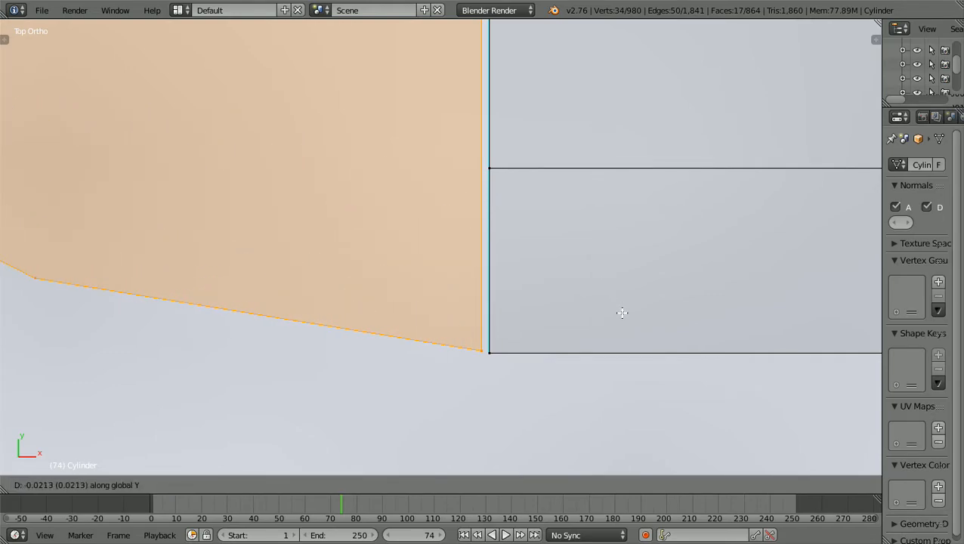
pyautogui.click(622, 314)
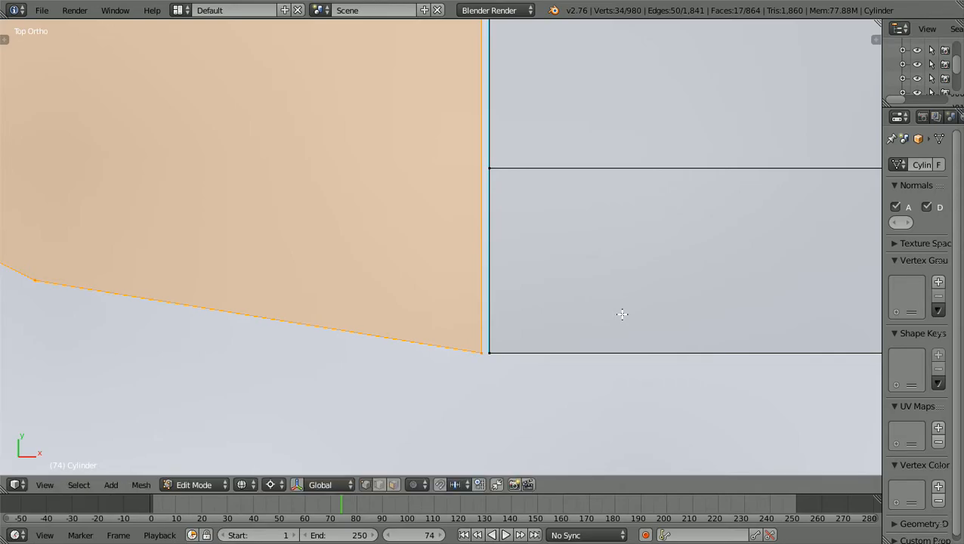
# Fine-tune the half-cylinder along Y at close range toward the exact level of the block's outer corner.
pyautogui.keyDown('shift'); pyautogui.scroll(-6, 622, 315); pyautogui.keyUp('shift')
pyautogui.scroll(5, 622, 314)
pyautogui.keyDown('ctrl'); pyautogui.scroll(1, 622, 315); pyautogui.keyUp('ctrl')
pyautogui.scroll(7, 622, 314)
pyautogui.keyDown('shift'); pyautogui.scroll(3, 622, 314); pyautogui.keyUp('shift')
pyautogui.scroll(2, 622, 315)
pyautogui.keyDown('ctrl'); pyautogui.scroll(8, 622, 314); pyautogui.keyUp('ctrl')
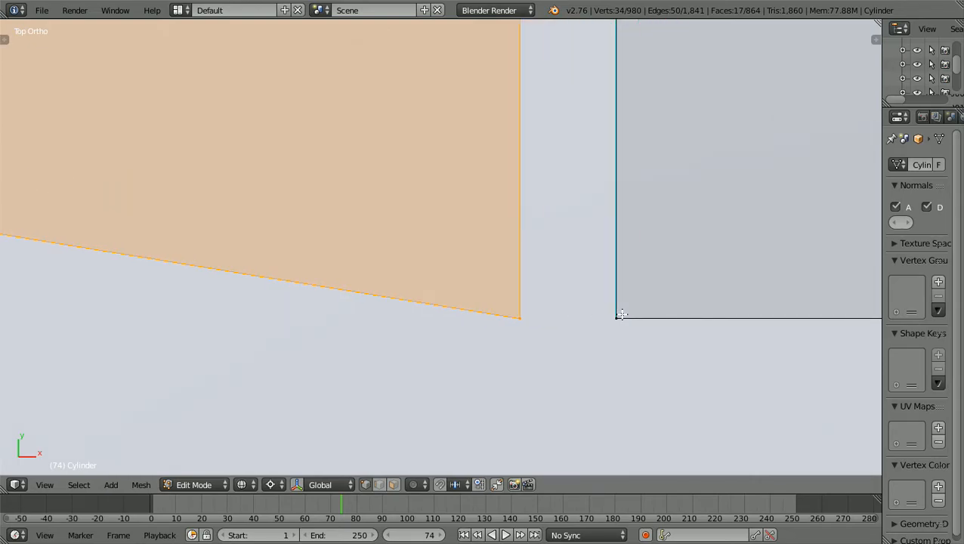
pyautogui.keyDown('shift'); pyautogui.scroll(3, 622, 314); pyautogui.keyUp('shift')
pyautogui.scroll(3, 622, 315)
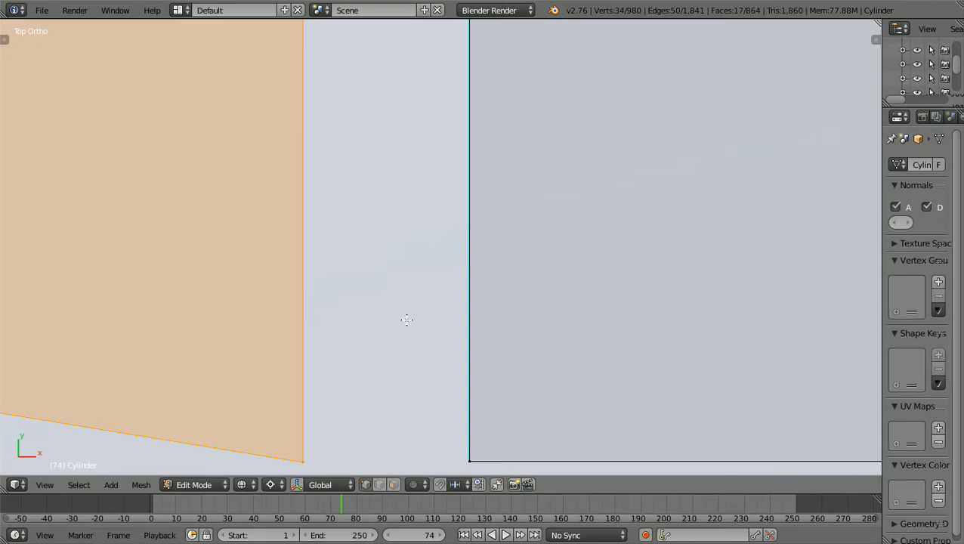
pyautogui.press('g')
pyautogui.press('y')
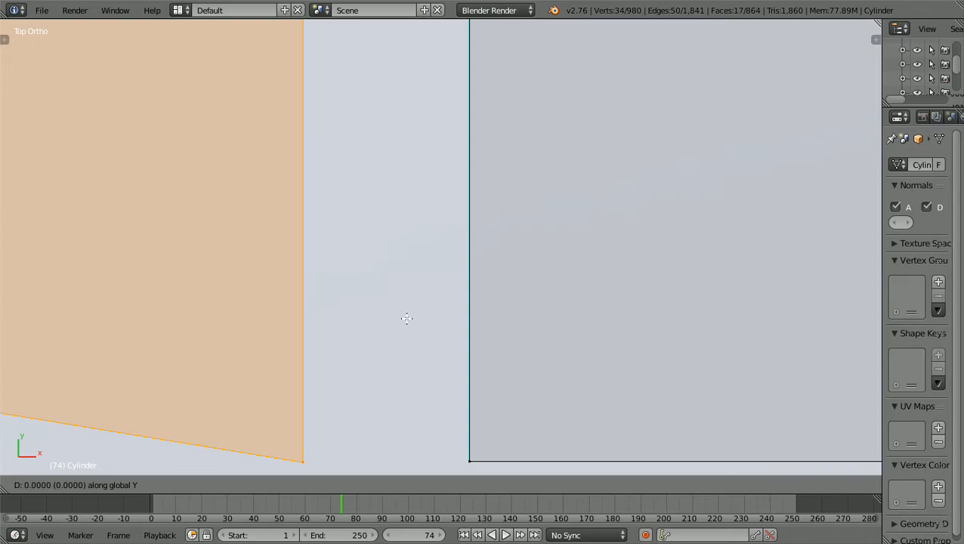
pyautogui.rightClick(407, 318)
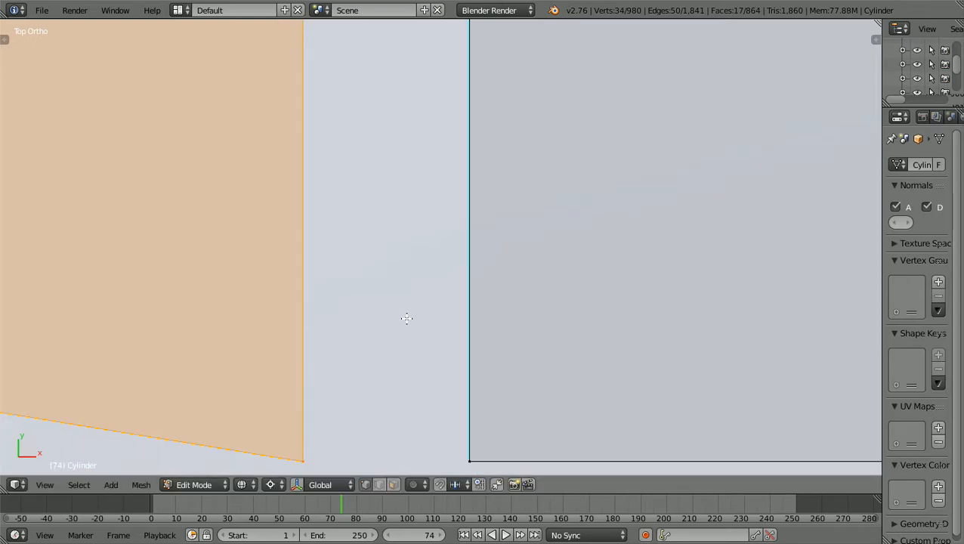
pyautogui.keyDown('shift'); pyautogui.scroll(-7, 406, 318); pyautogui.keyUp('shift')
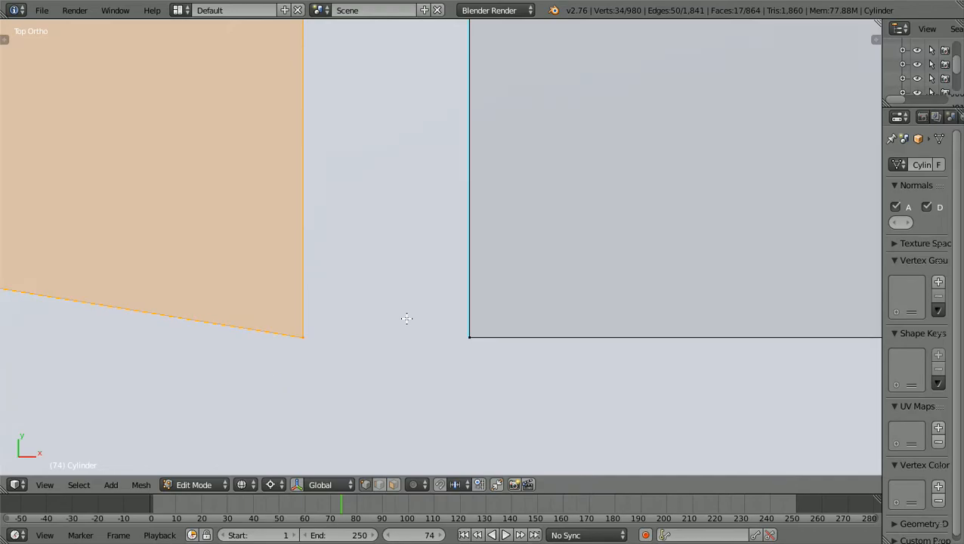
pyautogui.scroll(2, 407, 318)
pyautogui.scroll(-1, 407, 318)
pyautogui.scroll(-5, 407, 318)
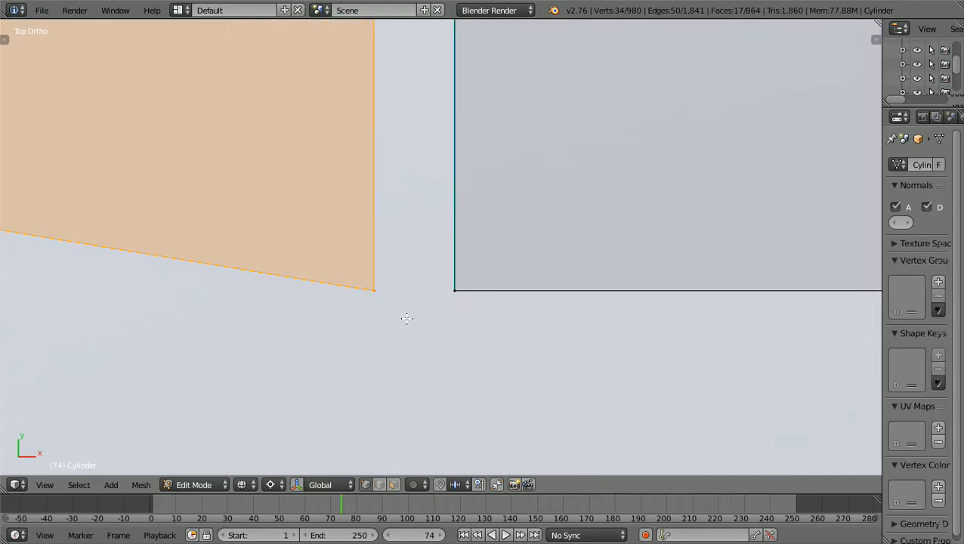
# Isolate the mesh in local view and examine the gap between the half-cylinder's lower corner and the adjacent block.
pyautogui.press('KP_Divide')
pyautogui.keyDown('ctrl'); pyautogui.scroll(-5, 406, 319); pyautogui.keyUp('ctrl')
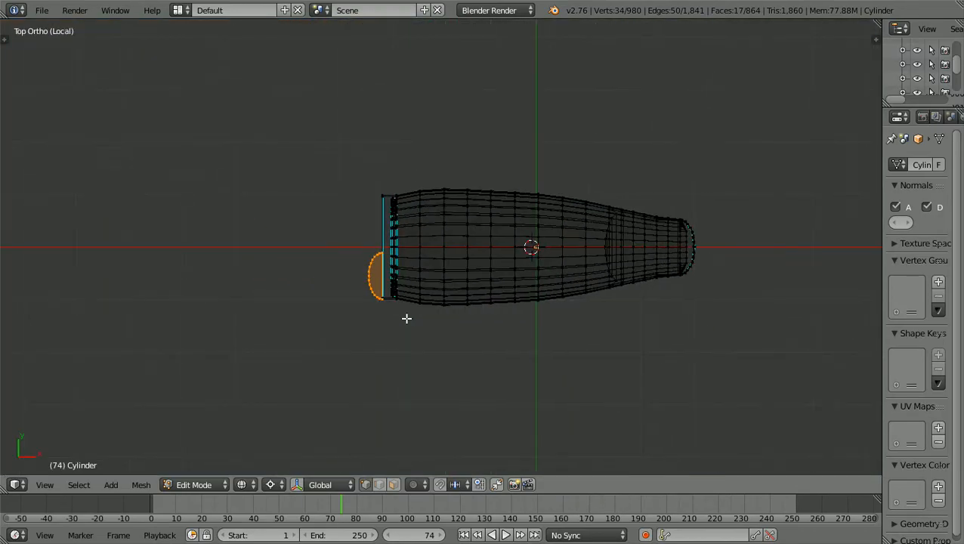
pyautogui.scroll(5, 407, 318)
pyautogui.keyDown('shift'); pyautogui.scroll(-5, 407, 318); pyautogui.keyUp('shift')
pyautogui.scroll(4, 407, 318)
pyautogui.keyDown('ctrl'); pyautogui.scroll(-5, 407, 318); pyautogui.keyUp('ctrl')
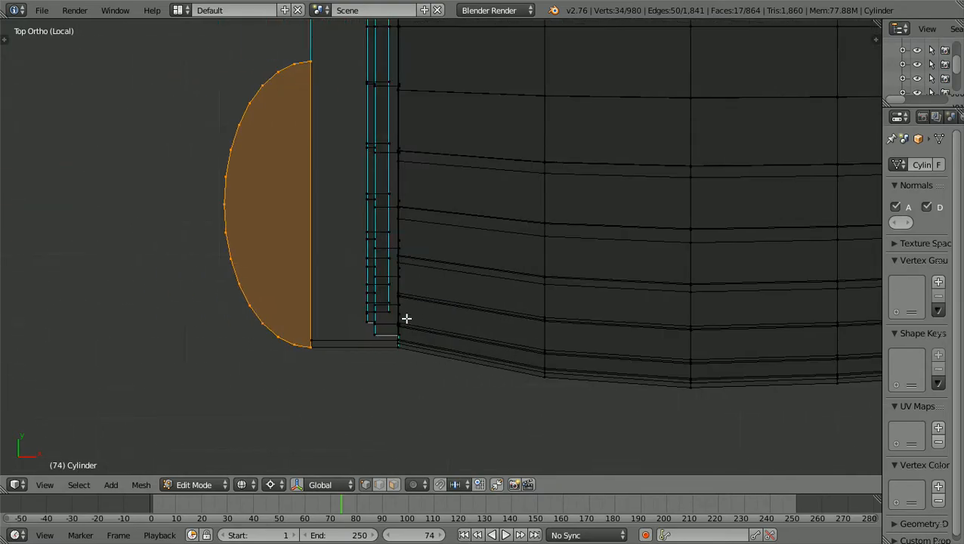
pyautogui.keyDown('shift'); pyautogui.scroll(-5, 407, 318); pyautogui.keyUp('shift')
pyautogui.scroll(4, 407, 318)
pyautogui.keyDown('ctrl'); pyautogui.scroll(-3, 407, 318); pyautogui.keyUp('ctrl')
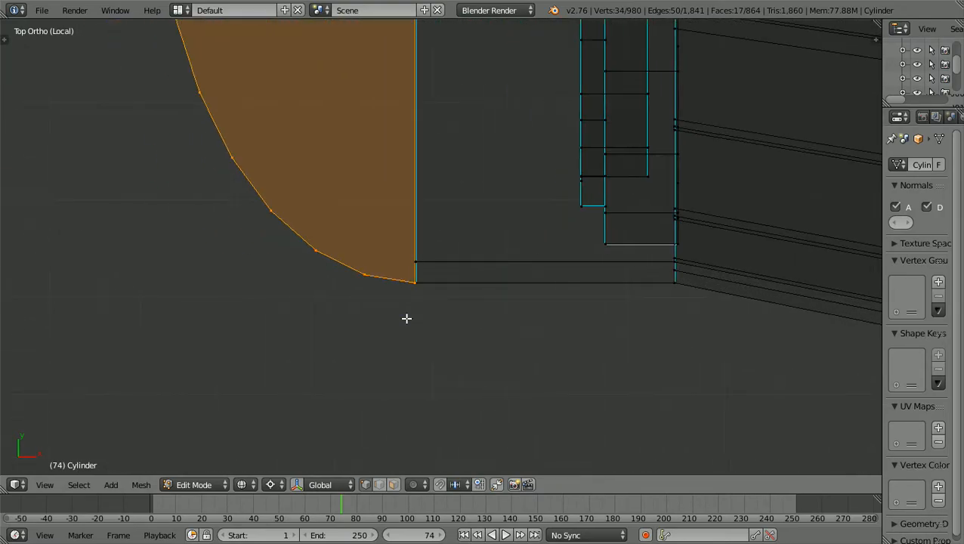
pyautogui.scroll(2, 407, 318)
pyautogui.keyDown('shift'); pyautogui.scroll(-3, 407, 318); pyautogui.keyUp('shift')
pyautogui.scroll(1, 406, 318)
pyautogui.scroll(4, 407, 318)
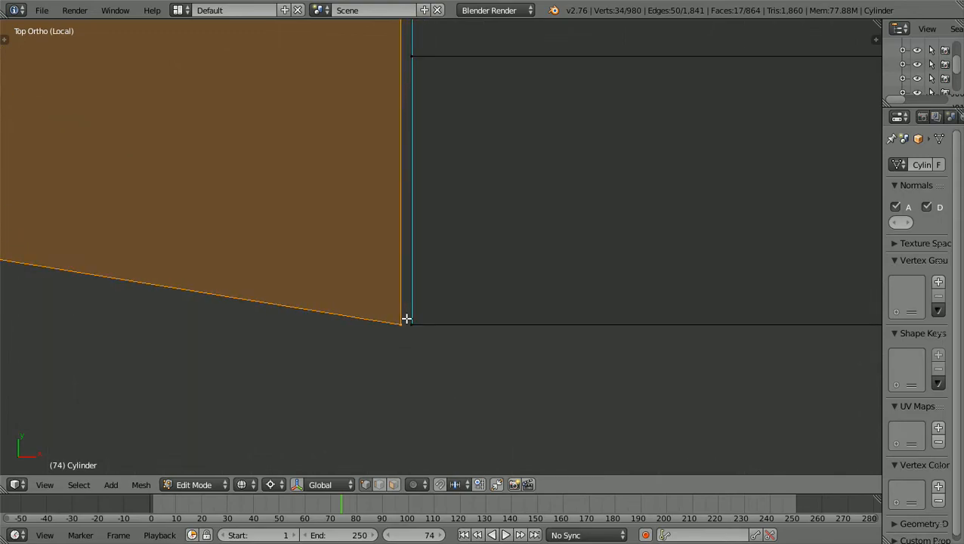
# Check at close range in top view how the half-cylinder's lower corner lines up with the block's outer corner.
pyautogui.keyDown('shift'); pyautogui.scroll(-5, 407, 318); pyautogui.keyUp('shift')
pyautogui.scroll(5, 407, 318)
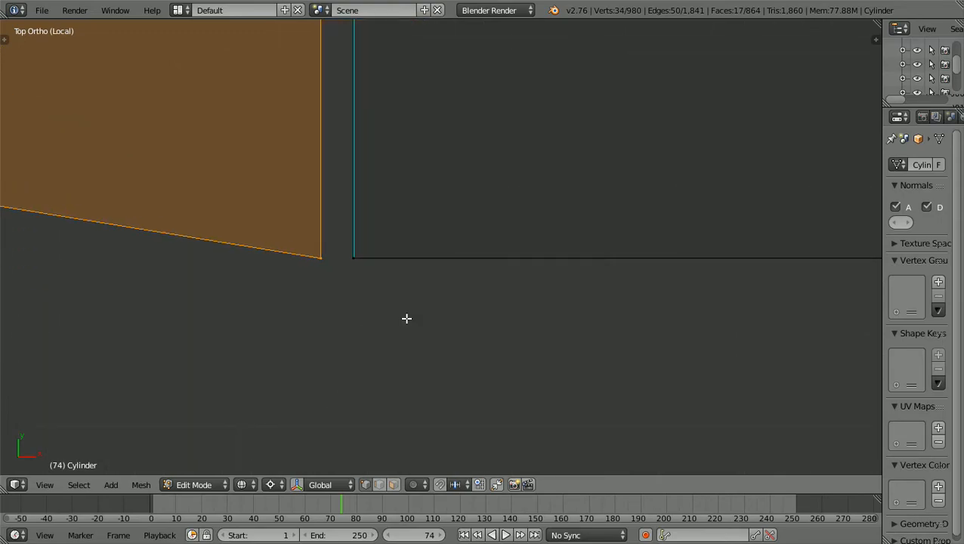
pyautogui.scroll(2, 406, 318)
pyautogui.keyDown('ctrl'); pyautogui.scroll(-4, 407, 318); pyautogui.keyUp('ctrl')
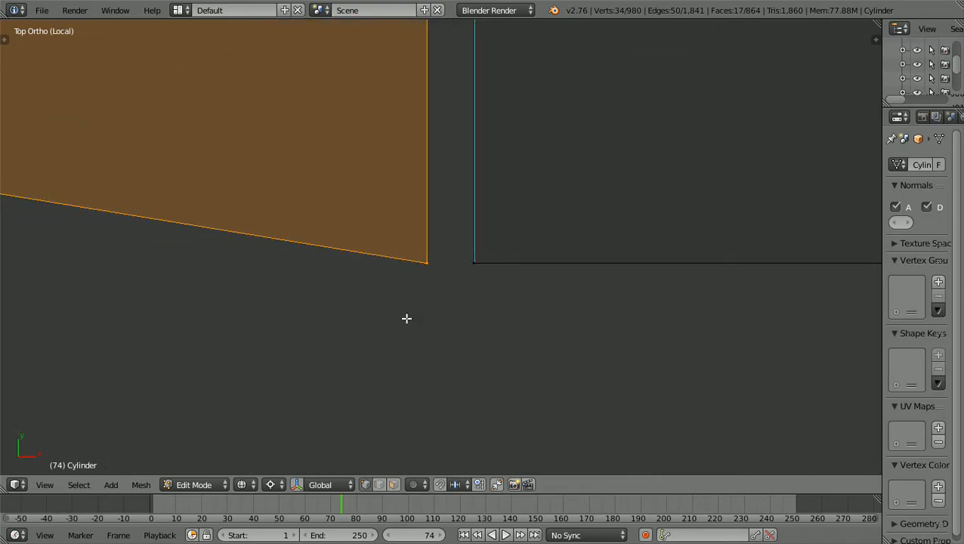
pyautogui.scroll(6, 407, 318)
pyautogui.scroll(2, 406, 318)
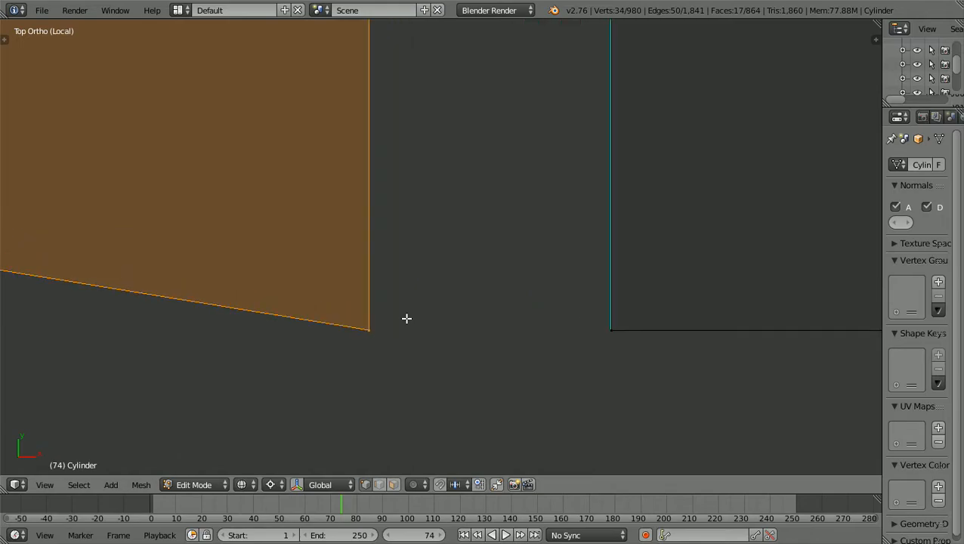
pyautogui.keyDown('ctrl'); pyautogui.scroll(2, 407, 318); pyautogui.keyUp('ctrl')
pyautogui.scroll(2, 407, 318)
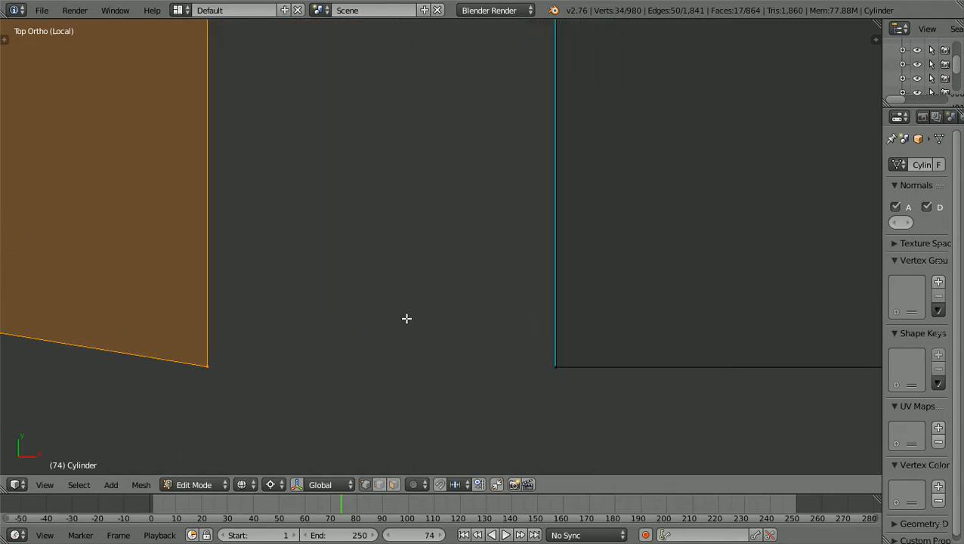
pyautogui.scroll(1, 407, 319)
pyautogui.keyDown('ctrl'); pyautogui.scroll(-4, 406, 318); pyautogui.keyUp('ctrl')
pyautogui.scroll(1, 407, 318)
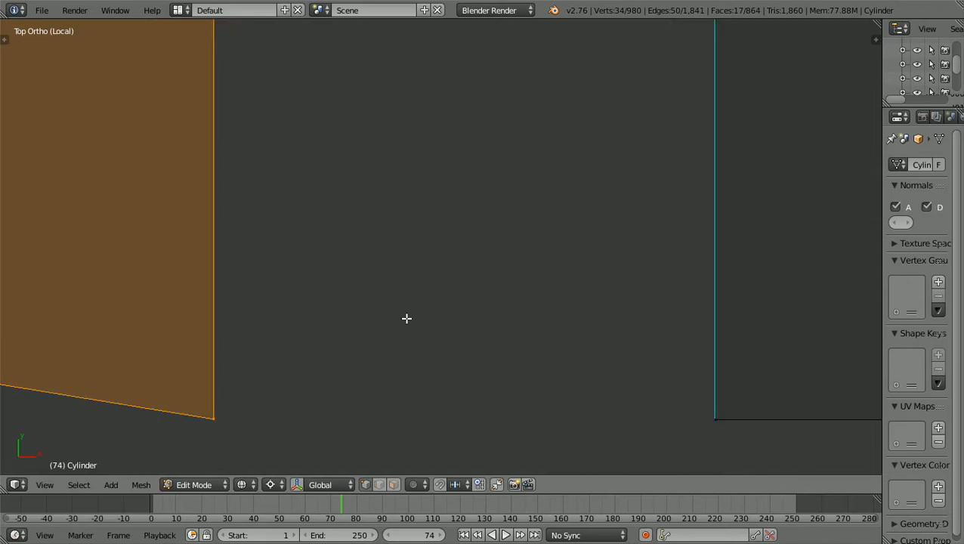
pyautogui.keyDown('ctrl'); pyautogui.scroll(-1, 406, 318); pyautogui.keyUp('ctrl')
pyautogui.keyDown('ctrl'); pyautogui.scroll(2, 407, 319); pyautogui.keyUp('ctrl')
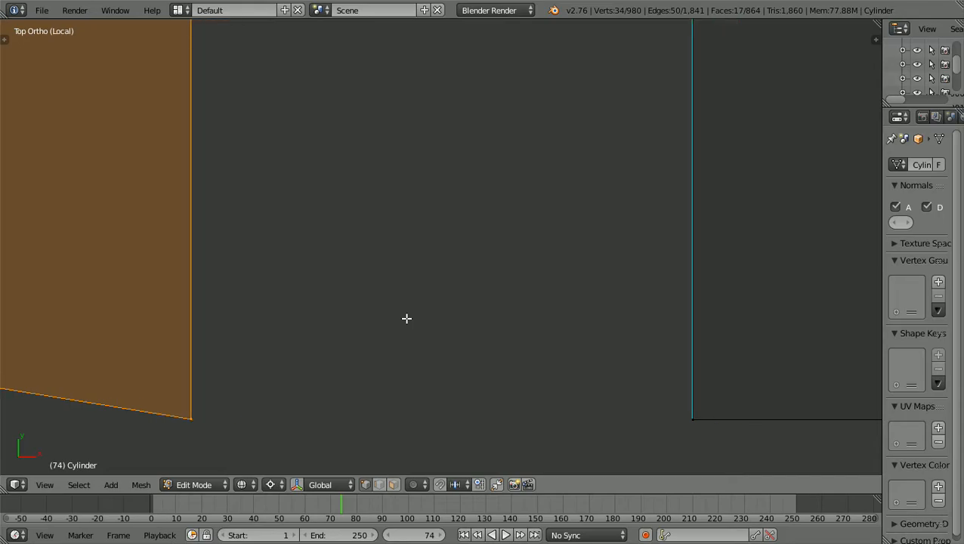
pyautogui.keyDown('shift'); pyautogui.scroll(2, 407, 319); pyautogui.keyUp('shift')
pyautogui.keyDown('shift'); pyautogui.scroll(2, 407, 318); pyautogui.keyUp('shift')
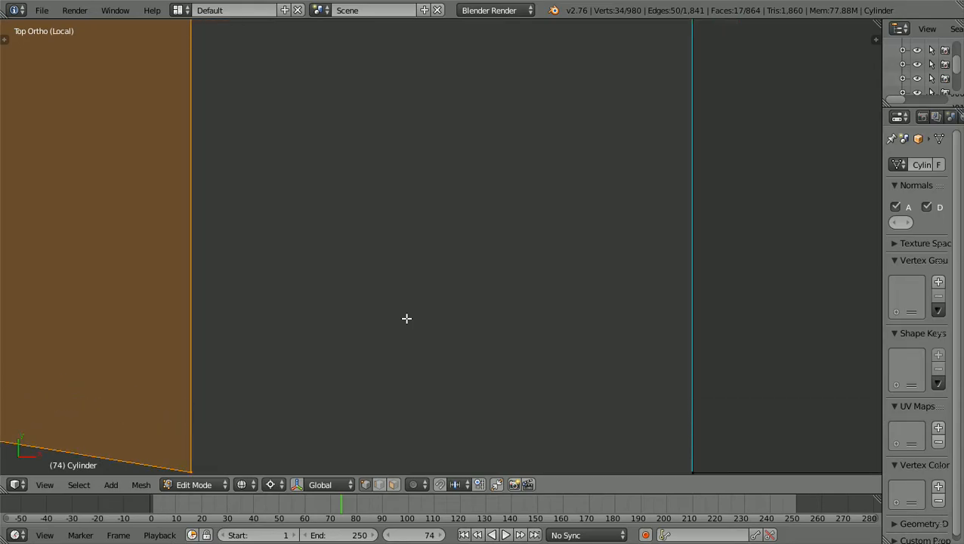
pyautogui.keyDown('shift'); pyautogui.scroll(-1, 406, 318); pyautogui.keyUp('shift')
pyautogui.scroll(-10, 407, 318)
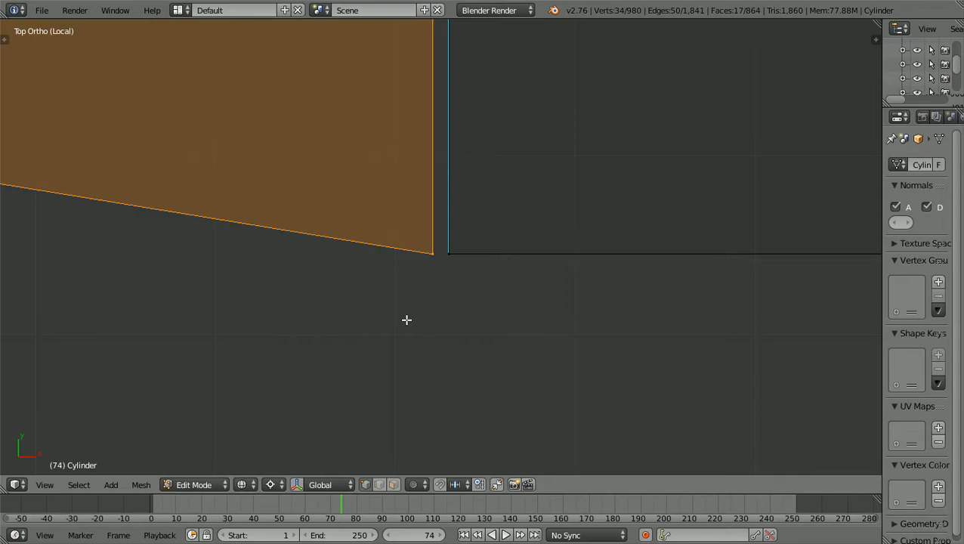
pyautogui.scroll(-7, 406, 320)
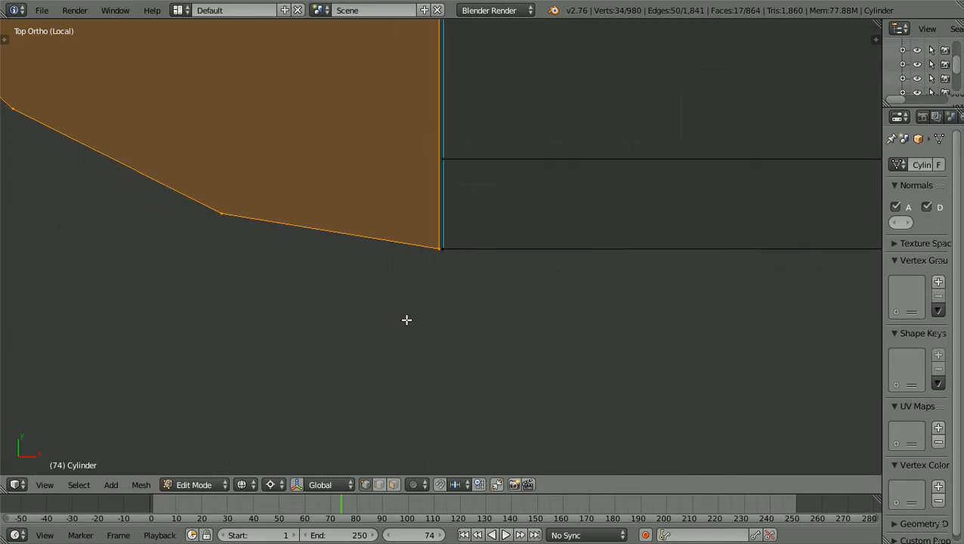
pyautogui.scroll(-5, 406, 320)
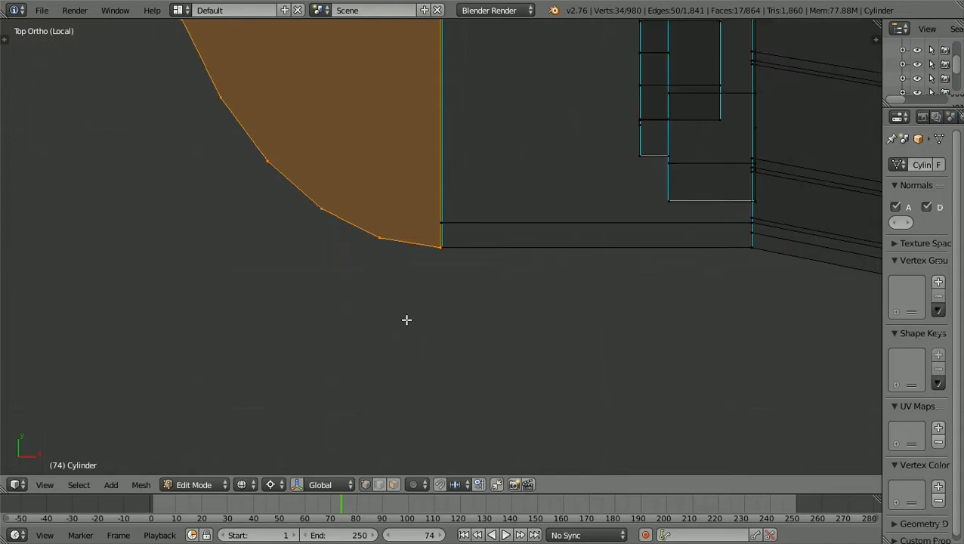
pyautogui.scroll(-1, 406, 320)
pyautogui.scroll(2, 406, 320)
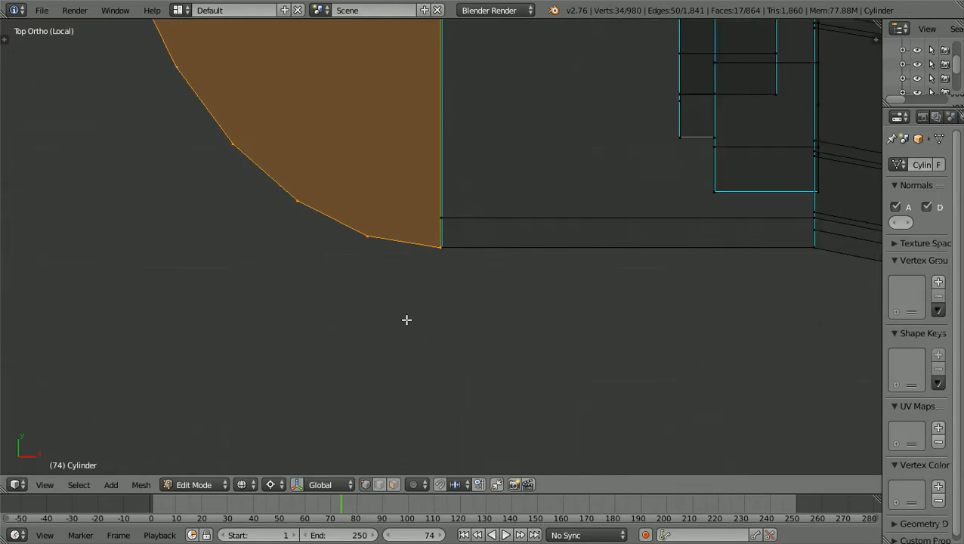
pyautogui.scroll(-1, 407, 319)
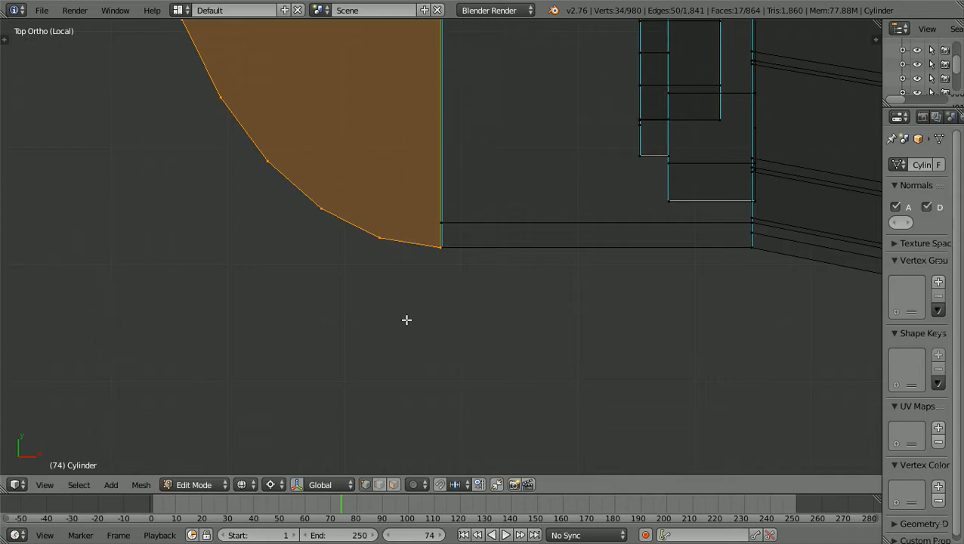
pyautogui.scroll(-1, 406, 320)
pyautogui.scroll(1, 406, 320)
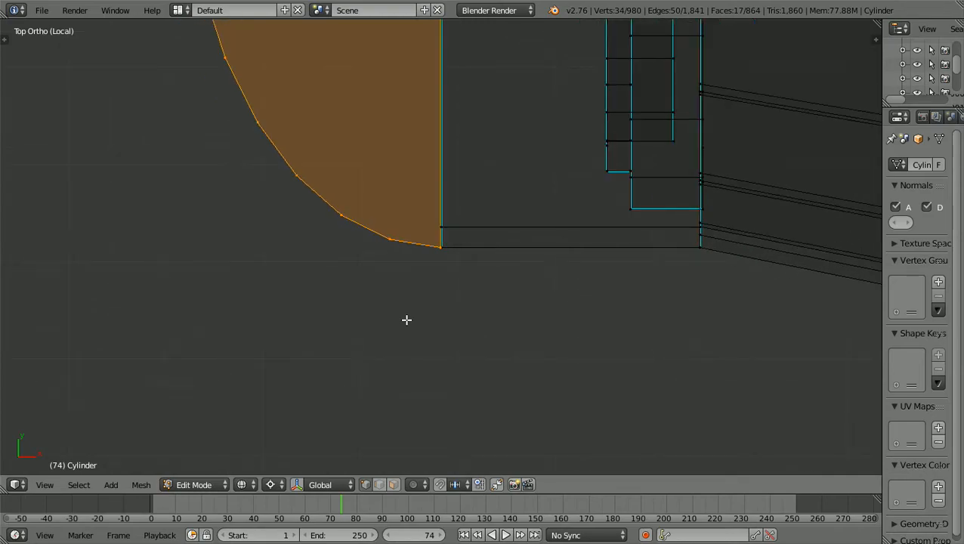
# In front view, clear the selection and select the half-cylinder's upper row of vertices, leaving out the corner beside the block.
pyautogui.press('KP_1')
pyautogui.scroll(-3, 407, 319)
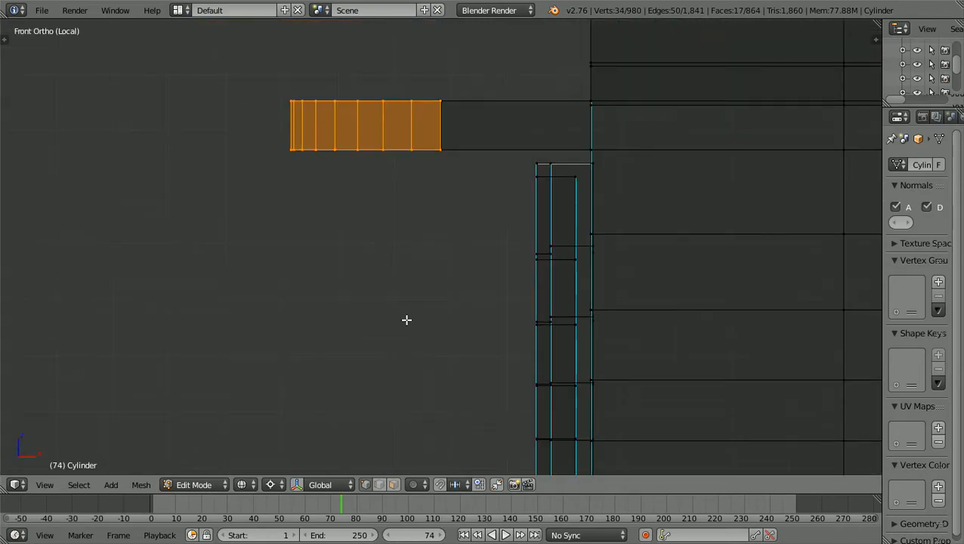
pyautogui.keyDown('shift'); pyautogui.scroll(5, 407, 320); pyautogui.keyUp('shift')
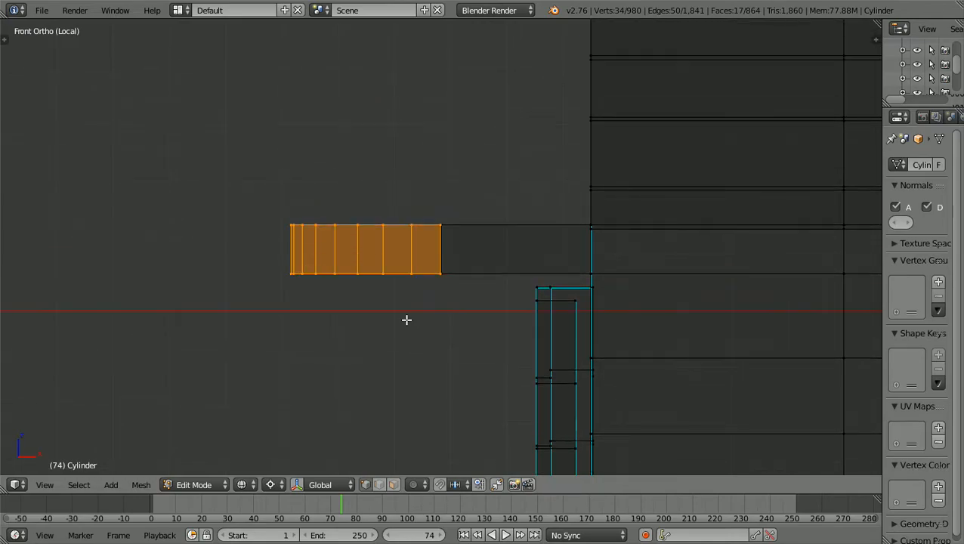
pyautogui.scroll(5, 406, 320)
pyautogui.keyDown('ctrl'); pyautogui.scroll(5, 406, 320); pyautogui.keyUp('ctrl')
pyautogui.scroll(2, 406, 320)
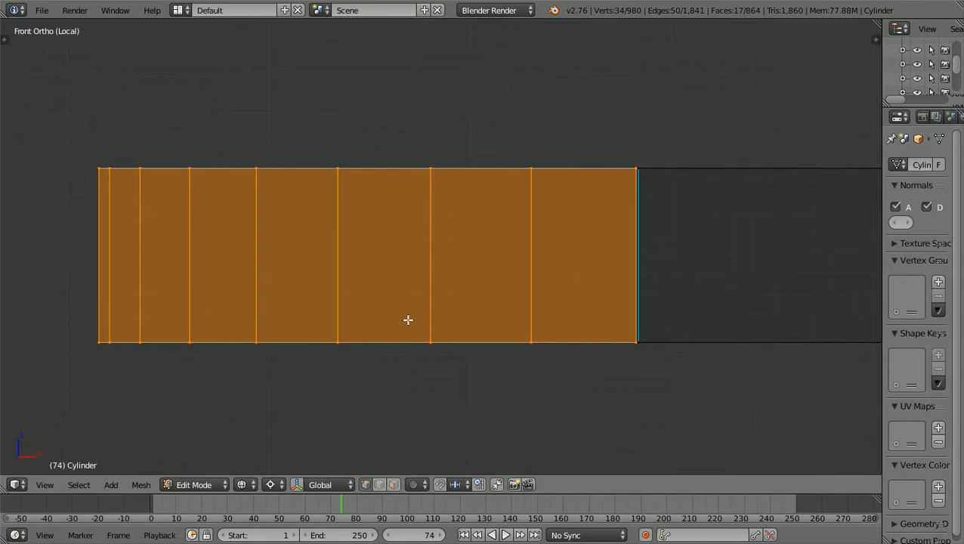
pyautogui.press('a')
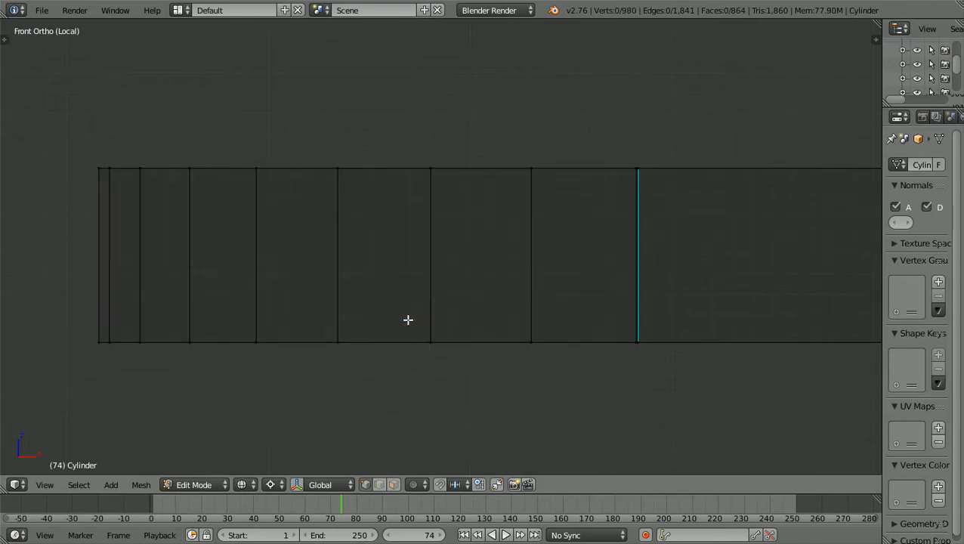
pyautogui.keyDown('shift'); pyautogui.scroll(3, 408, 320); pyautogui.keyUp('shift')
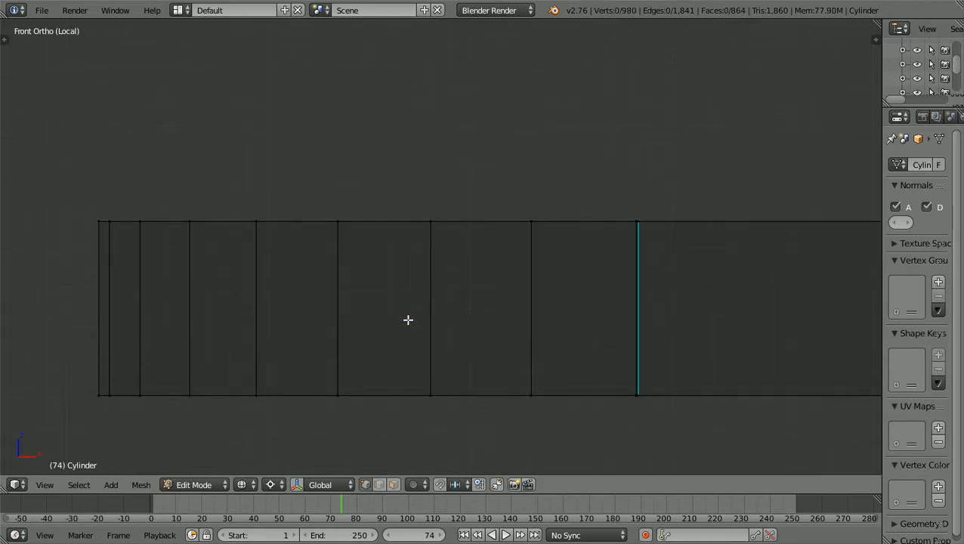
pyautogui.press('b')
pyautogui.moveTo(70, 234); pyautogui.dragTo(594, 194)
pyautogui.scroll(1, 595, 193)
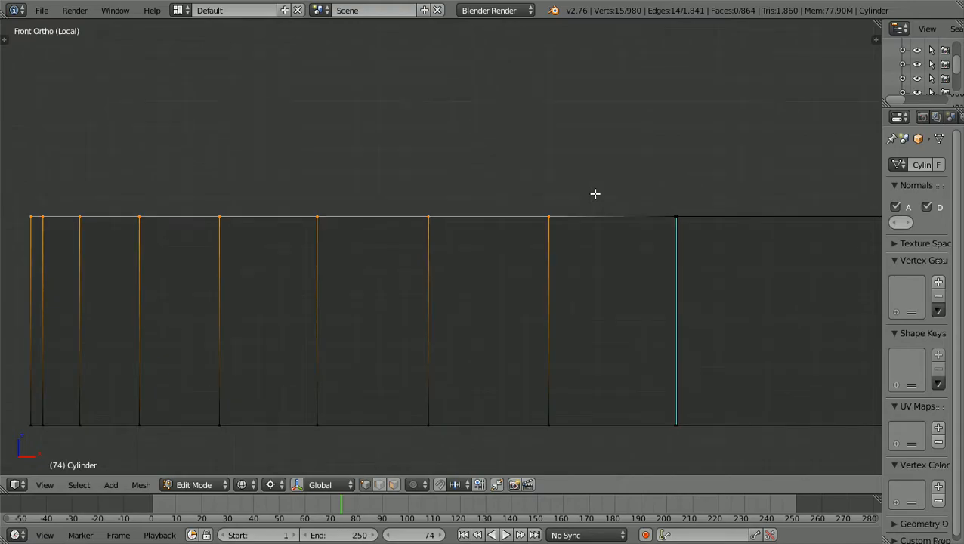
# Add the half-cylinder's upper corner vertices beside the block to the selection.
pyautogui.keyDown('ctrl'); pyautogui.scroll(9, 595, 193); pyautogui.keyUp('ctrl')
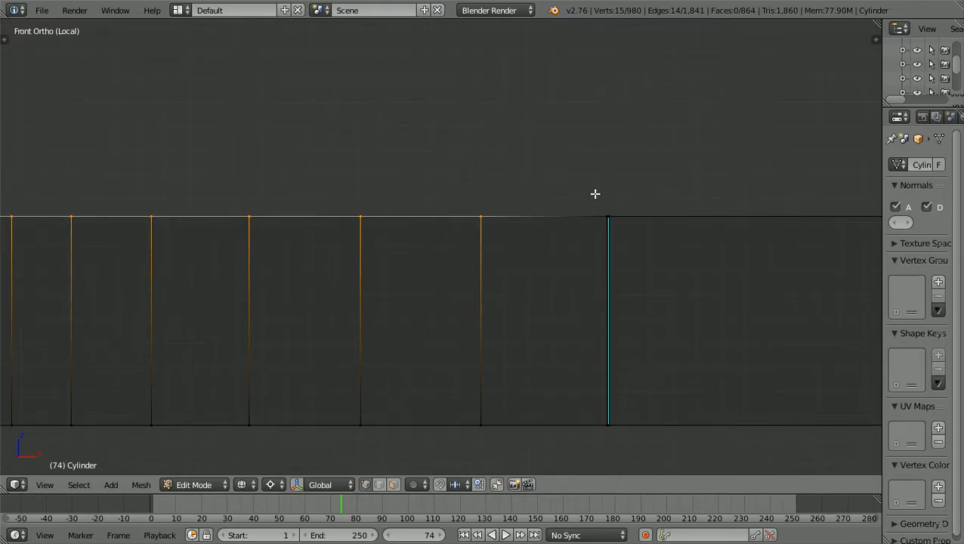
pyautogui.scroll(4, 595, 194)
pyautogui.keyDown('shift'); pyautogui.scroll(1, 594, 193); pyautogui.keyUp('shift')
pyautogui.keyDown('shift'); pyautogui.scroll(2, 595, 194); pyautogui.keyUp('shift')
pyautogui.scroll(4, 595, 194)
pyautogui.keyDown('ctrl'); pyautogui.scroll(4, 595, 193); pyautogui.keyUp('ctrl')
pyautogui.keyDown('shift'); pyautogui.scroll(-4, 594, 194); pyautogui.keyUp('shift')
pyautogui.scroll(4, 595, 194)
pyautogui.keyDown('shift'); pyautogui.scroll(6, 595, 193); pyautogui.keyUp('shift')
pyautogui.scroll(5, 595, 193)
pyautogui.keyDown('shift'); pyautogui.scroll(5, 595, 193); pyautogui.keyUp('shift')
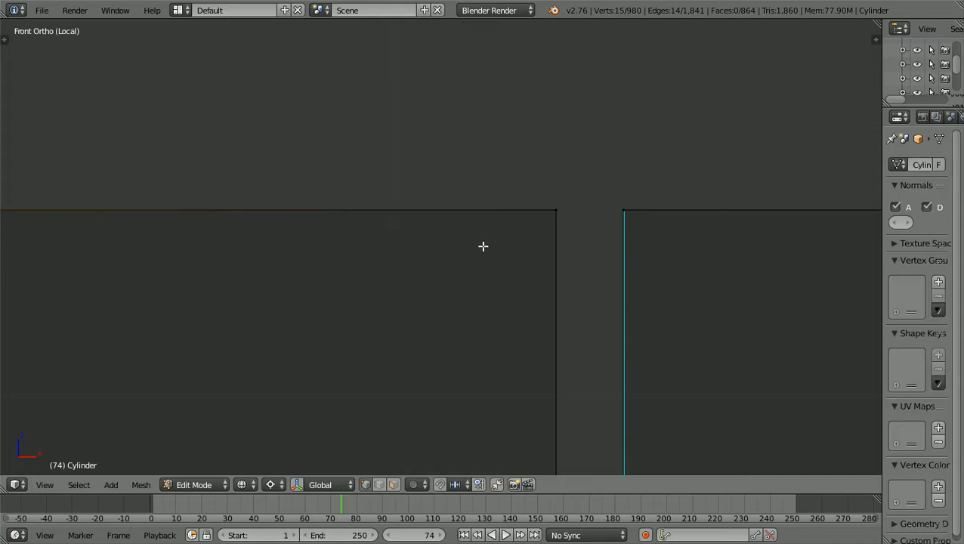
pyautogui.press('b')
pyautogui.moveTo(483, 247); pyautogui.dragTo(567, 184)
pyautogui.scroll(-7, 566, 183)
pyautogui.scroll(-8, 567, 184)
pyautogui.scroll(12, 567, 183)
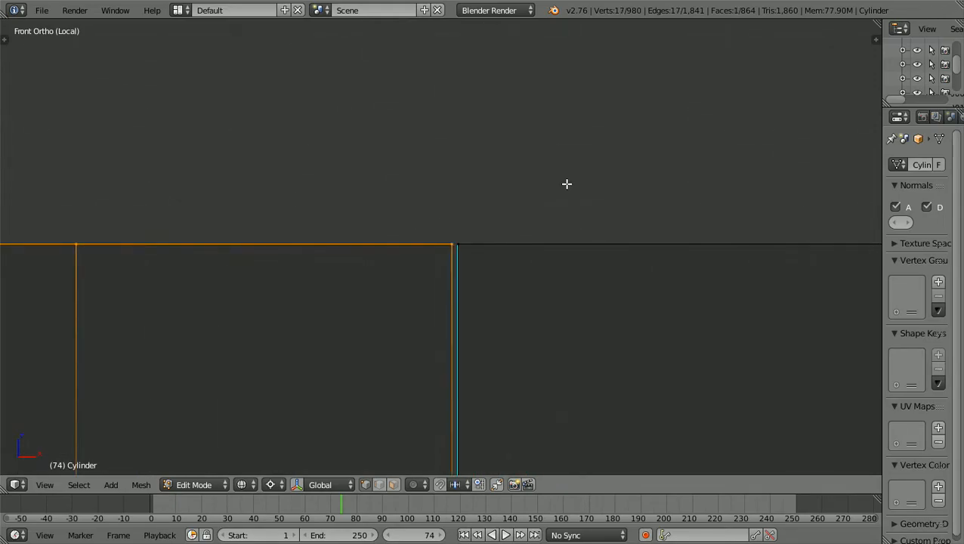
# Fine-tune the half-cylinder's upper vertices along global Z at close range to the level of the block's upper corner.
pyautogui.scroll(7, 567, 184)
pyautogui.scroll(-5, 567, 183)
pyautogui.scroll(-6, 567, 184)
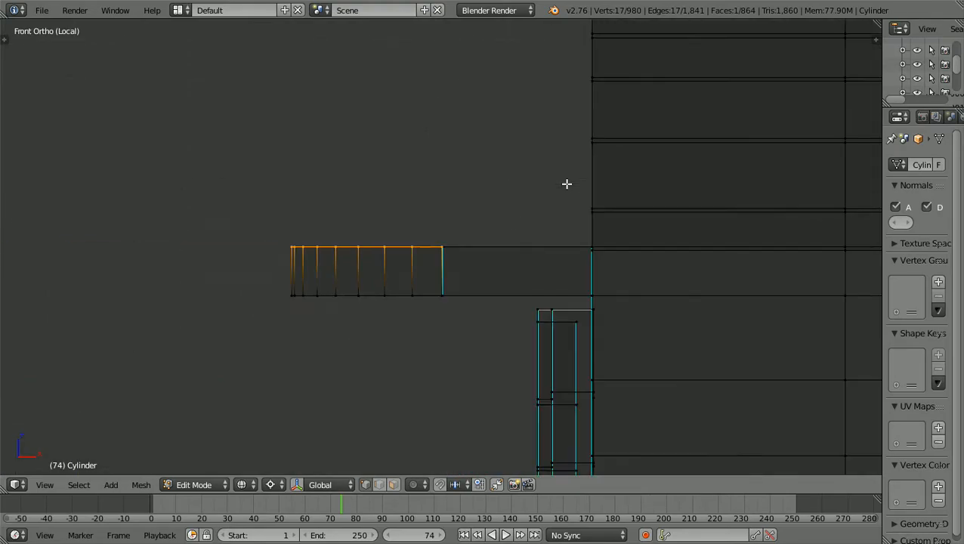
pyautogui.scroll(3, 567, 184)
pyautogui.scroll(12, 567, 184)
pyautogui.keyDown('ctrl'); pyautogui.hscroll(3, 567, 184); pyautogui.keyUp('ctrl')
pyautogui.scroll(5, 567, 184)
pyautogui.keyDown('ctrl'); pyautogui.hscroll(-2, 566, 184); pyautogui.keyUp('ctrl')
pyautogui.scroll(5, 567, 184)
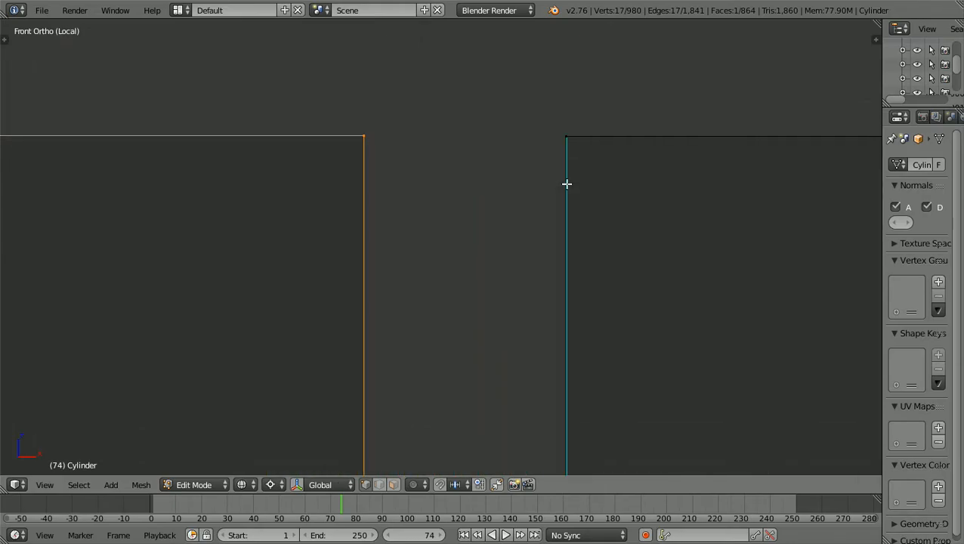
pyautogui.keyDown('shift'); pyautogui.scroll(3, 567, 183); pyautogui.keyUp('shift')
pyautogui.scroll(2, 567, 184)
pyautogui.scroll(1, 567, 184)
pyautogui.keyDown('shift'); pyautogui.scroll(3, 567, 183); pyautogui.keyUp('shift')
pyautogui.scroll(1, 567, 184)
pyautogui.keyDown('ctrl'); pyautogui.hscroll(1, 567, 184); pyautogui.keyUp('ctrl')
pyautogui.keyDown('ctrl'); pyautogui.hscroll(1, 567, 184); pyautogui.keyUp('ctrl')
pyautogui.keyDown('shift'); pyautogui.scroll(6, 567, 184); pyautogui.keyUp('shift')
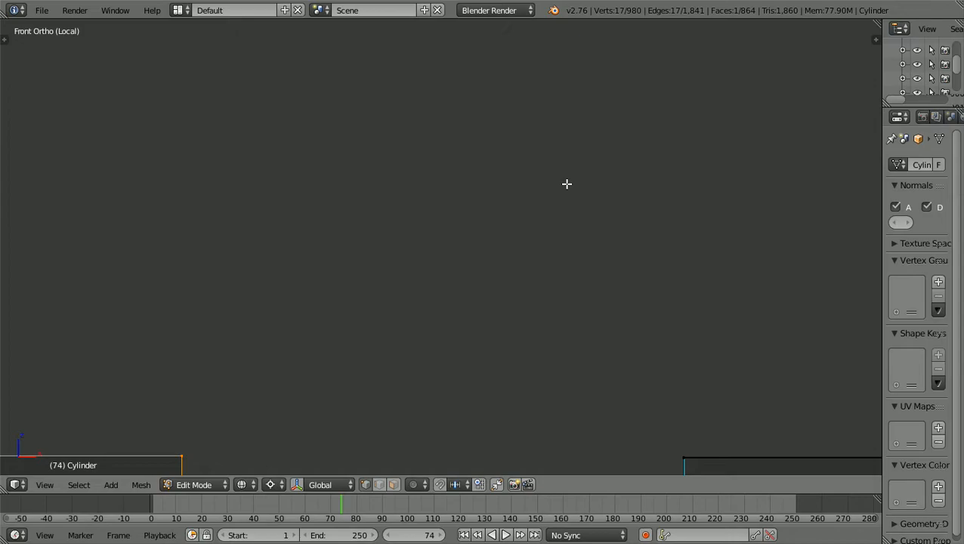
pyautogui.keyDown('shift'); pyautogui.scroll(1, 566, 183); pyautogui.keyUp('shift')
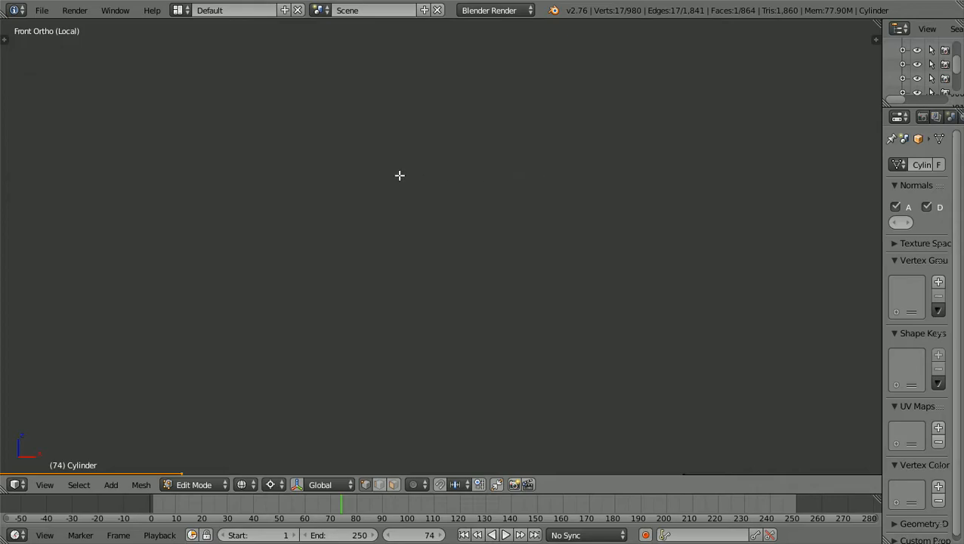
pyautogui.press('g')
pyautogui.press('z')
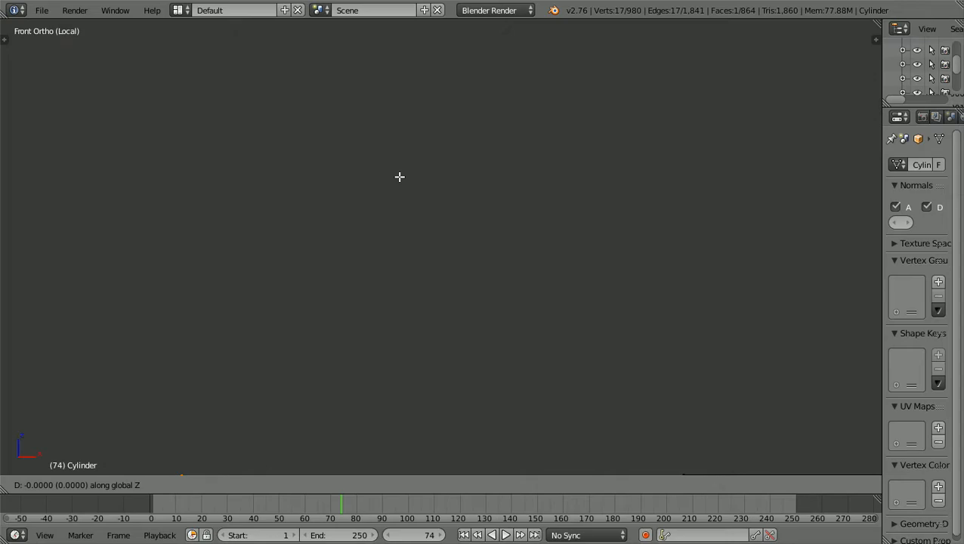
pyautogui.click(400, 177)
pyautogui.scroll(-15, 400, 177)
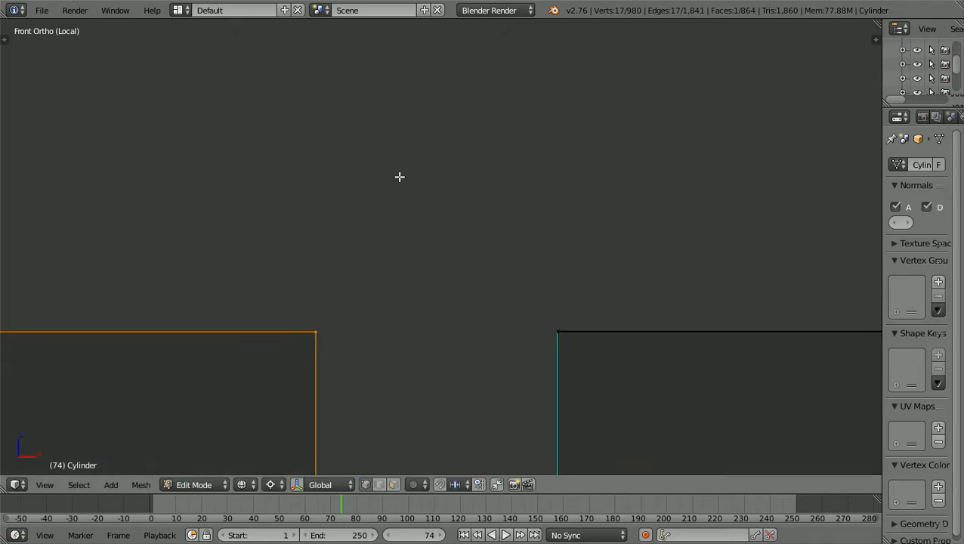
pyautogui.scroll(-12, 401, 177)
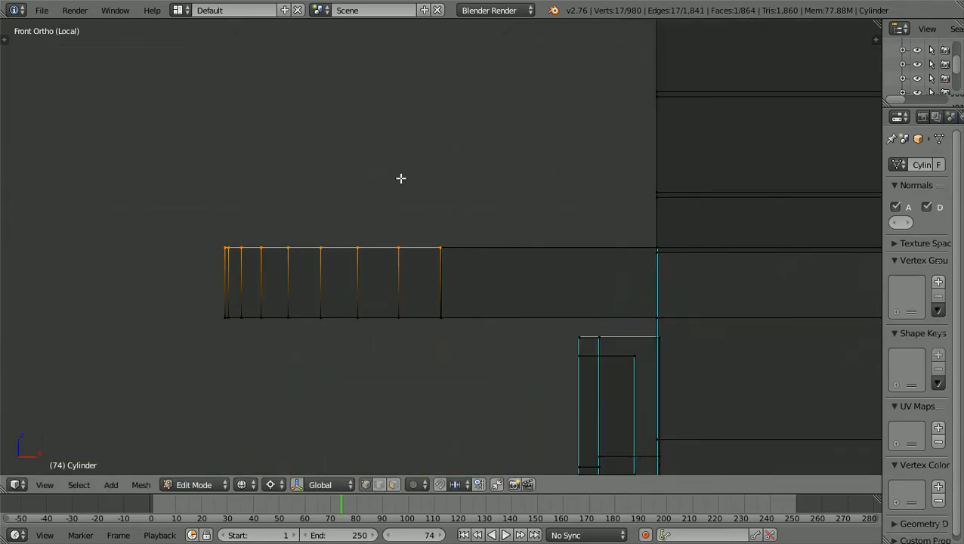
pyautogui.press('KP_7')
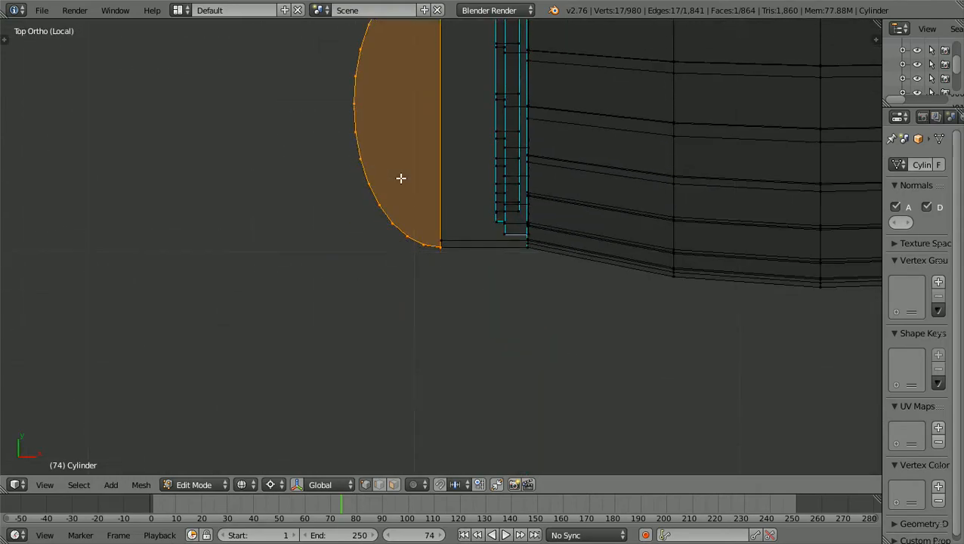
pyautogui.scroll(4, 401, 178)
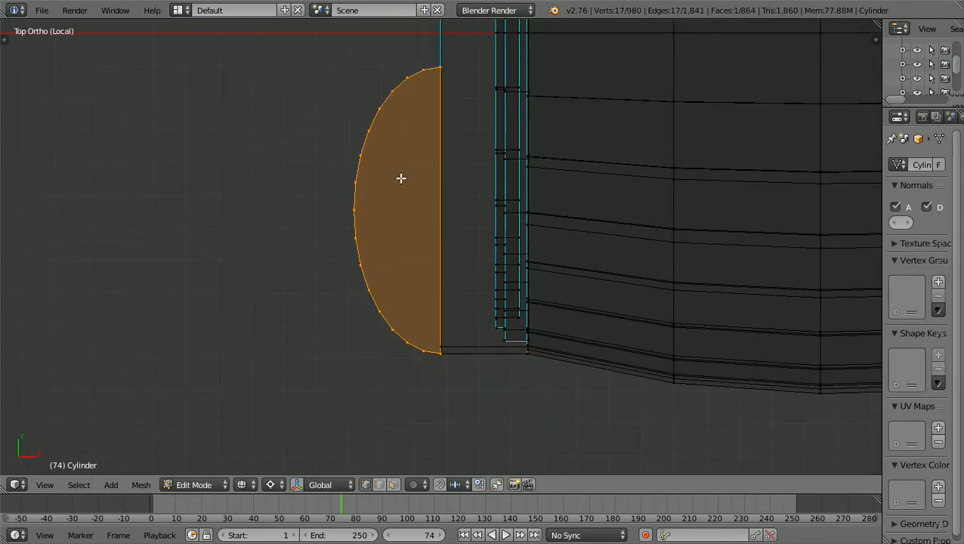
pyautogui.keyDown('shift'); pyautogui.scroll(3, 400, 178); pyautogui.keyUp('shift')
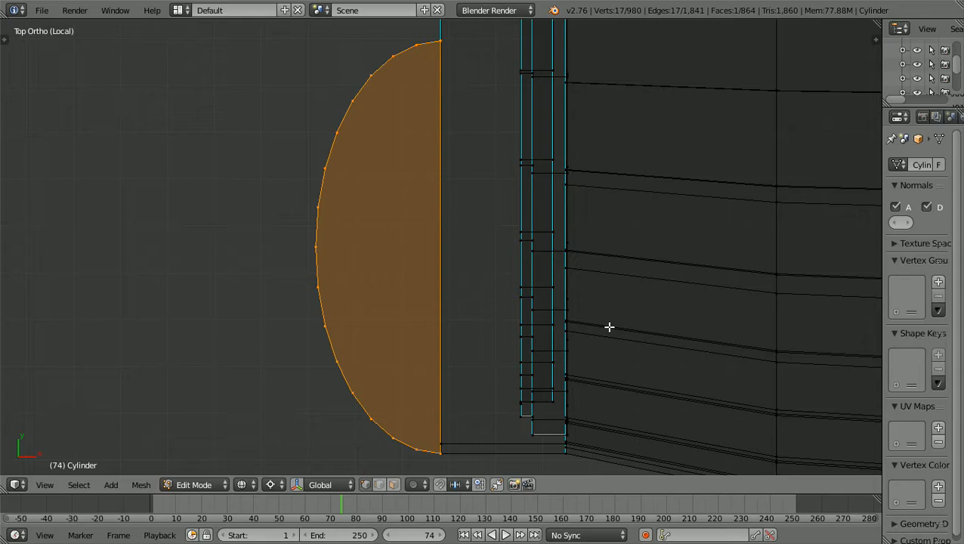
pyautogui.press('s')
pyautogui.press('y')
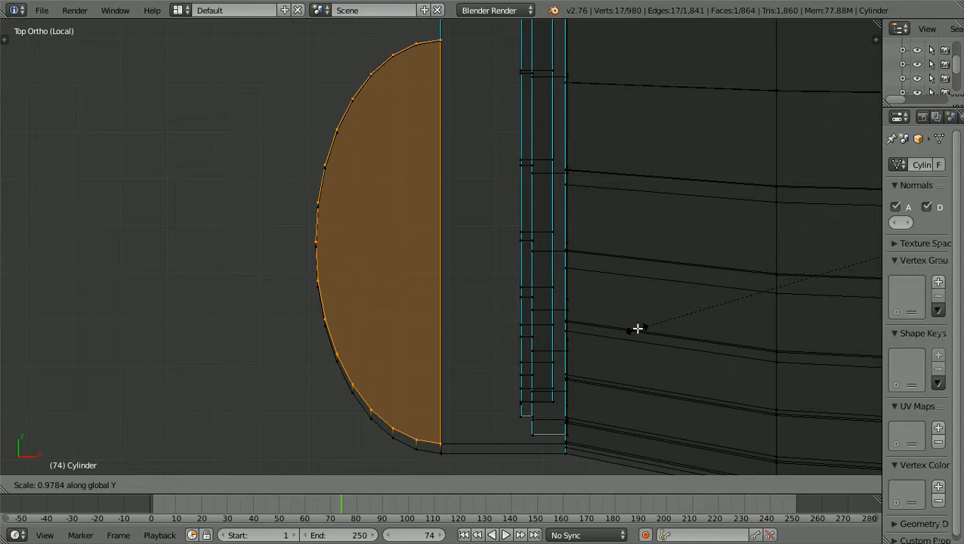
pyautogui.press('Escape')
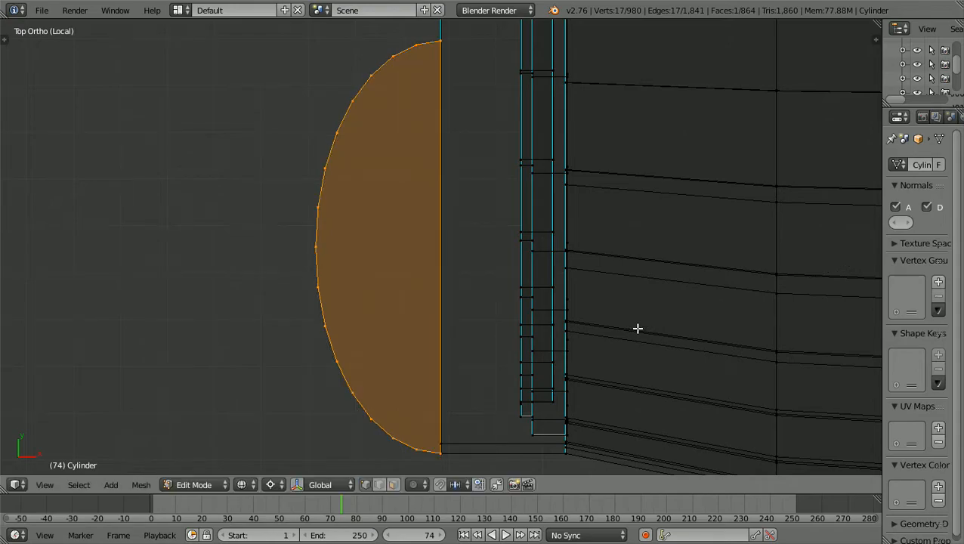
pyautogui.scroll(-1, 637, 328)
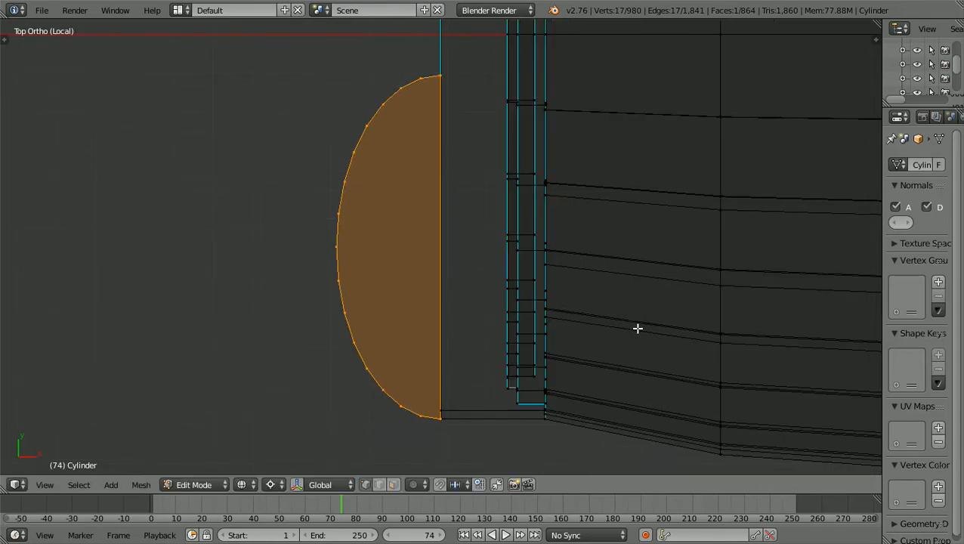
# In front view, add the half-cylinder's lower row of vertices to the selection, leaving out the corner beside the block.
pyautogui.keyDown('shift'); pyautogui.scroll(4, 638, 328); pyautogui.keyUp('shift')
pyautogui.scroll(-2, 638, 328)
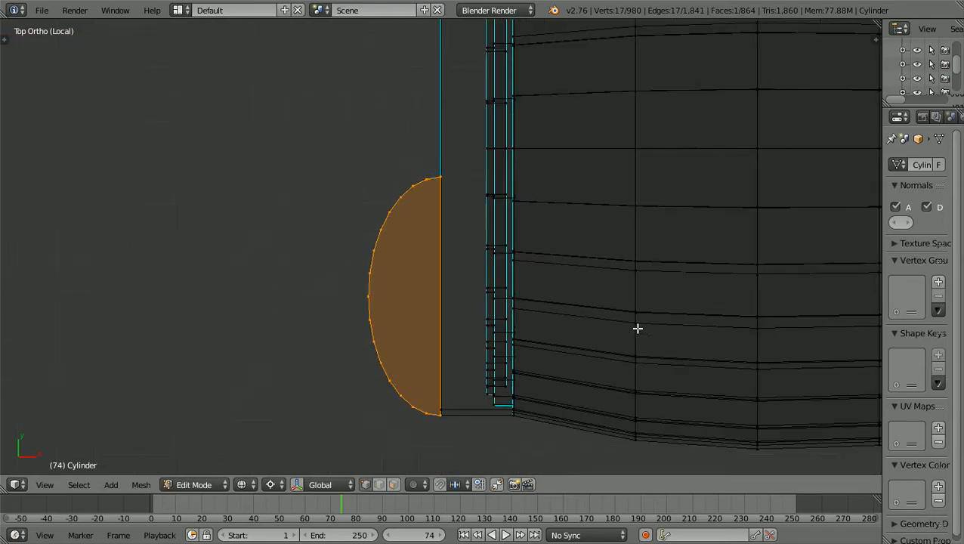
pyautogui.scroll(-1, 637, 328)
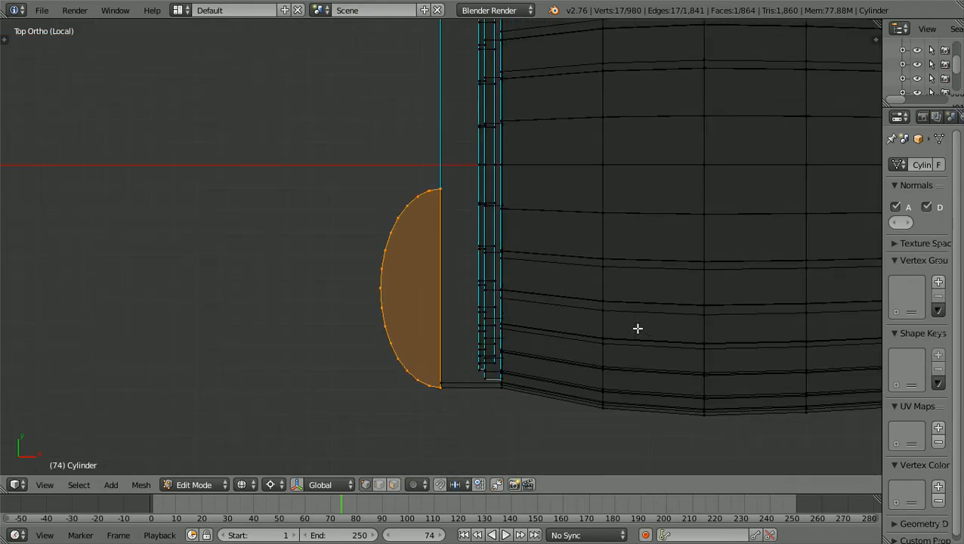
pyautogui.scroll(-1, 638, 328)
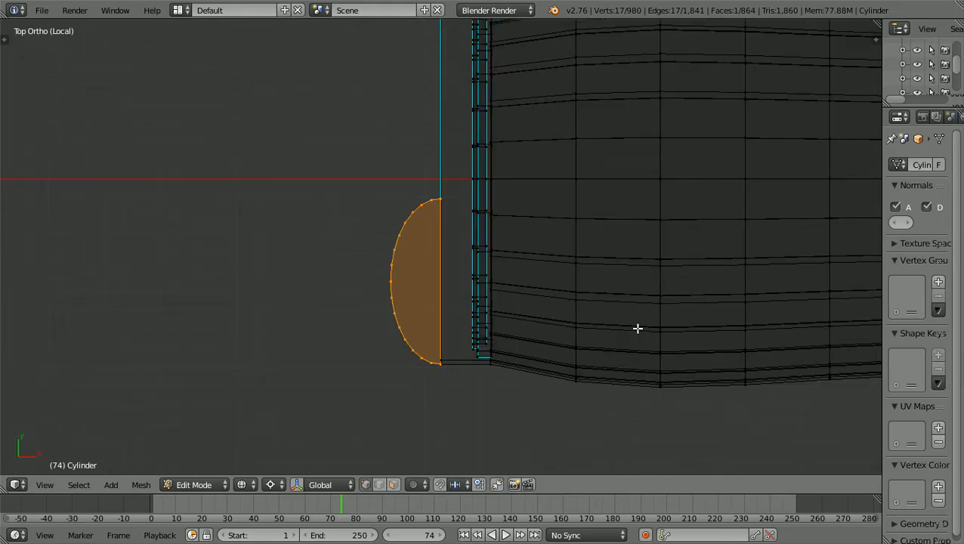
pyautogui.press('KP_1')
pyautogui.scroll(5, 638, 328)
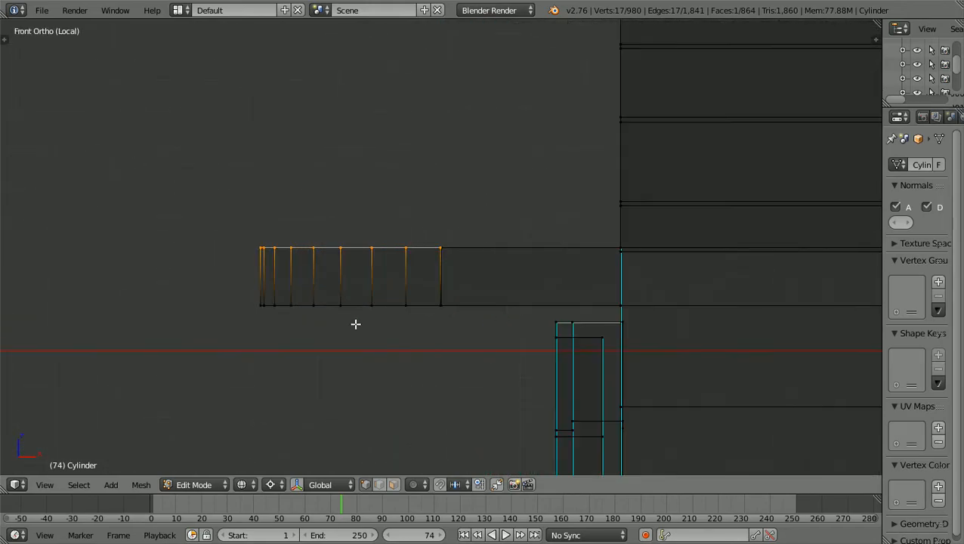
pyautogui.scroll(2, 355, 323)
pyautogui.press('b')
pyautogui.moveTo(152, 362); pyautogui.dragTo(402, 319)
# Add the half-cylinder's lower corner vertices beside the block to the selection so the whole half-cylinder is selected.
pyautogui.scroll(2, 403, 320)
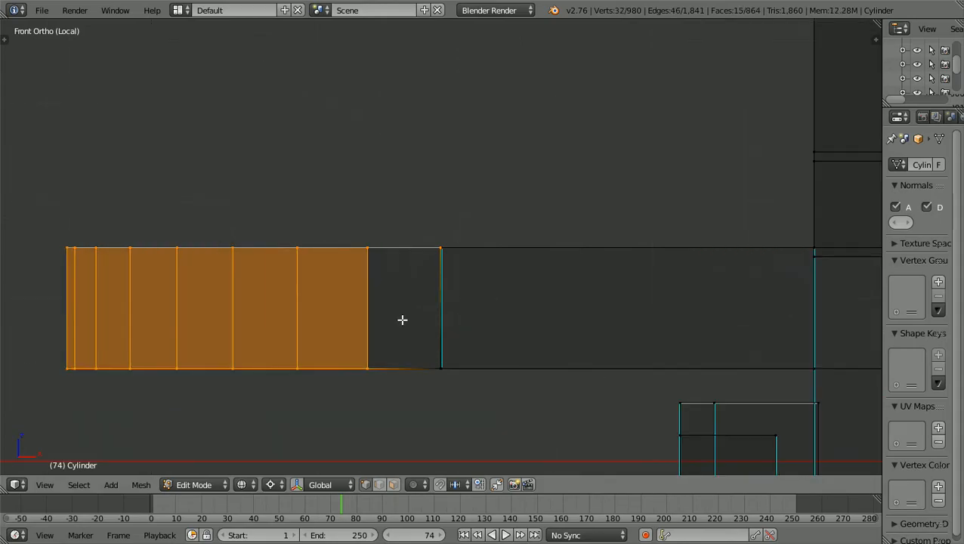
pyautogui.keyDown('shift'); pyautogui.scroll(-5, 402, 319); pyautogui.keyUp('shift')
pyautogui.scroll(8, 402, 320)
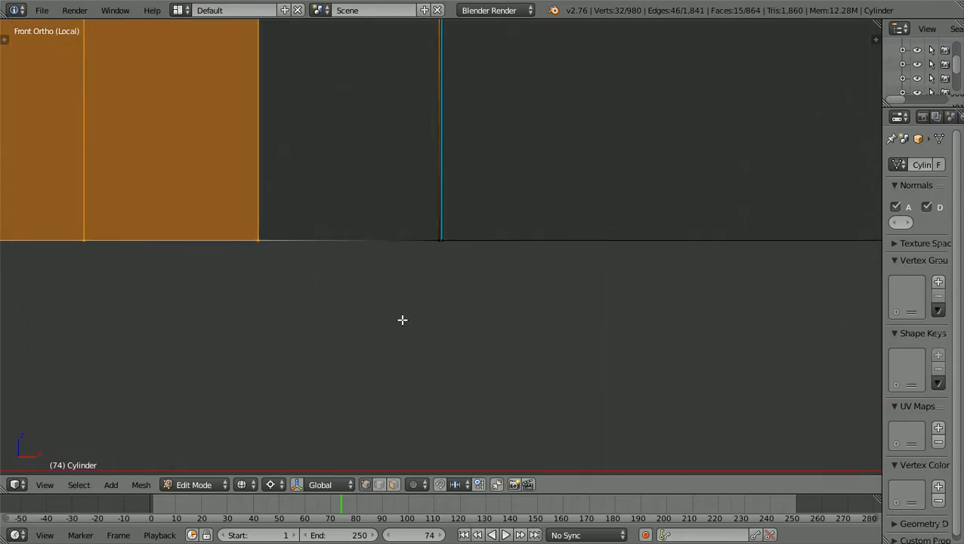
pyautogui.keyDown('shift'); pyautogui.scroll(1, 402, 320); pyautogui.keyUp('shift')
pyautogui.press('b')
pyautogui.moveTo(405, 359); pyautogui.dragTo(439, 331)
pyautogui.scroll(-8, 439, 332)
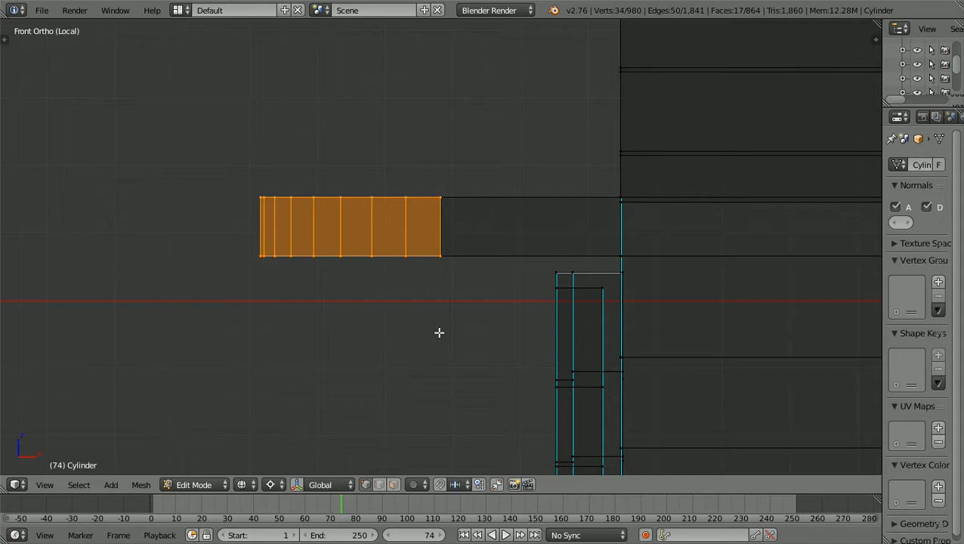
# In top view, move the half-cylinder along global Y to roughly centre it on the red X axis line.
pyautogui.press('KP_7')
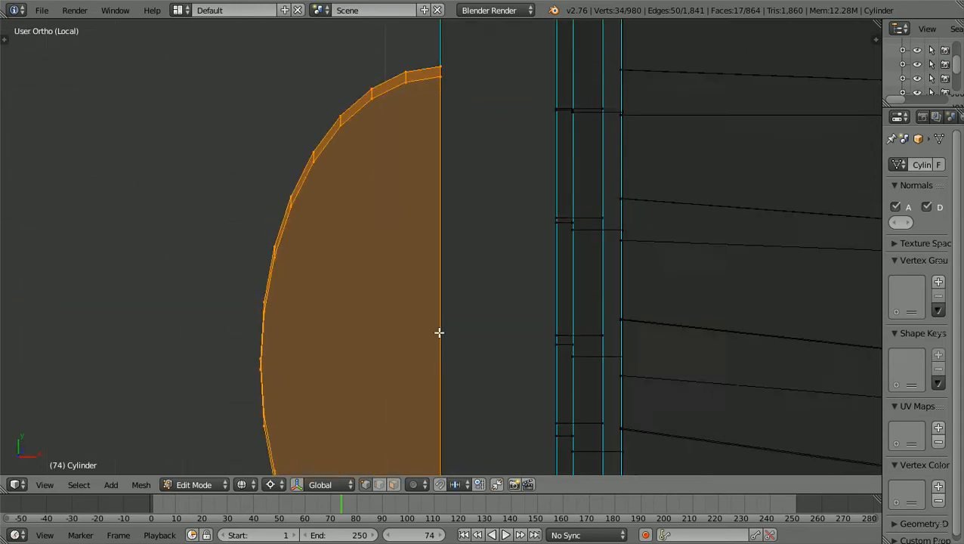
pyautogui.scroll(-3, 439, 333)
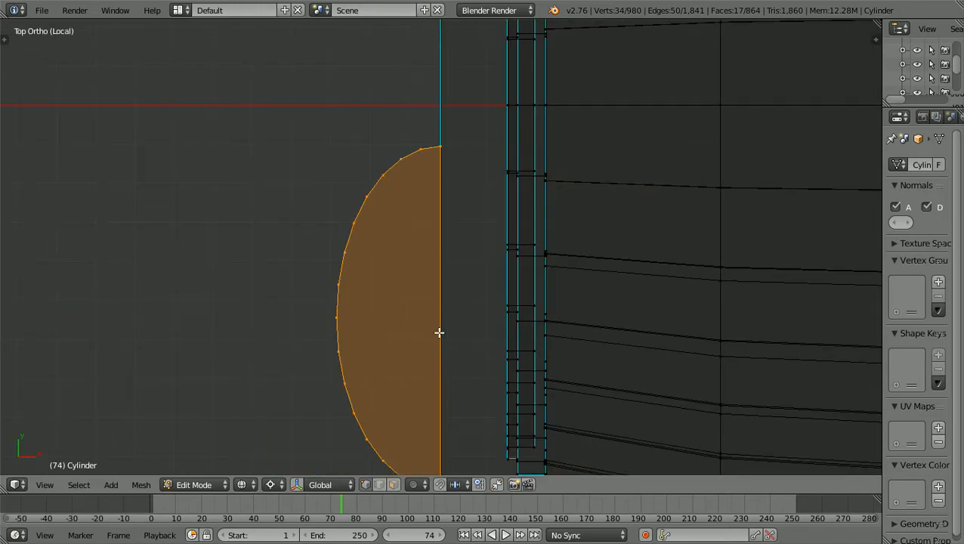
pyautogui.scroll(-1, 439, 333)
pyautogui.scroll(-1, 446, 355)
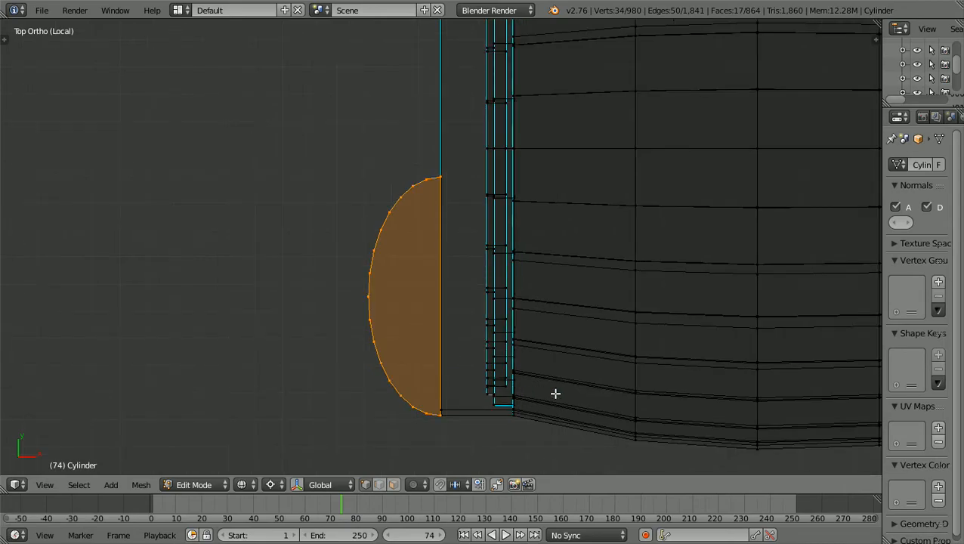
pyautogui.scroll(-1, 562, 390)
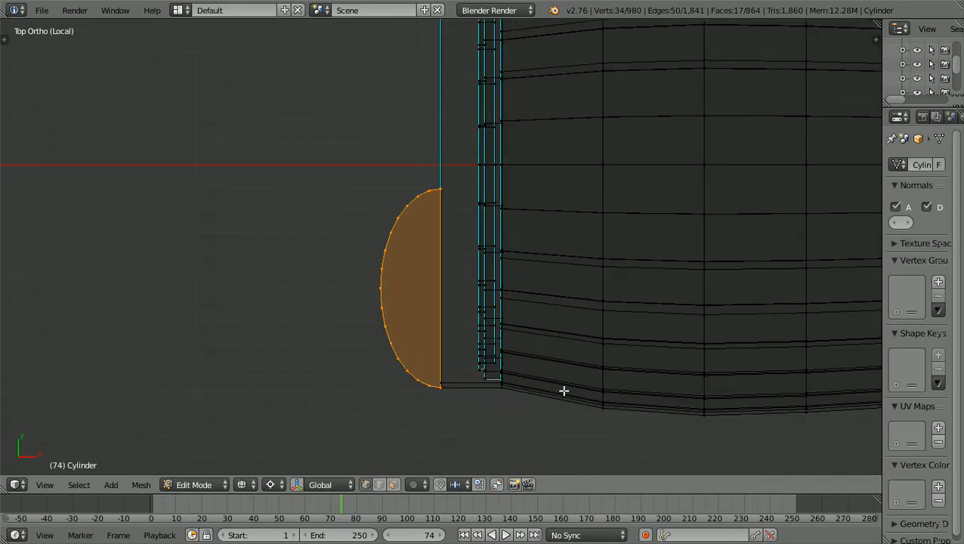
pyautogui.press('g')
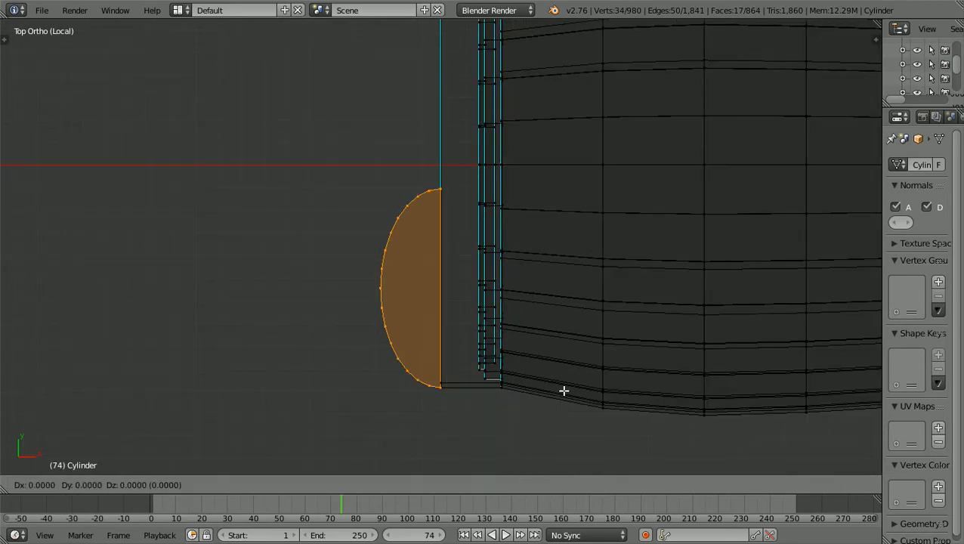
pyautogui.press('y')
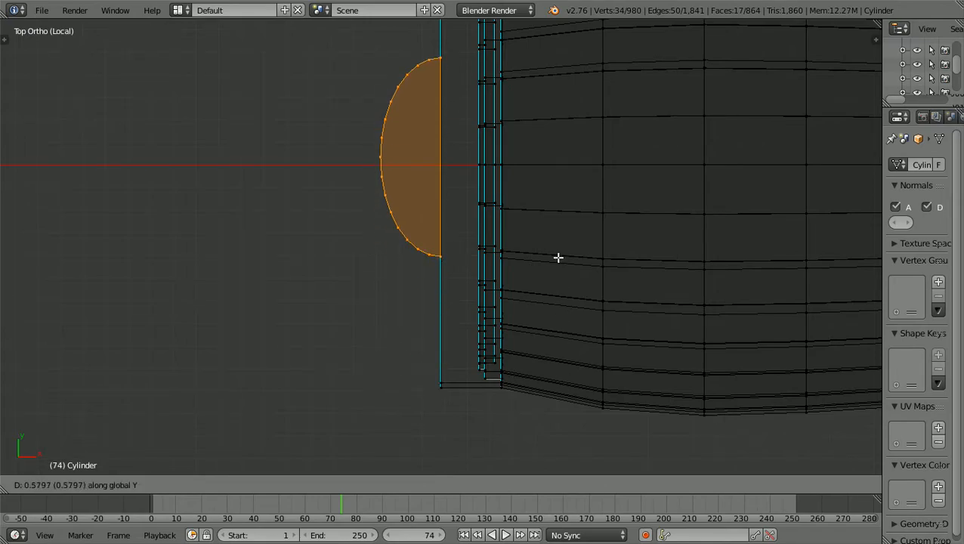
pyautogui.click(560, 266)
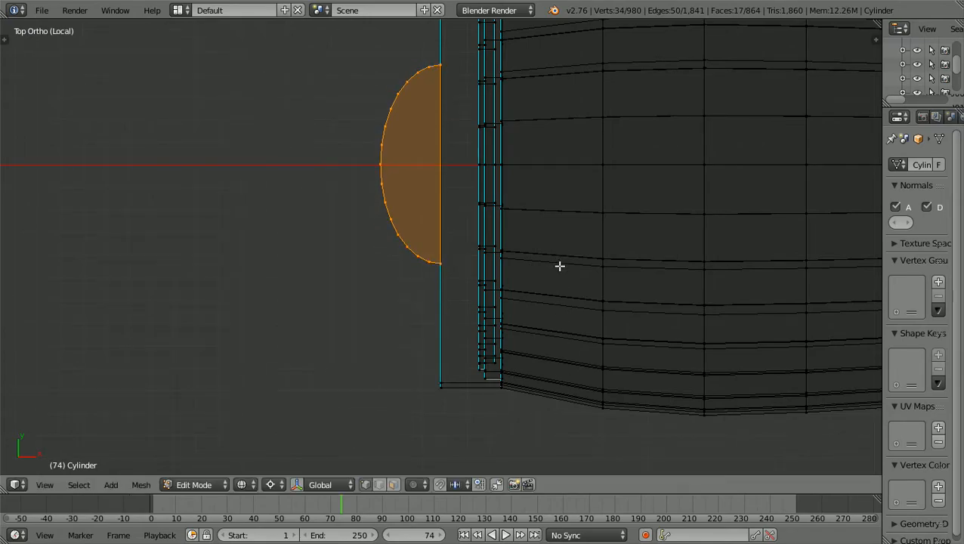
# Nudge the half-cylinder along global Y at close range to bring its outermost vertex onto the X axis line.
pyautogui.keyDown('ctrl'); pyautogui.scroll(-4, 559, 266); pyautogui.keyUp('ctrl')
pyautogui.scroll(4, 559, 266)
pyautogui.keyDown('shift'); pyautogui.scroll(6, 560, 266); pyautogui.keyUp('shift')
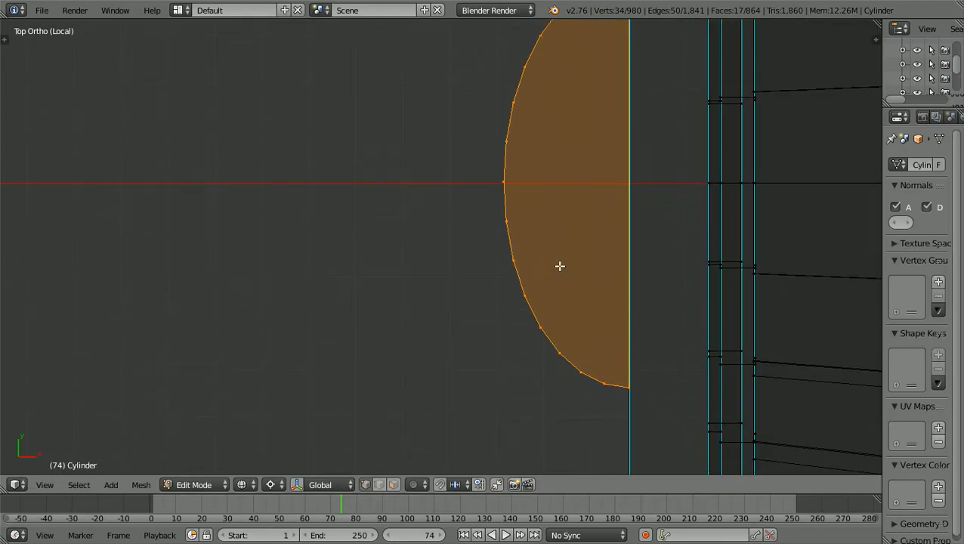
pyautogui.scroll(5, 559, 266)
pyautogui.keyDown('shift'); pyautogui.scroll(6, 559, 266); pyautogui.keyUp('shift')
pyautogui.keyDown('ctrl'); pyautogui.scroll(6, 559, 266); pyautogui.keyUp('ctrl')
pyautogui.scroll(6, 559, 266)
pyautogui.keyDown('ctrl'); pyautogui.scroll(-1, 559, 266); pyautogui.keyUp('ctrl')
pyautogui.keyDown('shift'); pyautogui.scroll(6, 560, 266); pyautogui.keyUp('shift')
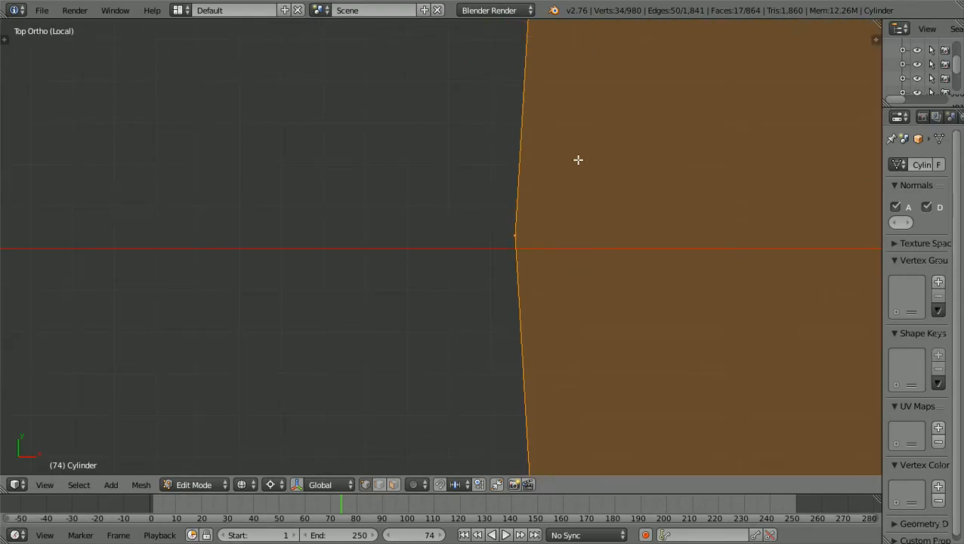
pyautogui.press('g')
pyautogui.press('y')
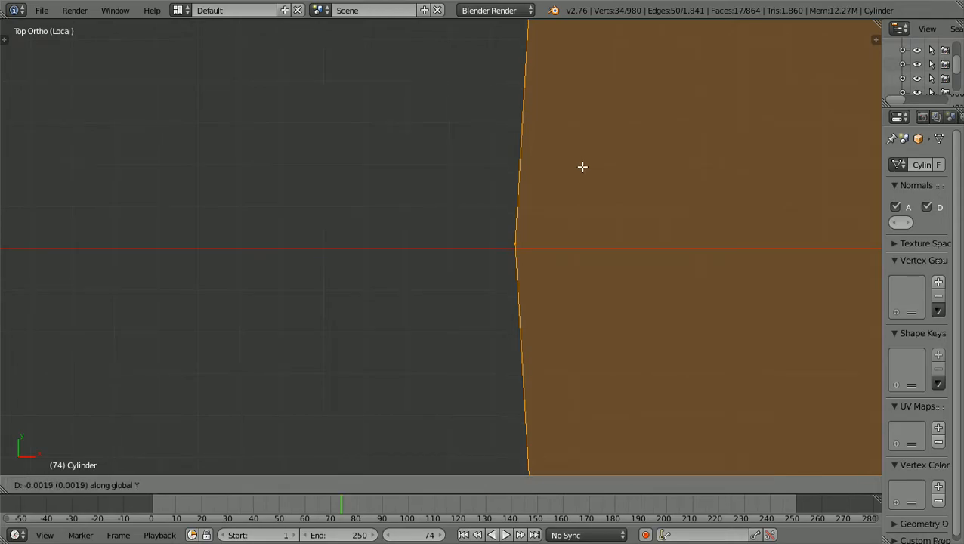
pyautogui.click(585, 172)
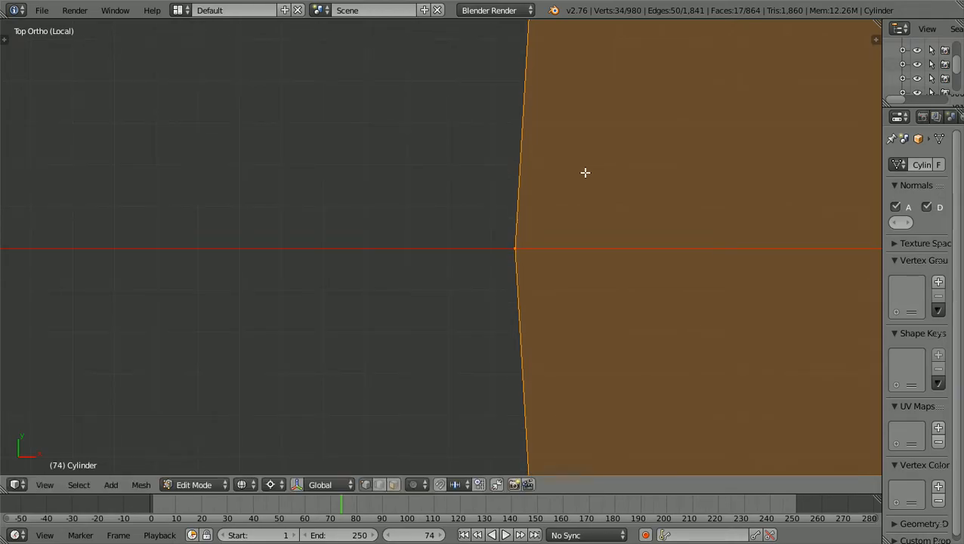
# Correct the half-cylinder's remaining offset along global Y at even closer range, matching its outermost vertex to the X axis line.
pyautogui.keyDown('ctrl'); pyautogui.scroll(-3, 585, 173); pyautogui.keyUp('ctrl')
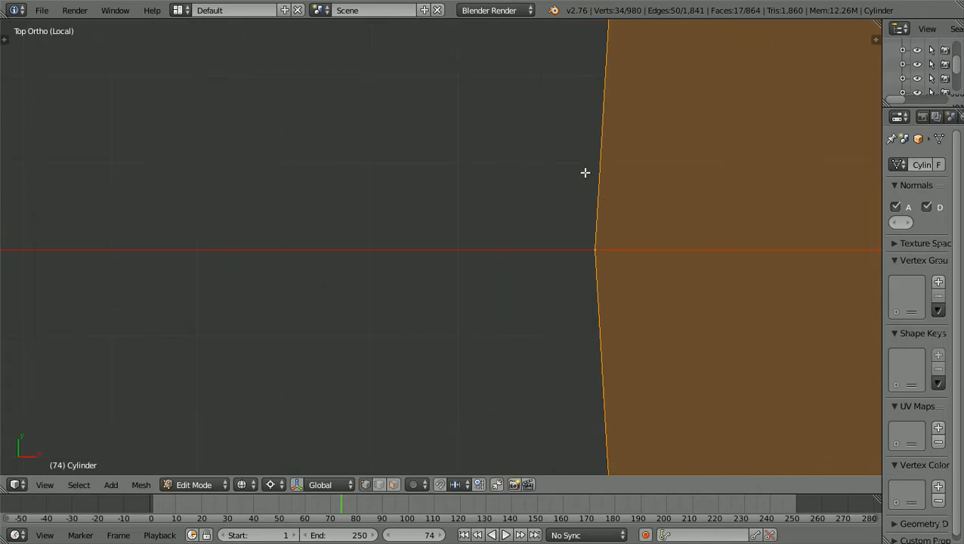
pyautogui.keyDown('ctrl'); pyautogui.scroll(9, 585, 172); pyautogui.keyUp('ctrl')
pyautogui.keyDown('ctrl'); pyautogui.scroll(-3, 585, 172); pyautogui.keyUp('ctrl')
pyautogui.keyDown('shift'); pyautogui.moveTo(585, 172); pyautogui.dragTo(672, 138, button='middle'); pyautogui.keyUp('shift')
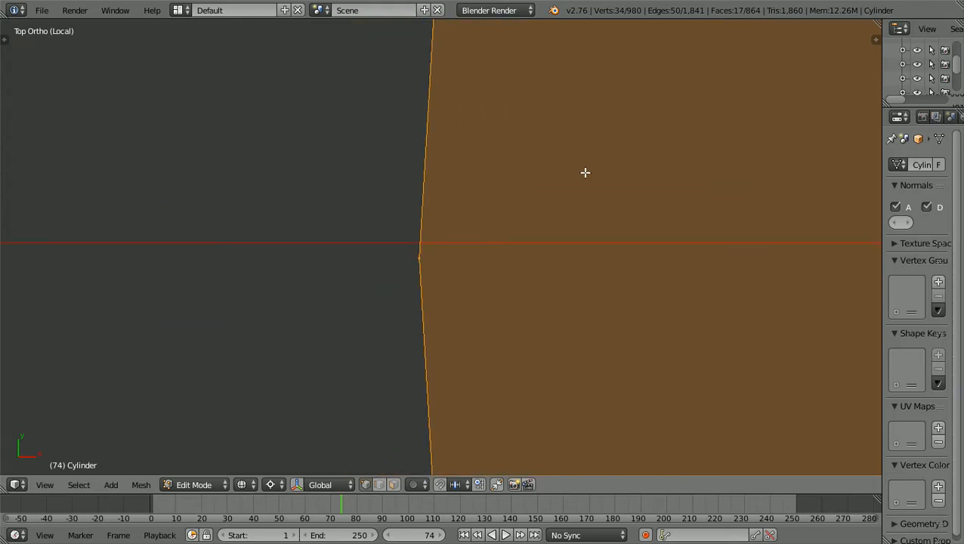
pyautogui.press('g')
pyautogui.press('y')
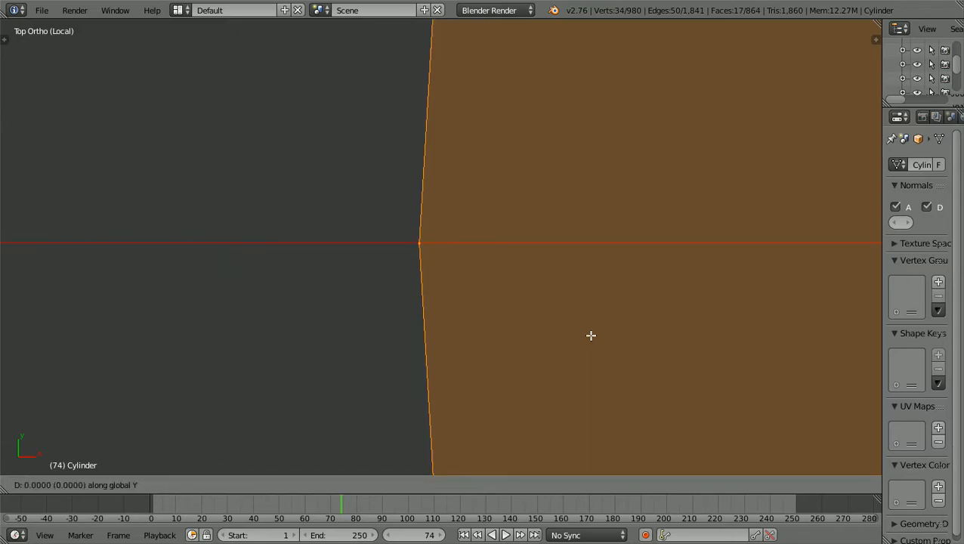
pyautogui.click(591, 334)
pyautogui.scroll(-20, 591, 334)
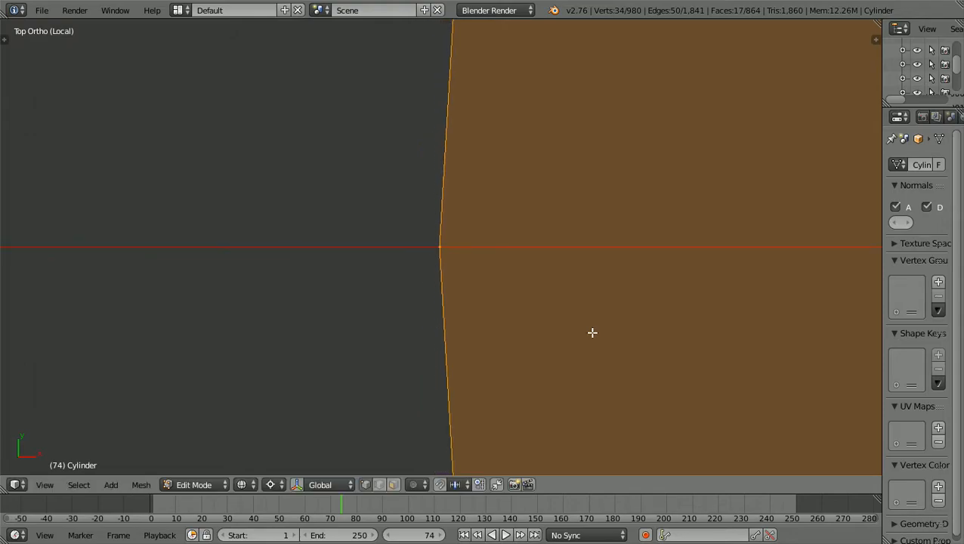
pyautogui.scroll(-10, 593, 332)
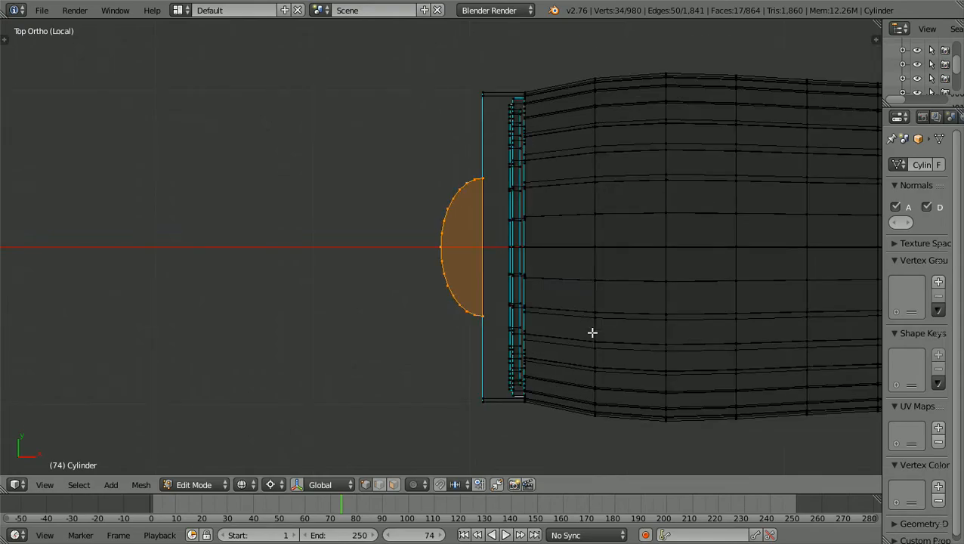
# Clear the selection and, in top view, select the two vertices at the block's lower outer corner.
pyautogui.press('KP_1')
pyautogui.scroll(4, 593, 332)
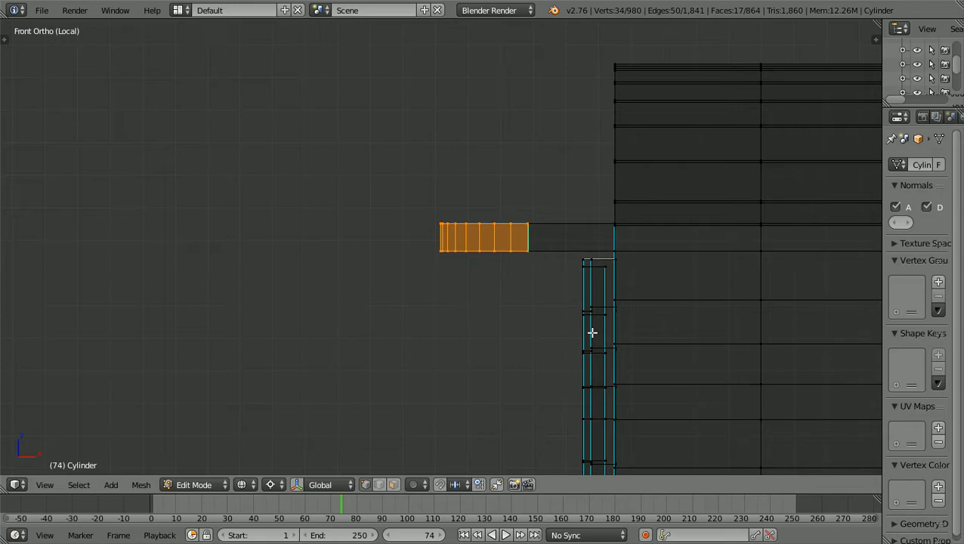
pyautogui.press('a')
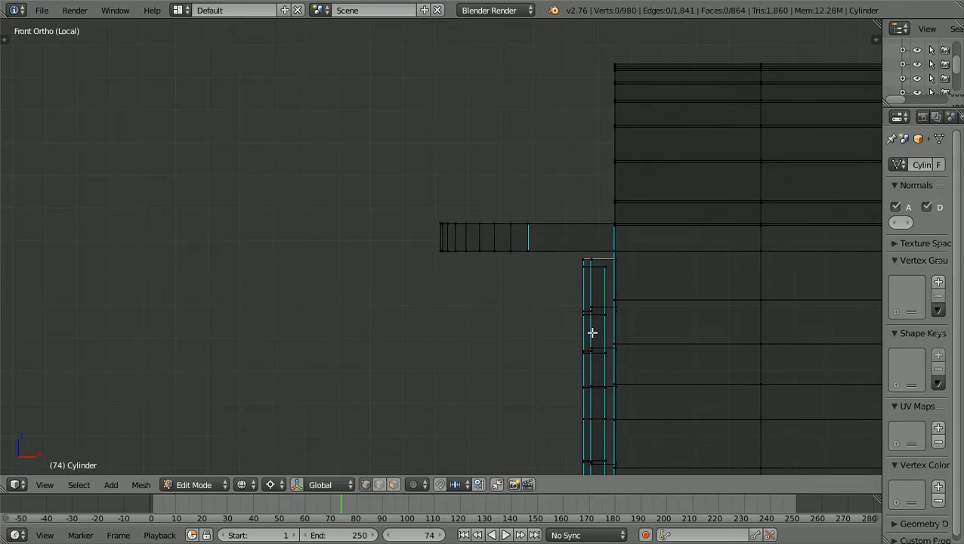
pyautogui.scroll(2, 592, 332)
pyautogui.scroll(-2, 593, 332)
pyautogui.press('KP_7')
pyautogui.scroll(-4, 593, 332)
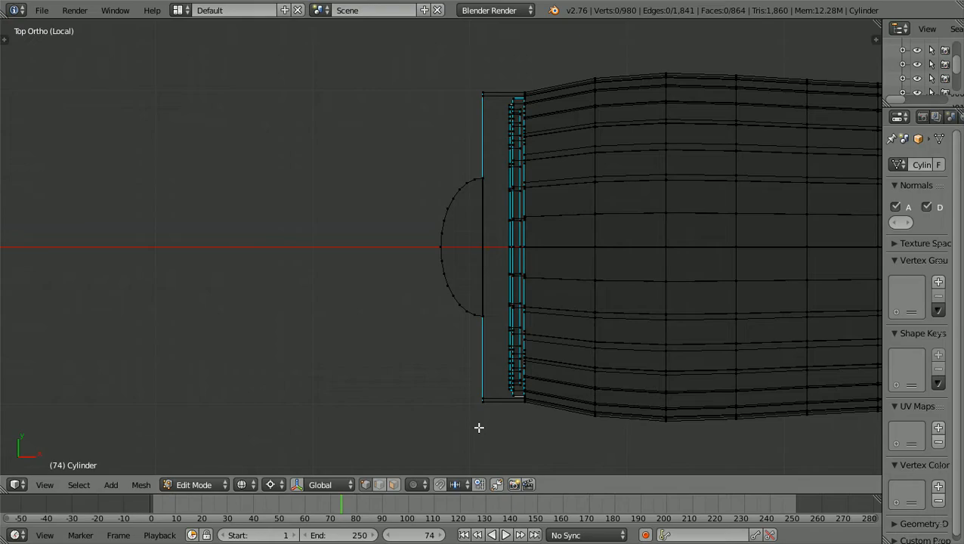
pyautogui.press('b')
pyautogui.moveTo(480, 409); pyautogui.dragTo(493, 383)
# Move the block's lower outer corner vertices about 0.54 along global Y to the half-cylinder's lower corner.
pyautogui.scroll(-1, 560, 366)
pyautogui.scroll(1, 560, 367)
pyautogui.scroll(-1, 559, 367)
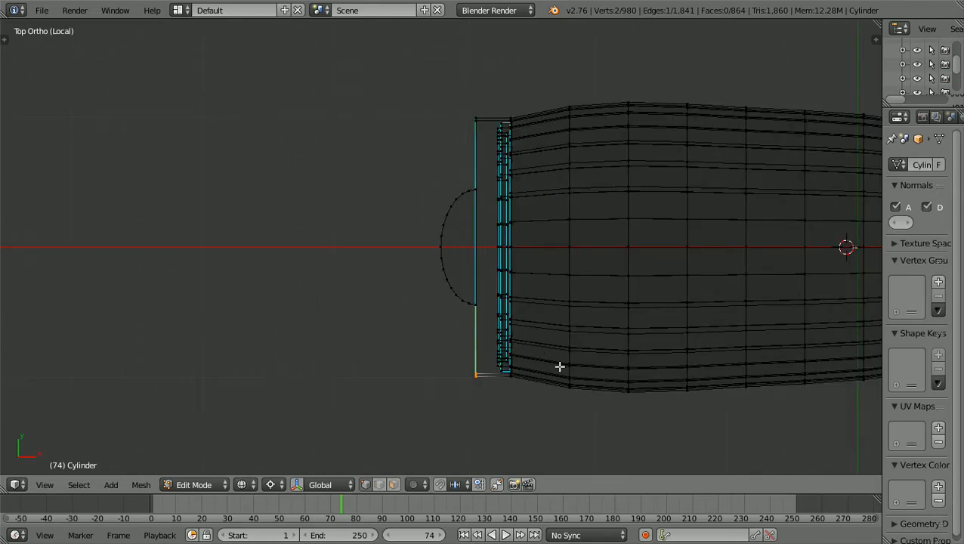
pyautogui.scroll(1, 559, 367)
pyautogui.scroll(4, 559, 366)
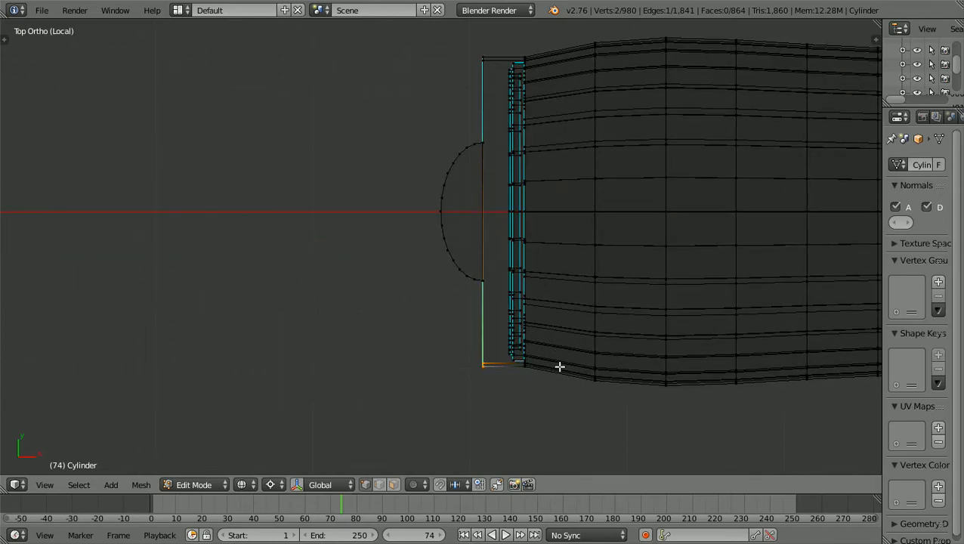
pyautogui.scroll(-2, 560, 367)
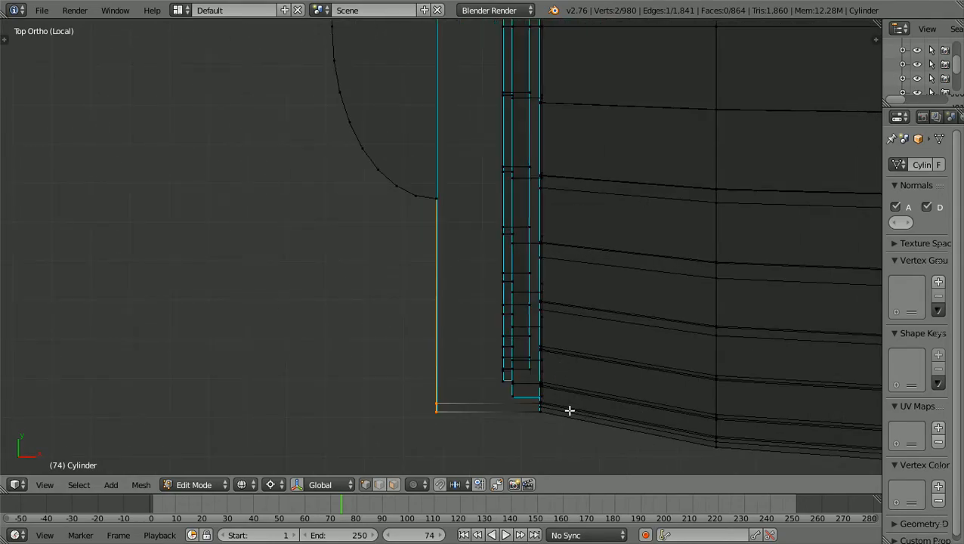
pyautogui.press('g')
pyautogui.press('y')
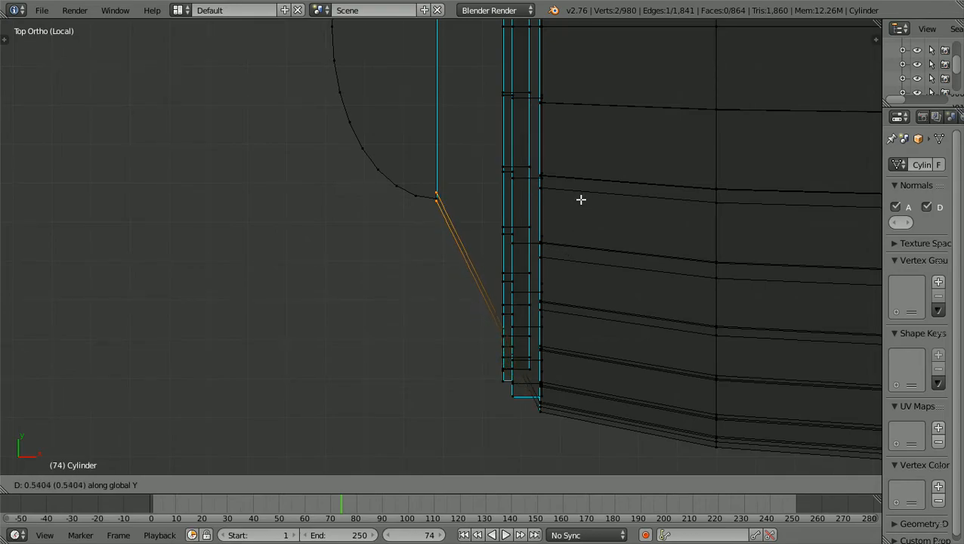
pyautogui.click(581, 198)
# Move the block's lower outer corner vertices about -0.0005 along global Y, level with the half-cylinder's lower corner.
pyautogui.scroll(2, 459, 263)
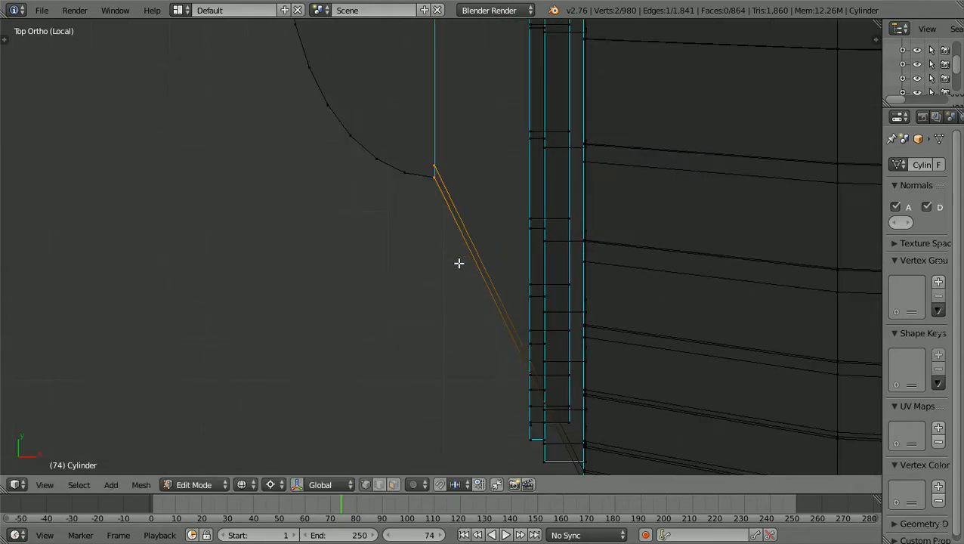
pyautogui.scroll(4, 459, 263)
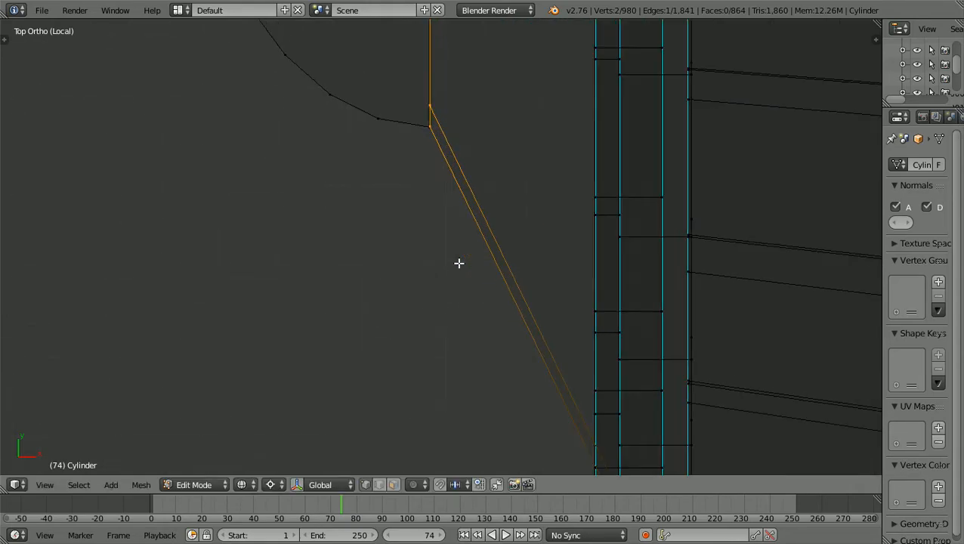
pyautogui.keyDown('shift'); pyautogui.scroll(6, 459, 263); pyautogui.keyUp('shift')
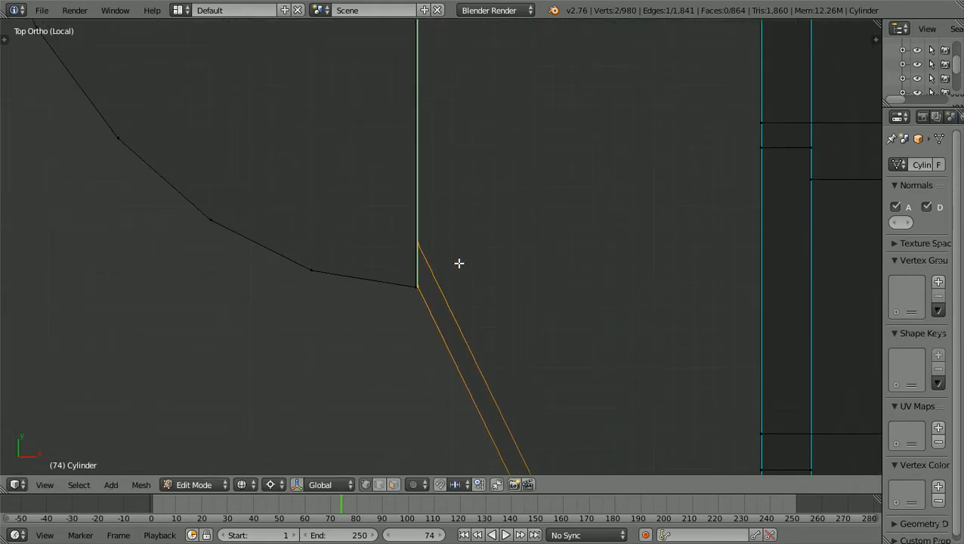
pyautogui.keyDown('ctrl'); pyautogui.scroll(-2, 459, 263); pyautogui.keyUp('ctrl')
pyautogui.scroll(4, 459, 263)
pyautogui.keyDown('ctrl'); pyautogui.scroll(2, 459, 263); pyautogui.keyUp('ctrl')
pyautogui.keyDown('shift'); pyautogui.scroll(-4, 459, 263); pyautogui.keyUp('shift')
pyautogui.keyDown('ctrl'); pyautogui.scroll(-3, 459, 263); pyautogui.keyUp('ctrl')
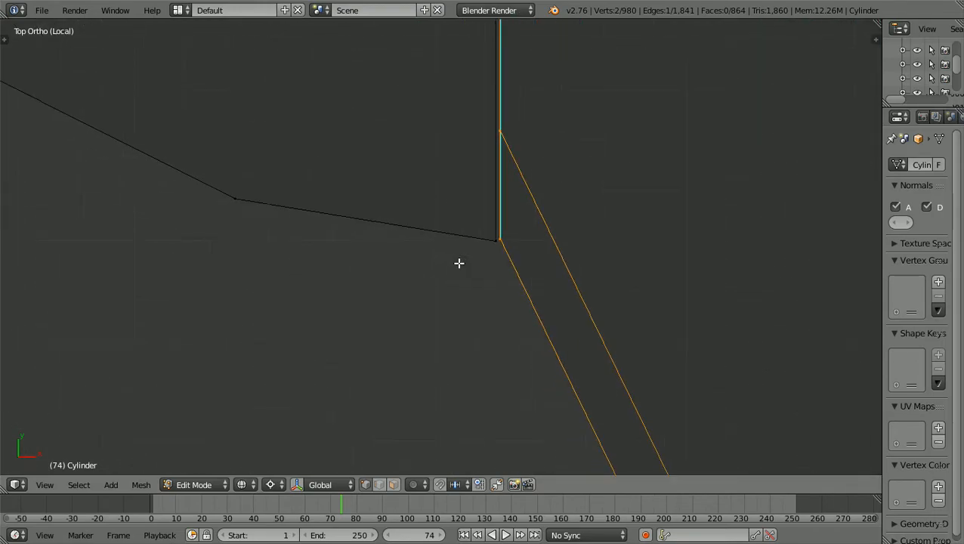
pyautogui.keyDown('ctrl'); pyautogui.scroll(-2, 459, 263); pyautogui.keyUp('ctrl')
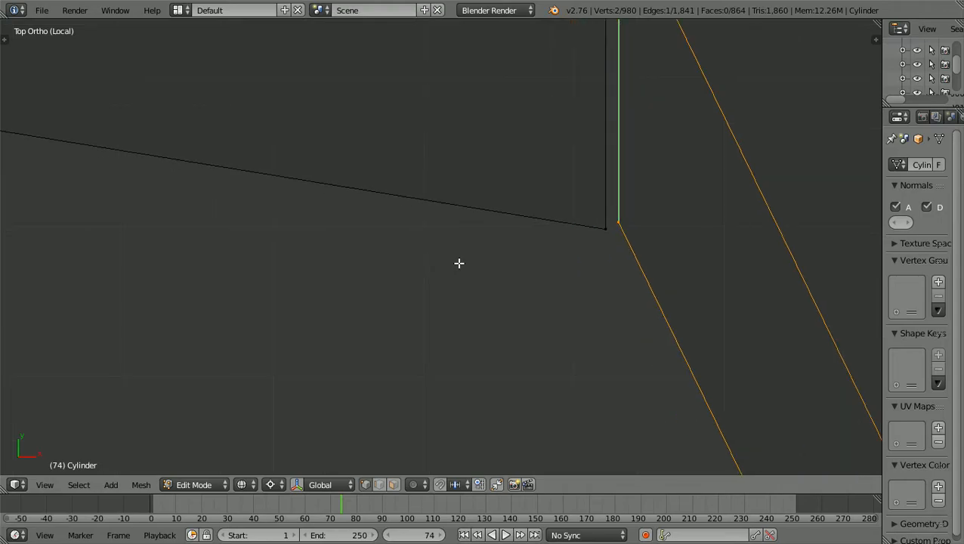
pyautogui.keyDown('ctrl'); pyautogui.scroll(6, 459, 263); pyautogui.keyUp('ctrl')
pyautogui.keyDown('shift'); pyautogui.scroll(4, 458, 263); pyautogui.keyUp('shift')
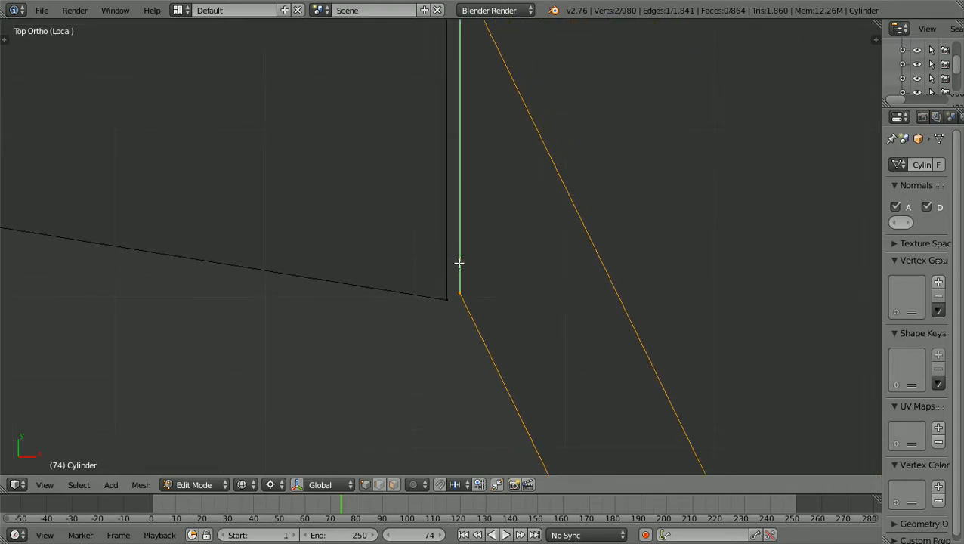
pyautogui.keyDown('shift'); pyautogui.scroll(-3, 459, 263); pyautogui.keyUp('shift')
pyautogui.scroll(7, 459, 263)
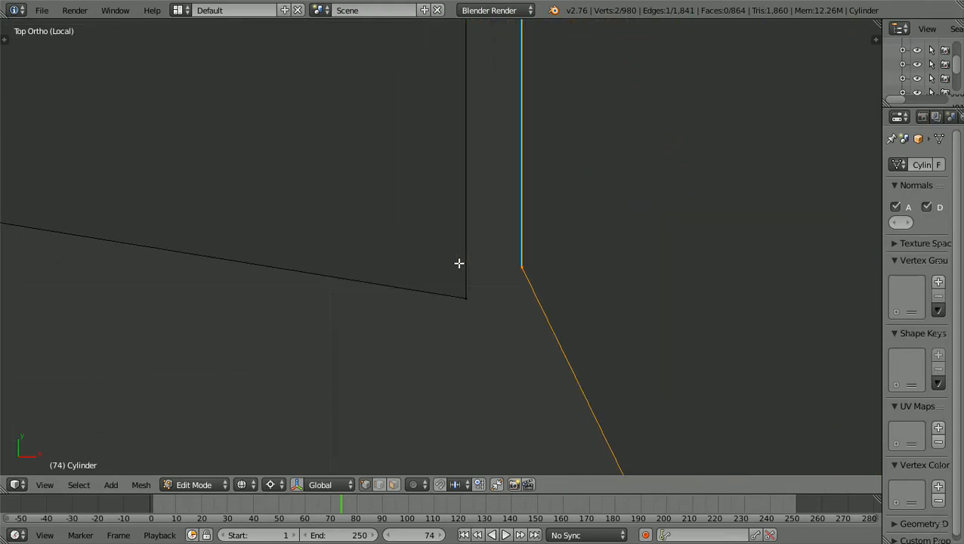
pyautogui.keyDown('ctrl'); pyautogui.scroll(2, 459, 263); pyautogui.keyUp('ctrl')
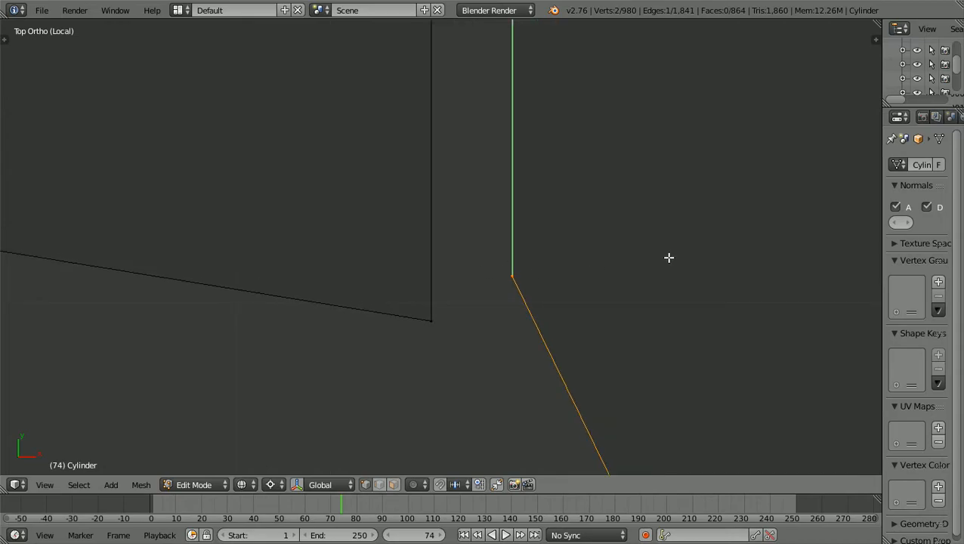
pyautogui.press('g')
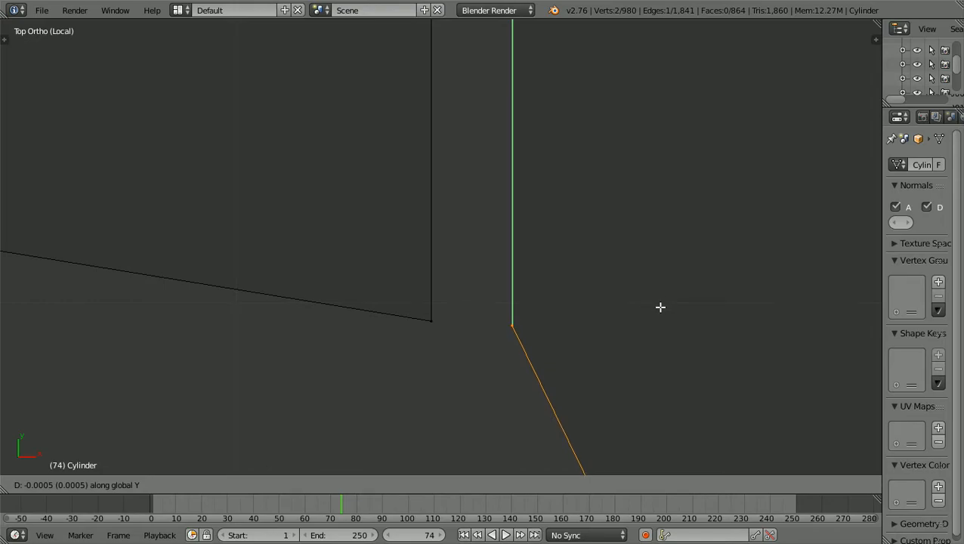
pyautogui.click(660, 306)
# Correct the block corner's remaining offset along global Y at closer range, matching the height of the half-cylinder's lower corner.
pyautogui.keyDown('ctrl'); pyautogui.scroll(3, 661, 307); pyautogui.keyUp('ctrl')
pyautogui.keyDown('shift'); pyautogui.scroll(-3, 660, 307); pyautogui.keyUp('shift')
pyautogui.scroll(6, 661, 307)
pyautogui.keyDown('ctrl'); pyautogui.scroll(8, 660, 307); pyautogui.keyUp('ctrl')
pyautogui.keyDown('shift'); pyautogui.scroll(-3, 661, 307); pyautogui.keyUp('shift')
pyautogui.keyDown('shift'); pyautogui.scroll(-2, 661, 307); pyautogui.keyUp('shift')
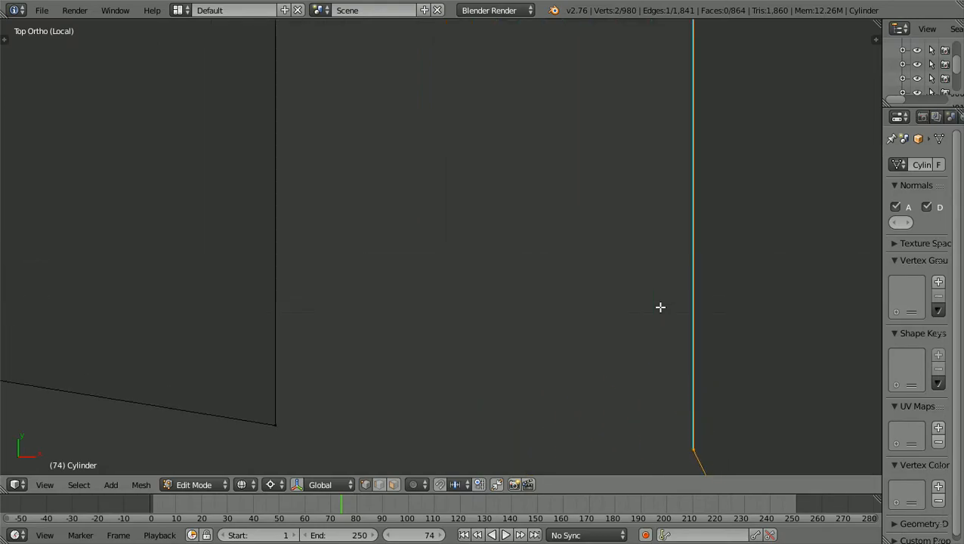
pyautogui.keyDown('shift'); pyautogui.scroll(-2, 661, 307); pyautogui.keyUp('shift')
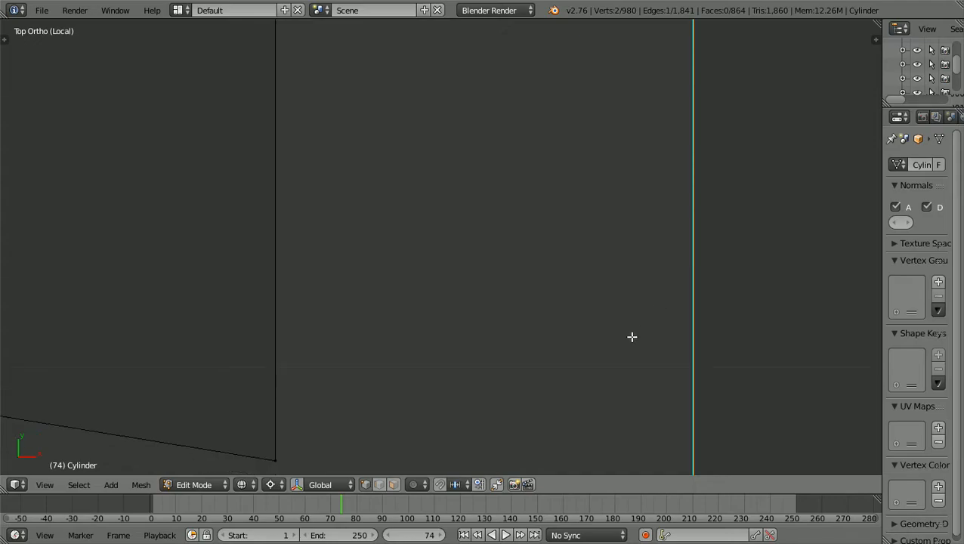
pyautogui.press('g')
pyautogui.press('y')
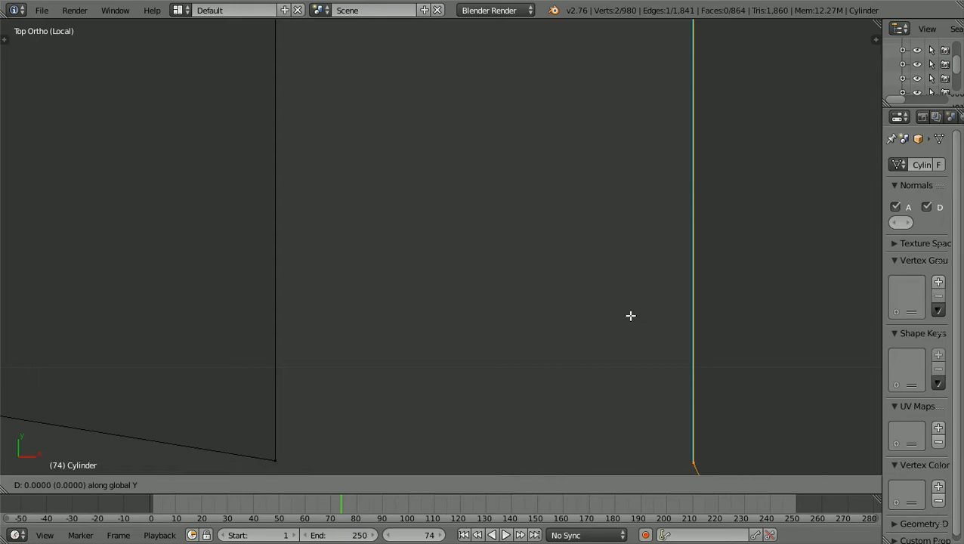
pyautogui.click(630, 313)
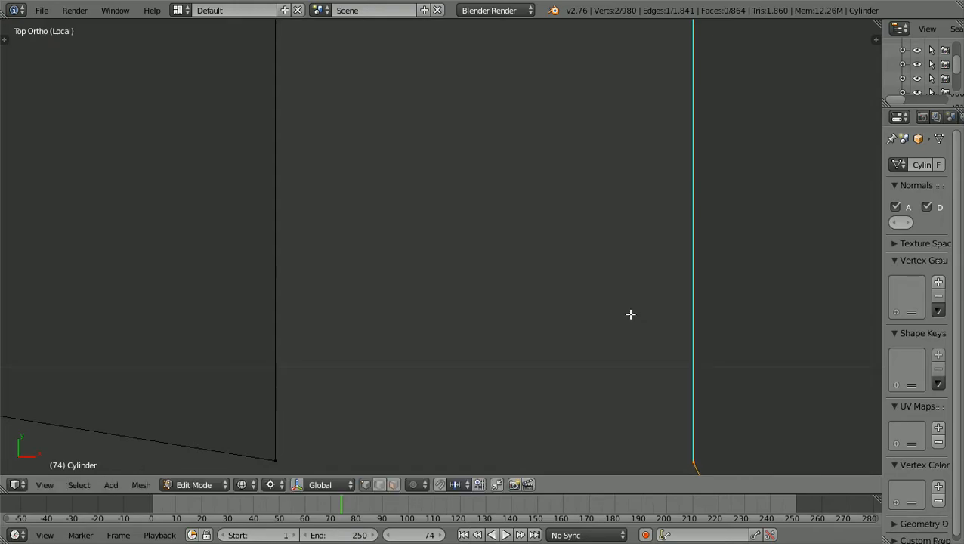
pyautogui.scroll(1, 630, 314)
pyautogui.keyDown('shift'); pyautogui.scroll(-7, 631, 314); pyautogui.keyUp('shift')
pyautogui.keyDown('shift'); pyautogui.scroll(5, 630, 314); pyautogui.keyUp('shift')
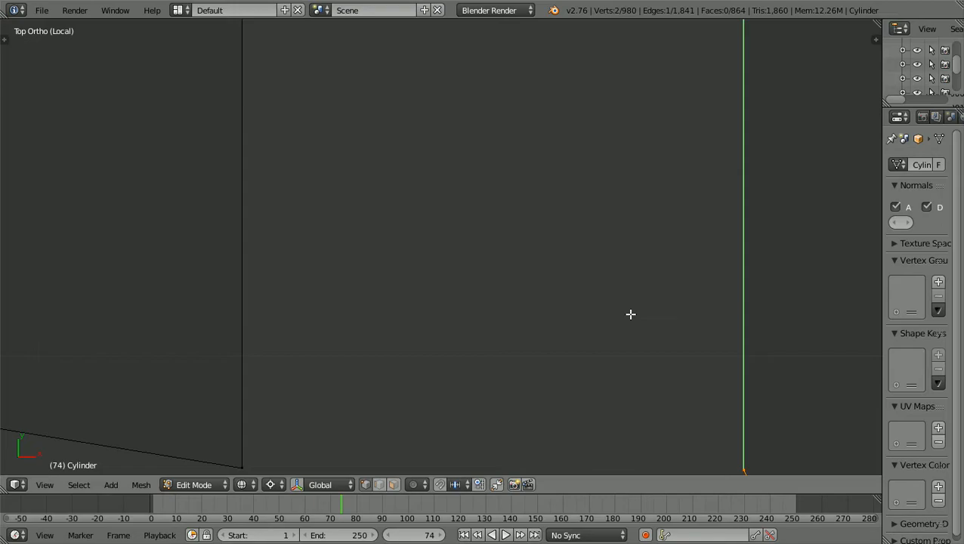
pyautogui.press('g')
pyautogui.press('y')
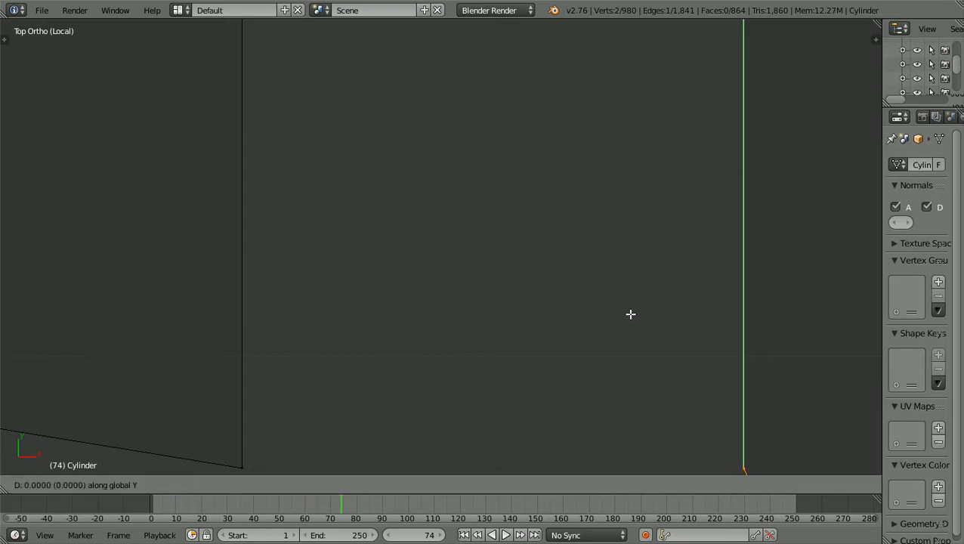
pyautogui.press('Escape')
# Clear the selection of the block's lower outer corner vertices.
pyautogui.scroll(-6, 631, 314)
pyautogui.scroll(-6, 631, 315)
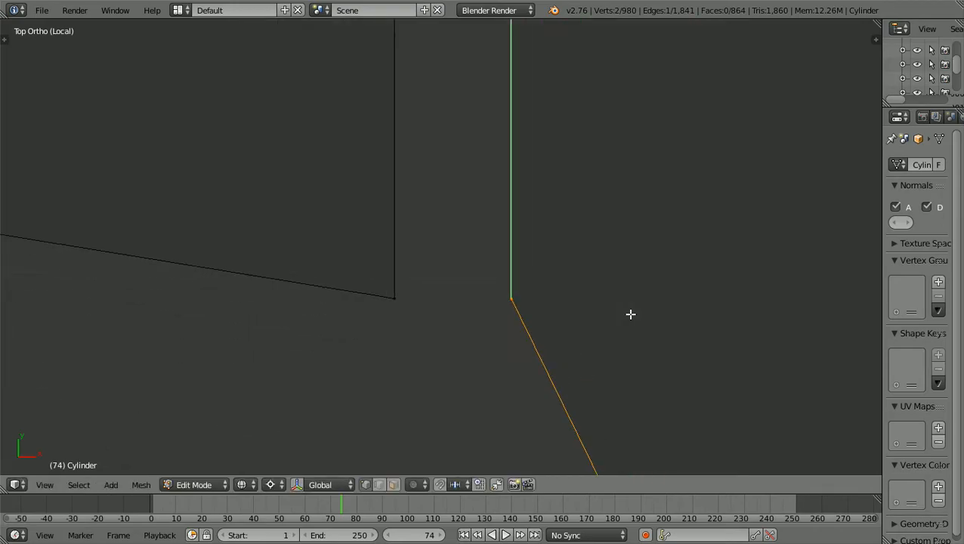
pyautogui.press('a')
# Examine in top view how the block's lower outer corner meets the half-cylinder's corner, both overall and close up.
pyautogui.scroll(-6, 631, 314)
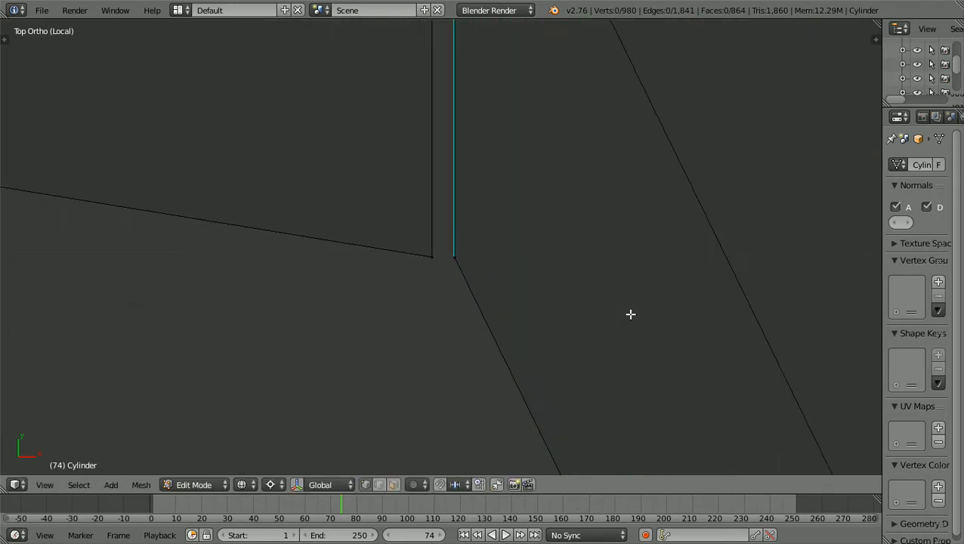
pyautogui.scroll(-8, 631, 314)
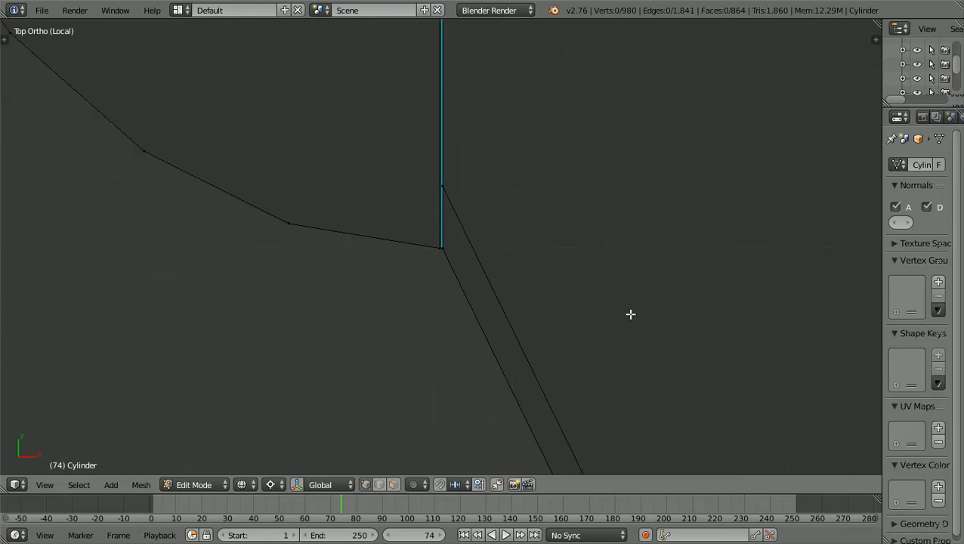
pyautogui.scroll(-2, 609, 329)
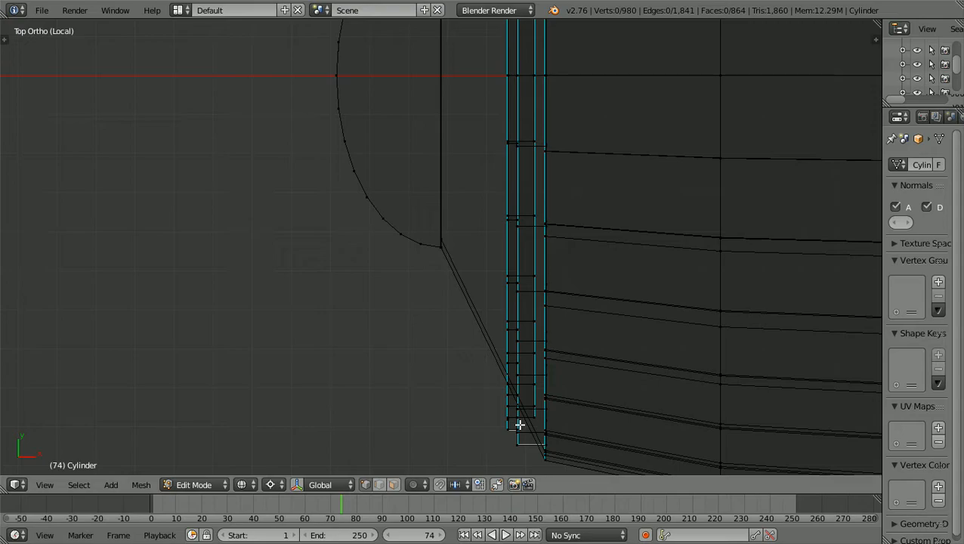
pyautogui.scroll(-4, 520, 424)
pyautogui.scroll(1, 520, 424)
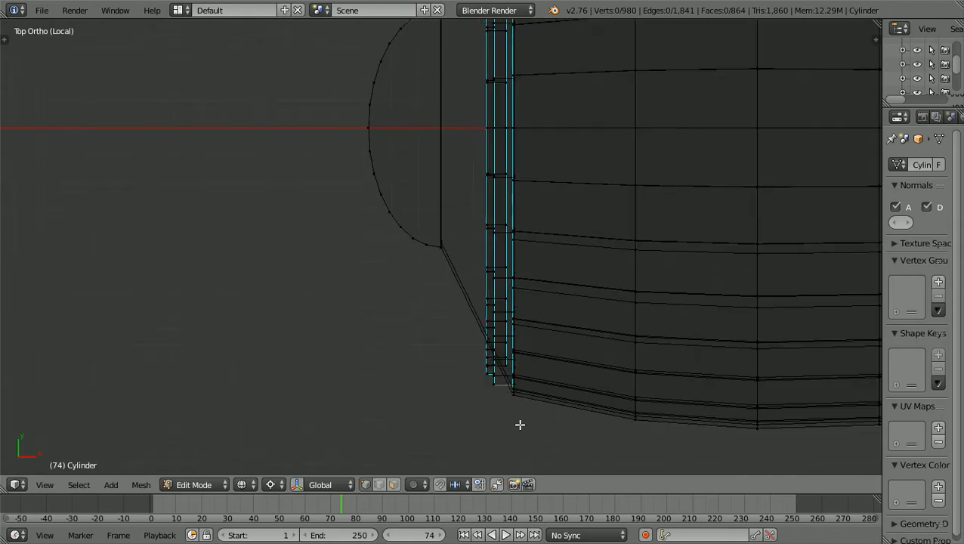
pyautogui.scroll(-1, 520, 425)
pyautogui.scroll(-3, 520, 424)
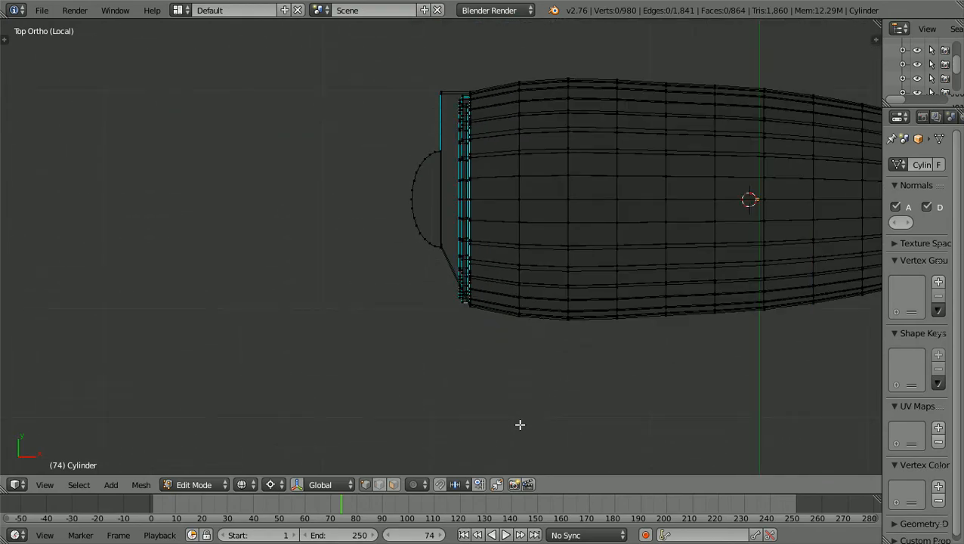
pyautogui.scroll(14, 520, 425)
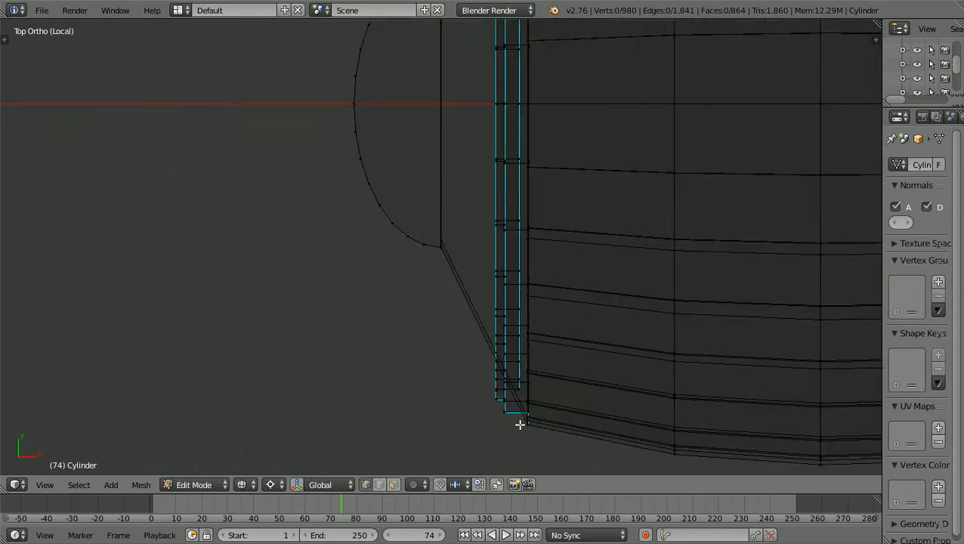
pyautogui.scroll(12, 467, 392)
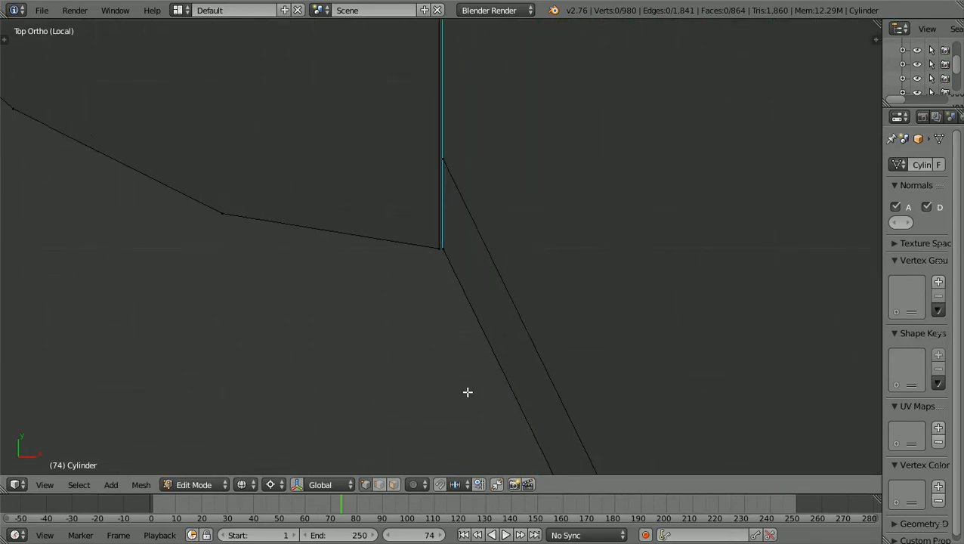
pyautogui.scroll(3, 408, 276)
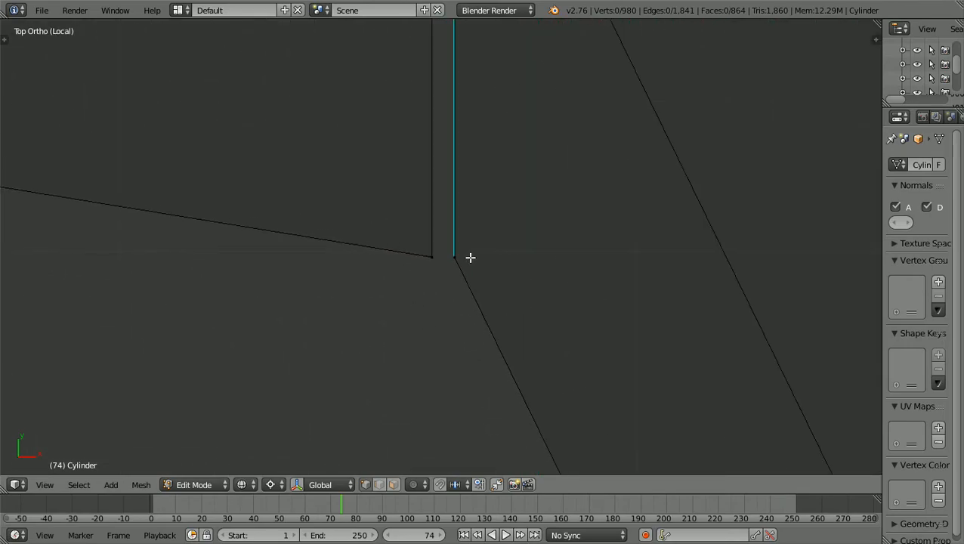
pyautogui.scroll(-5, 470, 257)
pyautogui.scroll(-5, 470, 258)
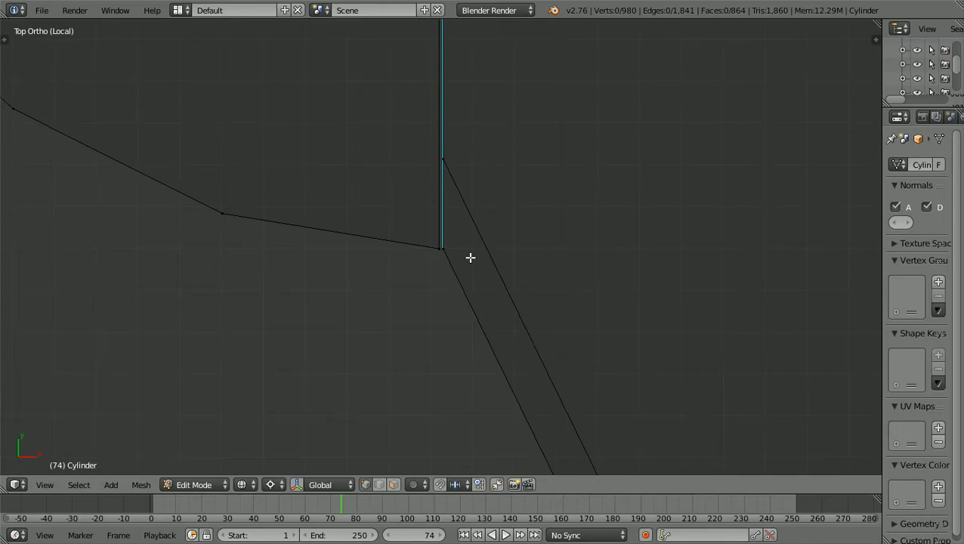
pyautogui.scroll(3, 470, 258)
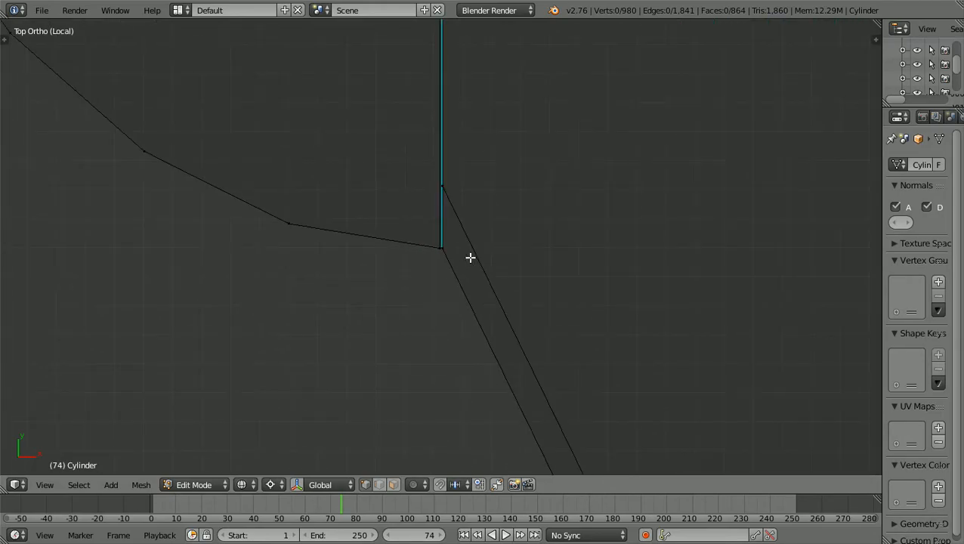
# In front view, box-select the half-cylinder's upper vertices along its flat side, leaving the block's vertices out.
pyautogui.press('KP_1')
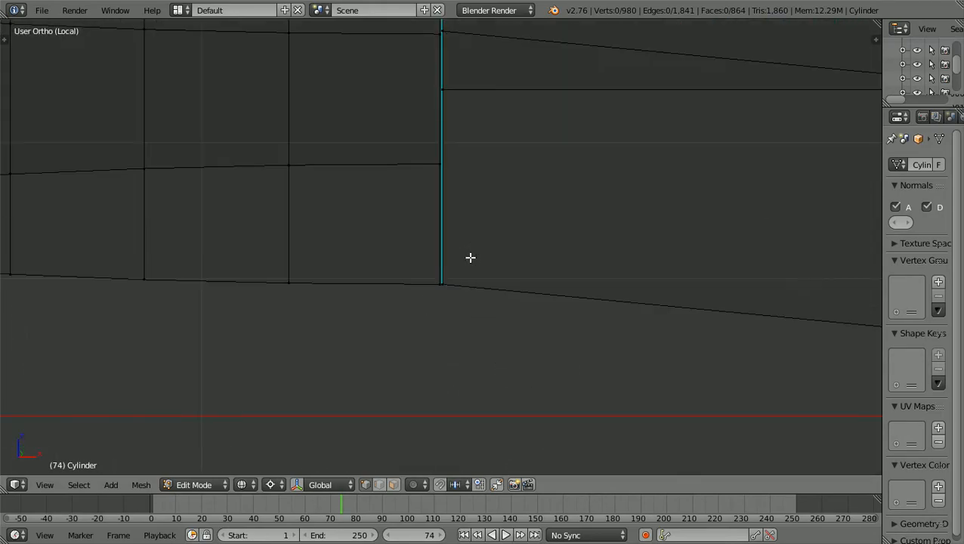
pyautogui.scroll(3, 470, 258)
pyautogui.press('Up')
pyautogui.scroll(-5, 470, 258)
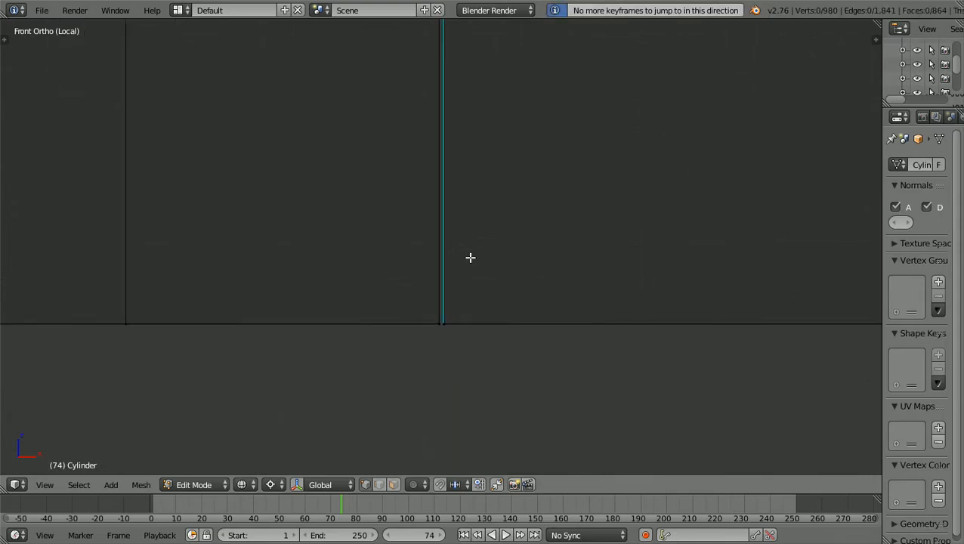
pyautogui.keyDown('shift'); pyautogui.scroll(5, 470, 257); pyautogui.keyUp('shift')
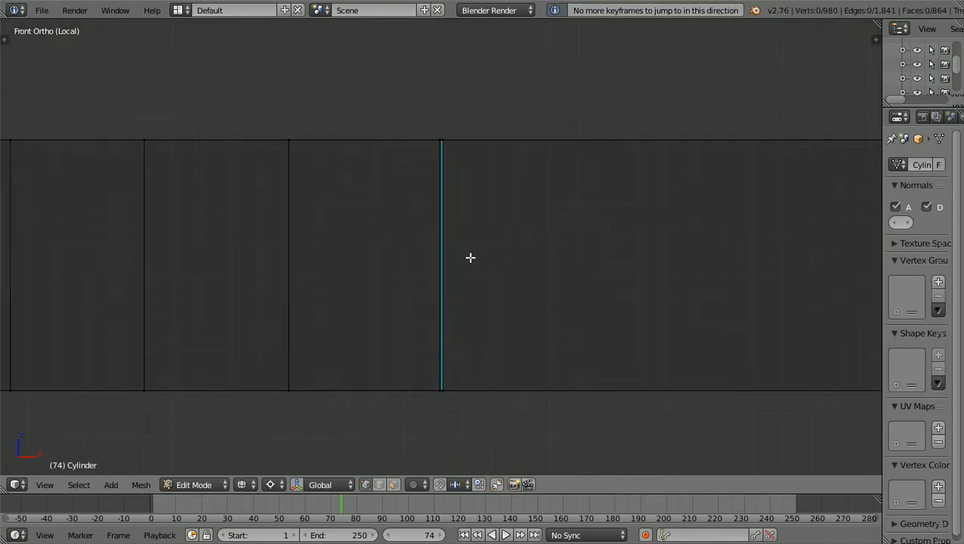
pyautogui.scroll(3, 470, 258)
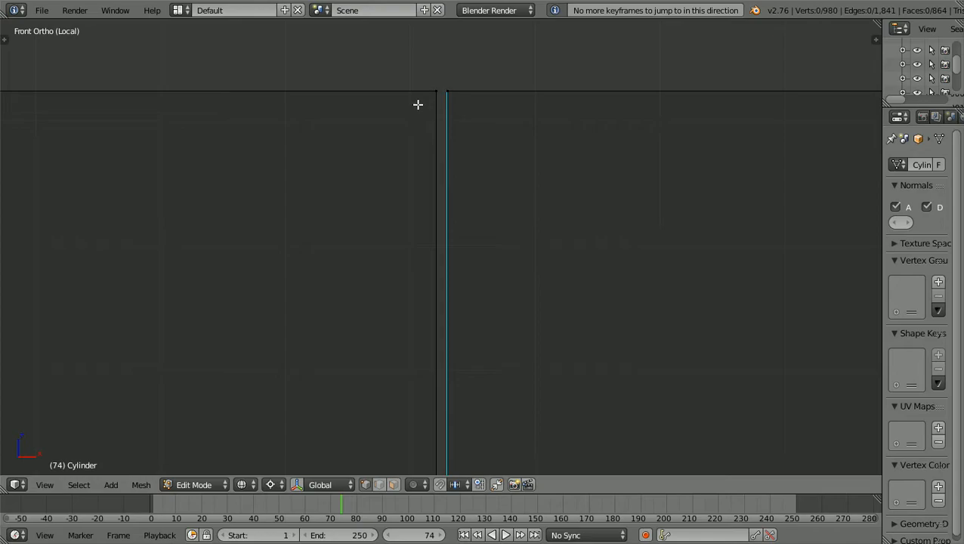
pyautogui.press('b')
pyautogui.moveTo(418, 105); pyautogui.dragTo(437, 86)
pyautogui.scroll(-5, 437, 86)
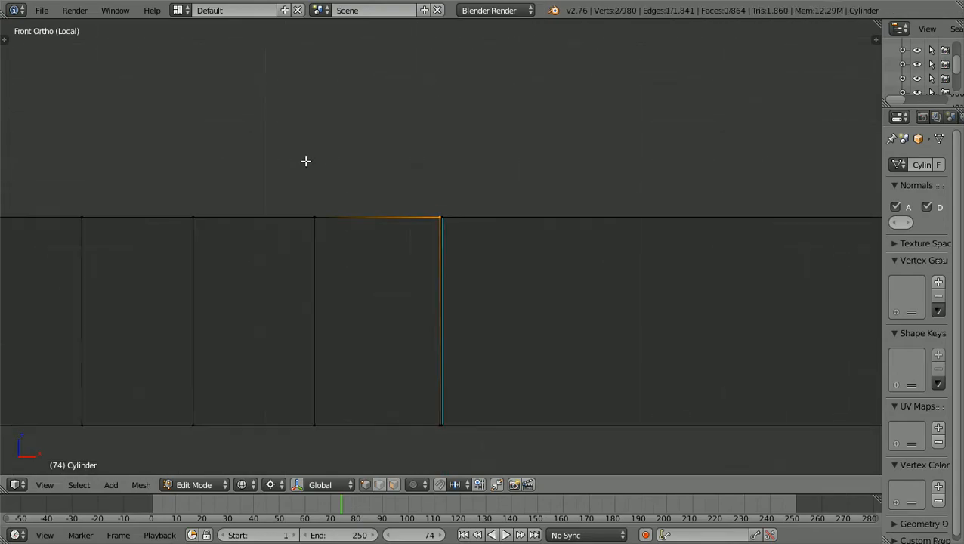
# Add the half-cylinder's remaining upper vertices to the selection and view its whole top face from above.
pyautogui.scroll(-1, 306, 161)
pyautogui.keyDown('ctrl'); pyautogui.scroll(-9, 296, 185); pyautogui.keyUp('ctrl')
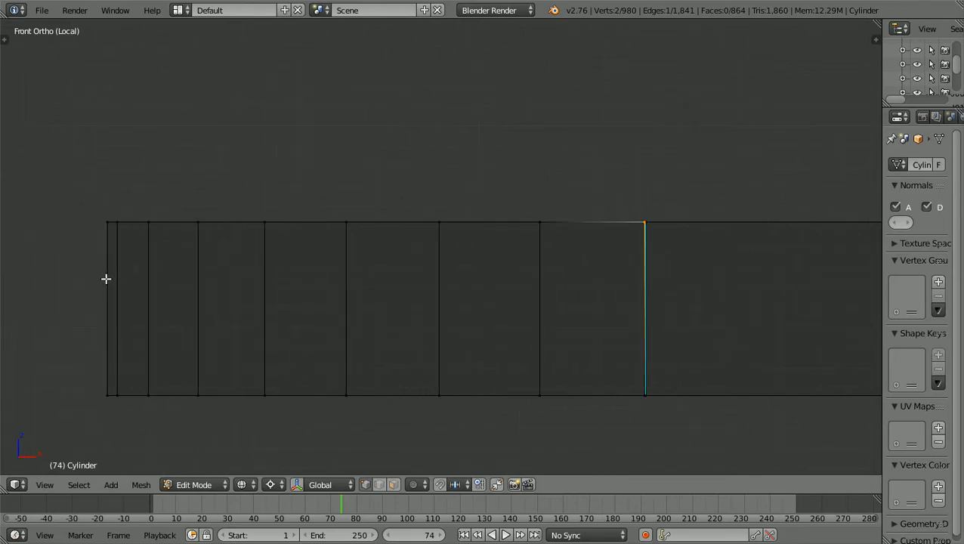
pyautogui.press('b')
pyautogui.moveTo(91, 257); pyautogui.dragTo(549, 182)
pyautogui.scroll(-1, 549, 182)
pyautogui.press('KP_7')
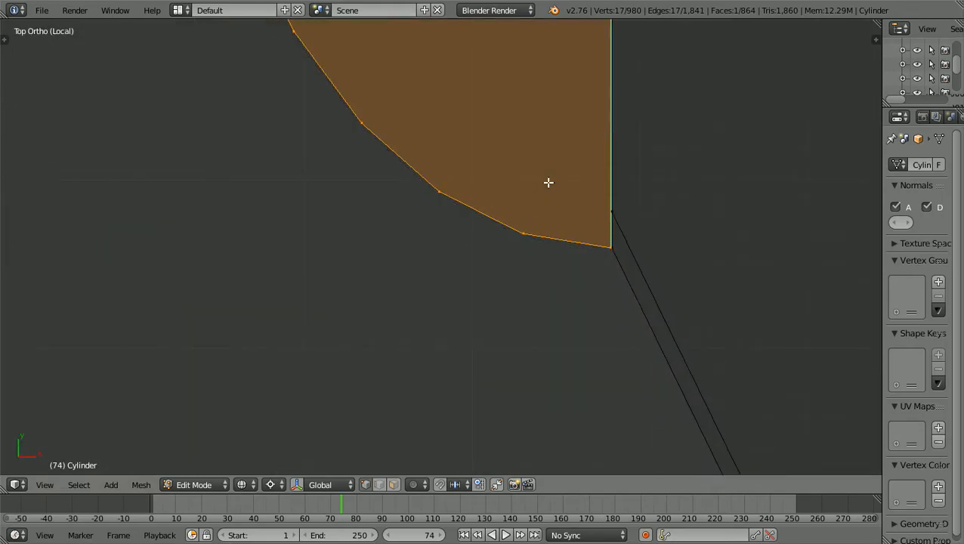
pyautogui.scroll(-2, 549, 182)
pyautogui.press('Up')
pyautogui.scroll(6, 549, 182)
pyautogui.scroll(-8, 549, 182)
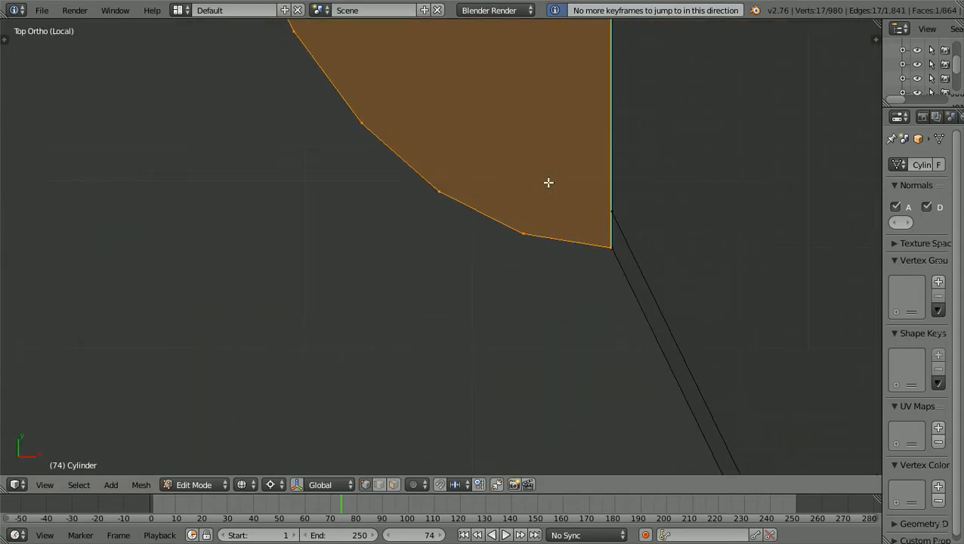
pyautogui.keyDown('shift'); pyautogui.scroll(10, 548, 182); pyautogui.keyUp('shift')
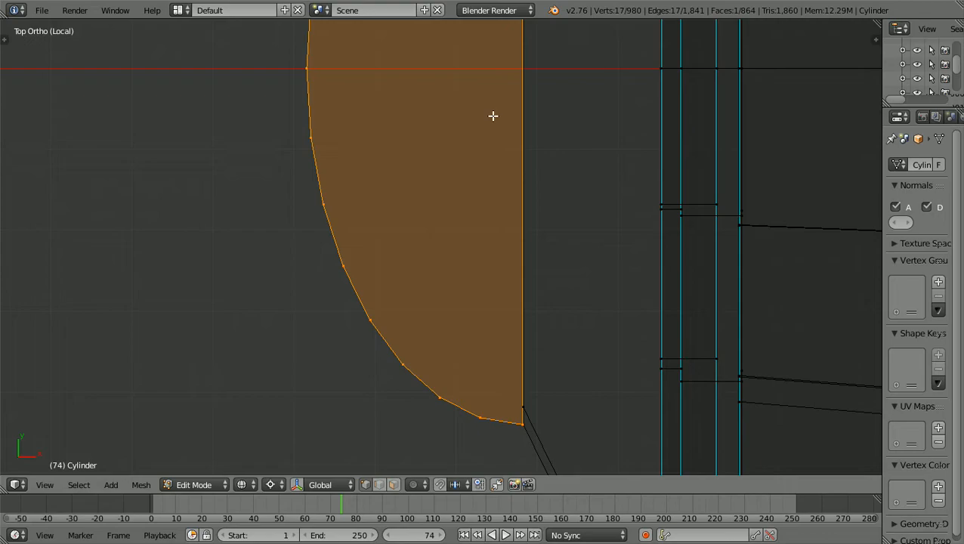
pyautogui.scroll(-2, 493, 116)
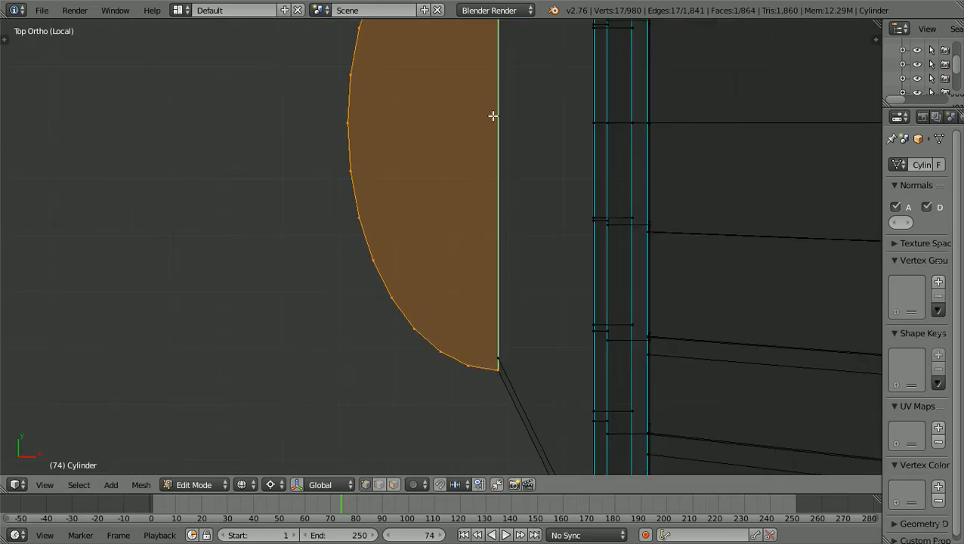
pyautogui.scroll(1, 493, 115)
pyautogui.scroll(-1, 493, 115)
pyautogui.keyDown('shift'); pyautogui.scroll(4, 493, 115); pyautogui.keyUp('shift')
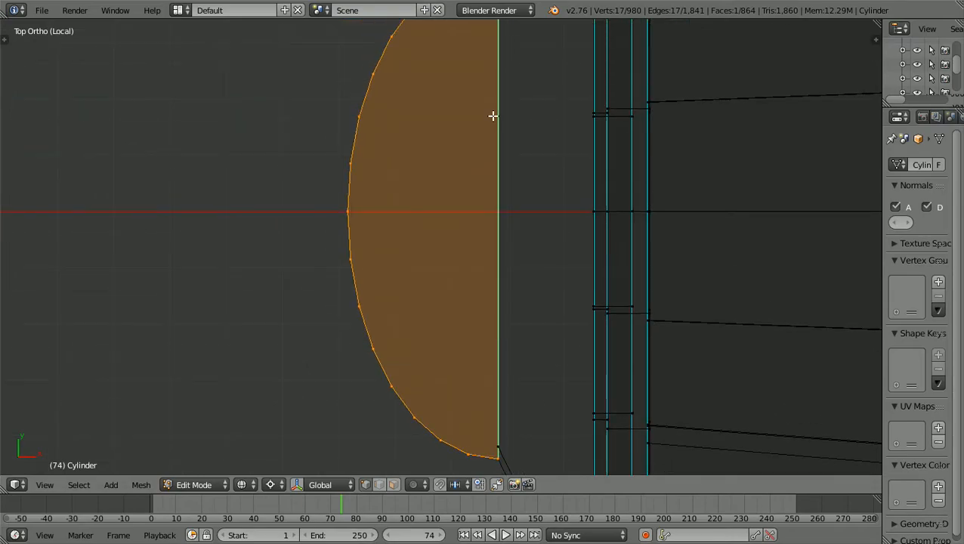
pyautogui.scroll(-1, 493, 116)
pyautogui.keyDown('shift'); pyautogui.scroll(1, 493, 116); pyautogui.keyUp('shift')
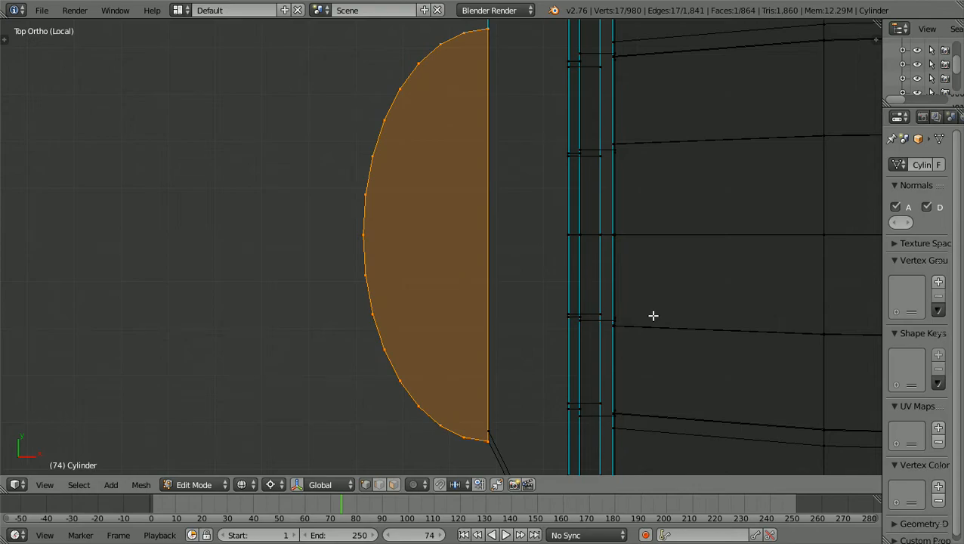
pyautogui.press('s')
pyautogui.press('y')
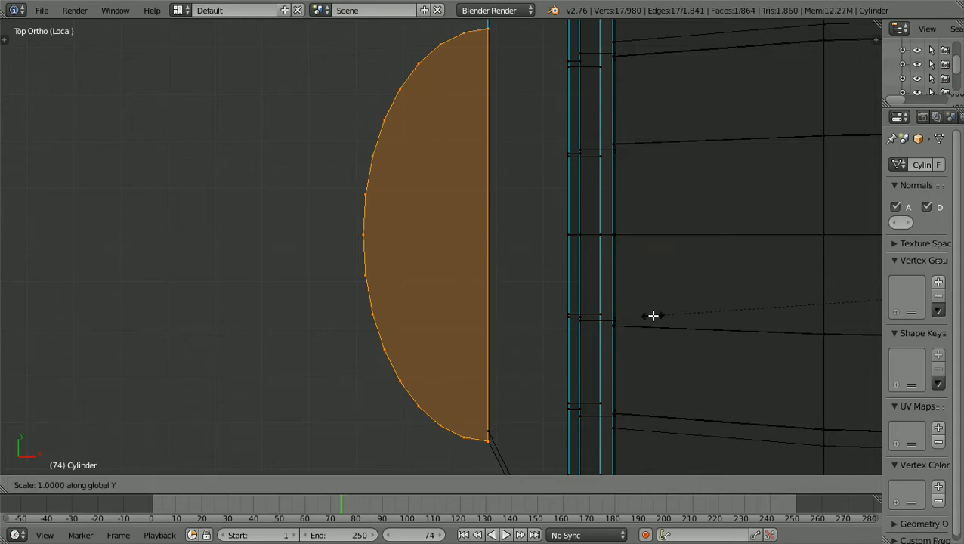
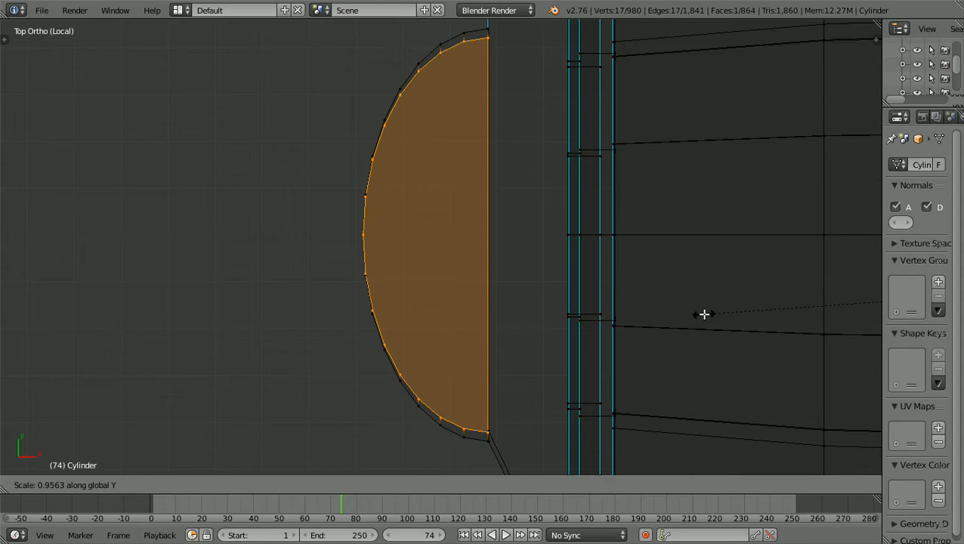
pyautogui.press('Escape')
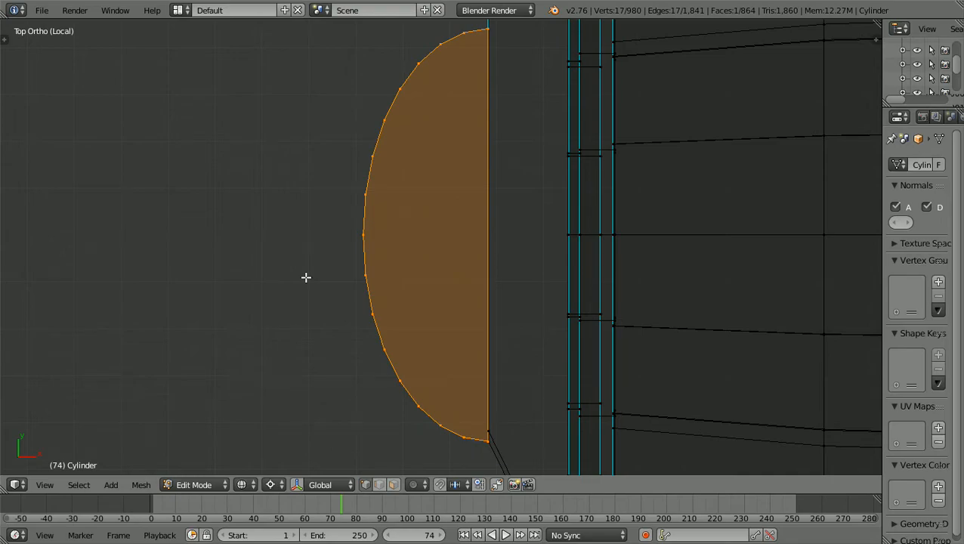
pyautogui.press('s')
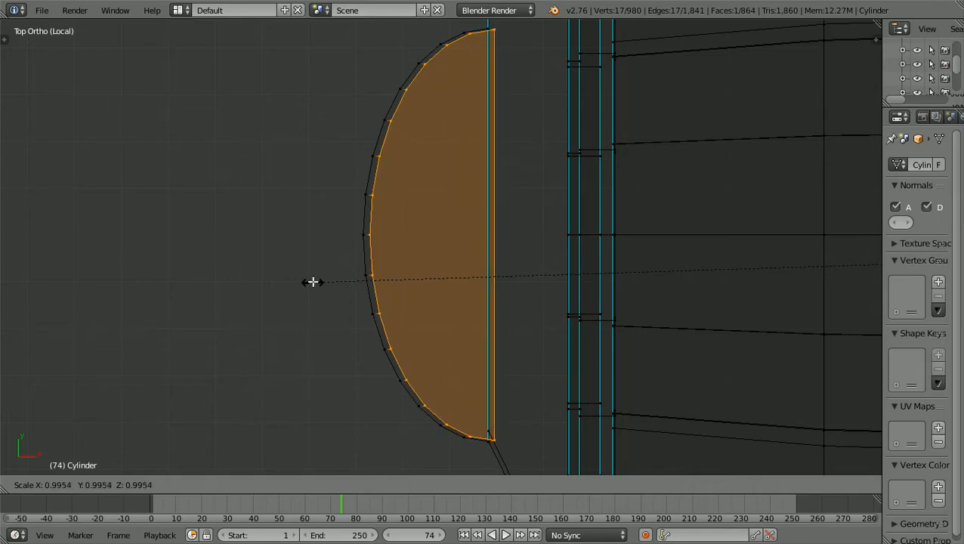
pyautogui.press('Escape')
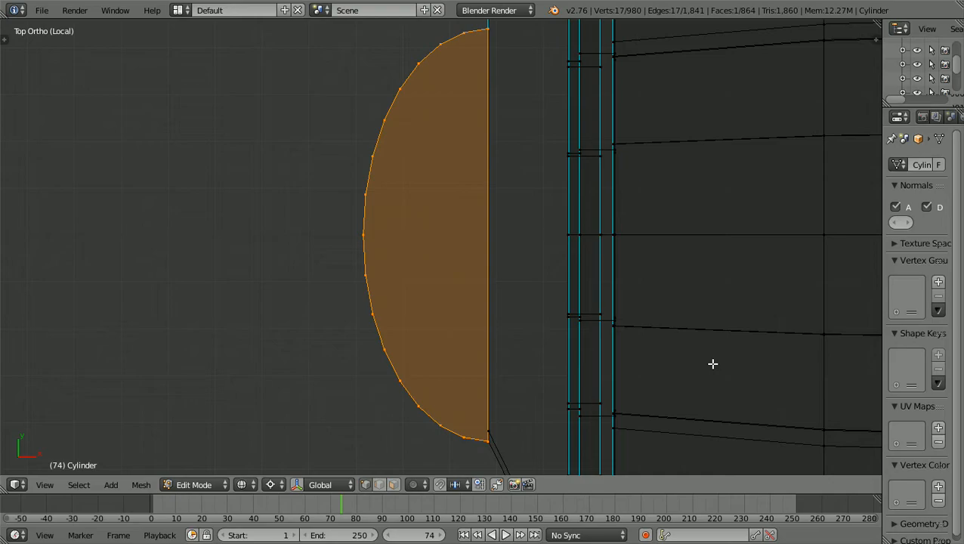
# Scale the half-cylinder's top face along the Y axis by about 0.95.
pyautogui.press('s')
pyautogui.press('y')
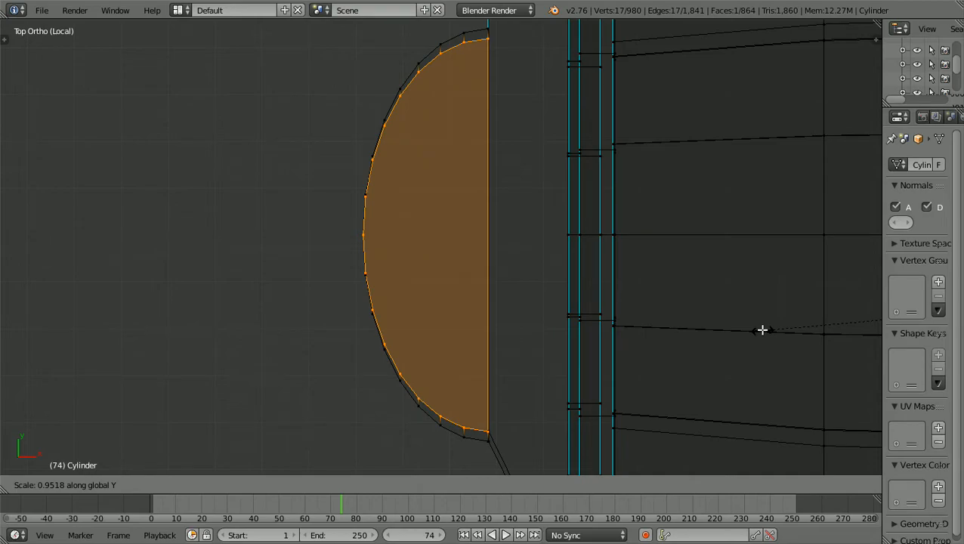
pyautogui.click(761, 330)
# Close up at the top face's lower corner, scale the face slightly smaller along Y to bring it nearer the level of the block's corner vertex.
pyautogui.keyDown('shift'); pyautogui.scroll(-8, 716, 337); pyautogui.keyUp('shift')
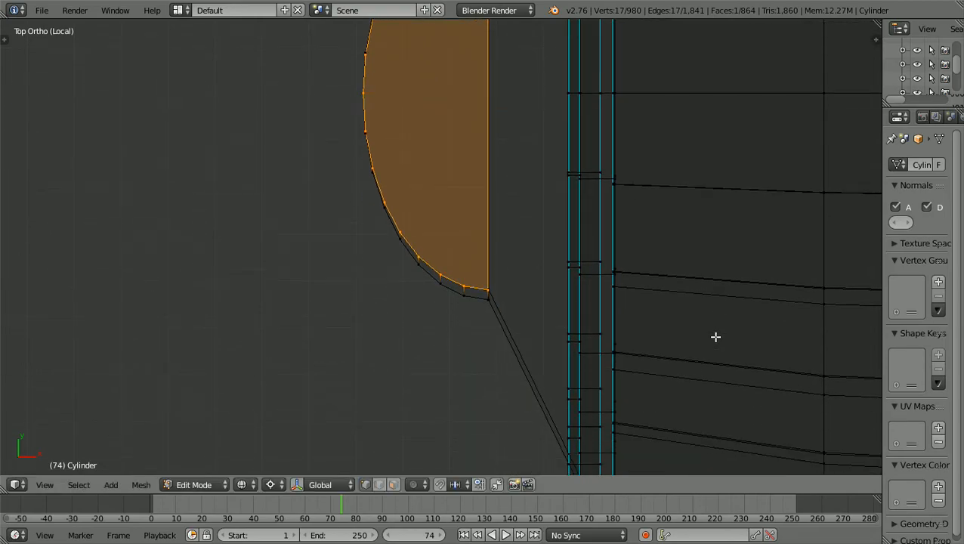
pyautogui.scroll(7, 716, 337)
pyautogui.scroll(5, 716, 337)
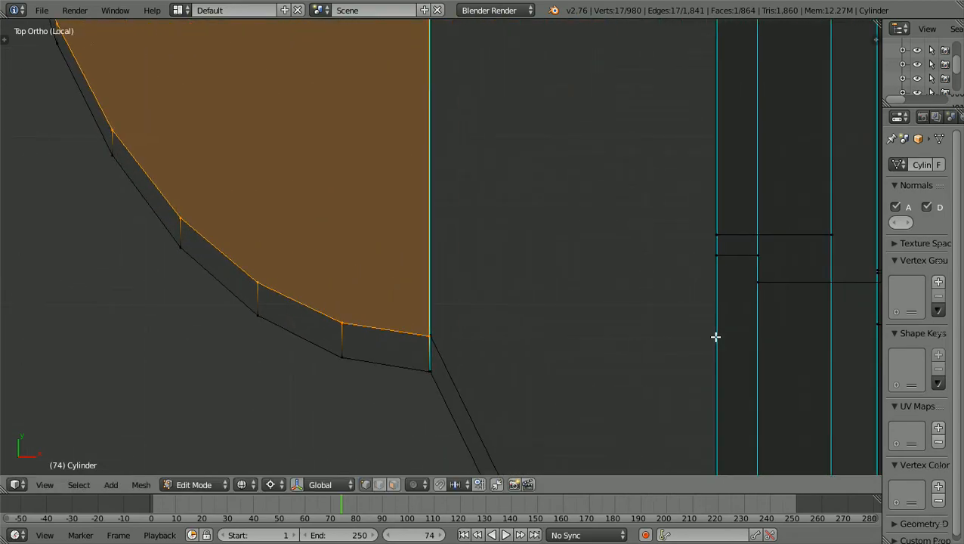
pyautogui.scroll(3, 716, 337)
pyautogui.keyDown('ctrl'); pyautogui.scroll(-4, 716, 338); pyautogui.keyUp('ctrl')
pyautogui.scroll(4, 716, 337)
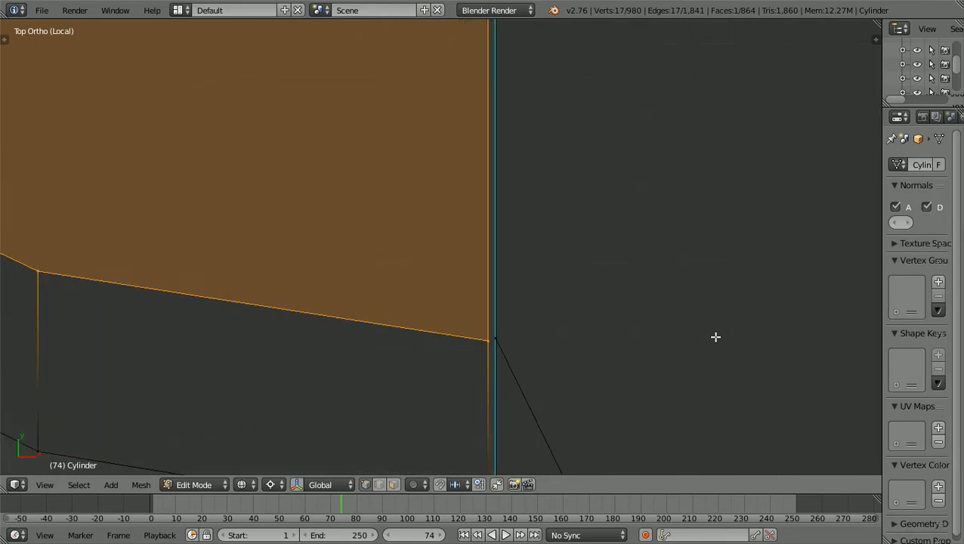
pyautogui.keyDown('shift'); pyautogui.scroll(-5, 715, 337); pyautogui.keyUp('shift')
pyautogui.keyDown('ctrl'); pyautogui.scroll(5, 716, 337); pyautogui.keyUp('ctrl')
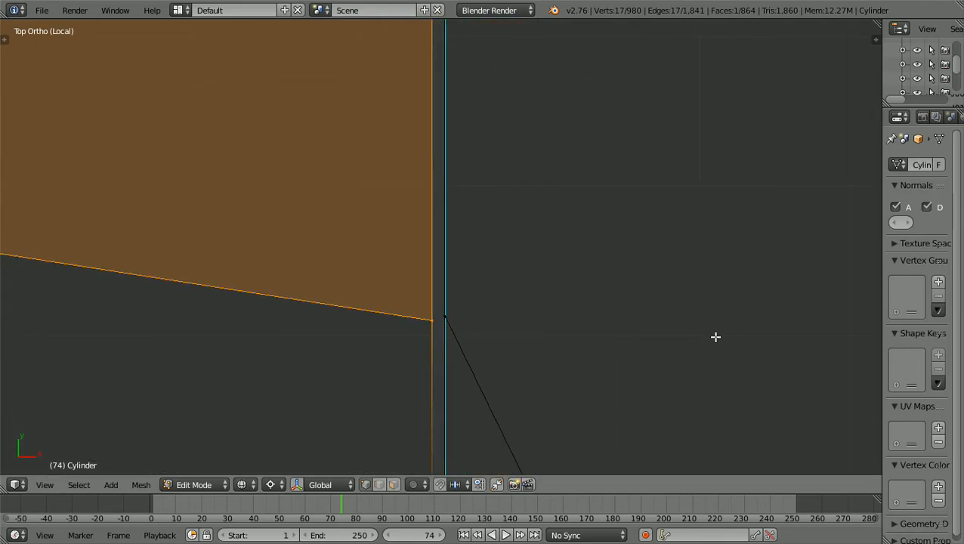
pyautogui.scroll(4, 716, 337)
pyautogui.keyDown('shift'); pyautogui.scroll(-5, 716, 337); pyautogui.keyUp('shift')
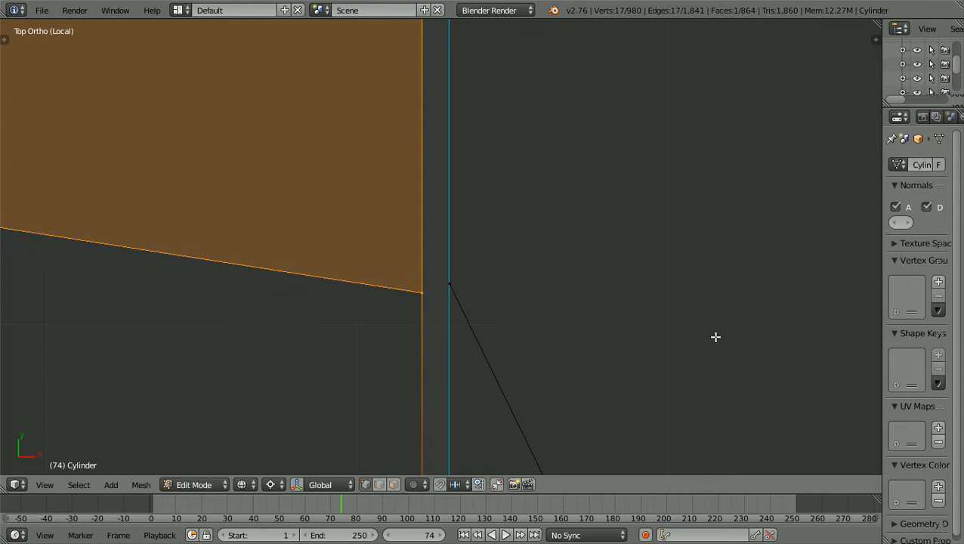
pyautogui.scroll(5, 716, 337)
pyautogui.scroll(1, 715, 337)
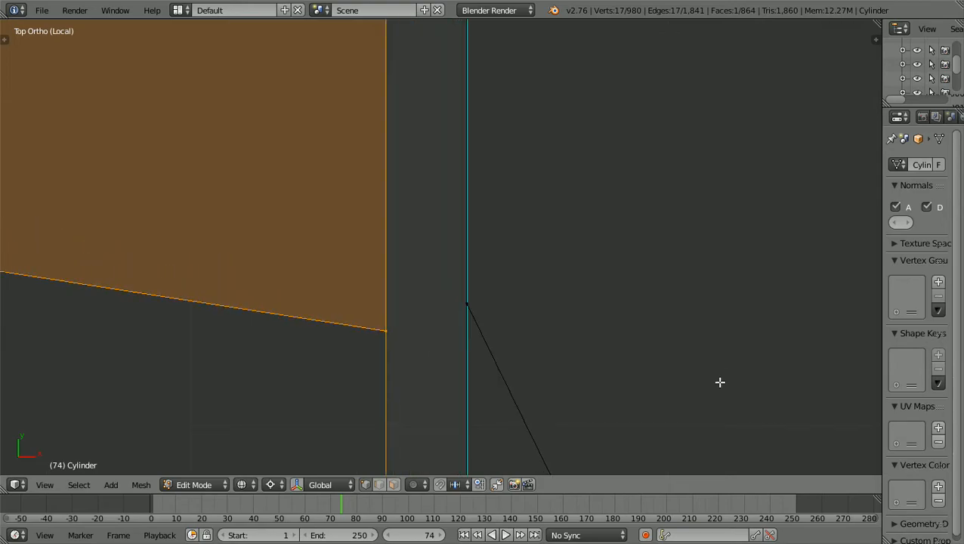
pyautogui.press('s')
pyautogui.press('y')
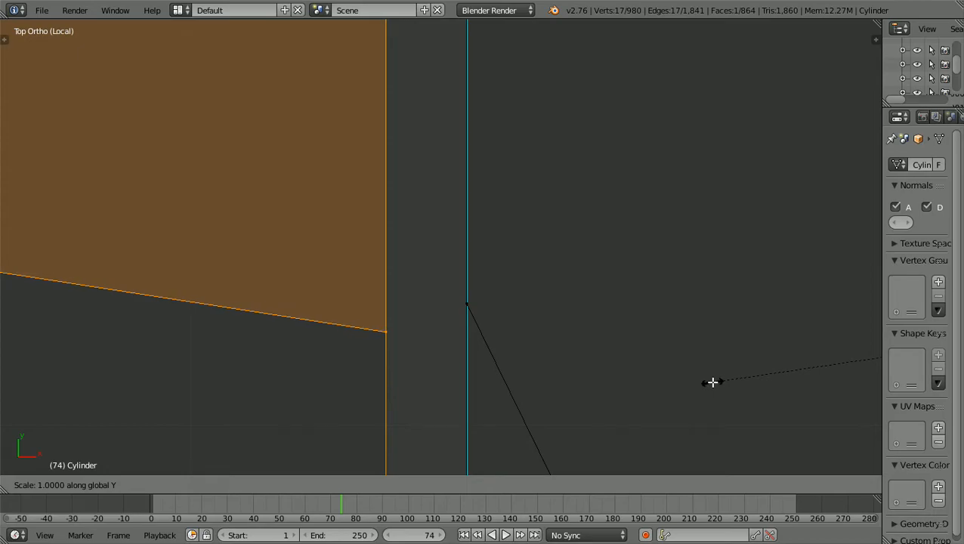
pyautogui.click(807, 355)
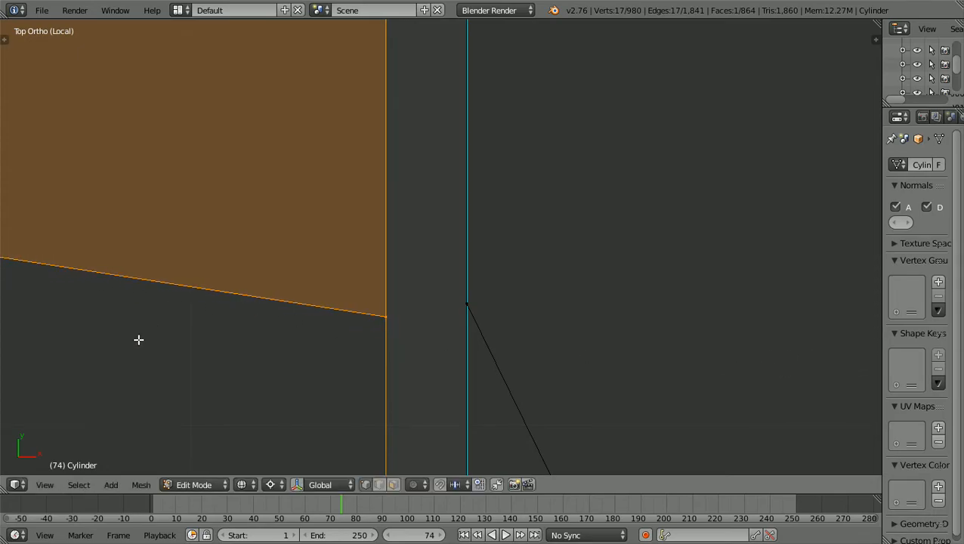
# Scale the top face by about 0.9997 along Y to level its lower corner with the block's adjacent corner vertex.
pyautogui.press('s')
pyautogui.press('y')
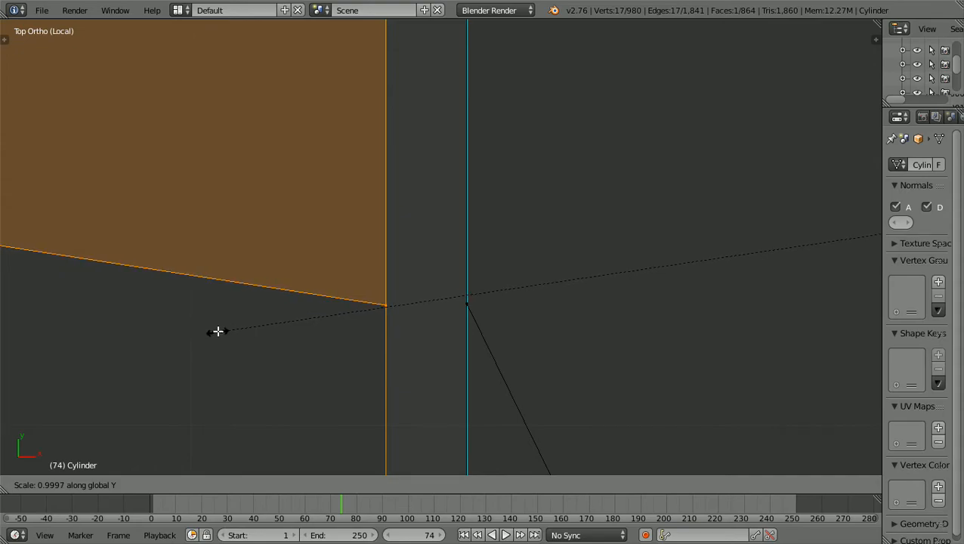
pyautogui.click(218, 331)
pyautogui.keyDown('shift'); pyautogui.scroll(6, 530, 376); pyautogui.keyUp('shift')
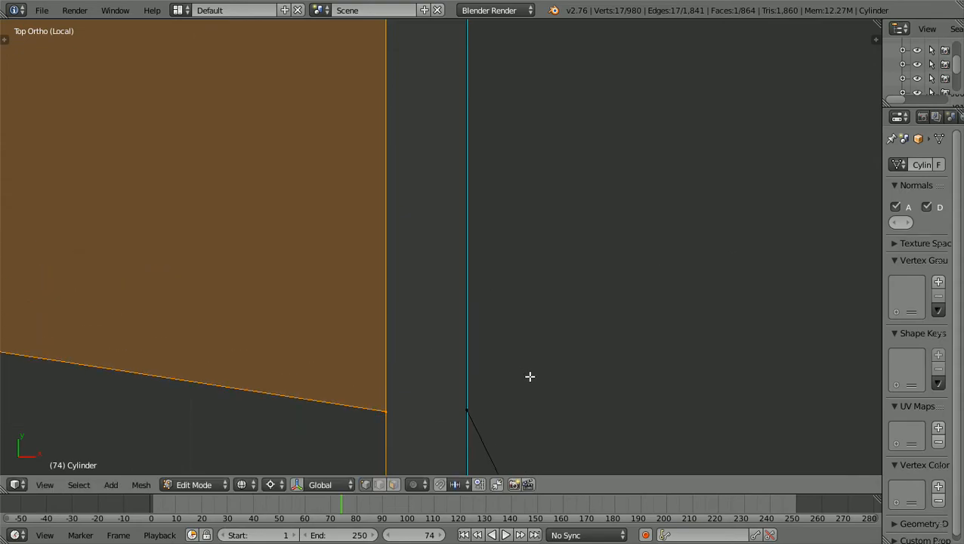
pyautogui.keyDown('shift'); pyautogui.scroll(4, 530, 377); pyautogui.keyUp('shift')
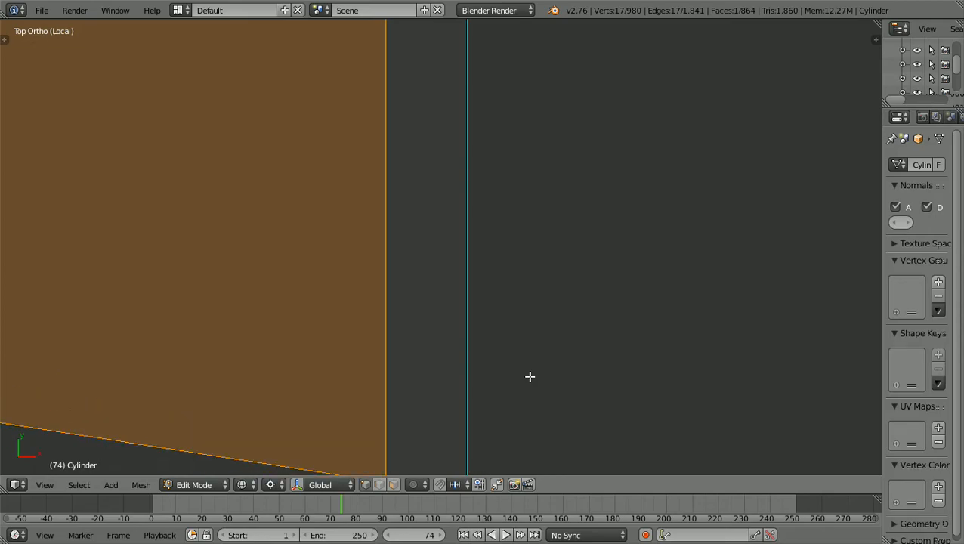
pyautogui.keyDown('shift'); pyautogui.scroll(-1, 530, 376); pyautogui.keyUp('shift')
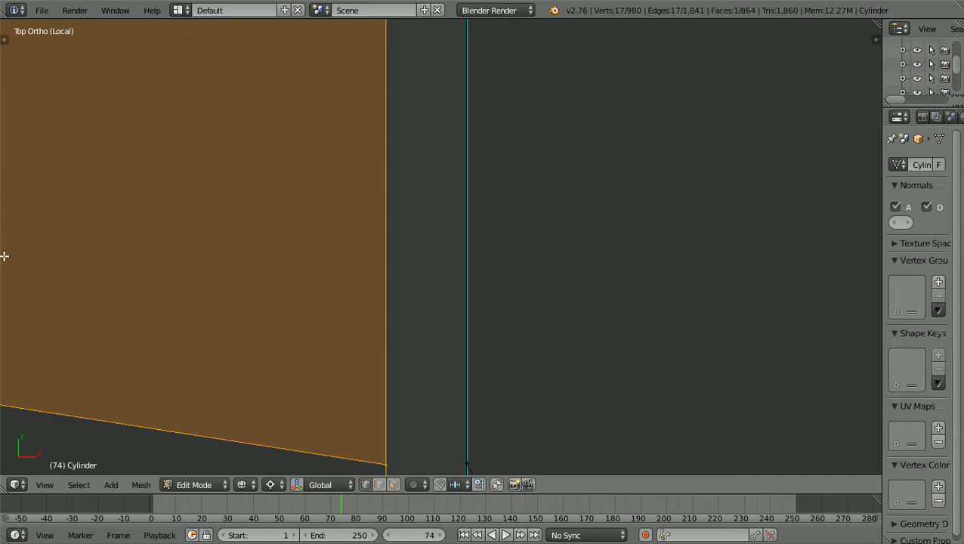
pyautogui.press('s')
pyautogui.press('y')
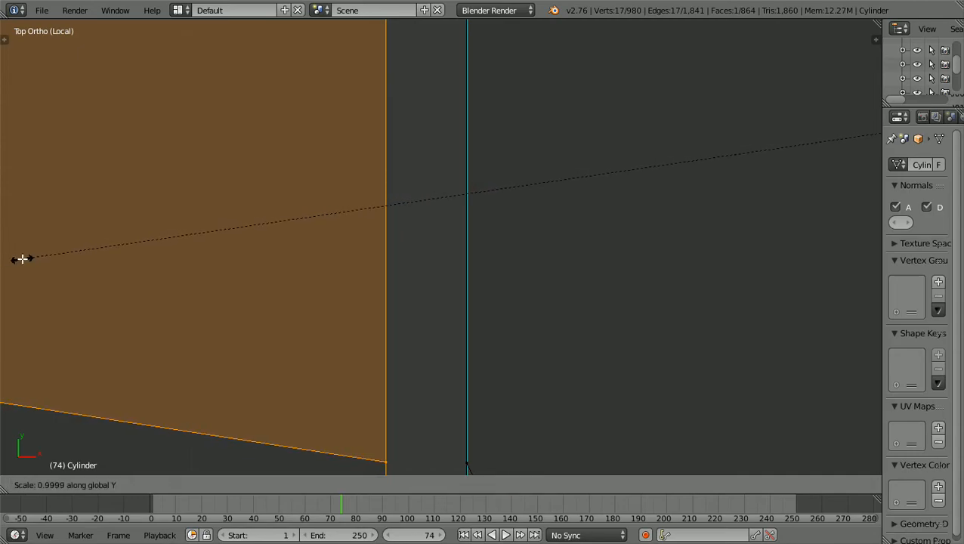
pyautogui.rightClick(22, 259)
# With the whole top face in view, scale it along the X axis by about 0.99 so its curved side moves inward.
pyautogui.scroll(-20, 22, 259)
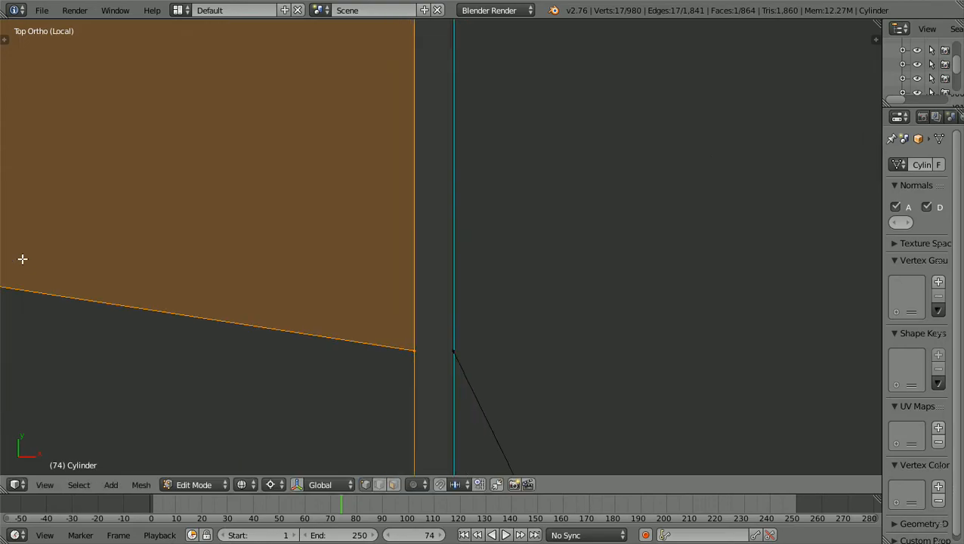
pyautogui.keyDown('shift'); pyautogui.scroll(9, 22, 259); pyautogui.keyUp('shift')
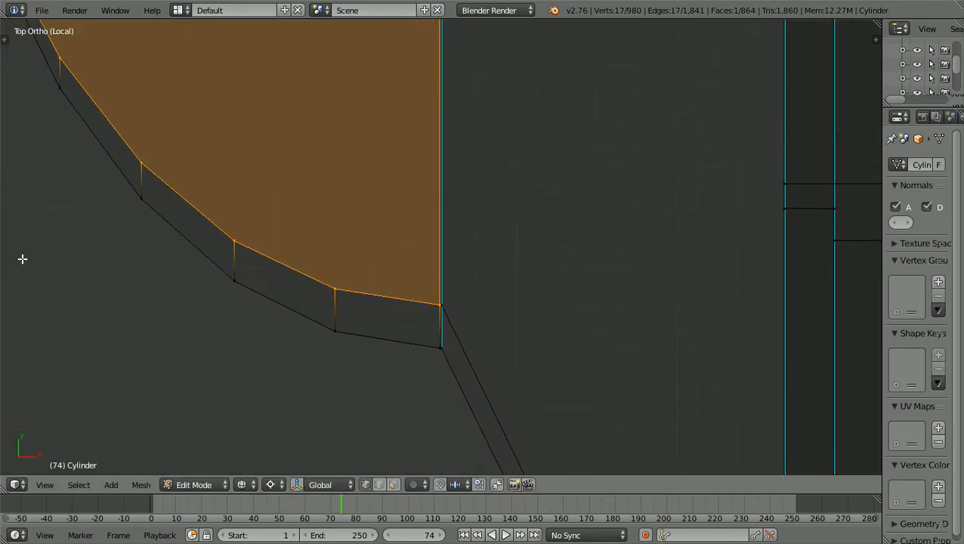
pyautogui.keyDown('ctrl'); pyautogui.scroll(-4, 22, 259); pyautogui.keyUp('ctrl')
pyautogui.keyDown('ctrl'); pyautogui.scroll(-1, 22, 260); pyautogui.keyUp('ctrl')
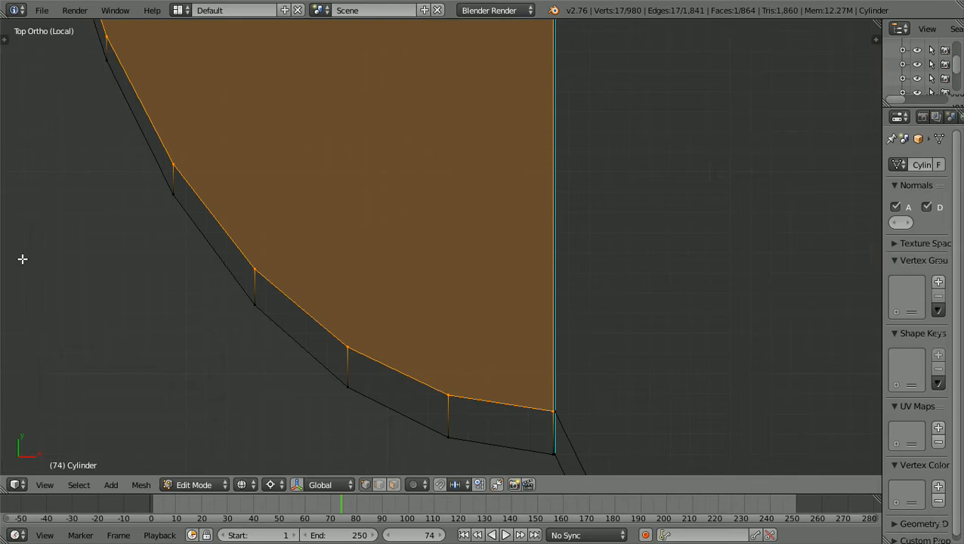
pyautogui.keyDown('ctrl'); pyautogui.scroll(-2, 22, 259); pyautogui.keyUp('ctrl')
pyautogui.scroll(-2, 22, 259)
pyautogui.keyDown('shift'); pyautogui.scroll(7, 22, 259); pyautogui.keyUp('shift')
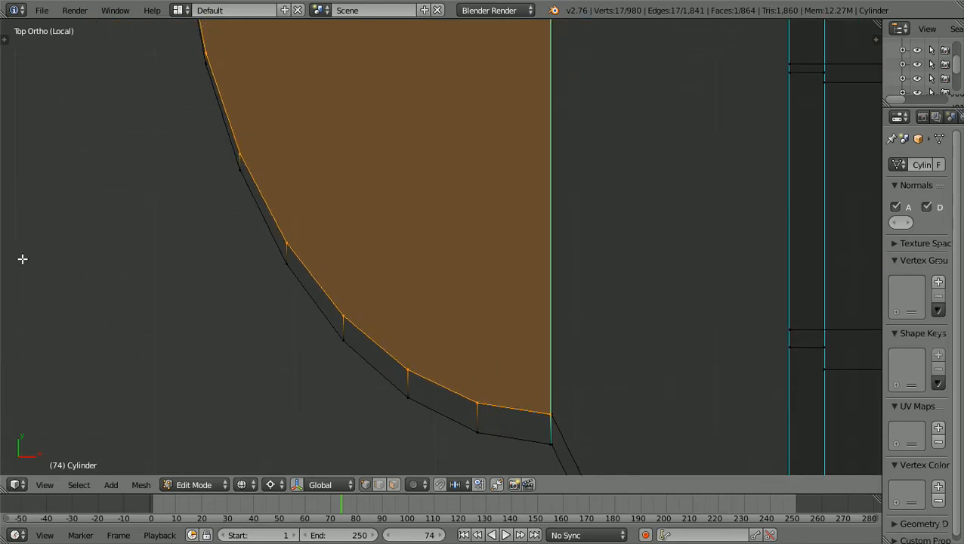
pyautogui.scroll(-3, 22, 259)
pyautogui.keyDown('shift'); pyautogui.scroll(6, 22, 259); pyautogui.keyUp('shift')
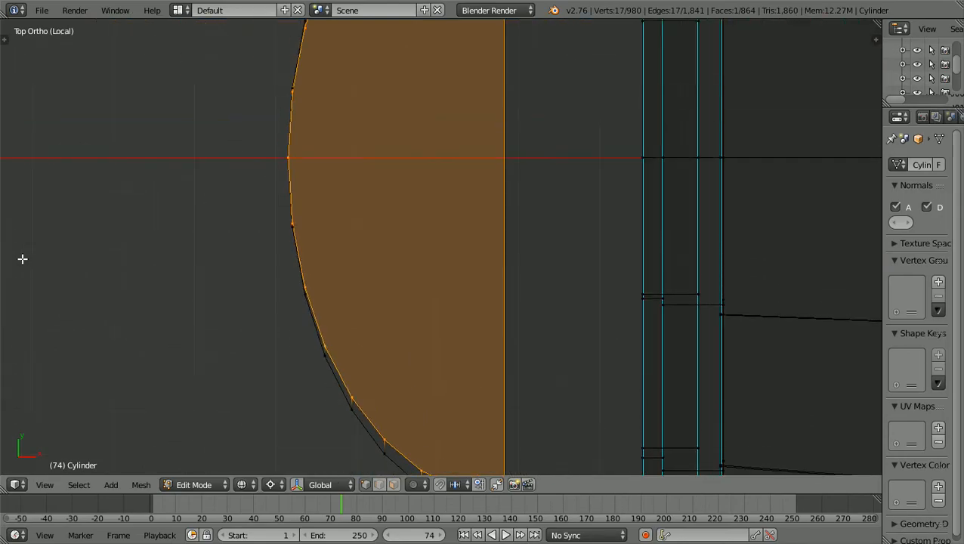
pyautogui.scroll(-1, 254, 254)
pyautogui.keyDown('shift'); pyautogui.scroll(3, 312, 249); pyautogui.keyUp('shift')
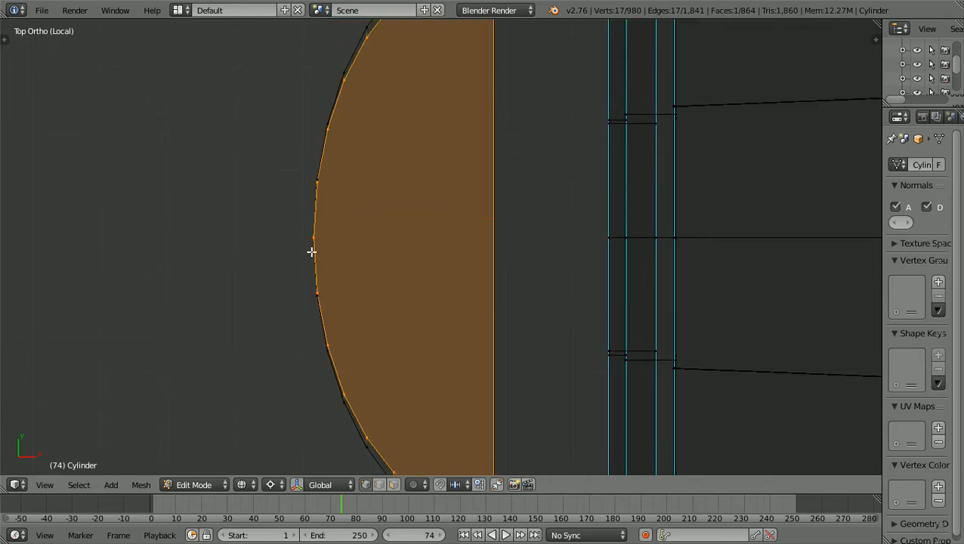
pyautogui.scroll(-3, 483, 363)
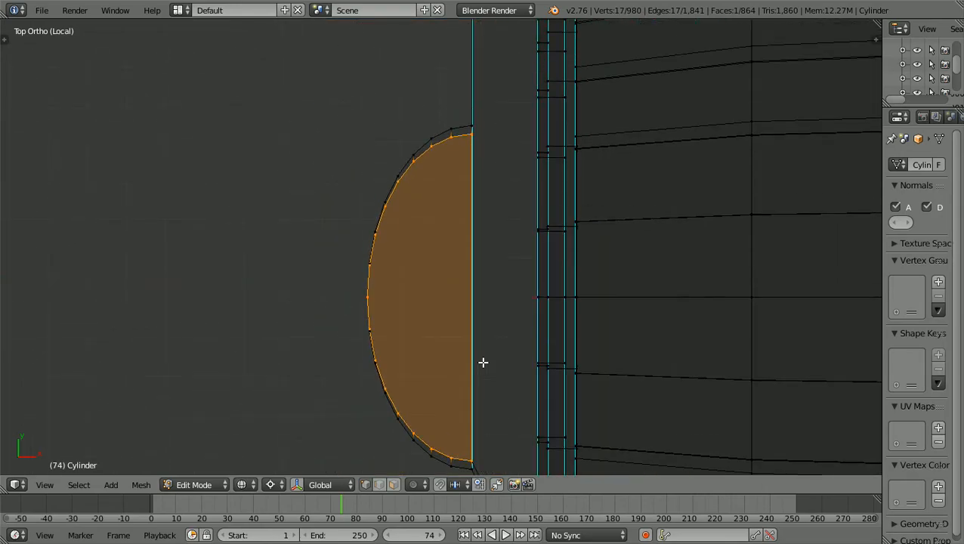
pyautogui.press('s')
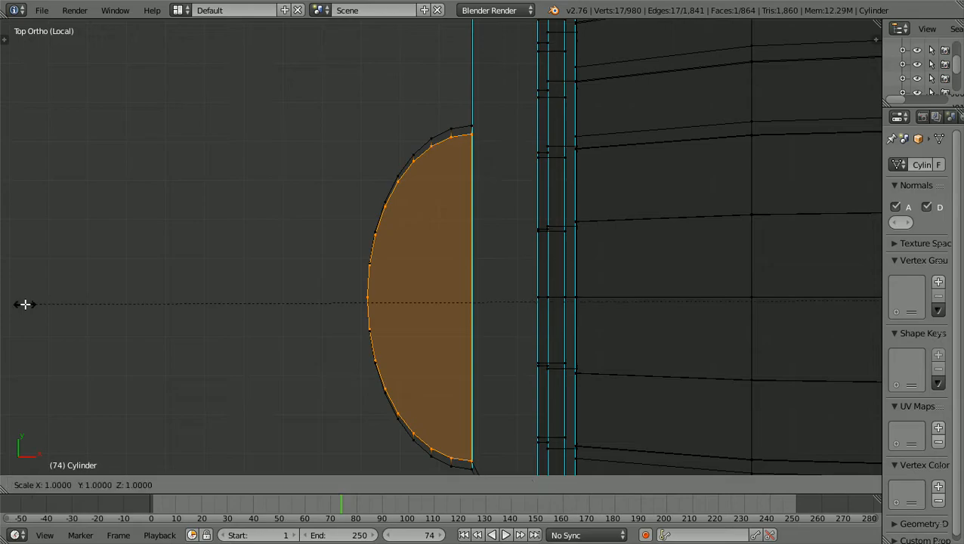
pyautogui.press('x')
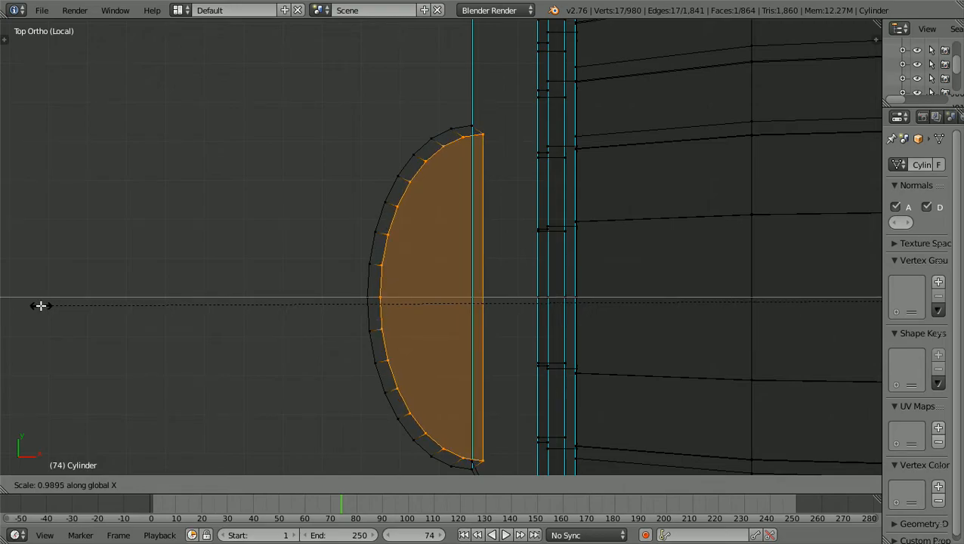
pyautogui.click(42, 306)
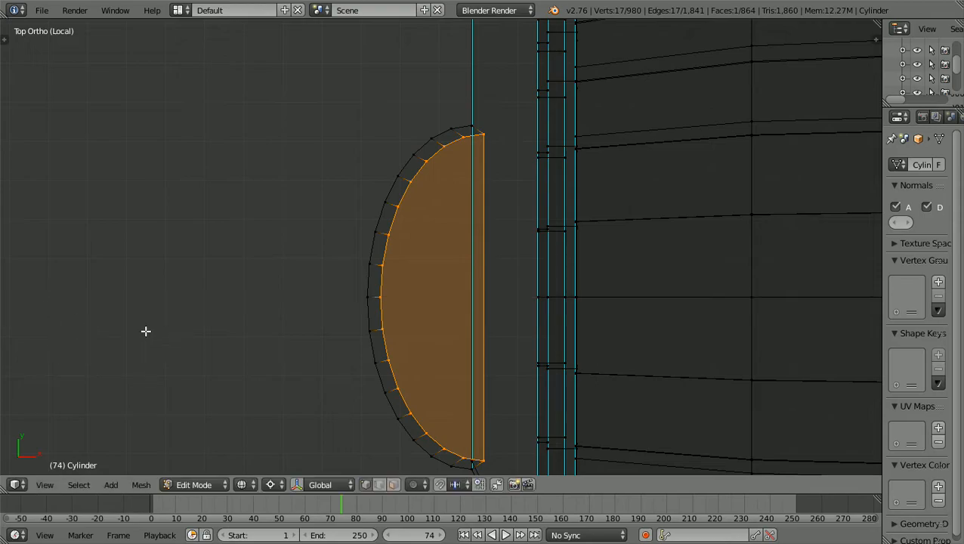
pyautogui.scroll(2, 297, 336)
pyautogui.scroll(-1, 468, 376)
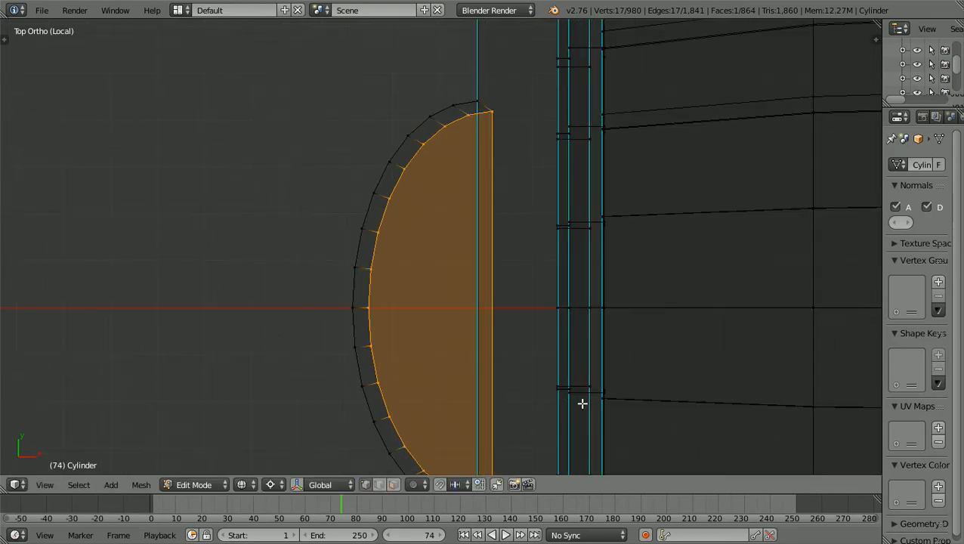
pyautogui.press('g')
pyautogui.press('x')
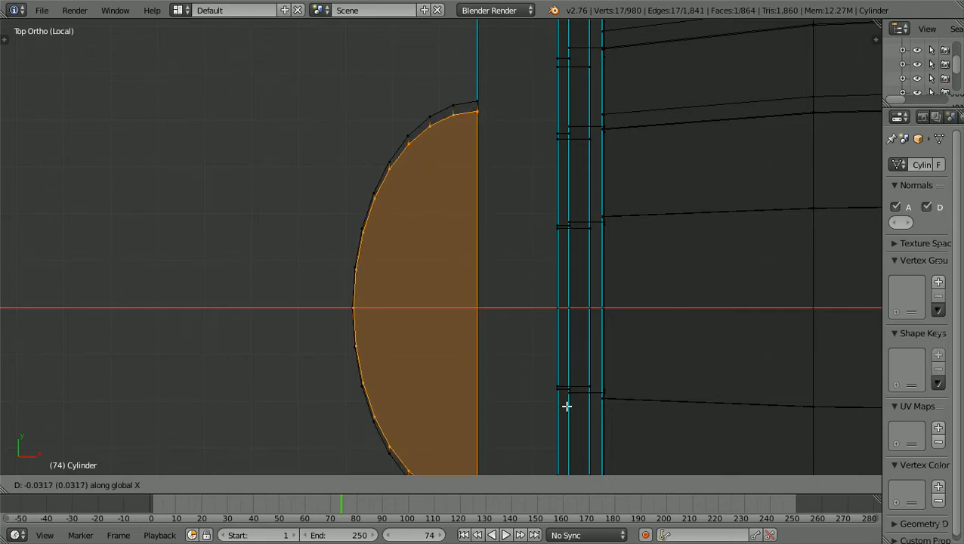
pyautogui.press('Escape')
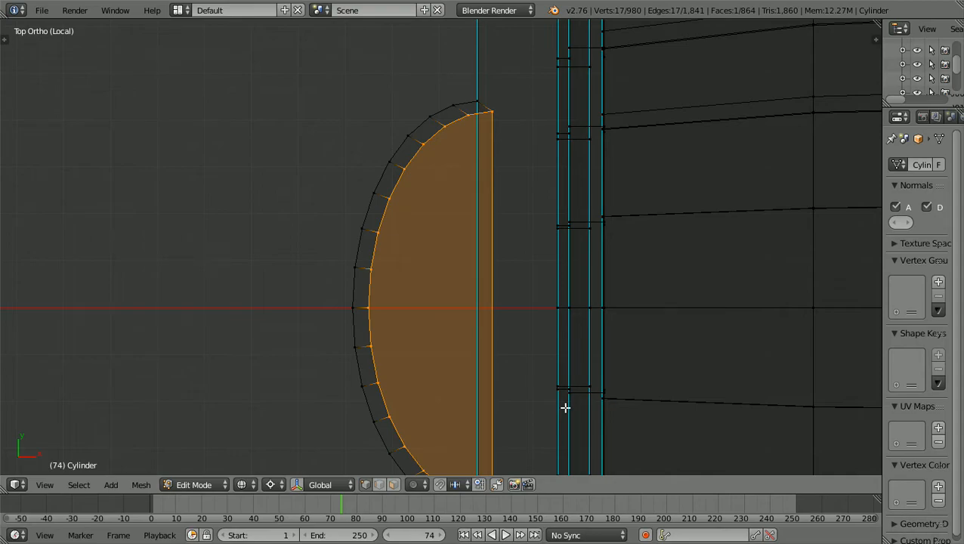
# Move the two end vertices of the half-cylinder top face's straight edge about -0.0317 along X, onto the block's edge line.
pyautogui.keyDown('shift'); pyautogui.scroll(-3, 566, 408); pyautogui.keyUp('shift')
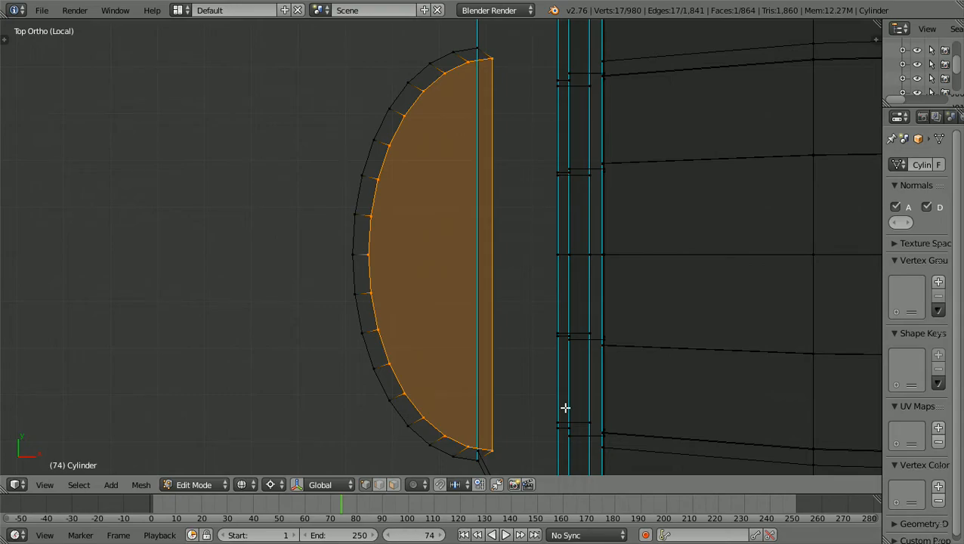
pyautogui.press('a')
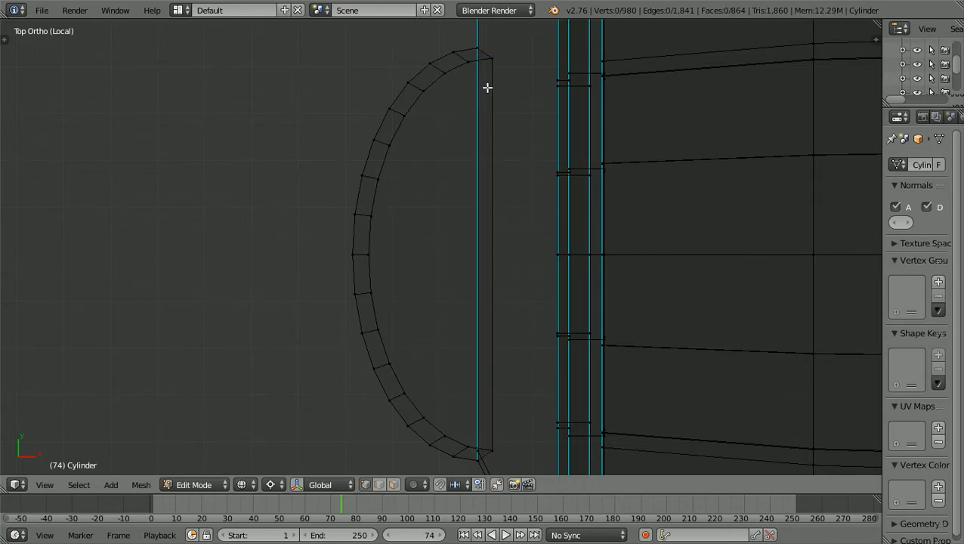
pyautogui.moveTo(488, 84); pyautogui.dragTo(513, 49)
pyautogui.press('b')
pyautogui.moveTo(487, 454); pyautogui.dragTo(504, 438)
pyautogui.scroll(1, 505, 427)
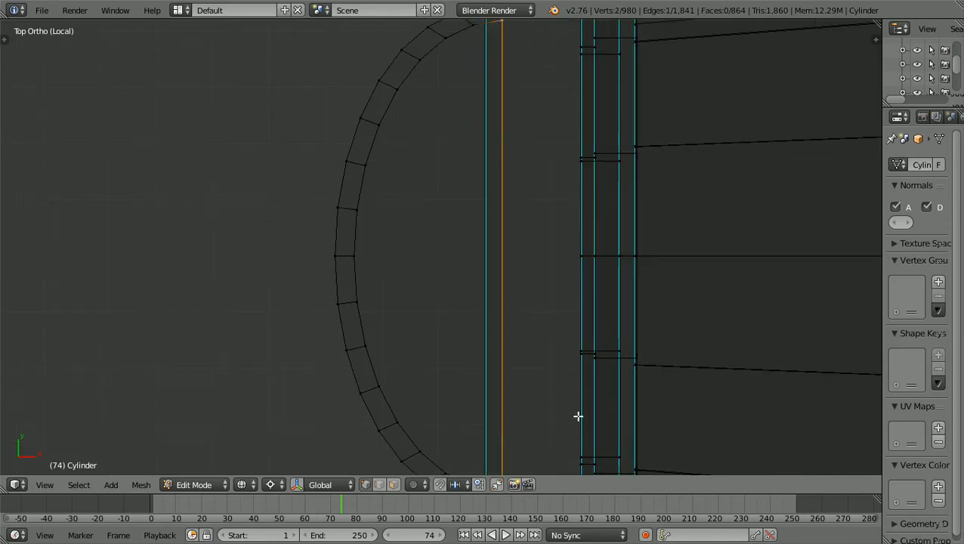
pyautogui.scroll(-1, 648, 411)
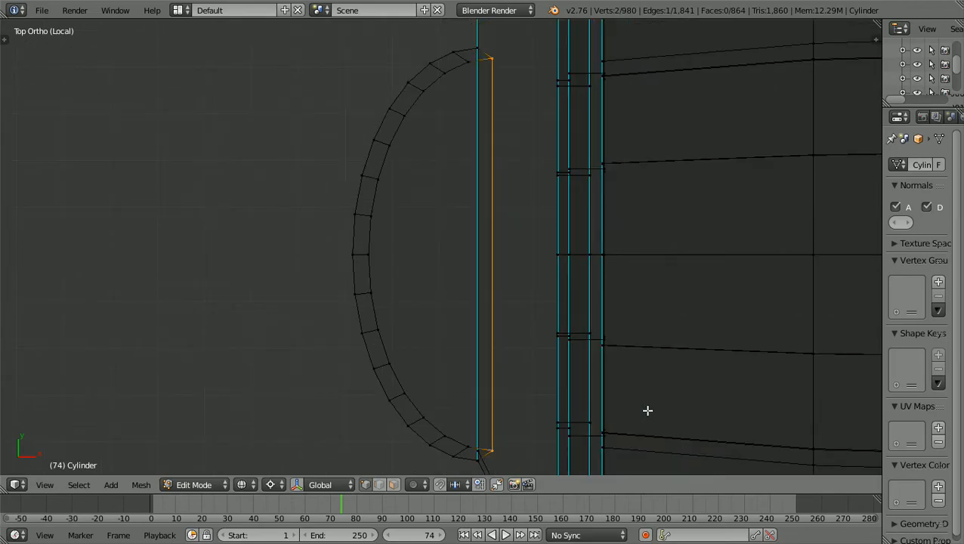
pyautogui.press('g')
pyautogui.press('x')
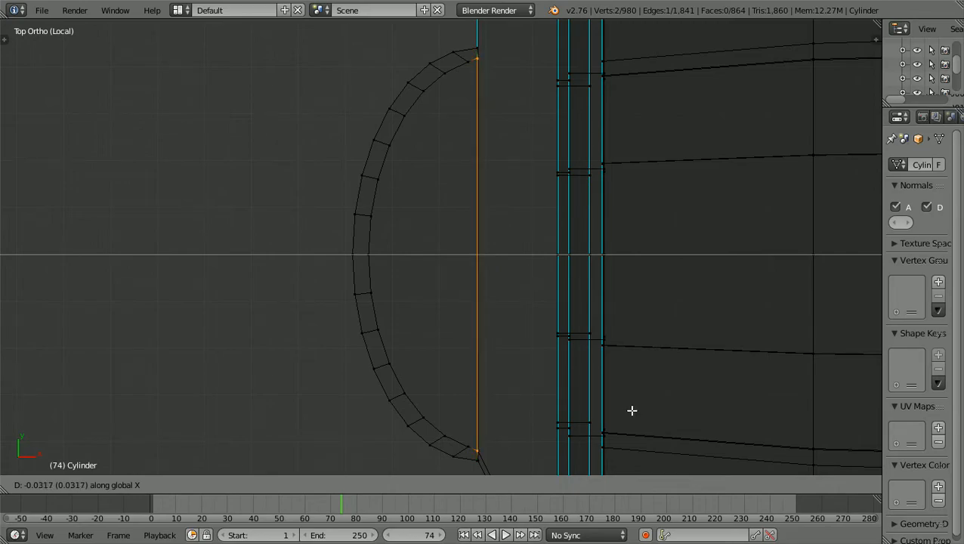
pyautogui.click(631, 410)
pyautogui.click(632, 410)
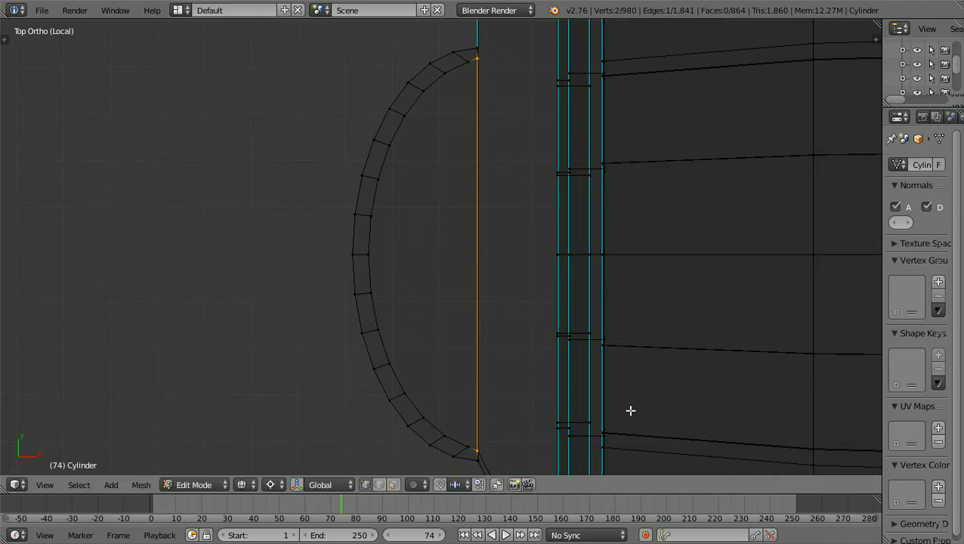
# Try to straighten the half-cylinder's slightly slanted end edges in front view by scaling their four vertices to 0 along X.
pyautogui.press('KP_1')
pyautogui.scroll(8, 631, 411)
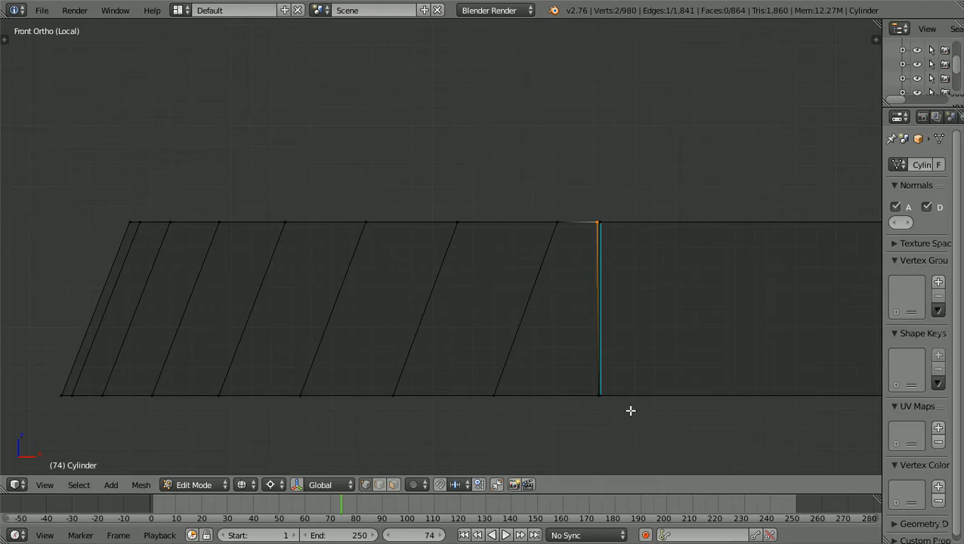
pyautogui.keyDown('ctrl'); pyautogui.scroll(-2, 631, 410); pyautogui.keyUp('ctrl')
pyautogui.scroll(2, 631, 411)
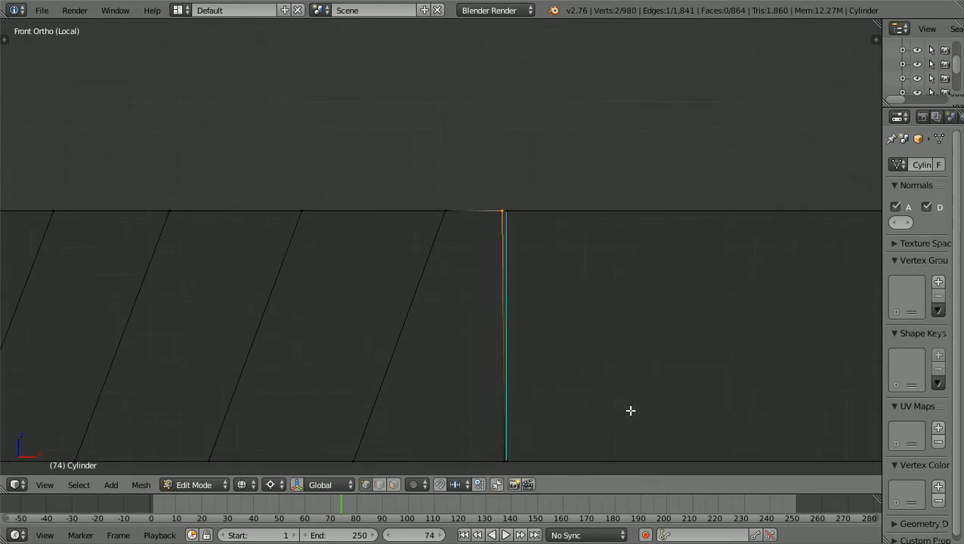
pyautogui.keyDown('shift'); pyautogui.scroll(-5, 631, 411); pyautogui.keyUp('shift')
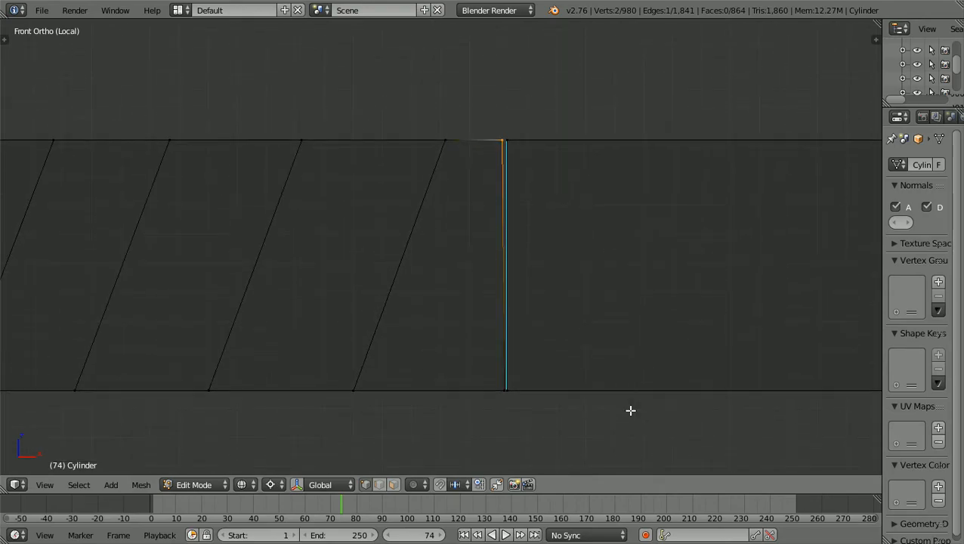
pyautogui.scroll(7, 631, 410)
pyautogui.keyDown('ctrl'); pyautogui.scroll(-1, 631, 410); pyautogui.keyUp('ctrl')
pyautogui.keyDown('ctrl'); pyautogui.scroll(-5, 631, 410); pyautogui.keyUp('ctrl')
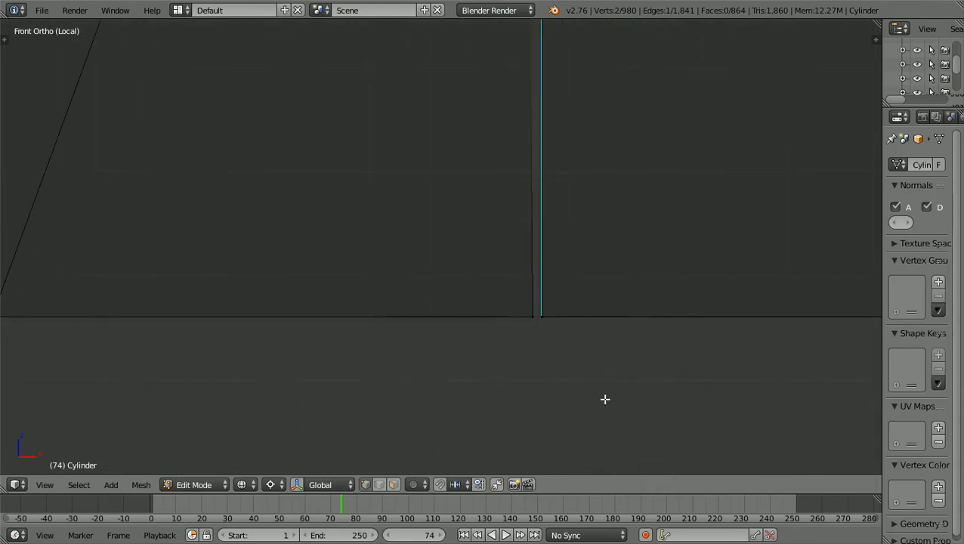
pyautogui.press('b')
pyautogui.moveTo(503, 322); pyautogui.dragTo(513, 310)
pyautogui.scroll(-4, 513, 310)
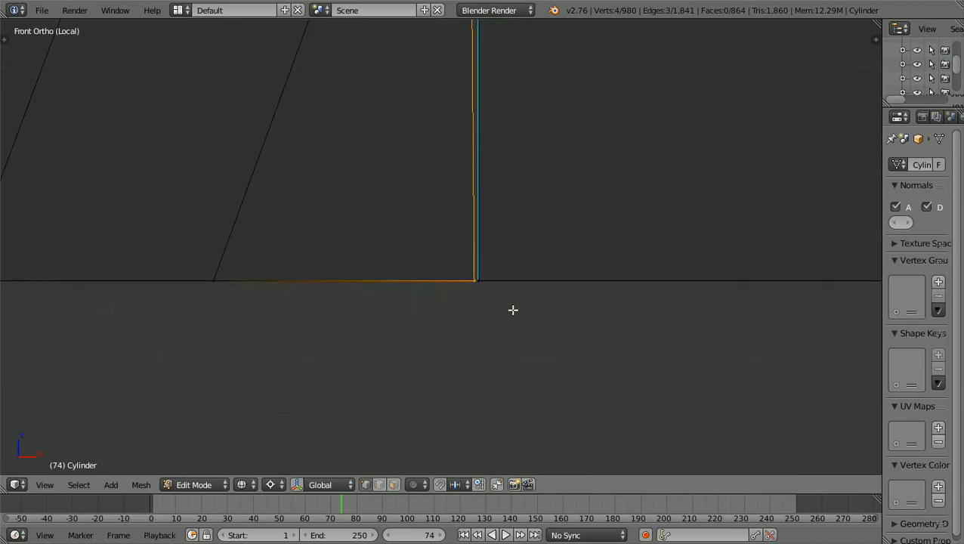
pyautogui.keyDown('shift'); pyautogui.scroll(8, 513, 310); pyautogui.keyUp('shift')
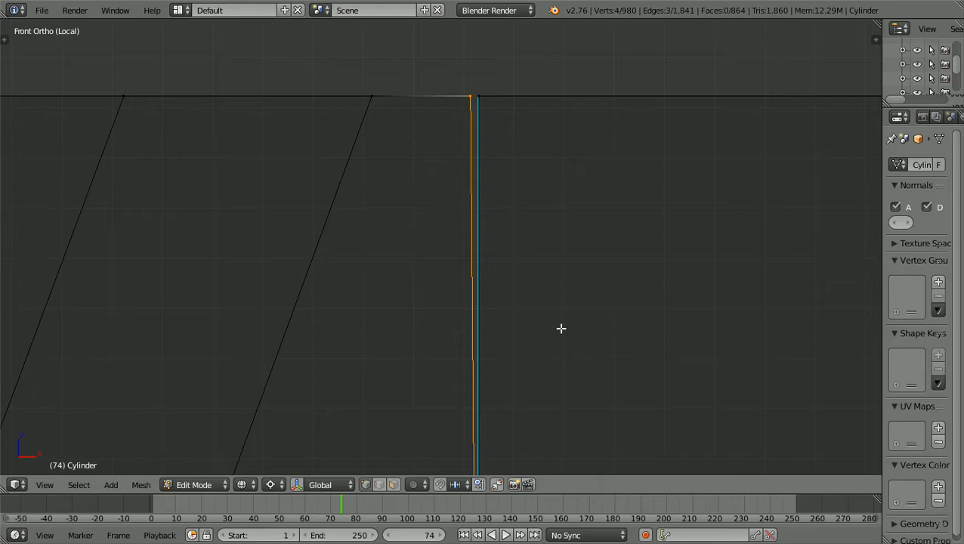
pyautogui.press('s')
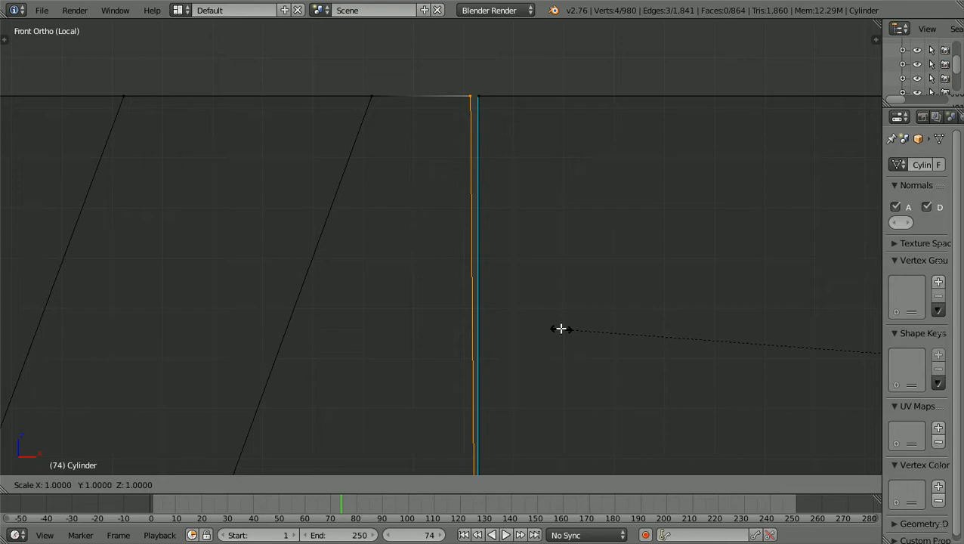
pyautogui.press('x')
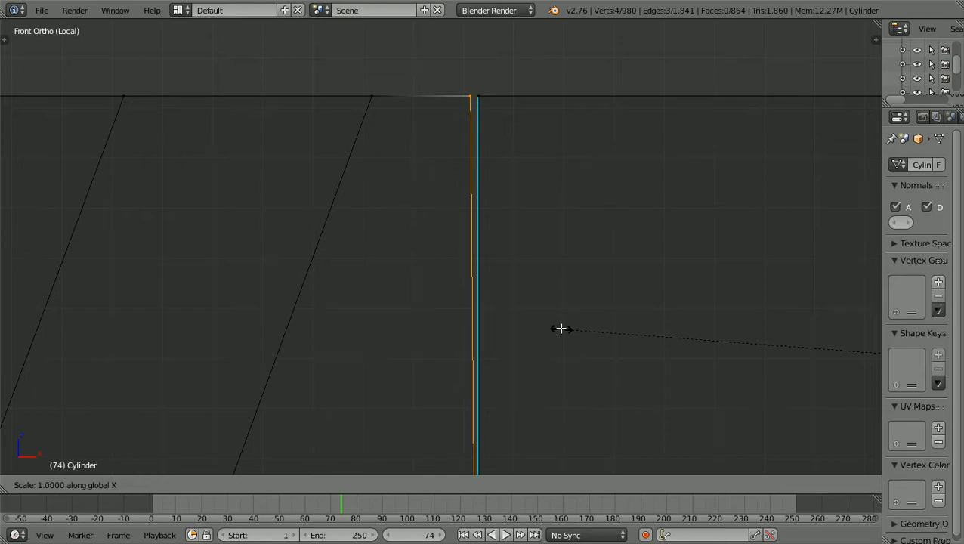
pyautogui.write('0')
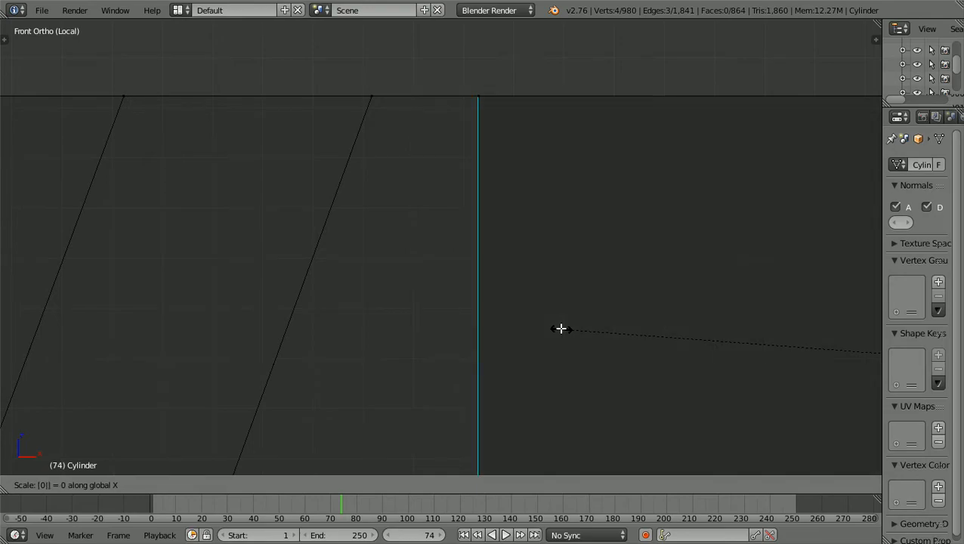
pyautogui.press('Return')
# Check the half-cylinder and adjoining block from the front, and undo the zero scaling along X.
pyautogui.scroll(-8, 560, 329)
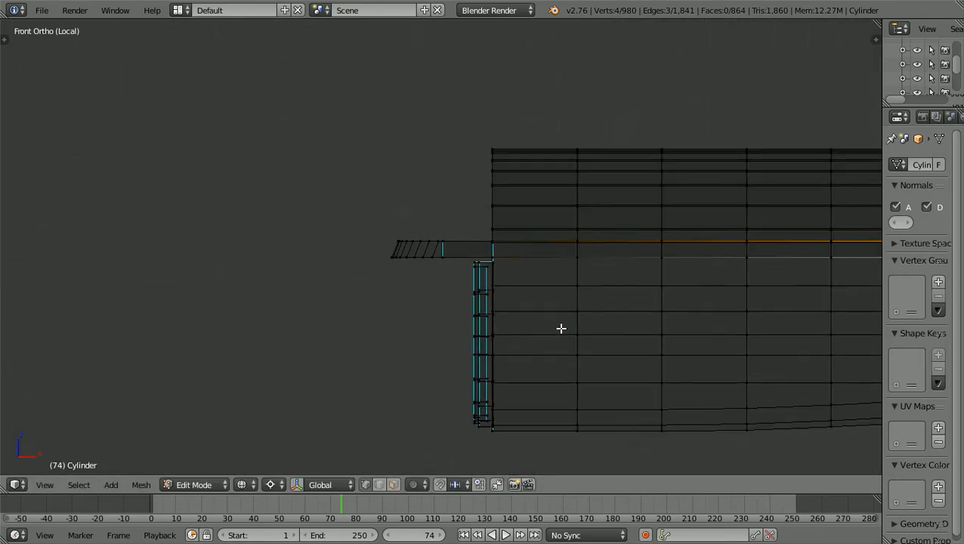
pyautogui.scroll(-4, 561, 329)
pyautogui.scroll(3, 561, 329)
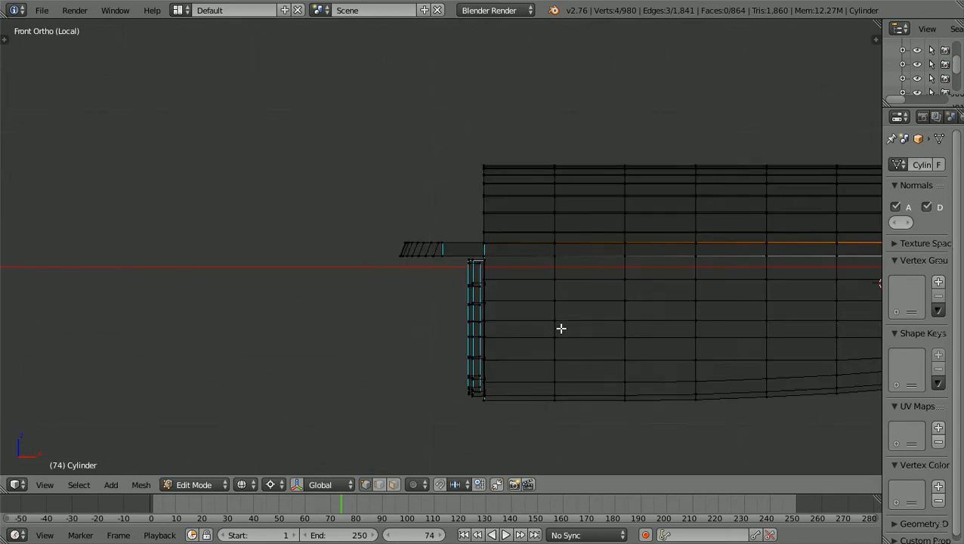
pyautogui.scroll(7, 561, 329)
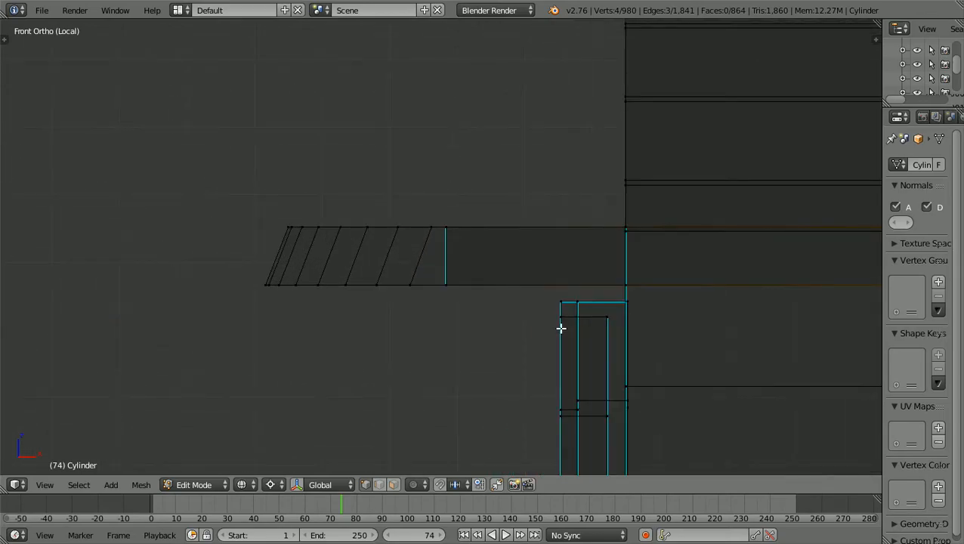
pyautogui.scroll(1, 561, 329)
pyautogui.scroll(1, 561, 328)
pyautogui.scroll(-2, 561, 329)
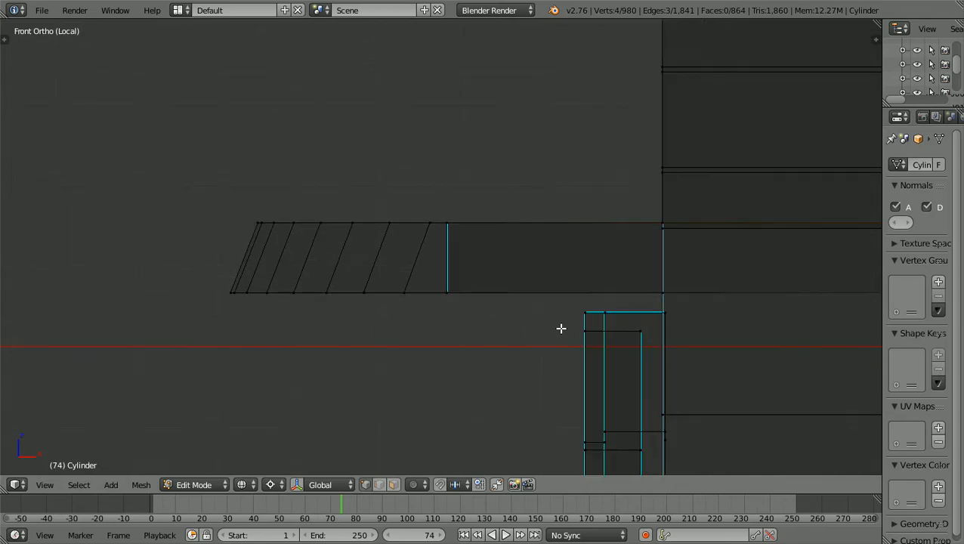
pyautogui.scroll(1, 561, 329)
pyautogui.scroll(-1, 561, 329)
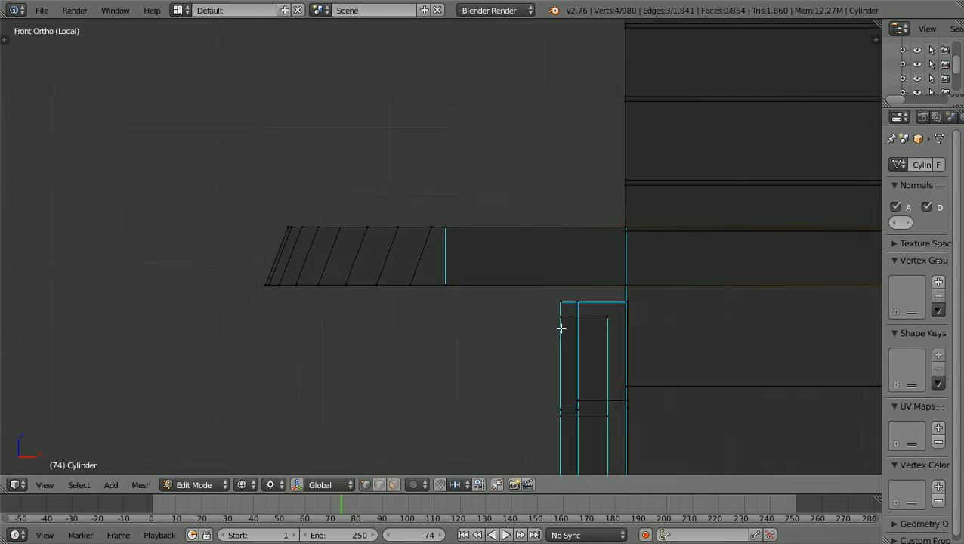
pyautogui.scroll(-7, 561, 328)
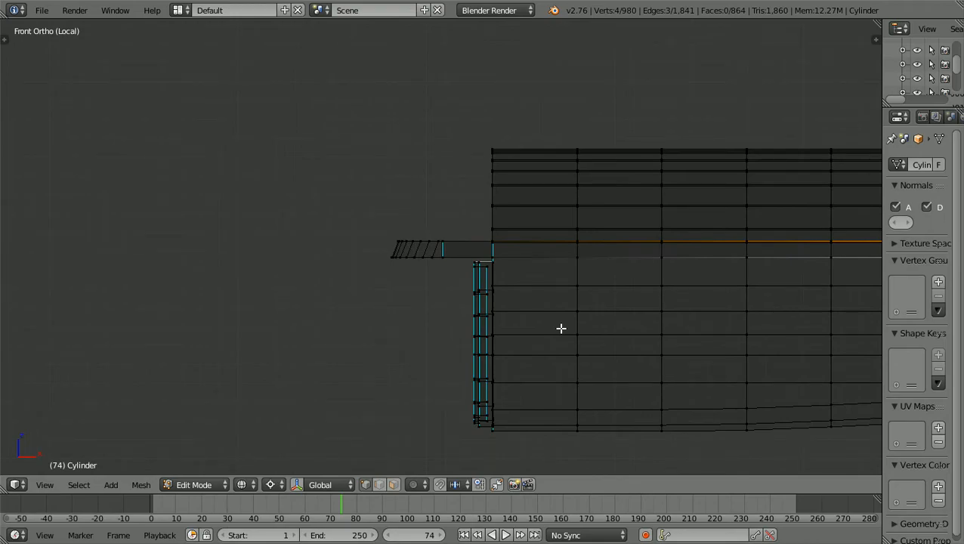
pyautogui.scroll(14, 560, 329)
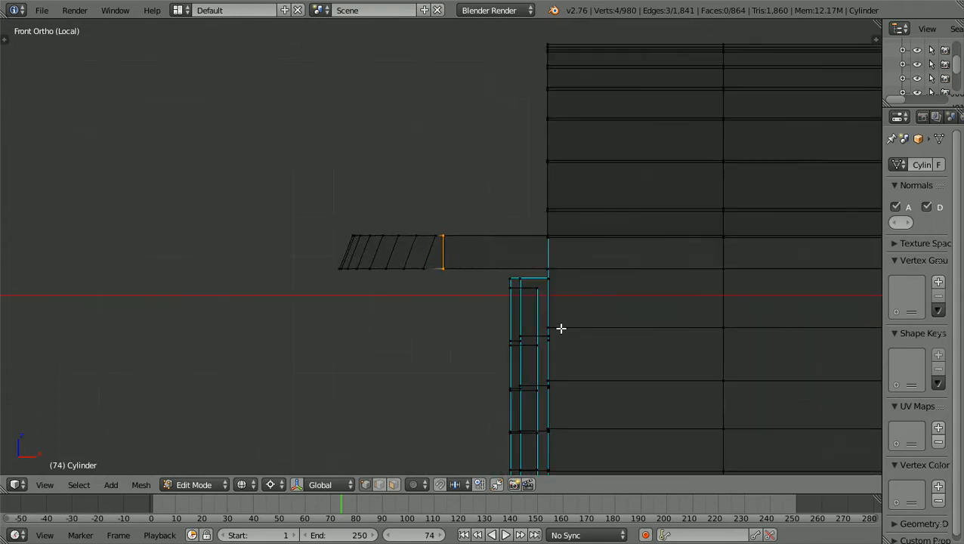
# Move only the two upper end vertices about 0.0008 along X to line them up vertically with the lower ones.
pyautogui.scroll(1, 561, 329)
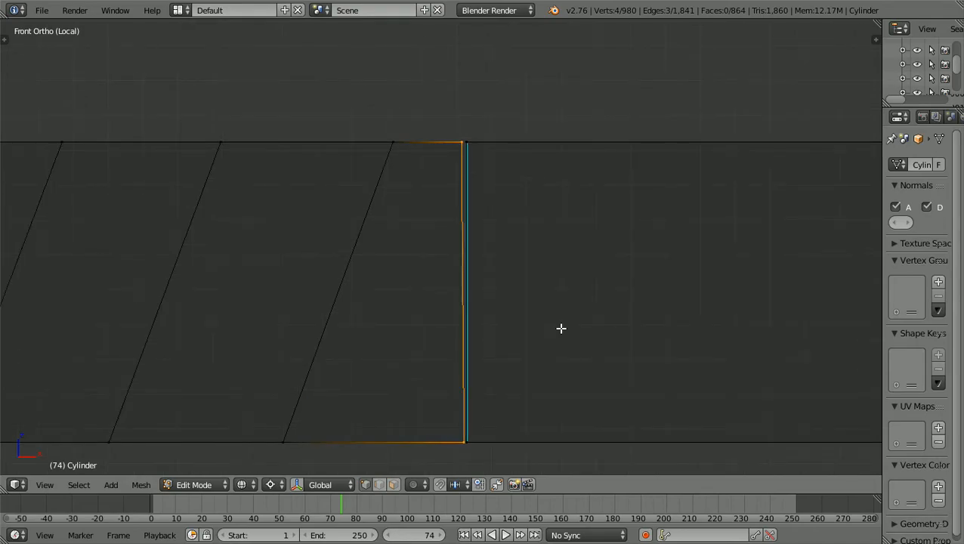
pyautogui.press('a')
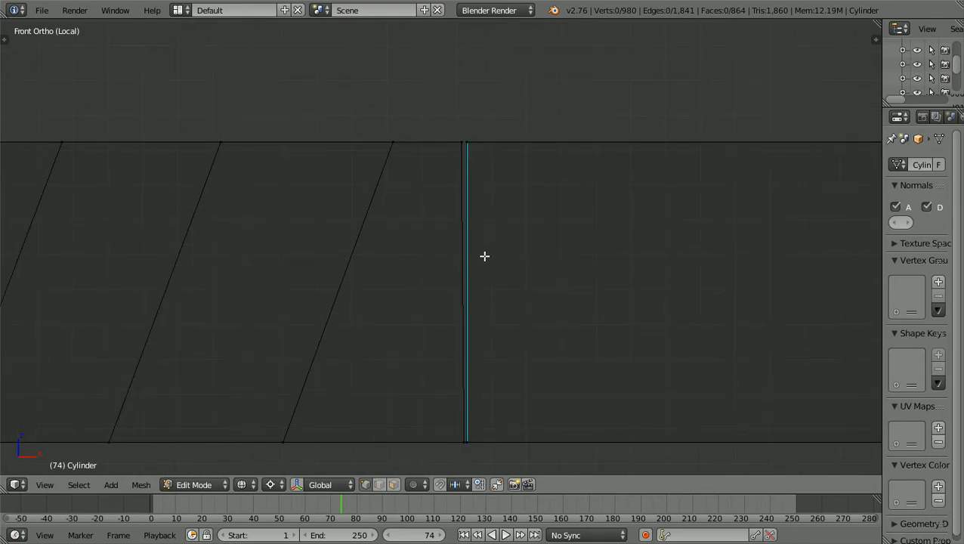
pyautogui.scroll(1, 484, 256)
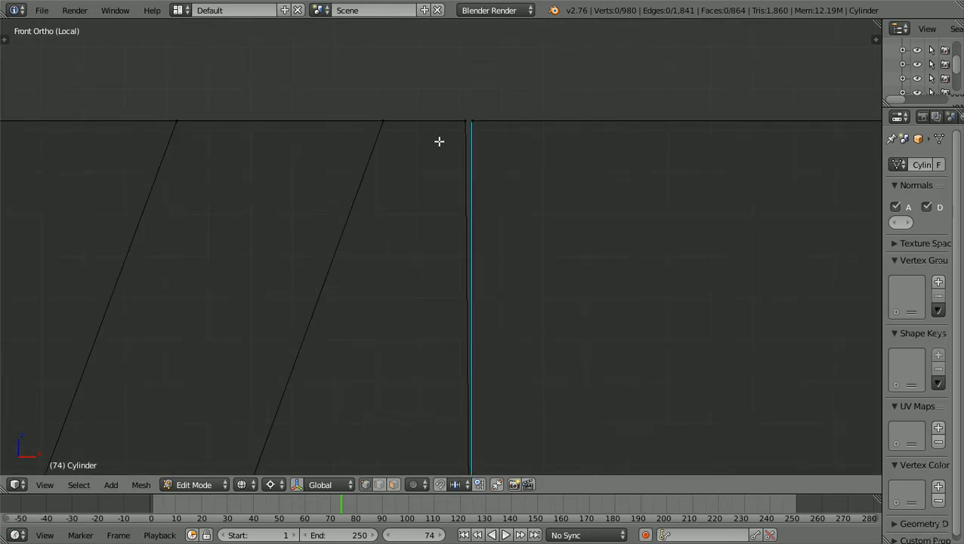
pyautogui.moveTo(439, 141); pyautogui.dragTo(467, 114)
pyautogui.keyDown('shift'); pyautogui.scroll(-4, 520, 165); pyautogui.keyUp('shift')
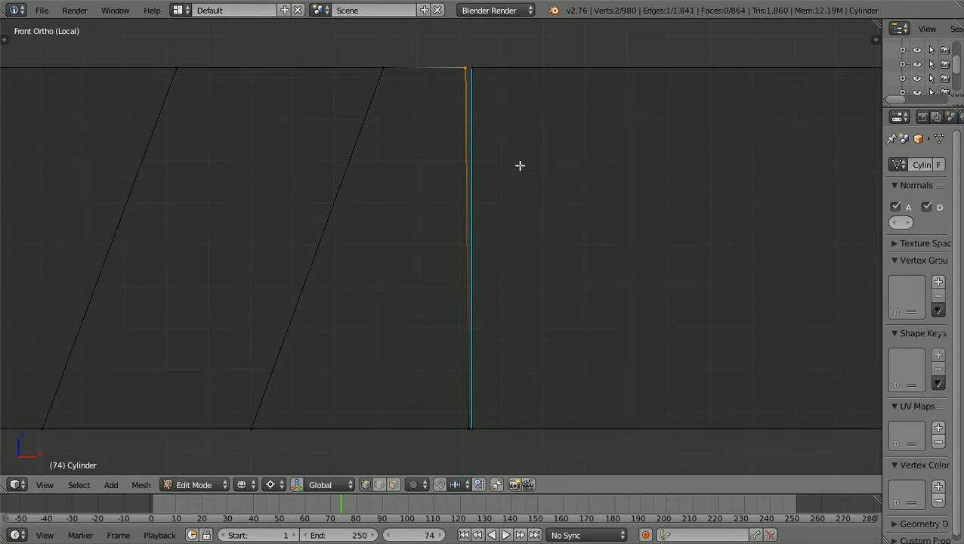
pyautogui.keyDown('shift'); pyautogui.scroll(1, 544, 239); pyautogui.keyUp('shift')
pyautogui.scroll(1, 544, 238)
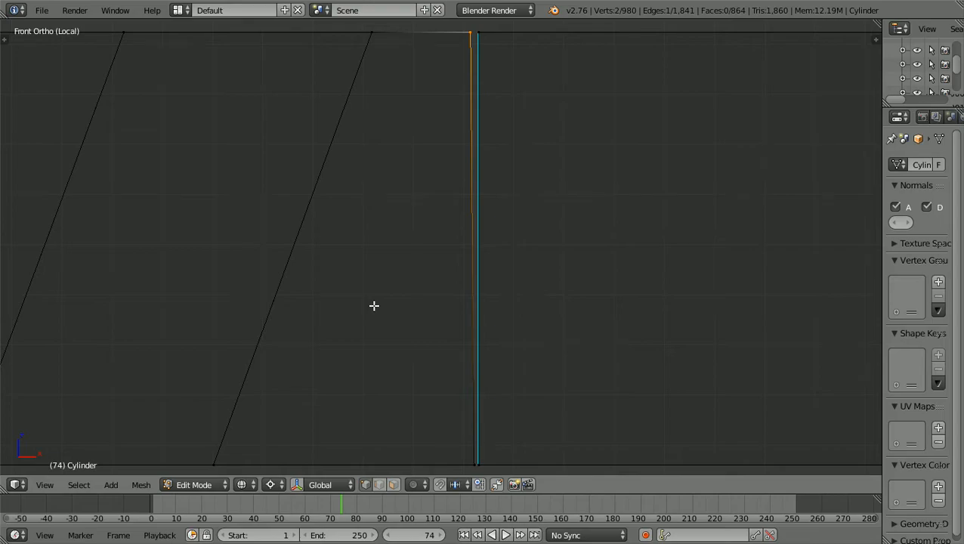
pyautogui.press('g')
pyautogui.press('x')
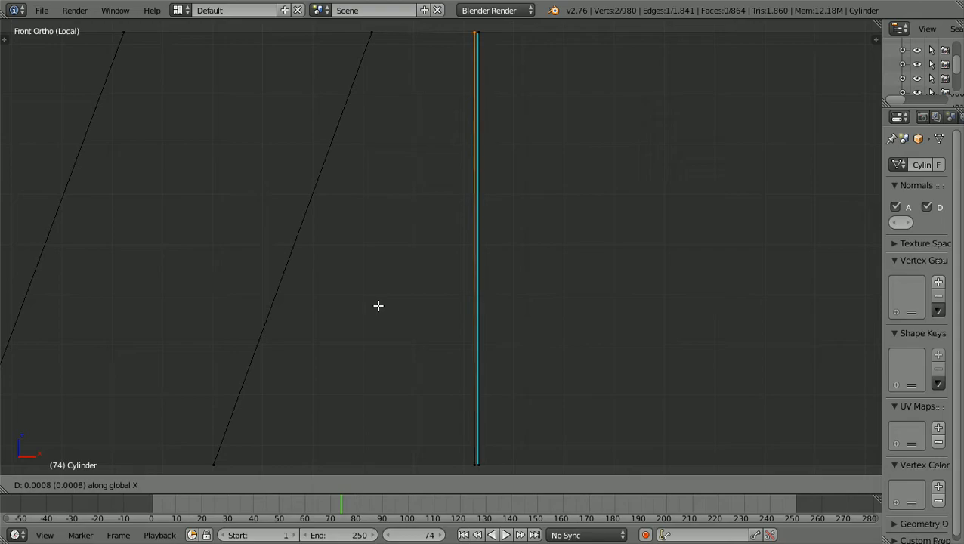
pyautogui.click(379, 306)
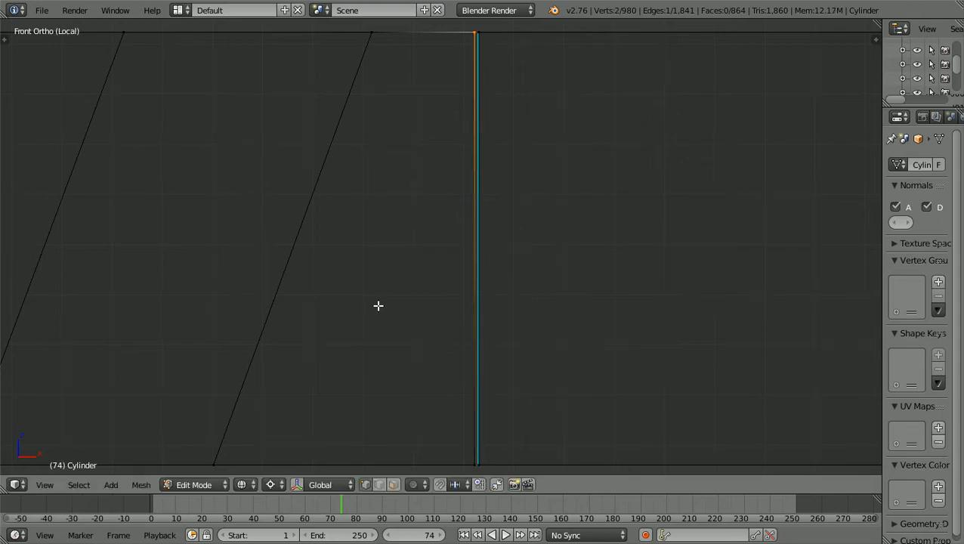
pyautogui.press('a')
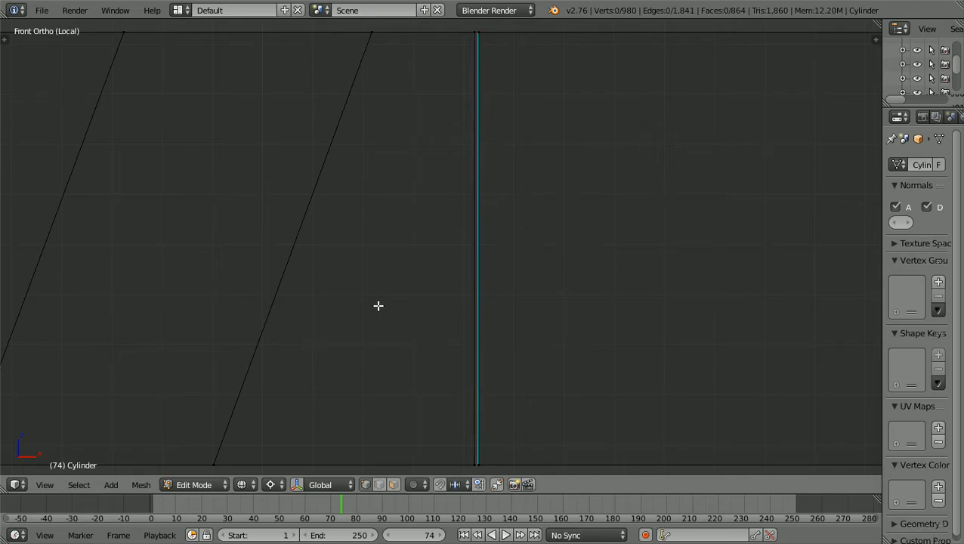
# Examine the tapered half-cylinder's join with the block in solid shading, from several angles and from the top view.
pyautogui.scroll(-5, 378, 305)
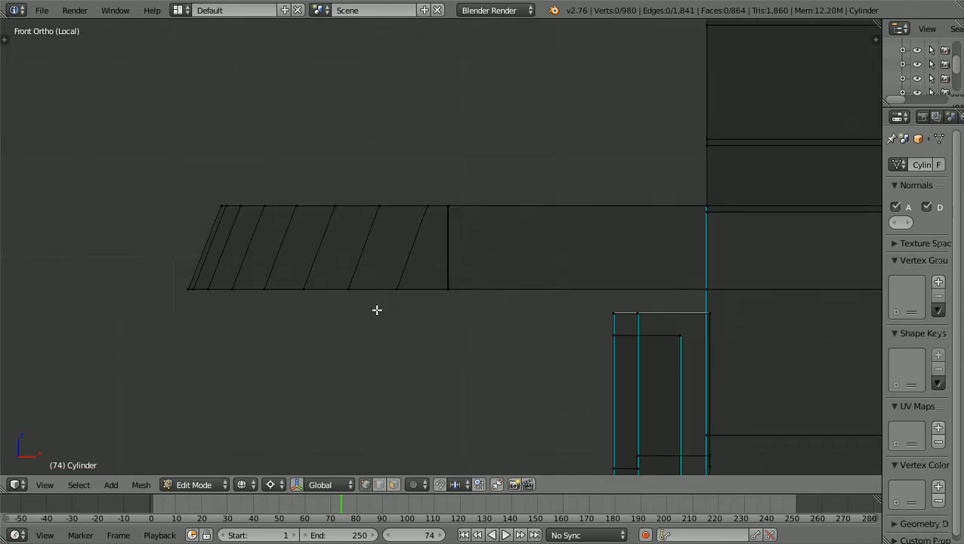
pyautogui.moveTo(377, 310); pyautogui.dragTo(394, 337, button='middle')
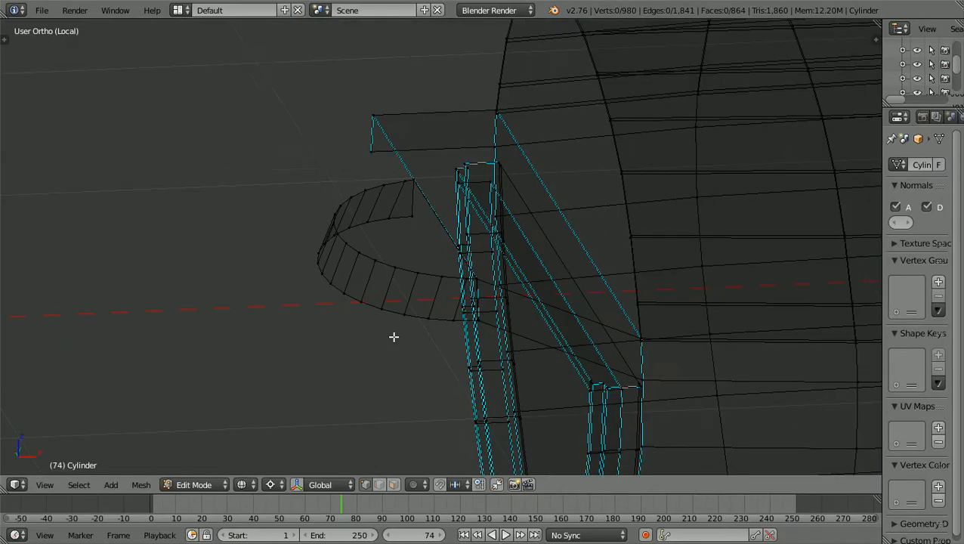
pyautogui.scroll(1, 394, 337)
pyautogui.press('z')
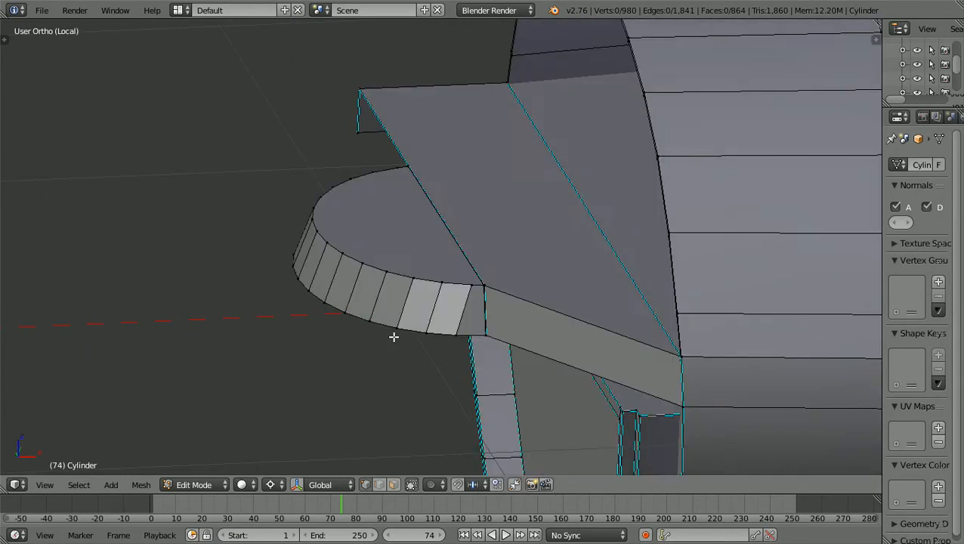
pyautogui.scroll(-2, 394, 337)
pyautogui.moveTo(394, 397); pyautogui.dragTo(353, 420, button='middle')
pyautogui.scroll(2, 353, 420)
pyautogui.scroll(-2, 355, 420)
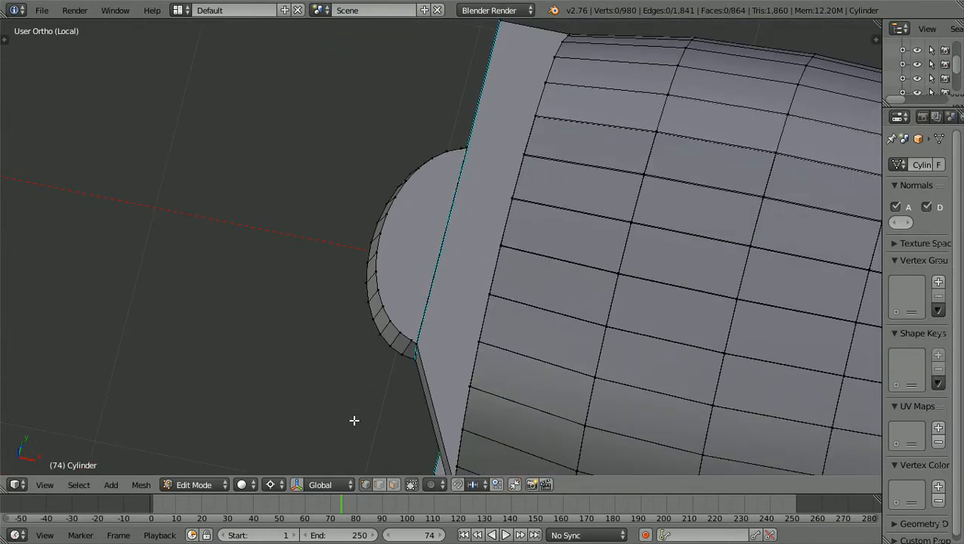
pyautogui.press('KP_7')
pyautogui.scroll(-2, 354, 420)
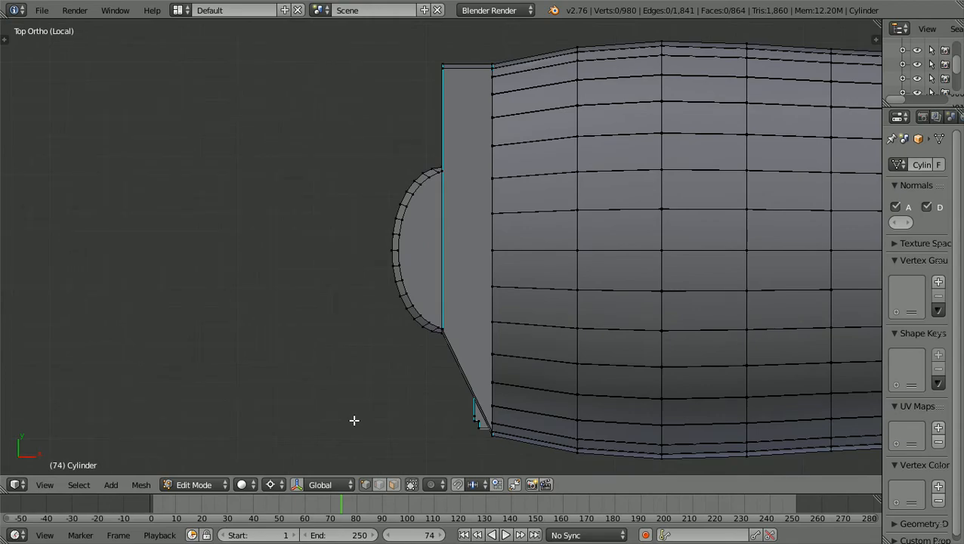
pyautogui.scroll(1, 354, 420)
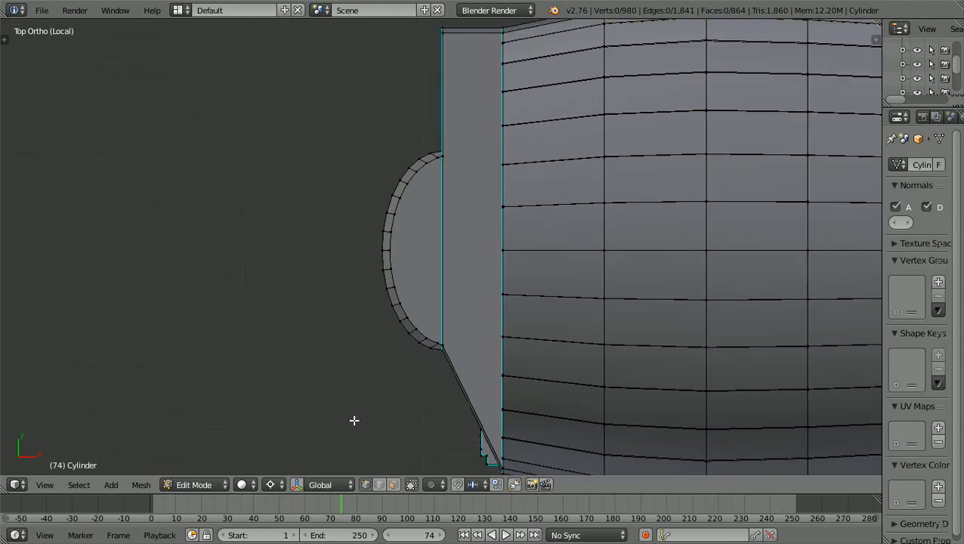
pyautogui.scroll(-1, 354, 420)
pyautogui.click(393, 484)
pyautogui.rightClick(476, 238)
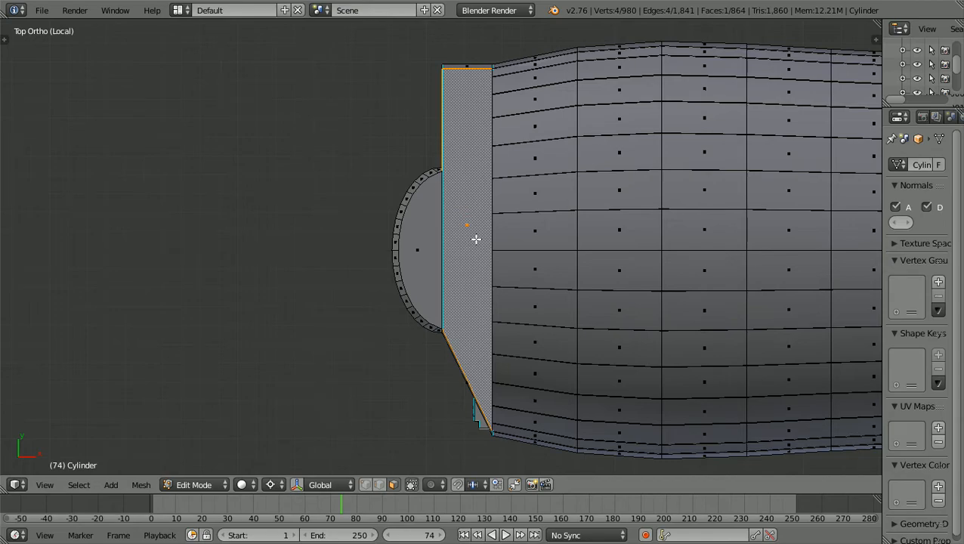
pyautogui.press('a')
pyautogui.click(365, 485)
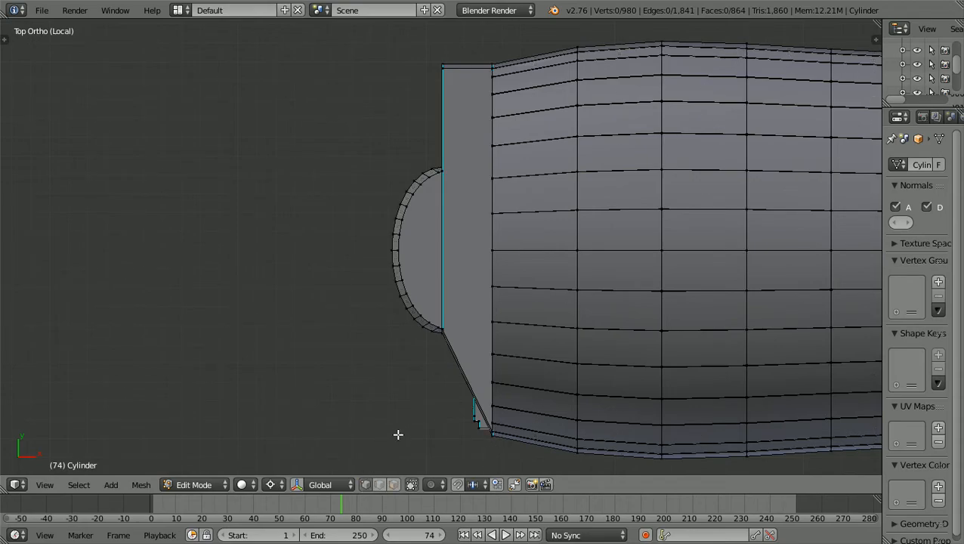
# Select the half-cylinder's vertices in wireframe, from its upper end around the curve to just short of its lower end.
pyautogui.press('z')
pyautogui.scroll(2, 407, 429)
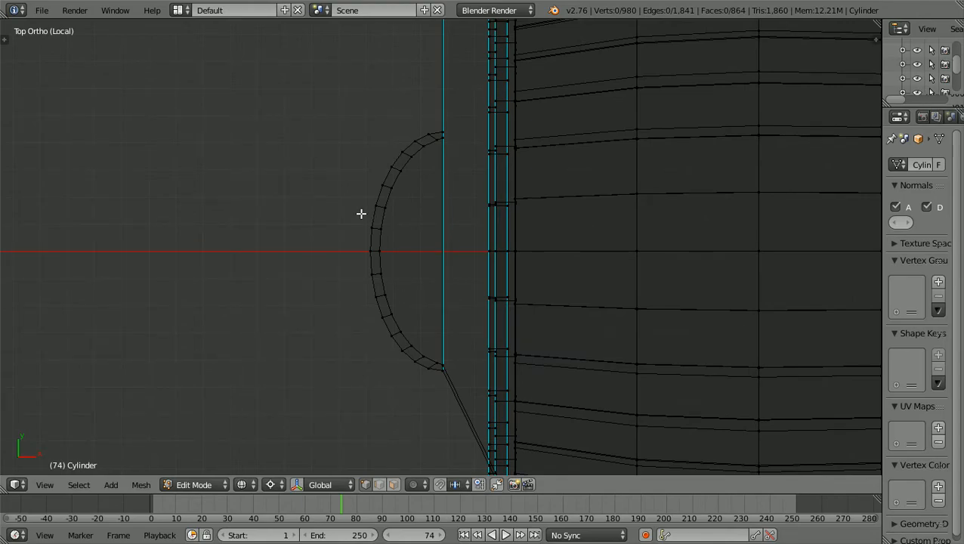
pyautogui.press('b')
pyautogui.moveTo(349, 250); pyautogui.dragTo(446, 112)
pyautogui.press('g')
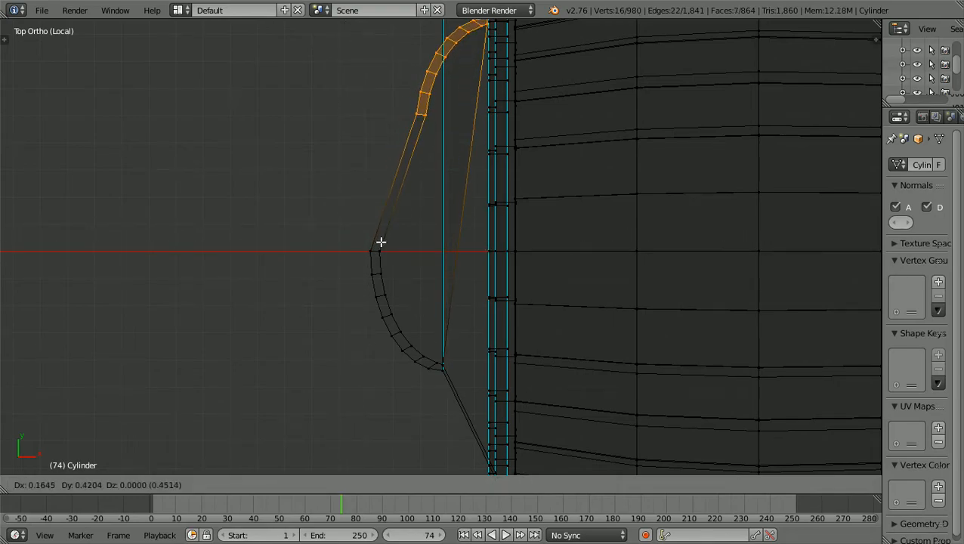
pyautogui.rightClick(379, 244)
pyautogui.press('b')
pyautogui.moveTo(338, 379); pyautogui.dragTo(403, 234)
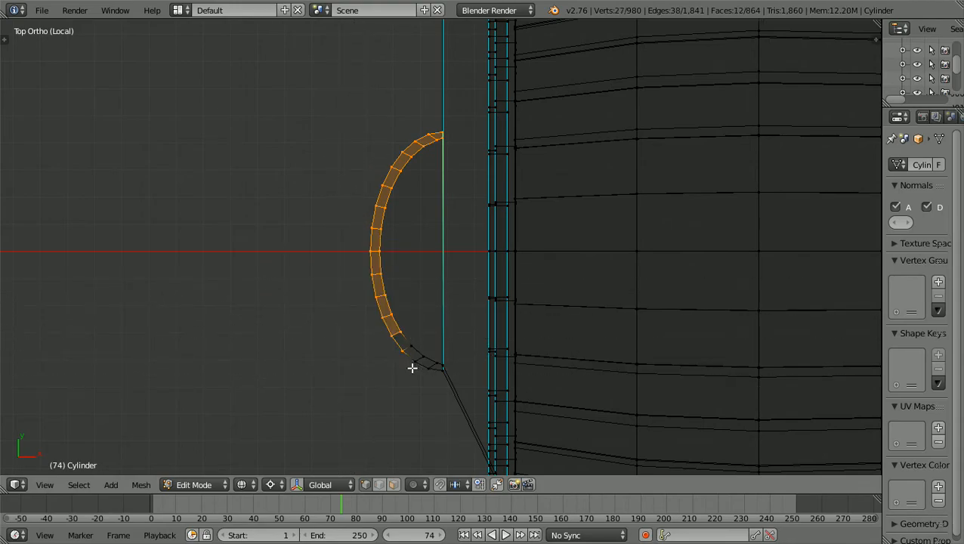
pyautogui.press('b')
pyautogui.moveTo(401, 381); pyautogui.dragTo(437, 331)
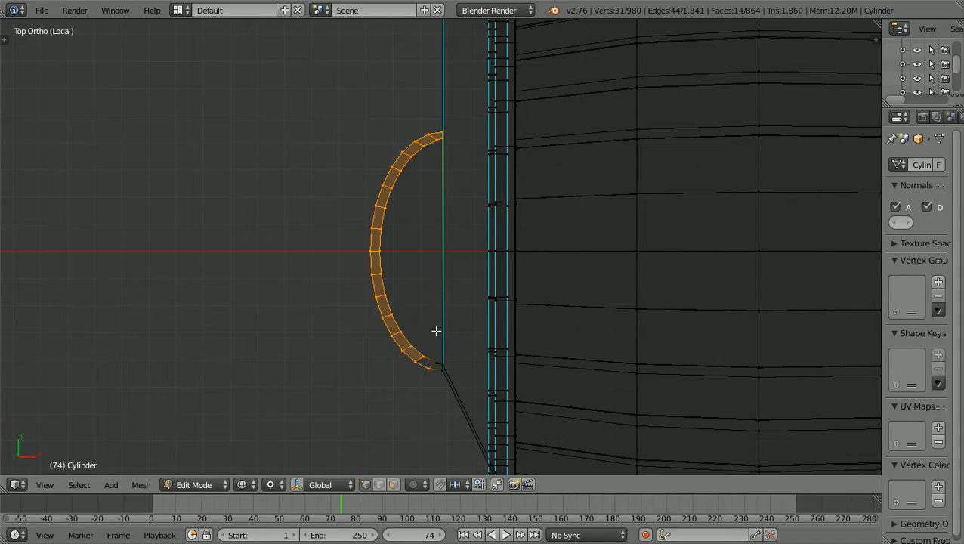
# Add the inner curve vertex nearest the half-cylinder's lower end to the selection.
pyautogui.scroll(2, 436, 331)
pyautogui.keyDown('alt'); pyautogui.scroll(-4, 436, 331); pyautogui.keyUp('alt')
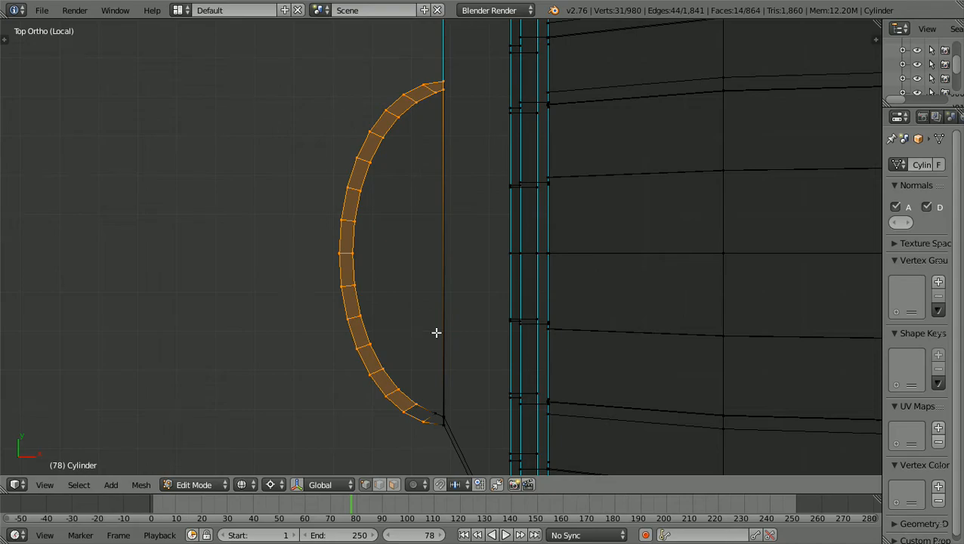
pyautogui.keyDown('shift'); pyautogui.scroll(-8, 436, 333); pyautogui.keyUp('shift')
pyautogui.scroll(5, 436, 333)
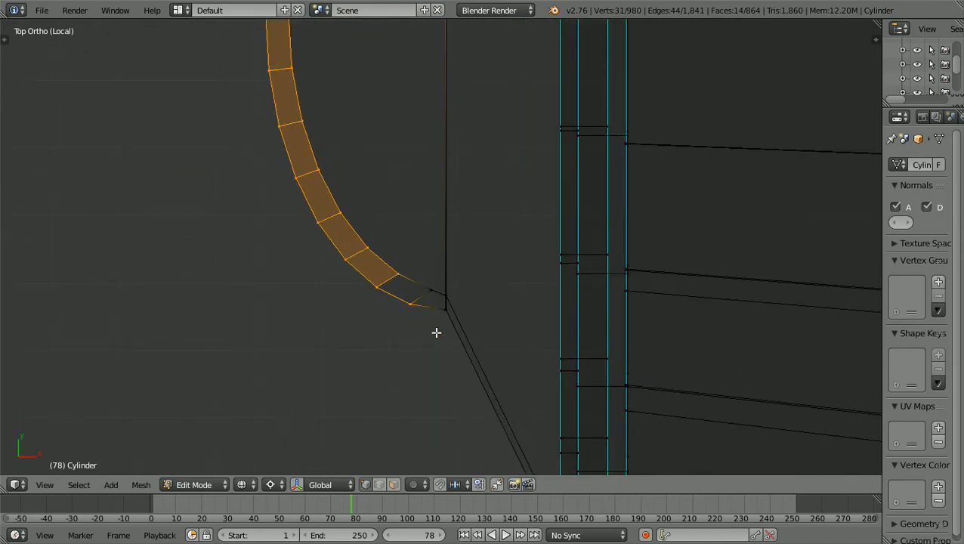
pyautogui.scroll(1, 436, 333)
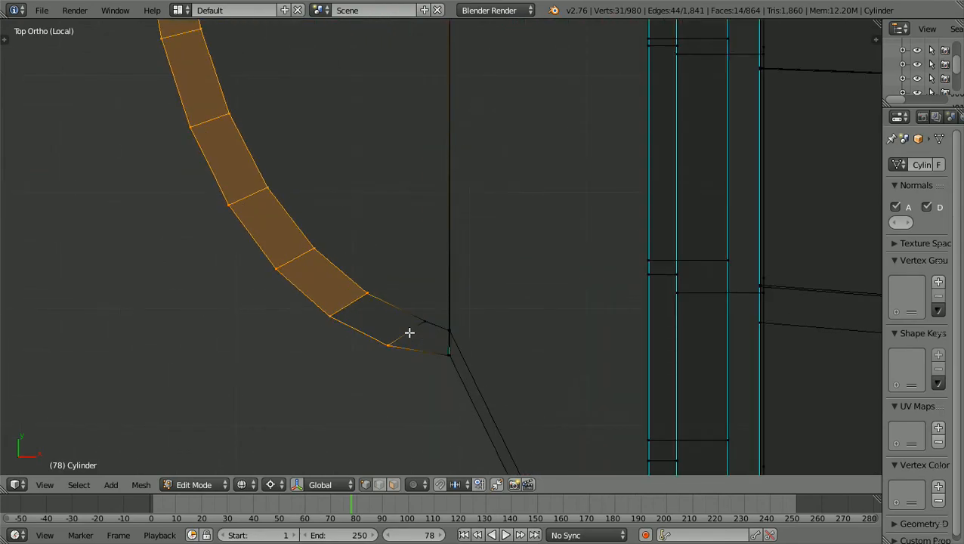
pyautogui.scroll(1, 409, 332)
pyautogui.press('b')
pyautogui.moveTo(413, 350); pyautogui.dragTo(428, 326)
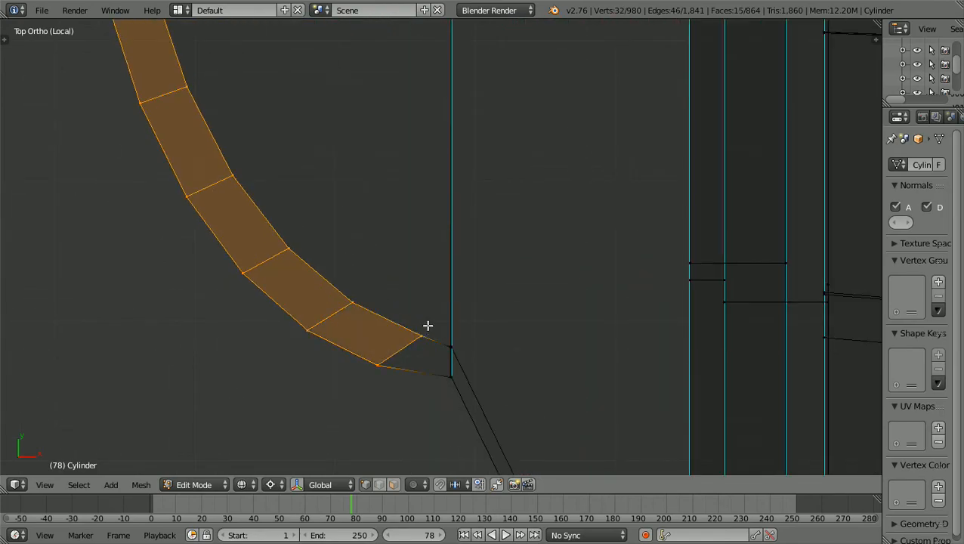
# Add the half-cylinder's inner and outer lower end vertices to the selection, leaving out the block's adjacent vertices.
pyautogui.scroll(7, 428, 326)
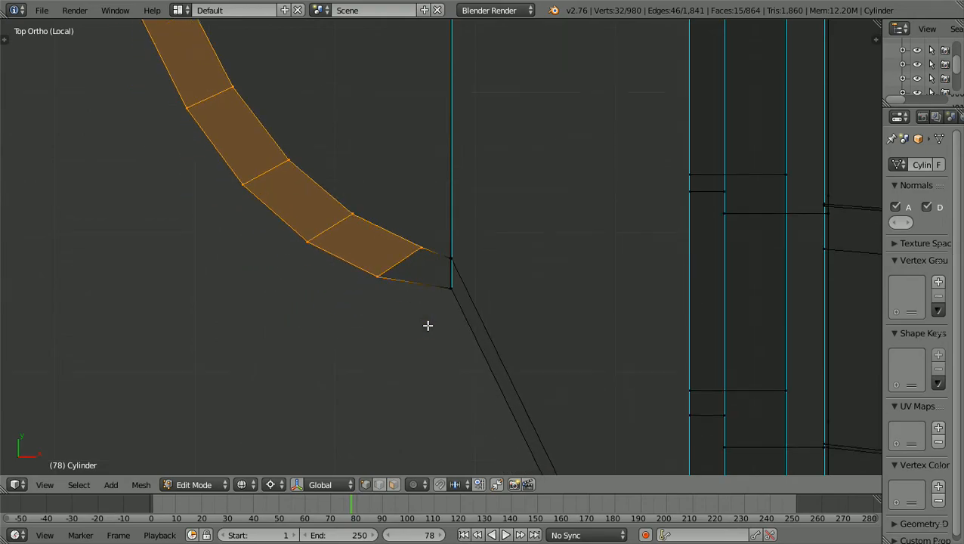
pyautogui.scroll(1, 428, 326)
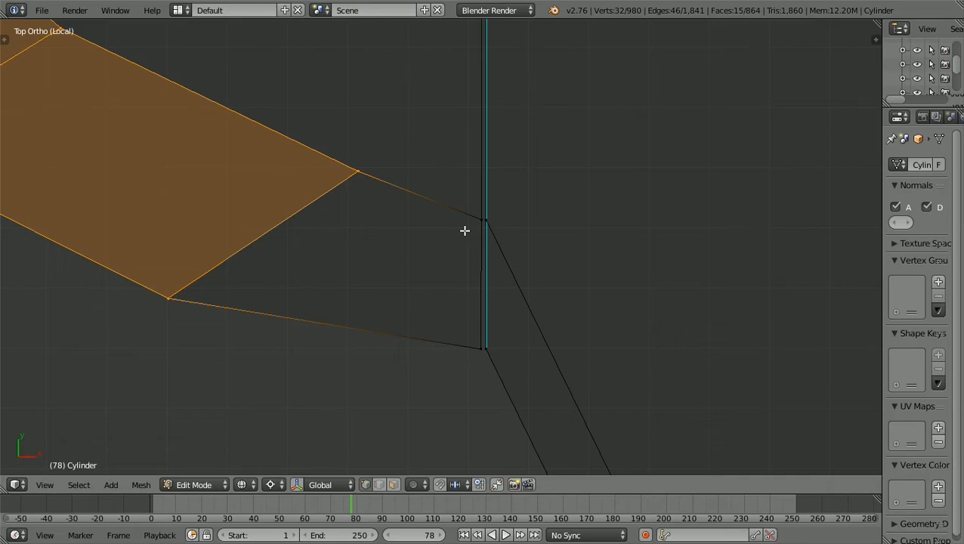
pyautogui.scroll(1, 465, 230)
pyautogui.press('b')
pyautogui.moveTo(475, 234); pyautogui.dragTo(491, 205)
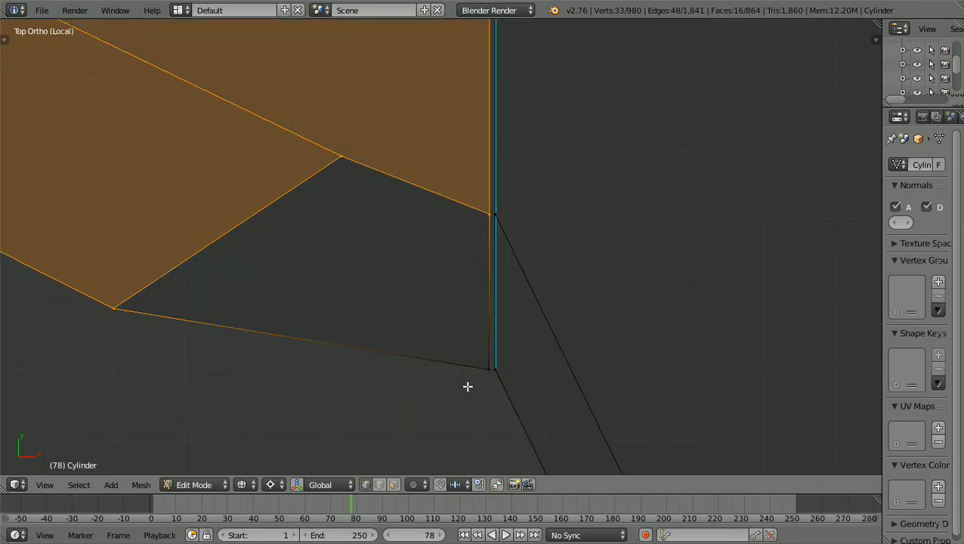
pyautogui.press('b')
pyautogui.moveTo(469, 384); pyautogui.dragTo(492, 358)
# Move the whole half-cylinder about 0.5452 along Y so its upper end meets the block's upper corner.
pyautogui.scroll(-3, 492, 358)
pyautogui.scroll(-8, 492, 358)
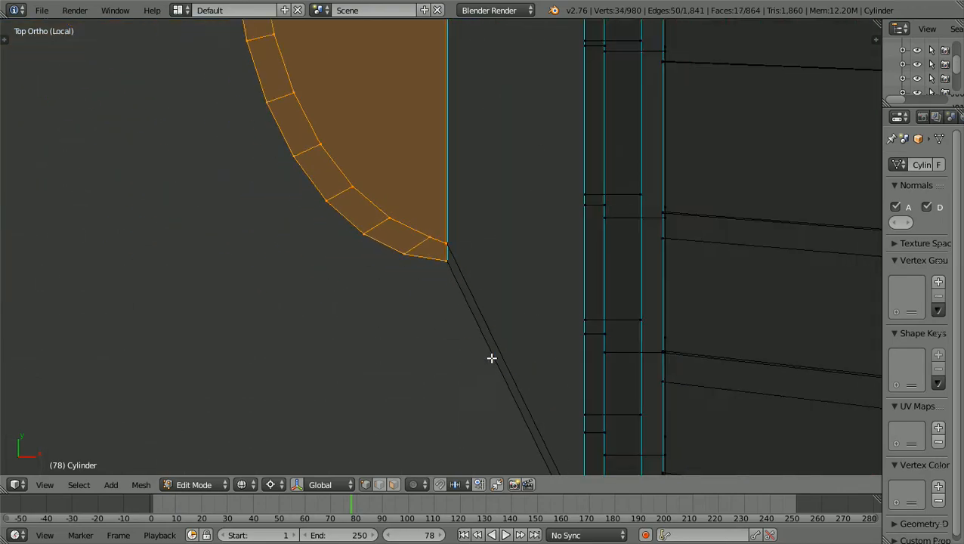
pyautogui.scroll(5, 492, 358)
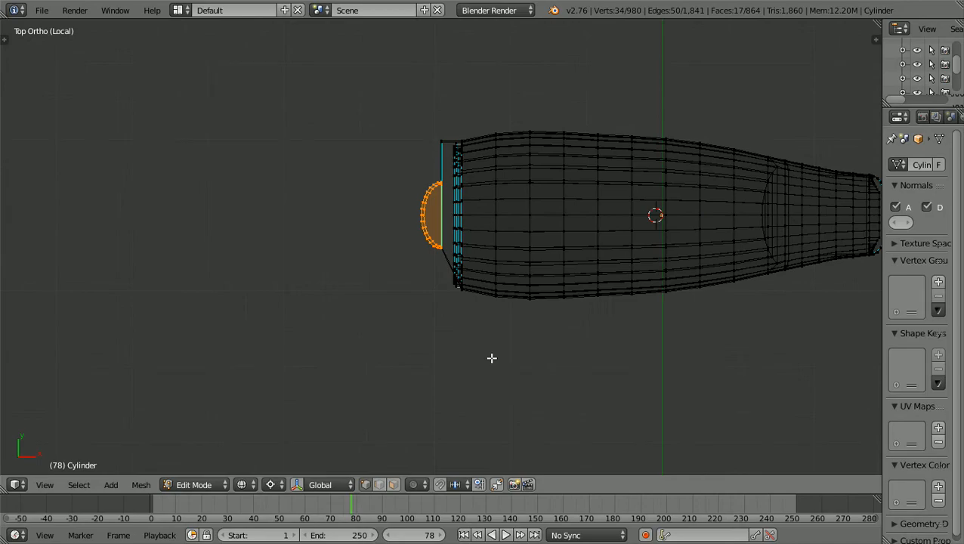
pyautogui.keyDown('shift'); pyautogui.scroll(4, 493, 359); pyautogui.keyUp('shift')
pyautogui.scroll(2, 517, 372)
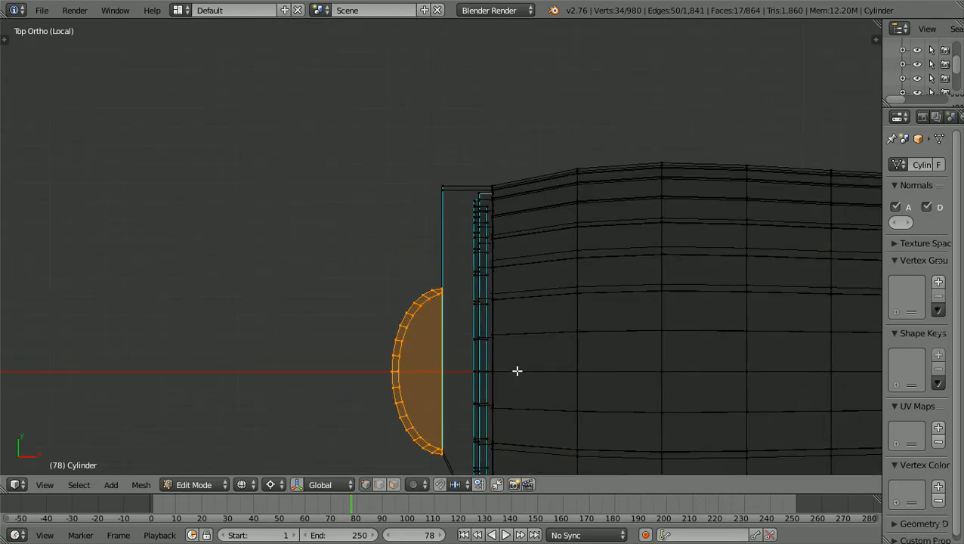
pyautogui.press('g')
pyautogui.press('y')
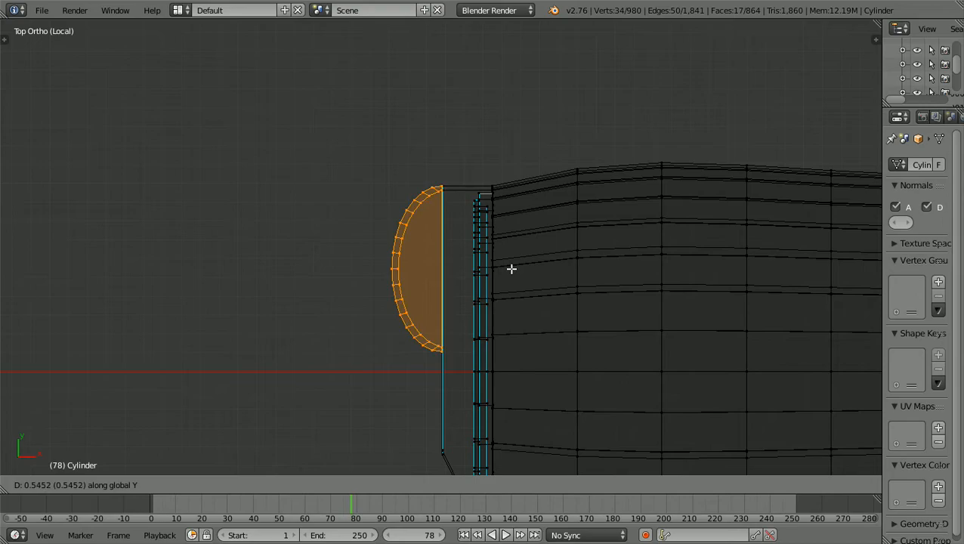
pyautogui.click(512, 269)
# Nudge the half-cylinder about 0.0001 along Y to bring its upper end vertex closer to the block's upper edge.
pyautogui.scroll(4, 512, 269)
pyautogui.scroll(1, 512, 270)
pyautogui.keyDown('shift'); pyautogui.scroll(8, 512, 269); pyautogui.keyUp('shift')
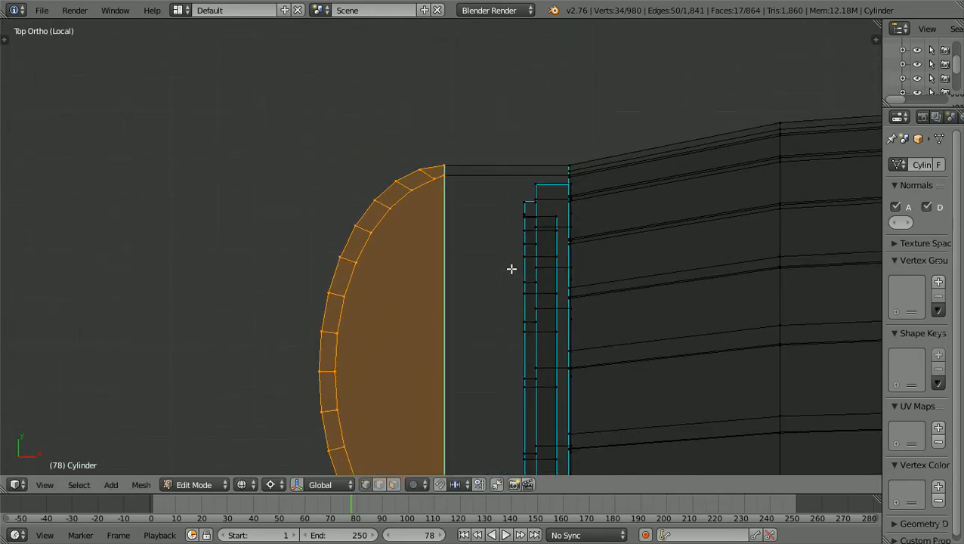
pyautogui.keyDown('ctrl'); pyautogui.scroll(4, 512, 269); pyautogui.keyUp('ctrl')
pyautogui.keyDown('ctrl'); pyautogui.scroll(1, 511, 269); pyautogui.keyUp('ctrl')
pyautogui.scroll(4, 512, 269)
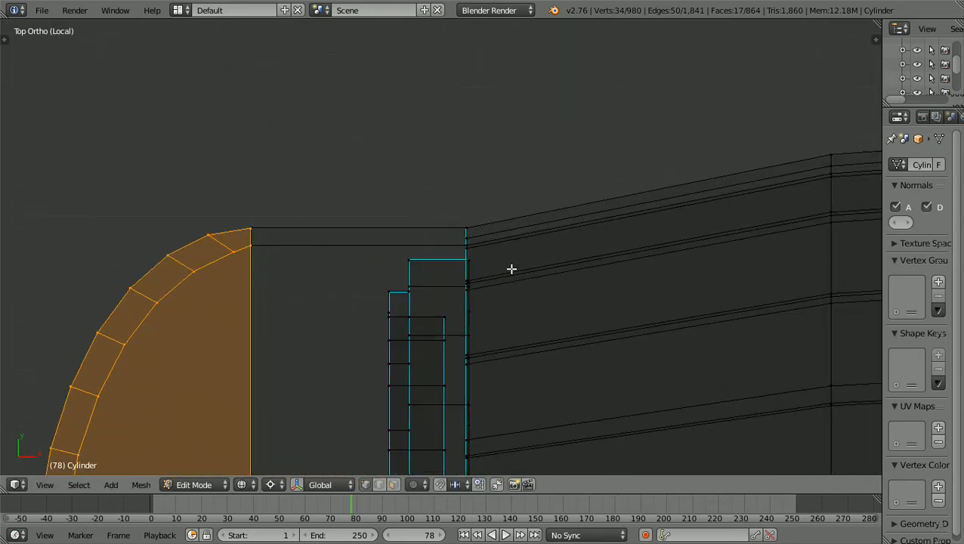
pyautogui.keyDown('ctrl'); pyautogui.scroll(-7, 512, 269); pyautogui.keyUp('ctrl')
pyautogui.scroll(3, 512, 269)
pyautogui.scroll(2, 511, 269)
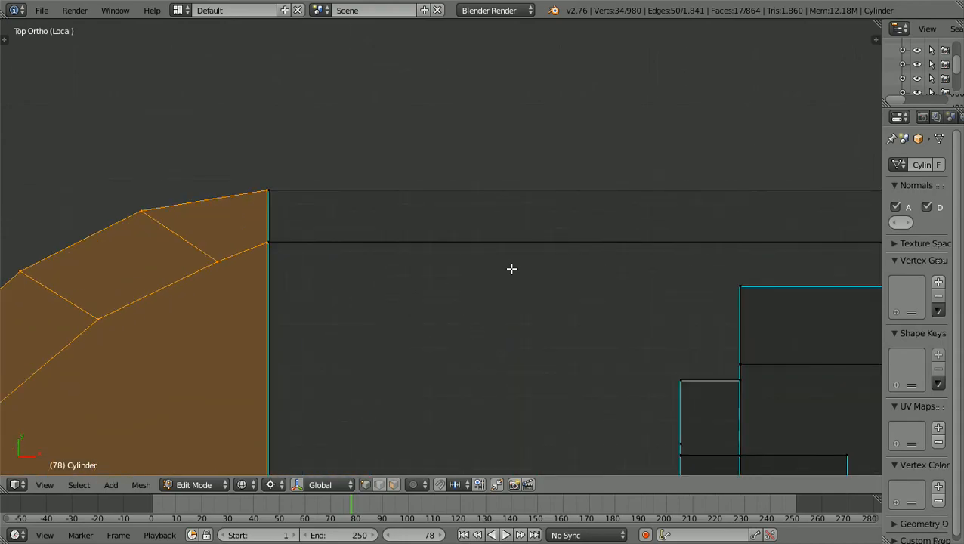
pyautogui.keyDown('ctrl'); pyautogui.scroll(-8, 511, 269); pyautogui.keyUp('ctrl')
pyautogui.scroll(5, 512, 270)
pyautogui.keyDown('shift'); pyautogui.scroll(3, 512, 269); pyautogui.keyUp('shift')
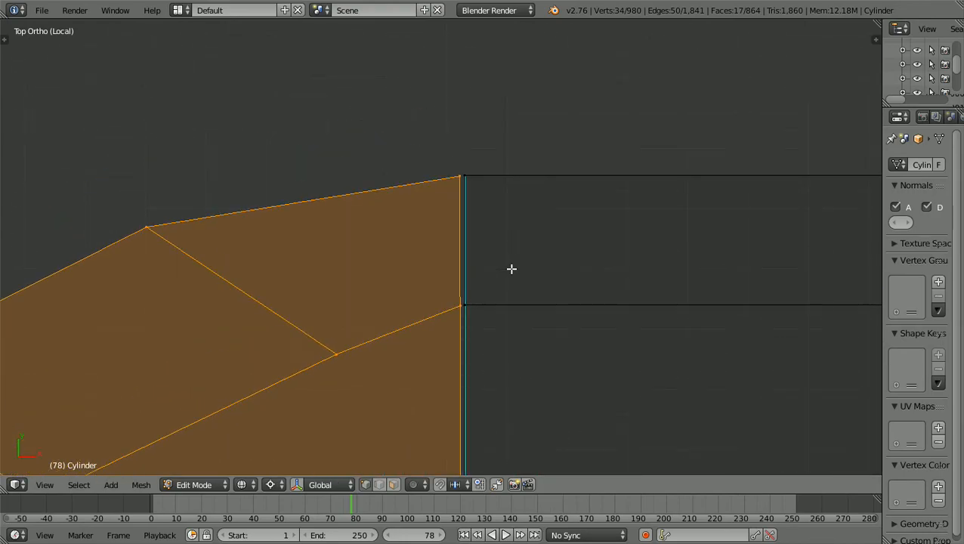
pyautogui.scroll(3, 512, 269)
pyautogui.keyDown('ctrl'); pyautogui.scroll(3, 512, 269); pyautogui.keyUp('ctrl')
pyautogui.keyDown('ctrl'); pyautogui.scroll(1, 512, 269); pyautogui.keyUp('ctrl')
pyautogui.scroll(1, 512, 269)
pyautogui.scroll(1, 512, 269)
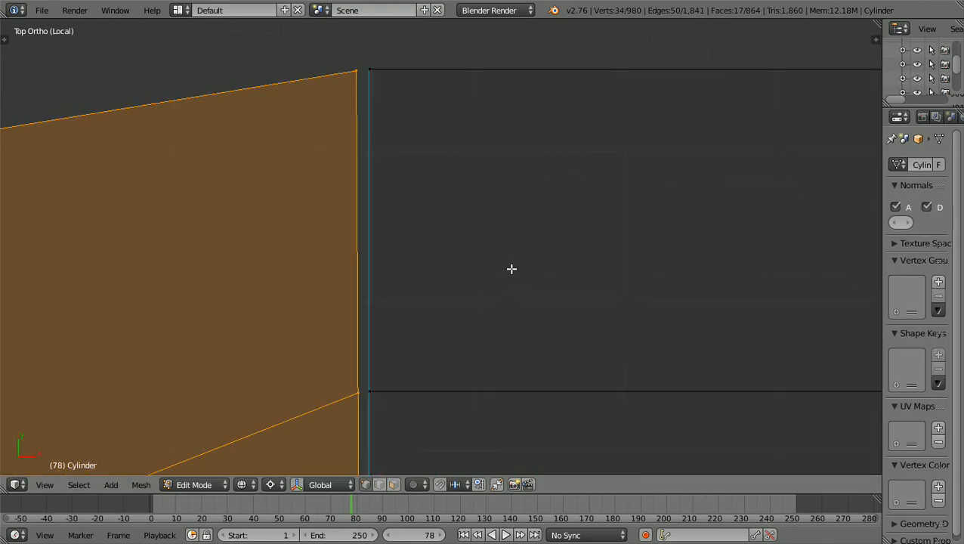
pyautogui.keyDown('ctrl'); pyautogui.scroll(-4, 512, 269); pyautogui.keyUp('ctrl')
pyautogui.keyDown('shift'); pyautogui.scroll(1, 512, 269); pyautogui.keyUp('shift')
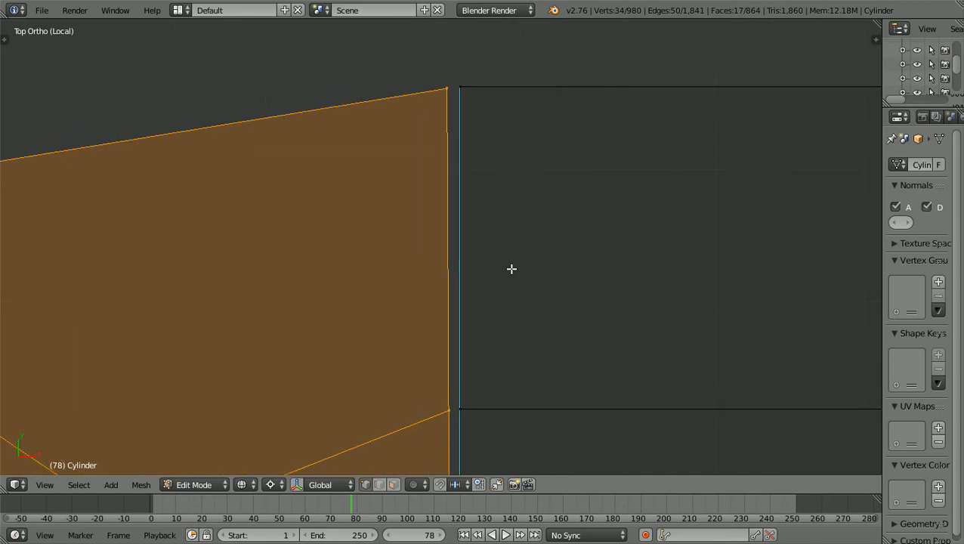
pyautogui.keyDown('shift'); pyautogui.scroll(1, 512, 269); pyautogui.keyUp('shift')
pyautogui.scroll(2, 512, 269)
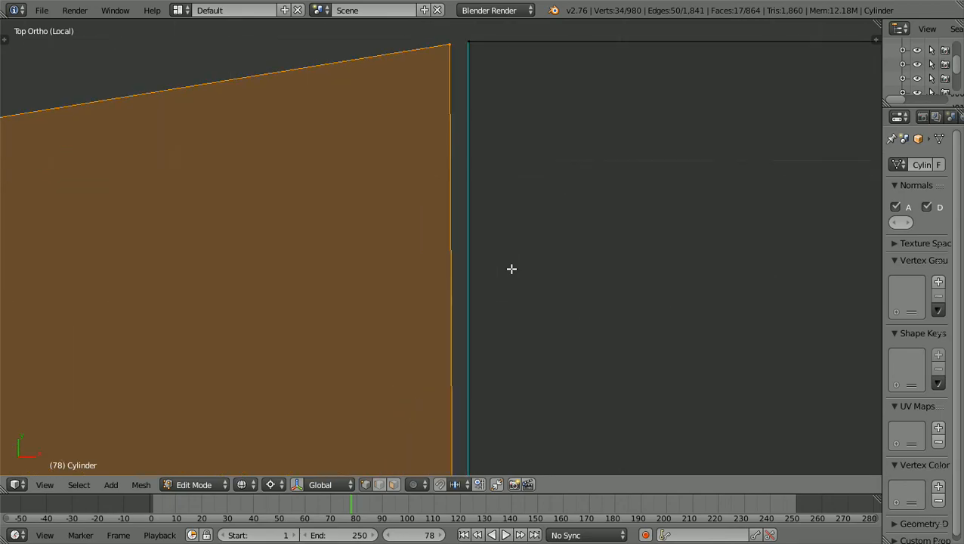
pyautogui.press('g')
pyautogui.press('y')
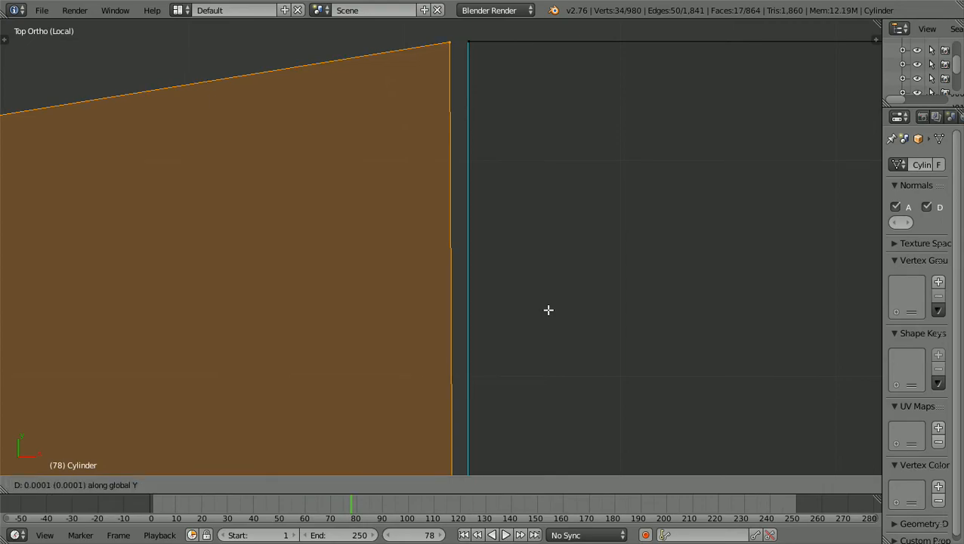
pyautogui.click(548, 309)
# Fine-tune the half-cylinder along Y by a tiny amount until its upper corner is exactly level with the block's corner.
pyautogui.keyDown('shift'); pyautogui.scroll(5, 549, 310); pyautogui.keyUp('shift')
pyautogui.scroll(6, 549, 310)
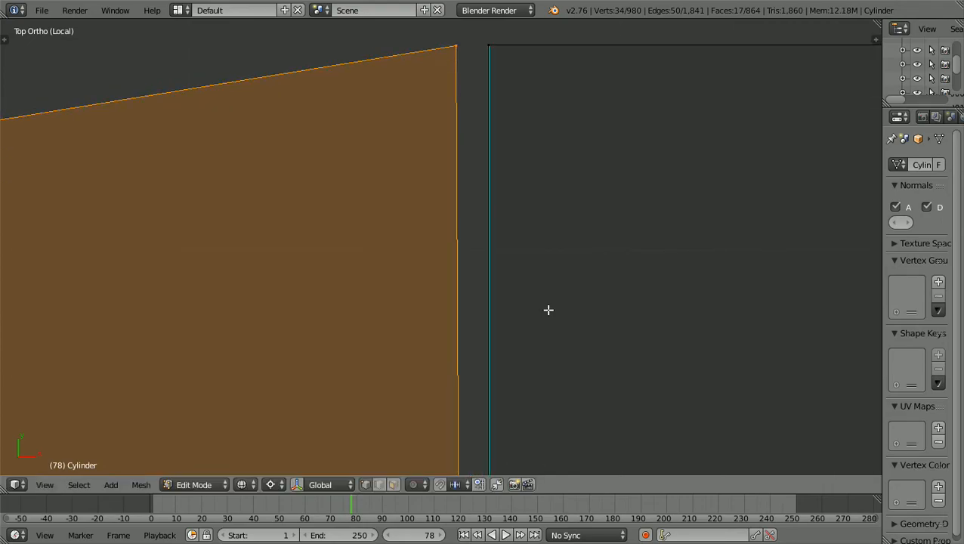
pyautogui.keyDown('shift'); pyautogui.scroll(5, 548, 310); pyautogui.keyUp('shift')
pyautogui.keyDown('shift'); pyautogui.scroll(5, 548, 310); pyautogui.keyUp('shift')
pyautogui.scroll(3, 549, 310)
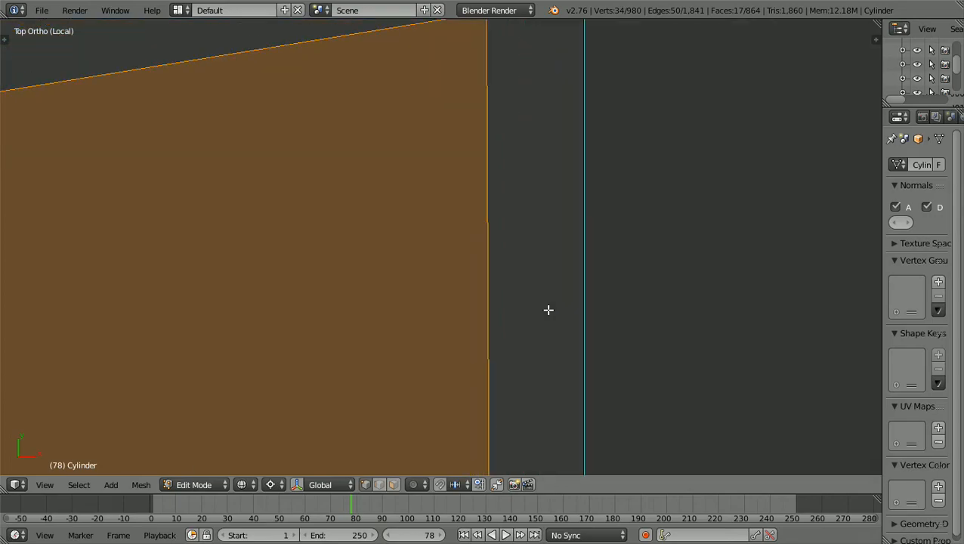
pyautogui.keyDown('shift'); pyautogui.scroll(5, 549, 309); pyautogui.keyUp('shift')
pyautogui.scroll(3, 549, 310)
pyautogui.keyDown('ctrl'); pyautogui.scroll(-4, 549, 310); pyautogui.keyUp('ctrl')
pyautogui.scroll(4, 549, 310)
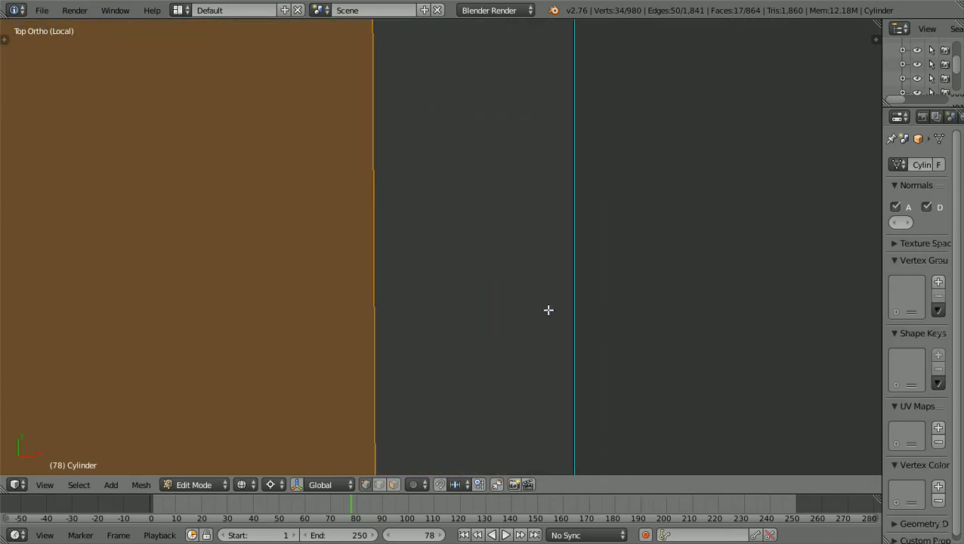
pyautogui.keyDown('shift'); pyautogui.scroll(3, 548, 310); pyautogui.keyUp('shift')
pyautogui.scroll(3, 549, 310)
pyautogui.keyDown('shift'); pyautogui.scroll(5, 548, 310); pyautogui.keyUp('shift')
pyautogui.scroll(1, 549, 310)
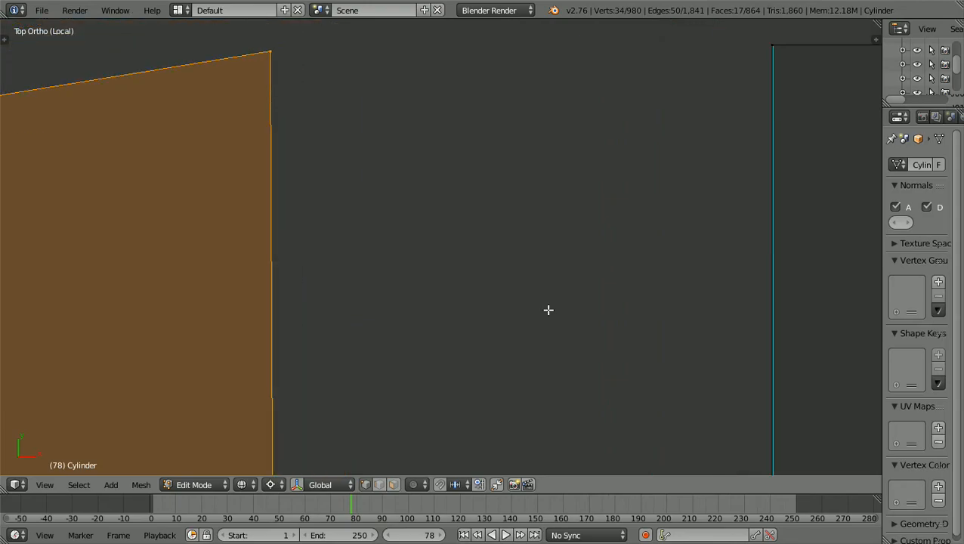
pyautogui.keyDown('ctrl'); pyautogui.scroll(-1, 549, 310); pyautogui.keyUp('ctrl')
pyautogui.keyDown('shift'); pyautogui.scroll(-1, 549, 310); pyautogui.keyUp('shift')
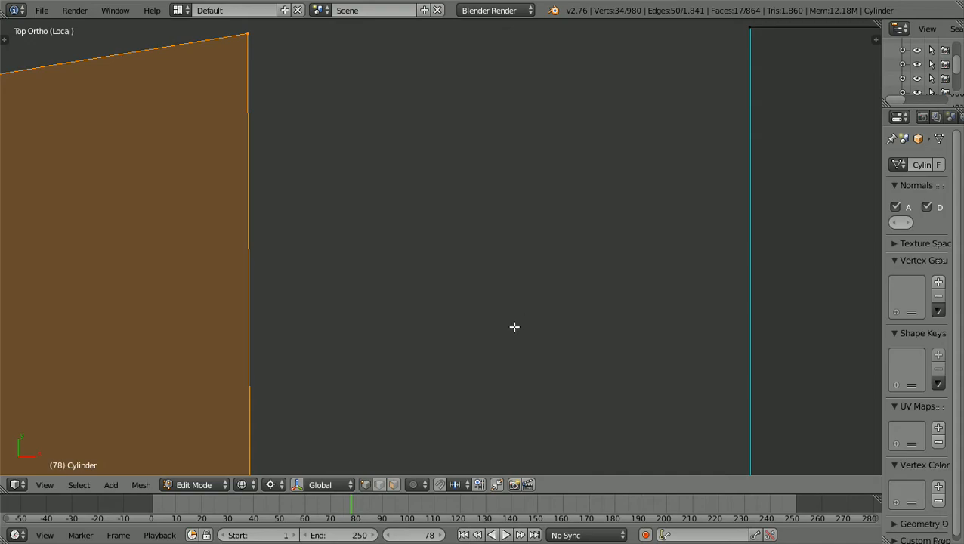
pyautogui.press('g')
pyautogui.press('y')
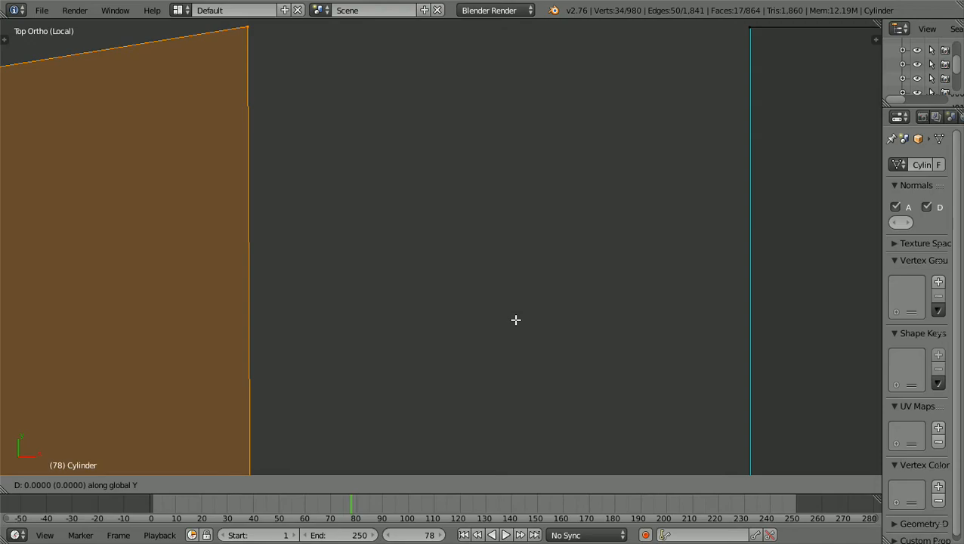
pyautogui.click(516, 320)
pyautogui.scroll(-20, 516, 320)
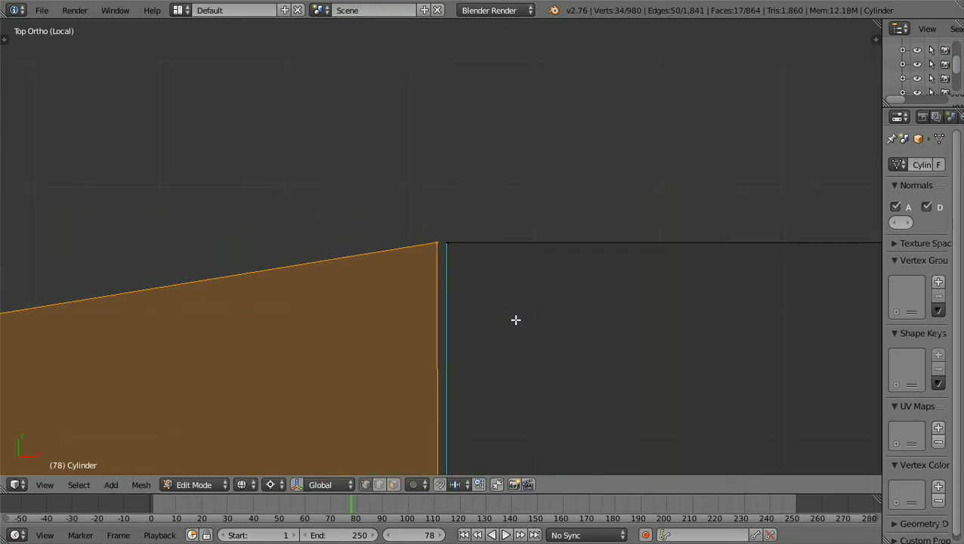
pyautogui.scroll(-10, 516, 319)
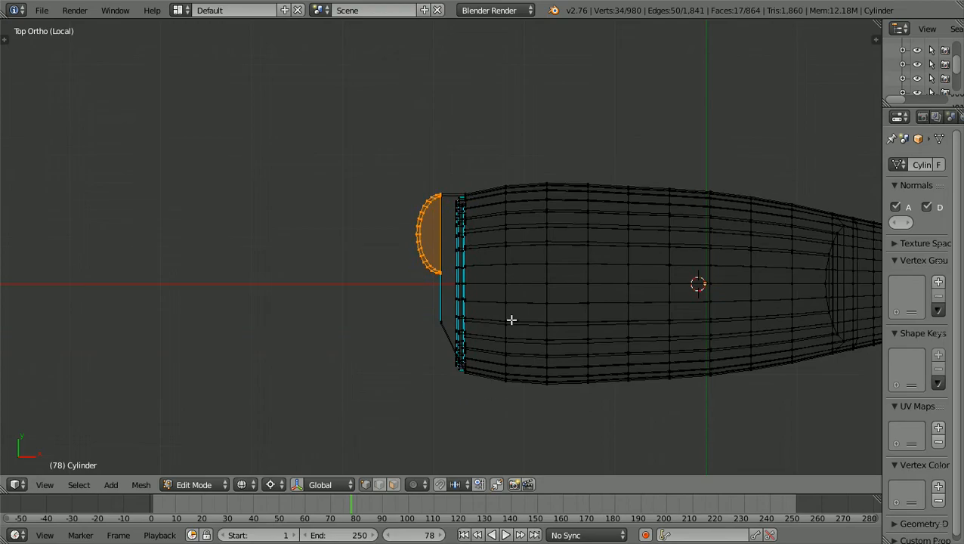
pyautogui.scroll(6, 511, 320)
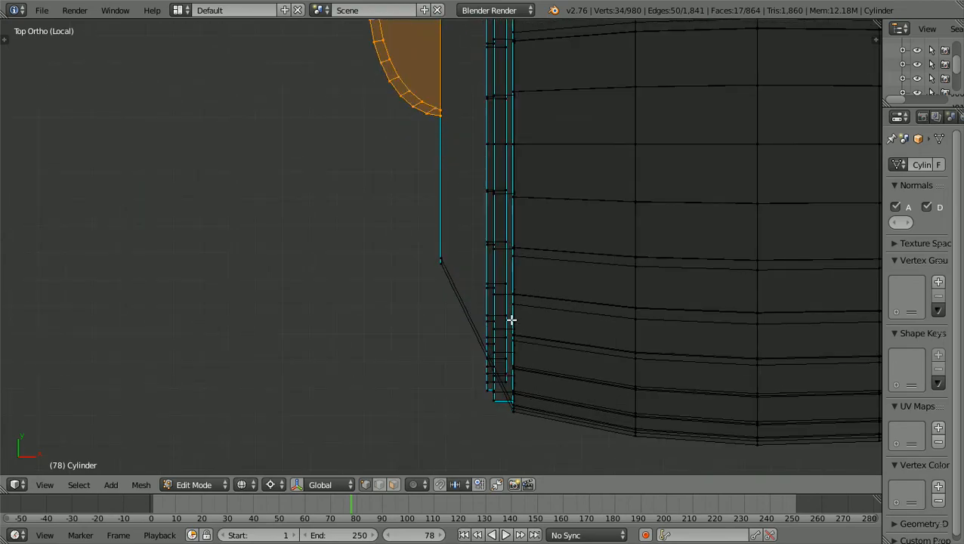
# Move only the block's two lower corner vertices about -0.5431 along Y, level with the large cylinder's lower corner.
pyautogui.scroll(-1, 512, 320)
pyautogui.scroll(-1, 511, 319)
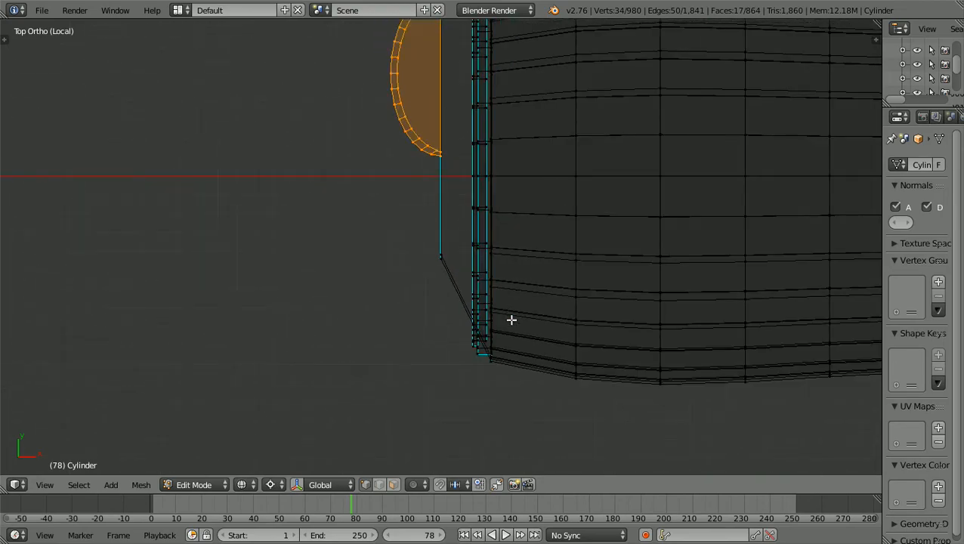
pyautogui.press('a')
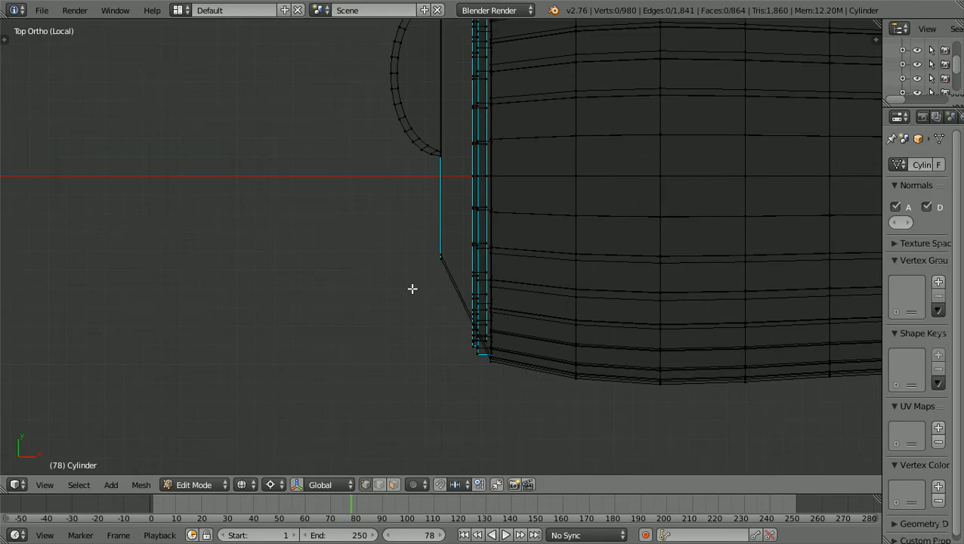
pyautogui.scroll(1, 412, 289)
pyautogui.press('b')
pyautogui.moveTo(412, 289); pyautogui.dragTo(455, 248)
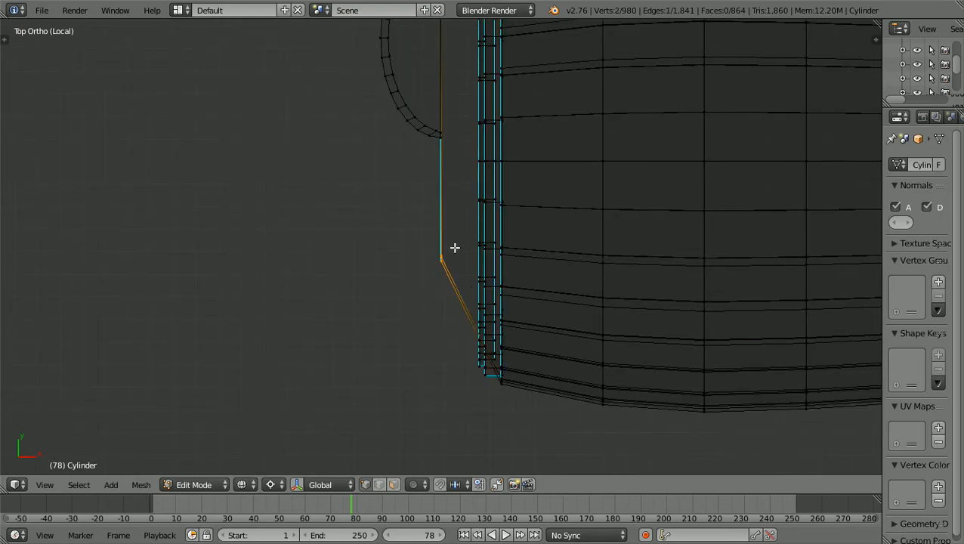
pyautogui.keyDown('shift'); pyautogui.scroll(-3, 478, 291); pyautogui.keyUp('shift')
pyautogui.scroll(1, 575, 316)
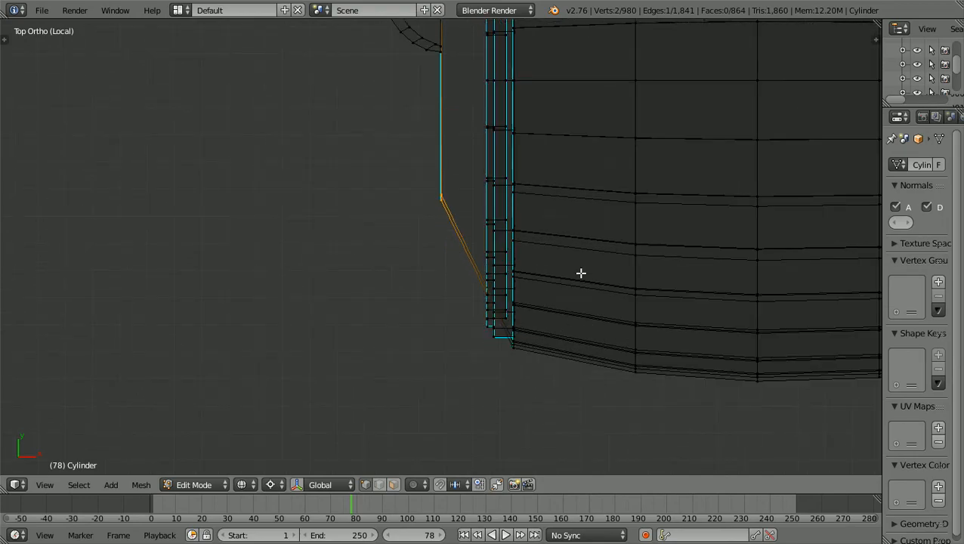
pyautogui.press('g')
pyautogui.press('y')
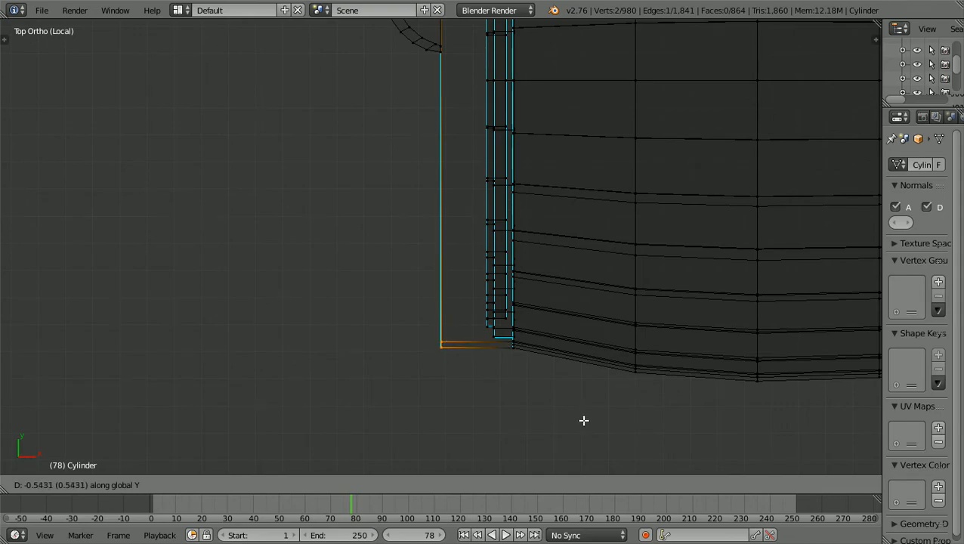
pyautogui.click(583, 420)
# Fine-tune the block's lower corner vertices about -0.0021 along Y so its bottom edges run straight to the large cylinder.
pyautogui.keyDown('ctrl'); pyautogui.scroll(-3, 583, 421); pyautogui.keyUp('ctrl')
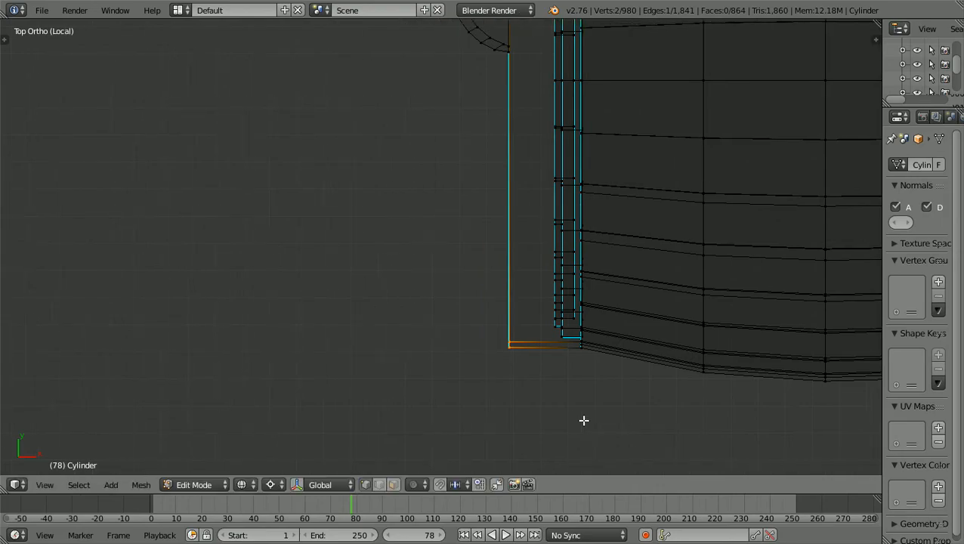
pyautogui.scroll(3, 583, 420)
pyautogui.keyDown('shift'); pyautogui.scroll(-6, 584, 421); pyautogui.keyUp('shift')
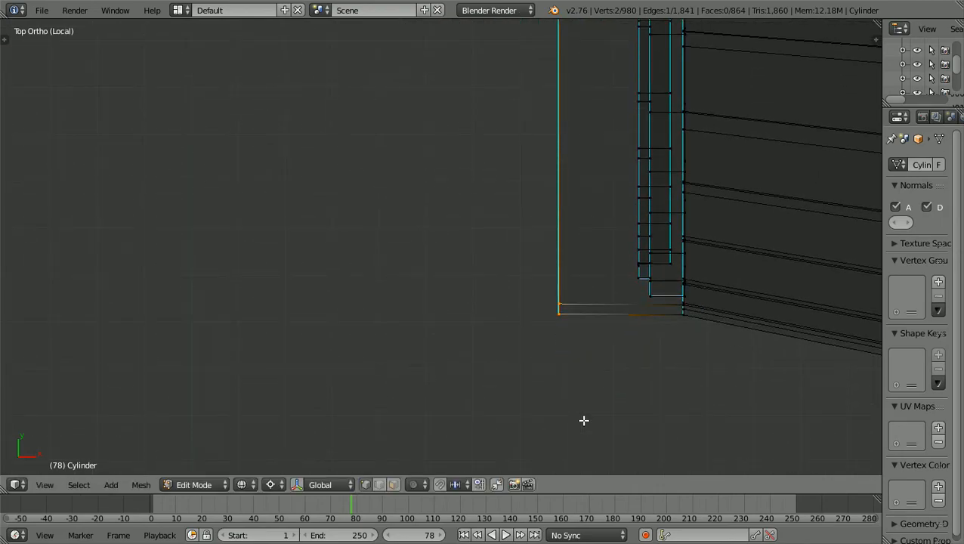
pyautogui.keyDown('ctrl'); pyautogui.scroll(-3, 584, 421); pyautogui.keyUp('ctrl')
pyautogui.scroll(4, 583, 420)
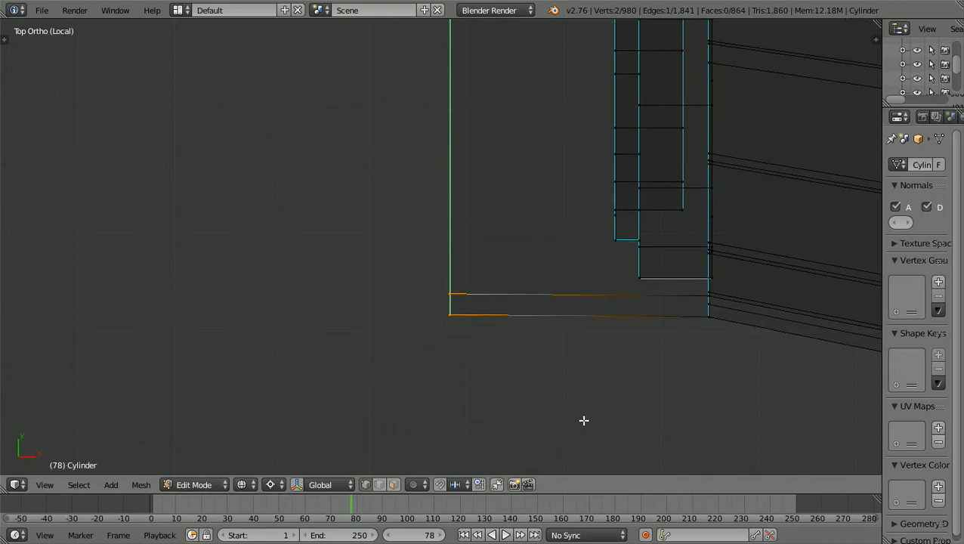
pyautogui.keyDown('shift'); pyautogui.scroll(-2, 583, 420); pyautogui.keyUp('shift')
pyautogui.scroll(1, 584, 420)
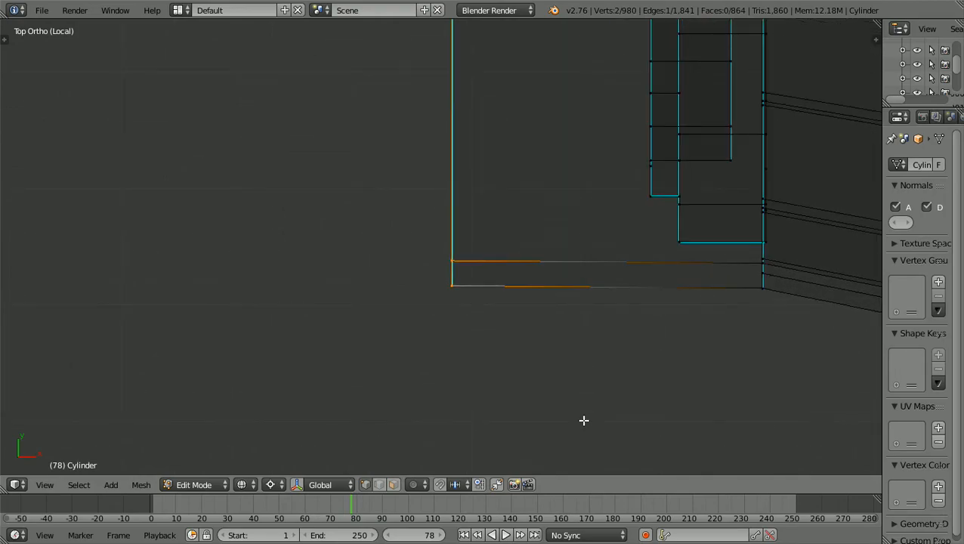
pyautogui.keyDown('ctrl'); pyautogui.scroll(-2, 584, 420); pyautogui.keyUp('ctrl')
pyautogui.scroll(1, 583, 420)
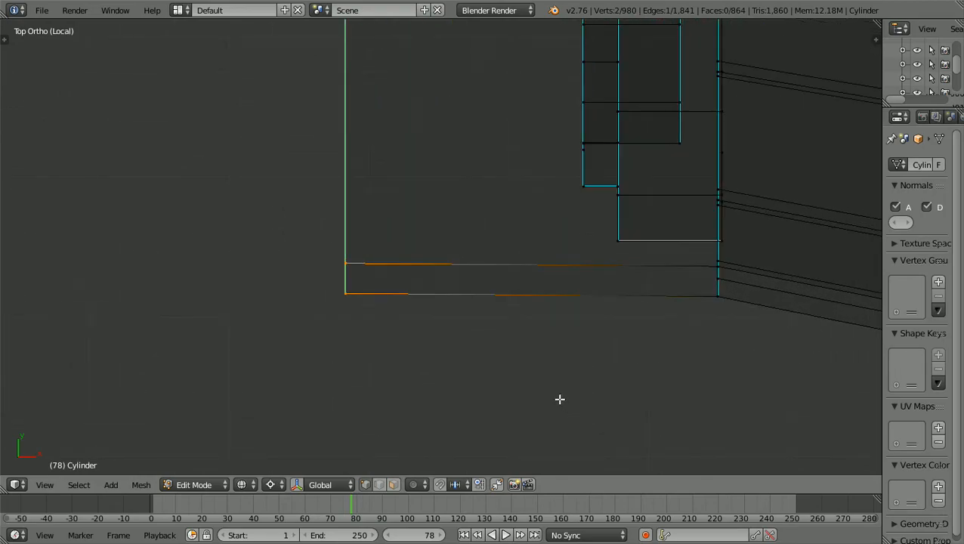
pyautogui.scroll(1, 559, 398)
pyautogui.press('g')
pyautogui.press('y')
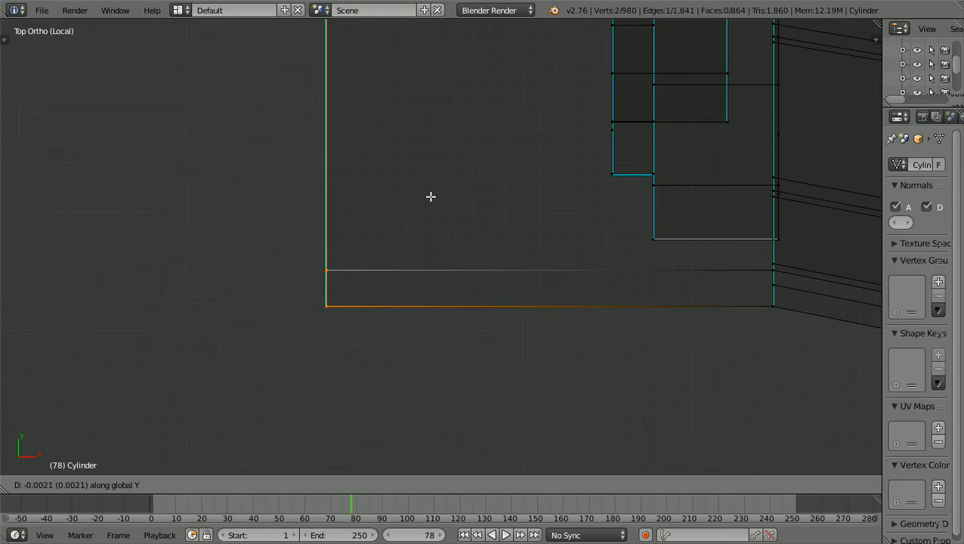
pyautogui.click(431, 196)
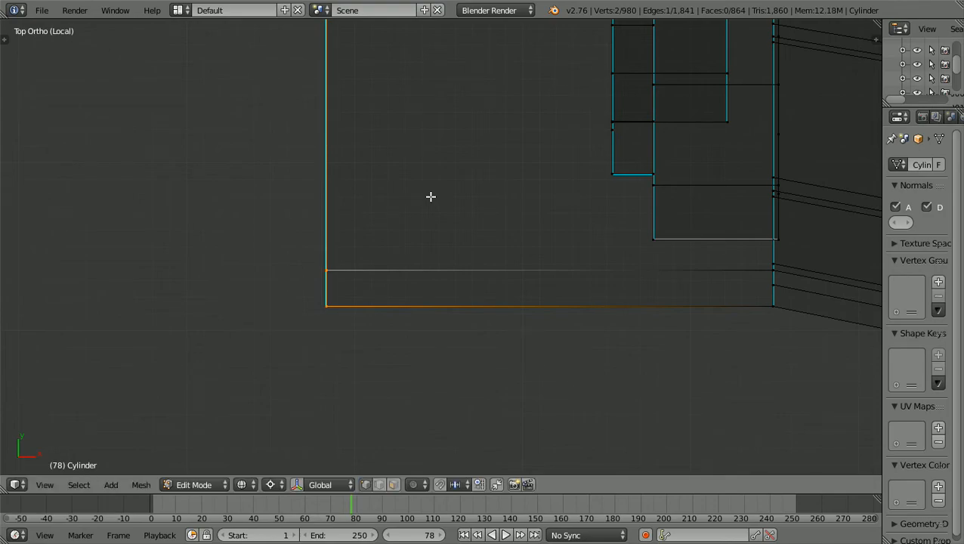
# Clear the selection and box-select the half-cylinder's vertices from its lower end up along most of its outer curve.
pyautogui.scroll(-6, 431, 197)
pyautogui.press('a')
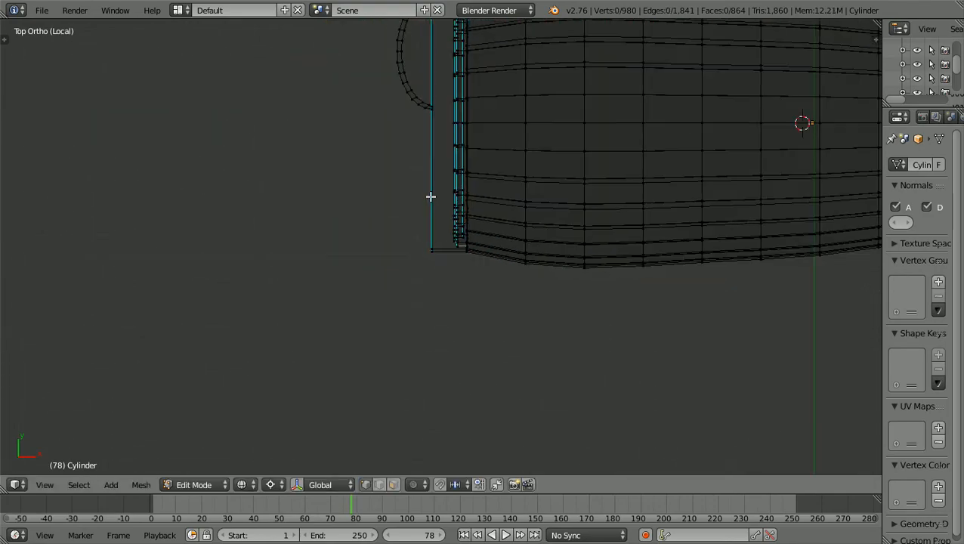
pyautogui.scroll(-2, 431, 197)
pyautogui.moveTo(432, 196); pyautogui.dragTo(450, 207, button='middle')
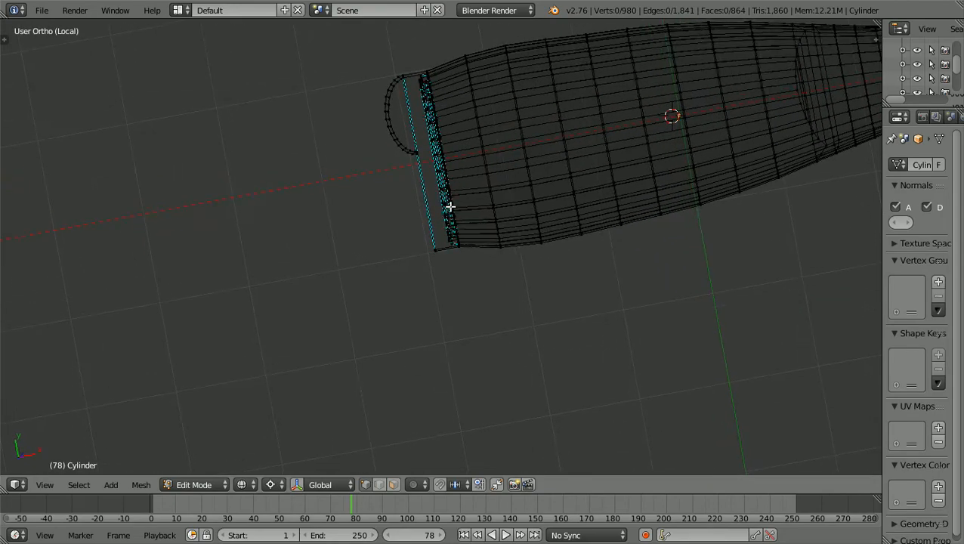
pyautogui.keyDown('shift'); pyautogui.scroll(4, 450, 207); pyautogui.keyUp('shift')
pyautogui.keyDown('ctrl'); pyautogui.scroll(-3, 450, 206); pyautogui.keyUp('ctrl')
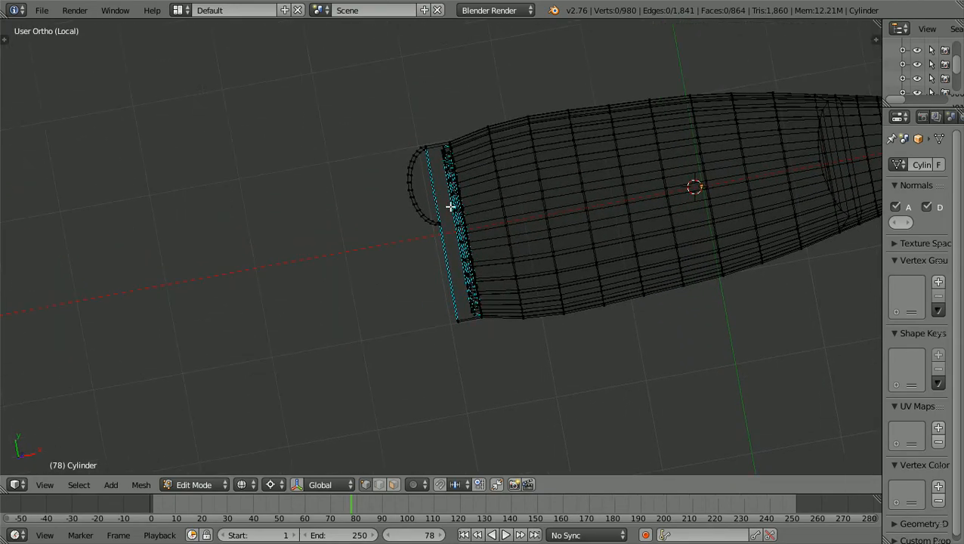
pyautogui.scroll(4, 451, 206)
pyautogui.keyDown('shift'); pyautogui.scroll(5, 450, 206); pyautogui.keyUp('shift')
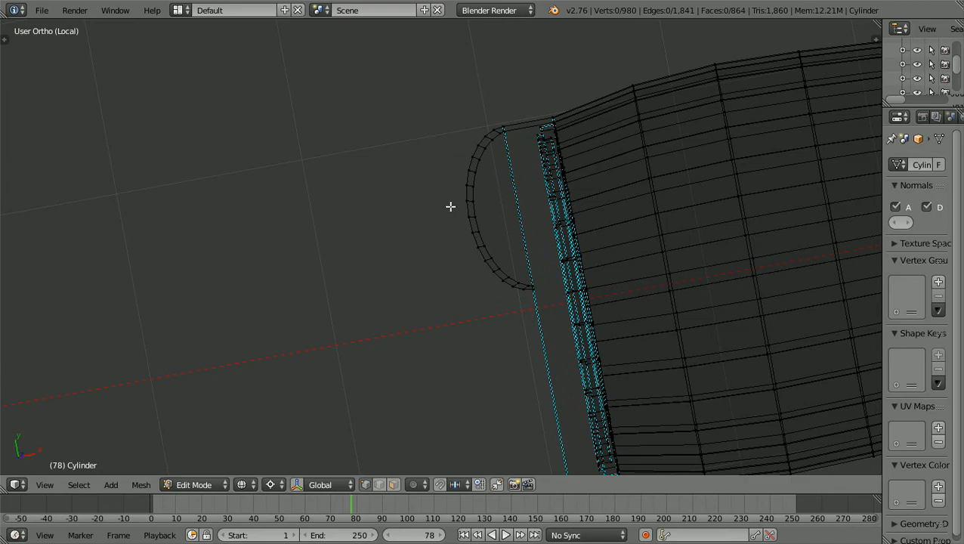
pyautogui.keyDown('ctrl'); pyautogui.scroll(5, 451, 206); pyautogui.keyUp('ctrl')
pyautogui.scroll(4, 451, 207)
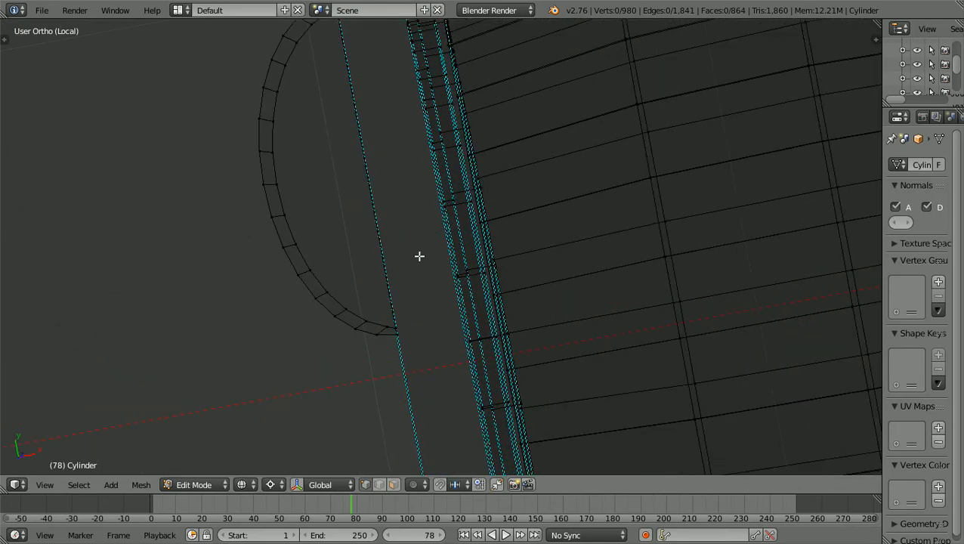
pyautogui.moveTo(349, 337); pyautogui.dragTo(339, 345, button='middle')
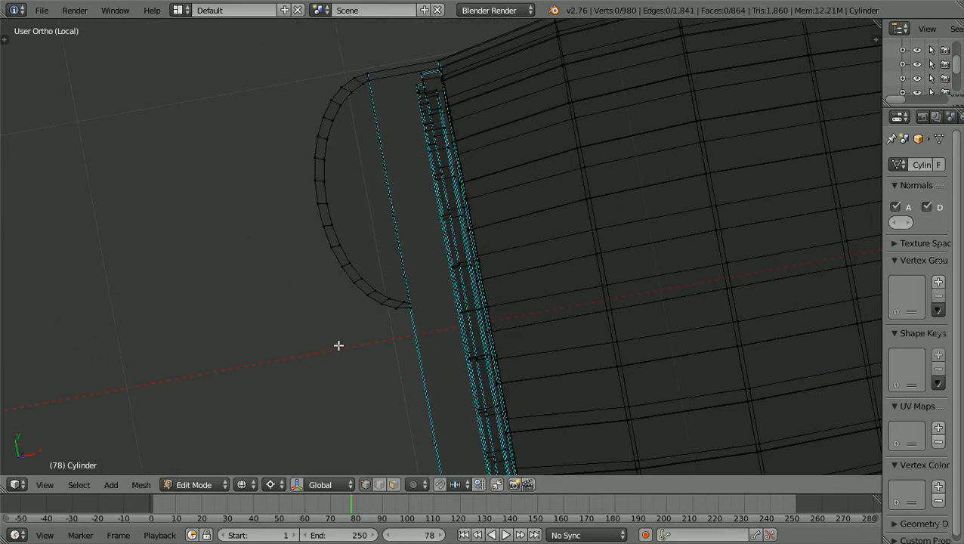
pyautogui.press('b')
pyautogui.moveTo(327, 345); pyautogui.dragTo(416, 254)
pyautogui.press('b')
pyautogui.moveTo(268, 298); pyautogui.dragTo(347, 189)
pyautogui.press('b')
pyautogui.moveTo(254, 224); pyautogui.dragTo(384, 111)
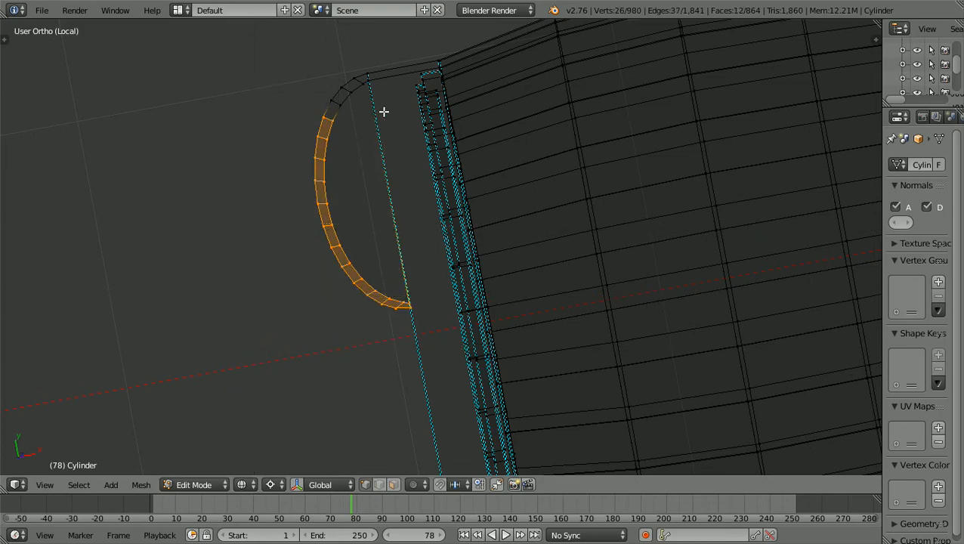
# In top view, add the half-cylinder's upper curve vertices to the selection, up to the pair before its upper end.
pyautogui.scroll(2, 384, 112)
pyautogui.keyDown('shift'); pyautogui.scroll(10, 384, 111); pyautogui.keyUp('shift')
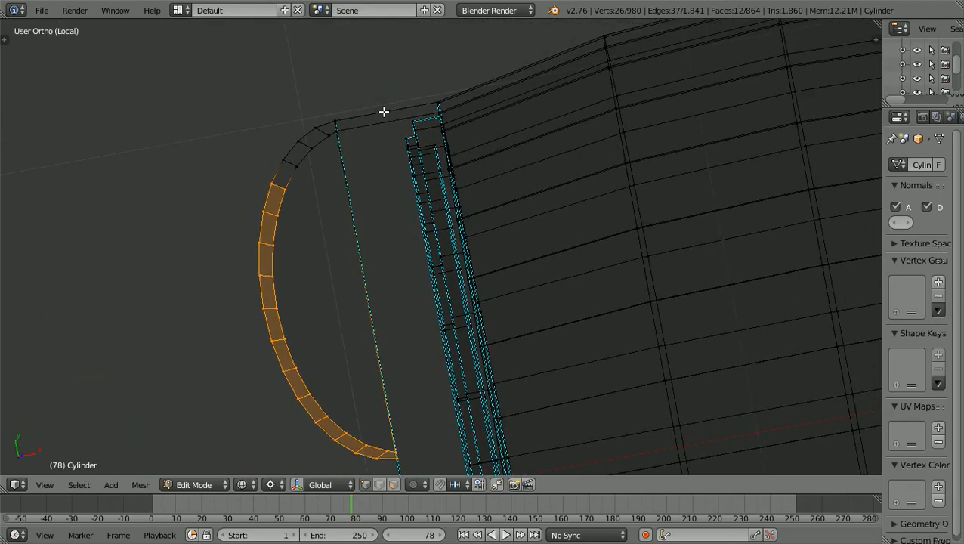
pyautogui.scroll(4, 384, 112)
pyautogui.keyDown('ctrl'); pyautogui.scroll(-4, 384, 112); pyautogui.keyUp('ctrl')
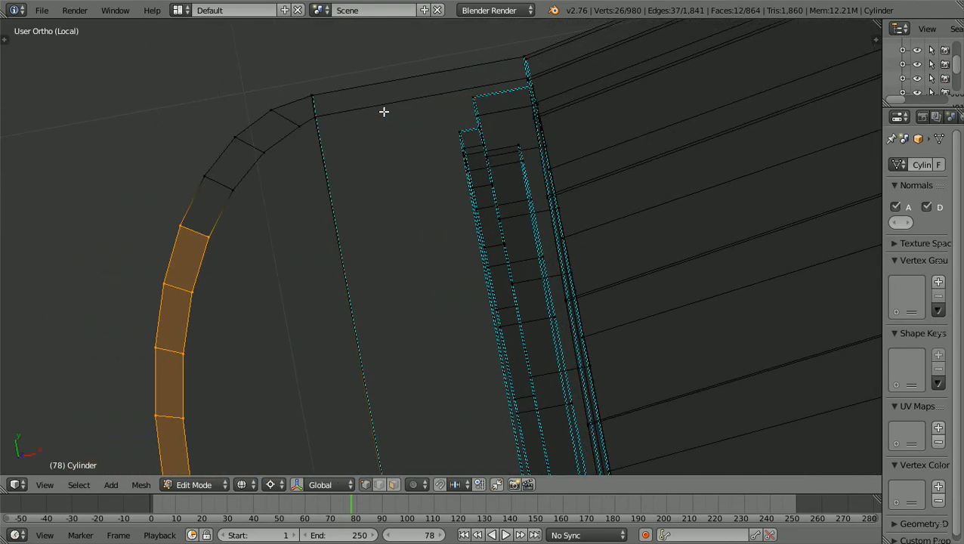
pyautogui.press('KP_7')
pyautogui.keyDown('ctrl'); pyautogui.scroll(-5, 384, 112); pyautogui.keyUp('ctrl')
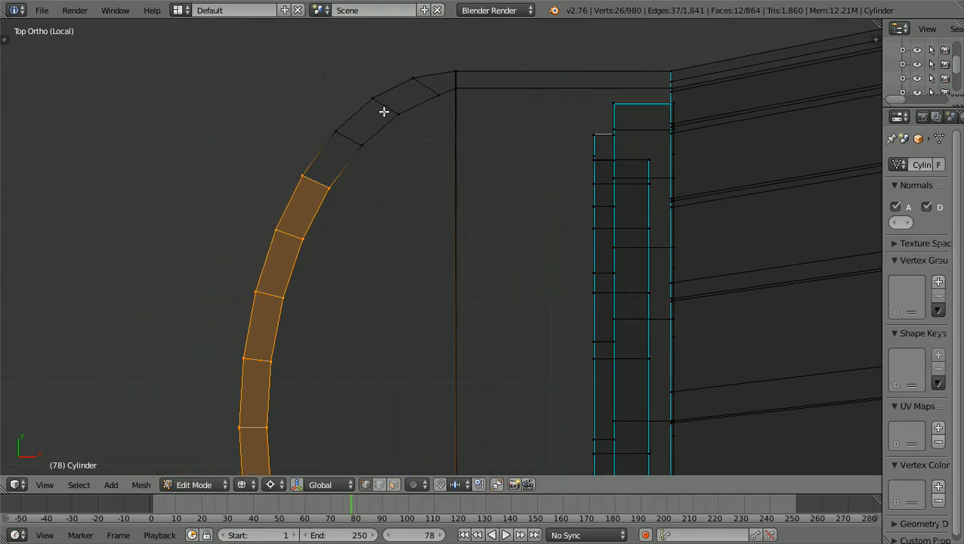
pyautogui.scroll(3, 384, 112)
pyautogui.keyDown('shift'); pyautogui.scroll(8, 384, 112); pyautogui.keyUp('shift')
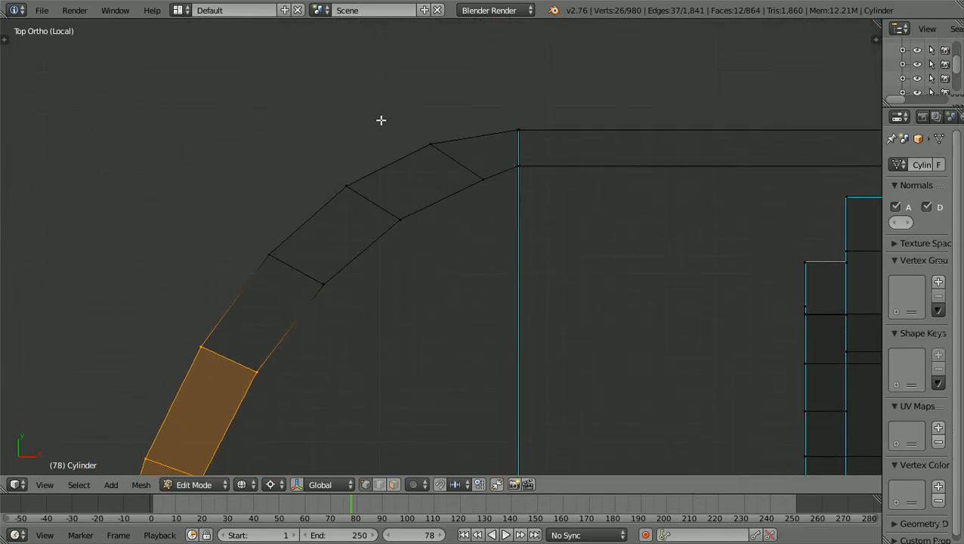
pyautogui.scroll(1, 262, 329)
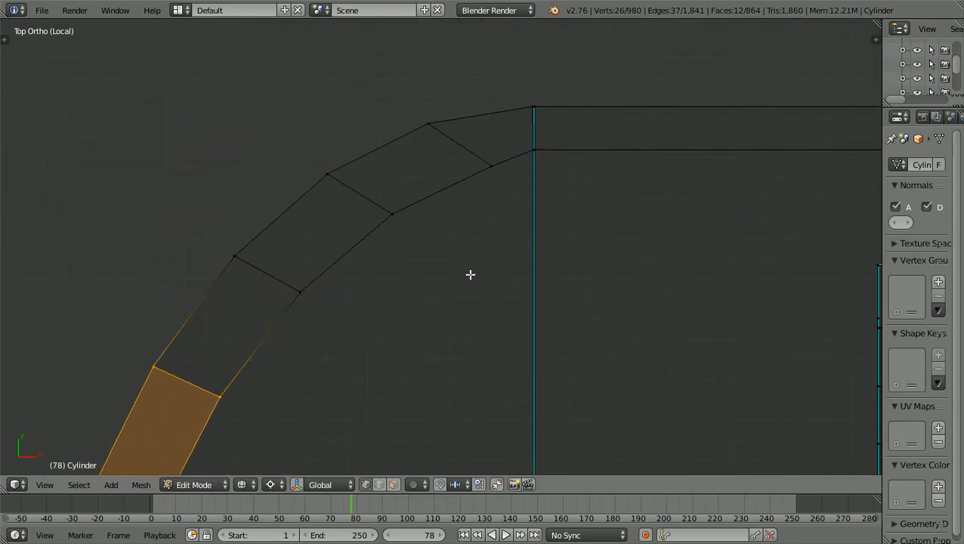
pyautogui.press('b')
pyautogui.moveTo(506, 206); pyautogui.dragTo(303, 89)
pyautogui.press('b')
pyautogui.press('Escape')
pyautogui.moveTo(175, 320); pyautogui.dragTo(401, 135)
pyautogui.scroll(2, 428, 155)
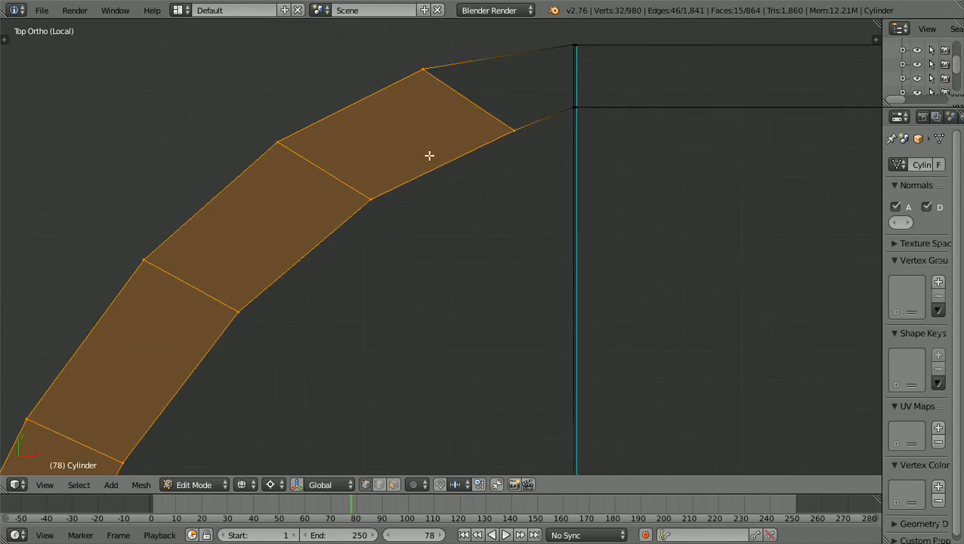
# Add the half-cylinder's outer and inner upper end vertices to the selection, leaving out the block's adjacent corner vertices.
pyautogui.keyDown('shift'); pyautogui.scroll(6, 430, 158); pyautogui.keyUp('shift')
pyautogui.keyDown('ctrl'); pyautogui.scroll(9, 429, 158); pyautogui.keyUp('ctrl')
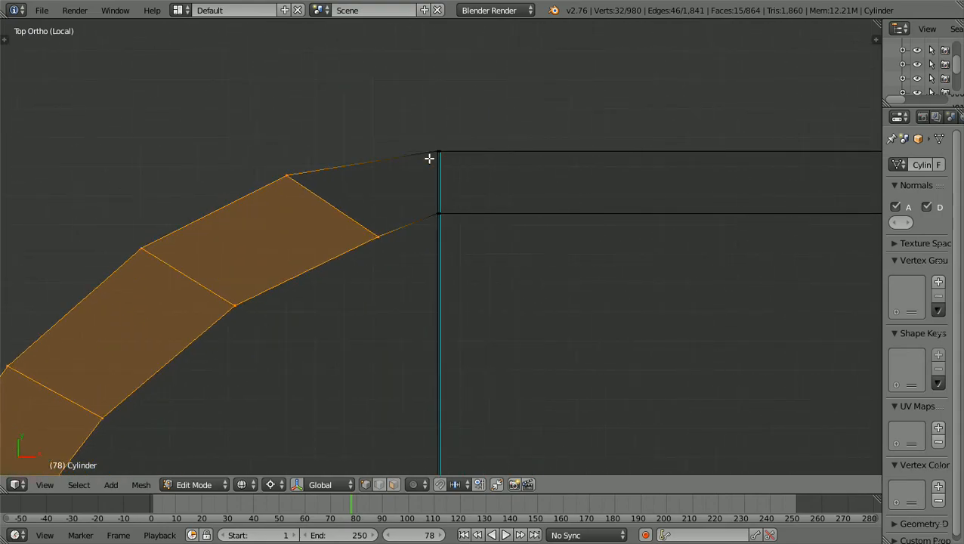
pyautogui.scroll(3, 429, 158)
pyautogui.keyDown('shift'); pyautogui.scroll(4, 430, 158); pyautogui.keyUp('shift')
pyautogui.keyDown('ctrl'); pyautogui.scroll(-8, 430, 158); pyautogui.keyUp('ctrl')
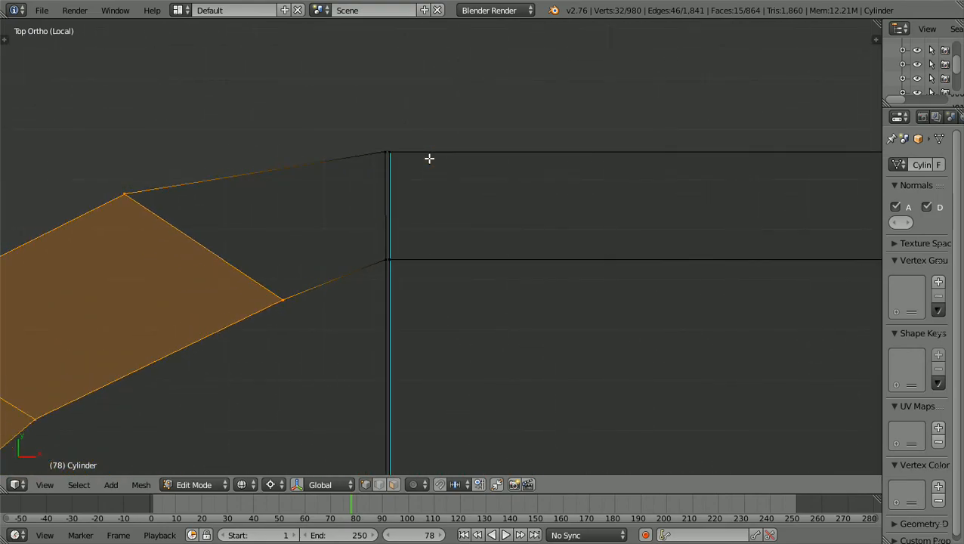
pyautogui.scroll(1, 430, 158)
pyautogui.scroll(4, 429, 158)
pyautogui.keyDown('ctrl'); pyautogui.scroll(4, 430, 158); pyautogui.keyUp('ctrl')
pyautogui.keyDown('shift'); pyautogui.scroll(3, 429, 158); pyautogui.keyUp('shift')
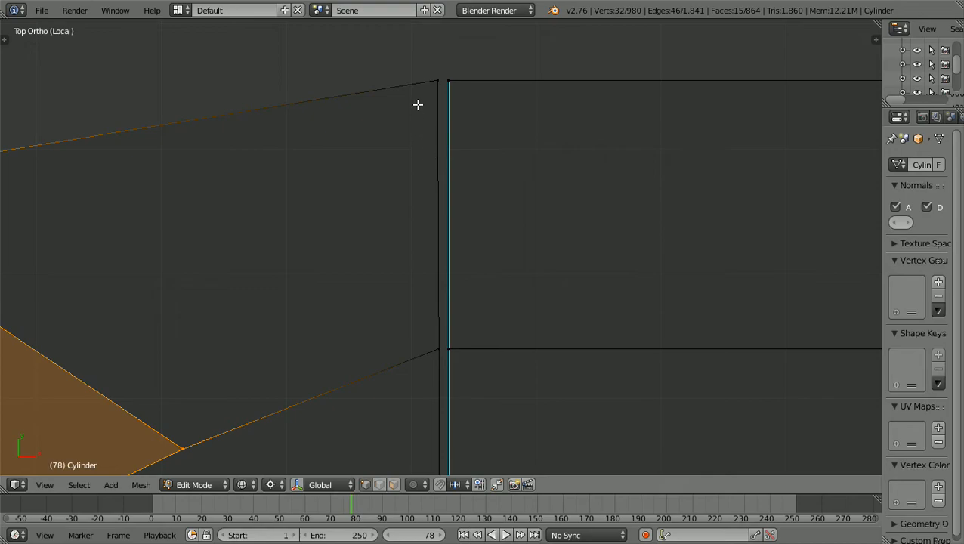
pyautogui.press('b')
pyautogui.moveTo(421, 113); pyautogui.dragTo(439, 72)
pyautogui.press('b')
pyautogui.moveTo(422, 366); pyautogui.dragTo(440, 333)
pyautogui.scroll(-6, 441, 333)
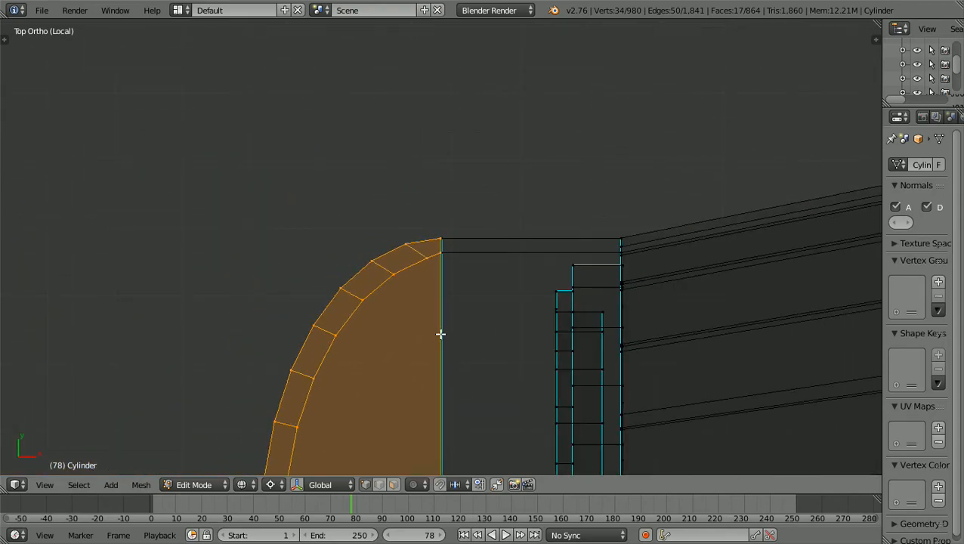
# Extrude the selected half-cylinder about -1.0874 along Y so the new half-cylinder's lower end meets the block's lower corner.
pyautogui.scroll(-6, 440, 333)
pyautogui.keyDown('shift'); pyautogui.scroll(-5, 440, 334); pyautogui.keyUp('shift')
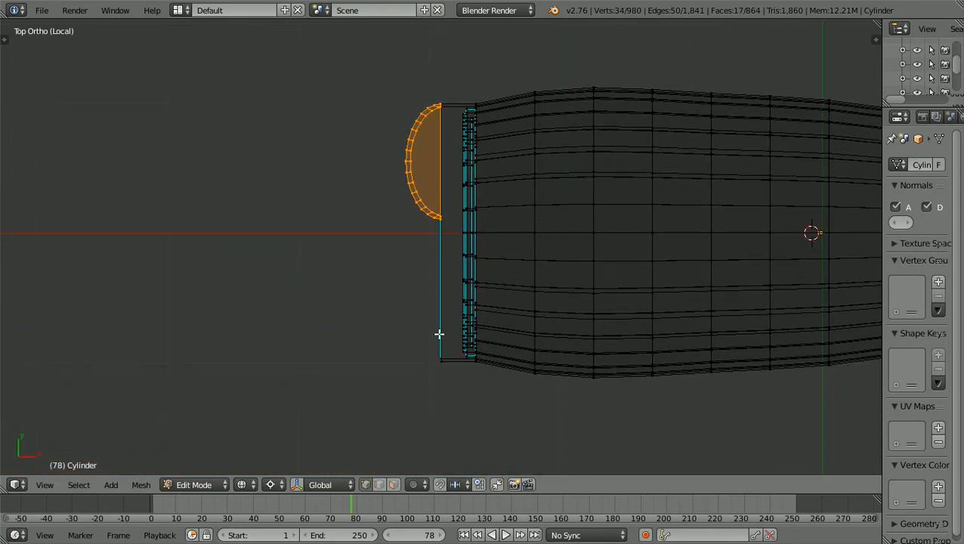
pyautogui.scroll(1, 439, 333)
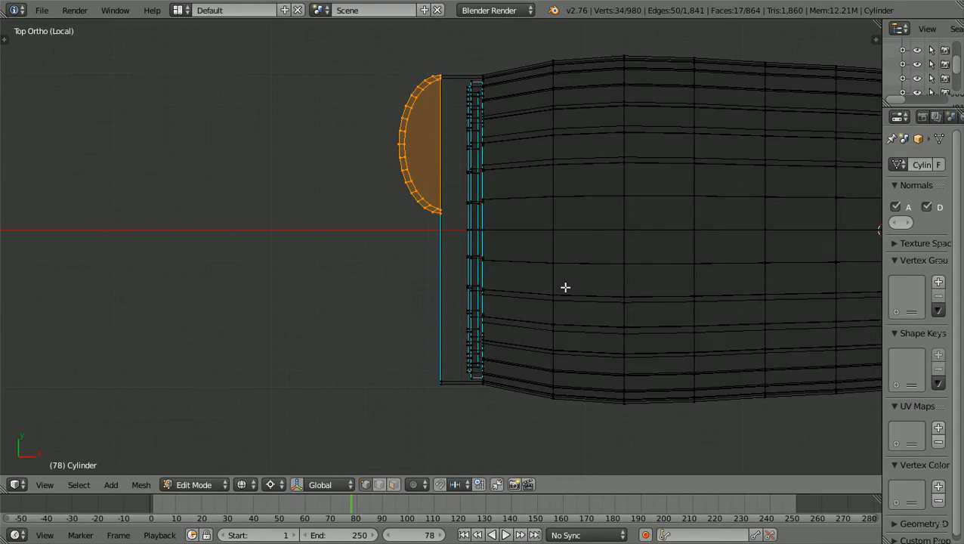
pyautogui.press('e')
pyautogui.press('y')
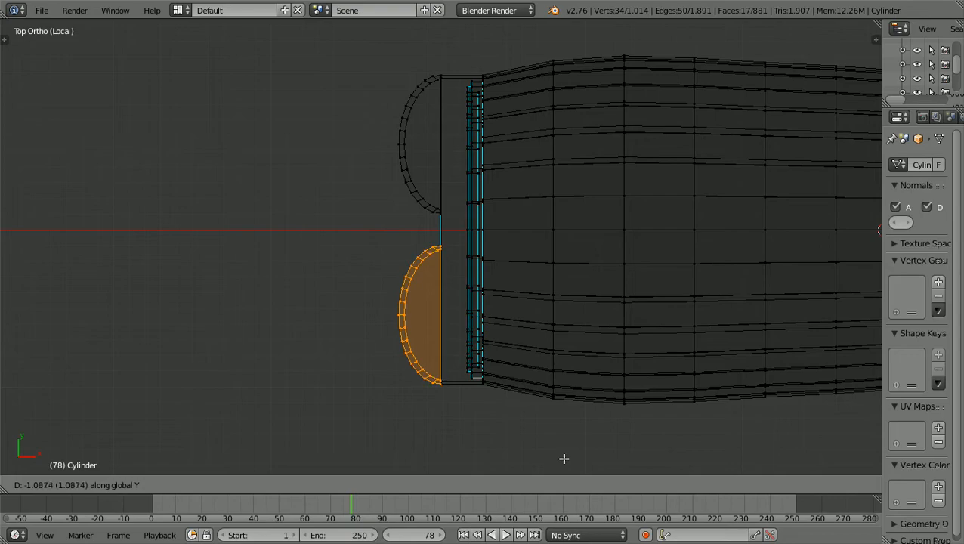
pyautogui.click(564, 459)
# Move the new half-cylinder about -0.0033 along Y to line up its lower end with the block's lower corner.
pyautogui.scroll(3, 550, 427)
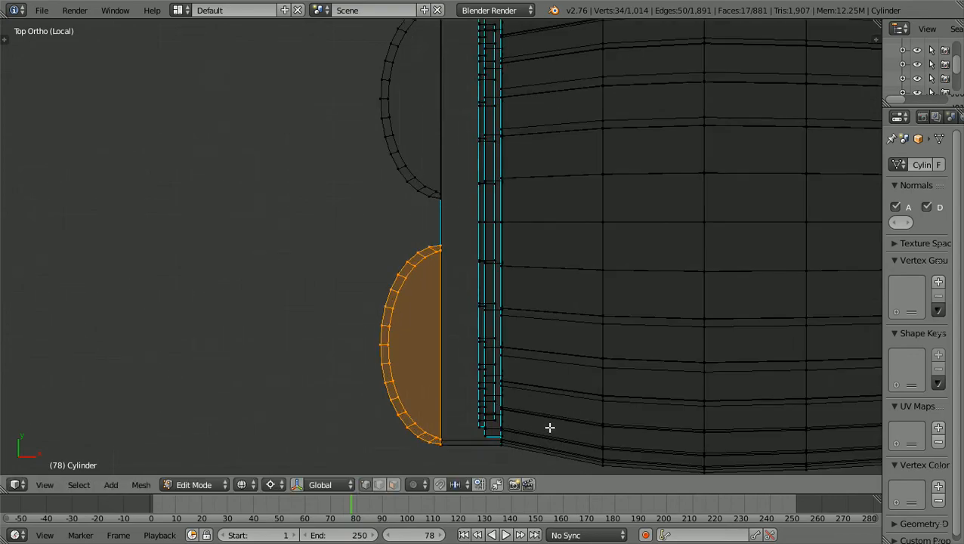
pyautogui.keyDown('shift'); pyautogui.scroll(-11, 550, 428); pyautogui.keyUp('shift')
pyautogui.scroll(4, 550, 428)
pyautogui.scroll(3, 551, 428)
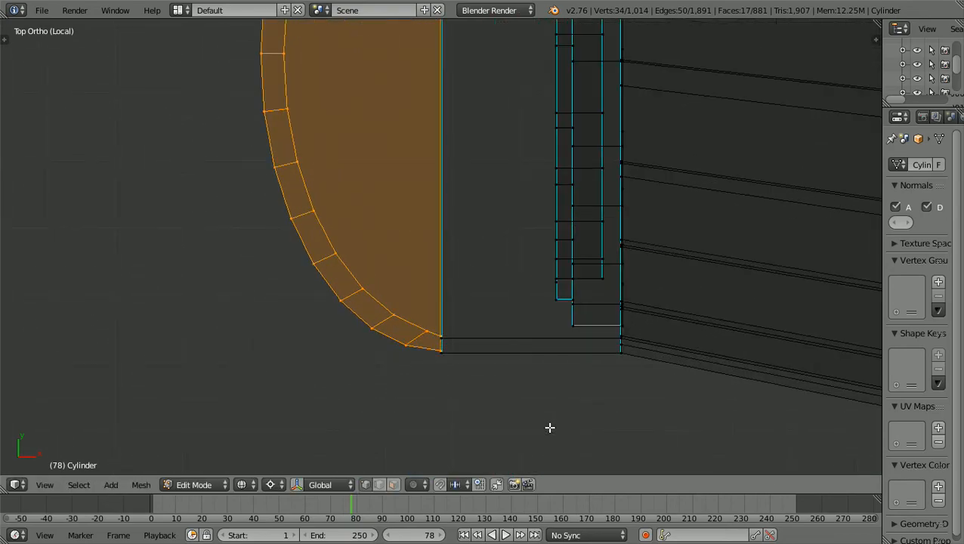
pyautogui.keyDown('shift'); pyautogui.scroll(-4, 550, 428); pyautogui.keyUp('shift')
pyautogui.scroll(6, 551, 428)
pyautogui.scroll(5, 550, 427)
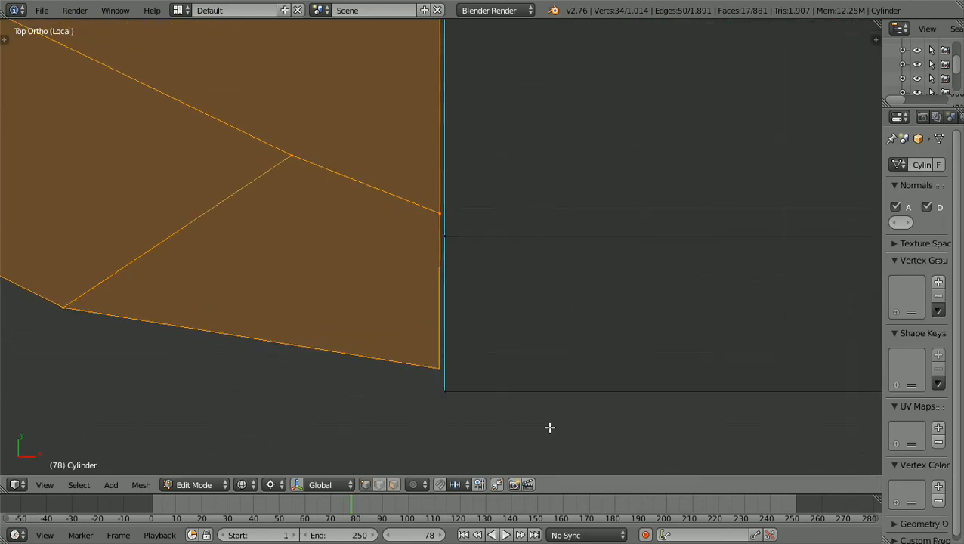
pyautogui.press('g')
pyautogui.press('y')
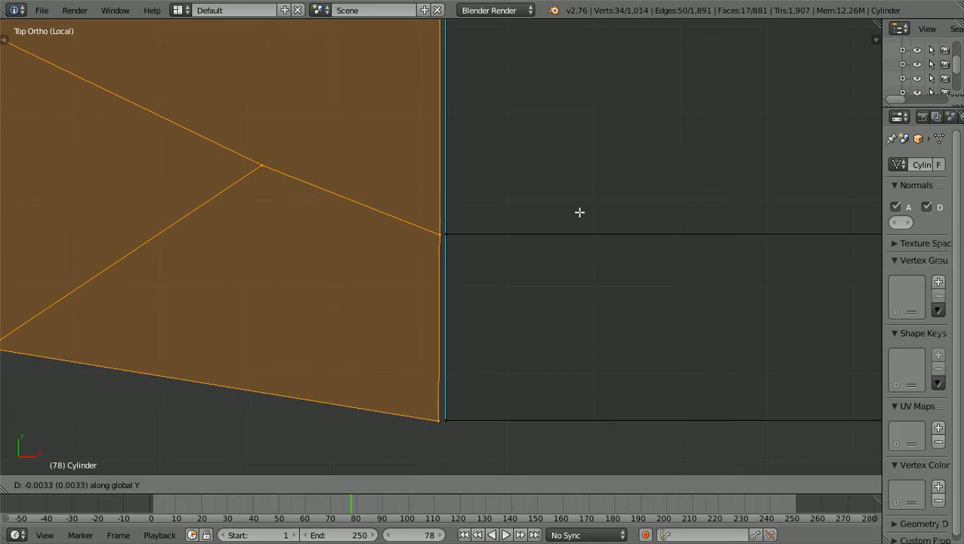
pyautogui.click(579, 211)
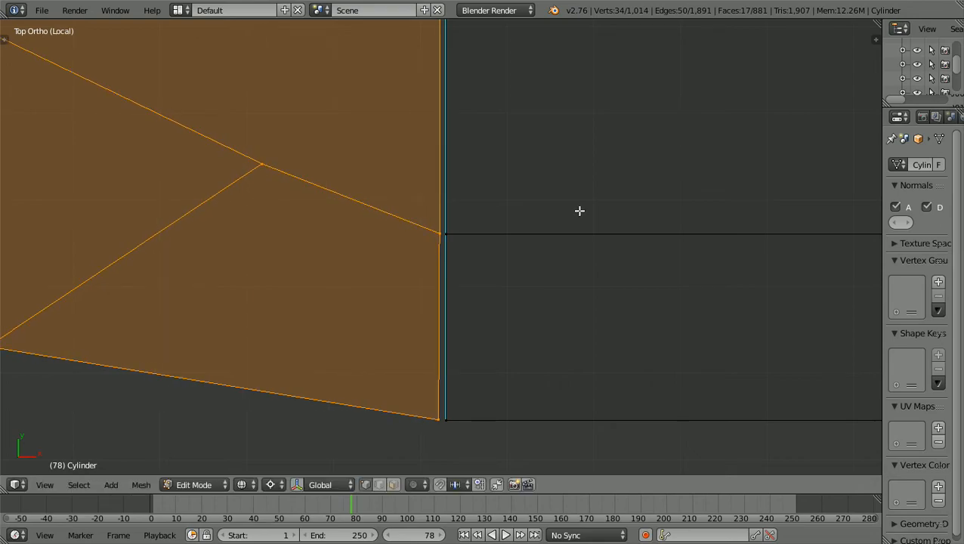
# Nudge the half-cylinder slightly further in the negative Y direction until its lower end vertex is exactly level with the block's lower corner.
pyautogui.keyDown('ctrl'); pyautogui.scroll(-3, 580, 210); pyautogui.keyUp('ctrl')
pyautogui.keyDown('shift'); pyautogui.scroll(-4, 579, 211); pyautogui.keyUp('shift')
pyautogui.scroll(4, 579, 211)
pyautogui.keyDown('shift'); pyautogui.scroll(-4, 579, 211); pyautogui.keyUp('shift')
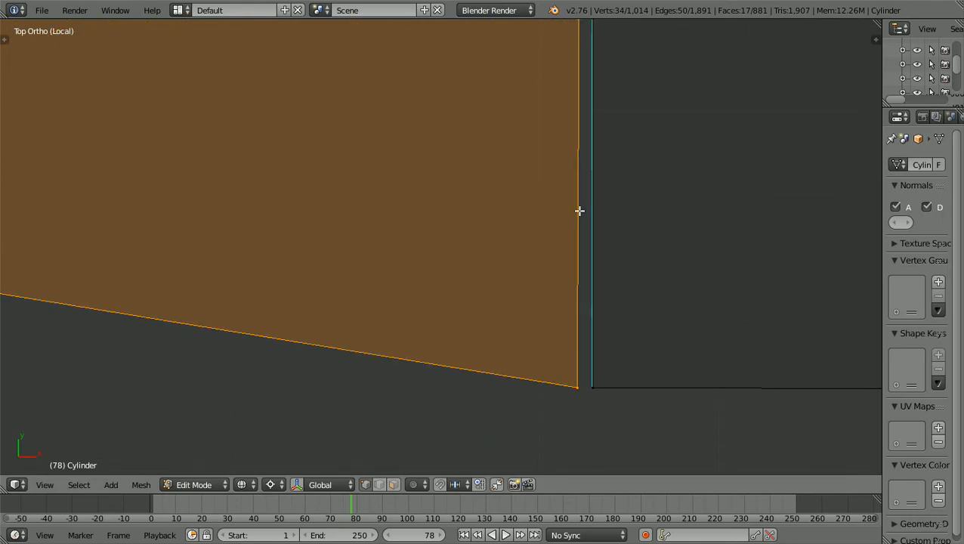
pyautogui.keyDown('shift'); pyautogui.scroll(-3, 580, 211); pyautogui.keyUp('shift')
pyautogui.keyDown('ctrl'); pyautogui.scroll(-4, 580, 211); pyautogui.keyUp('ctrl')
pyautogui.scroll(2, 580, 211)
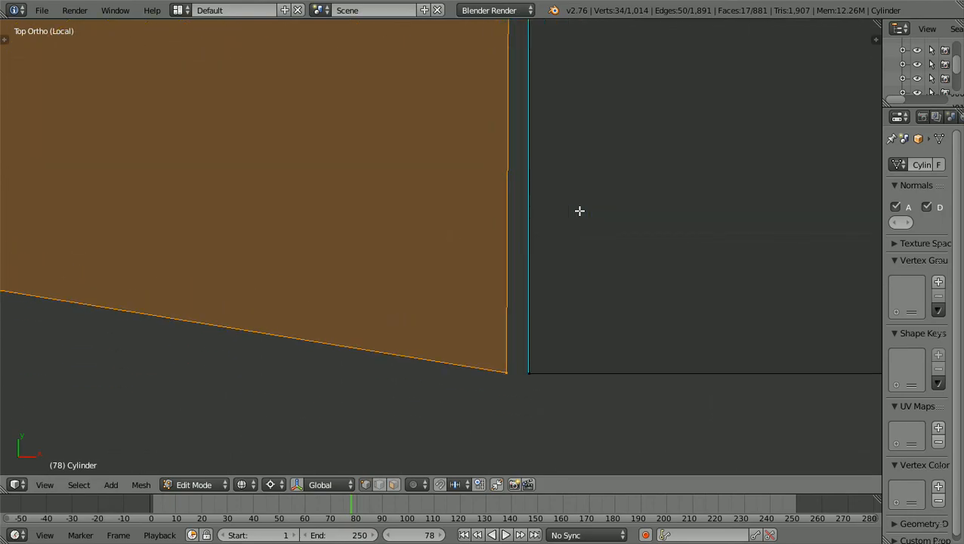
pyautogui.keyDown('shift'); pyautogui.scroll(-3, 580, 211); pyautogui.keyUp('shift')
pyautogui.scroll(2, 580, 211)
pyautogui.keyDown('ctrl'); pyautogui.scroll(-1, 580, 211); pyautogui.keyUp('ctrl')
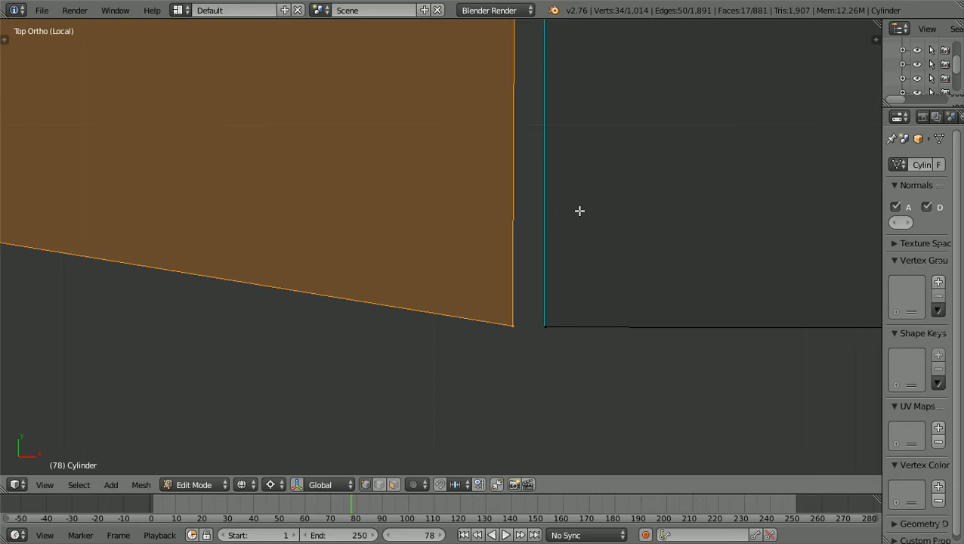
pyautogui.keyDown('ctrl'); pyautogui.scroll(-1, 579, 211); pyautogui.keyUp('ctrl')
pyautogui.scroll(1, 580, 211)
pyautogui.keyDown('shift'); pyautogui.scroll(-3, 579, 211); pyautogui.keyUp('shift')
pyautogui.keyDown('ctrl'); pyautogui.scroll(-1, 580, 211); pyautogui.keyUp('ctrl')
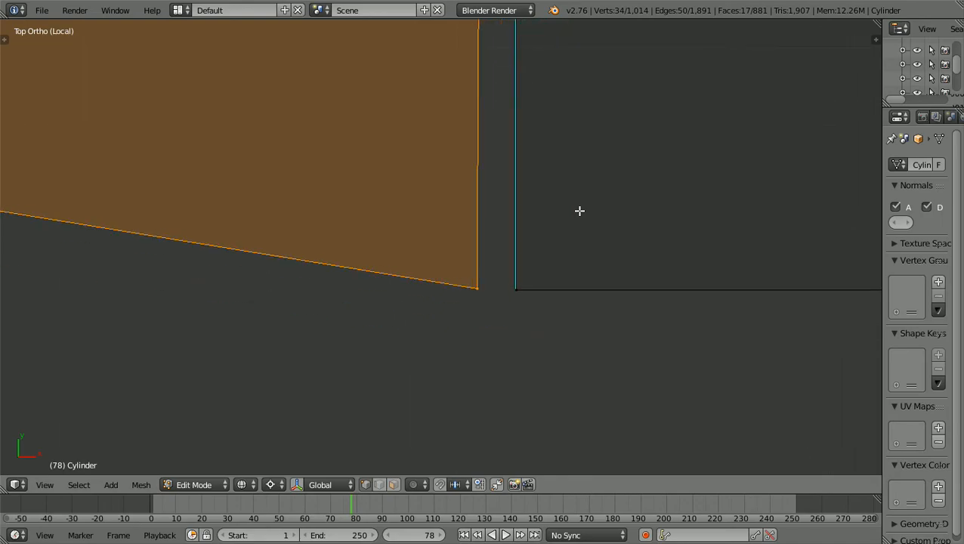
pyautogui.keyDown('ctrl'); pyautogui.scroll(-1, 580, 211); pyautogui.keyUp('ctrl')
pyautogui.scroll(5, 580, 211)
pyautogui.keyDown('ctrl'); pyautogui.scroll(-1, 580, 210); pyautogui.keyUp('ctrl')
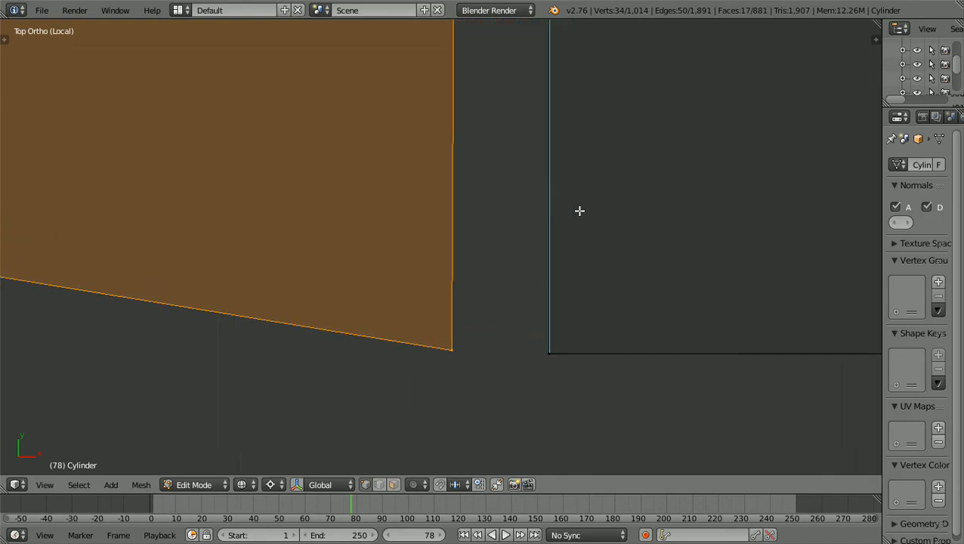
pyautogui.keyDown('ctrl'); pyautogui.scroll(-1, 580, 211); pyautogui.keyUp('ctrl')
pyautogui.scroll(3, 579, 211)
pyautogui.scroll(1, 579, 211)
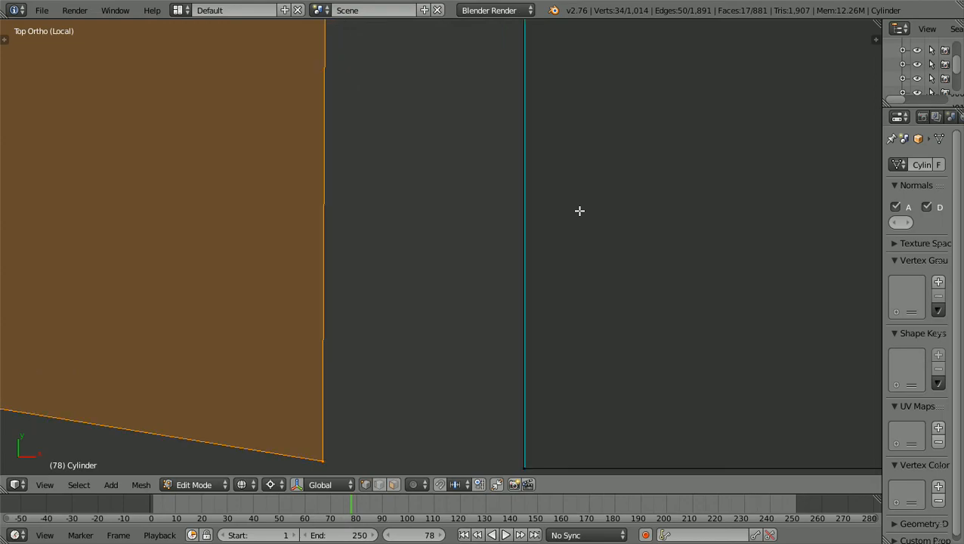
pyautogui.keyDown('shift'); pyautogui.scroll(-2, 579, 211); pyautogui.keyUp('shift')
pyautogui.scroll(3, 580, 211)
pyautogui.keyDown('shift'); pyautogui.scroll(-1, 580, 211); pyautogui.keyUp('shift')
pyautogui.keyDown('shift'); pyautogui.scroll(-1, 580, 211); pyautogui.keyUp('shift')
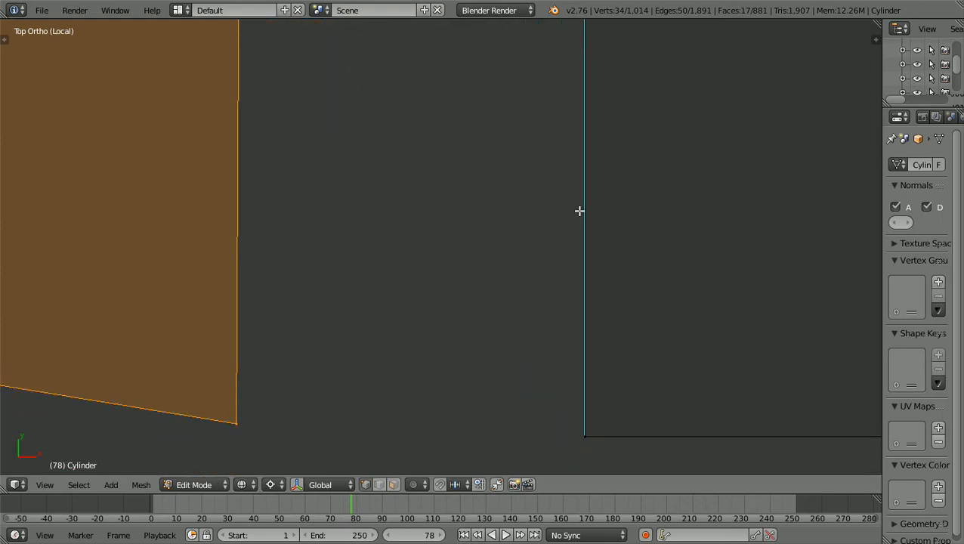
pyautogui.keyDown('shift'); pyautogui.scroll(-1, 579, 211); pyautogui.keyUp('shift')
pyautogui.scroll(1, 580, 211)
pyautogui.scroll(1, 580, 211)
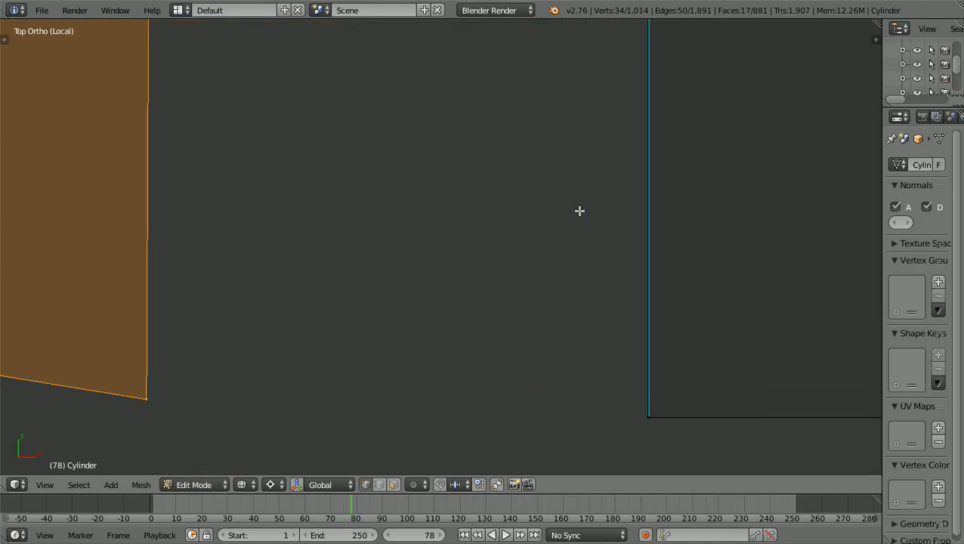
pyautogui.keyDown('ctrl'); pyautogui.scroll(-1, 580, 211); pyautogui.keyUp('ctrl')
pyautogui.keyDown('ctrl'); pyautogui.scroll(2, 580, 211); pyautogui.keyUp('ctrl')
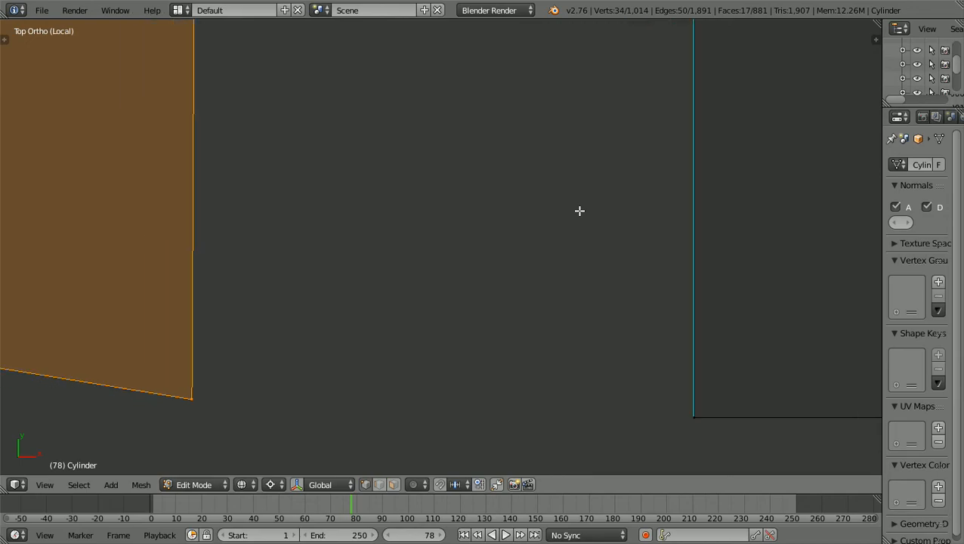
pyautogui.keyDown('shift'); pyautogui.scroll(1, 579, 211); pyautogui.keyUp('shift')
pyautogui.keyDown('shift'); pyautogui.scroll(2, 580, 210); pyautogui.keyUp('shift')
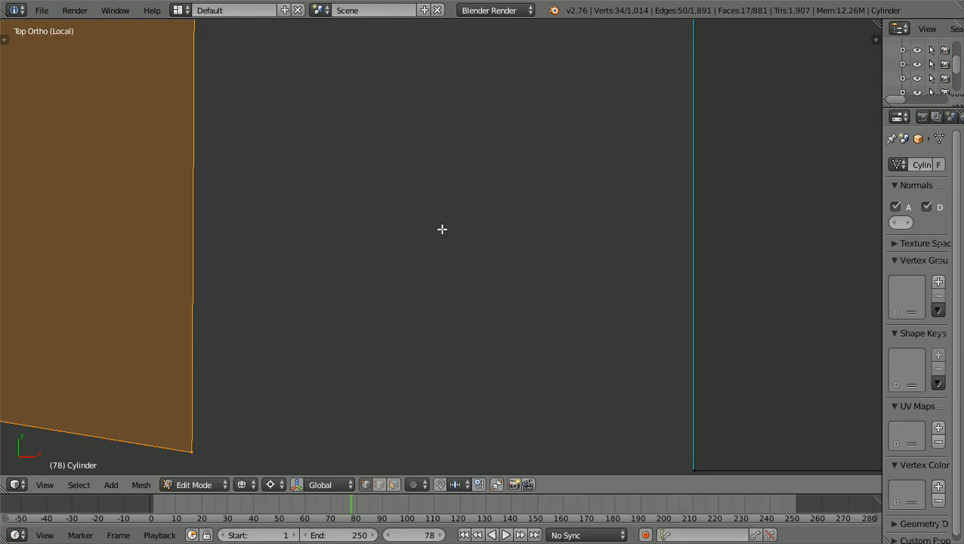
pyautogui.press('g')
pyautogui.press('y')
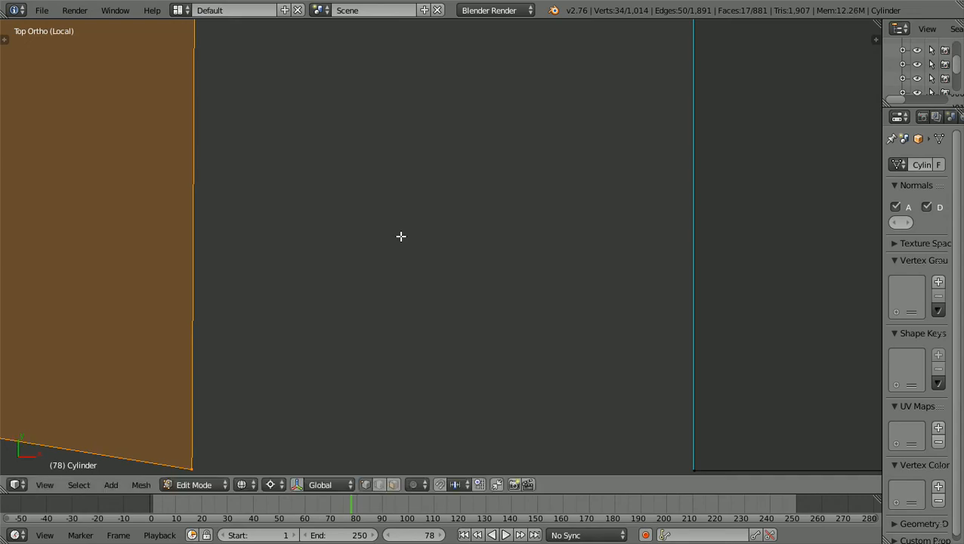
pyautogui.click(400, 237)
# Clear the selection and show the mesh in solid shading, viewed at an angle onto the two half-cylinders.
pyautogui.scroll(-20, 401, 236)
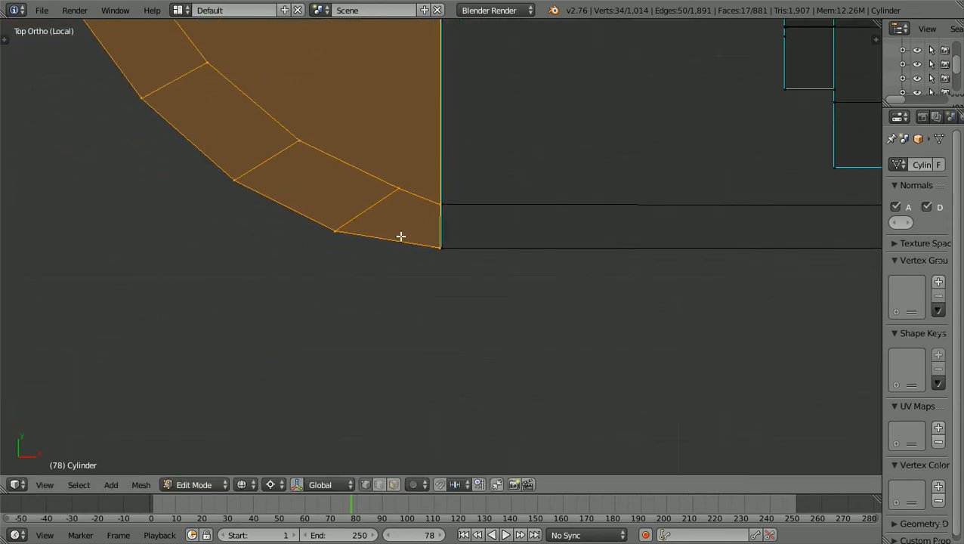
pyautogui.scroll(-10, 400, 236)
pyautogui.press('a')
pyautogui.scroll(-5, 400, 237)
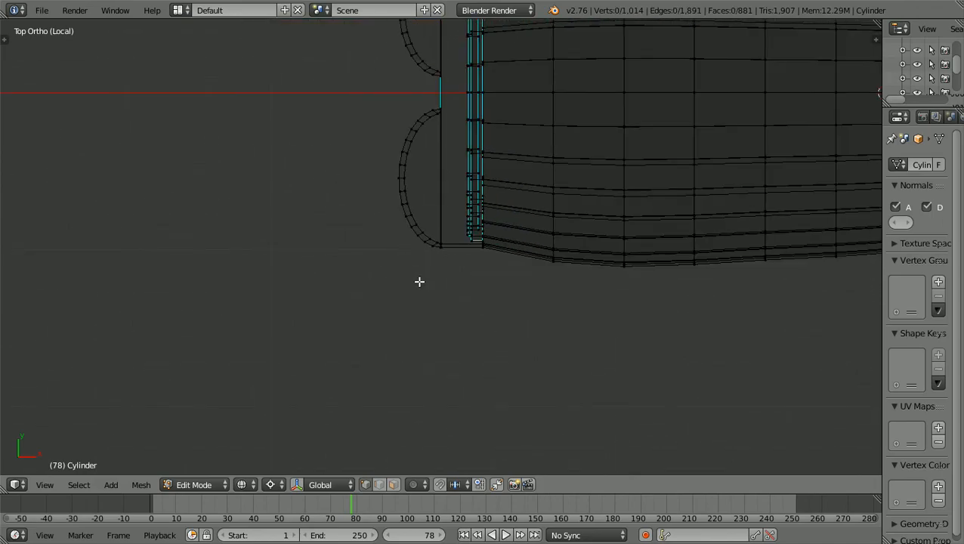
pyautogui.scroll(-7, 419, 281)
pyautogui.moveTo(419, 281); pyautogui.dragTo(533, 208, button='middle')
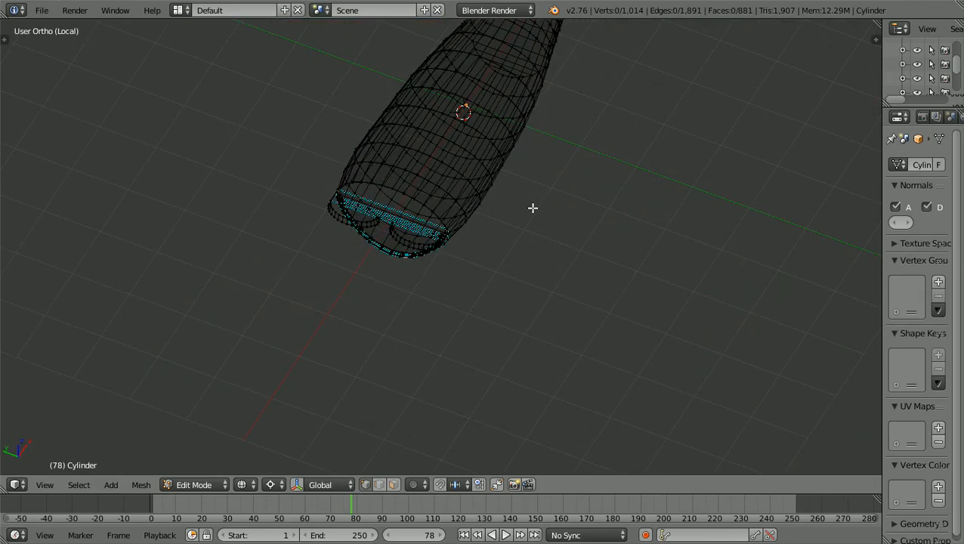
pyautogui.scroll(2, 532, 208)
pyautogui.press('z')
pyautogui.scroll(2, 532, 208)
pyautogui.scroll(-2, 532, 208)
pyautogui.moveTo(532, 208)
pyautogui.mouseDown(button='middle')
pyautogui.moveTo(500, 190)
pyautogui.moveTo(452, 223)
pyautogui.mouseUp(button='middle')
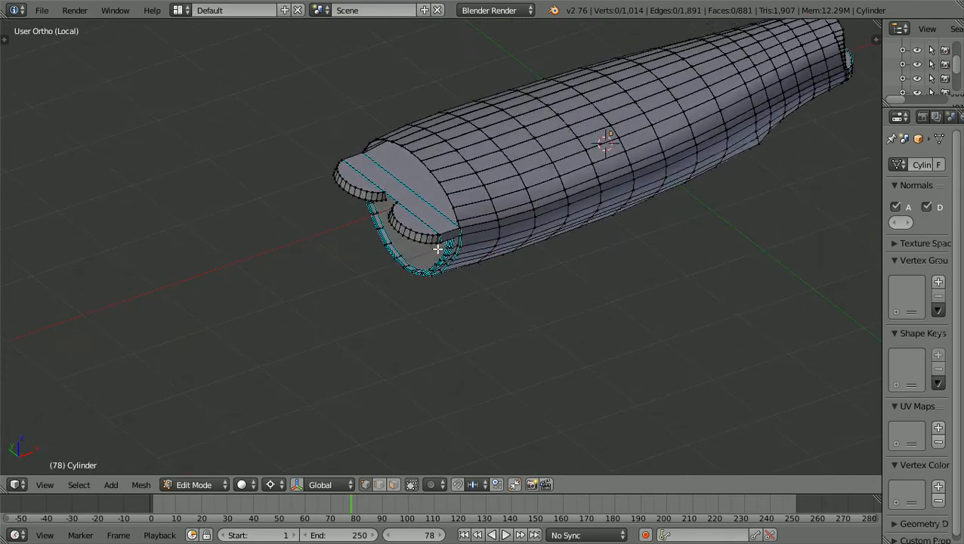
# Switch to Object Mode and view the block end of the cylinder from the front.
pyautogui.click(224, 486)
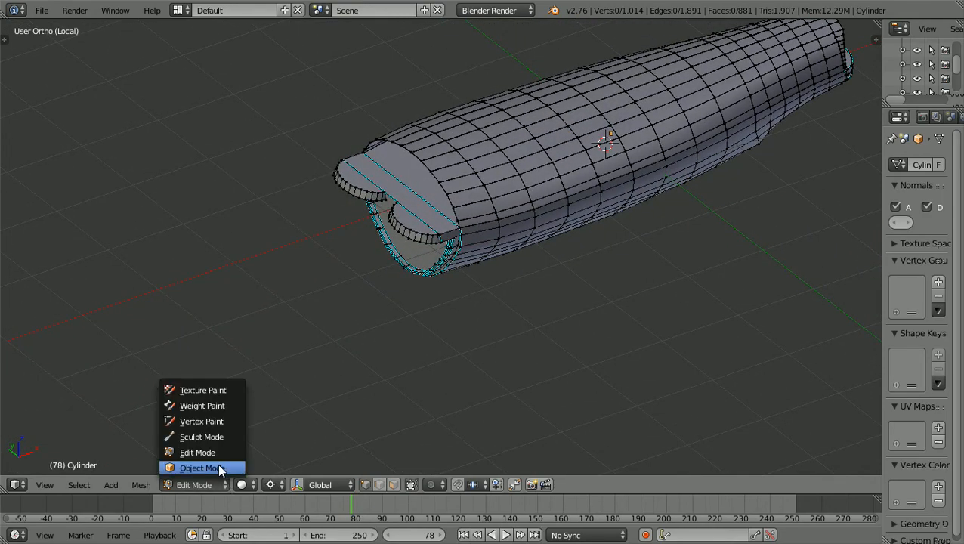
pyautogui.click(221, 471)
pyautogui.scroll(1, 438, 383)
pyautogui.moveTo(441, 390); pyautogui.dragTo(395, 386, button='middle')
pyautogui.press('KP_1')
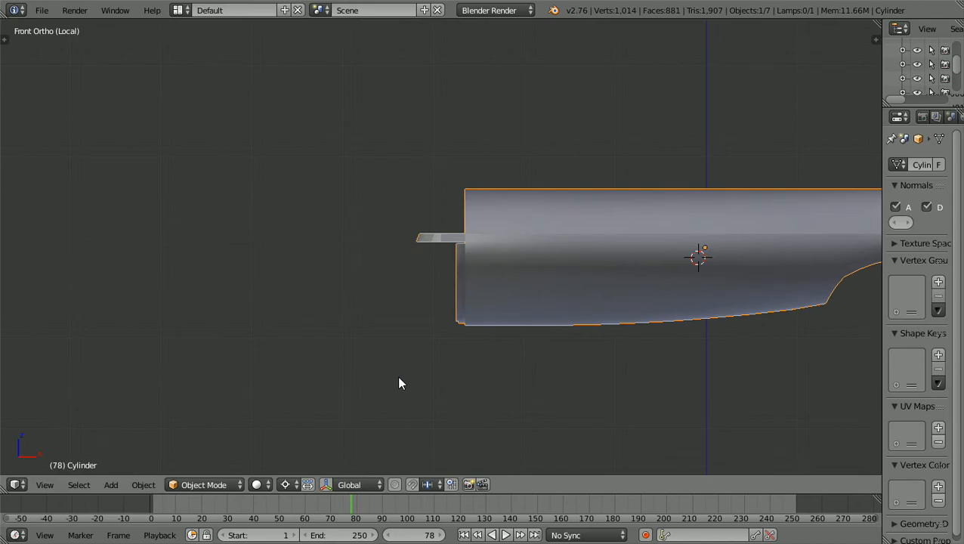
# Leave local view and display the cylinder in solid shading over the reference image.
pyautogui.press('KP_Divide')
pyautogui.scroll(-13, 399, 378)
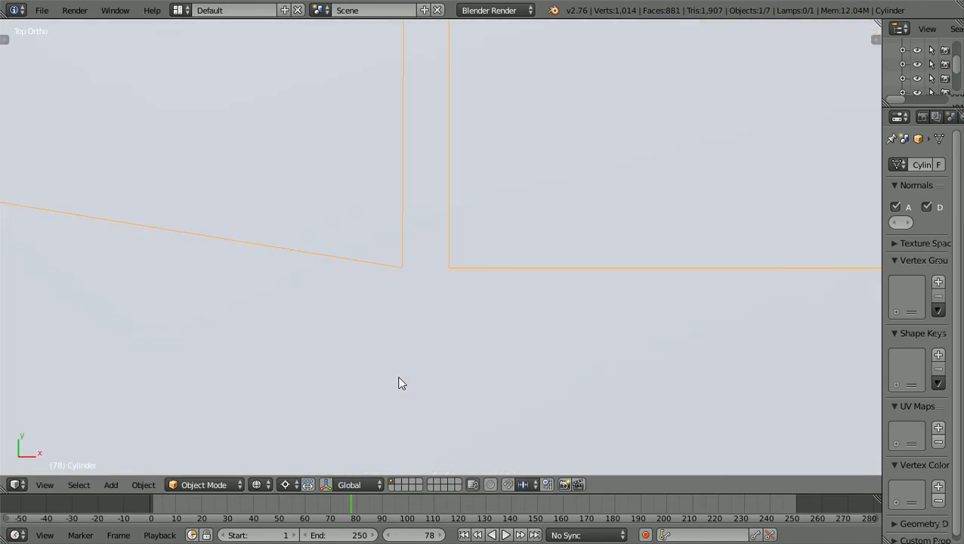
pyautogui.scroll(-4, 401, 383)
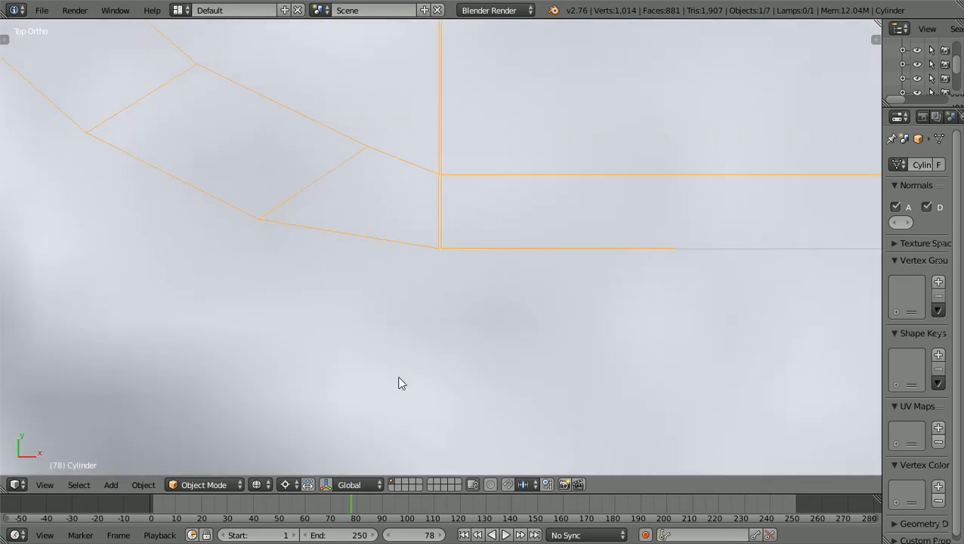
pyautogui.press('z')
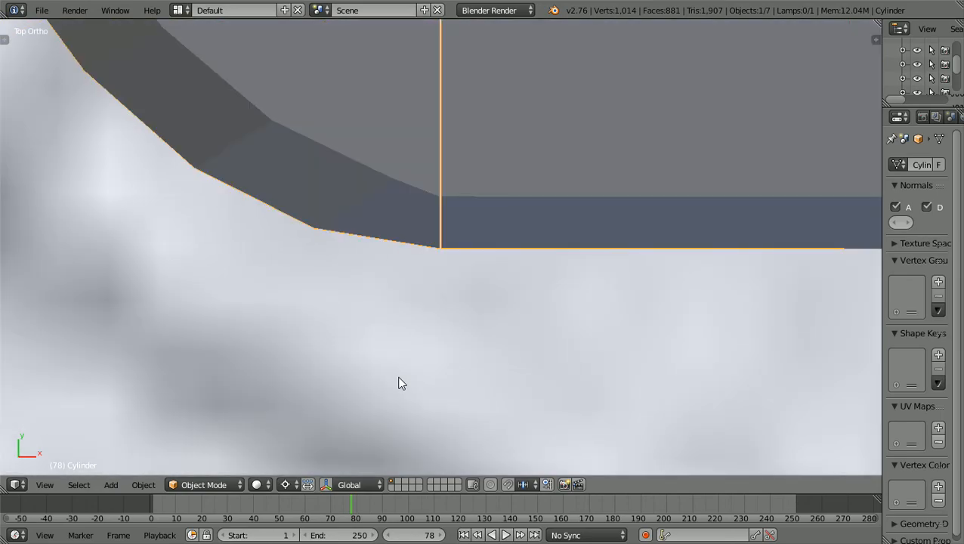
pyautogui.scroll(-8, 399, 383)
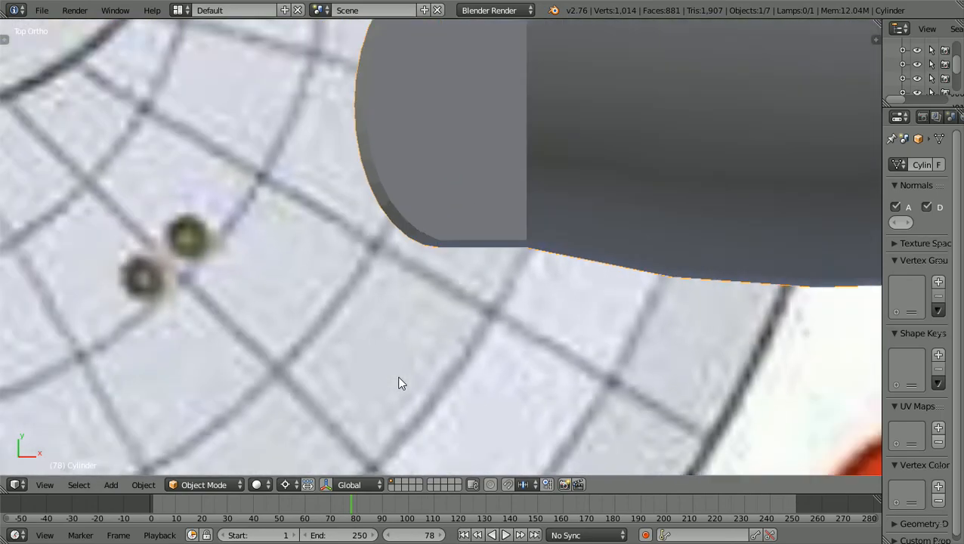
# Examine the block and half-cylinders against the reference drawing from the front and from an angled view.
pyautogui.press('KP_1')
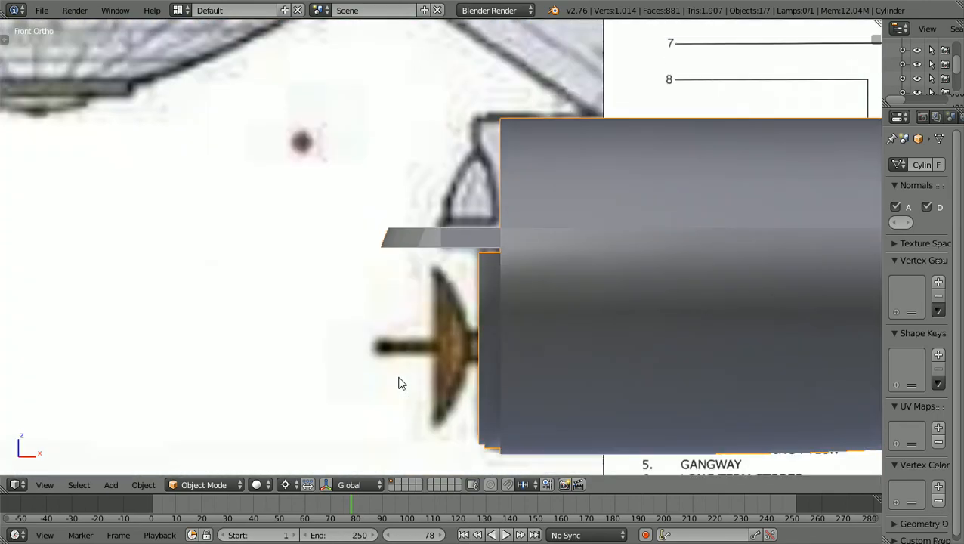
pyautogui.scroll(1, 401, 384)
pyautogui.scroll(3, 402, 384)
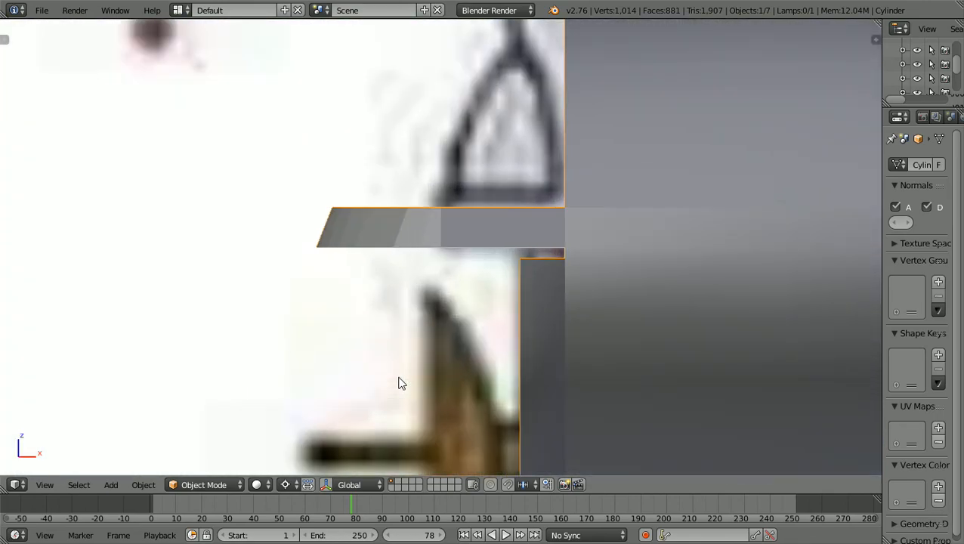
pyautogui.scroll(-5, 401, 383)
pyautogui.scroll(2, 399, 377)
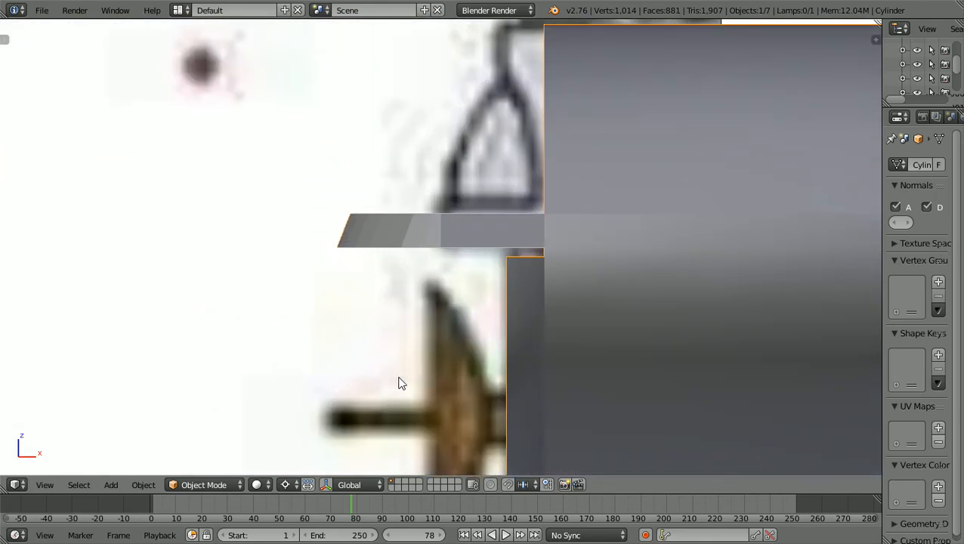
pyautogui.scroll(-2, 398, 377)
pyautogui.moveTo(399, 365); pyautogui.dragTo(456, 389, button='middle')
pyautogui.keyDown('ctrl'); pyautogui.scroll(-6, 414, 387); pyautogui.keyUp('ctrl')
pyautogui.keyDown('ctrl'); pyautogui.scroll(-3, 456, 394); pyautogui.keyUp('ctrl')
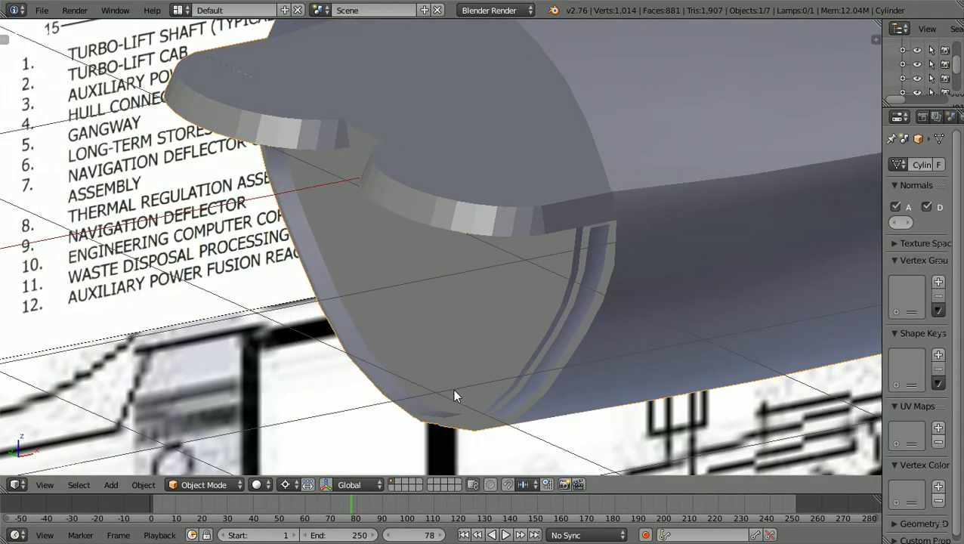
# Return to Edit Mode with face selection and show the tool shelf with the shading options.
pyautogui.click(240, 487)
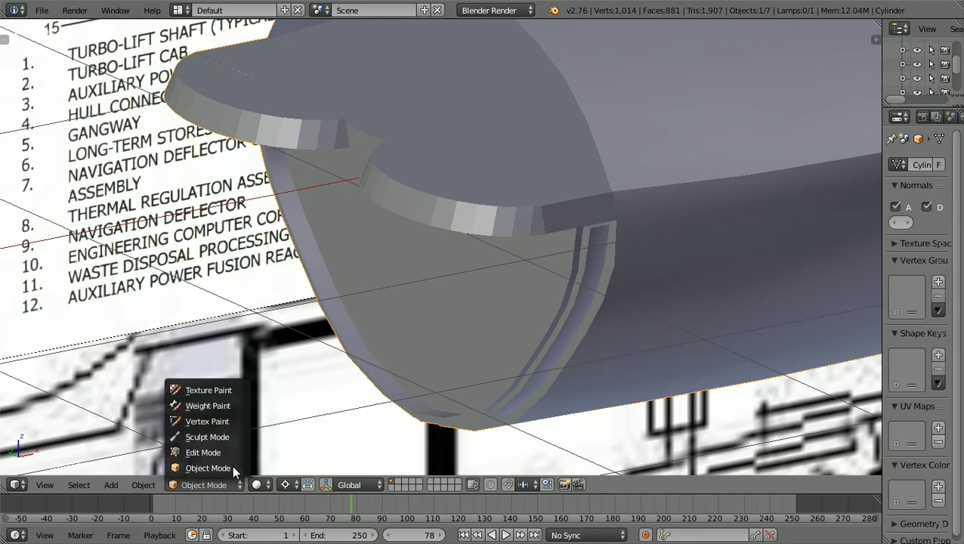
pyautogui.click(227, 454)
pyautogui.click(393, 484)
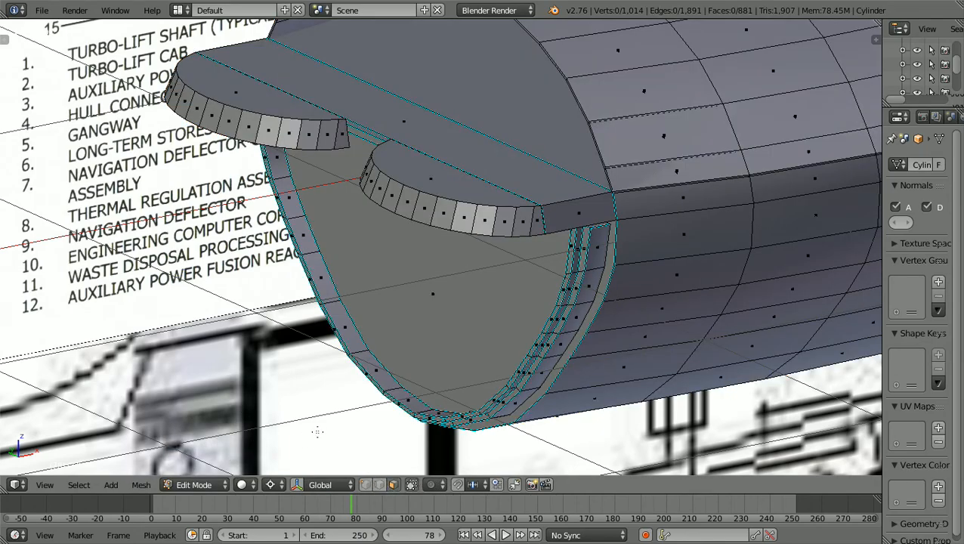
pyautogui.press('t')
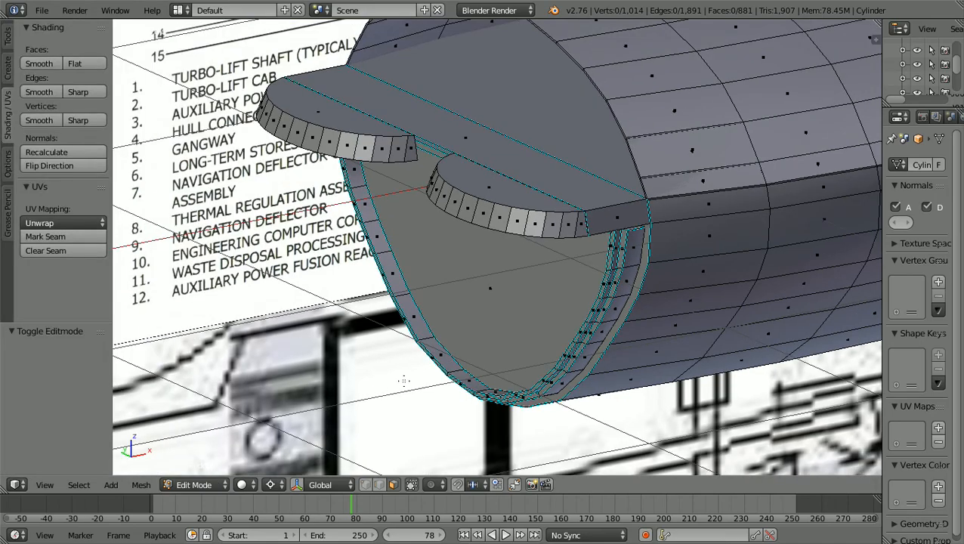
# Select the whole strip of curved rim faces on the newly extruded half-cylinder.
pyautogui.rightClick(581, 228)
pyautogui.keyDown('ctrl'); pyautogui.rightClick(567, 226); pyautogui.keyUp('ctrl')
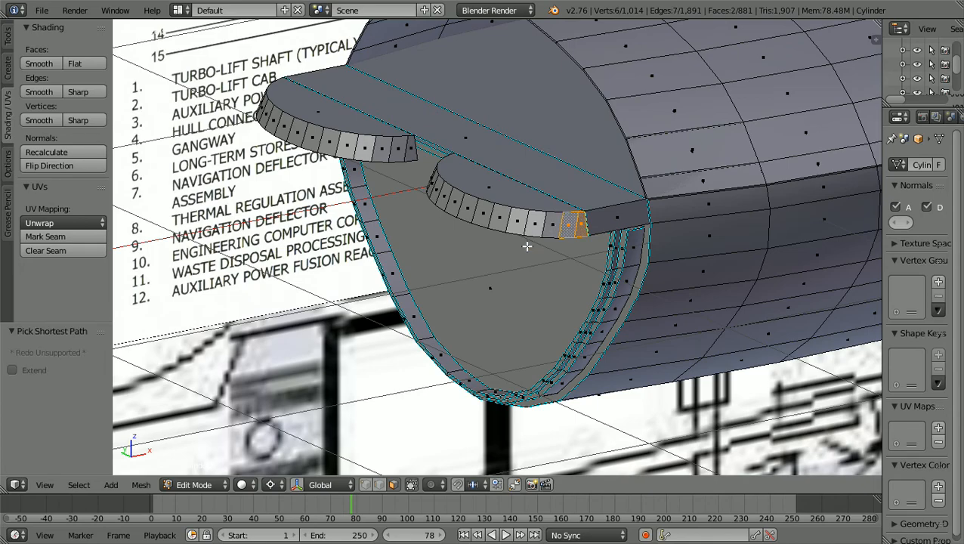
pyautogui.keyDown('alt'); pyautogui.rightClick(556, 225); pyautogui.keyUp('alt')
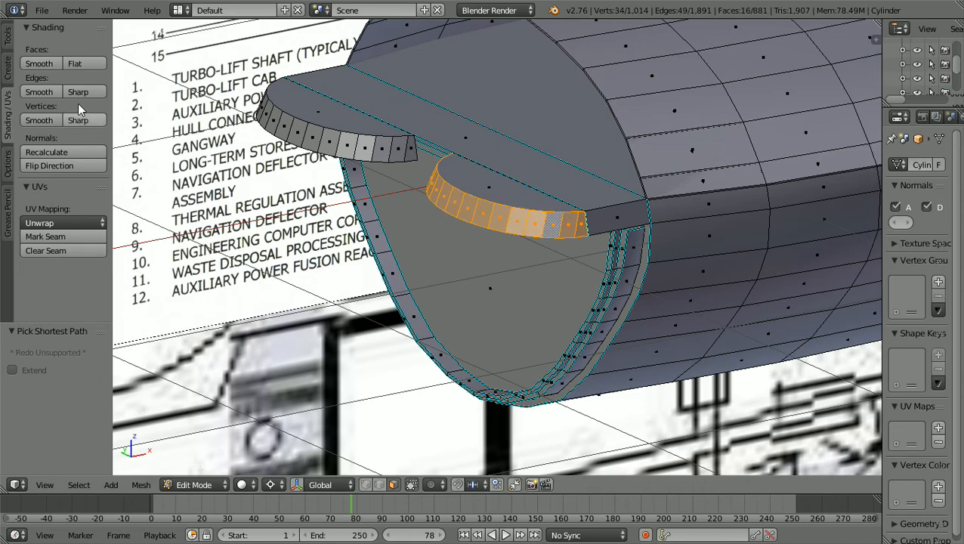
# Apply smooth shading to the strips of curved rim faces on both half-cylinders.
pyautogui.click(44, 67)
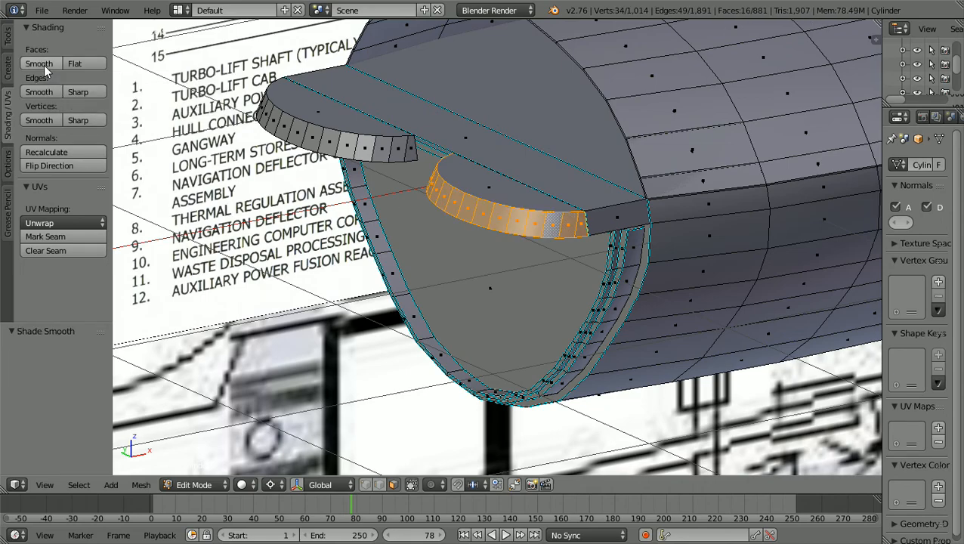
pyautogui.press('a')
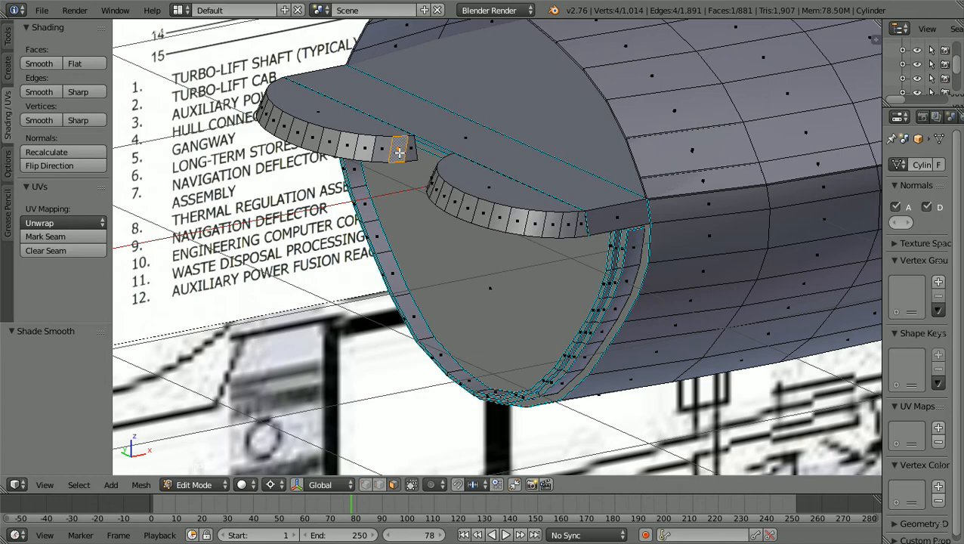
pyautogui.rightClick(409, 154)
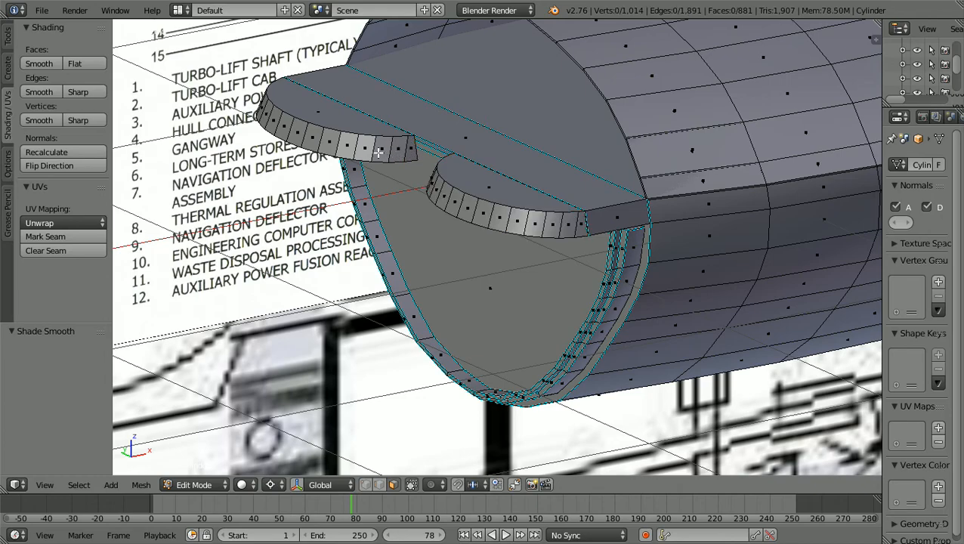
pyautogui.keyDown('alt'); pyautogui.rightClick(377, 152); pyautogui.keyUp('alt')
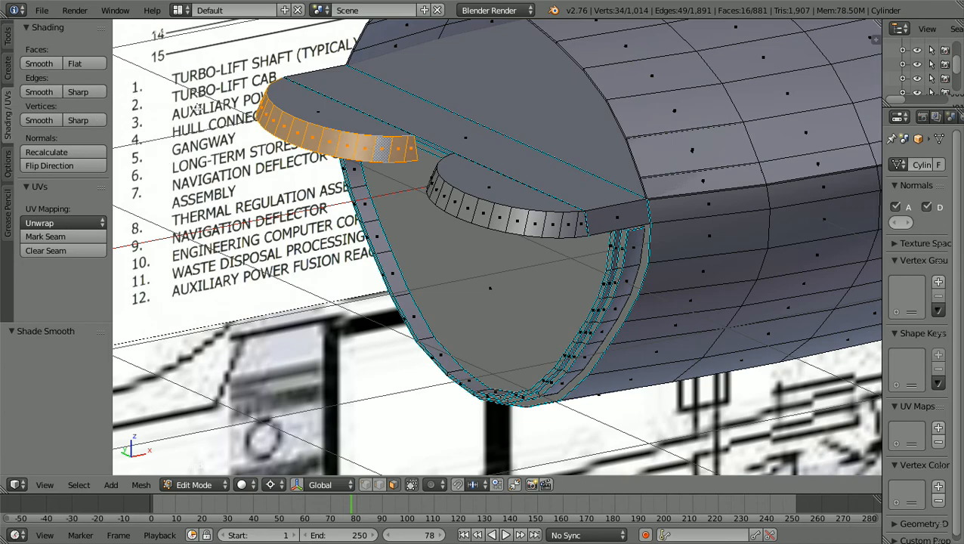
# Apply flat shading to the flat top faces of both half-cylinders.
pyautogui.rightClick(302, 112)
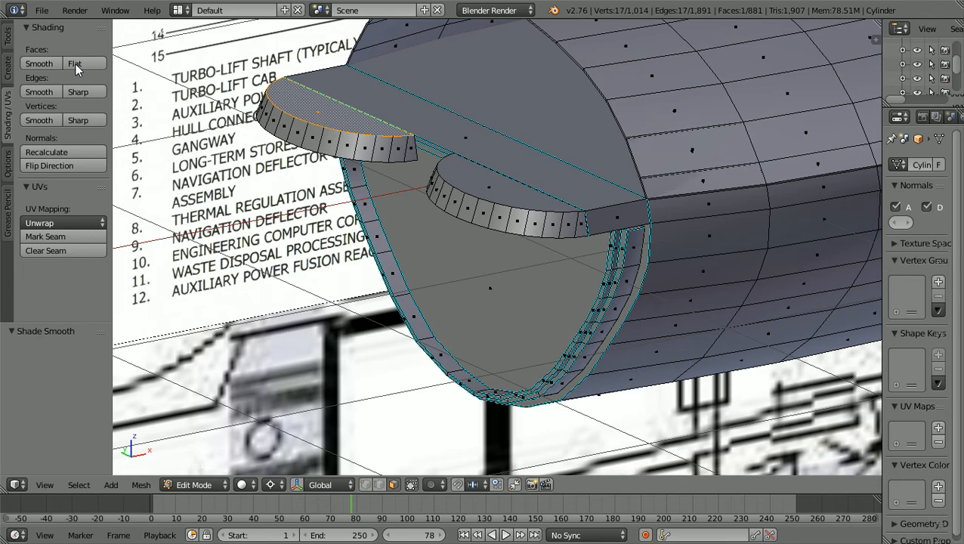
pyautogui.click(75, 64)
pyautogui.rightClick(473, 183)
pyautogui.click(75, 63)
# Hide the tool shelf and return to Object Mode with vertex selection active and nothing selected in the mesh.
pyautogui.scroll(-1, 223, 205)
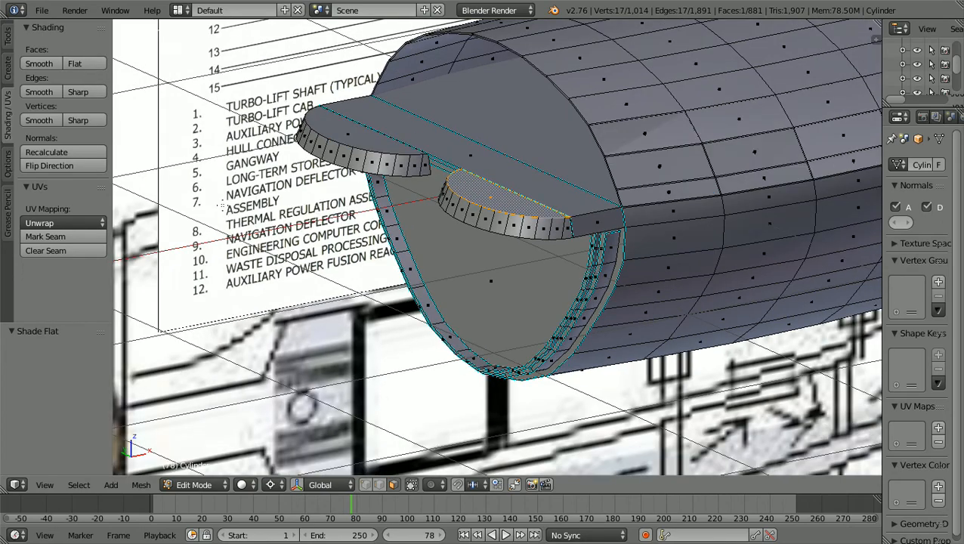
pyautogui.press('t')
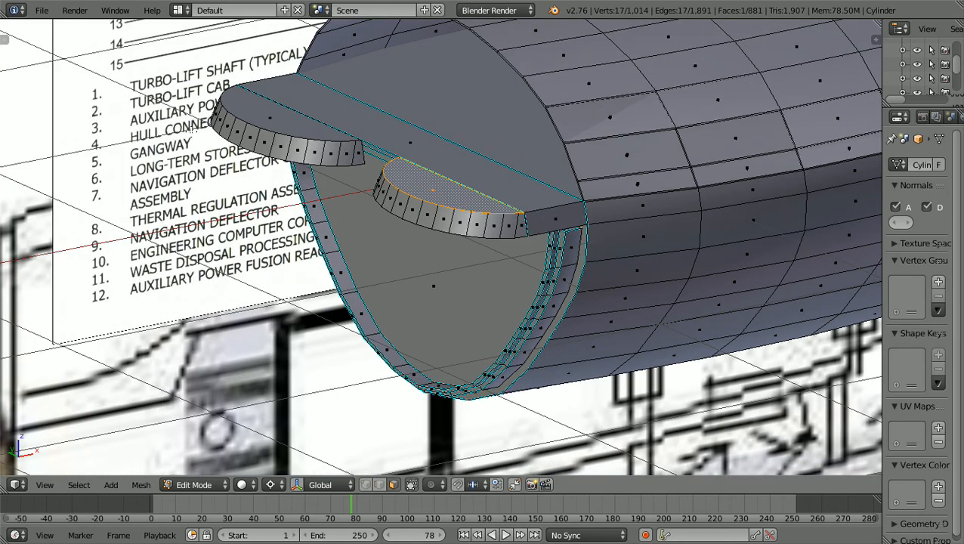
pyautogui.scroll(-1, 216, 201)
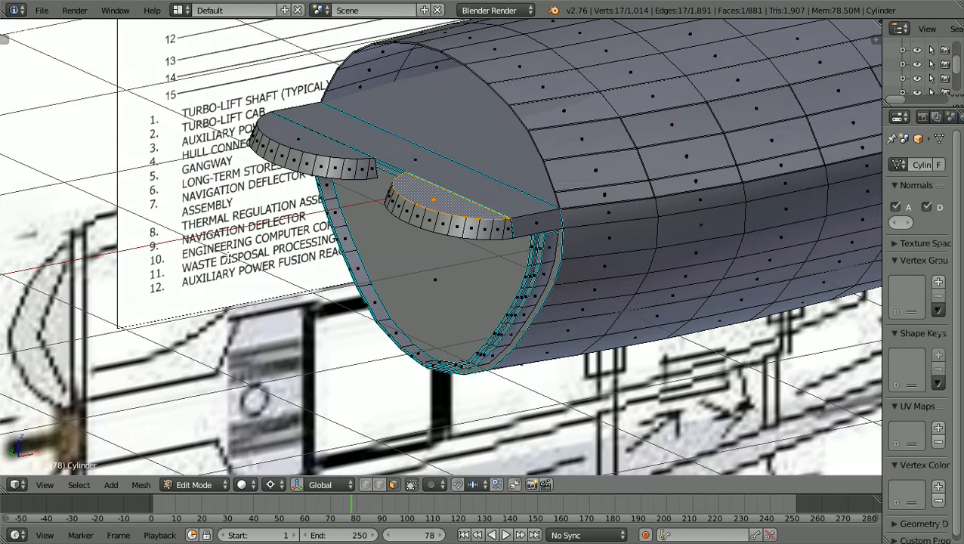
pyautogui.click(366, 484)
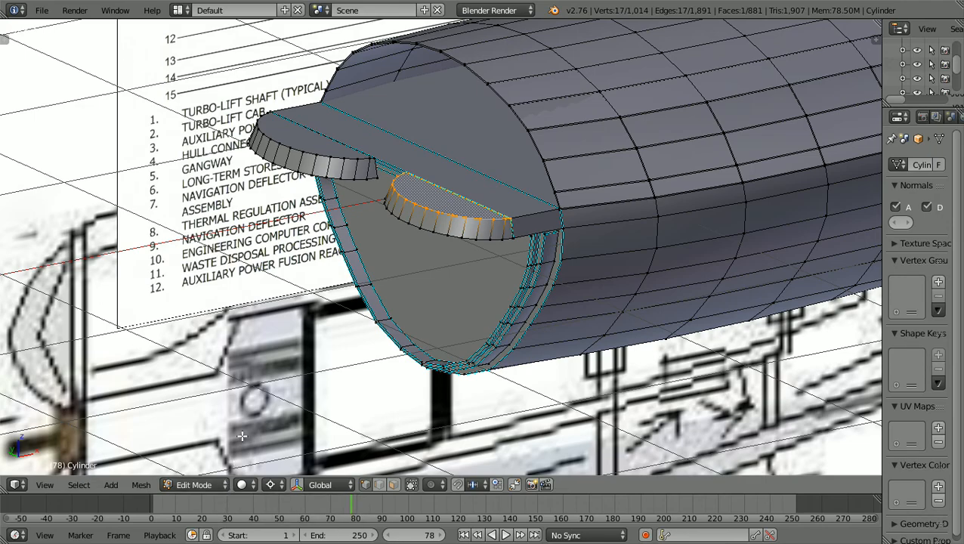
pyautogui.press('a')
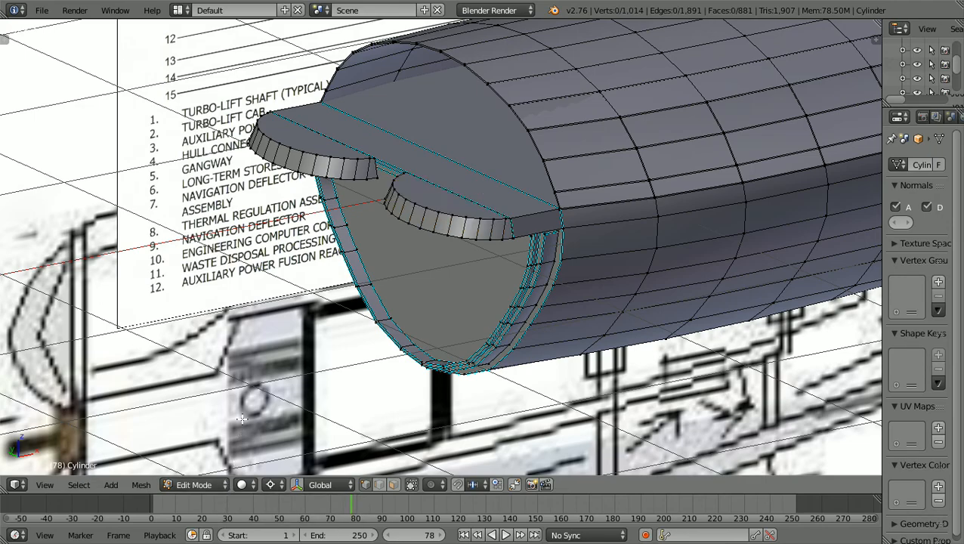
pyautogui.click(218, 485)
pyautogui.click(216, 470)
# Examine the shaded half-cylinders from several angles and from the top against the saucer reference.
pyautogui.scroll(-2, 308, 439)
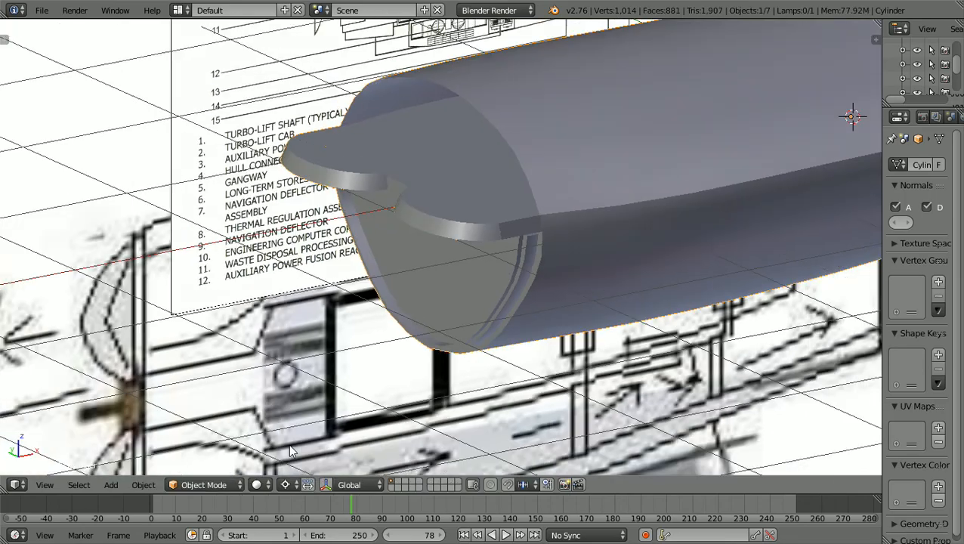
pyautogui.scroll(1, 309, 439)
pyautogui.moveTo(308, 439); pyautogui.dragTo(422, 372, button='middle')
pyautogui.scroll(2, 409, 449)
pyautogui.scroll(-2, 409, 448)
pyautogui.scroll(-3, 300, 451)
pyautogui.scroll(5, 379, 428)
pyautogui.moveTo(378, 423); pyautogui.dragTo(364, 406, button='middle')
pyautogui.press('KP_7')
pyautogui.scroll(-1, 364, 411)
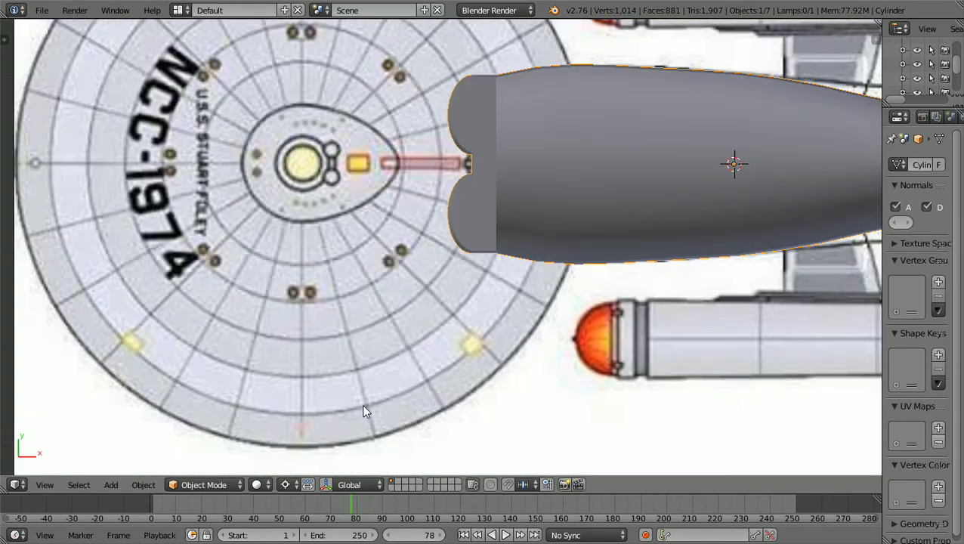
pyautogui.press('ctrl+KP_6')
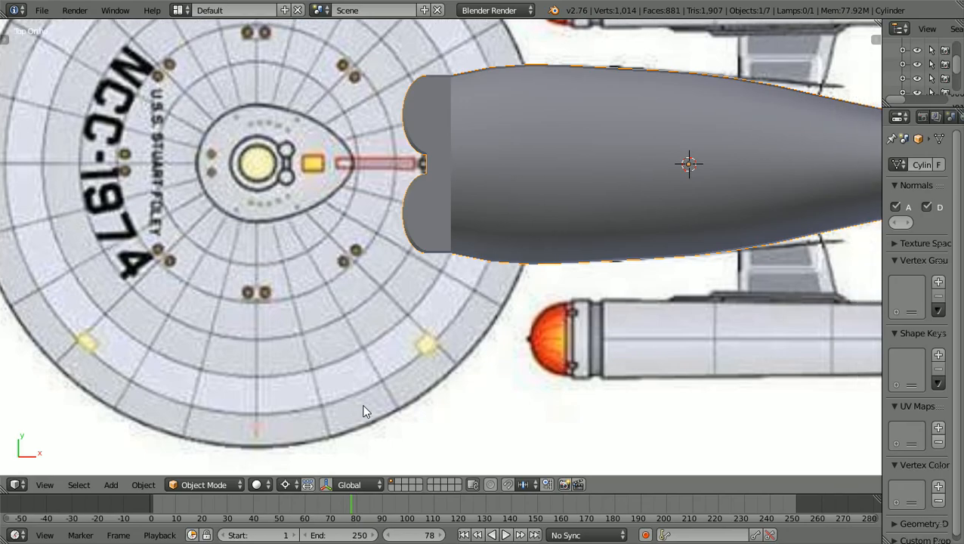
pyautogui.scroll(-2, 363, 411)
pyautogui.moveTo(366, 412); pyautogui.dragTo(406, 246, button='middle')
pyautogui.scroll(3, 407, 244)
pyautogui.moveTo(397, 313); pyautogui.dragTo(362, 318, button='middle')
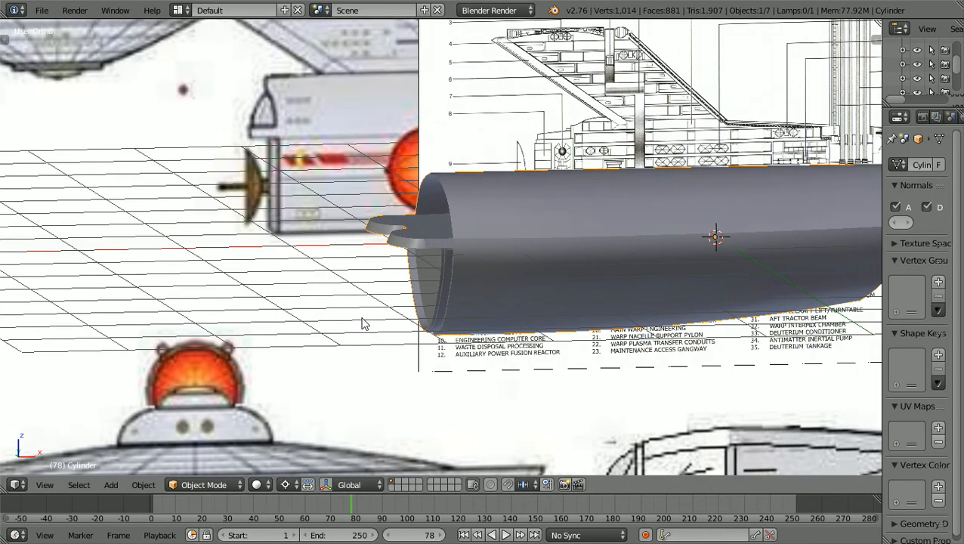
# Compare the full length of the hull with the side-elevation reference drawings in the front orthographic view.
pyautogui.press('KP_1')
pyautogui.scroll(3, 362, 324)
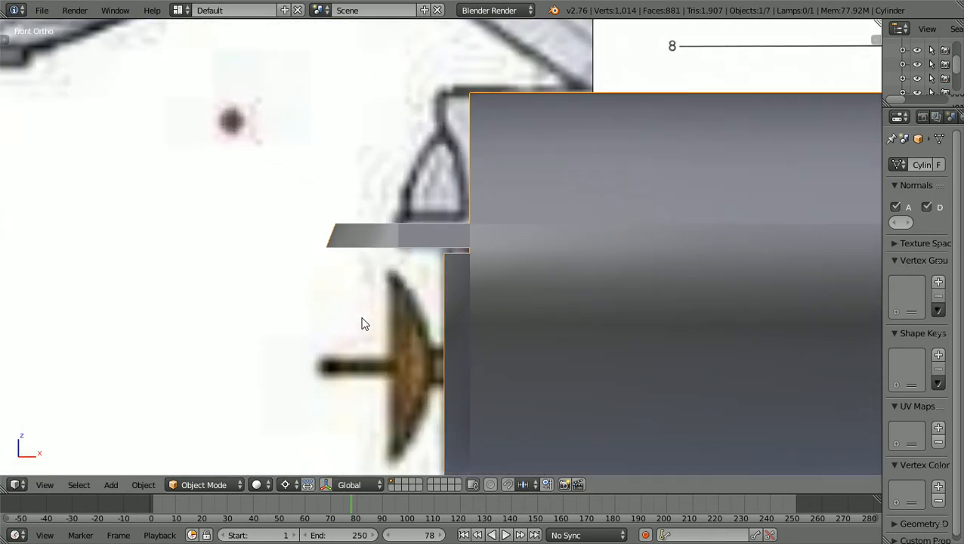
pyautogui.scroll(-3, 150, 338)
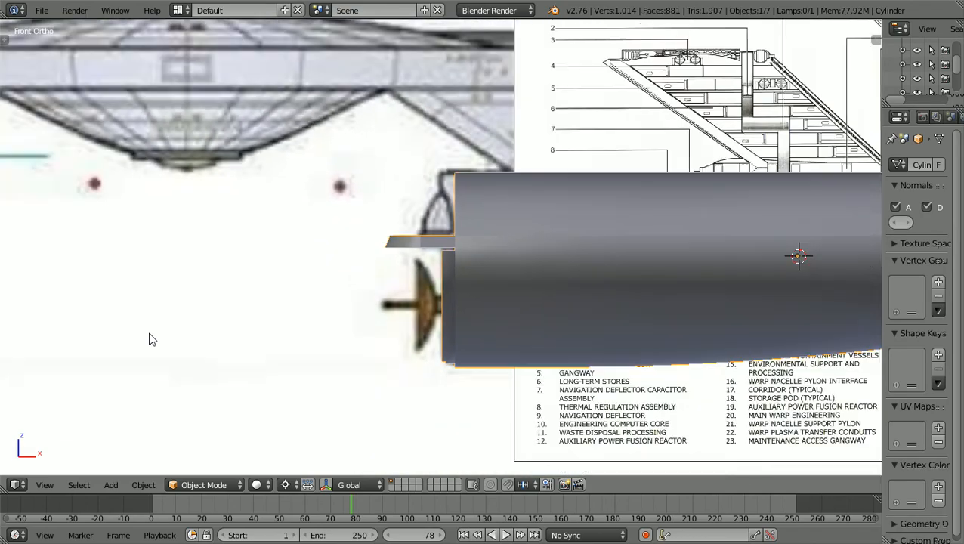
pyautogui.scroll(-2, 150, 334)
pyautogui.keyDown('ctrl'); pyautogui.scroll(7, 149, 334); pyautogui.keyUp('ctrl')
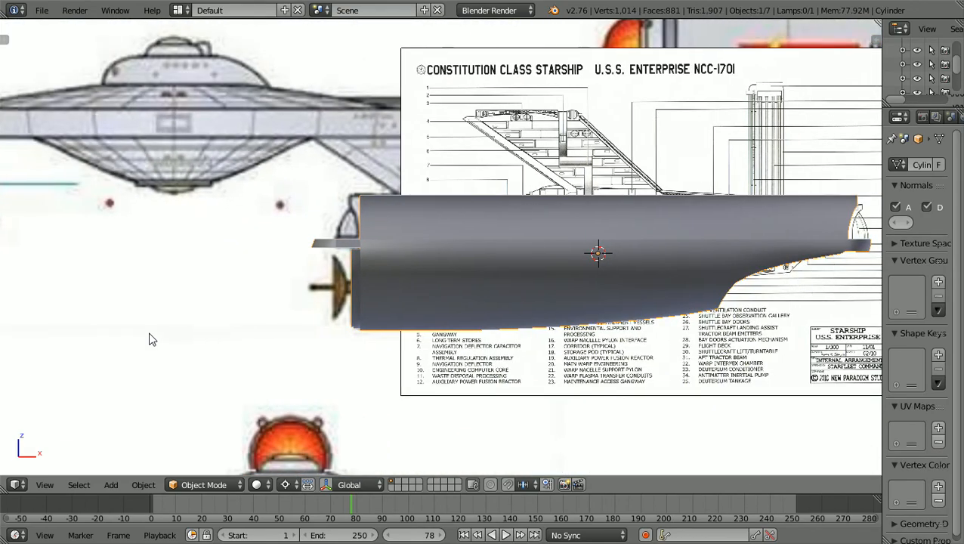
pyautogui.keyDown('ctrl'); pyautogui.scroll(-3, 150, 339); pyautogui.keyUp('ctrl')
pyautogui.keyDown('ctrl'); pyautogui.scroll(4, 150, 338); pyautogui.keyUp('ctrl')
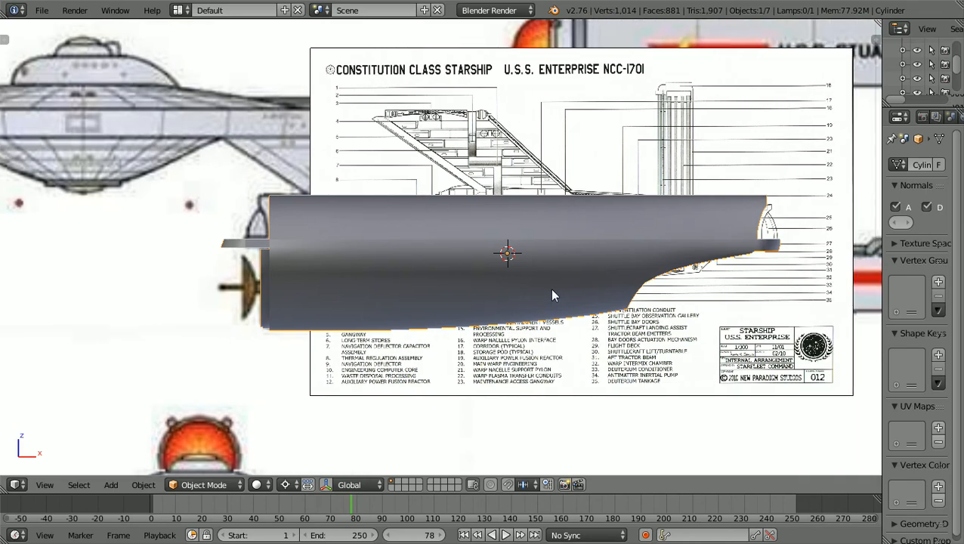
pyautogui.scroll(1, 552, 295)
pyautogui.scroll(-3, 553, 295)
# Inspect the overhanging half-cylinder ledge and recessed hull end up close, from an angle and in the front view against the reference.
pyautogui.moveTo(506, 330); pyautogui.dragTo(529, 330, button='middle')
pyautogui.scroll(8, 527, 331)
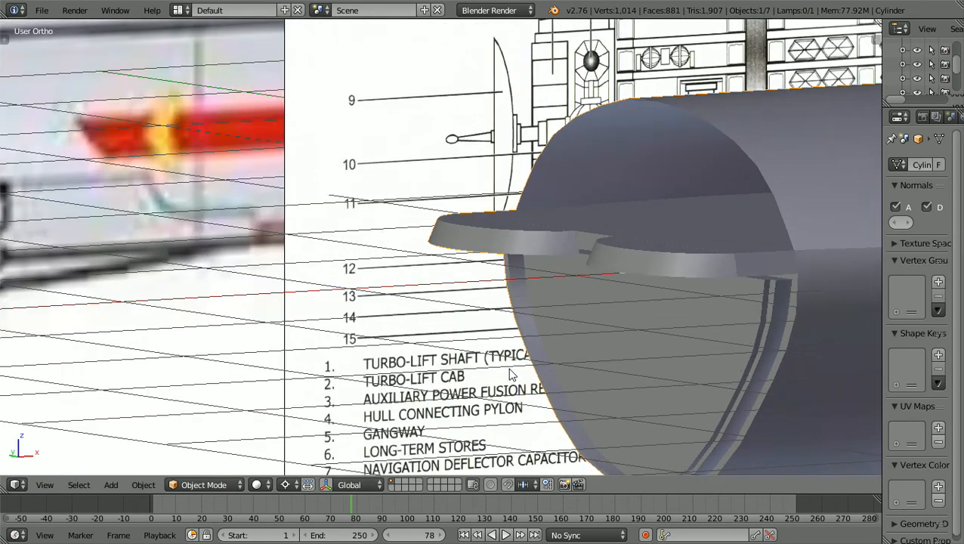
pyautogui.moveTo(511, 375); pyautogui.dragTo(502, 364, button='middle')
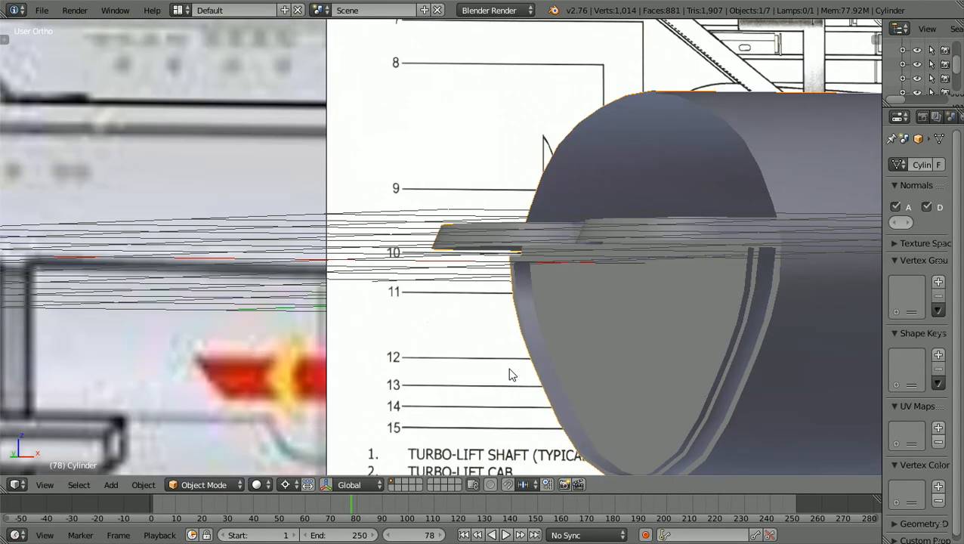
pyautogui.press('KP_1')
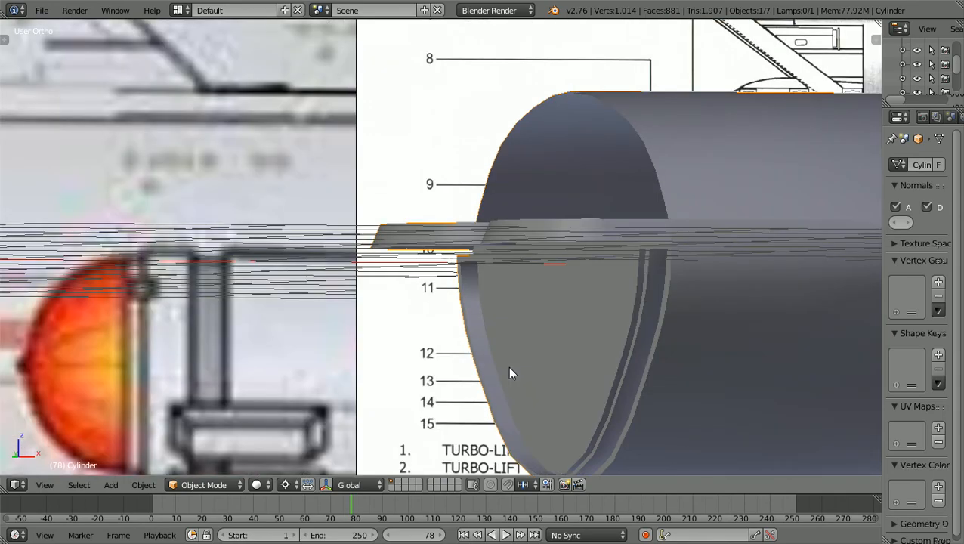
pyautogui.scroll(4, 511, 373)
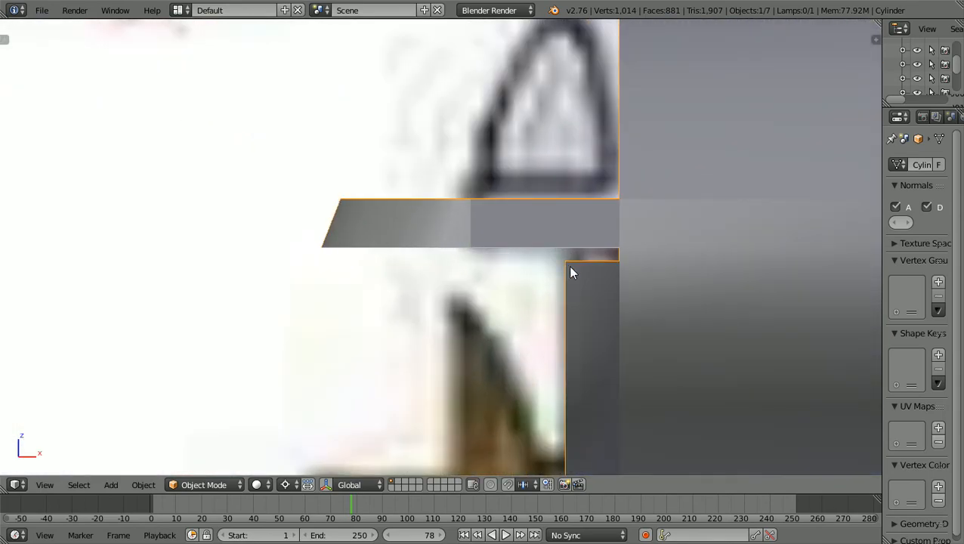
pyautogui.scroll(-2, 579, 264)
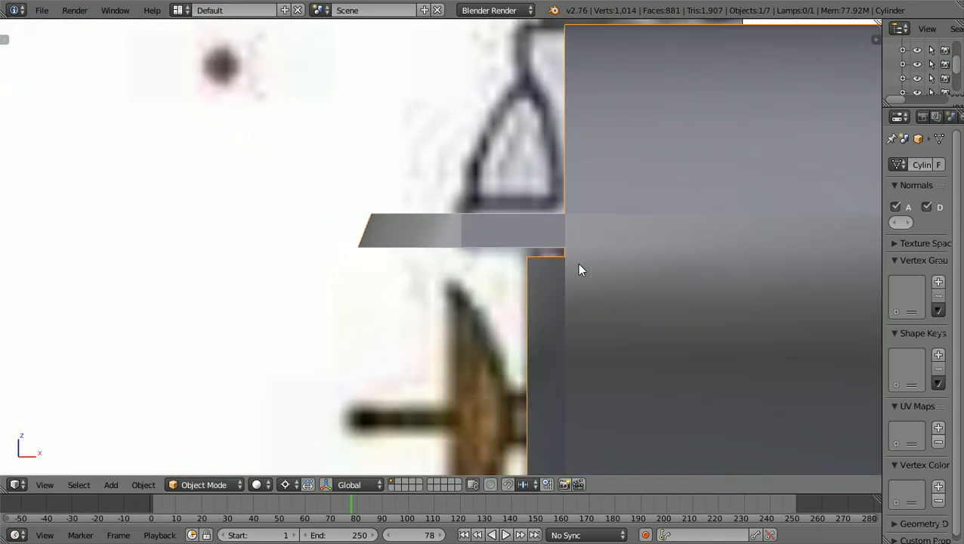
pyautogui.scroll(2, 579, 263)
pyautogui.scroll(-1, 579, 263)
pyautogui.scroll(-2, 579, 270)
pyautogui.moveTo(579, 270); pyautogui.dragTo(521, 320, button='middle')
pyautogui.scroll(2, 595, 319)
pyautogui.scroll(2, 568, 316)
pyautogui.press('KP_1')
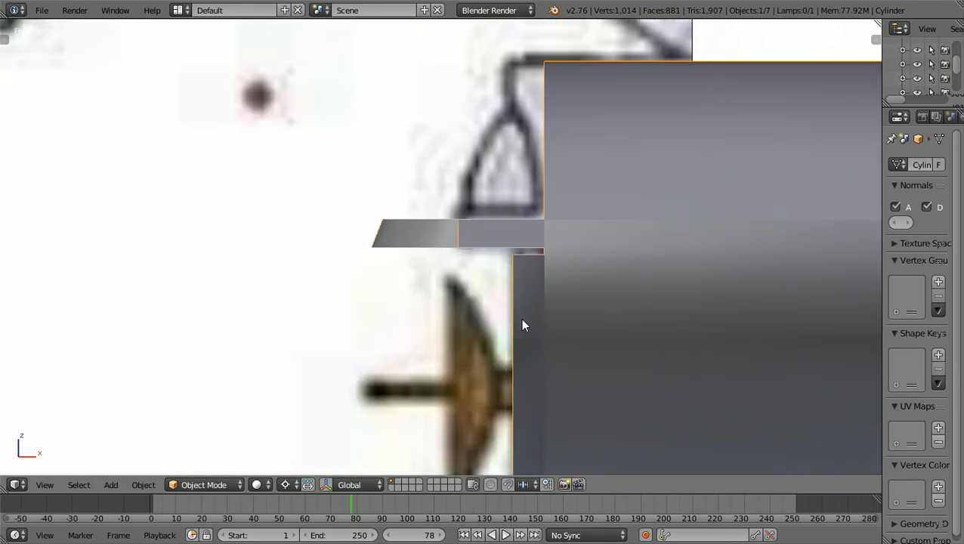
pyautogui.scroll(1, 498, 310)
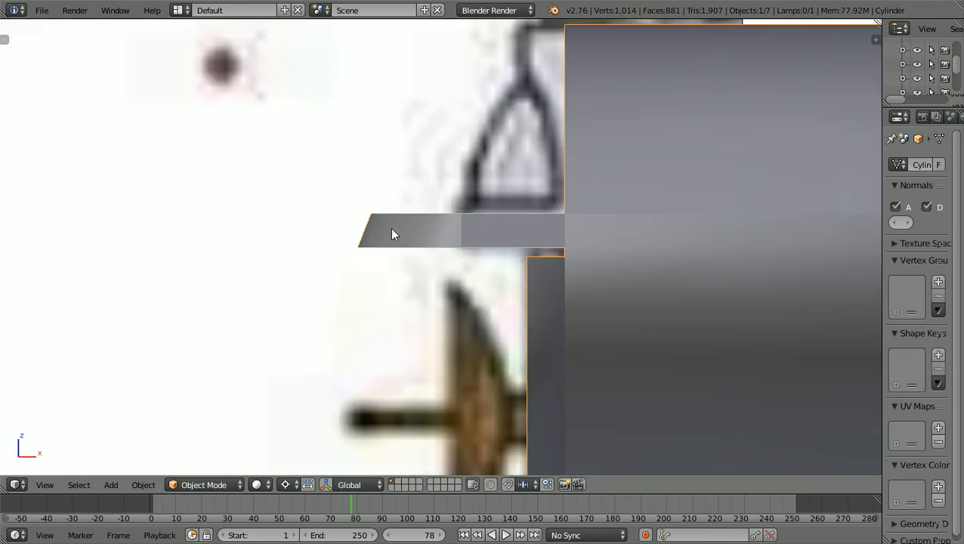
pyautogui.scroll(-1, 390, 228)
pyautogui.scroll(-1, 563, 243)
pyautogui.scroll(-1, 564, 242)
pyautogui.scroll(1, 564, 241)
pyautogui.scroll(-1, 564, 242)
# Examine the hull end-on from both ends and from an angle, checking the half-cylinders and the upper opening.
pyautogui.moveTo(553, 274); pyautogui.dragTo(696, 295, button='middle')
pyautogui.press('KP_3')
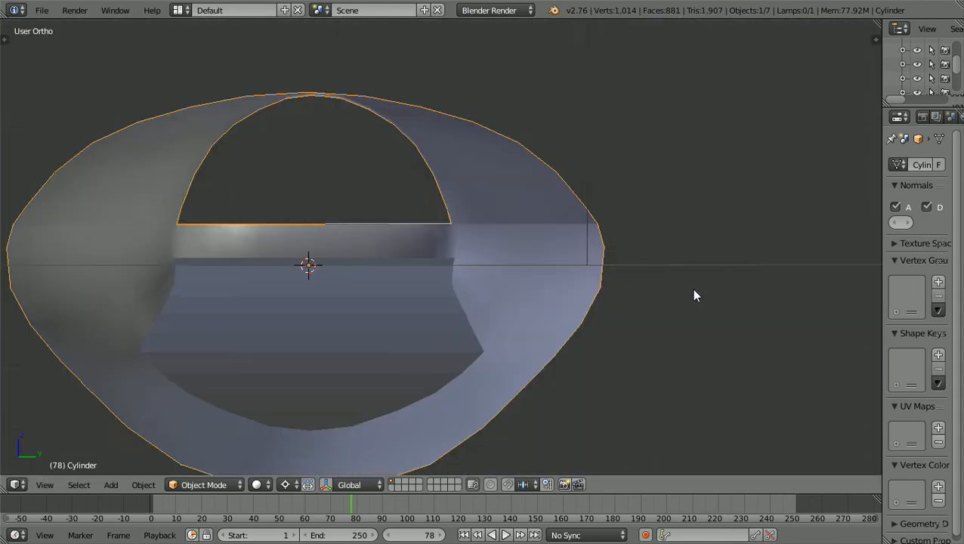
pyautogui.press('ctrl+KP_3')
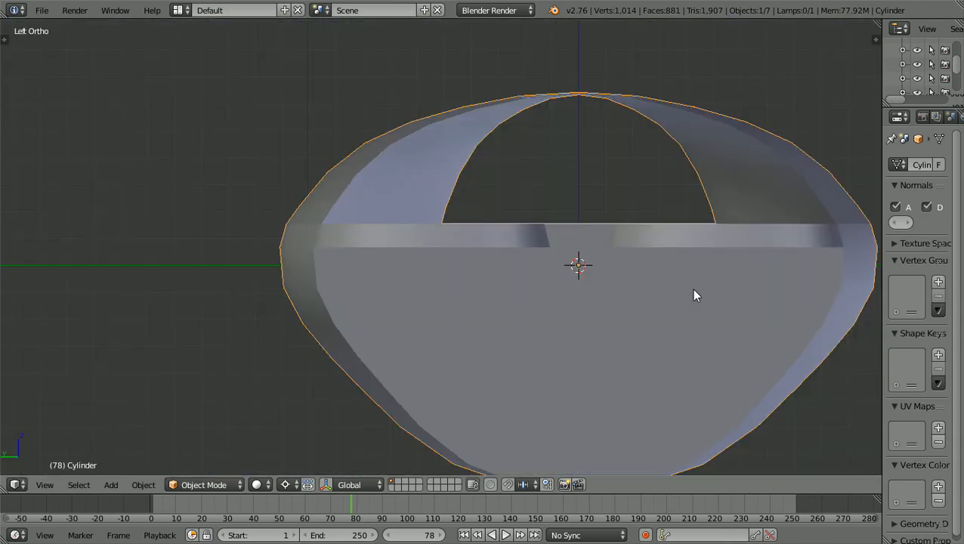
pyautogui.scroll(1, 695, 295)
pyautogui.scroll(-2, 694, 289)
pyautogui.keyDown('ctrl'); pyautogui.scroll(3, 694, 289); pyautogui.keyUp('ctrl')
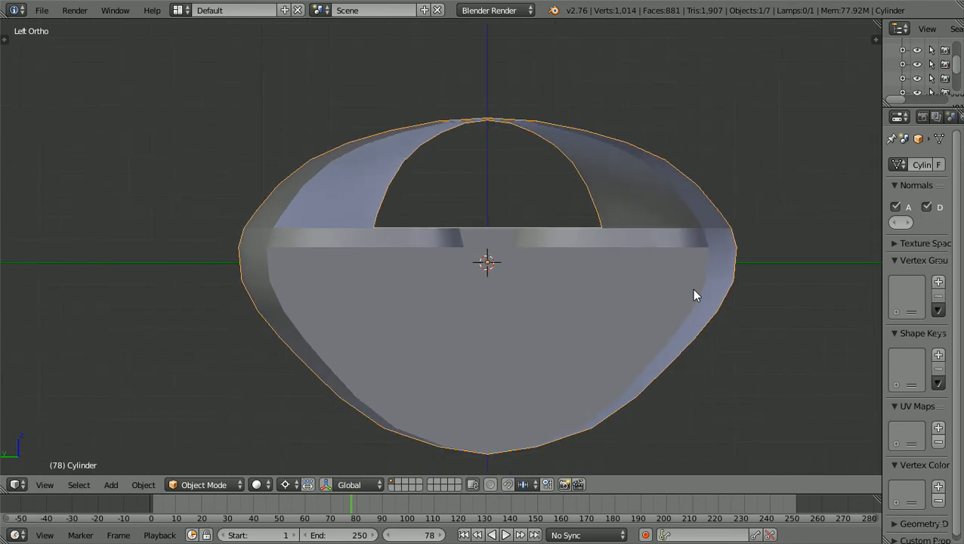
pyautogui.scroll(1, 694, 289)
pyautogui.scroll(-3, 694, 295)
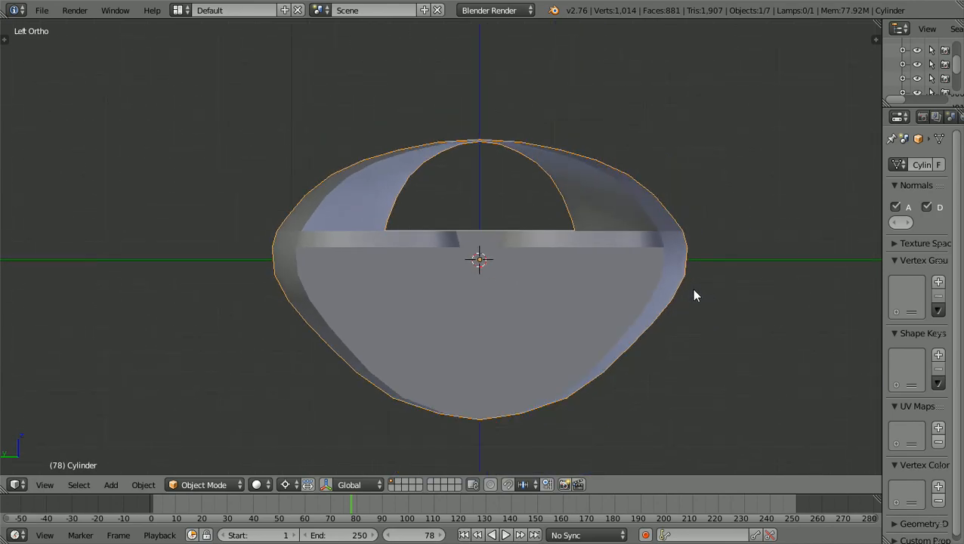
pyautogui.moveTo(694, 295); pyautogui.dragTo(675, 307, button='middle')
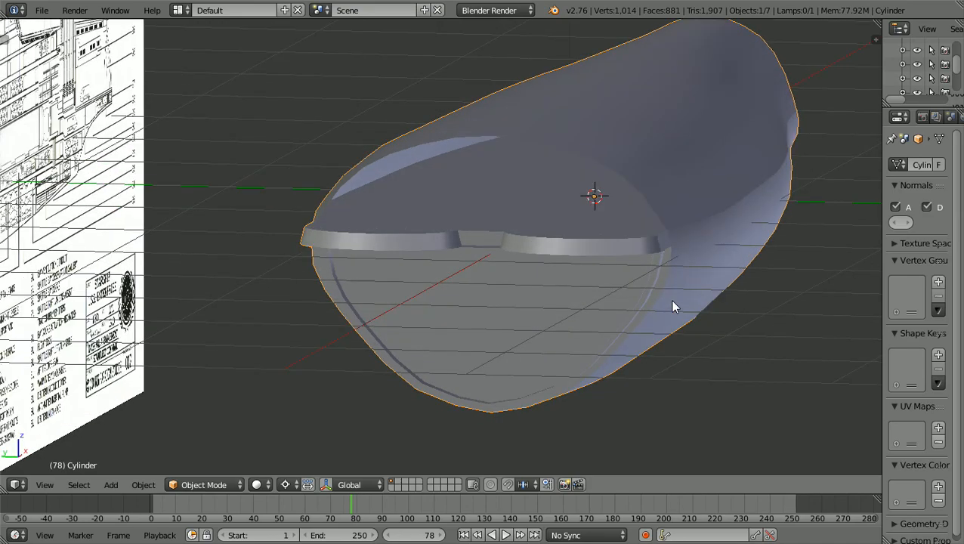
# Save the scene as a new file named NCC-1974USS-STUART-FOLEY8a.blend in D:\Documents\.
pyautogui.click(42, 11)
pyautogui.click(87, 131)
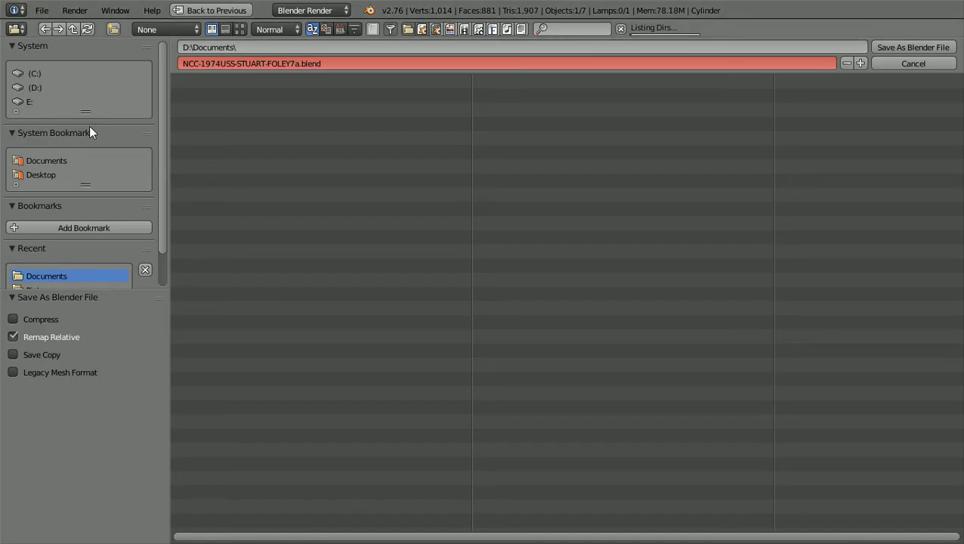
pyautogui.click(292, 66)
pyautogui.click(292, 65)
pyautogui.press('BackSpace')
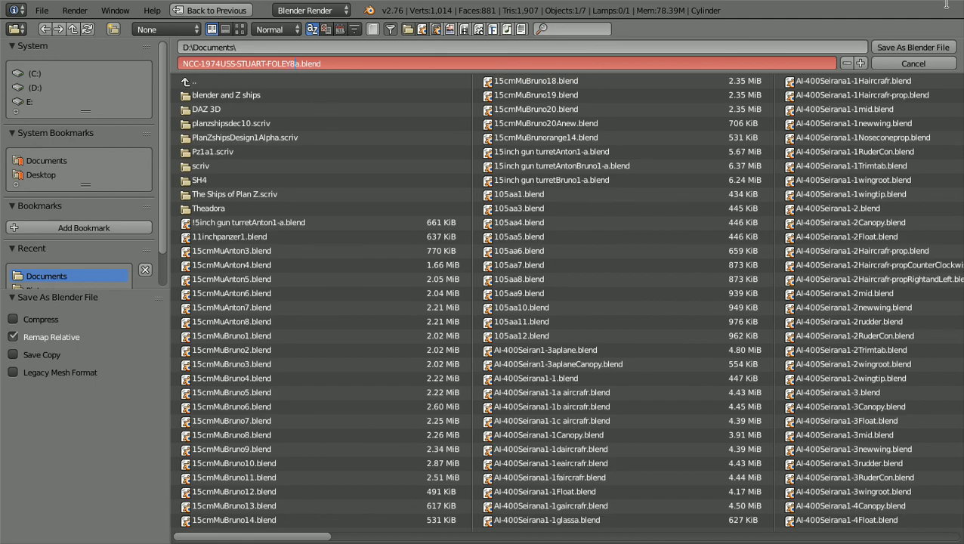
pyautogui.press('Return')
pyautogui.click(914, 48)
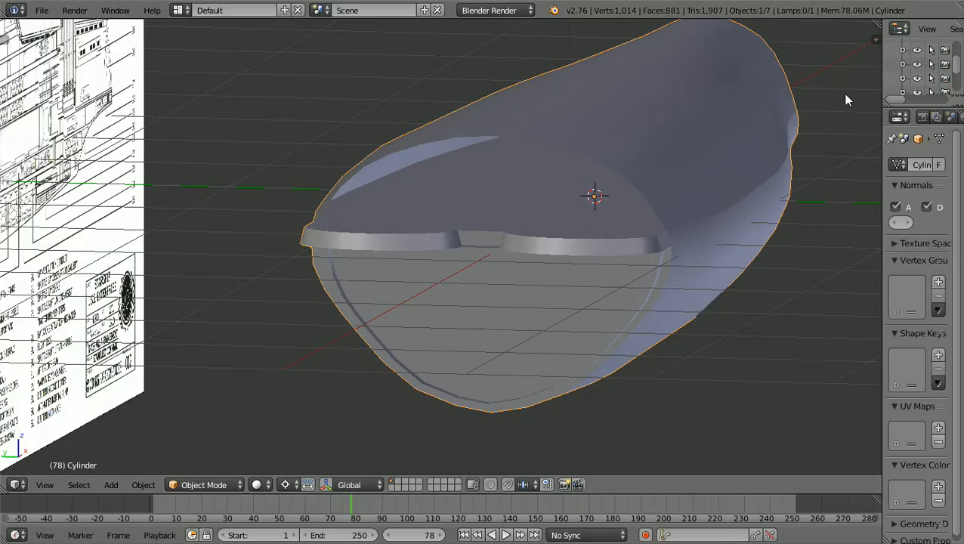
# Save the scene again under the same name, NCC-1974USS-STUART-FOLEY8a.blend, in the same folder.
pyautogui.keyDown('shift'); pyautogui.scroll(2, 655, 171); pyautogui.keyUp('shift')
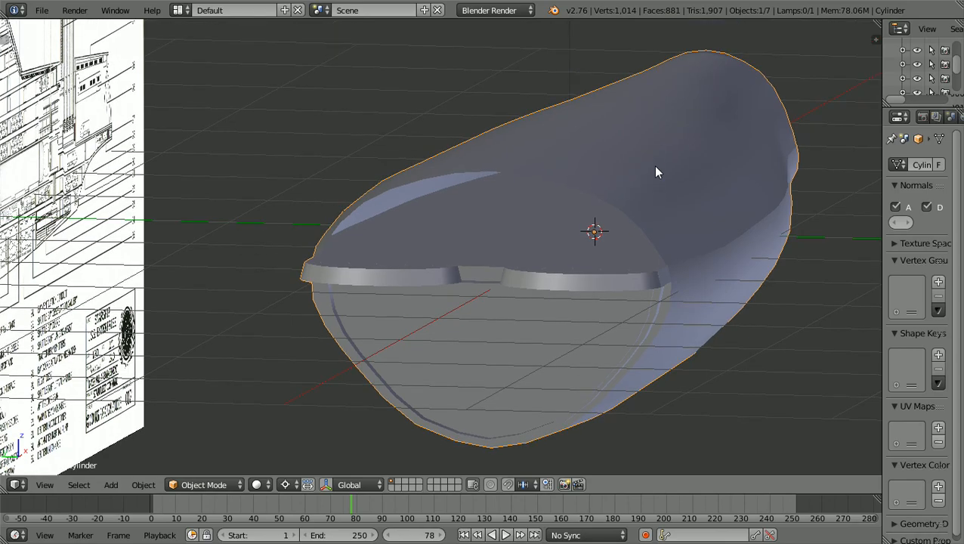
pyautogui.keyDown('ctrl'); pyautogui.scroll(4, 656, 172); pyautogui.keyUp('ctrl')
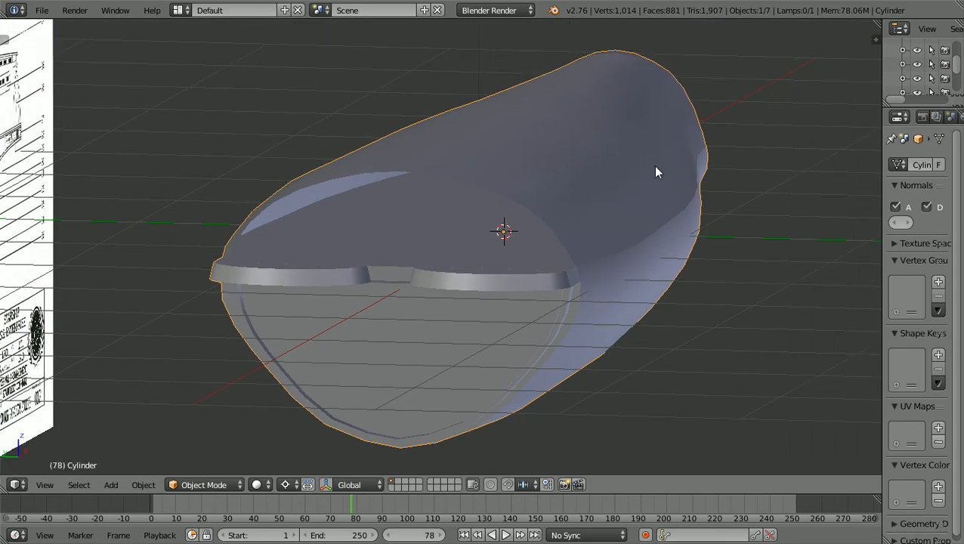
pyautogui.click(42, 10)
pyautogui.click(89, 133)
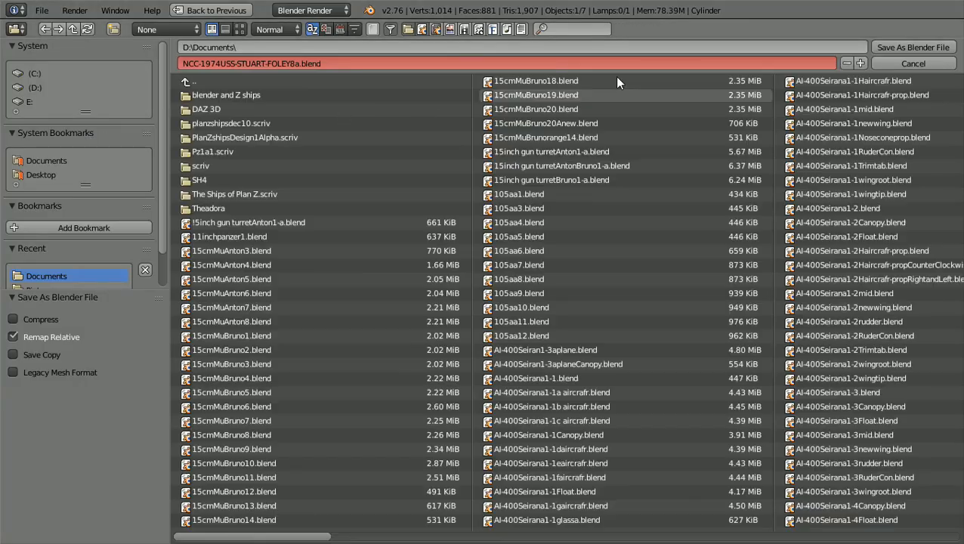
pyautogui.click(940, 49)
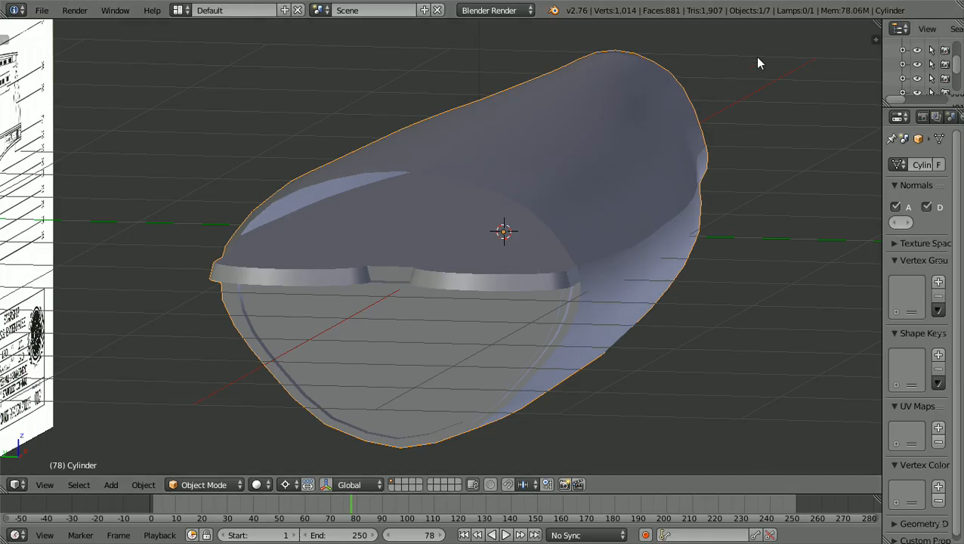